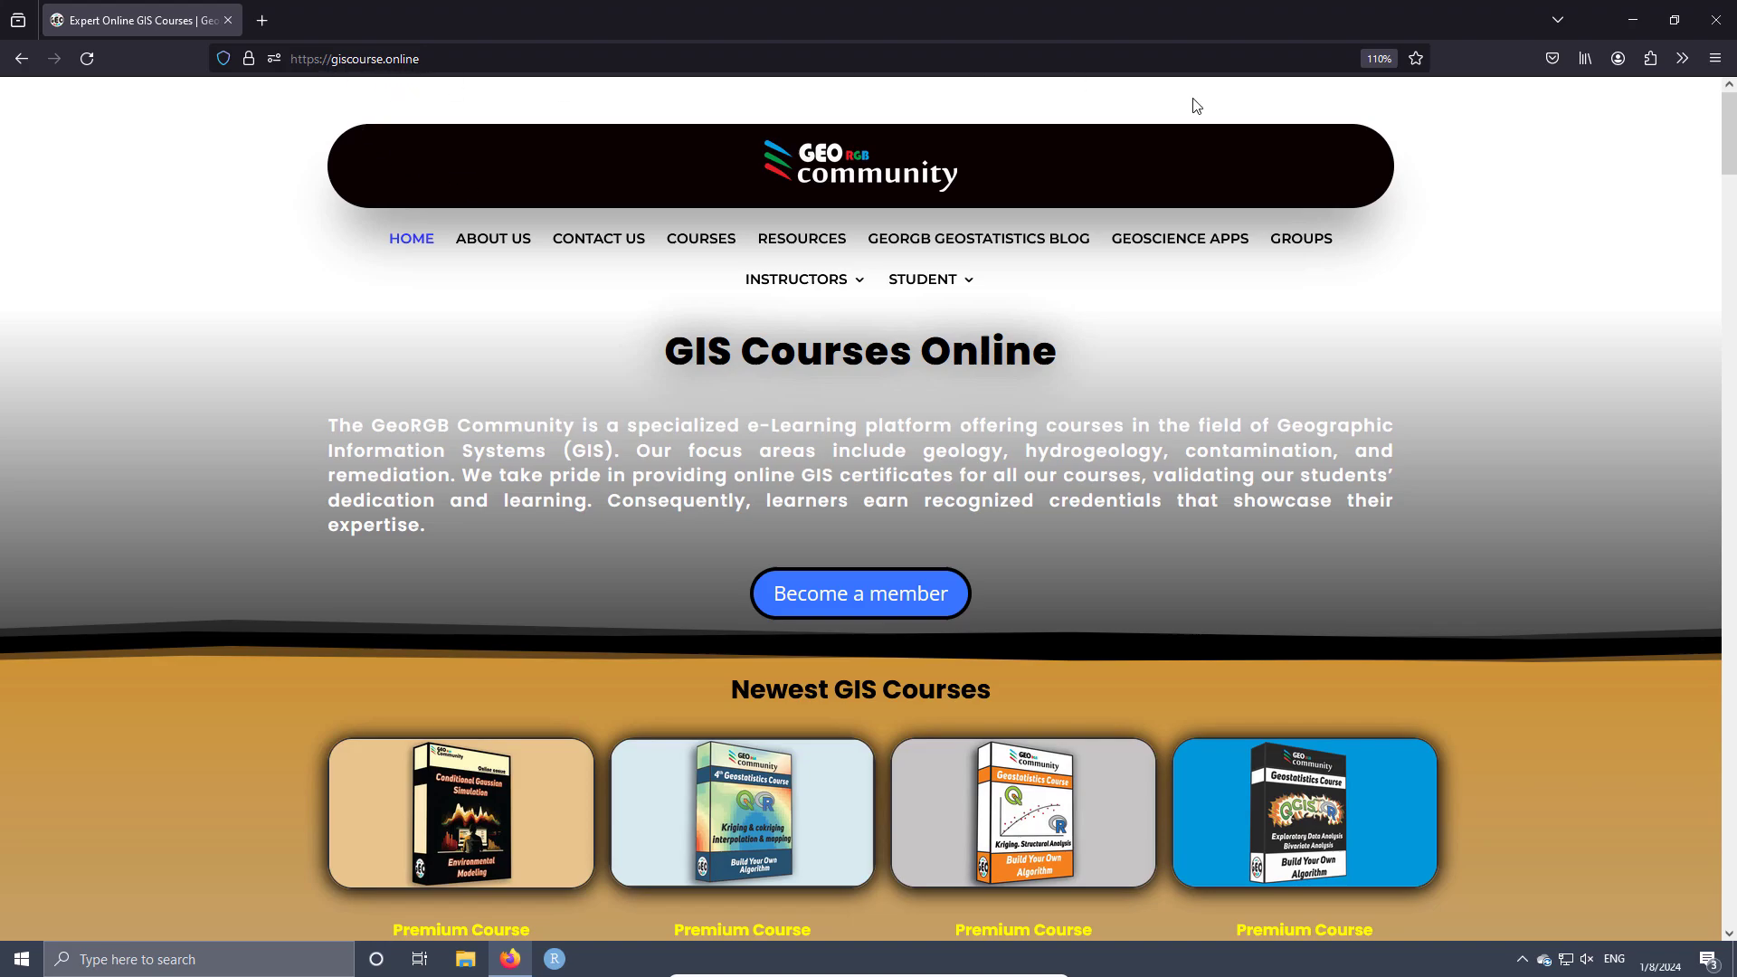
- Open the GeoSample Pro Analyzer page from the site's Geoscience Apps and look through its contents
click(1186, 247)
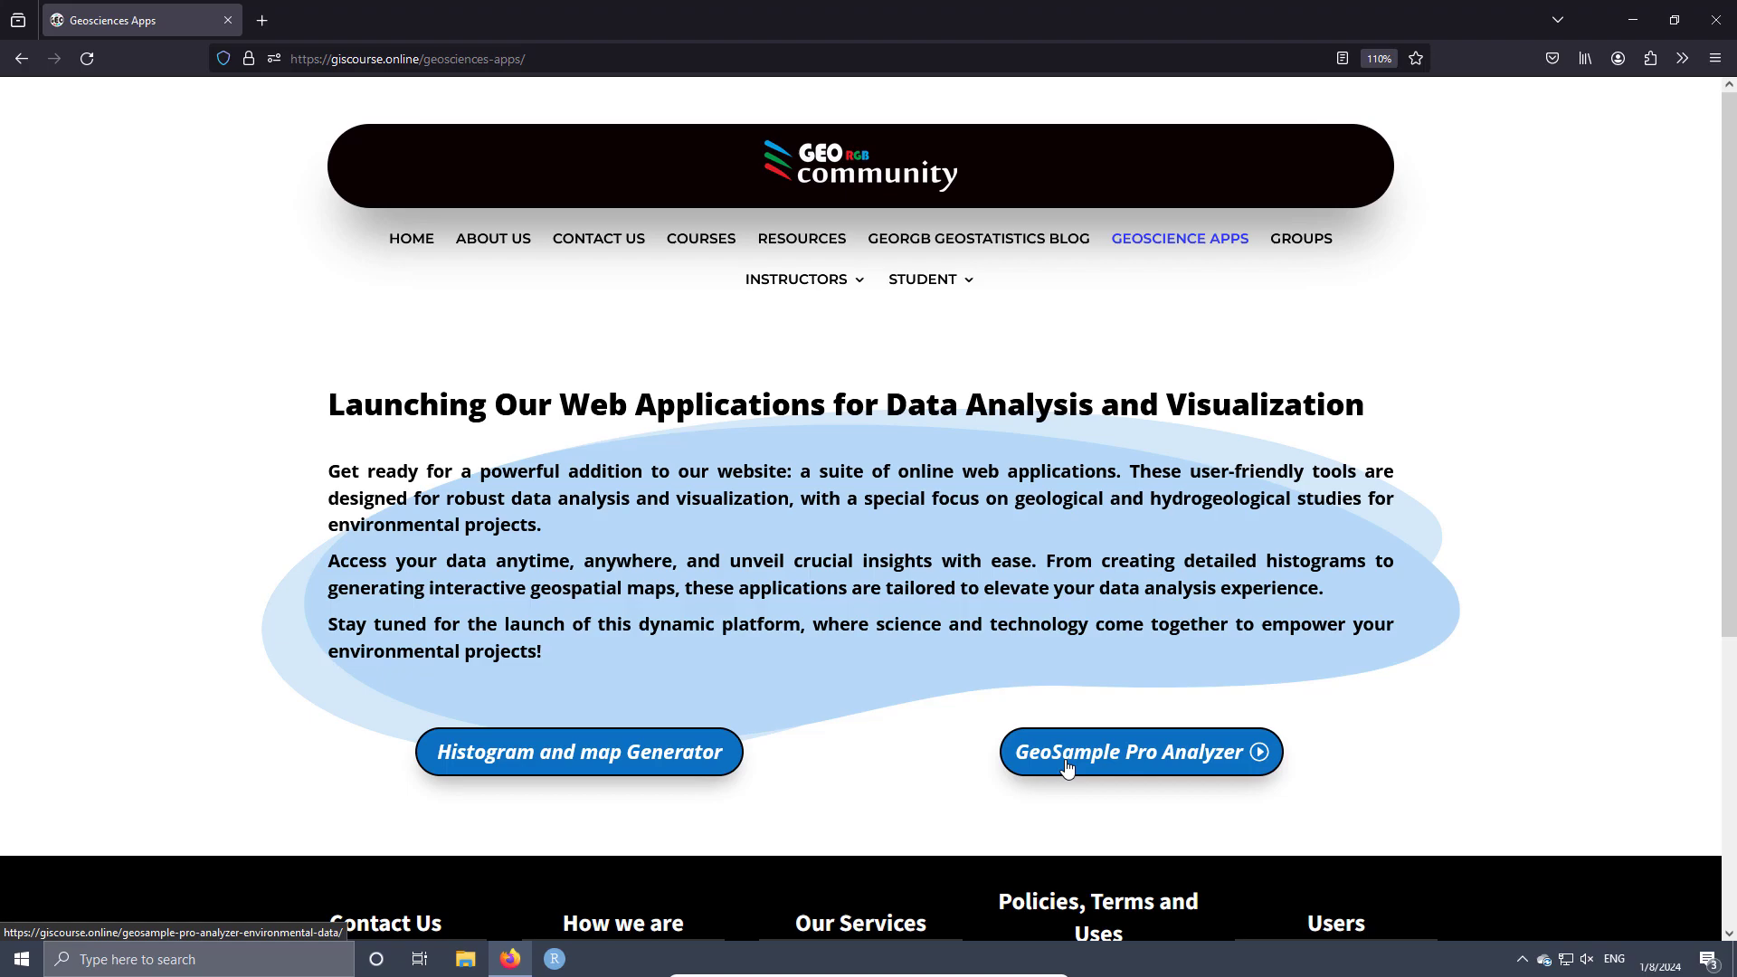
click(1067, 769)
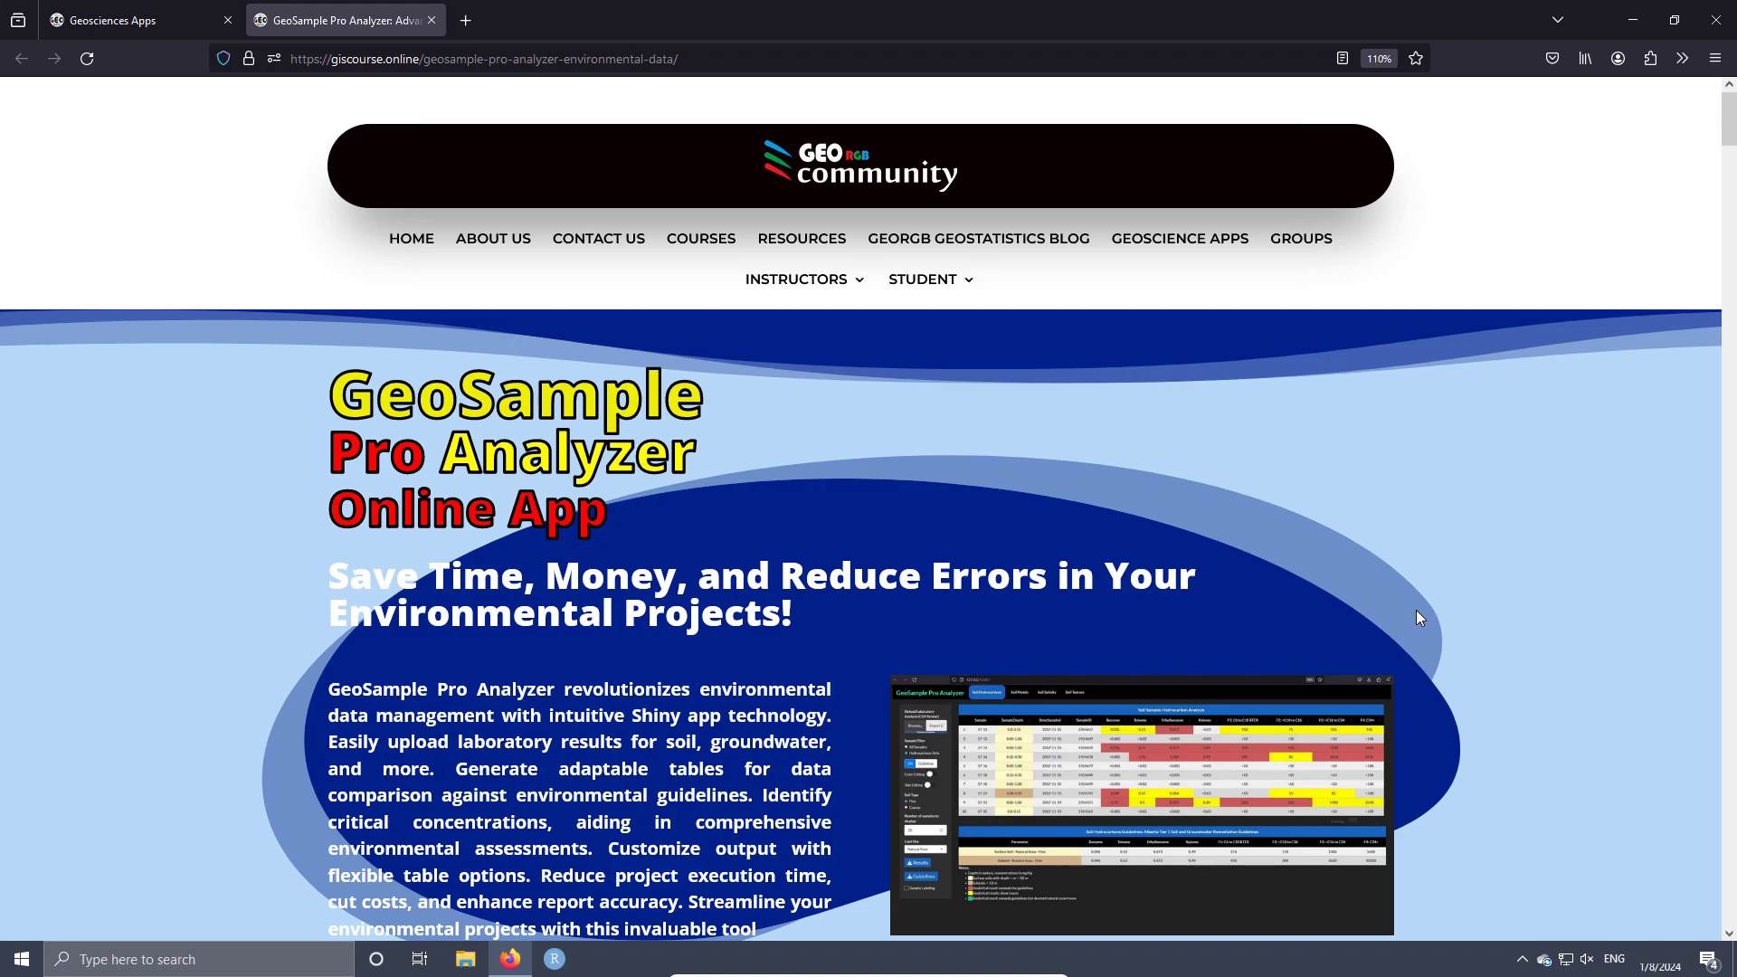
scroll(1418, 617, down, 15)
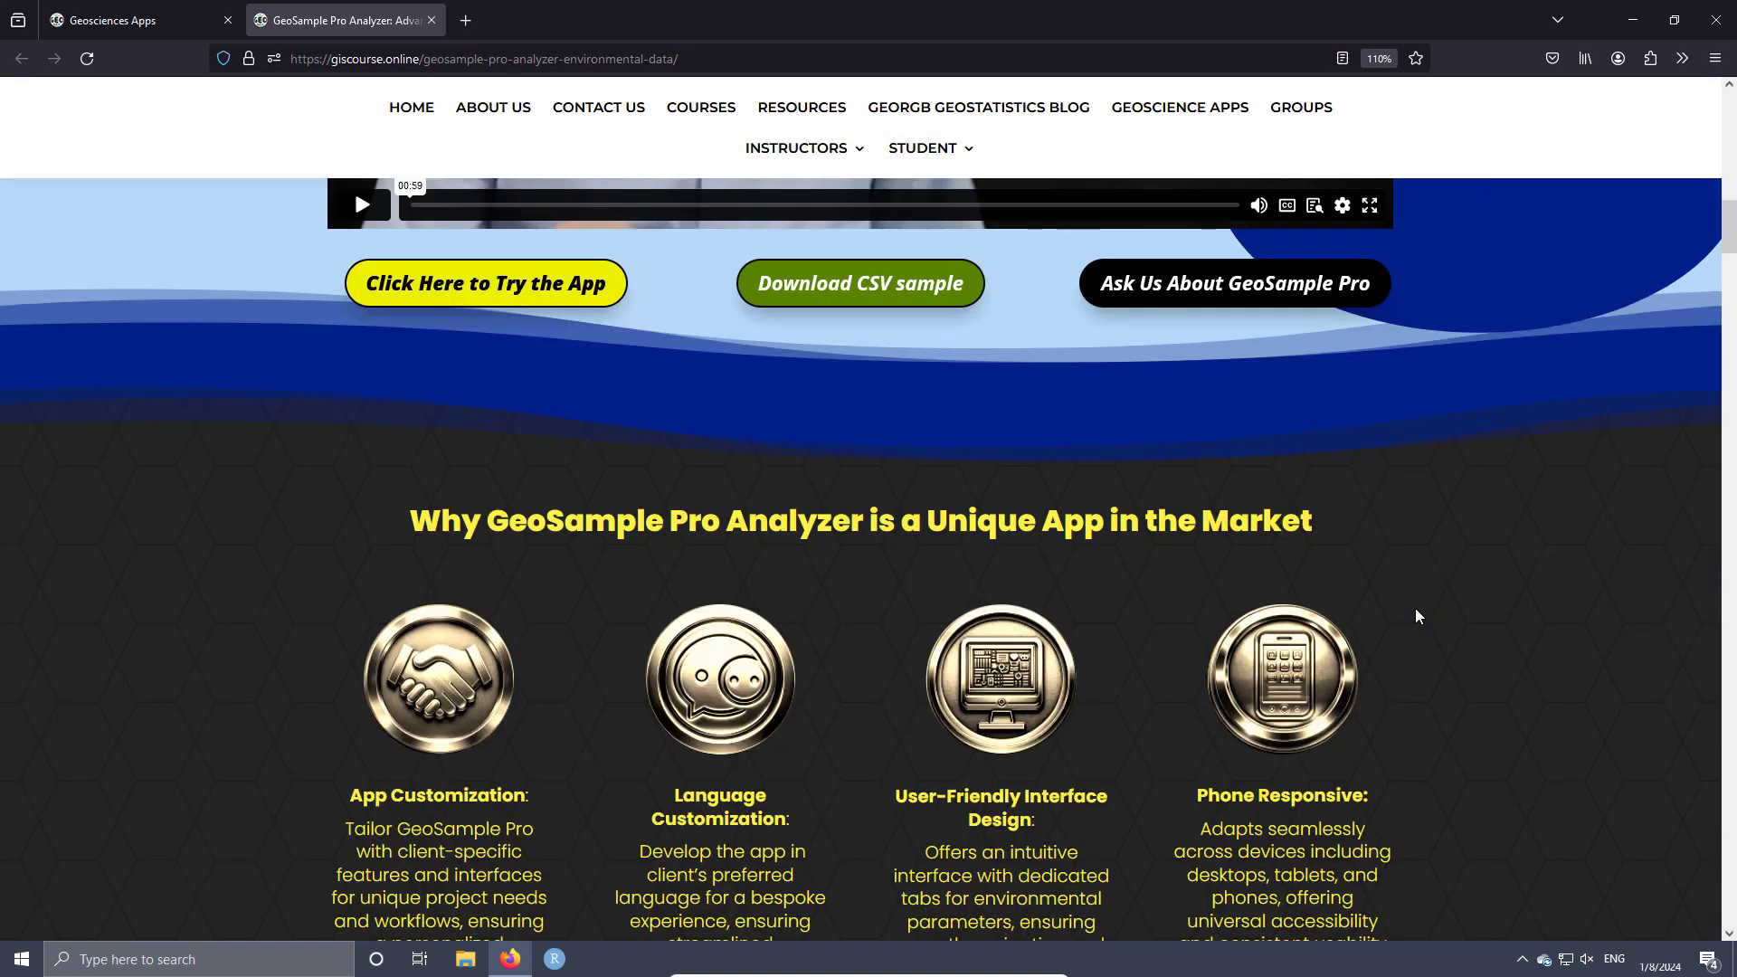
scroll(1417, 615, down, 15)
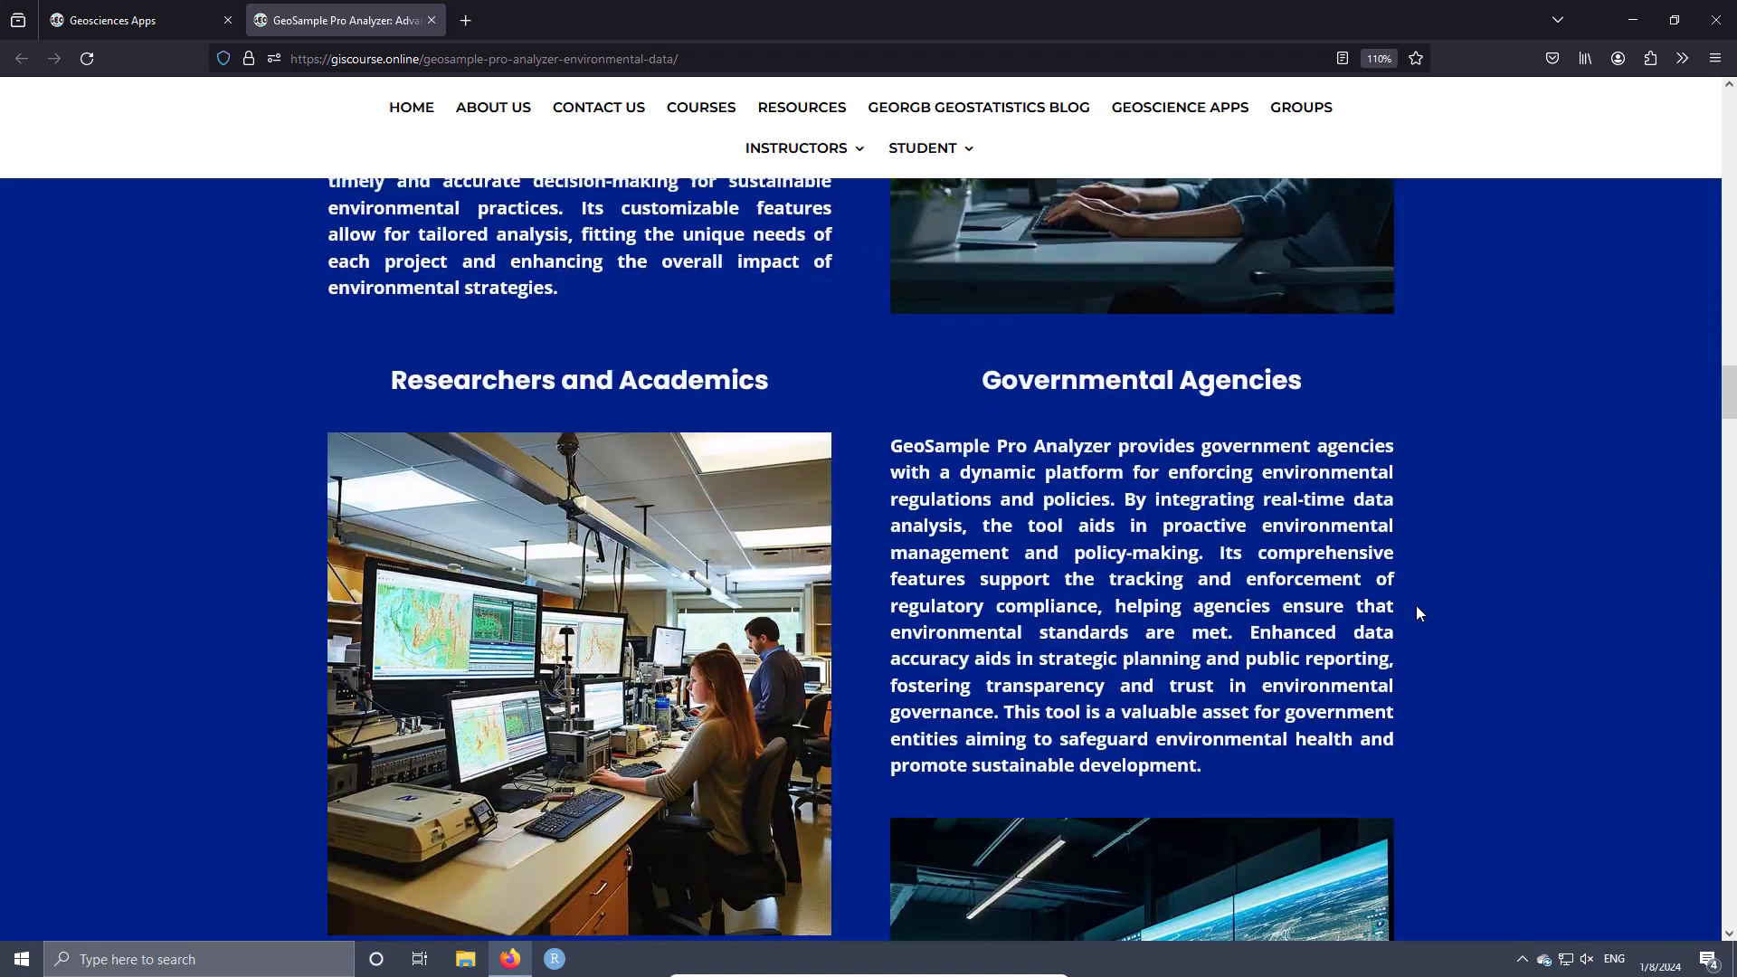
scroll(1417, 612, down, 7)
scroll(1417, 612, up, 10)
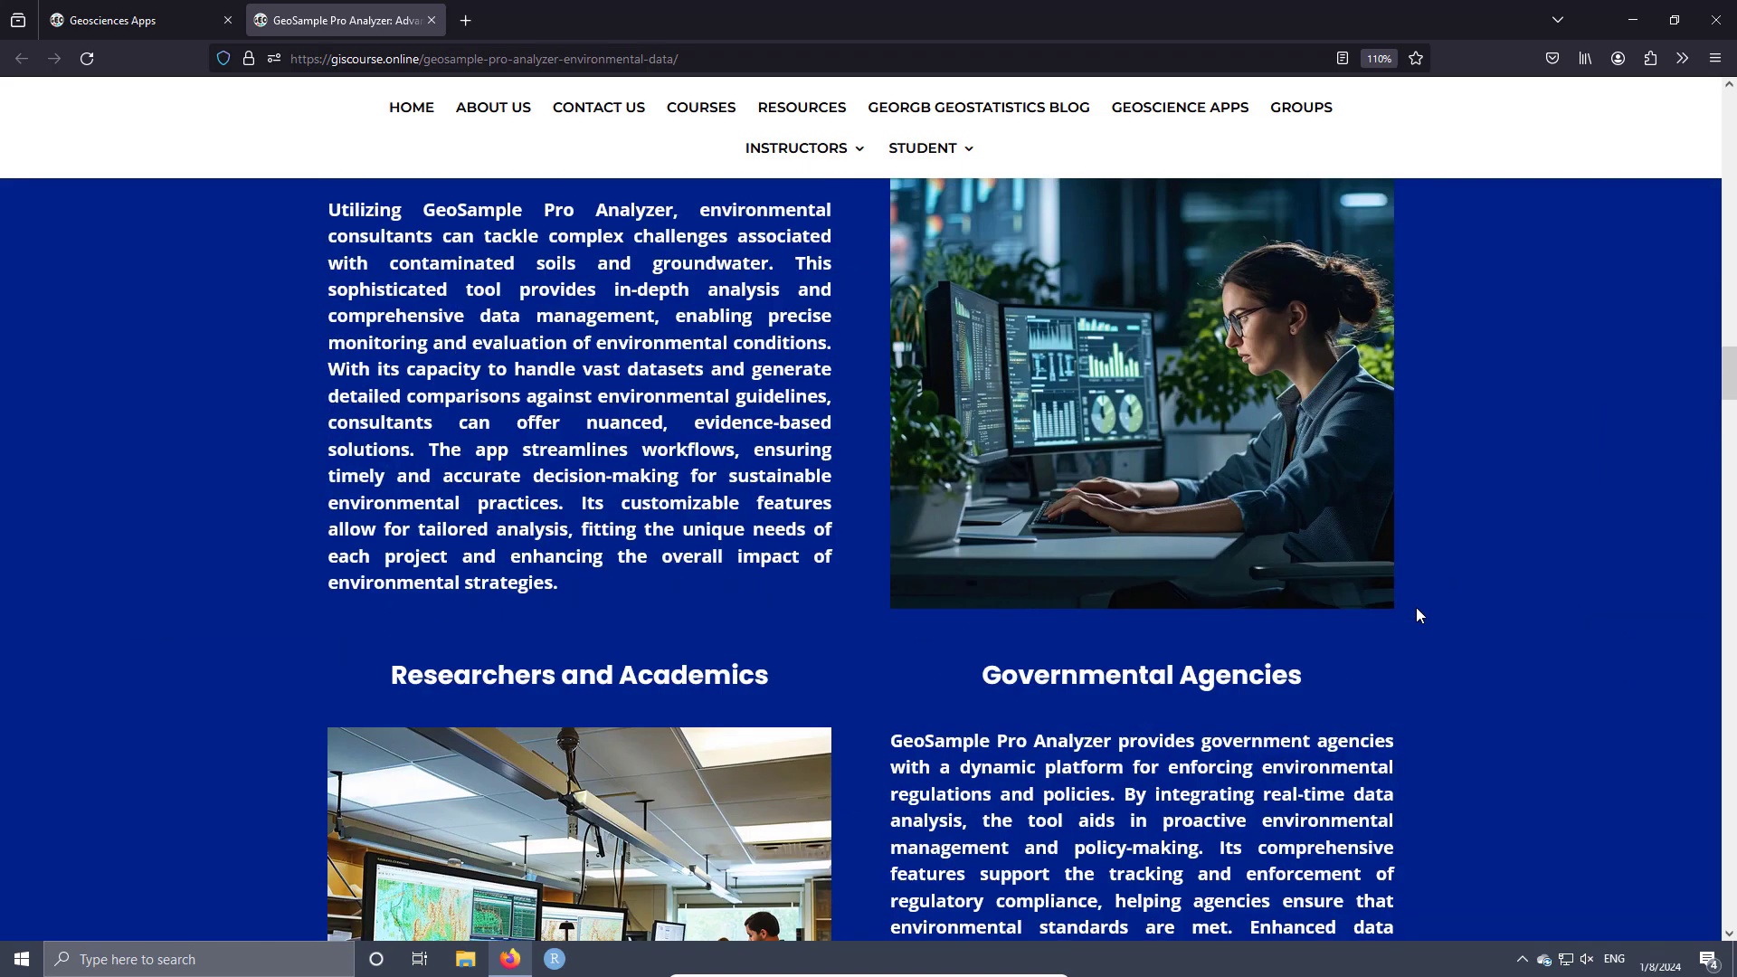
scroll(1417, 610, up, 20)
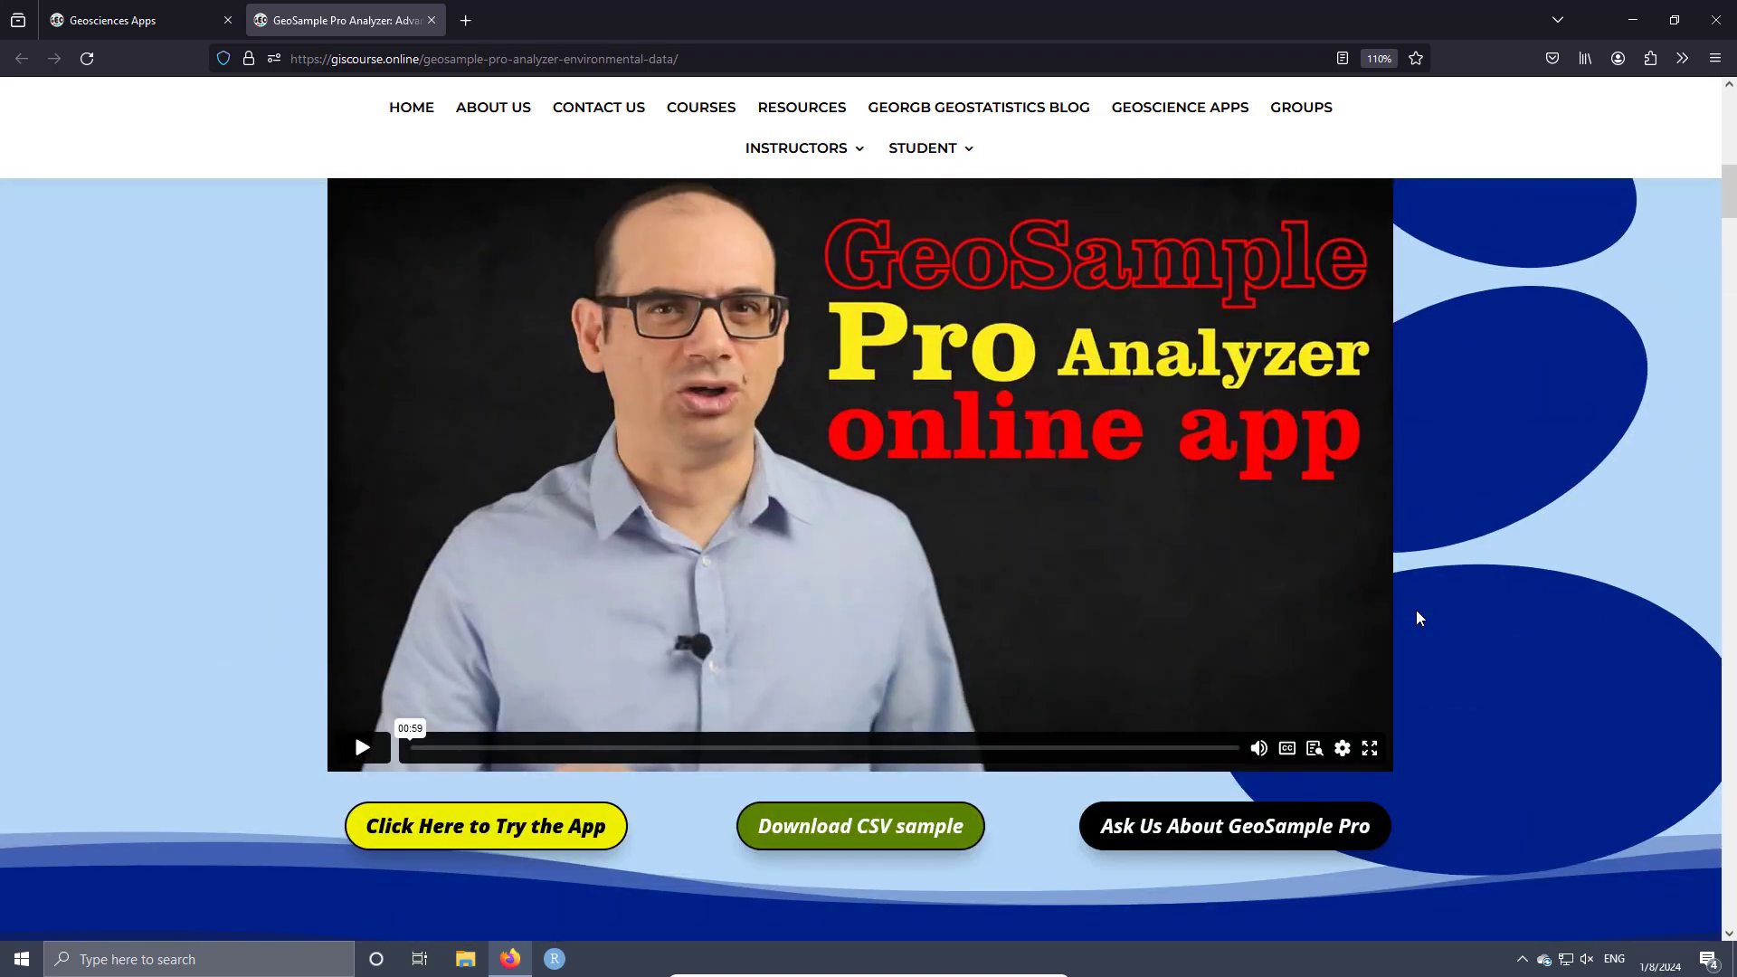
scroll(1415, 610, up, 10)
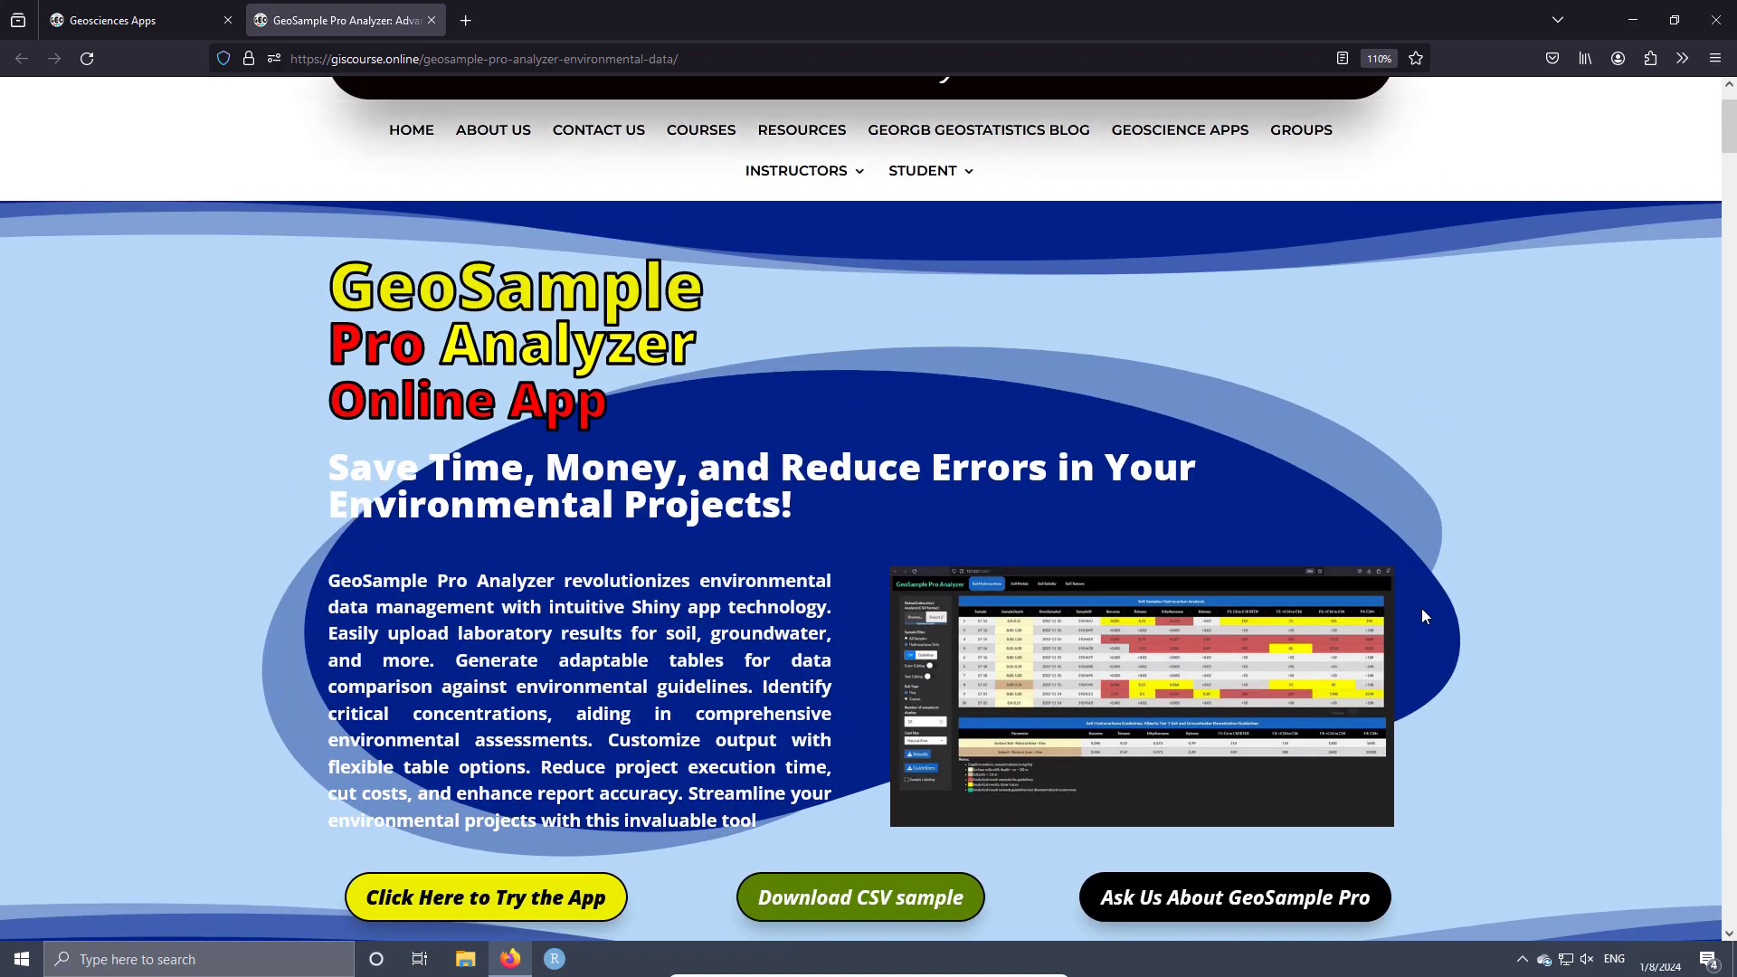
- View the contact form for requesting information about GeoSample Pro and close it again
mouse_move(1110, 829)
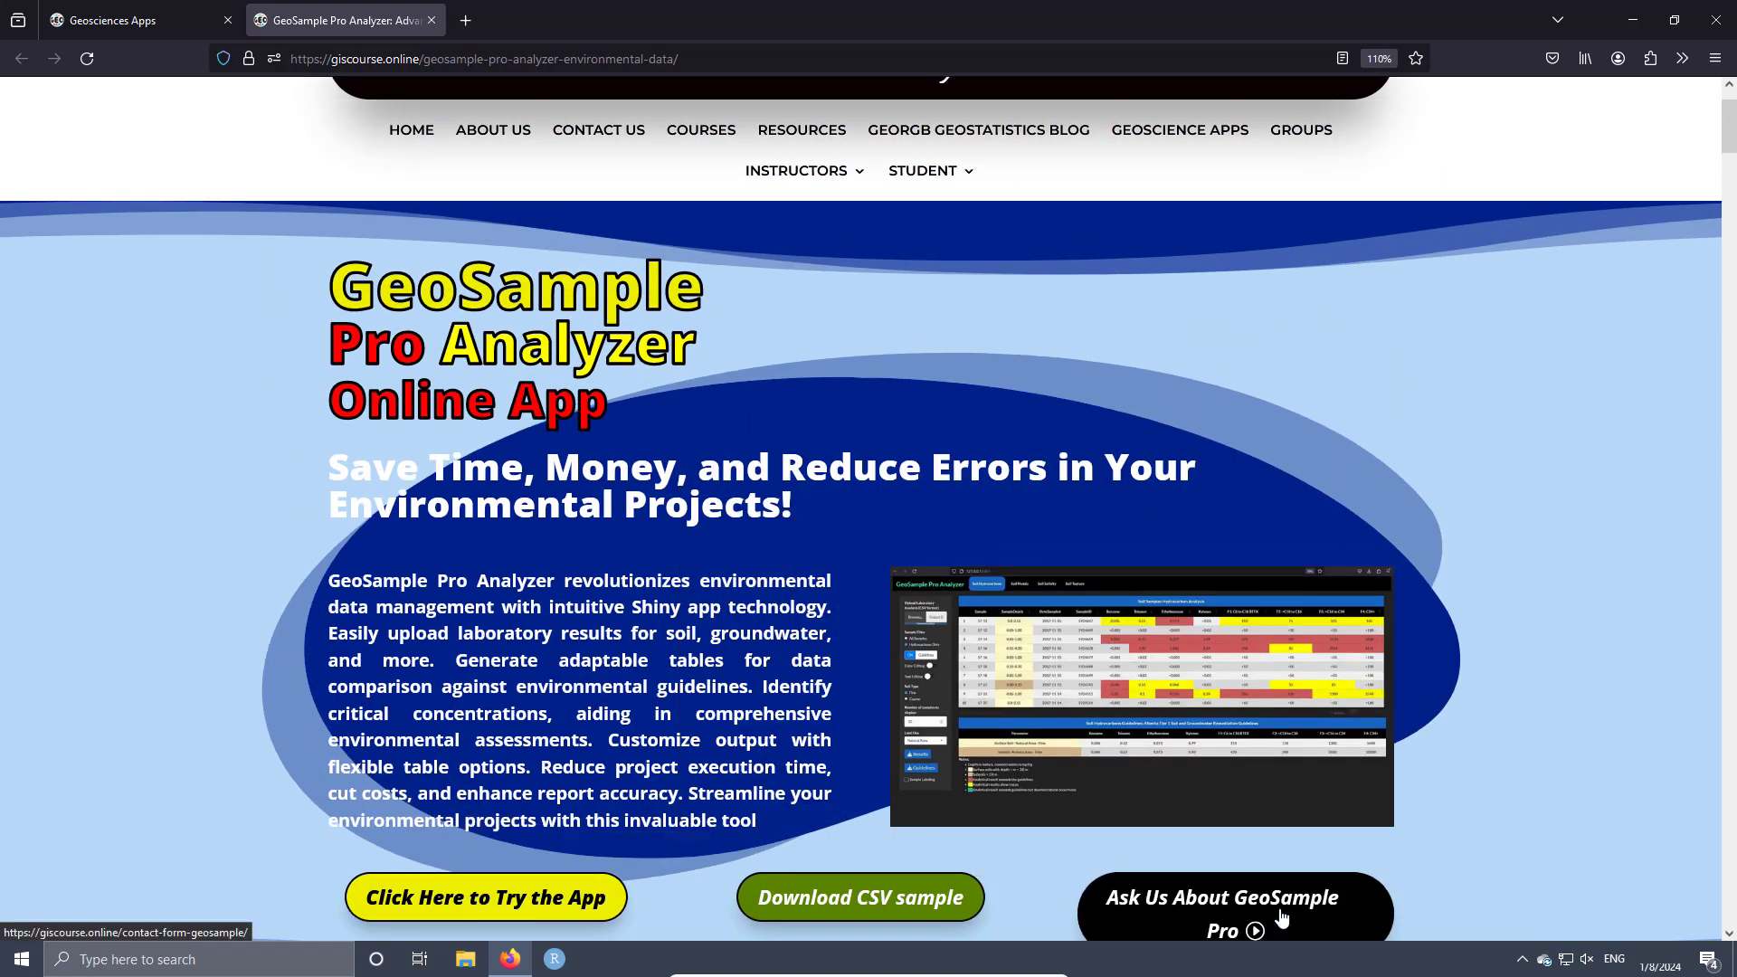
click(1281, 918)
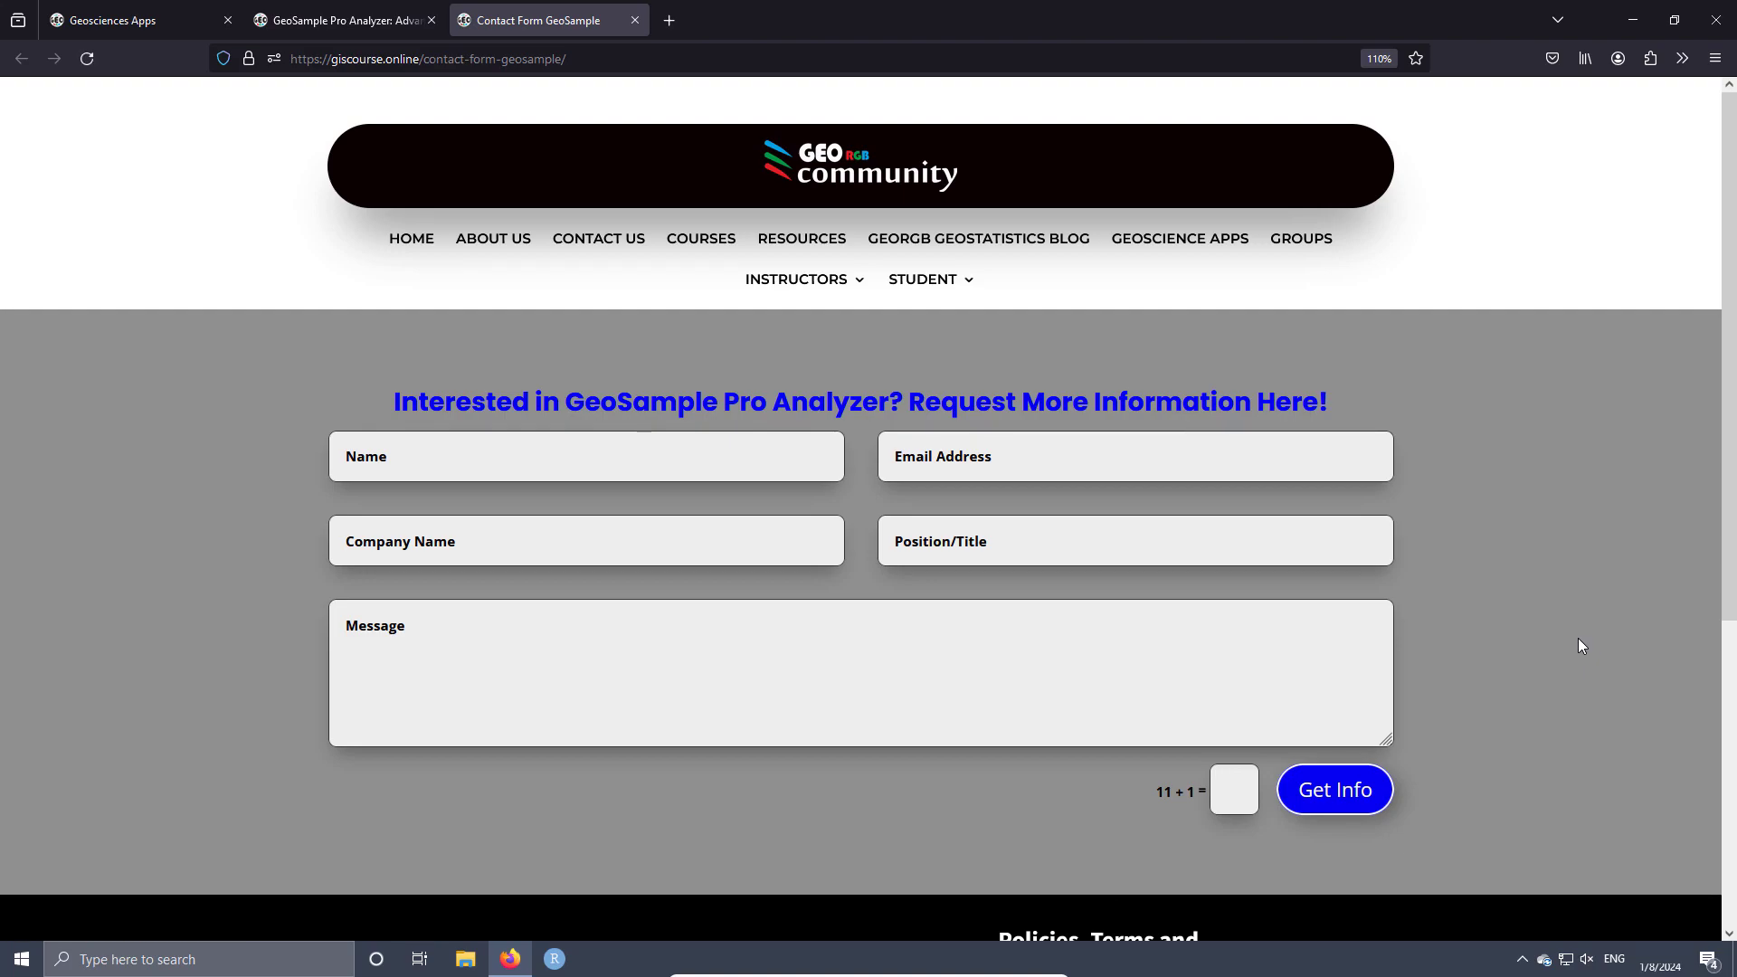
click(633, 19)
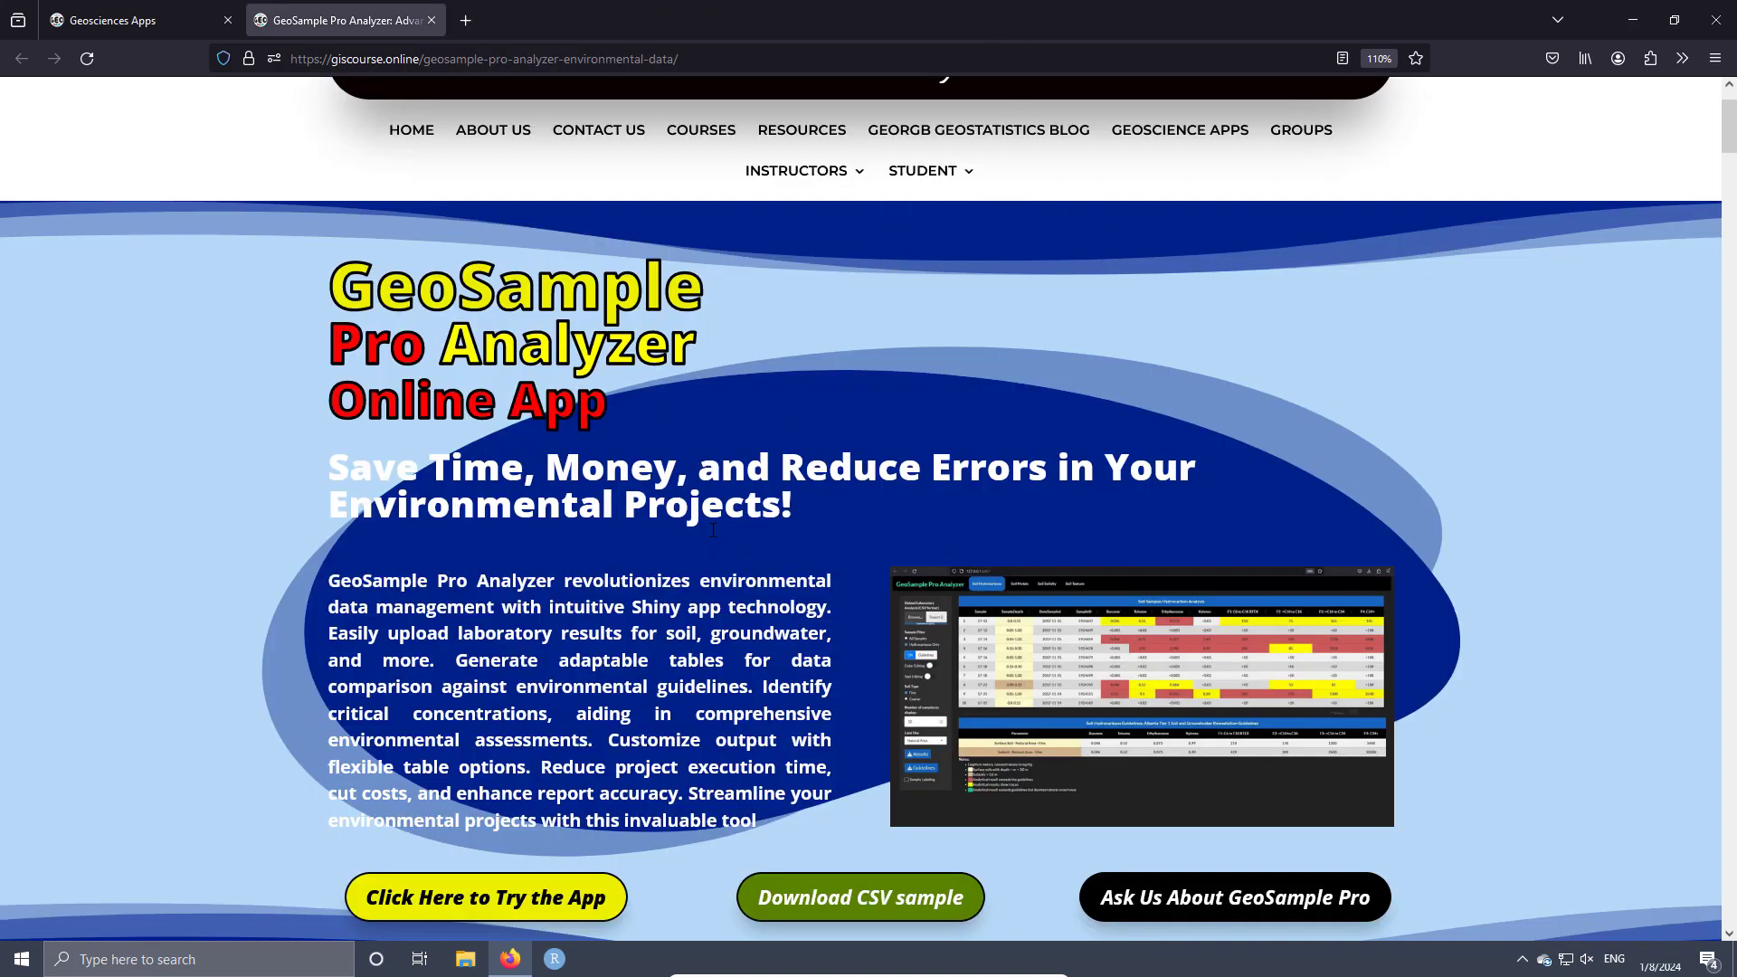
- Launch the GeoSample Pro Analyzer app in a separate tab, and download the CSV sample from its product page
click(464, 910)
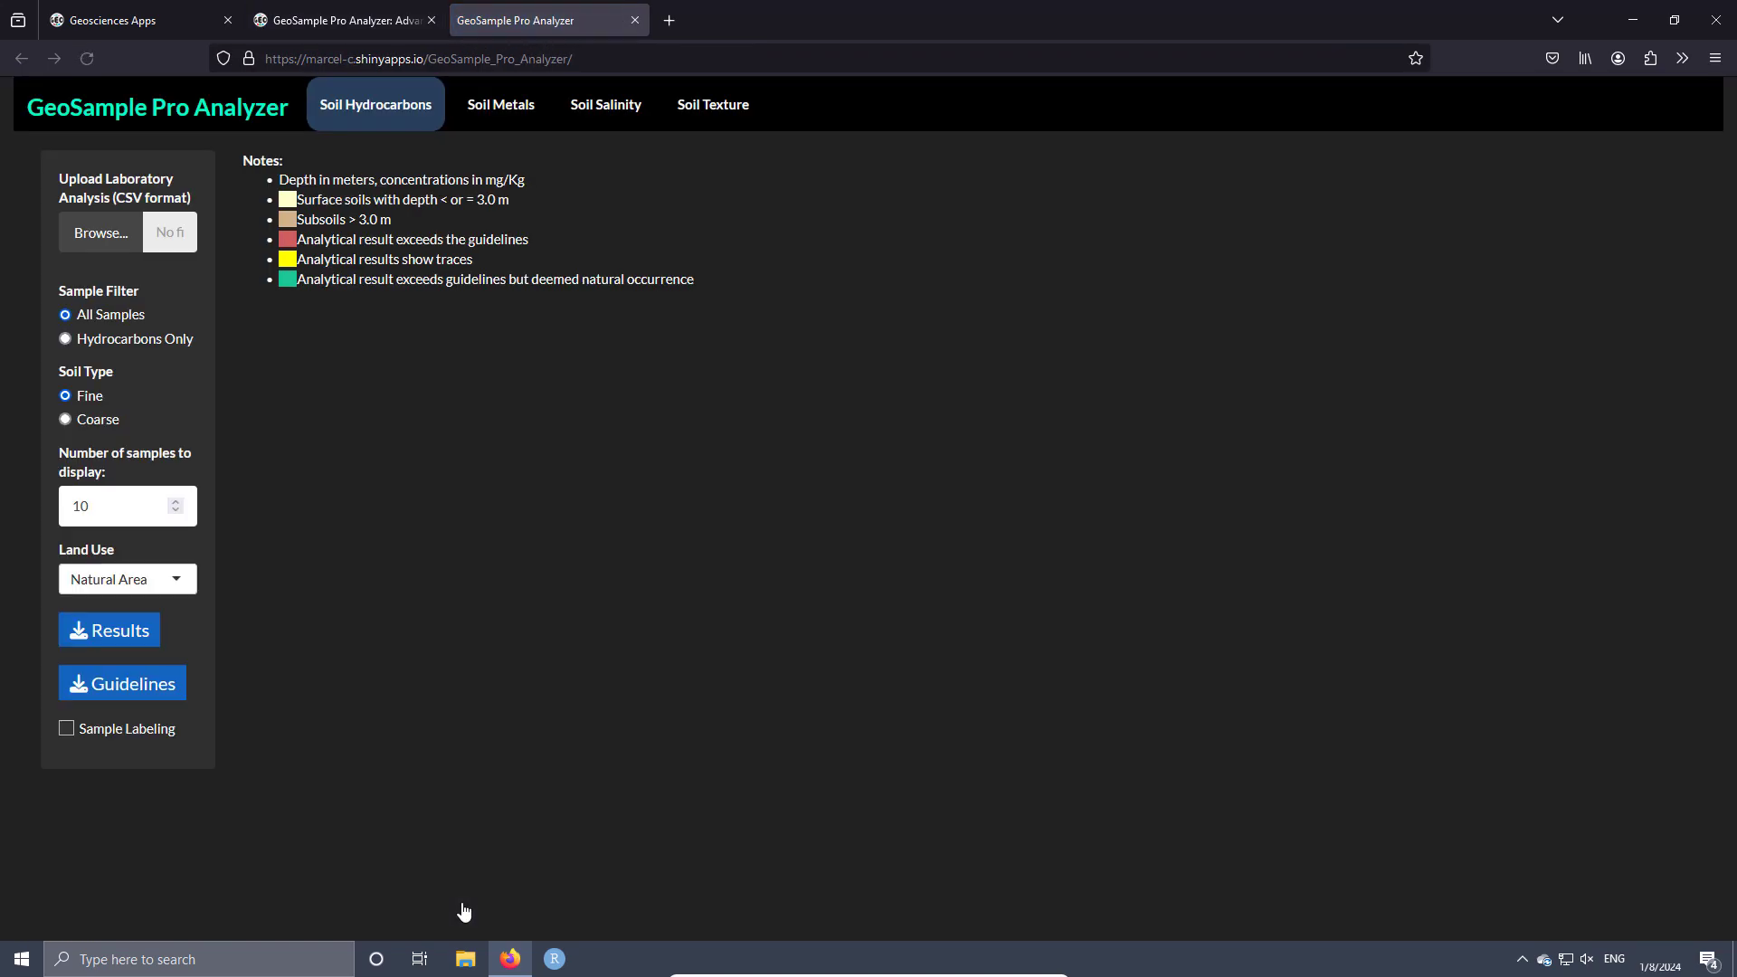
click(323, 20)
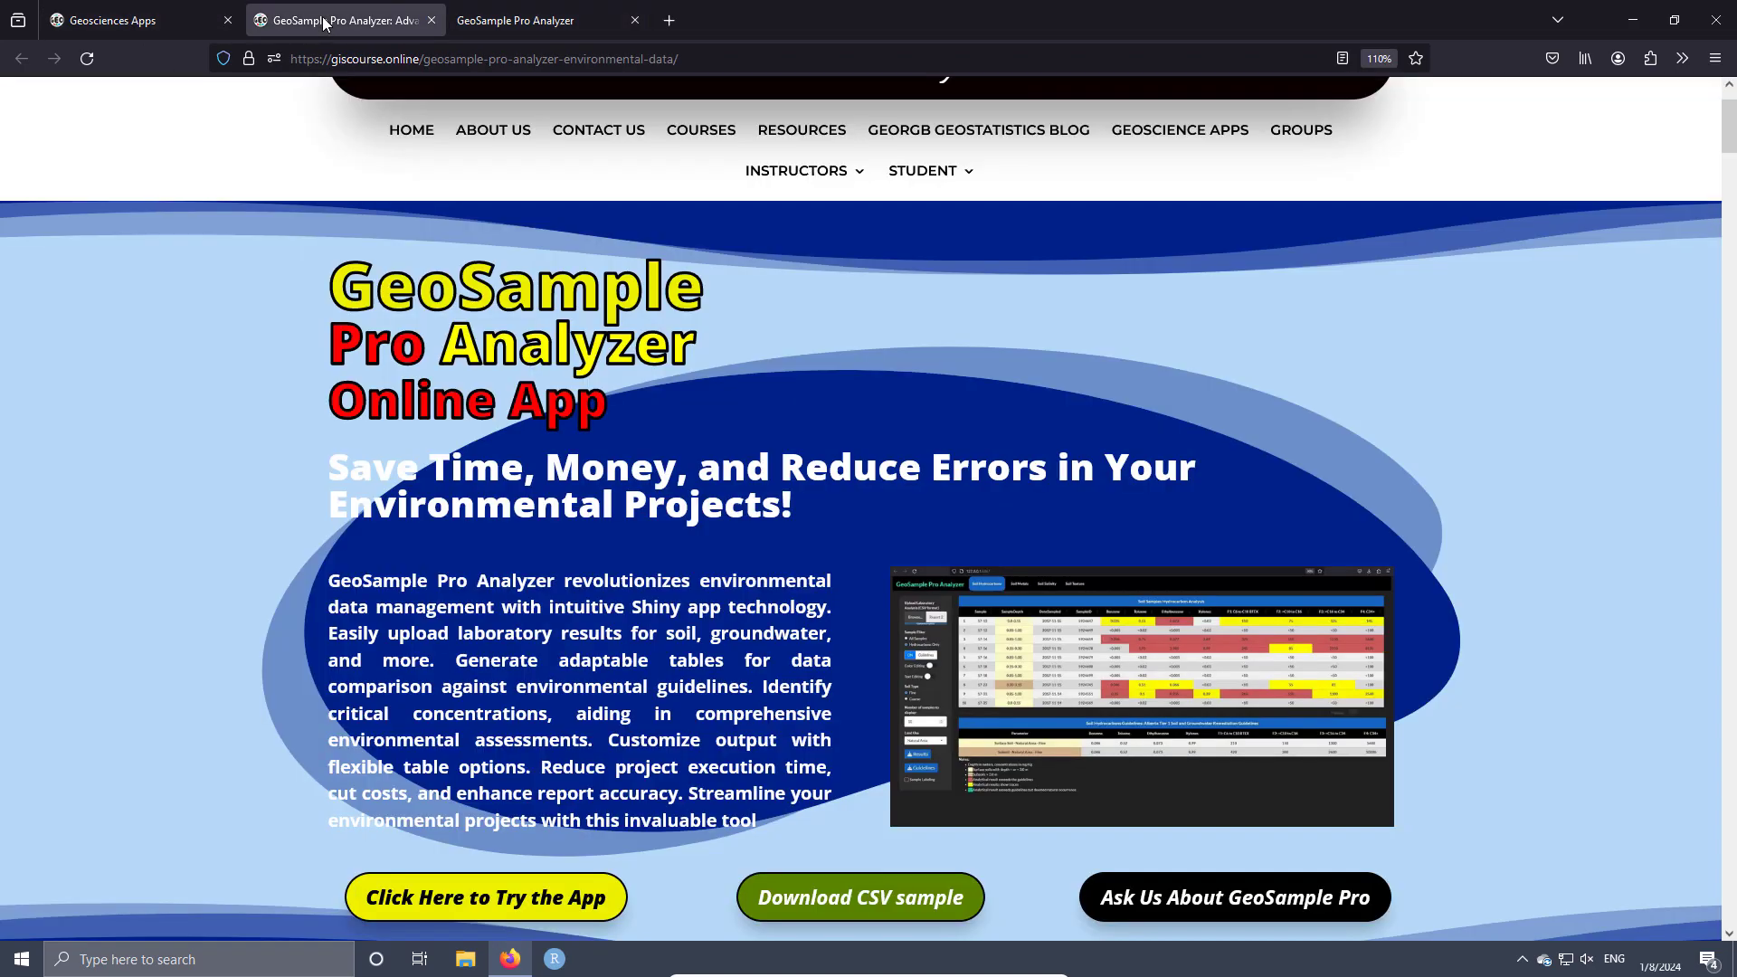
click(848, 908)
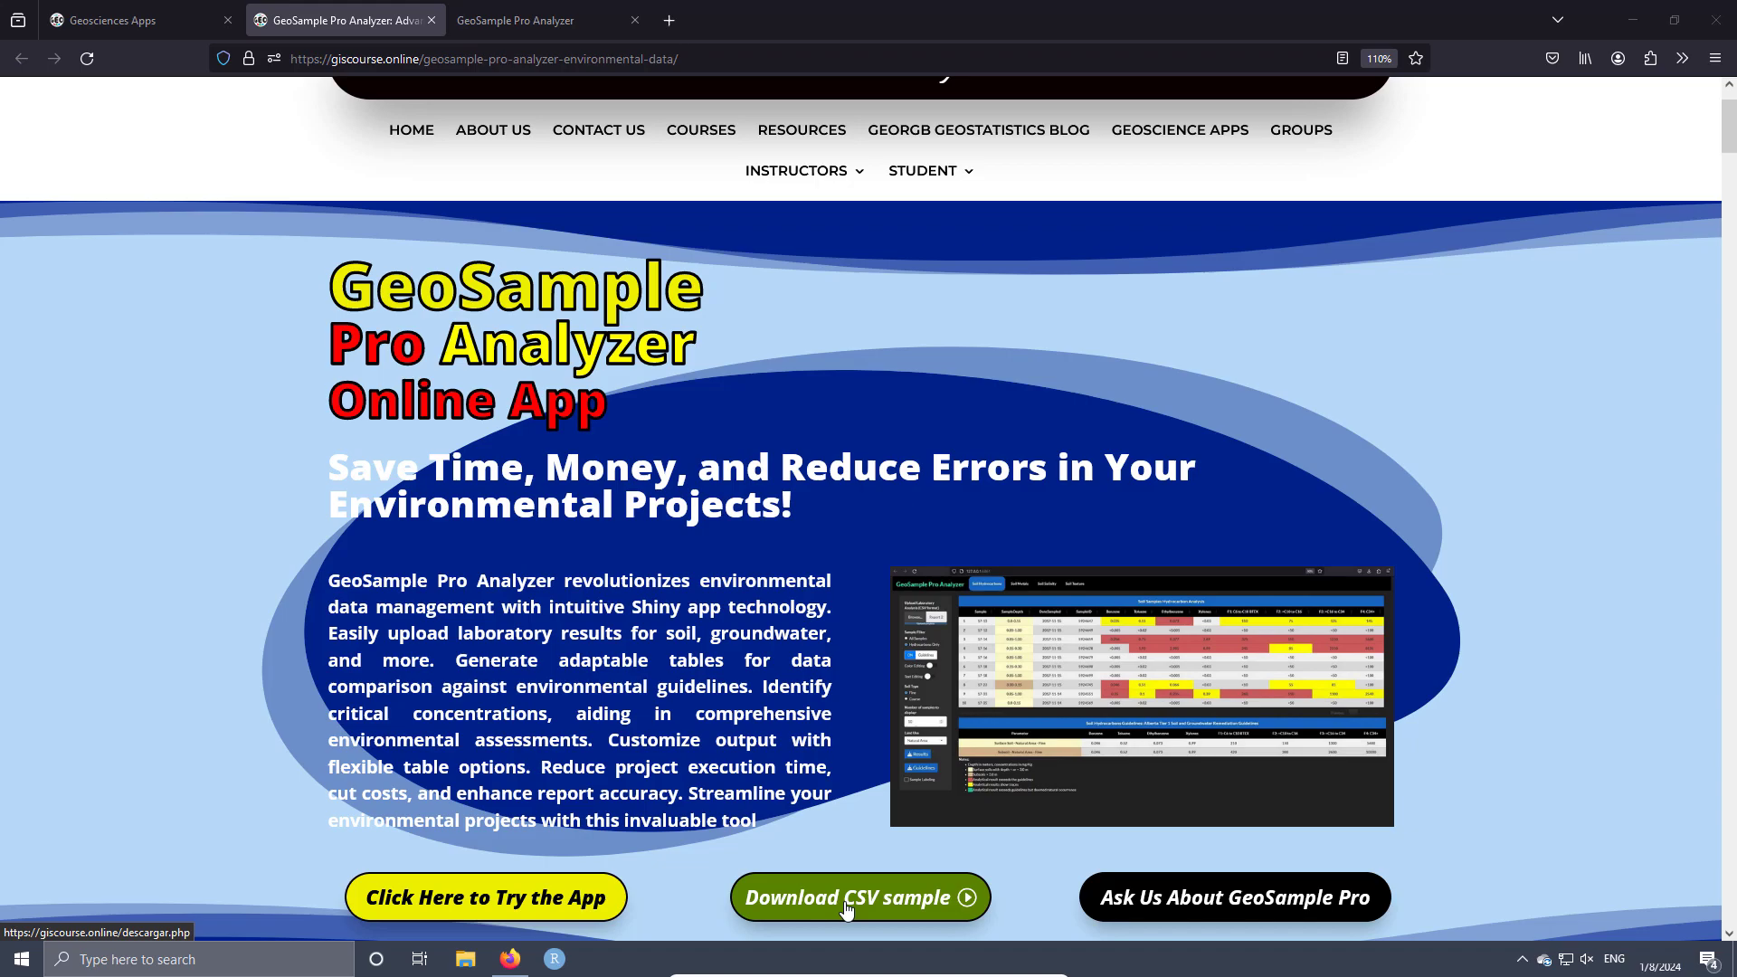
click(849, 909)
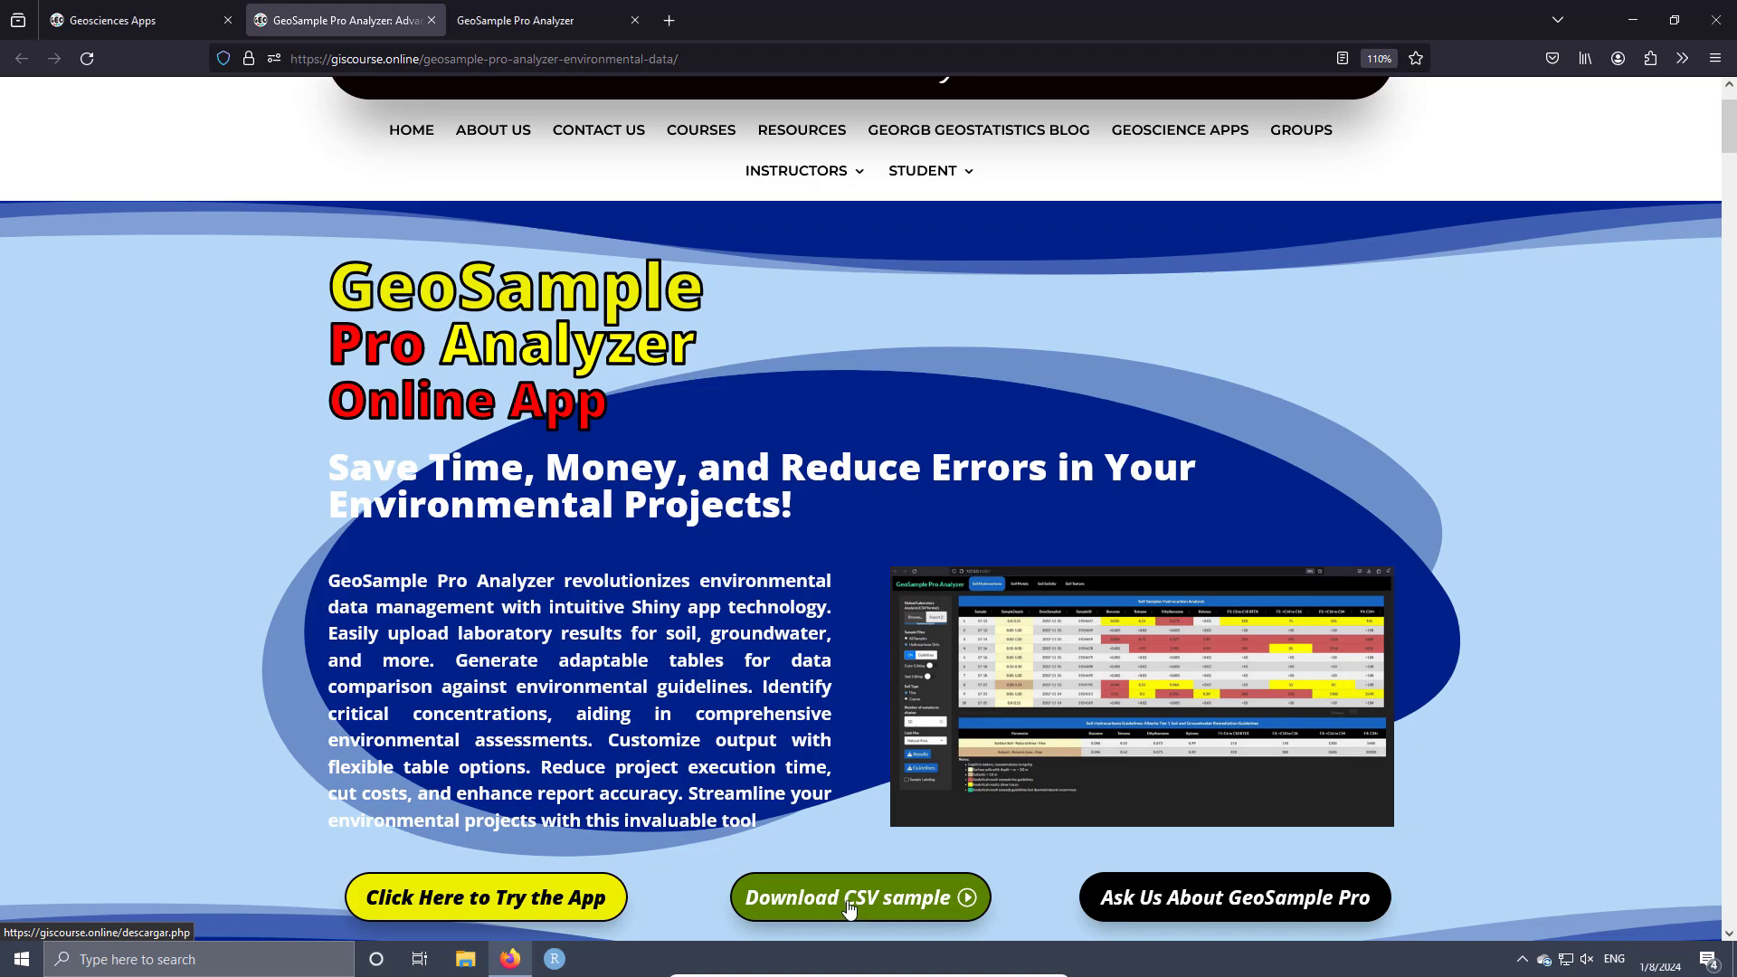
click(849, 909)
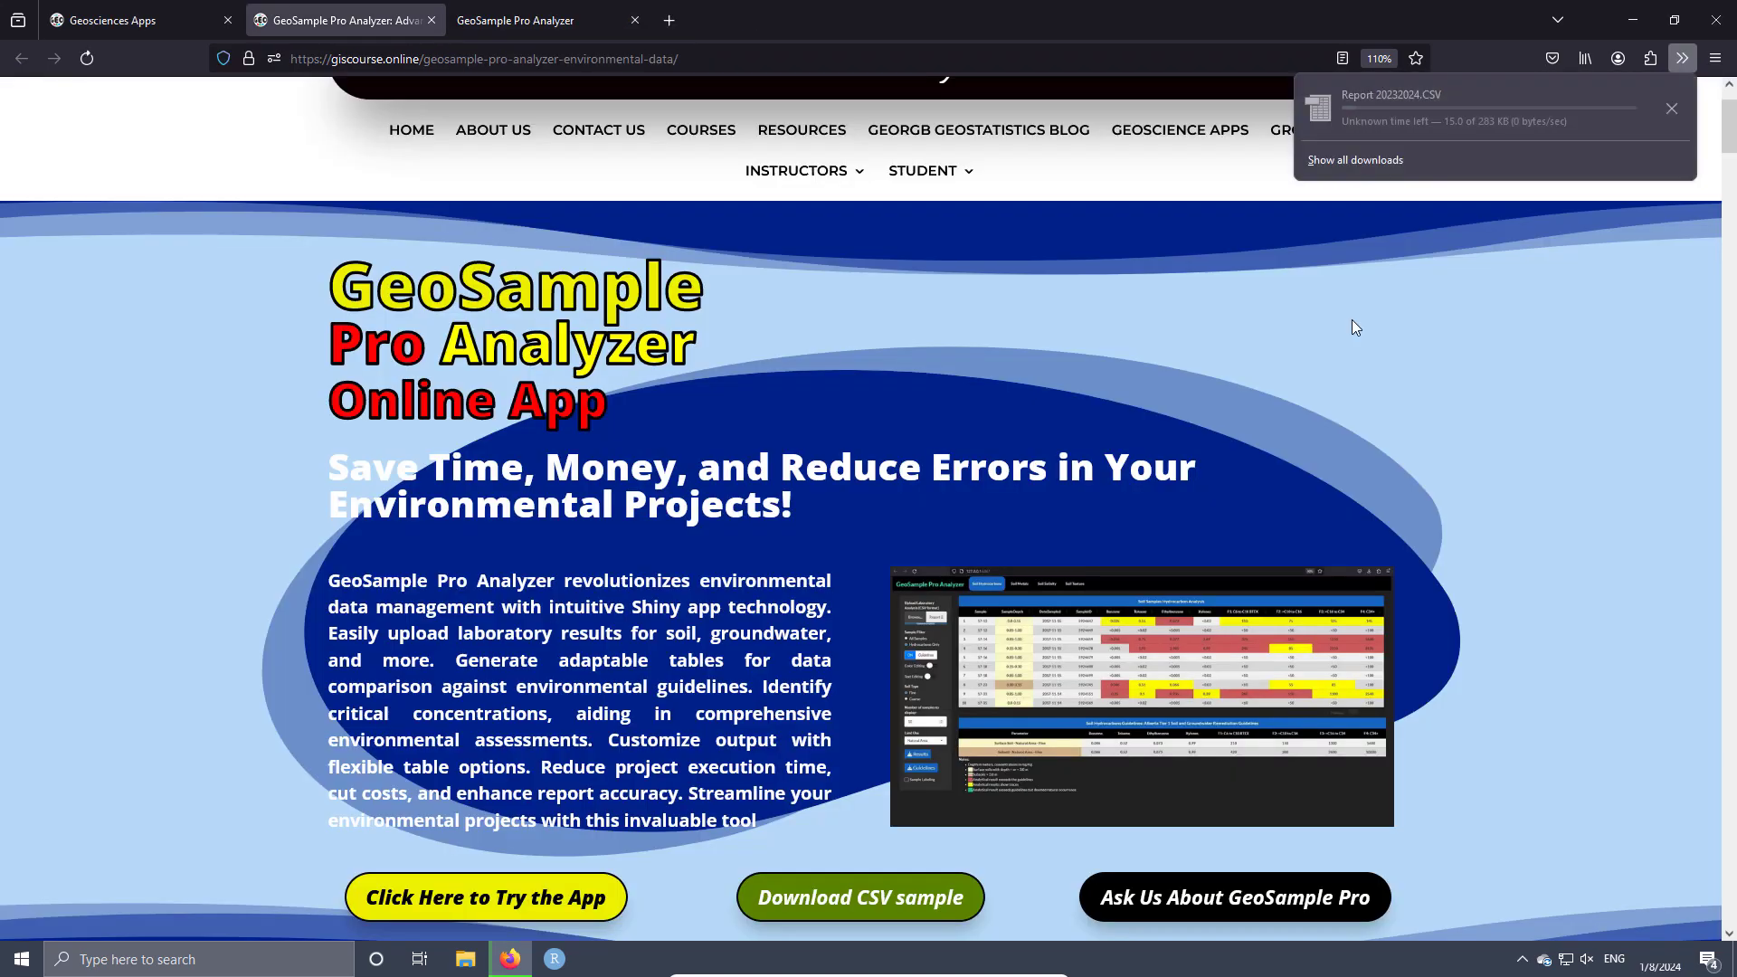
- Show the downloaded Report 20232024.CSV in its folder and open it in OpenOffice Calc with the offered import settings
right_click(1362, 101)
click(1436, 150)
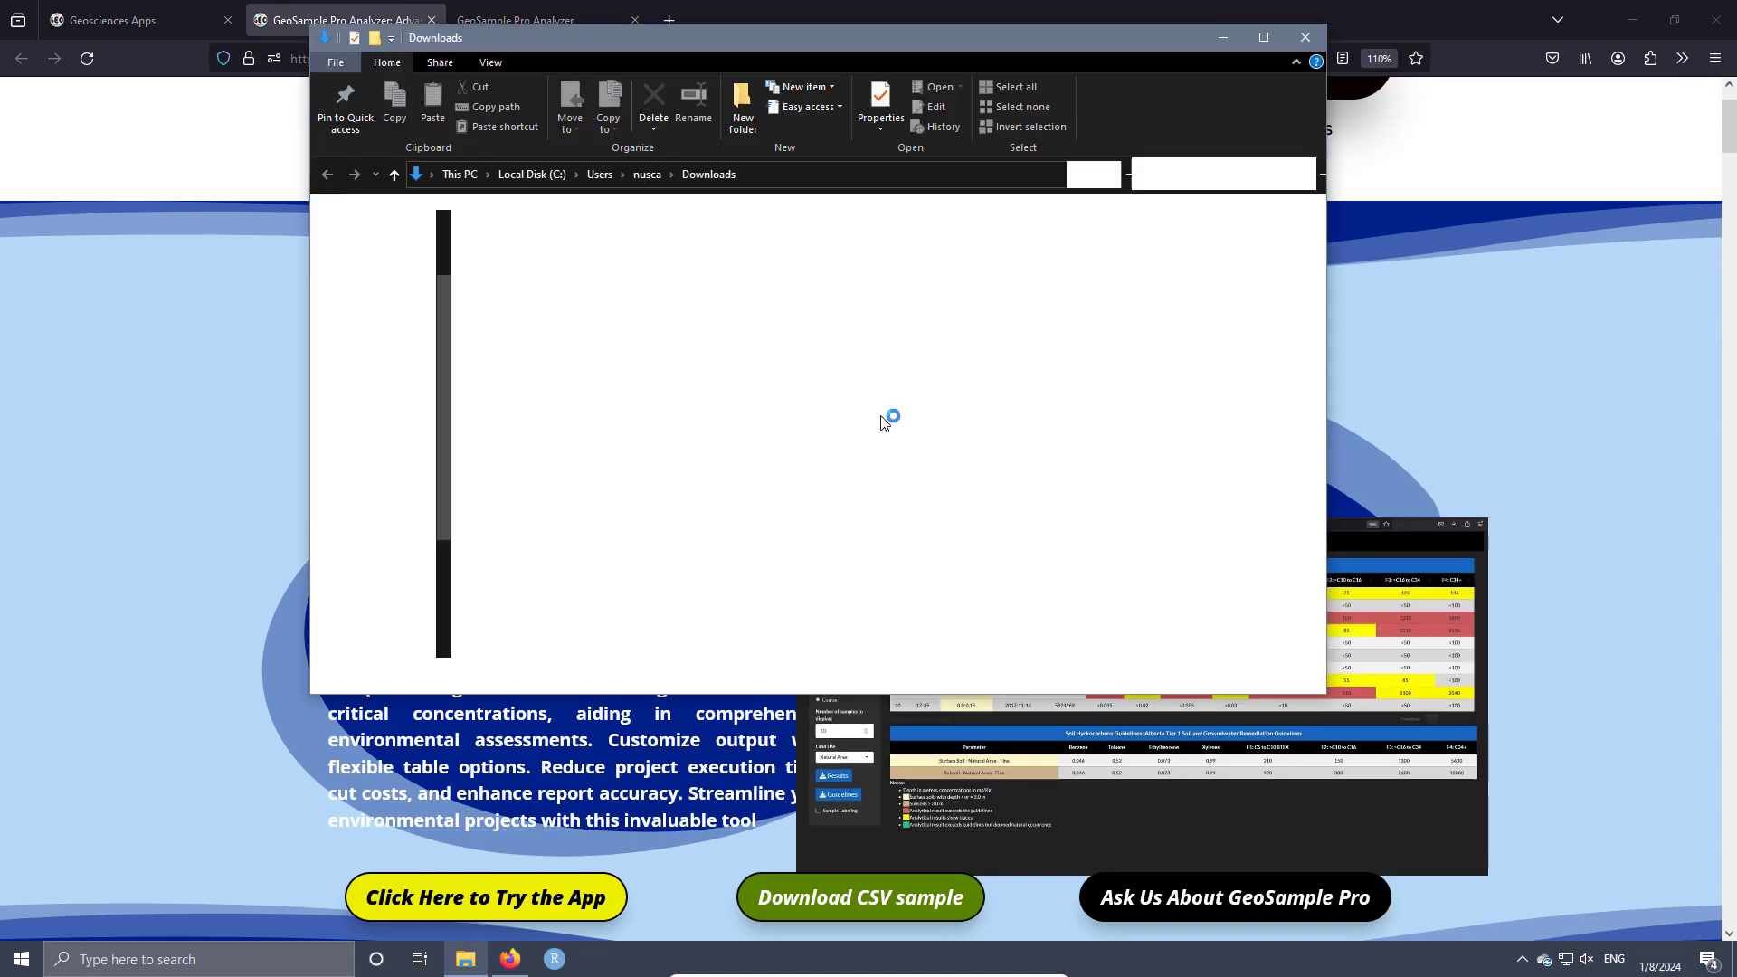
right_click(541, 259)
click(579, 279)
click(1110, 252)
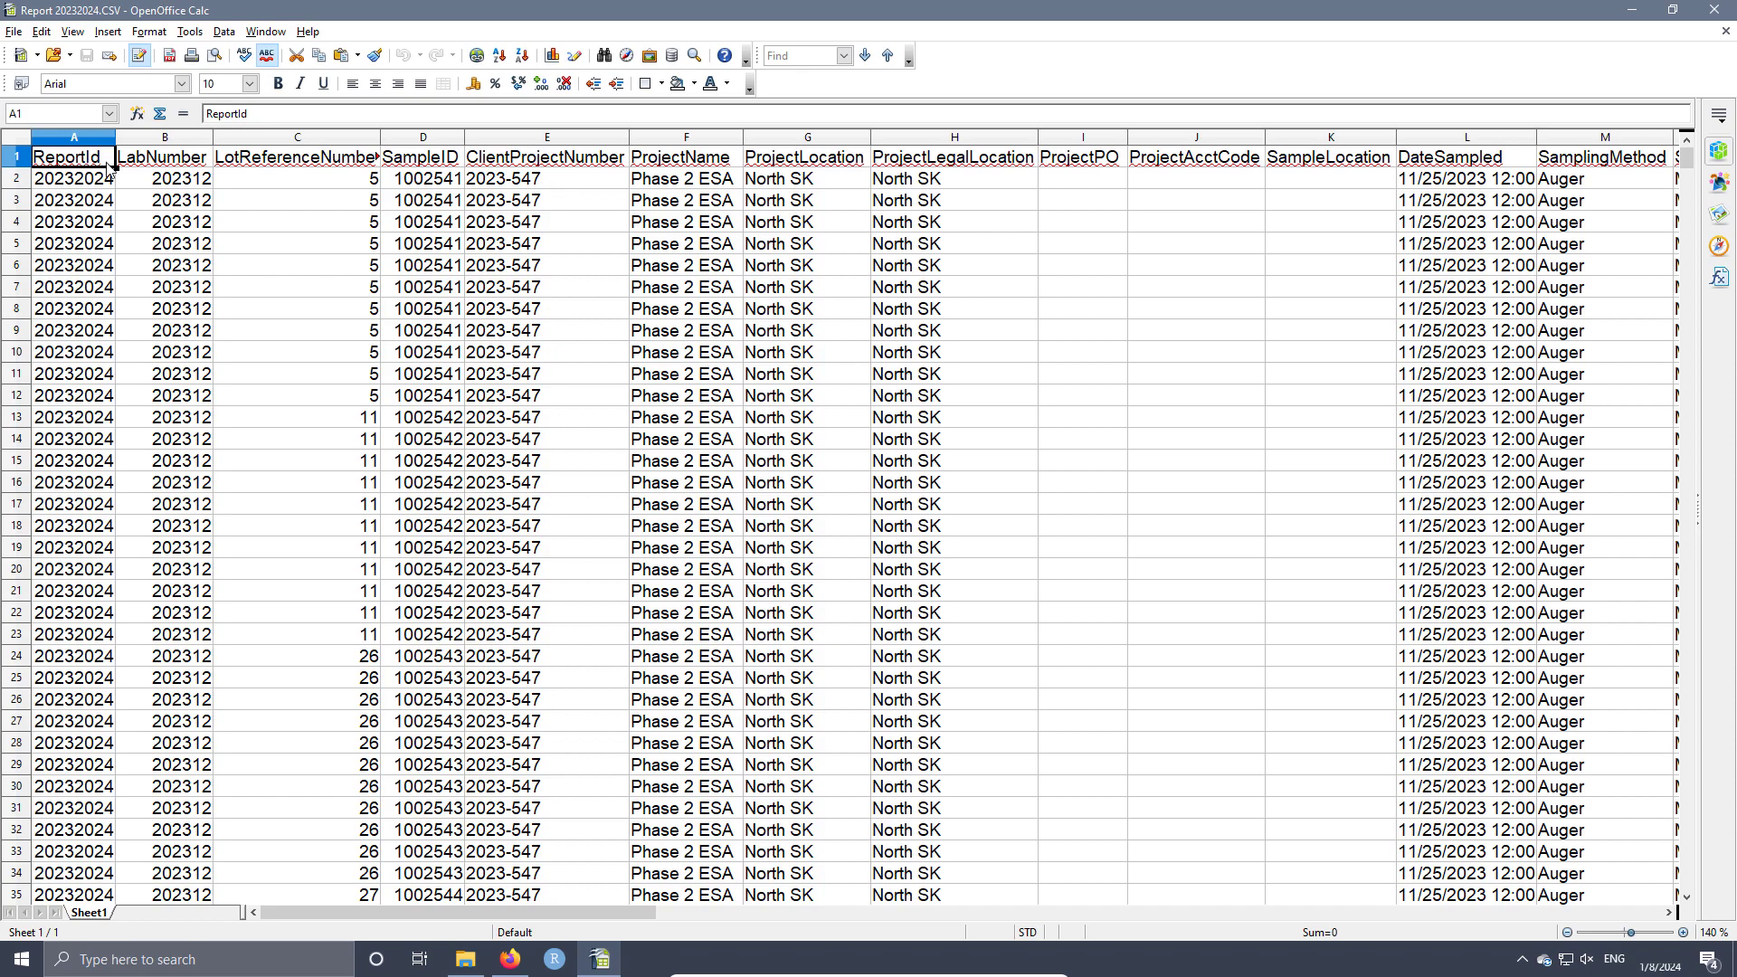
- Examine the laboratory report's columns from ReportId through ResultText, including the result groups, and return to the first column
drag(529, 912, 893, 894)
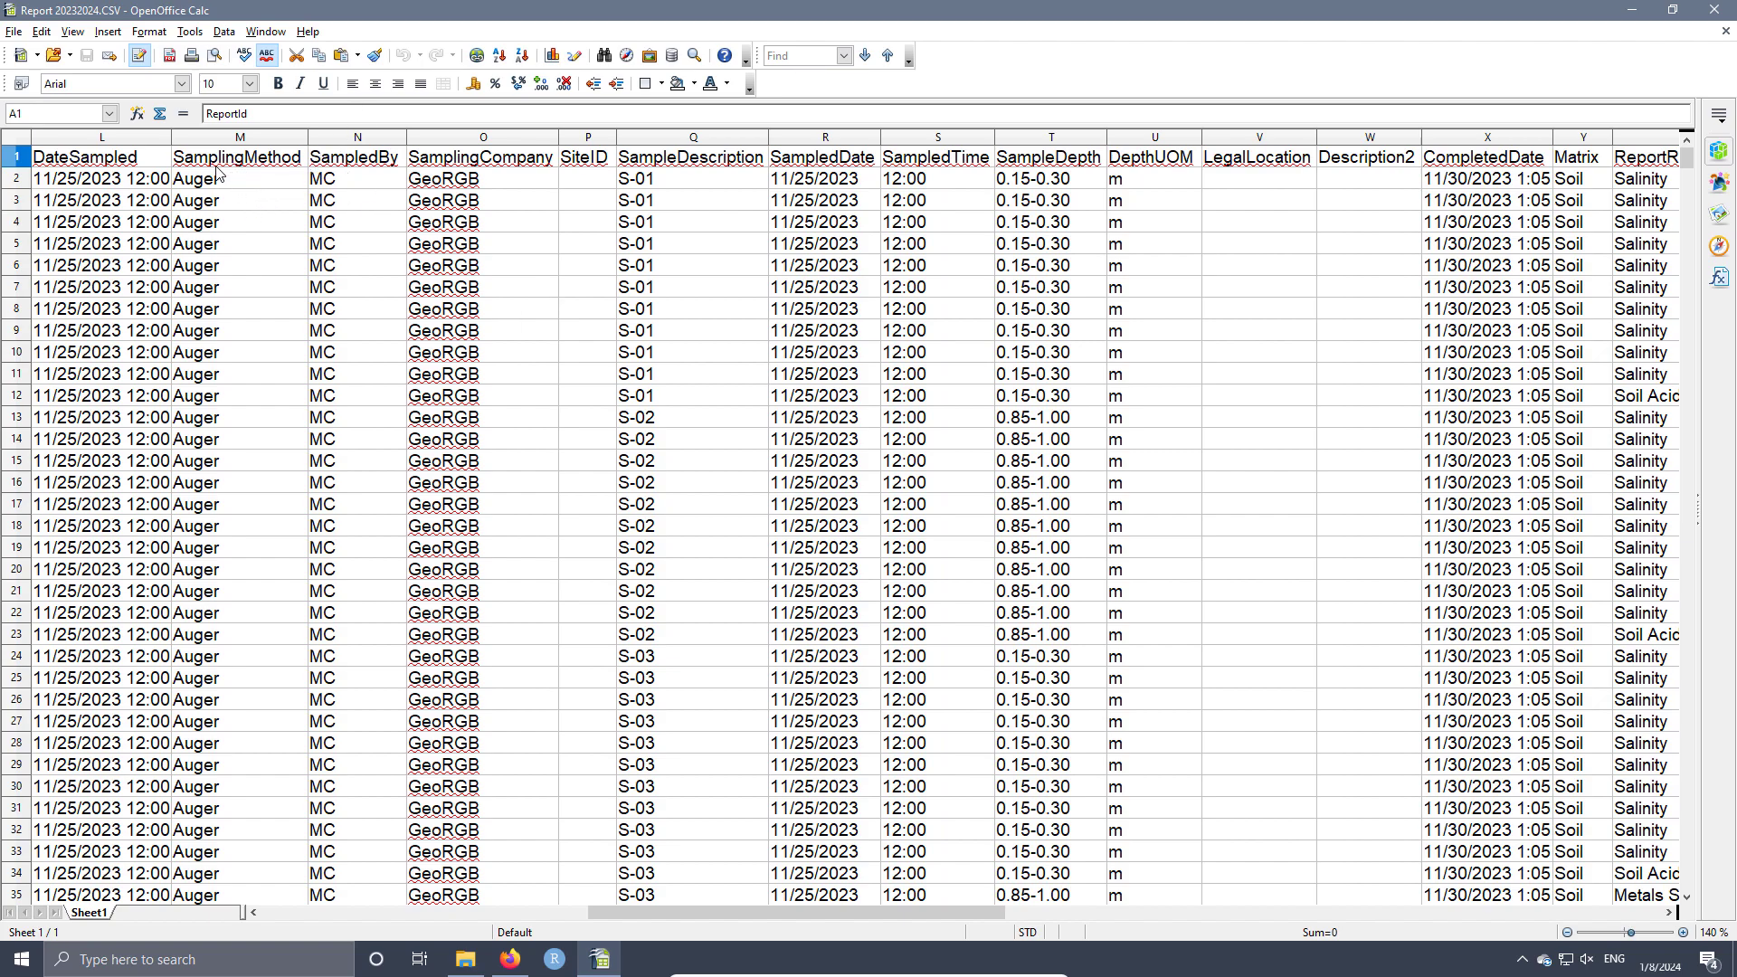
drag(882, 909, 1362, 900)
drag(1188, 287, 995, 186)
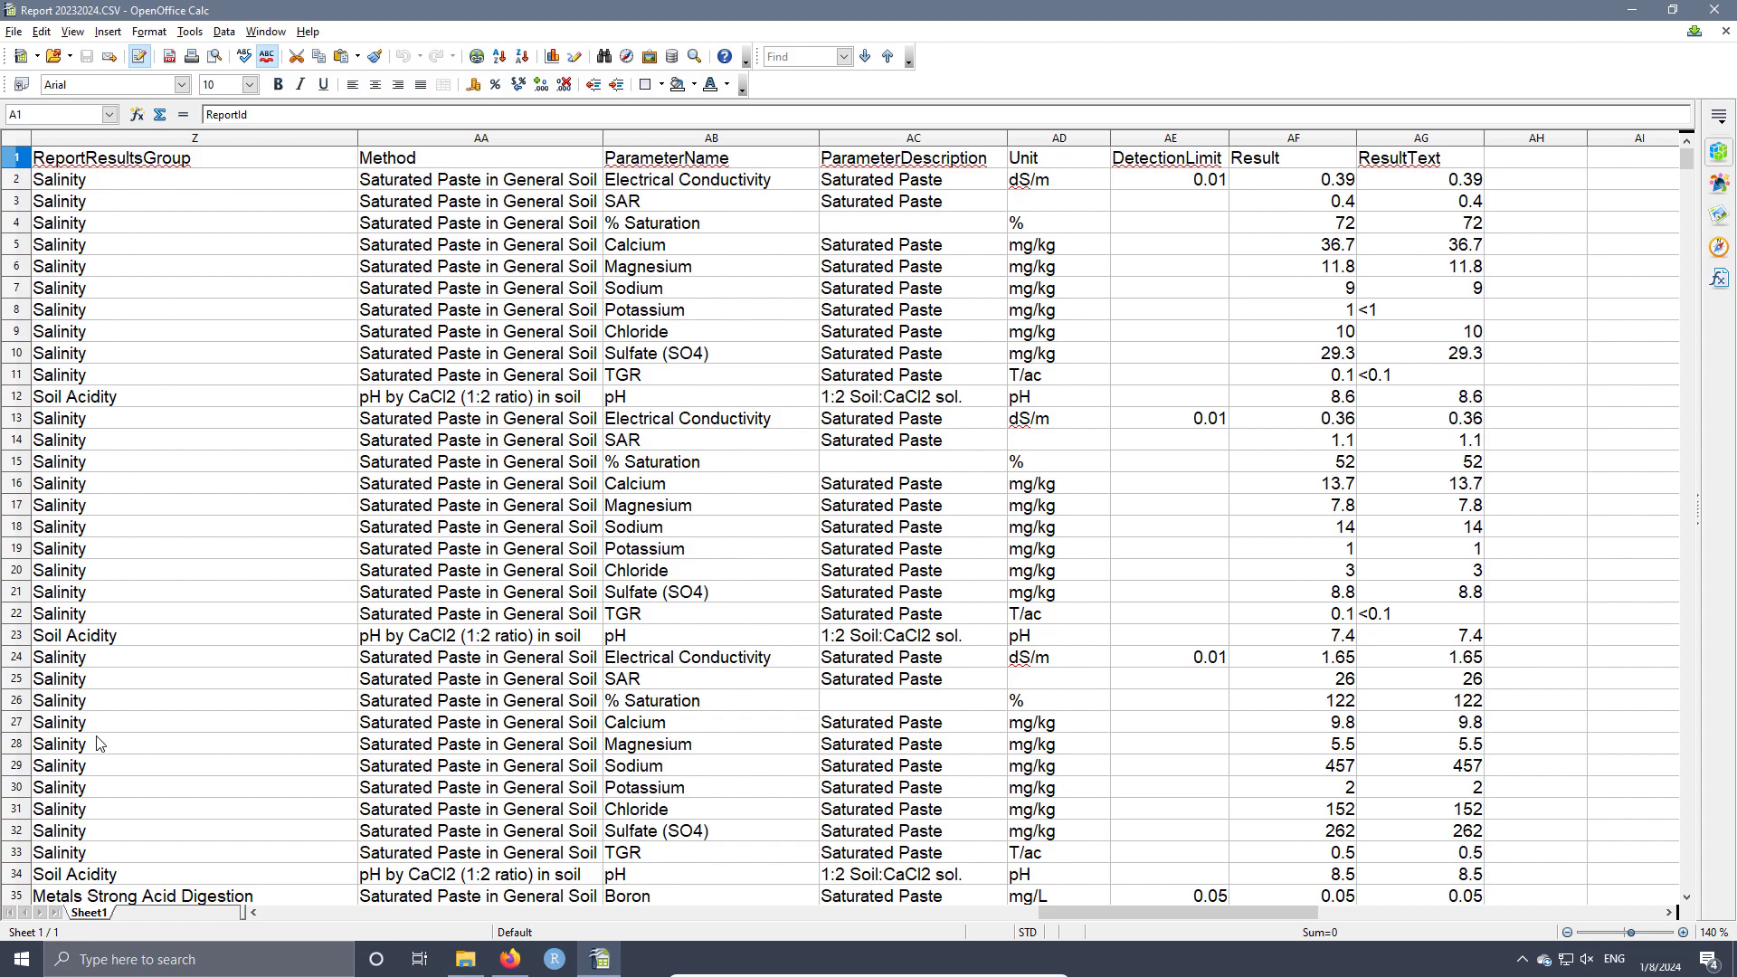
scroll(110, 602, down, 1)
scroll(111, 601, down, 2)
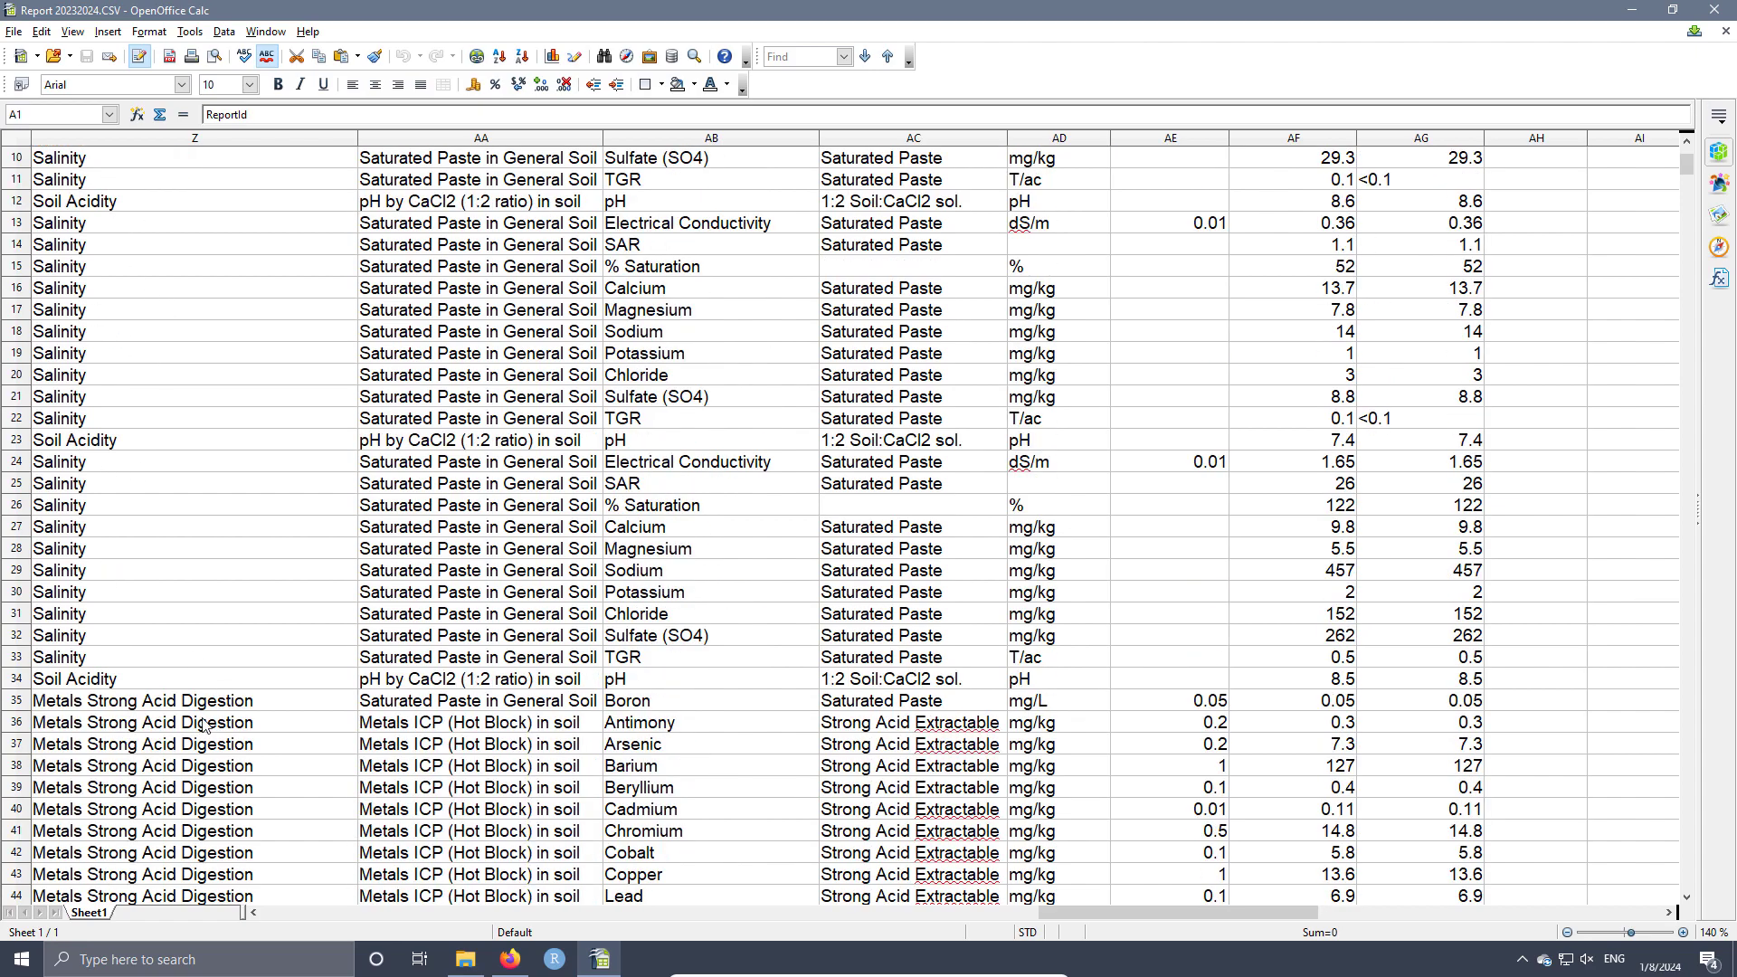
scroll(194, 724, up, 3)
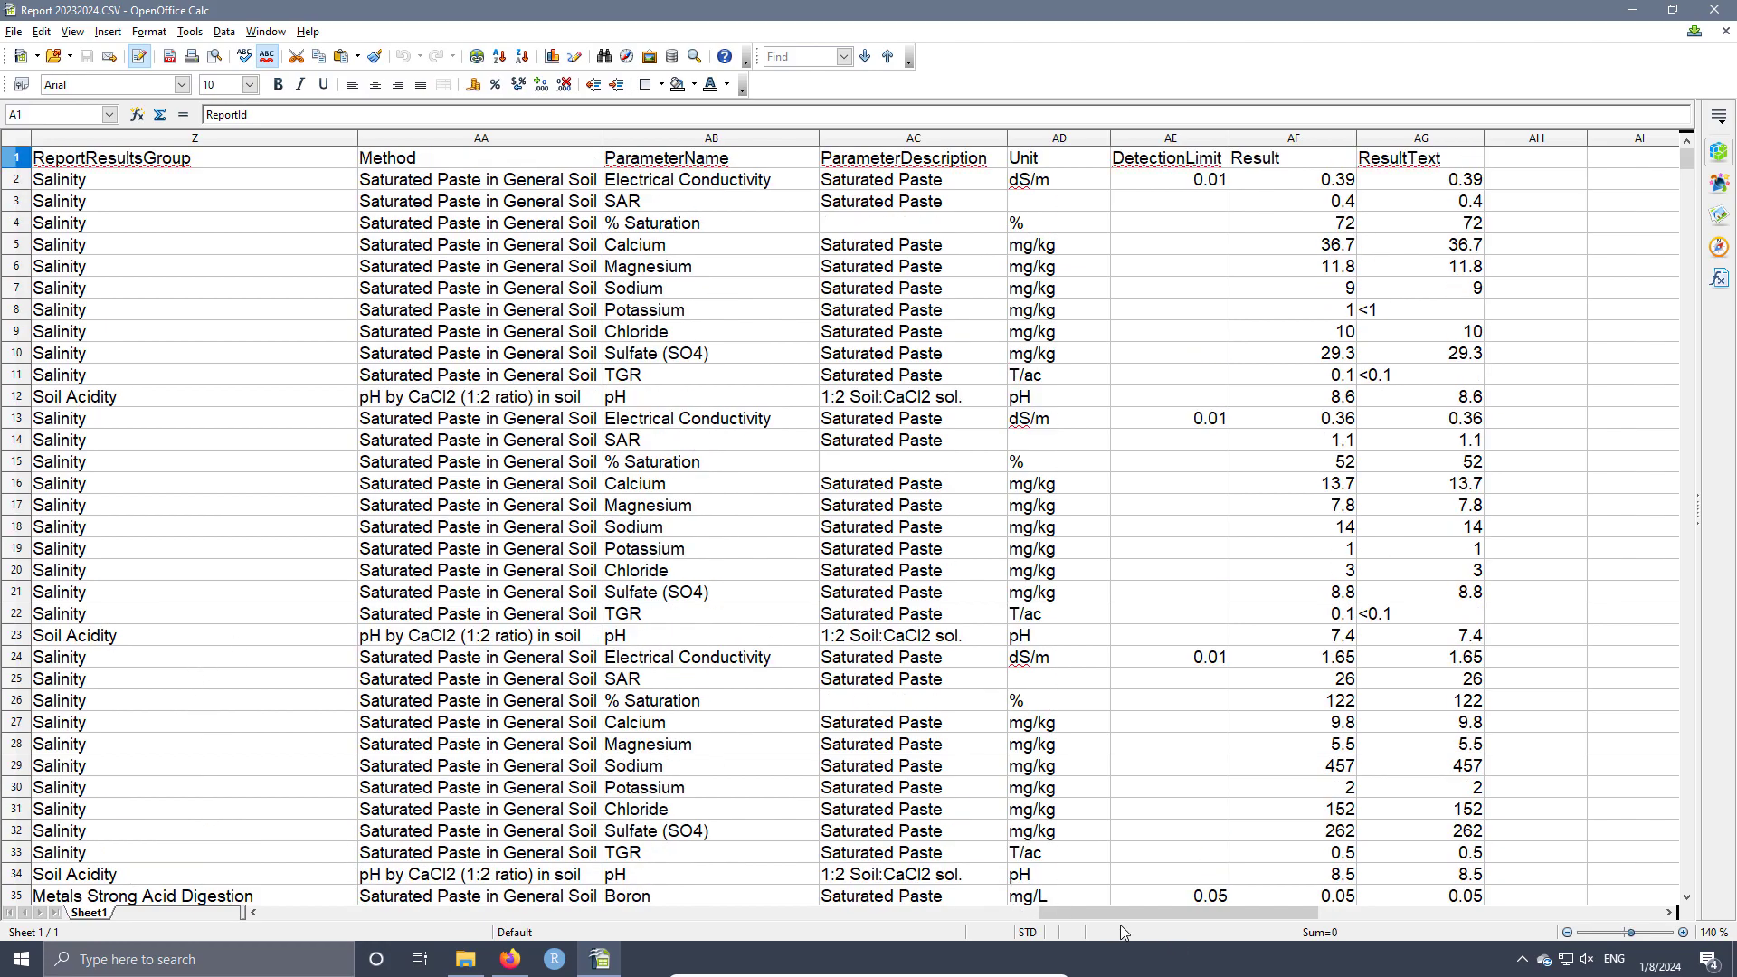
drag(1071, 914, 262, 943)
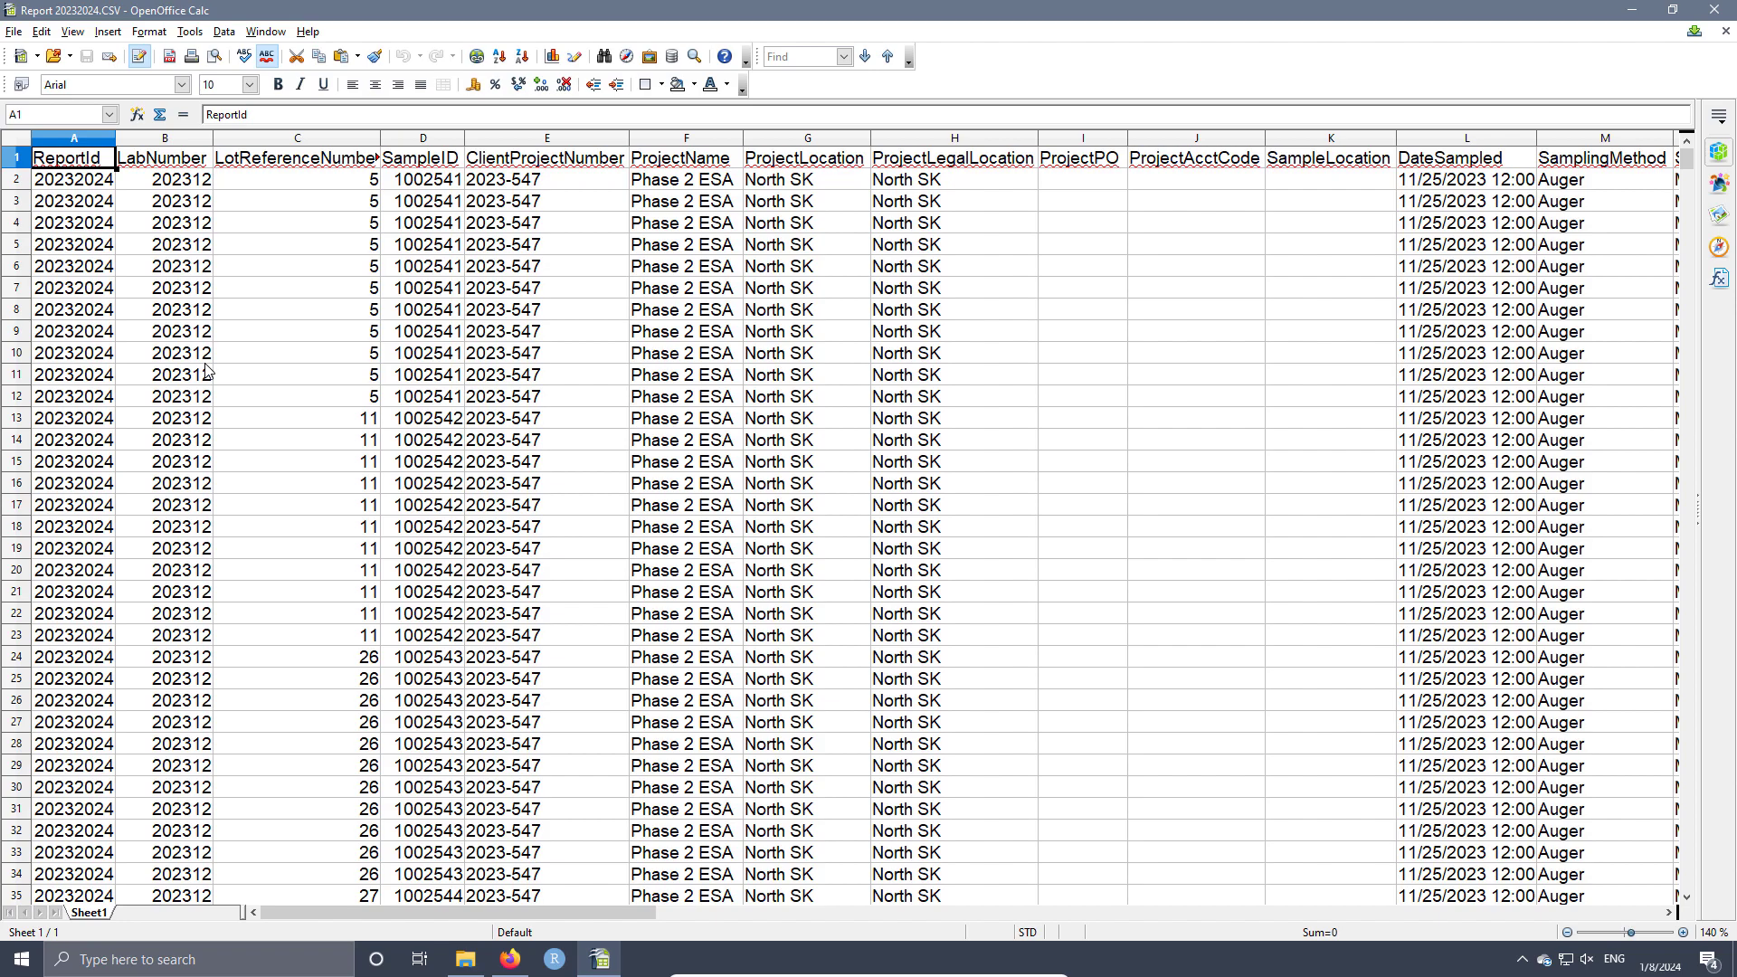
- Save a copy as Report 20232024.csv in the desktop's shiny app folder, keeping the Text CSV format
click(14, 34)
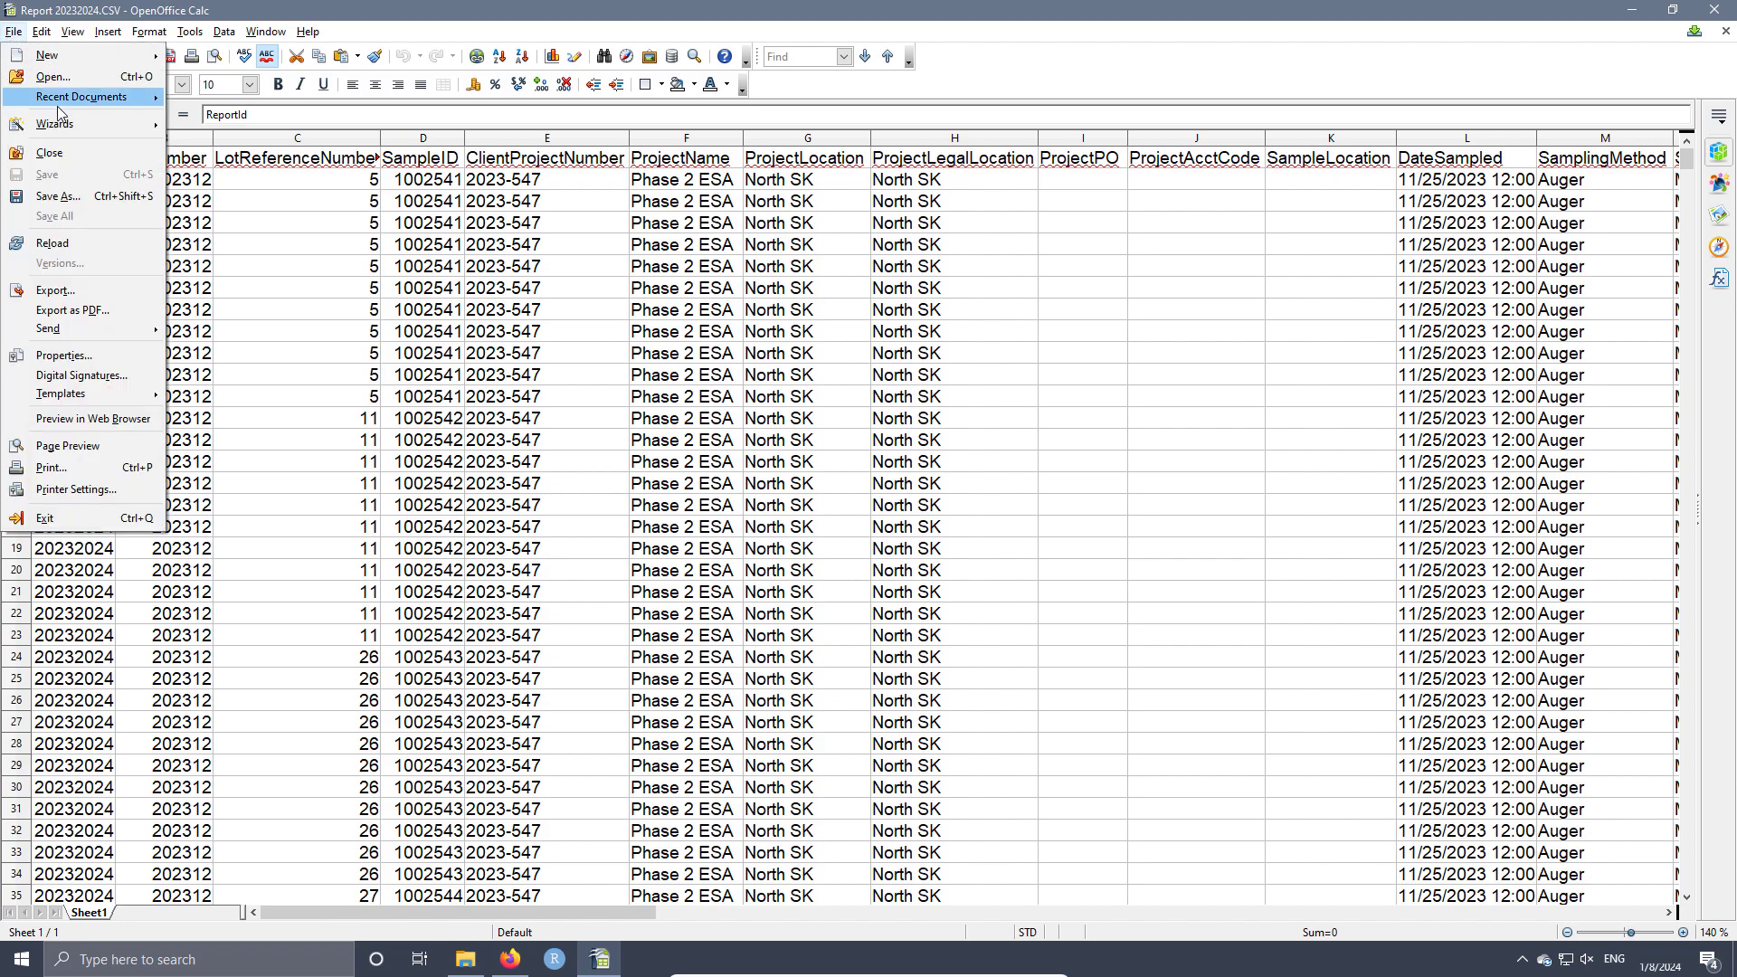
click(58, 196)
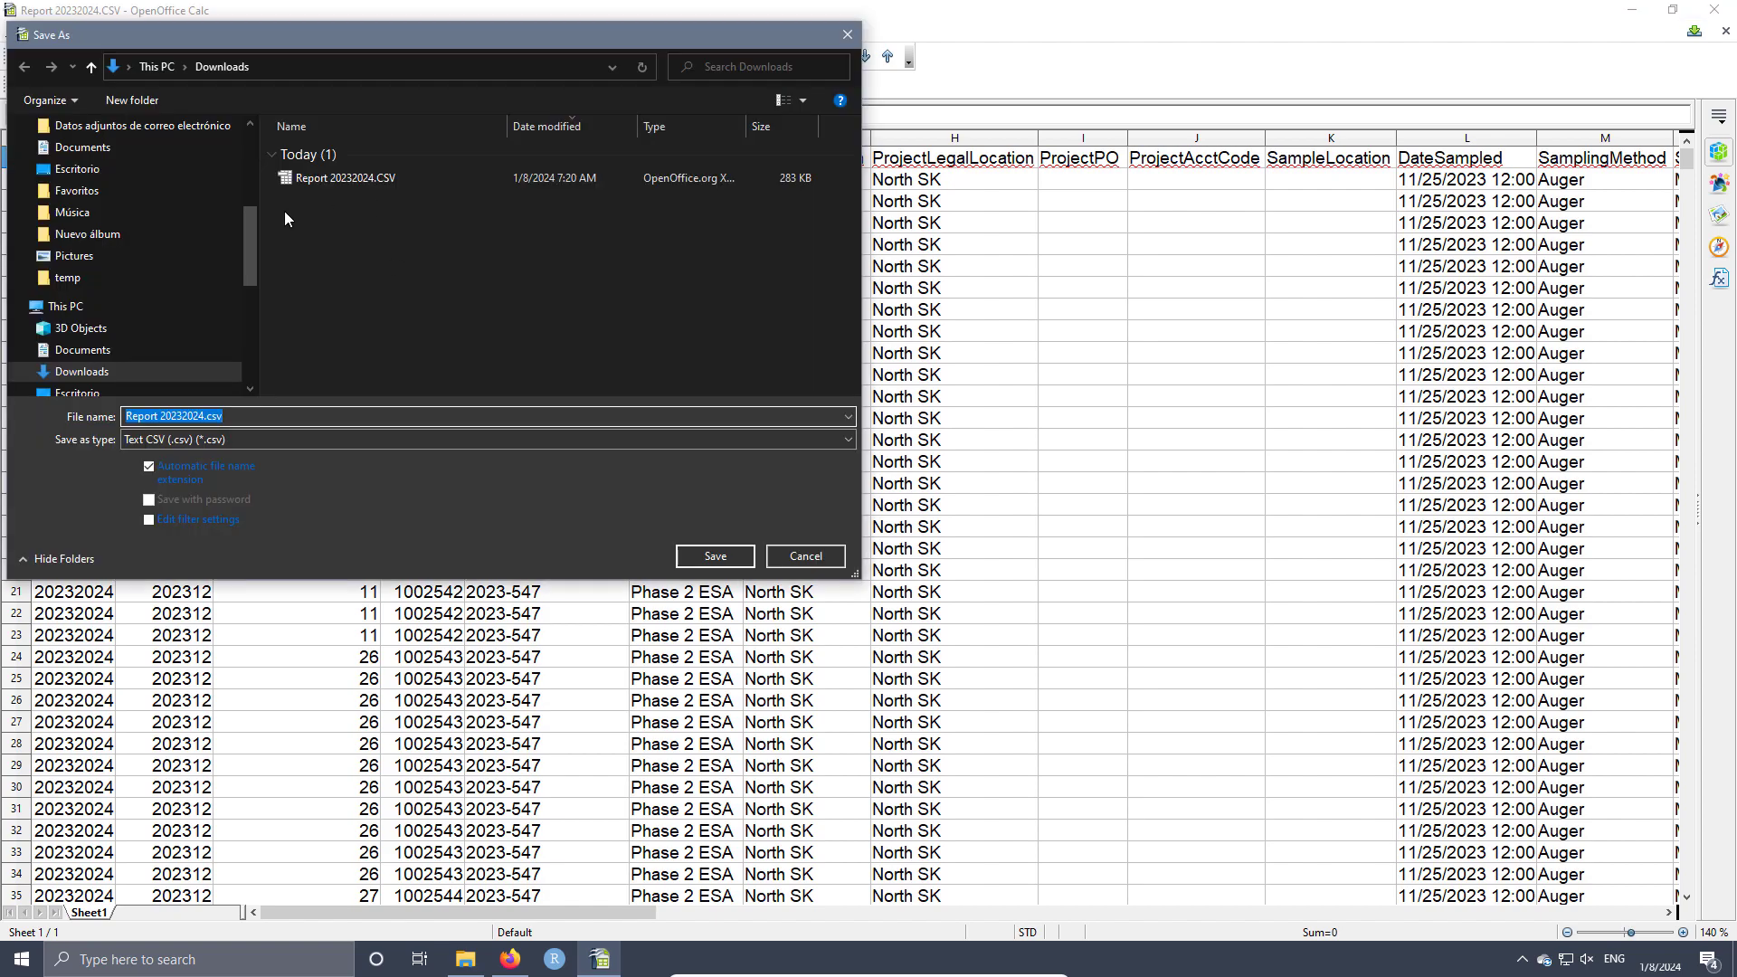
click(79, 170)
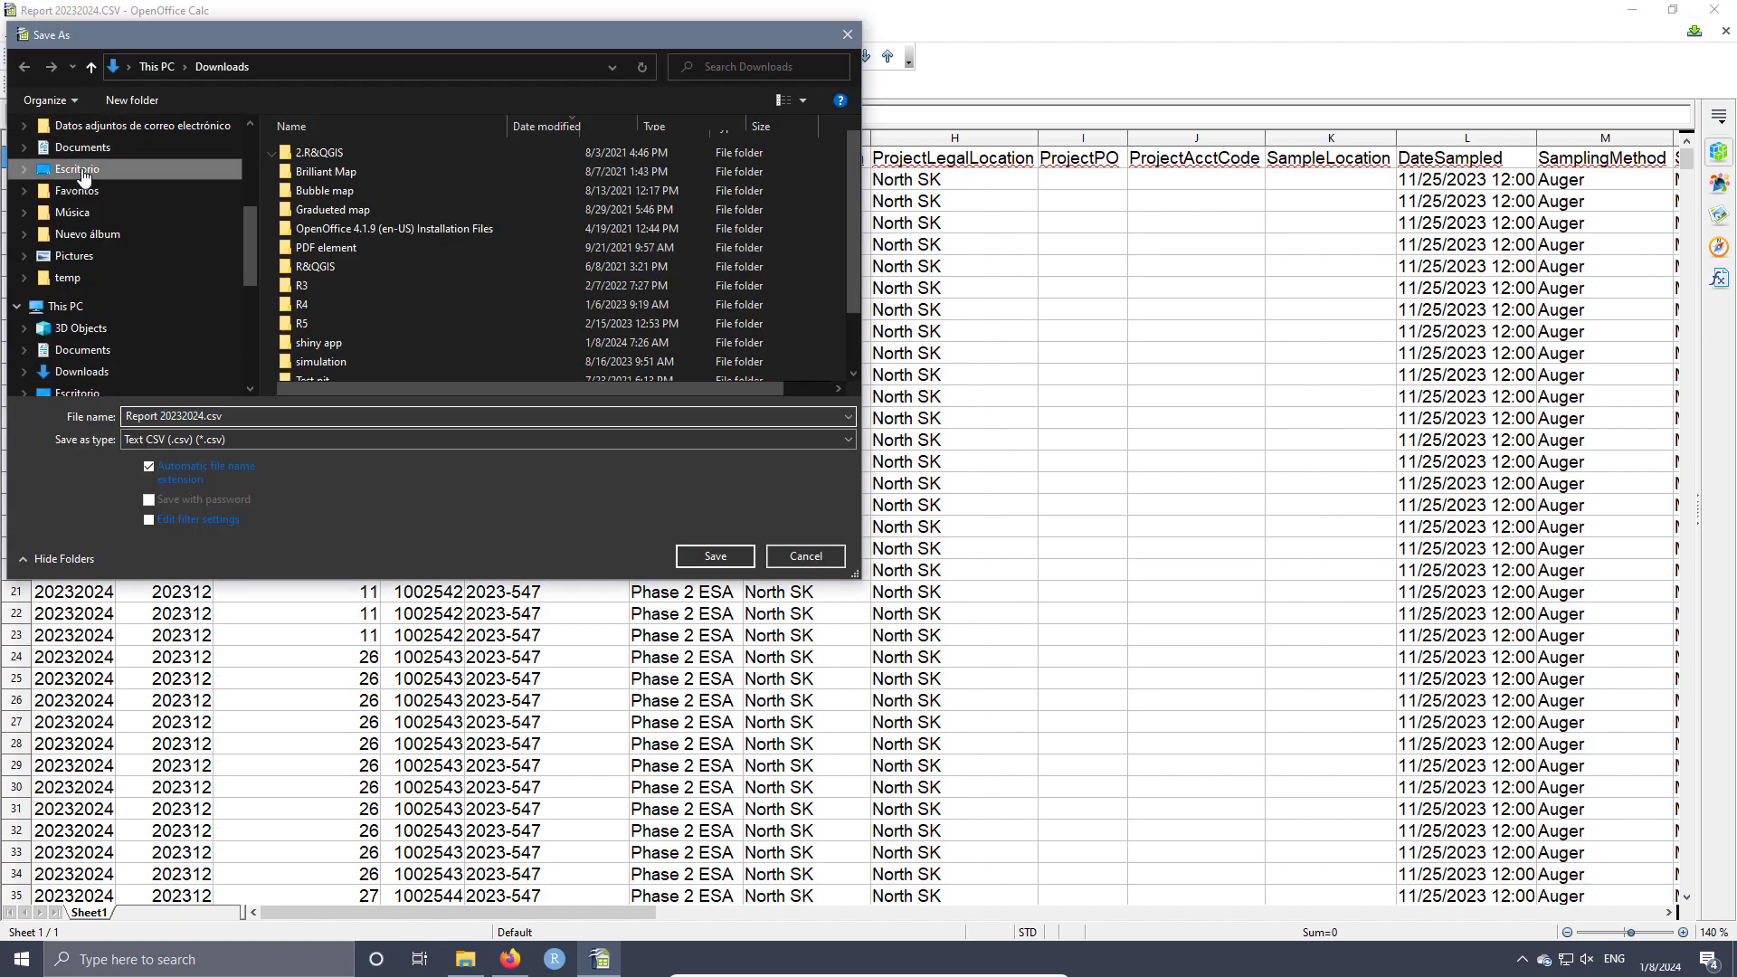
click(324, 343)
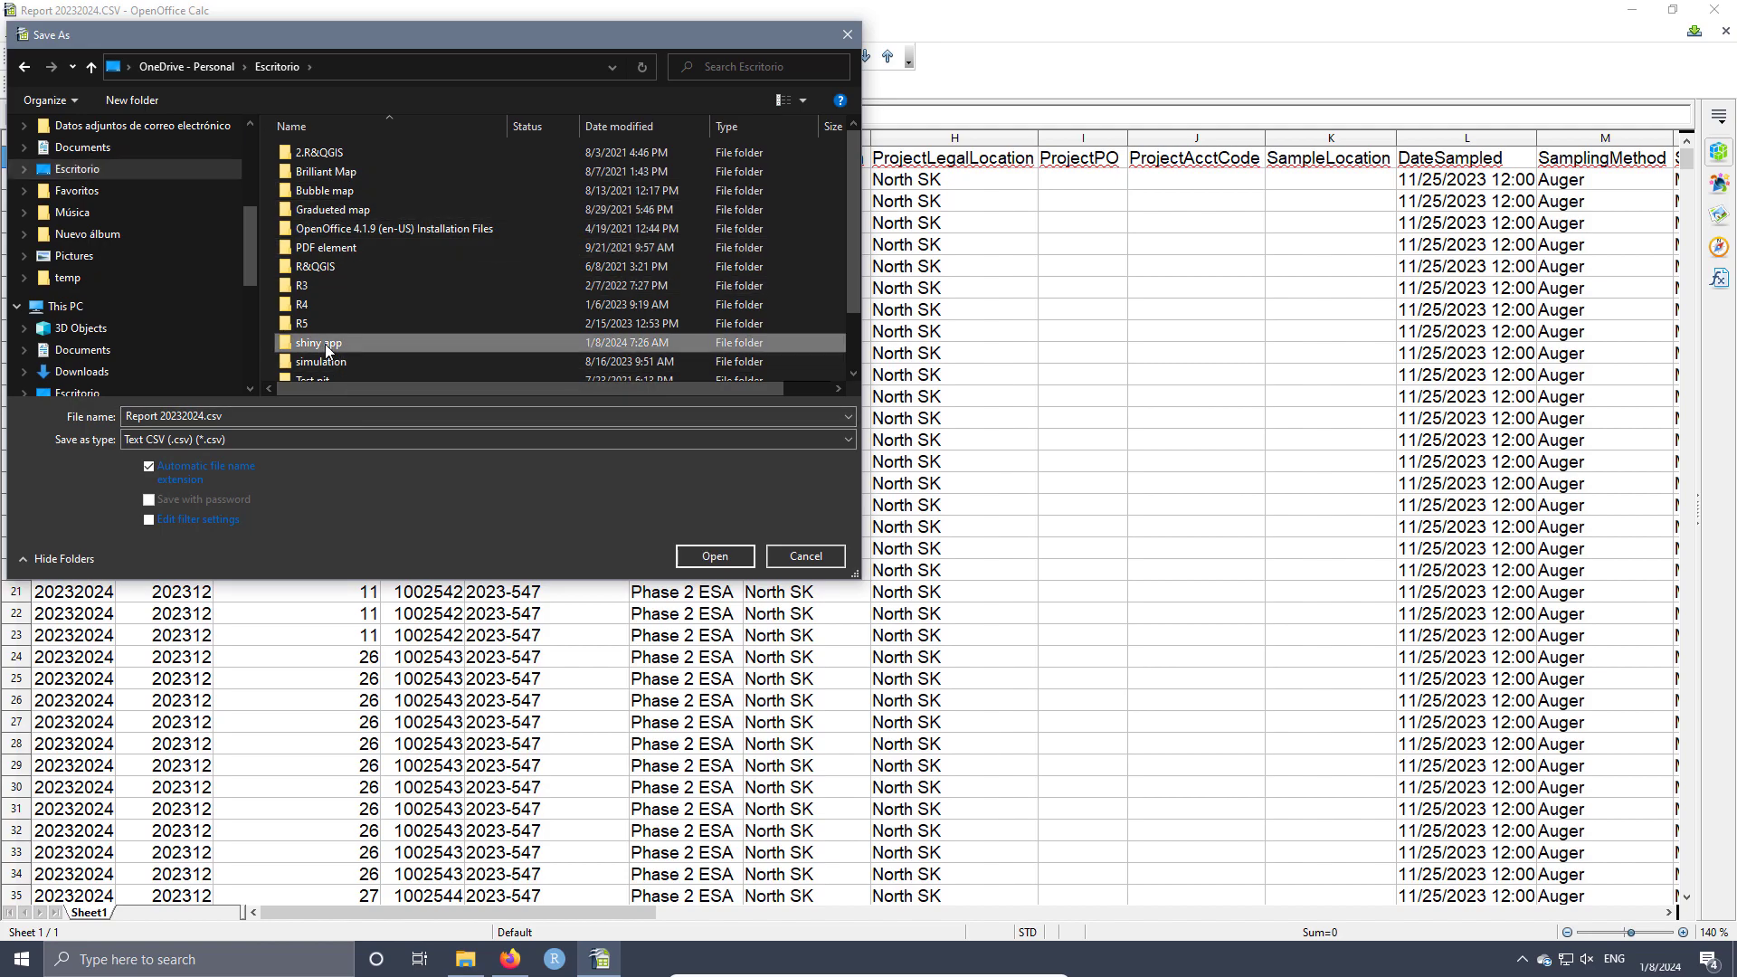
double_click(324, 344)
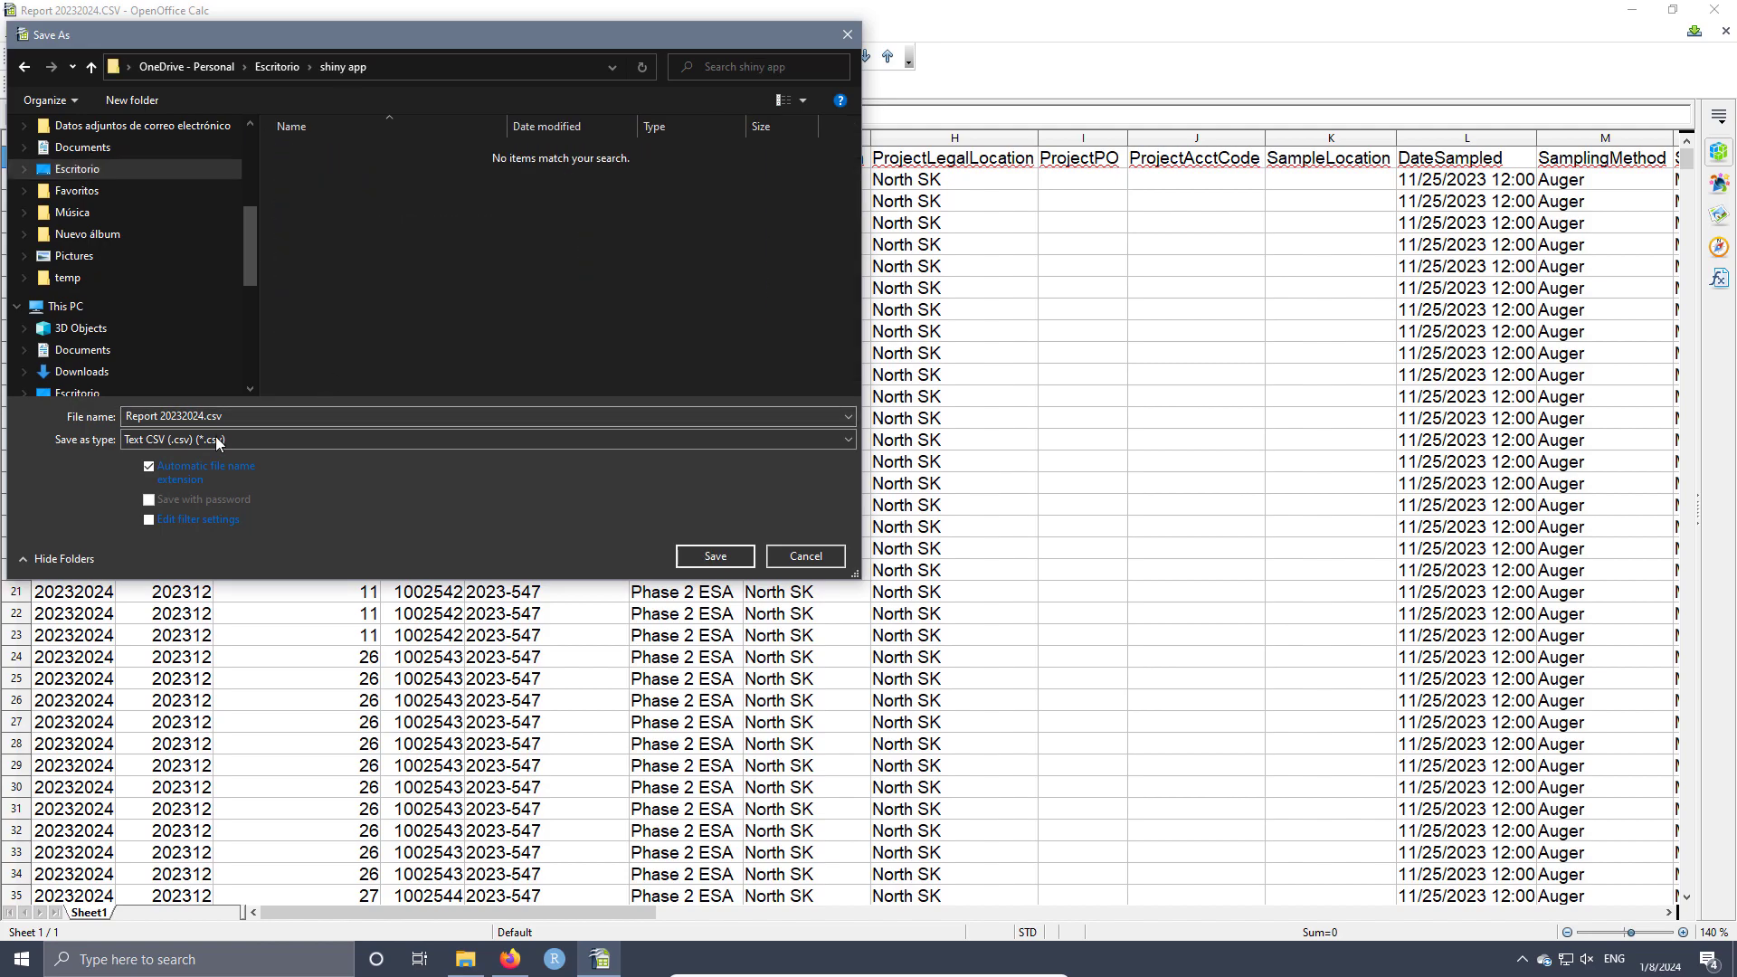
click(715, 555)
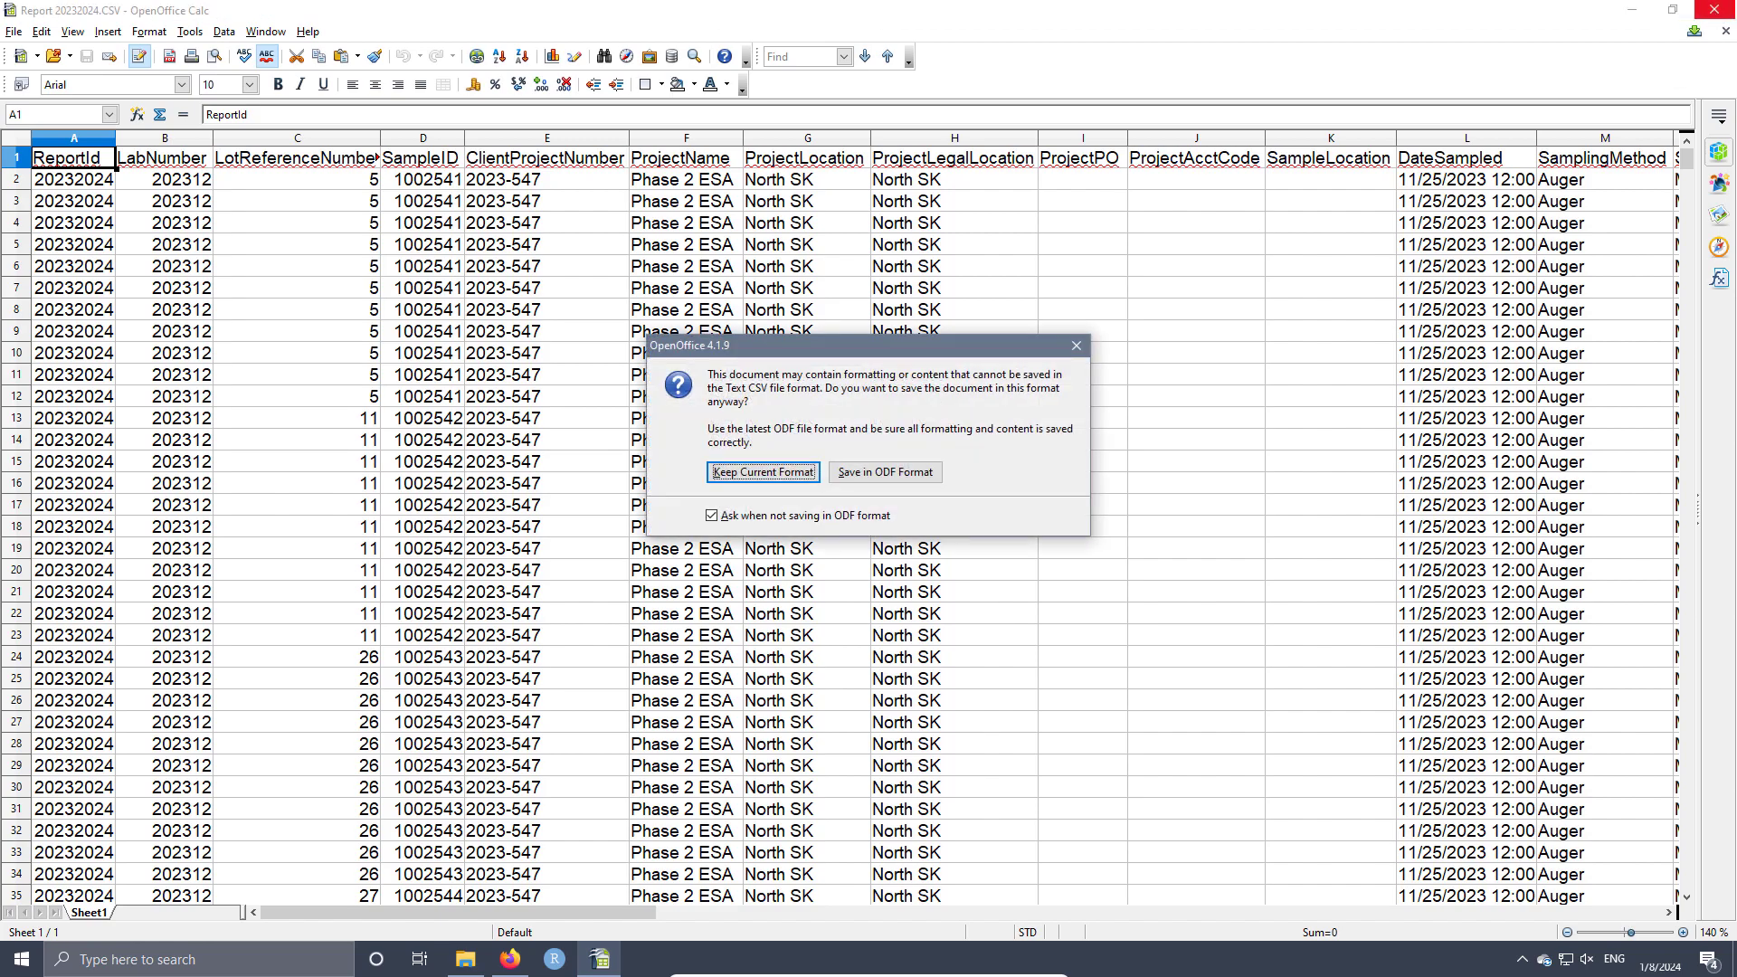
click(770, 472)
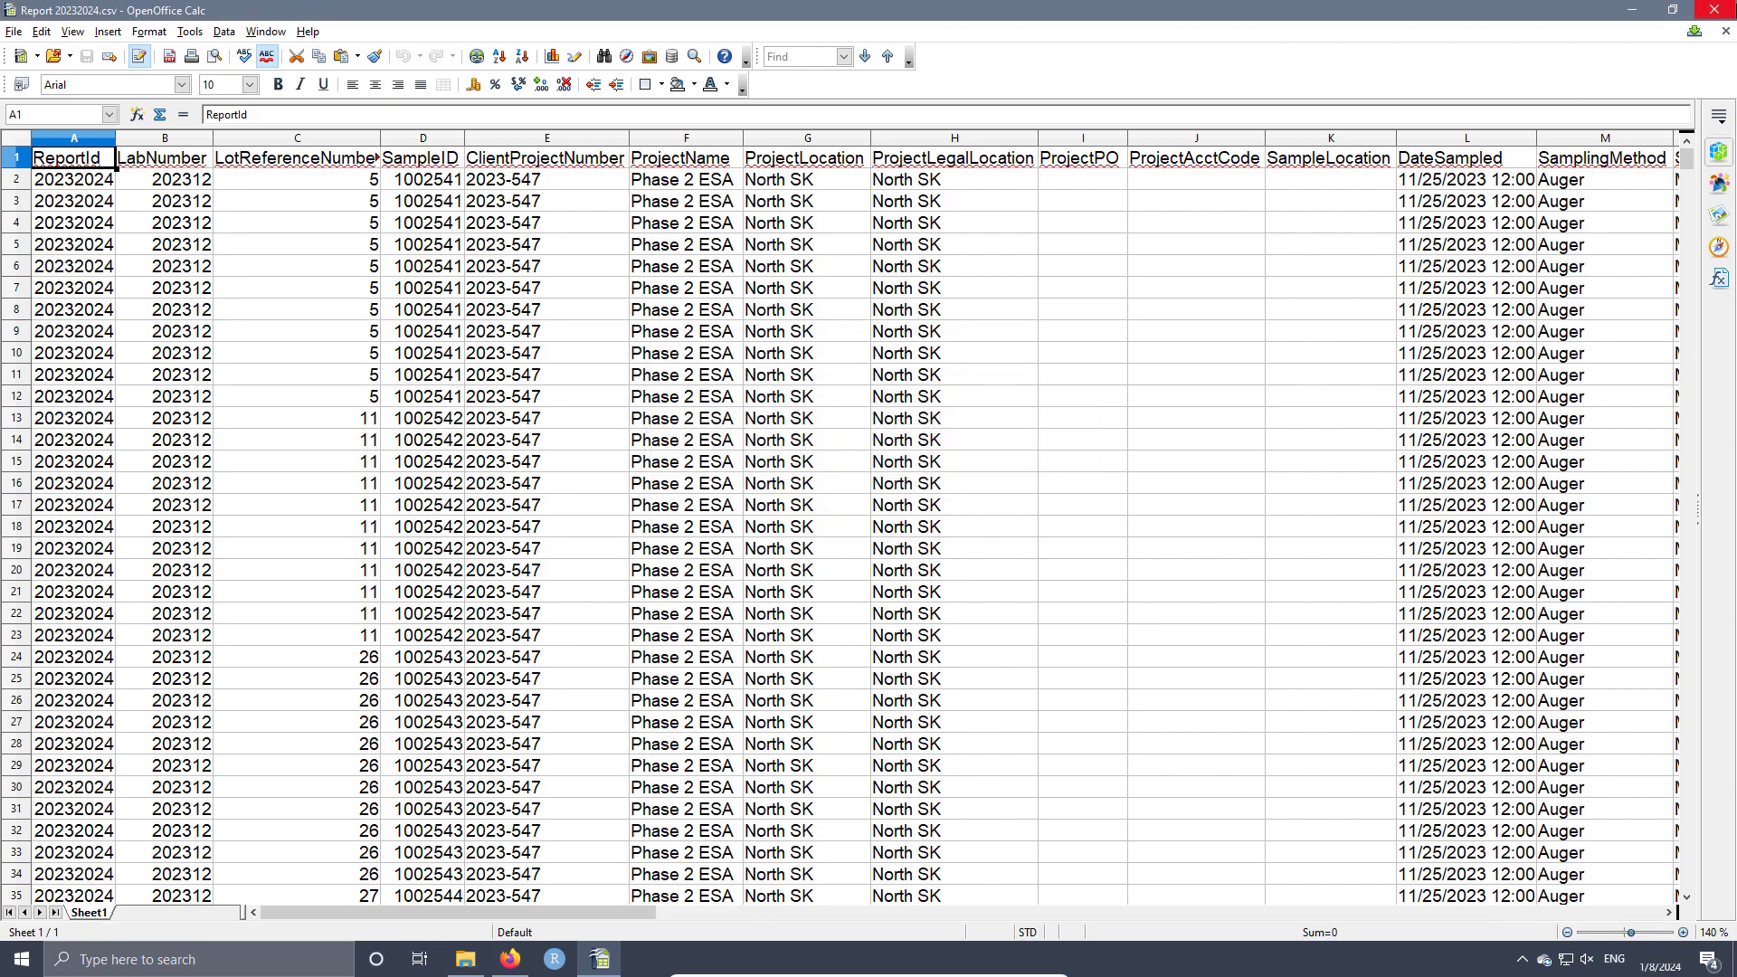
- Close the spreadsheet and the Downloads folder window, and switch back to Firefox
click(1714, 9)
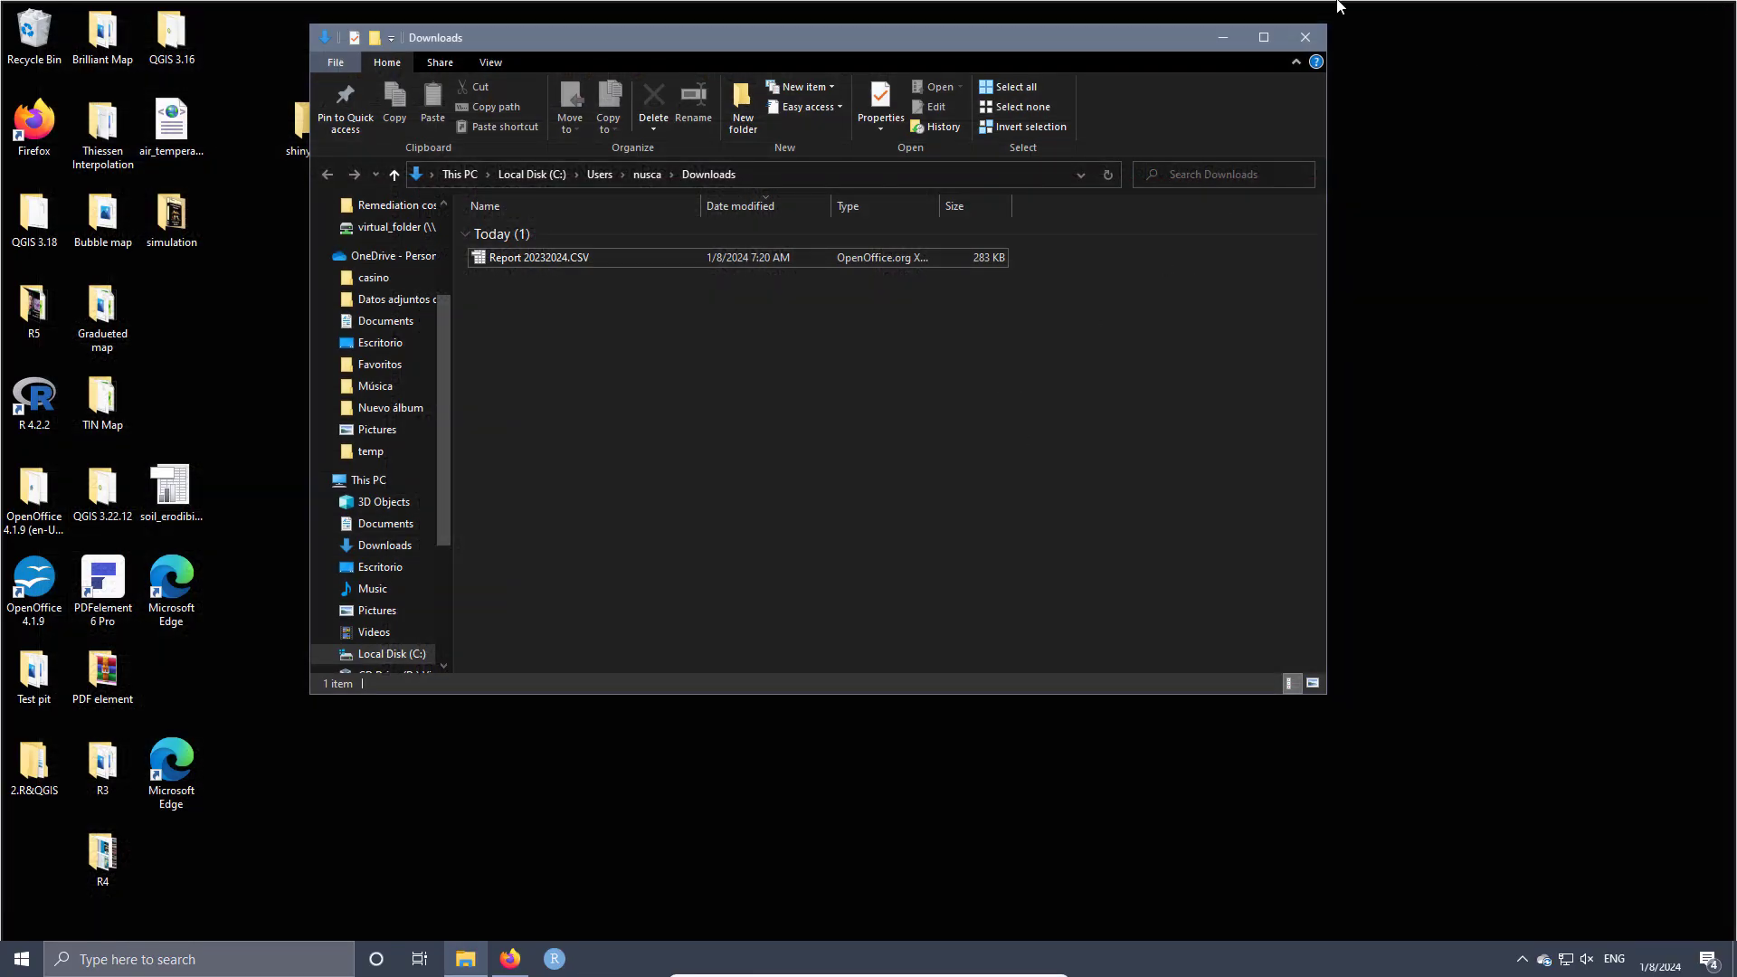
click(1305, 37)
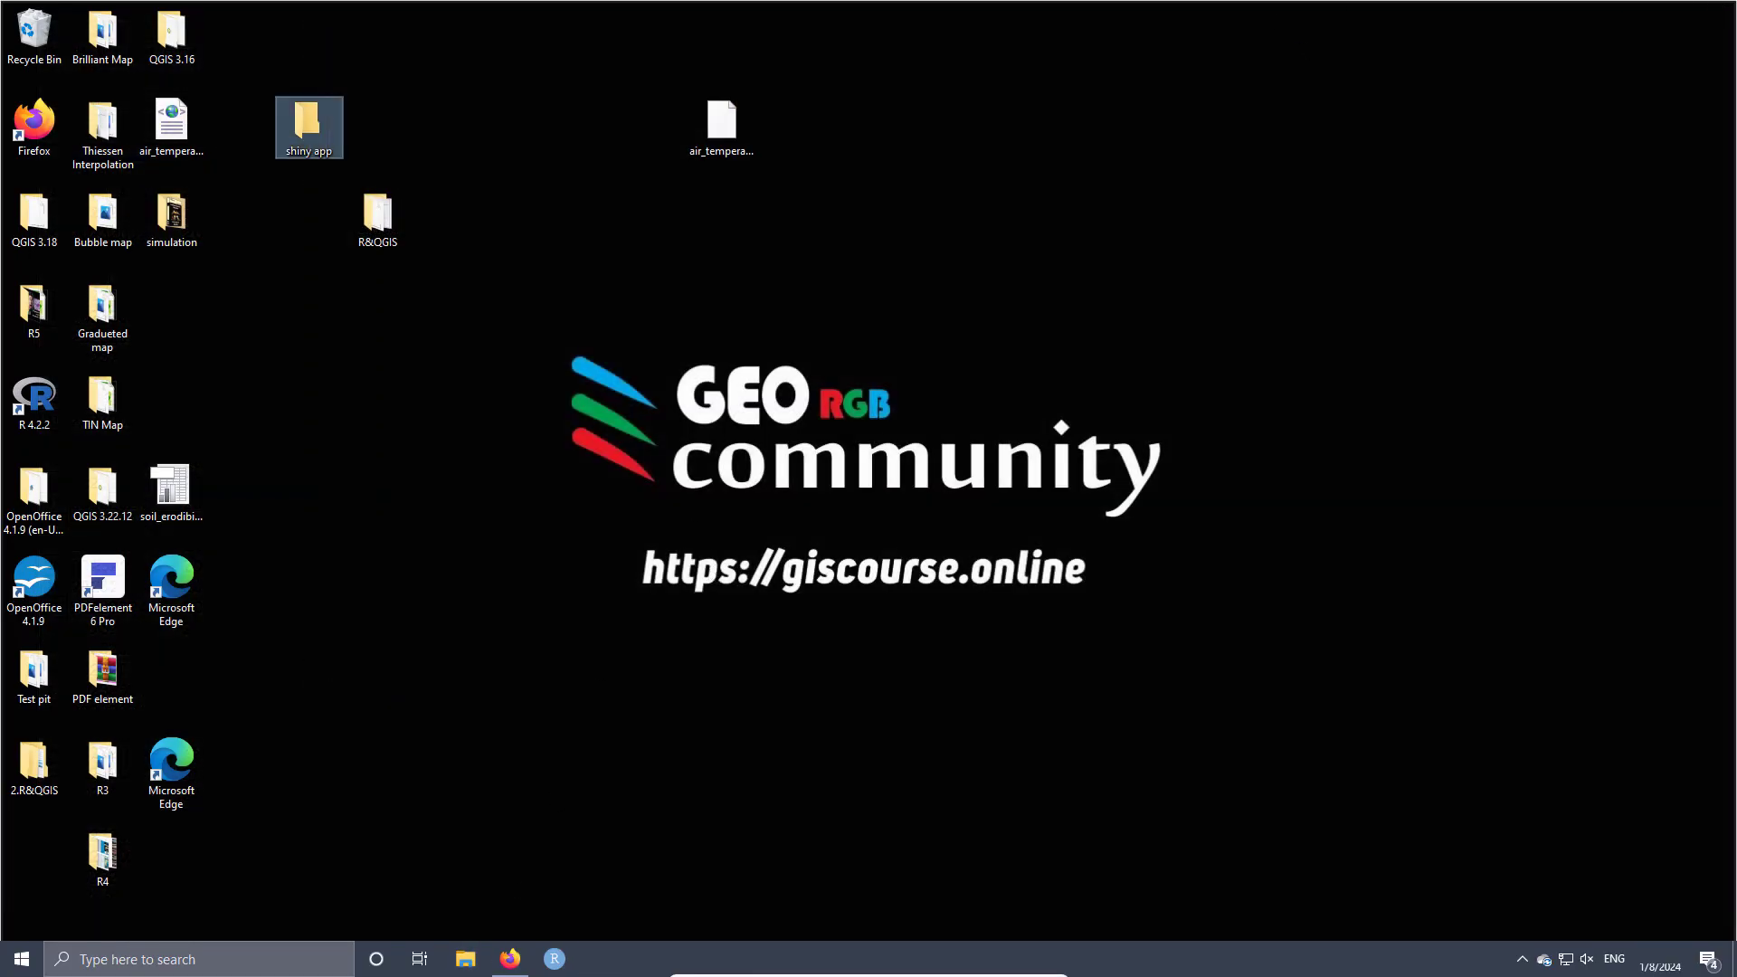
click(516, 962)
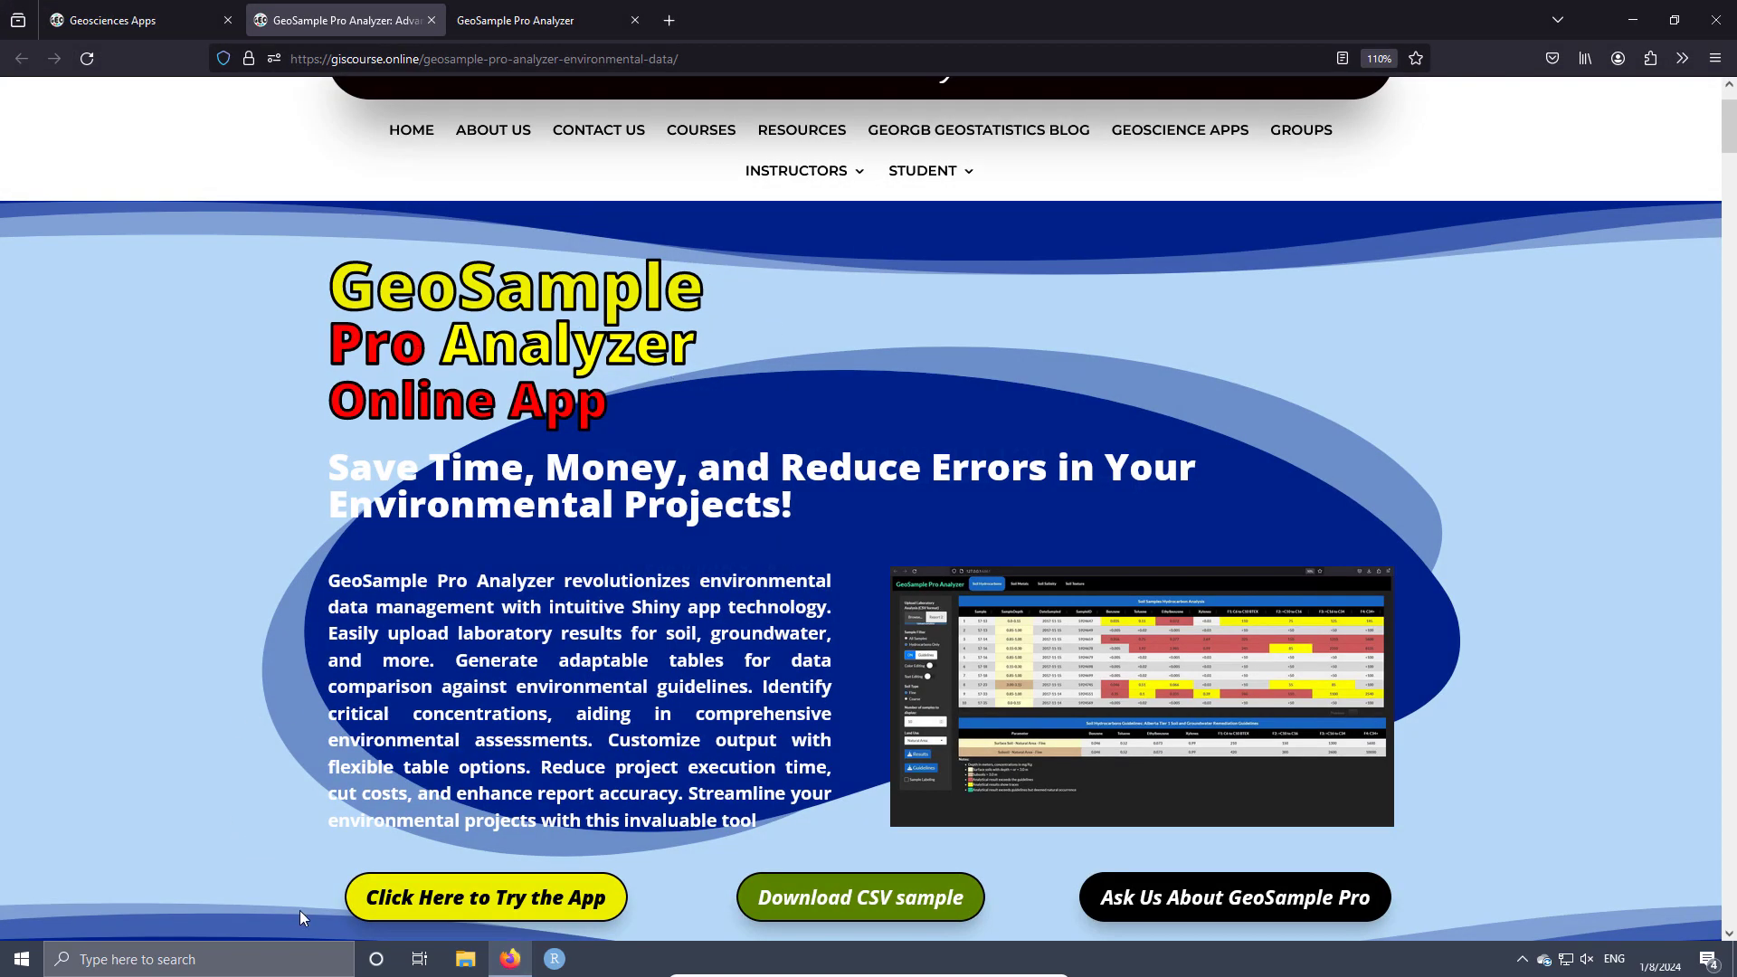
- Launch the GeoSample Pro Analyzer app from its product page, confirm having read the disclaimer and accept it
click(457, 900)
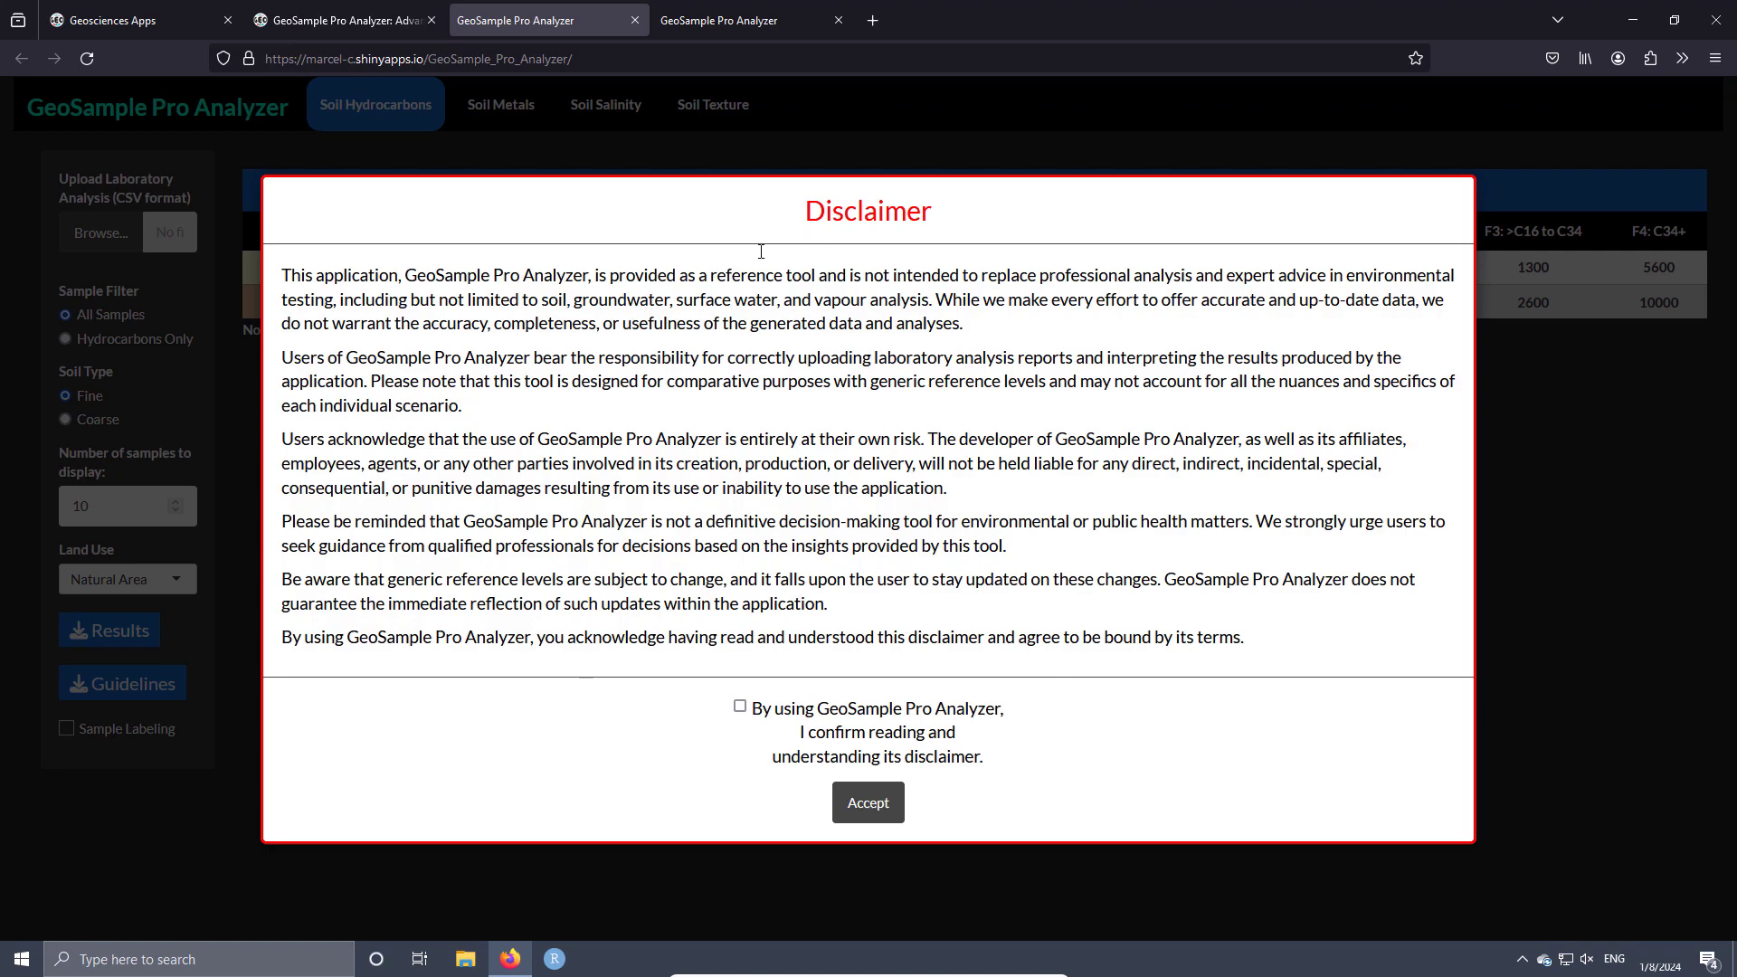
click(740, 706)
click(868, 805)
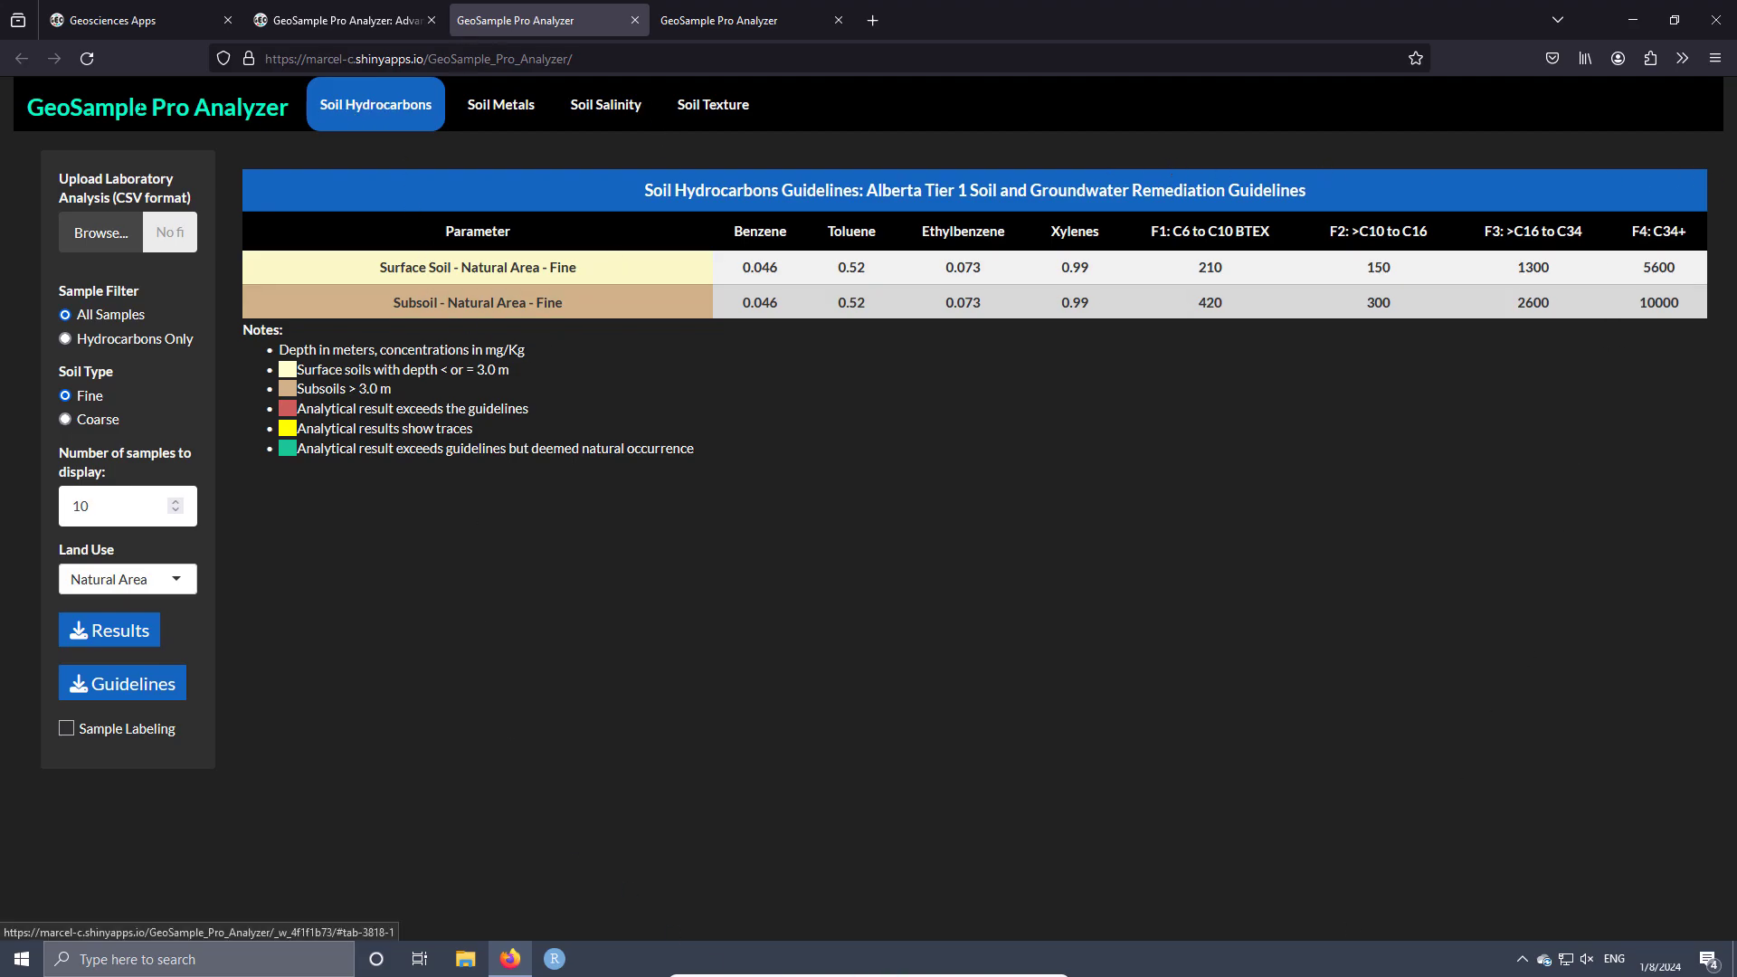
- Review the guideline pages for Soil Metals, Soil Salinity and Soil Texture, and return to Soil Hydrocarbons
click(491, 120)
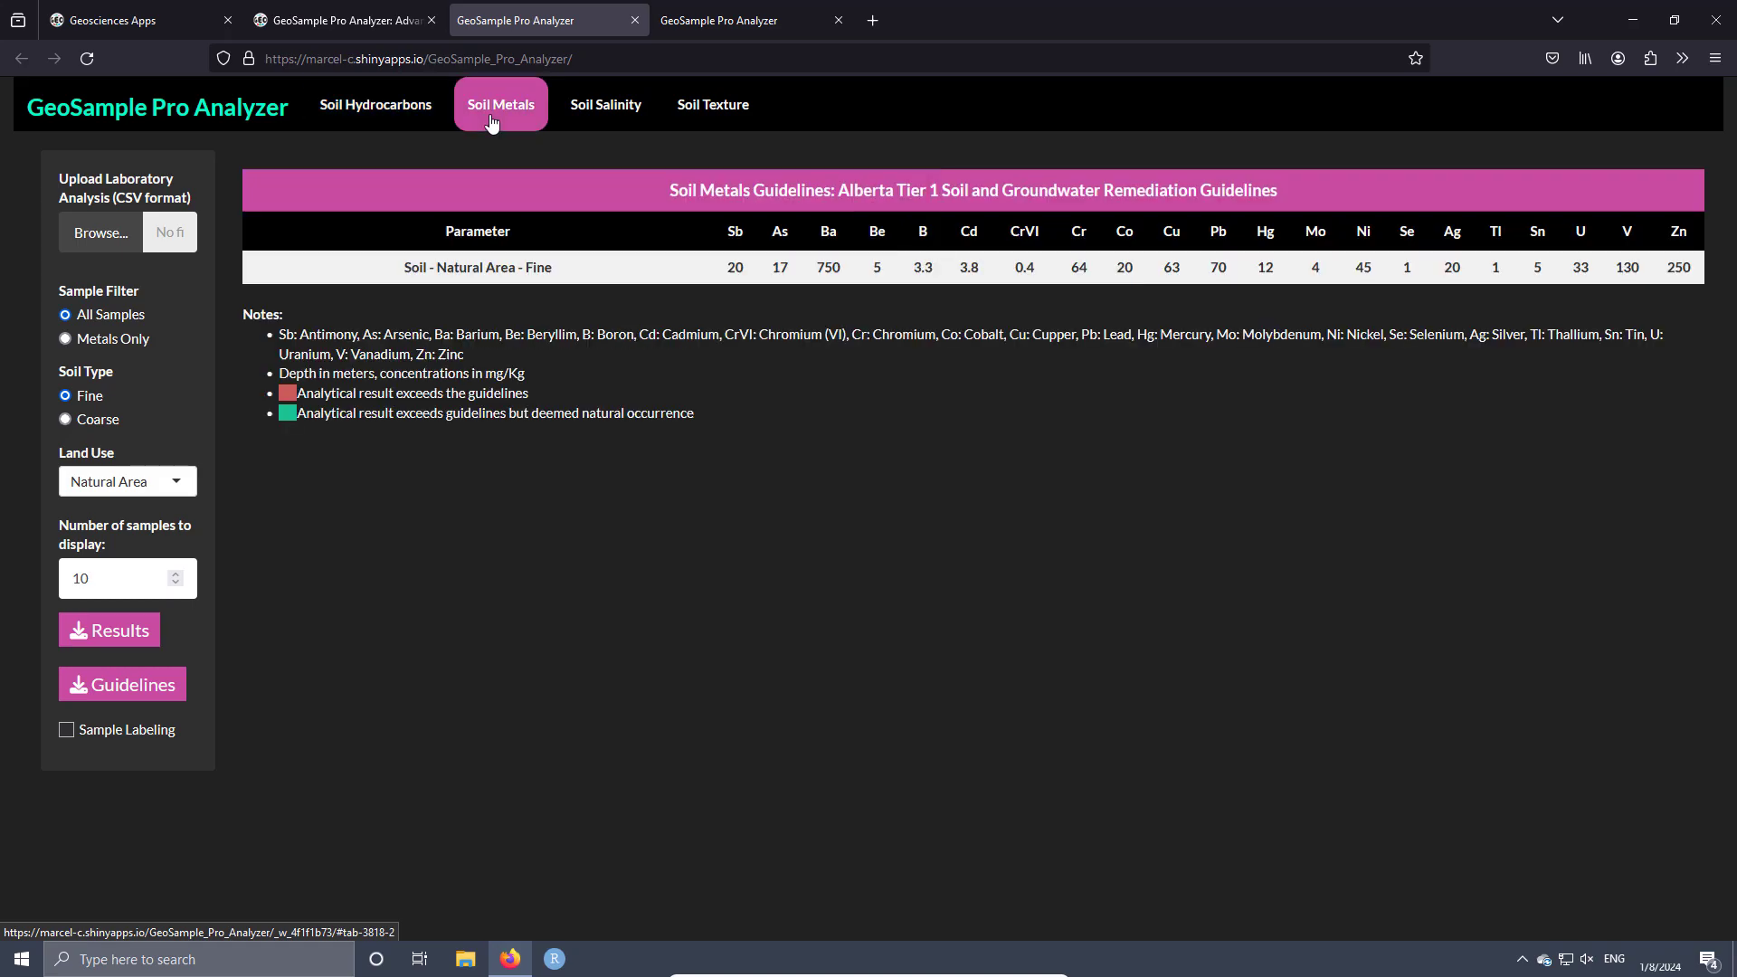
click(597, 120)
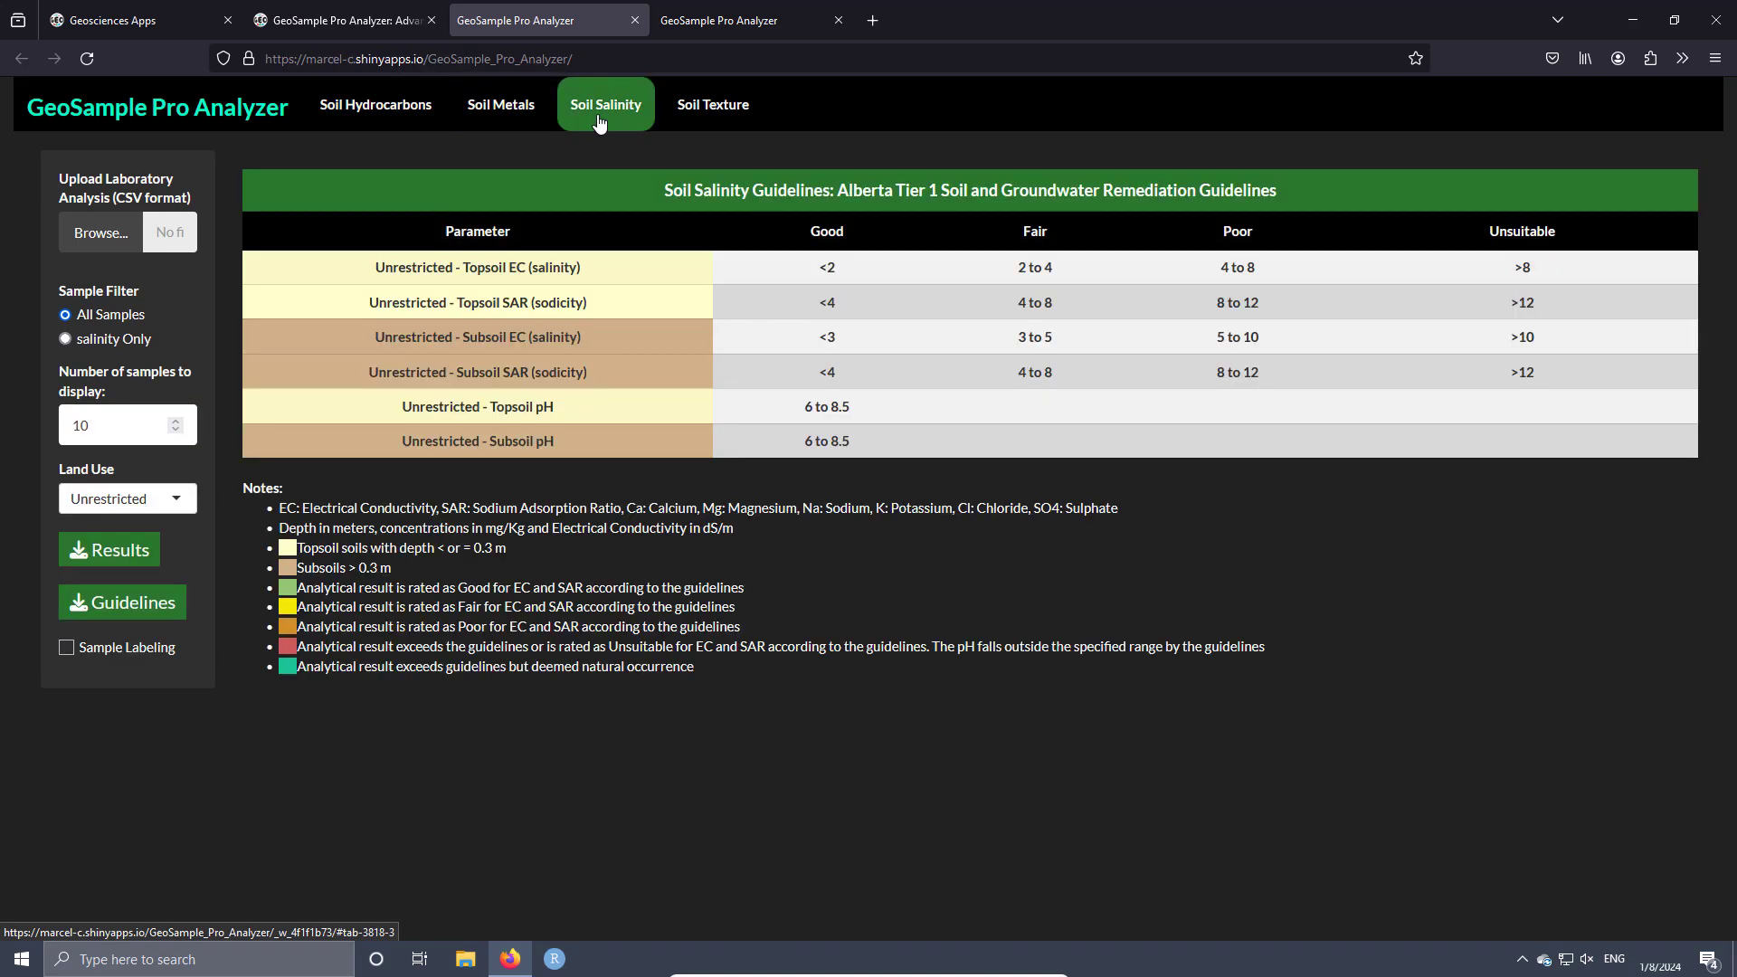
click(692, 116)
click(375, 116)
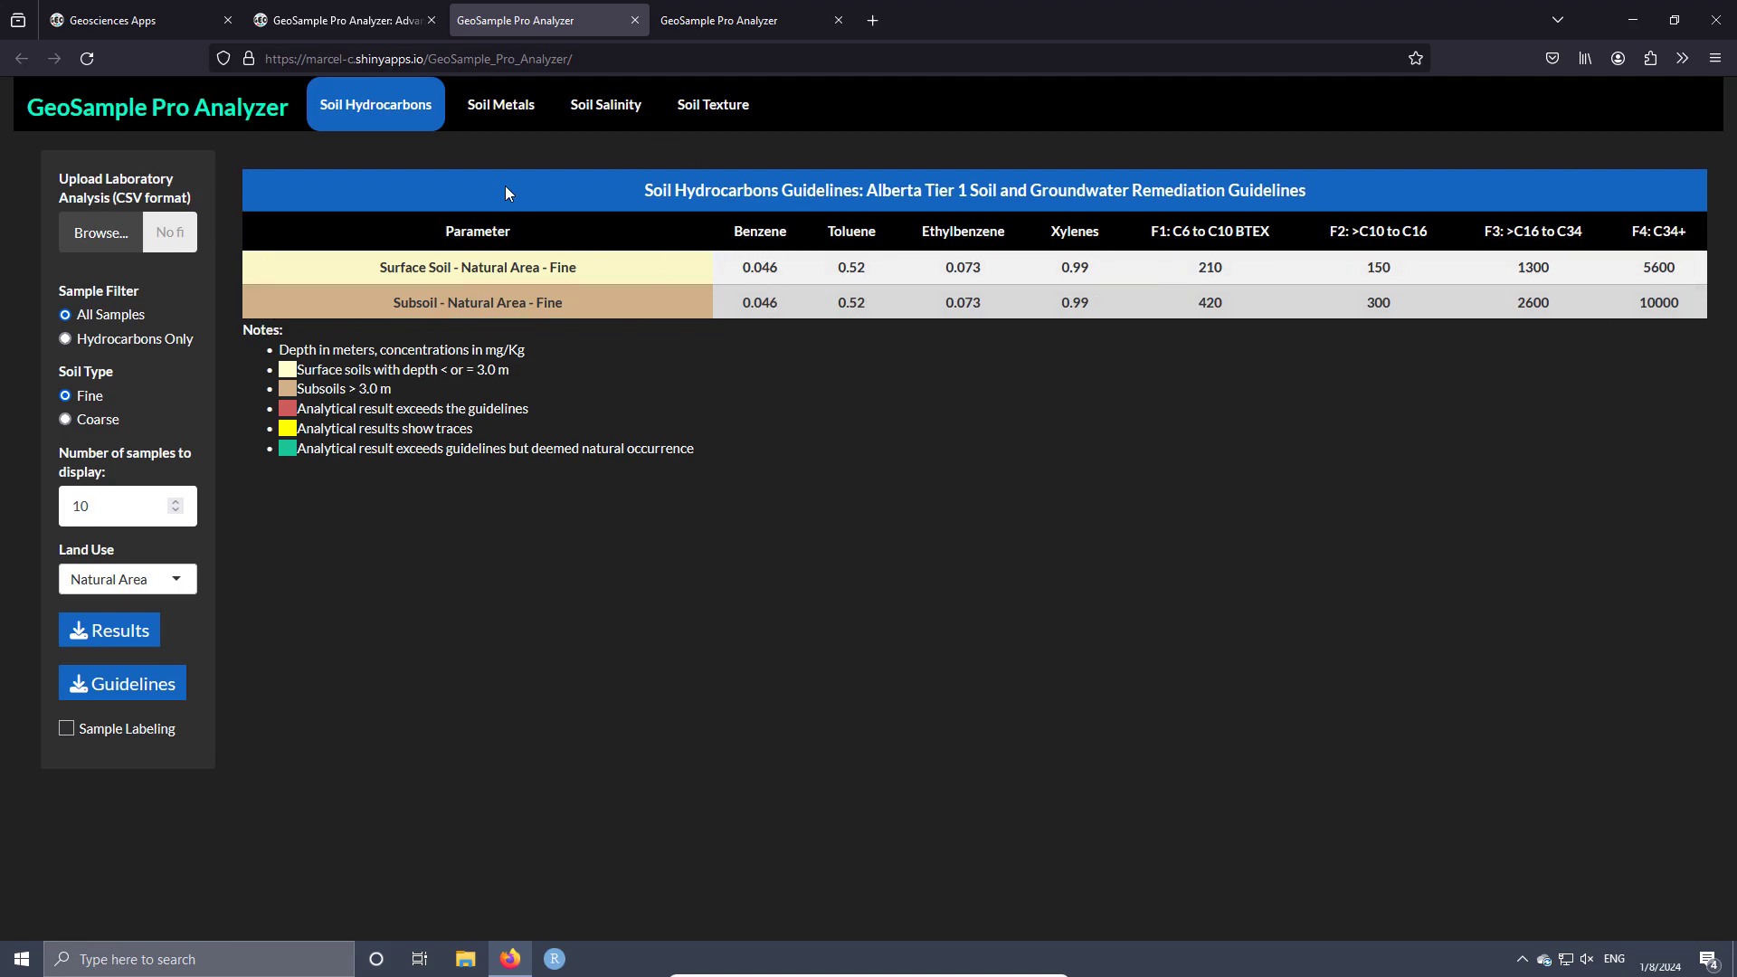
click(503, 108)
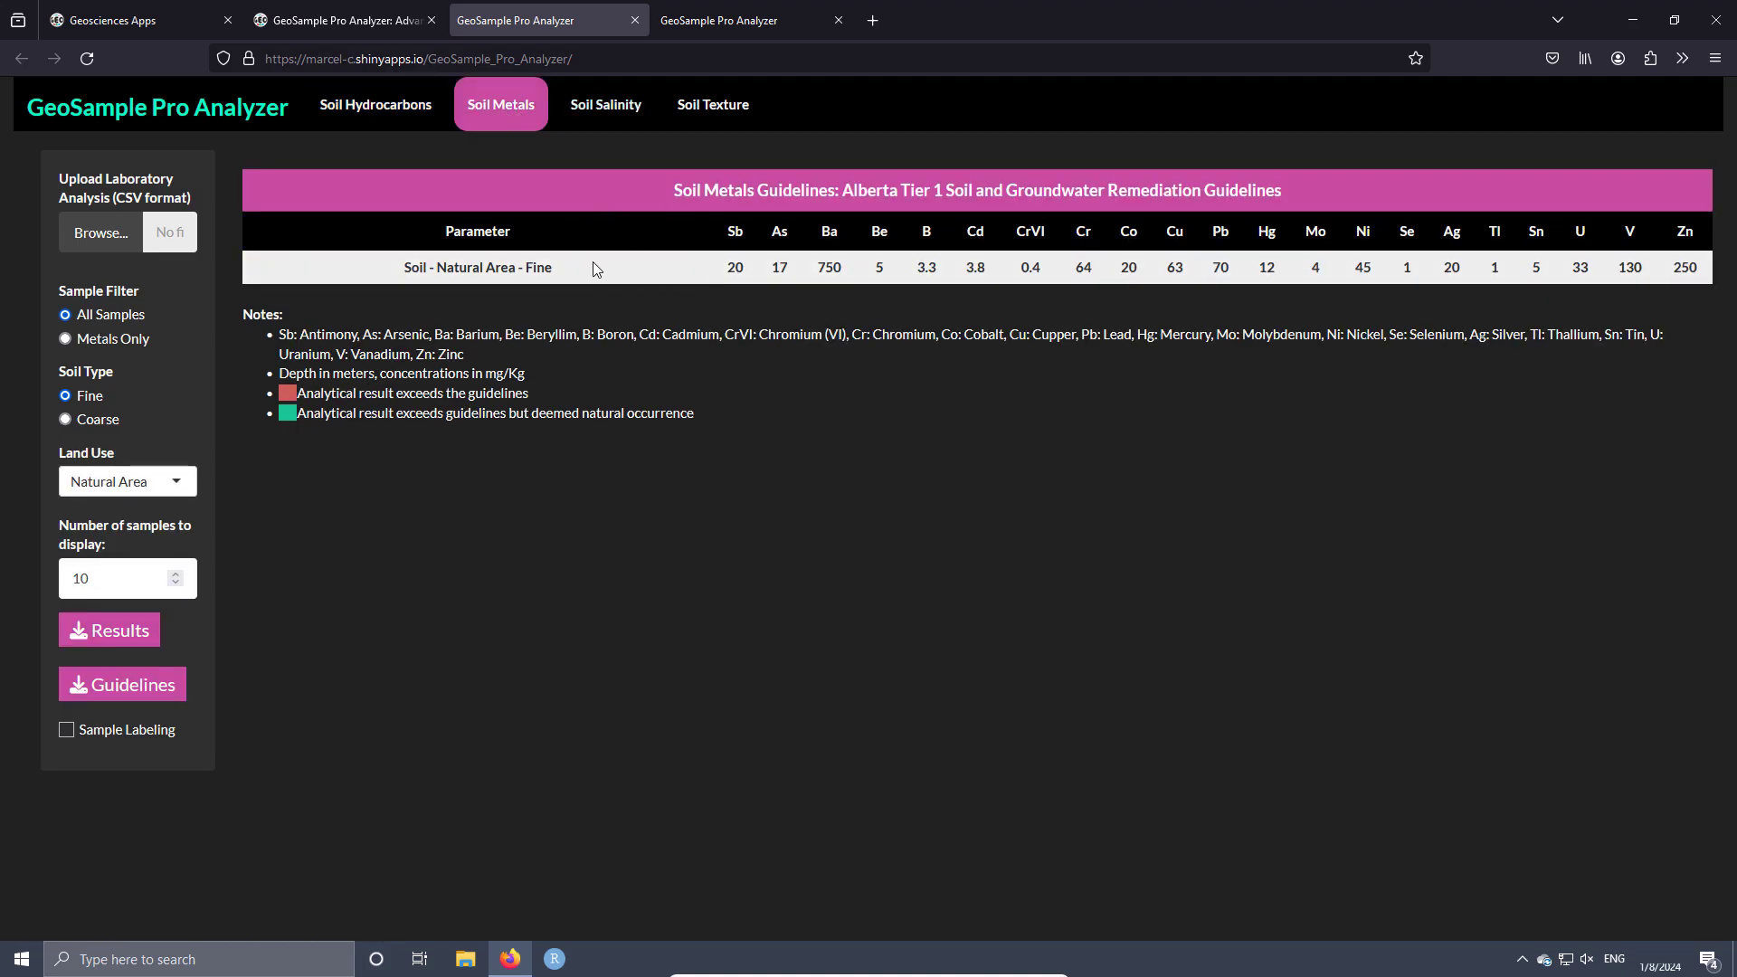
click(603, 107)
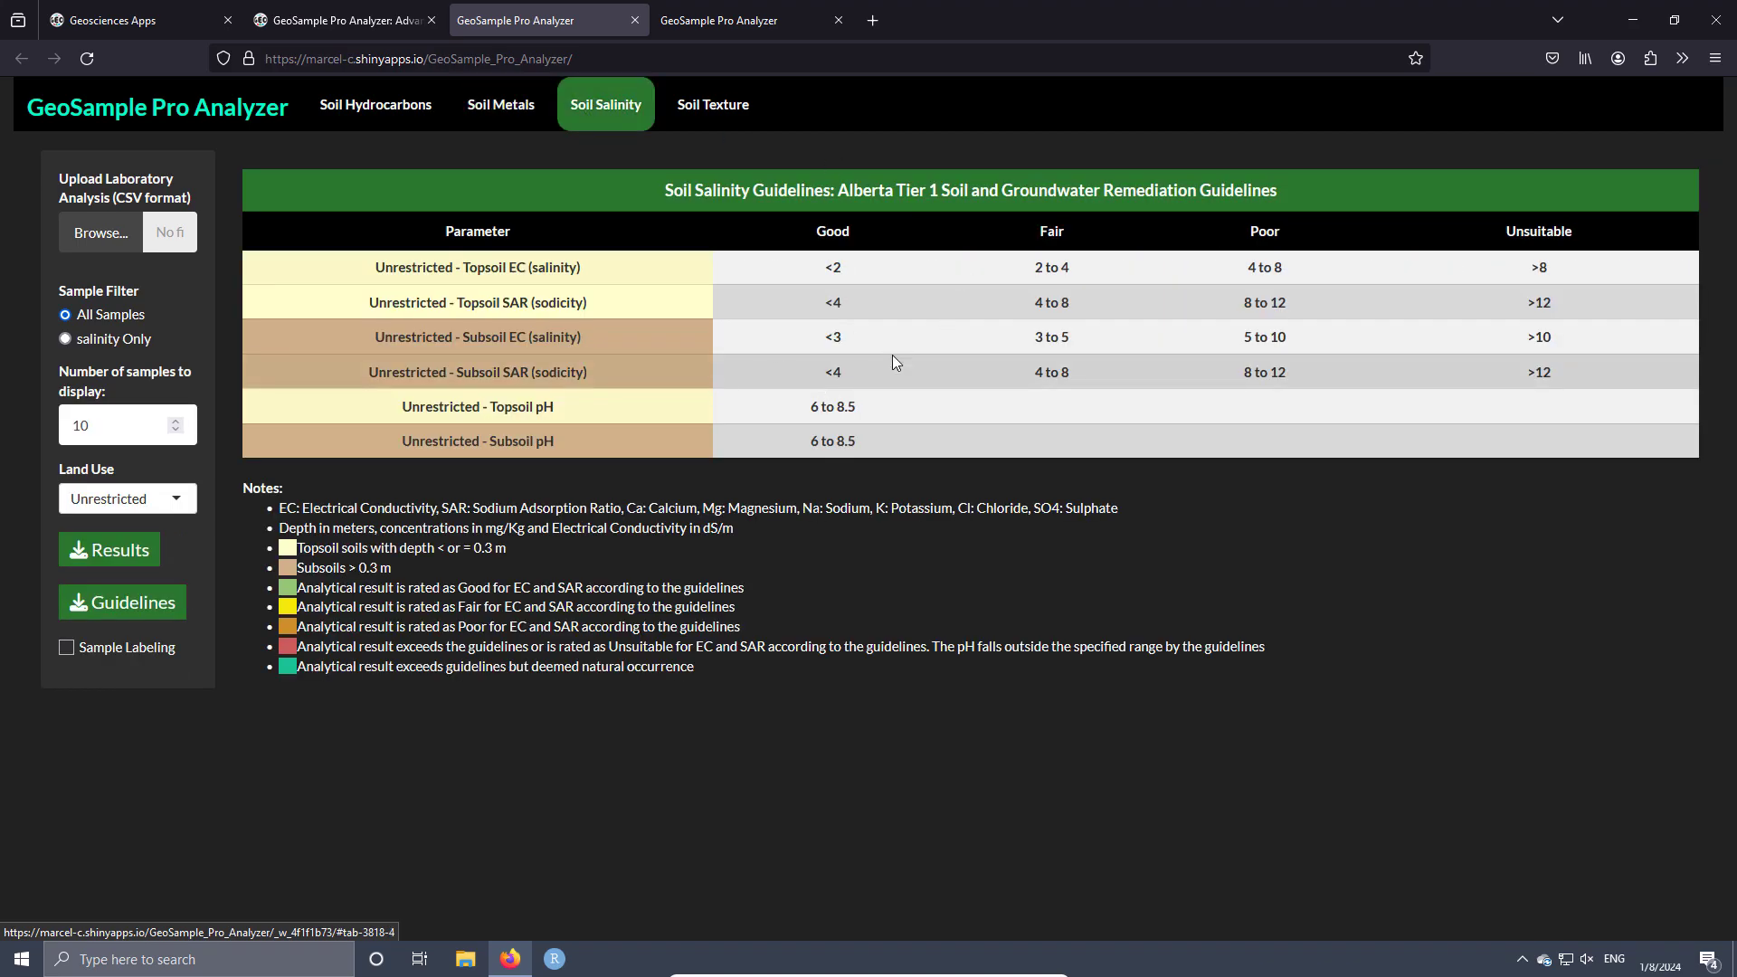
click(371, 112)
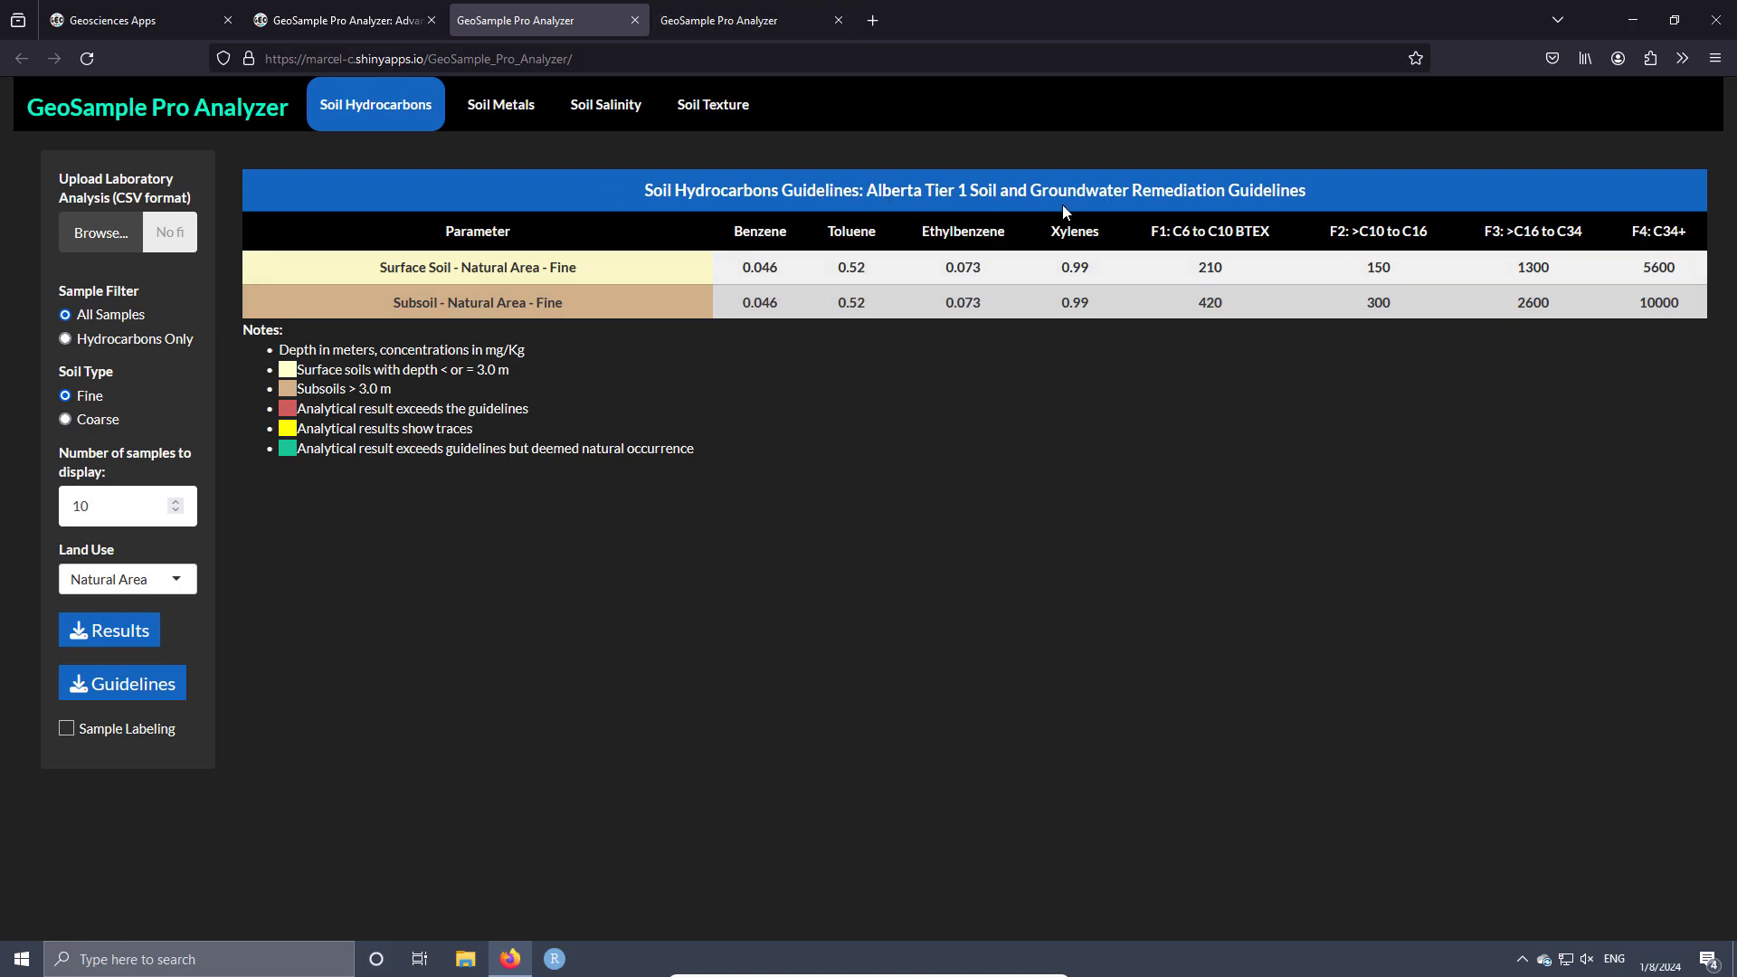
- Copy "Alberta Tier 1 Soil and Groundwater Remediation Guidelines" from the hydrocarbons table heading and close the duplicate GeoSample Pro Analyzer page
drag(1308, 190, 957, 190)
drag(829, 186, 868, 197)
right_click(893, 186)
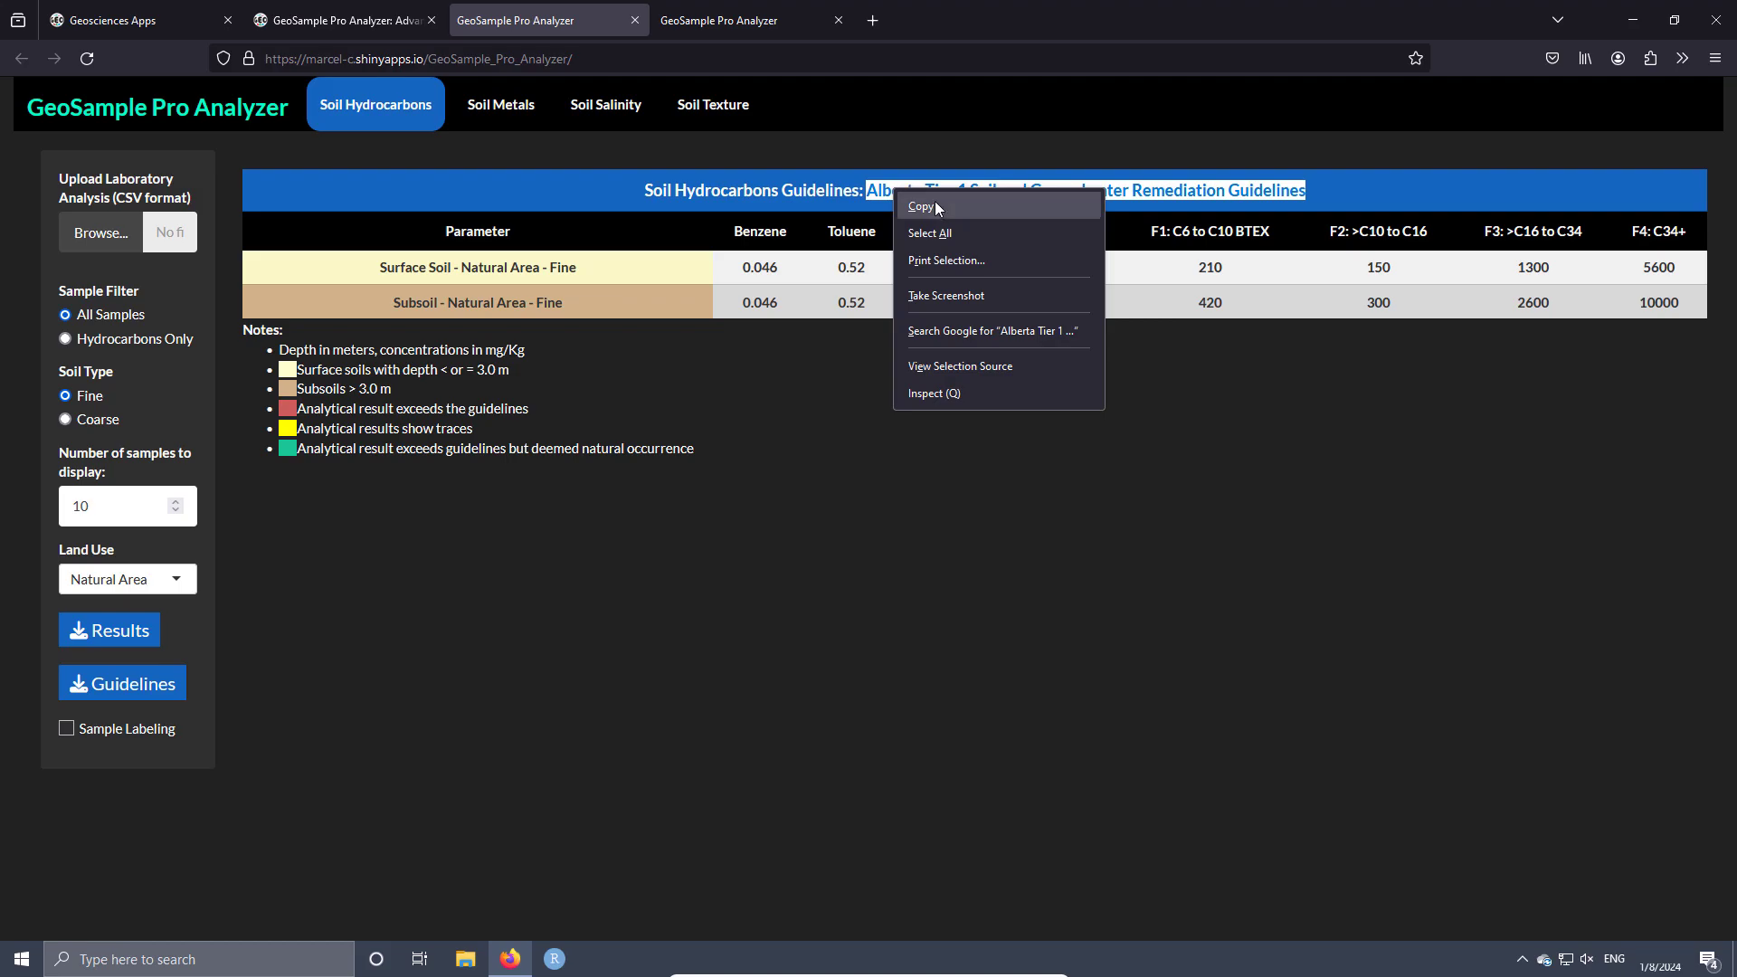
click(933, 203)
click(838, 20)
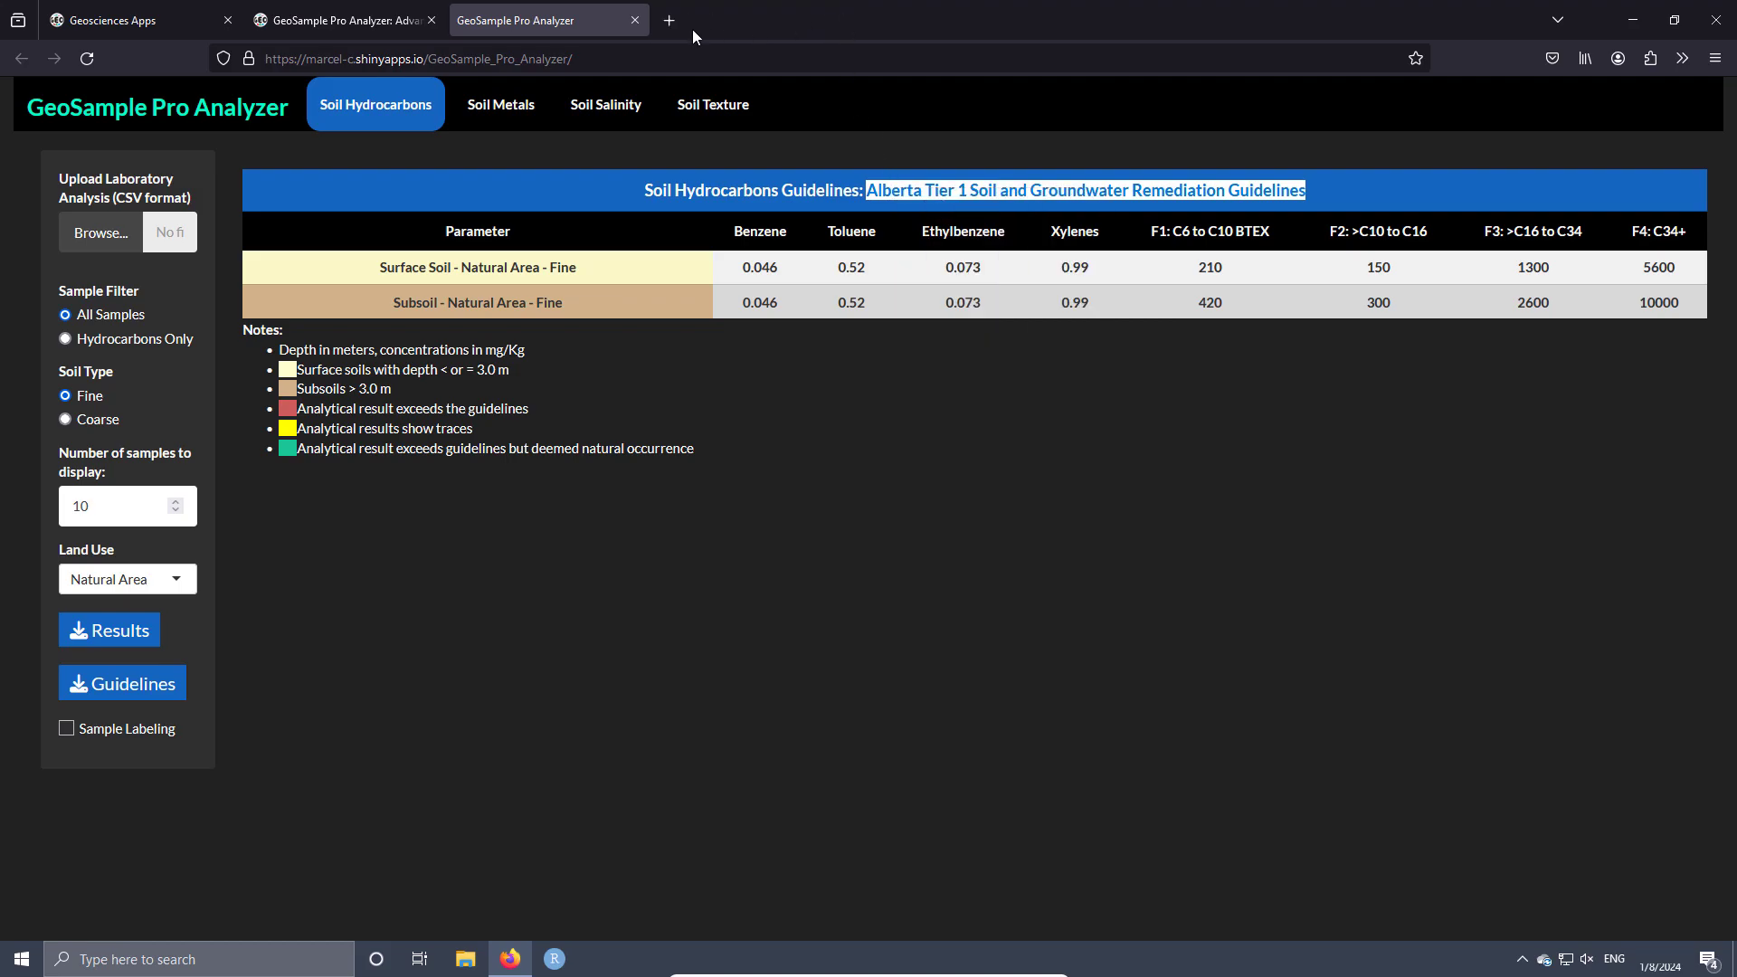
- Search Google in a new browser tab for the copied text "Alberta Tier 1 Soil and Groundwater Remediation Guidelines"
click(669, 20)
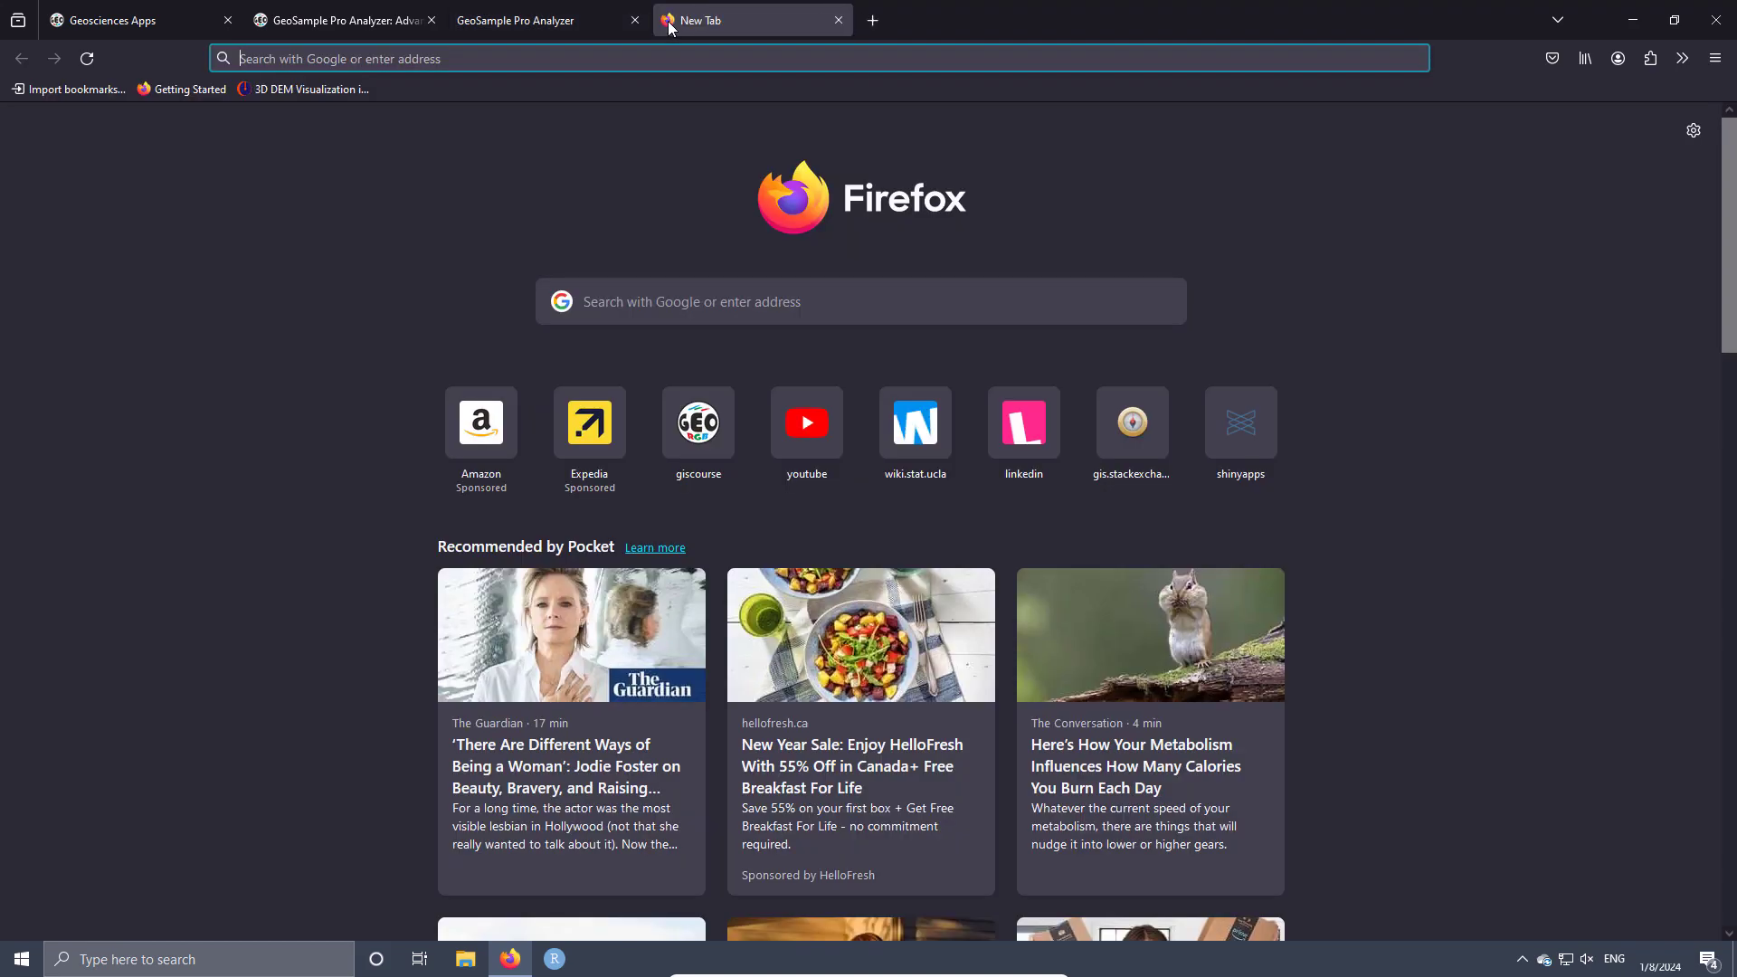
click(613, 301)
right_click(614, 303)
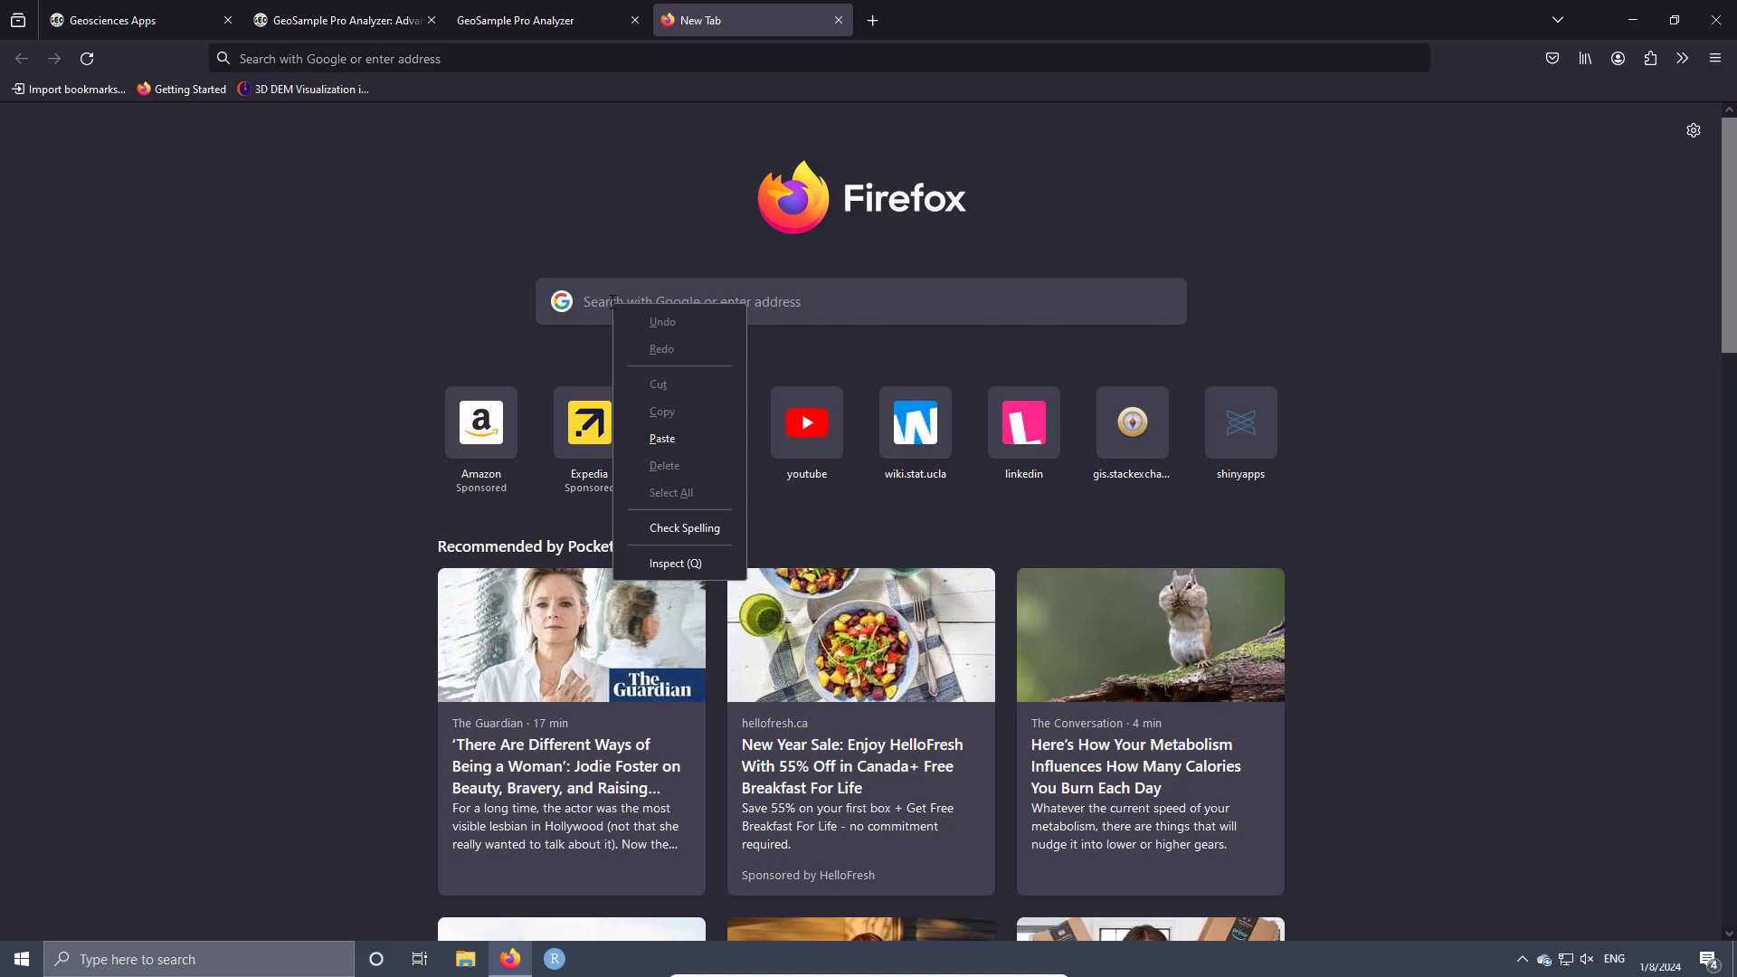
click(671, 440)
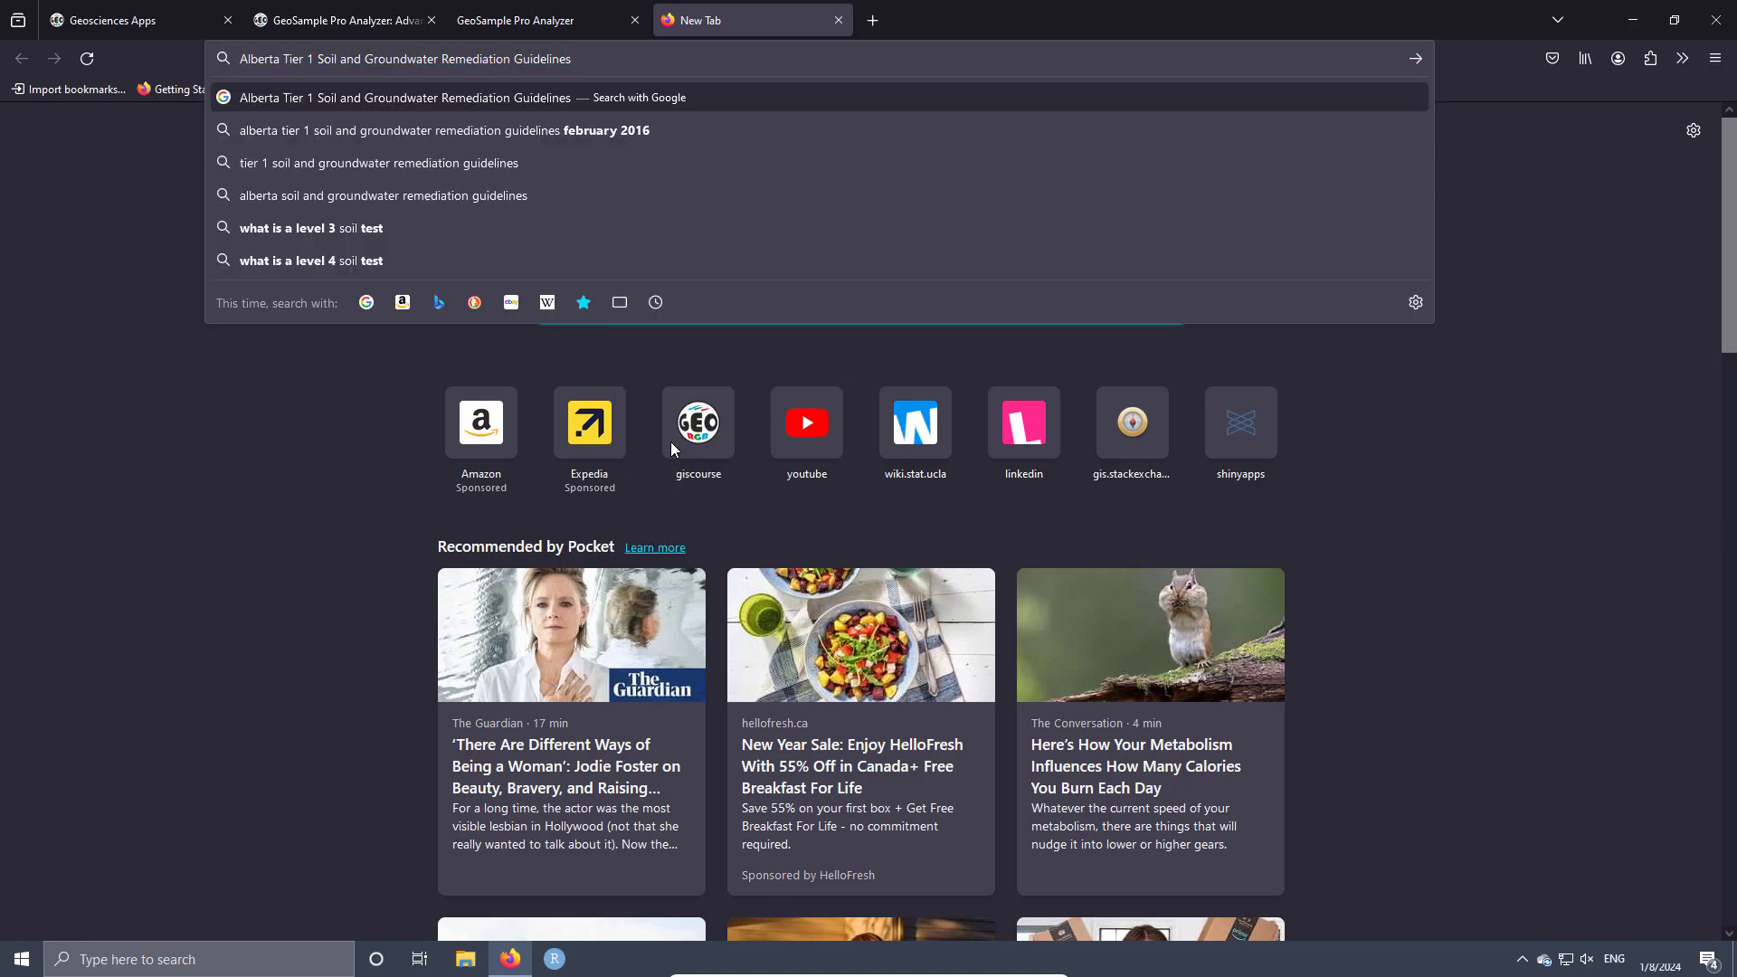
key(Return)
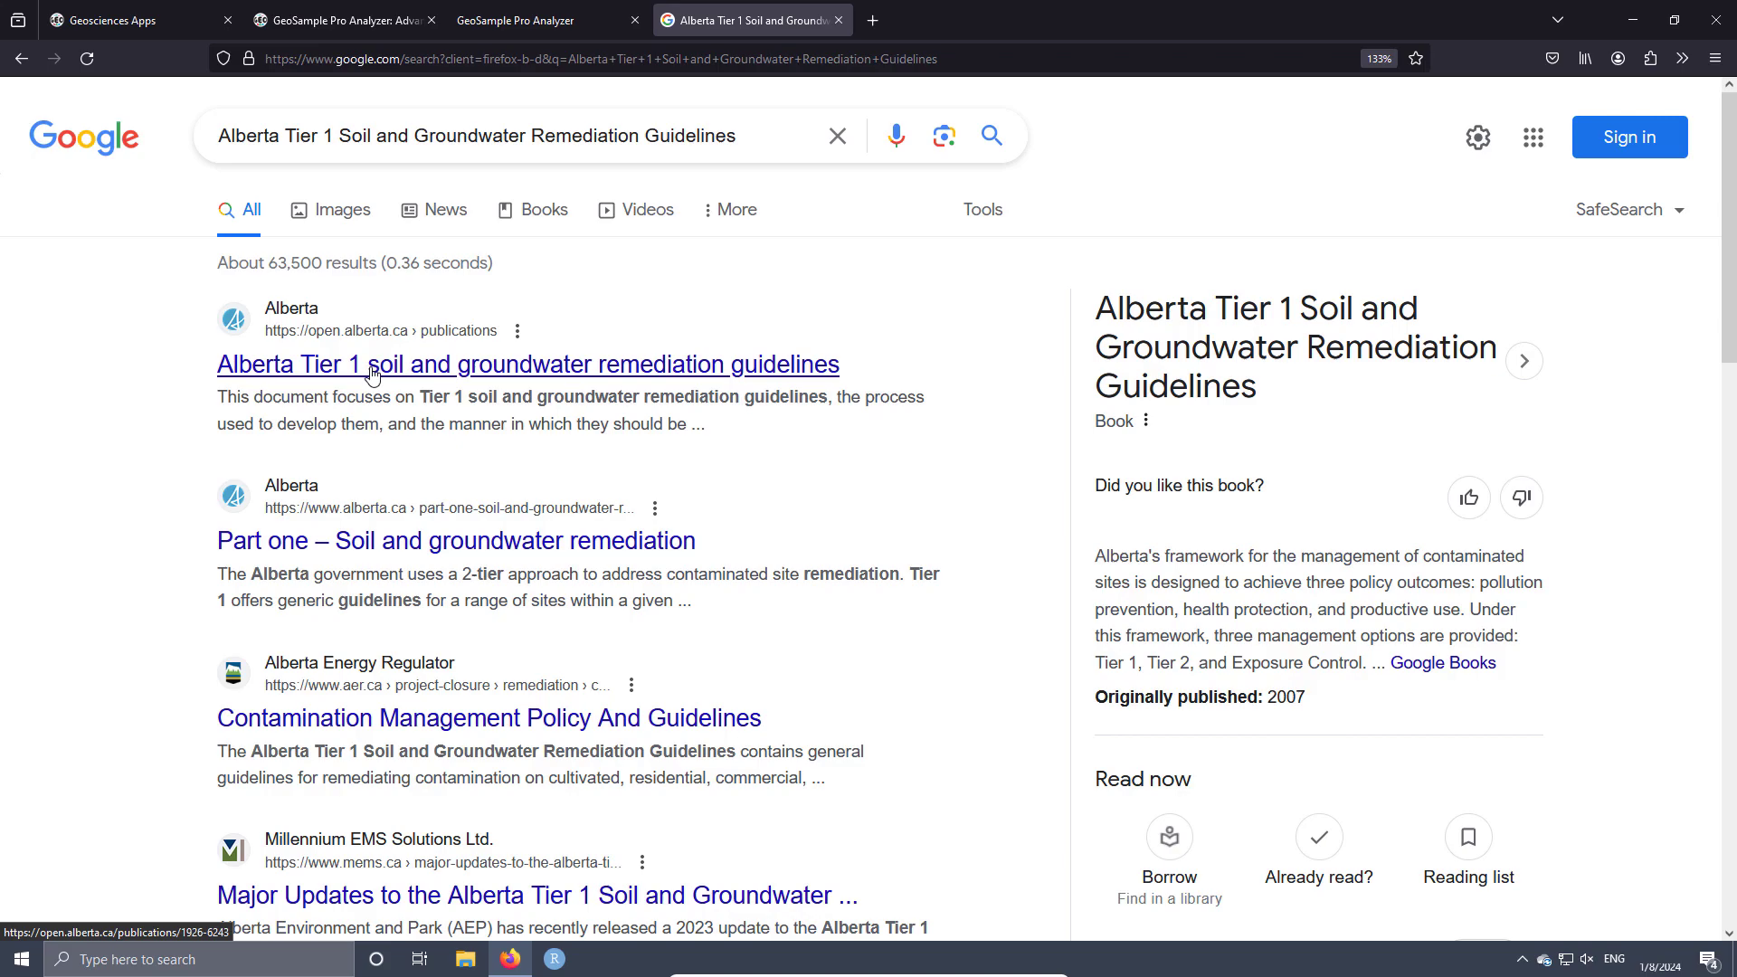
- Open the January 2023 guidelines PDF from Alberta's open government publication page
click(372, 367)
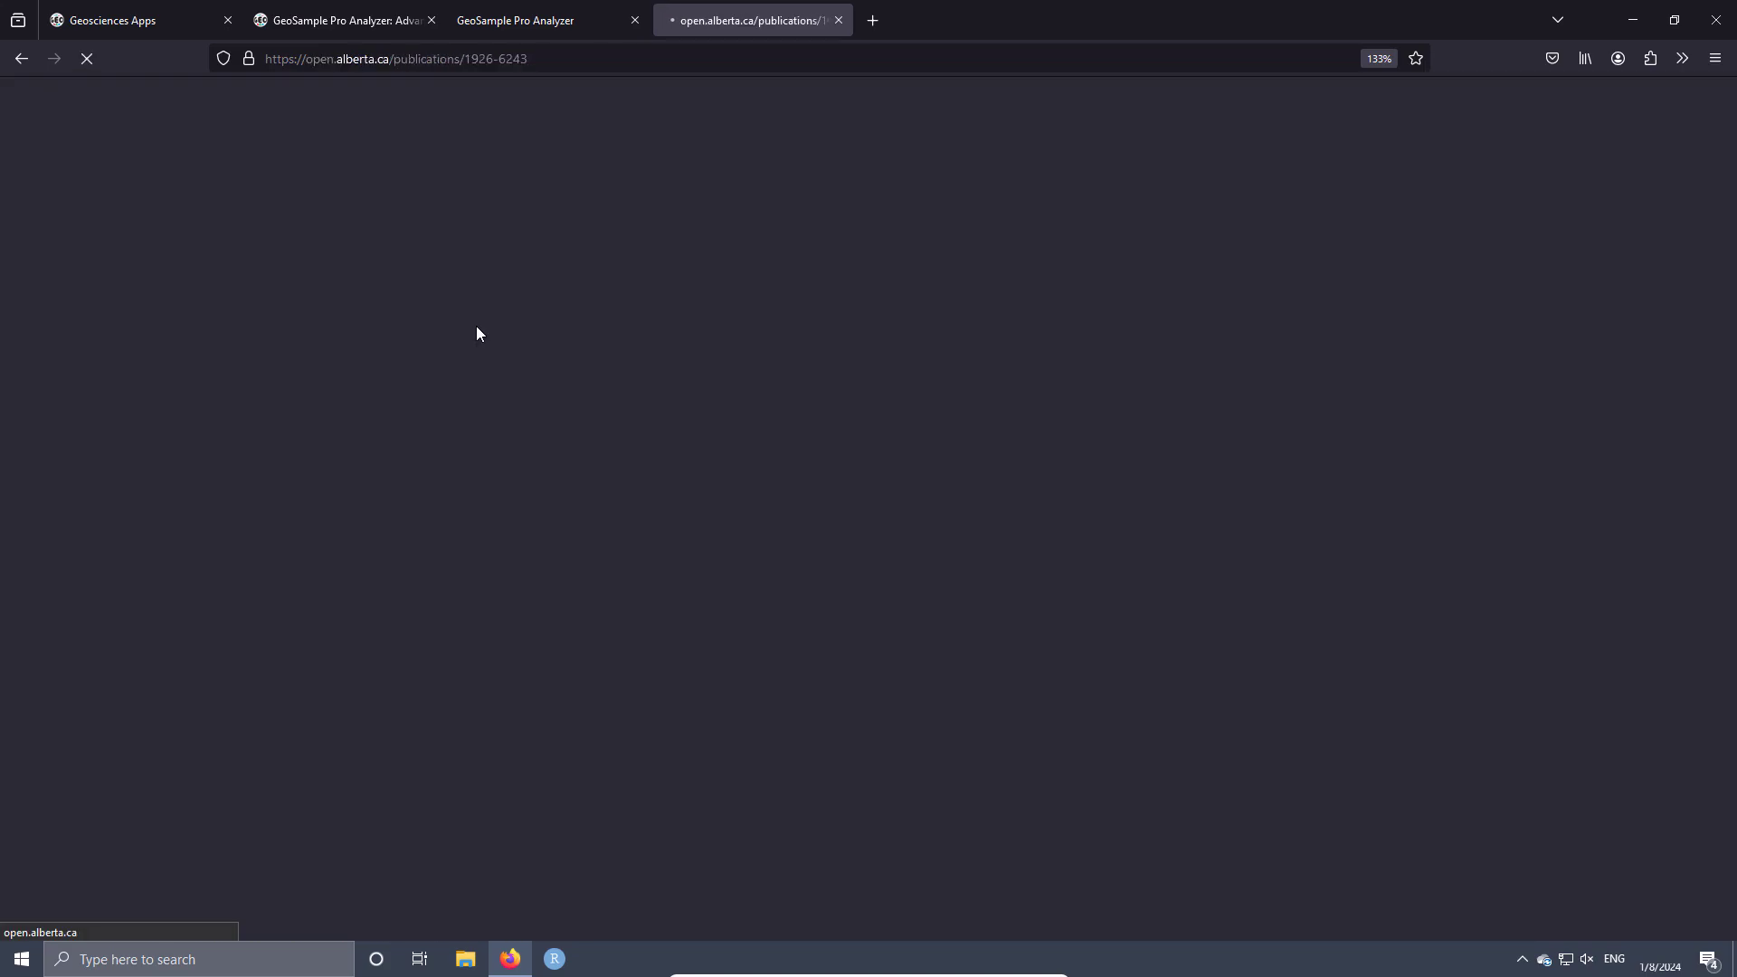
scroll(698, 482, down, 1)
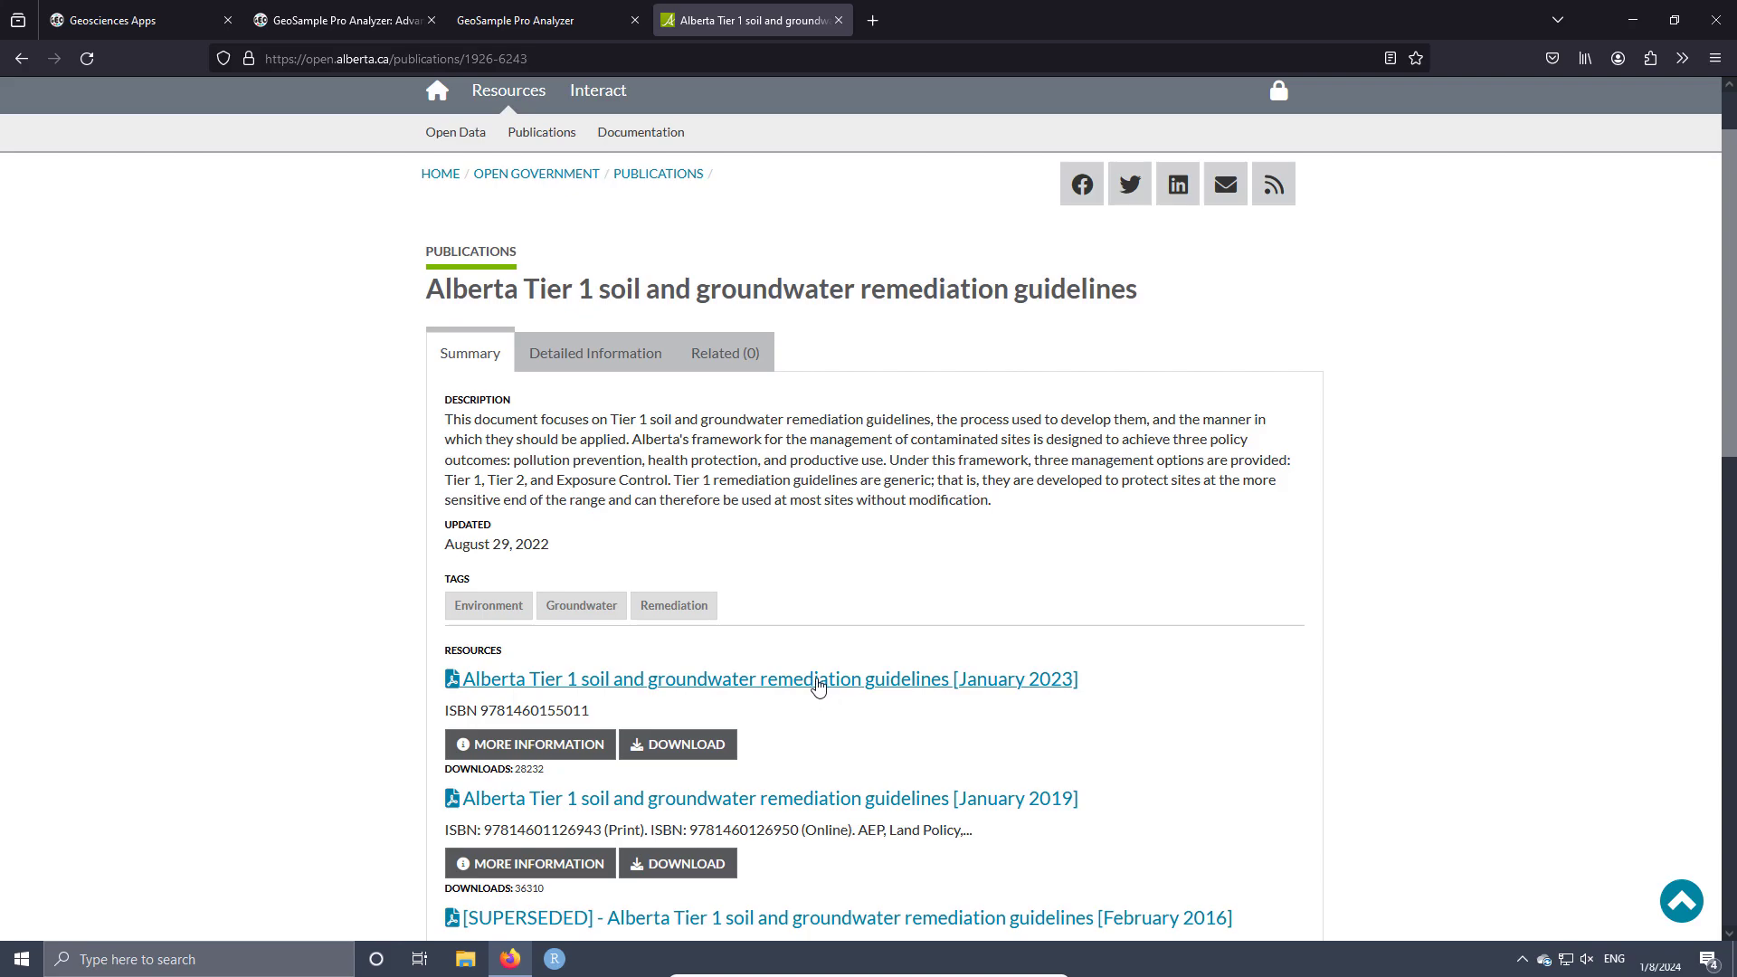
click(818, 681)
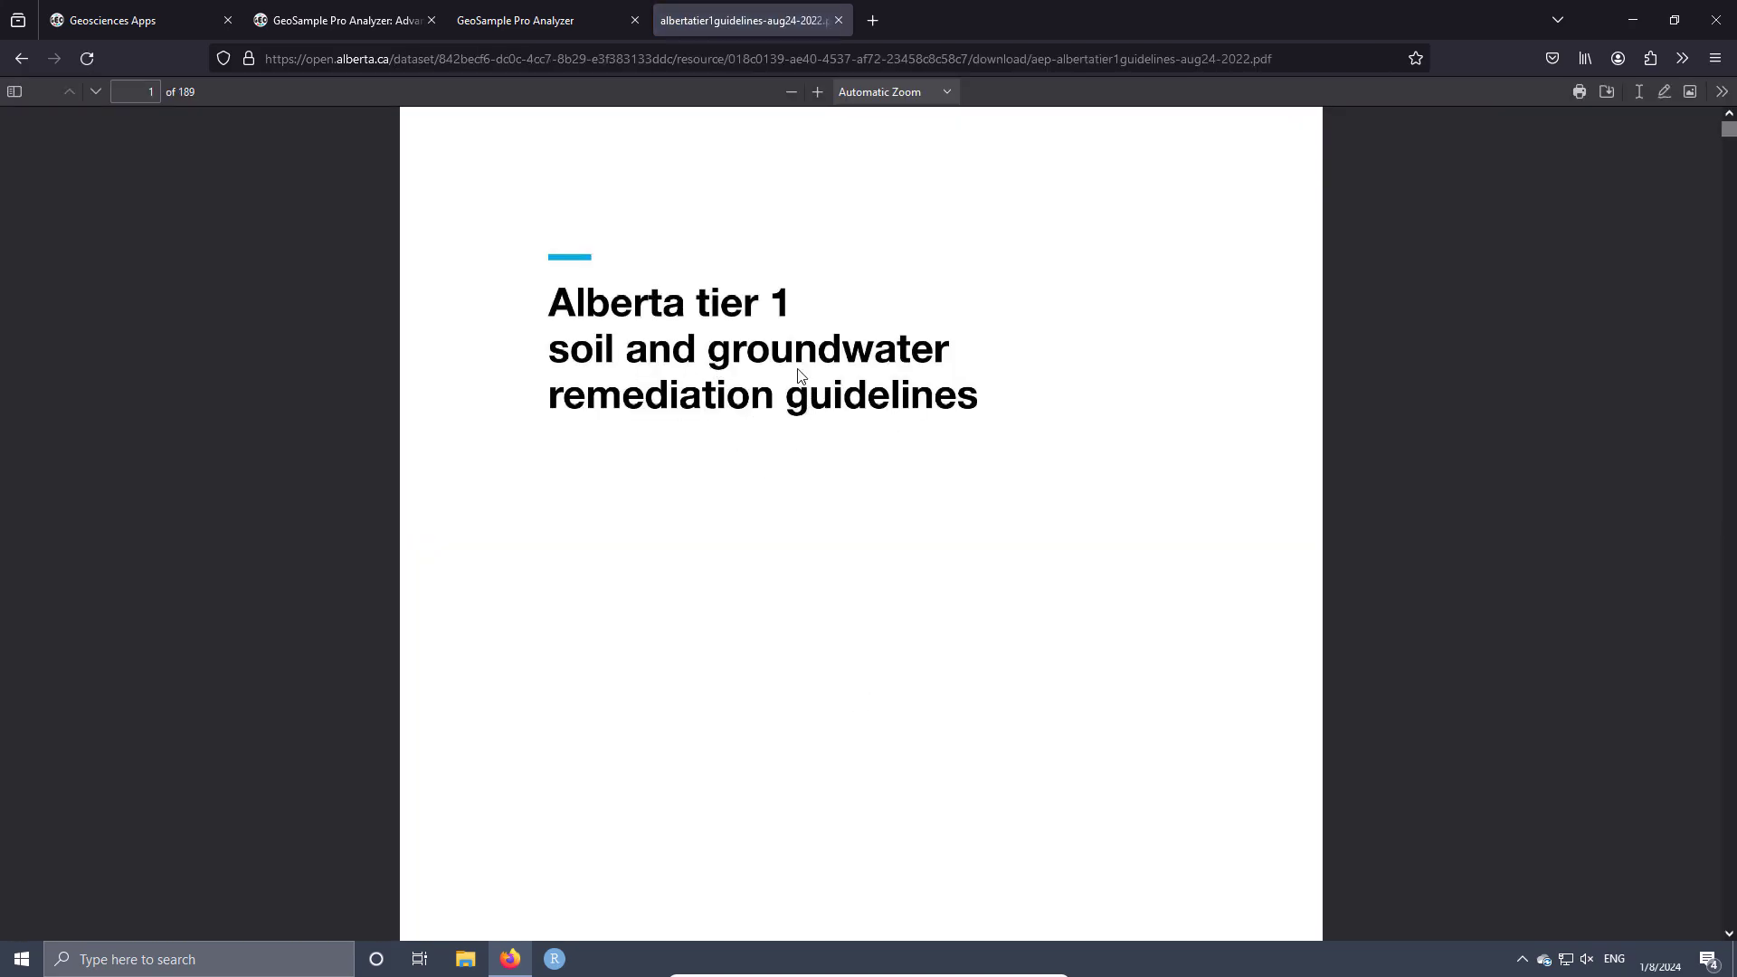
- Examine the PDF's Table 1 soil guidelines and Table 3 subsoil guidelines, return to GeoSample Pro Analyzer and clear the heading's text selection
scroll(800, 374, down, 20)
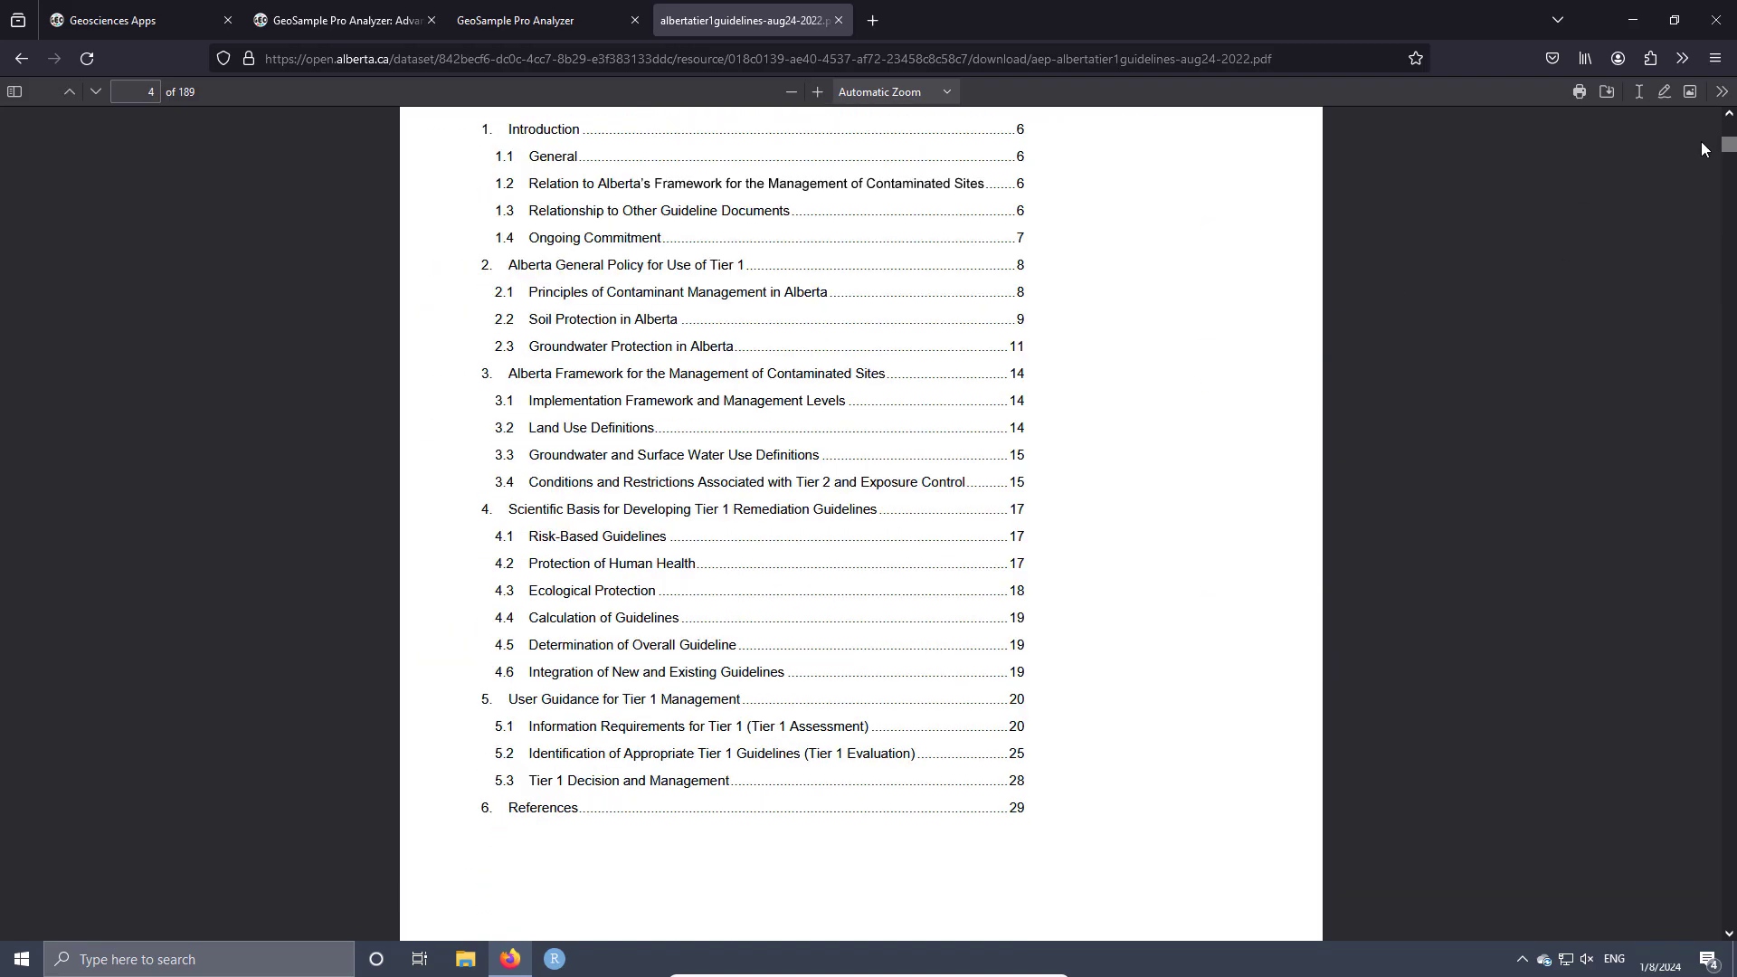
drag(1729, 145, 1726, 290)
scroll(799, 515, down, 2)
scroll(631, 496, up, 2)
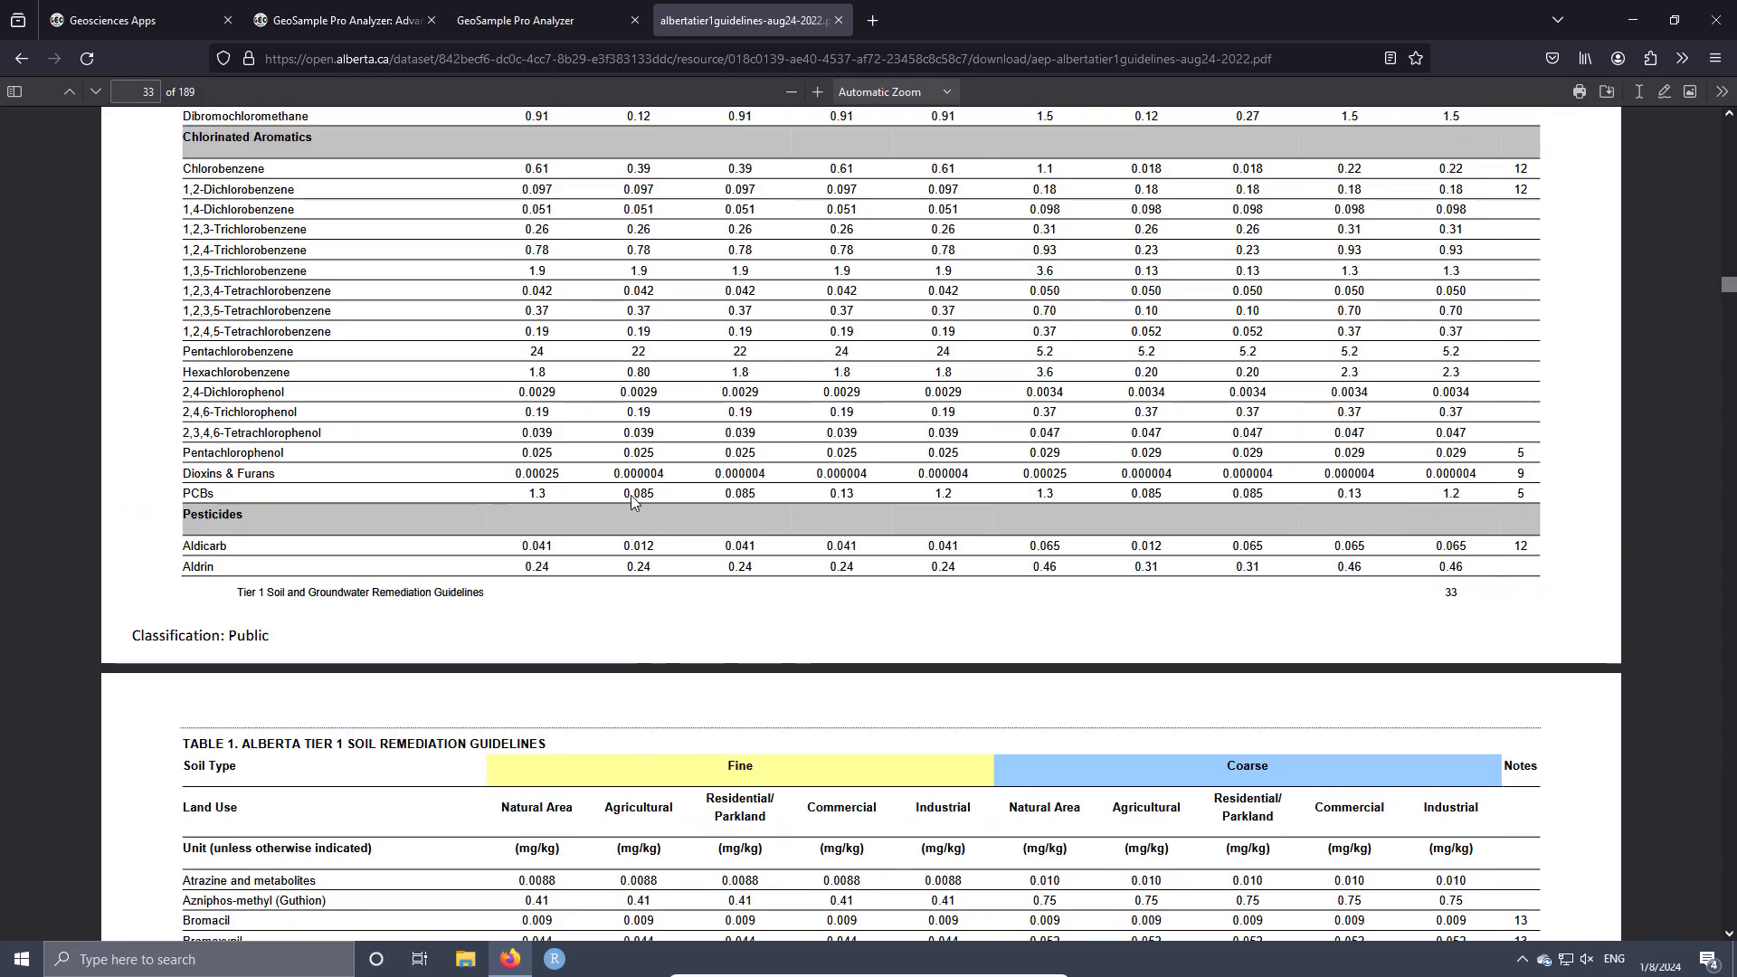
scroll(632, 496, up, 15)
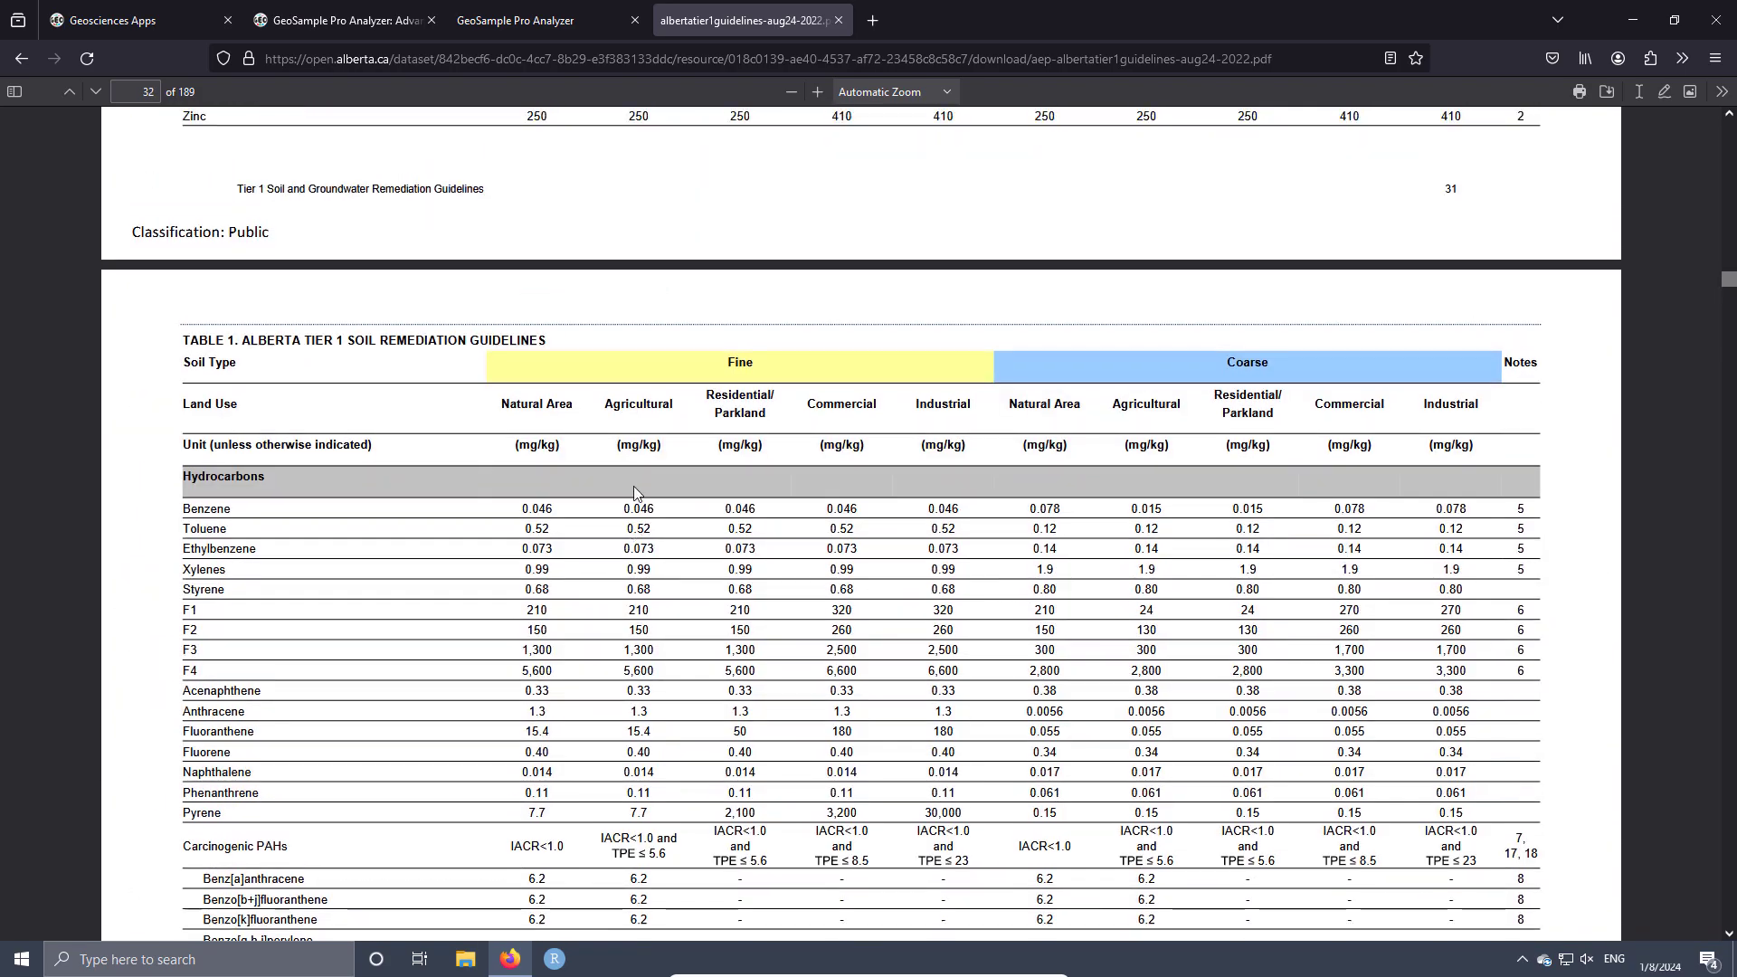
scroll(634, 493, up, 20)
scroll(646, 477, down, 5)
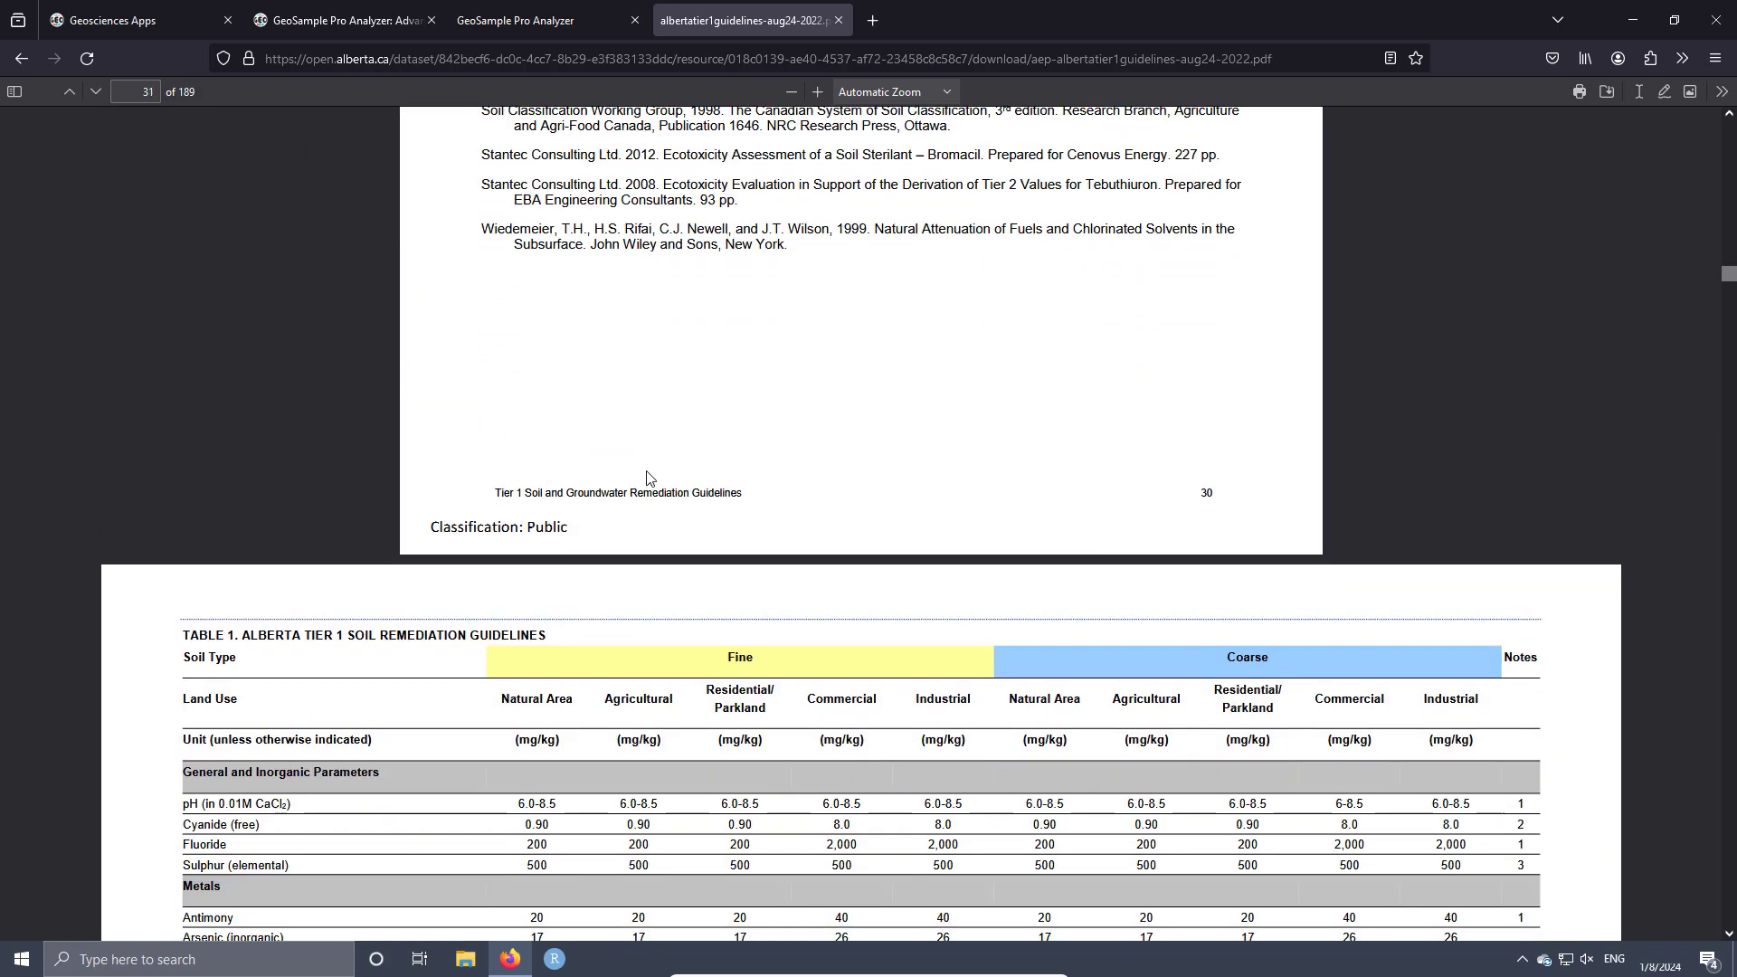
scroll(646, 478, down, 15)
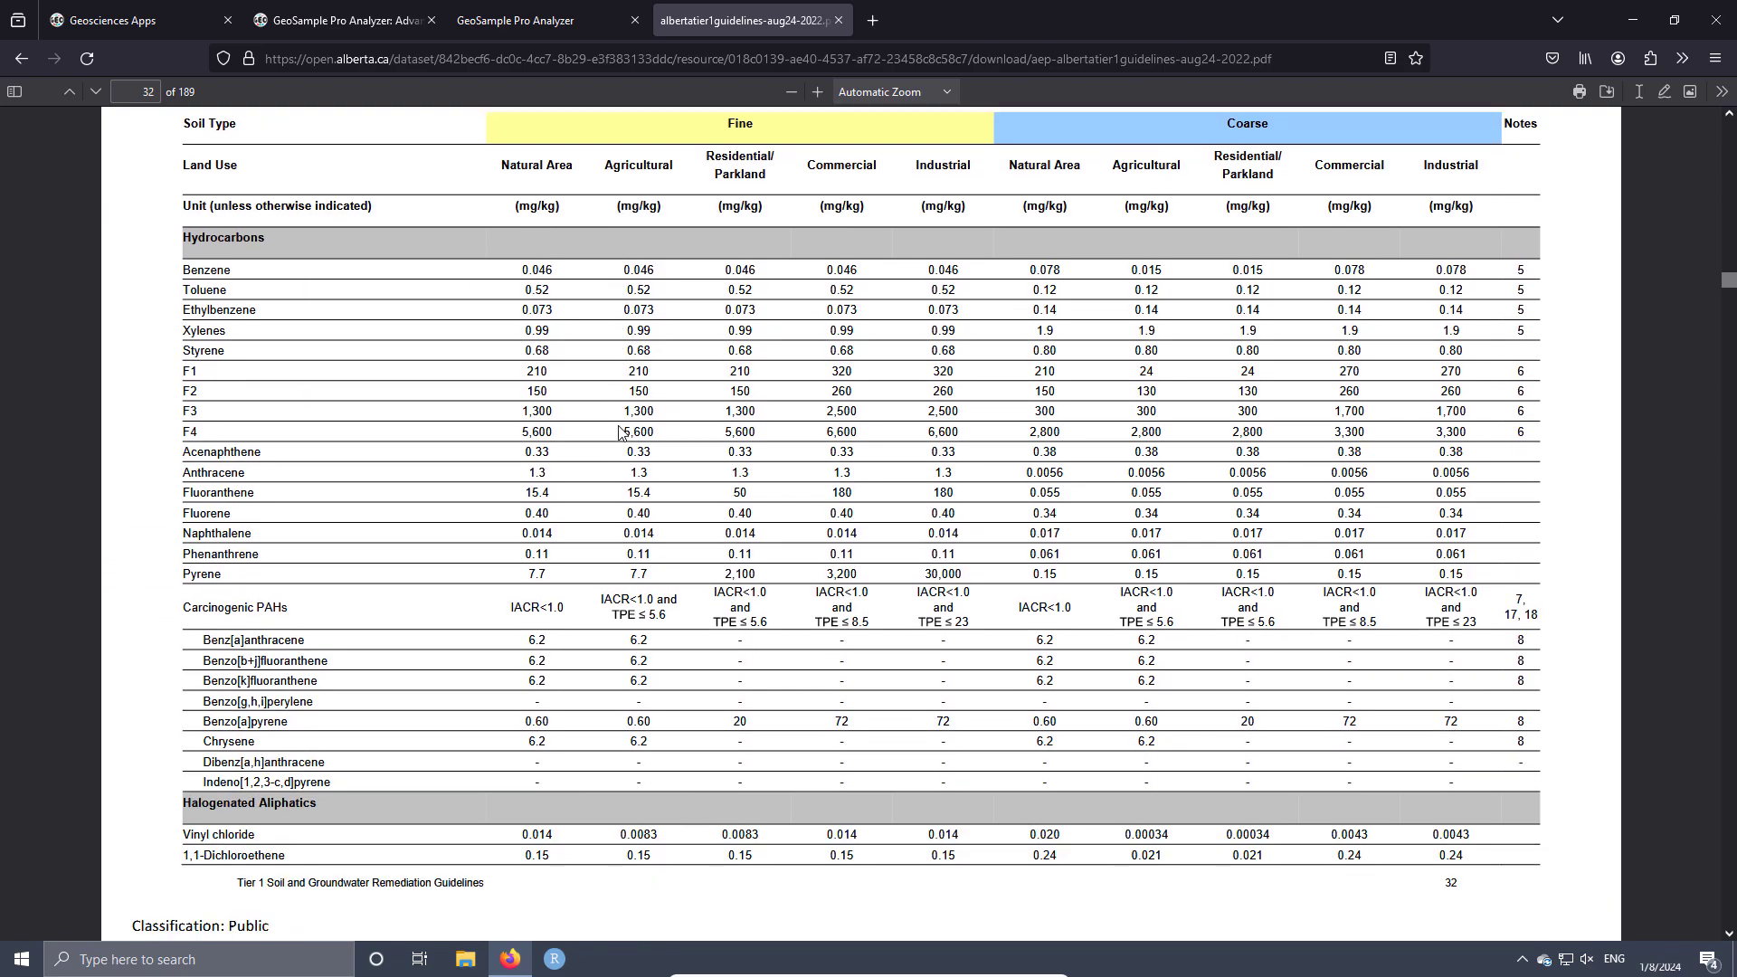
scroll(457, 395, up, 1)
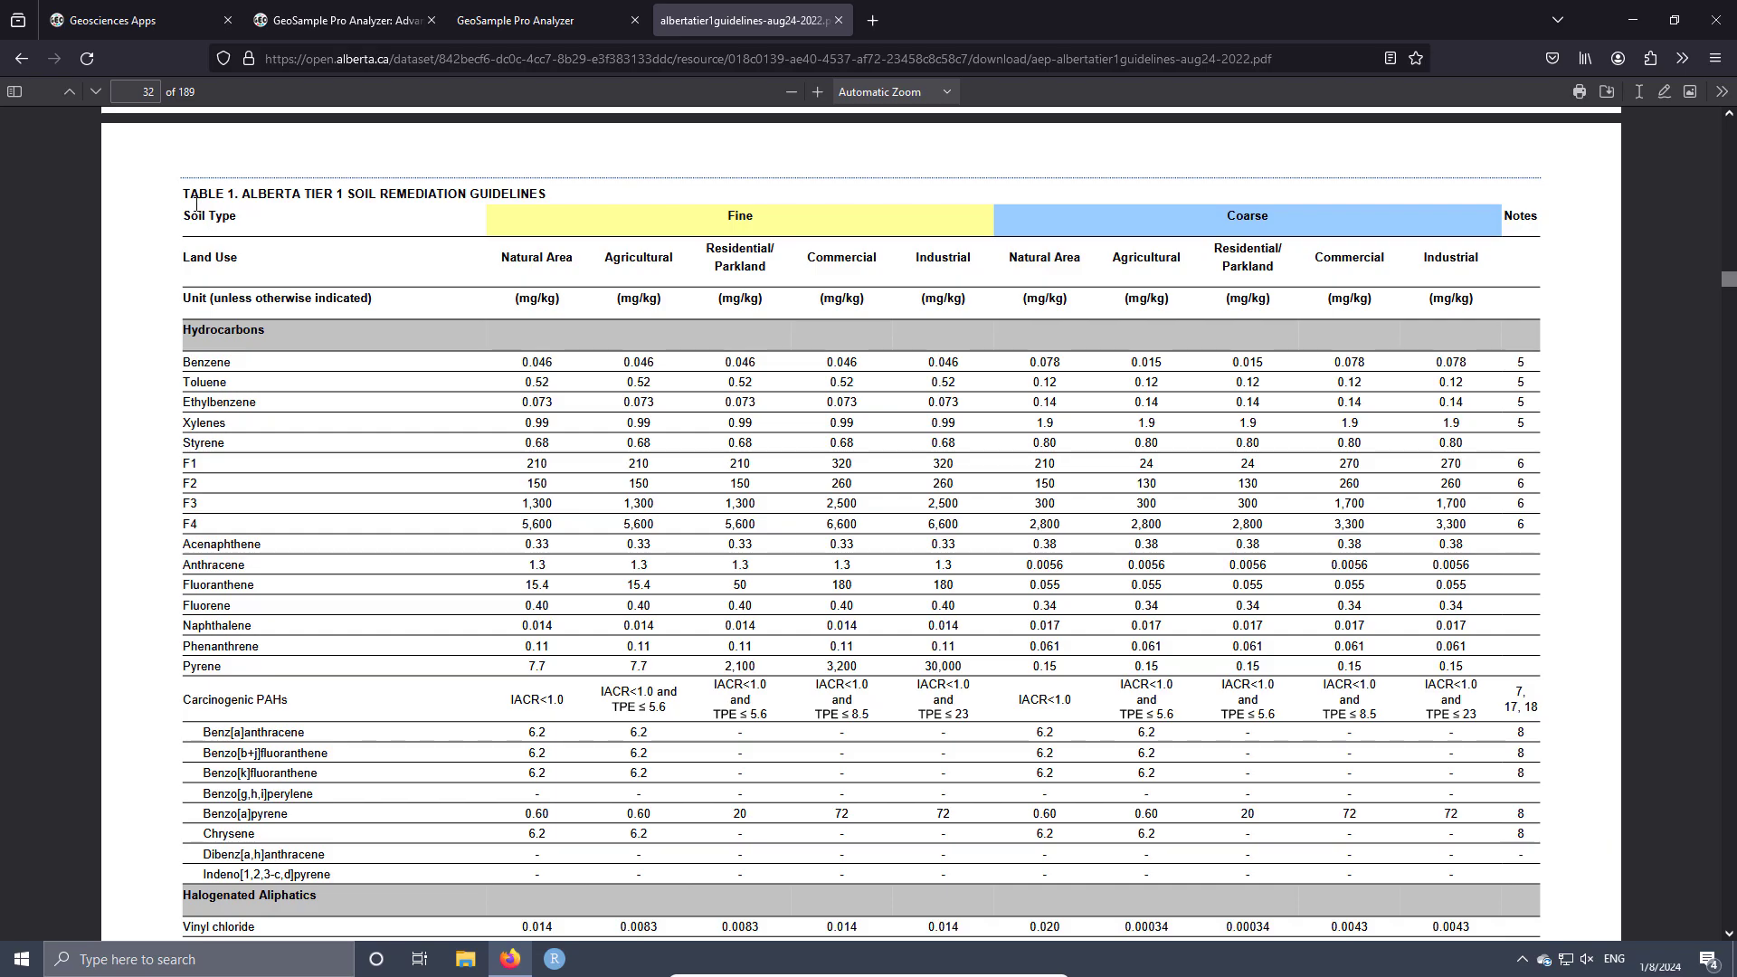
scroll(529, 480, down, 20)
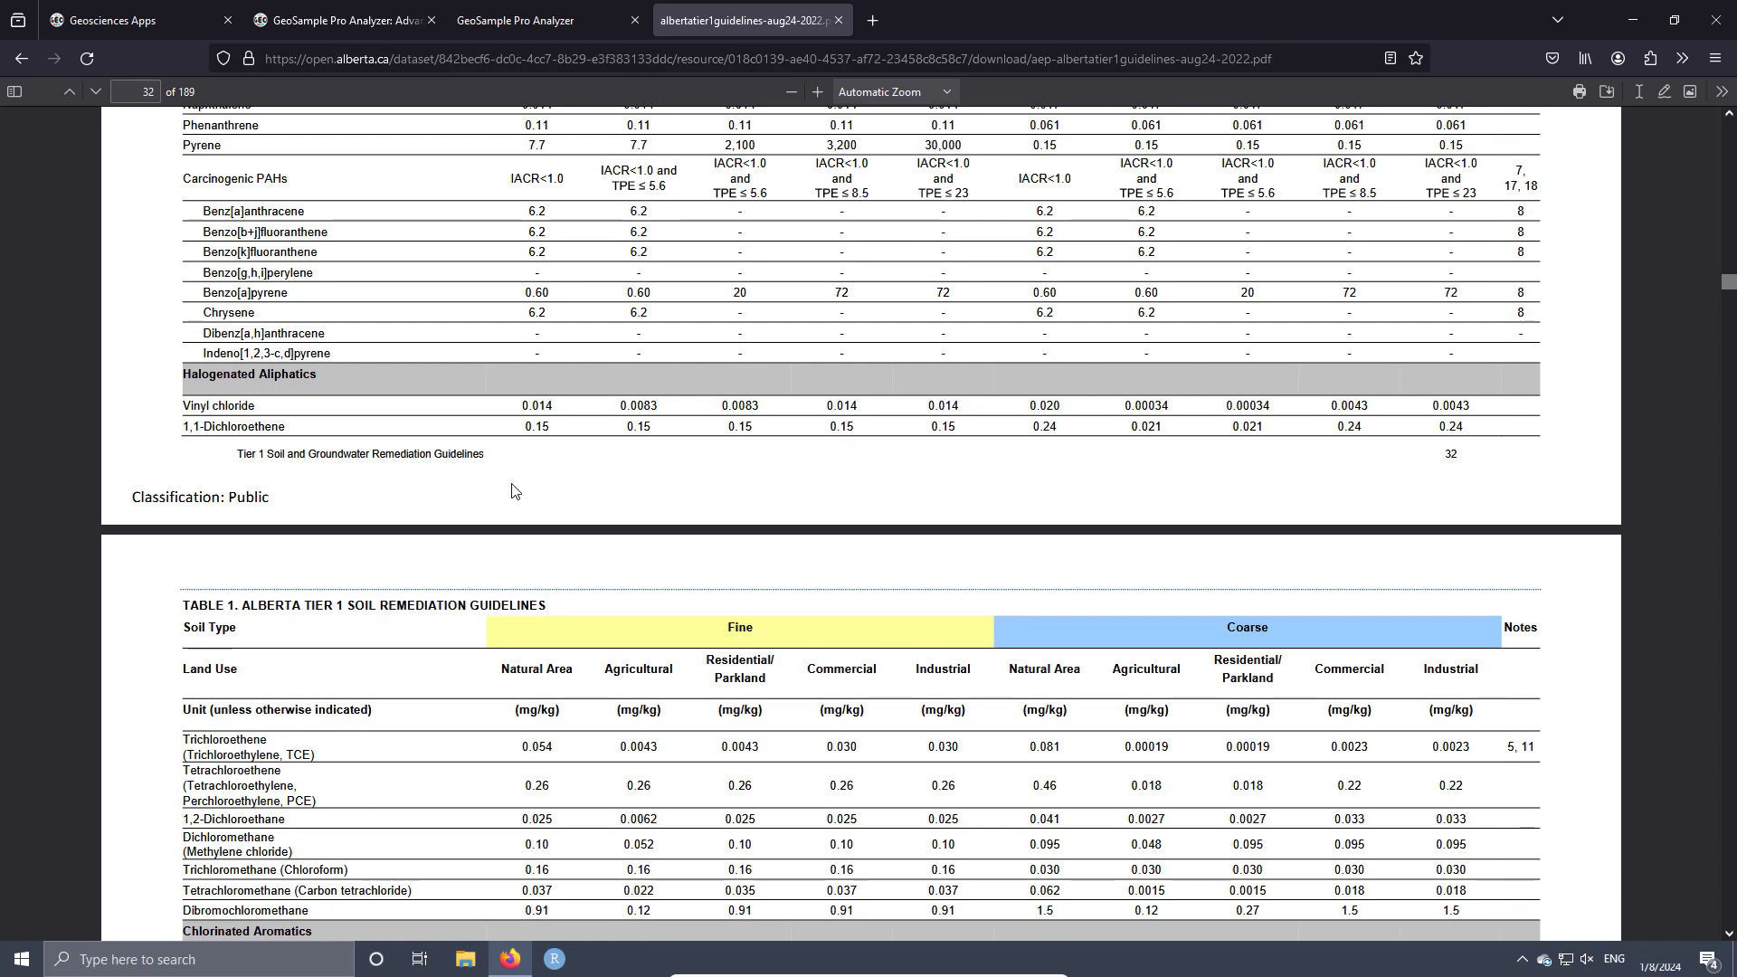
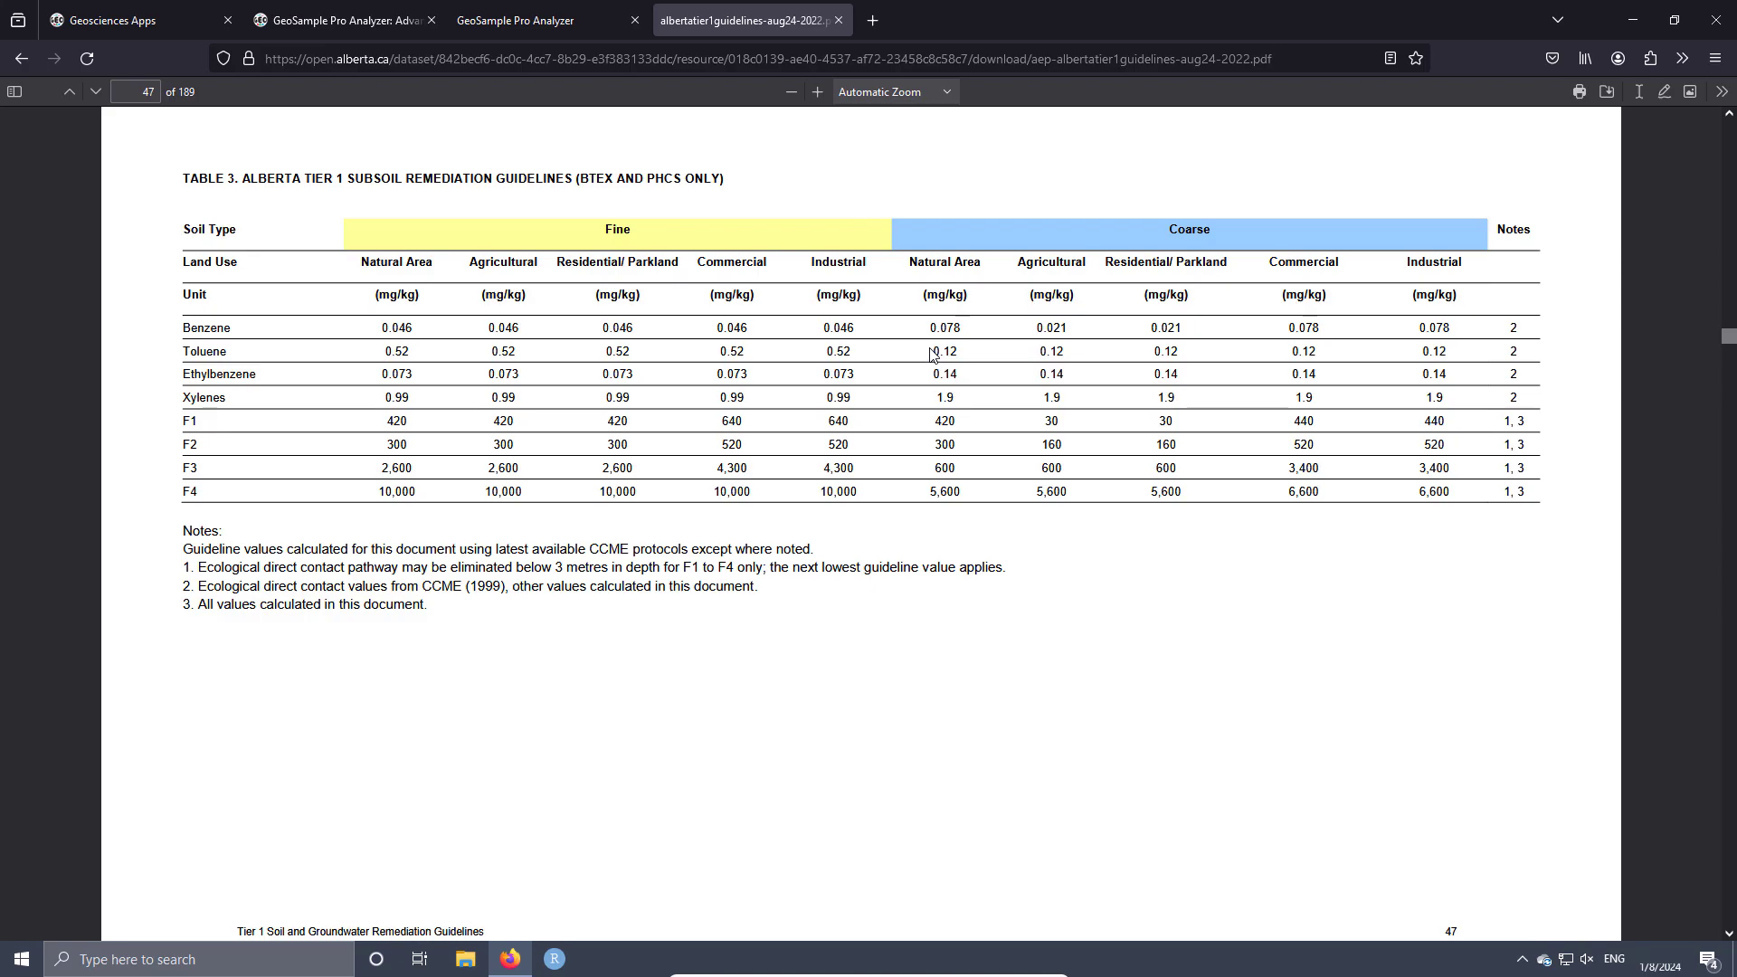
click(496, 25)
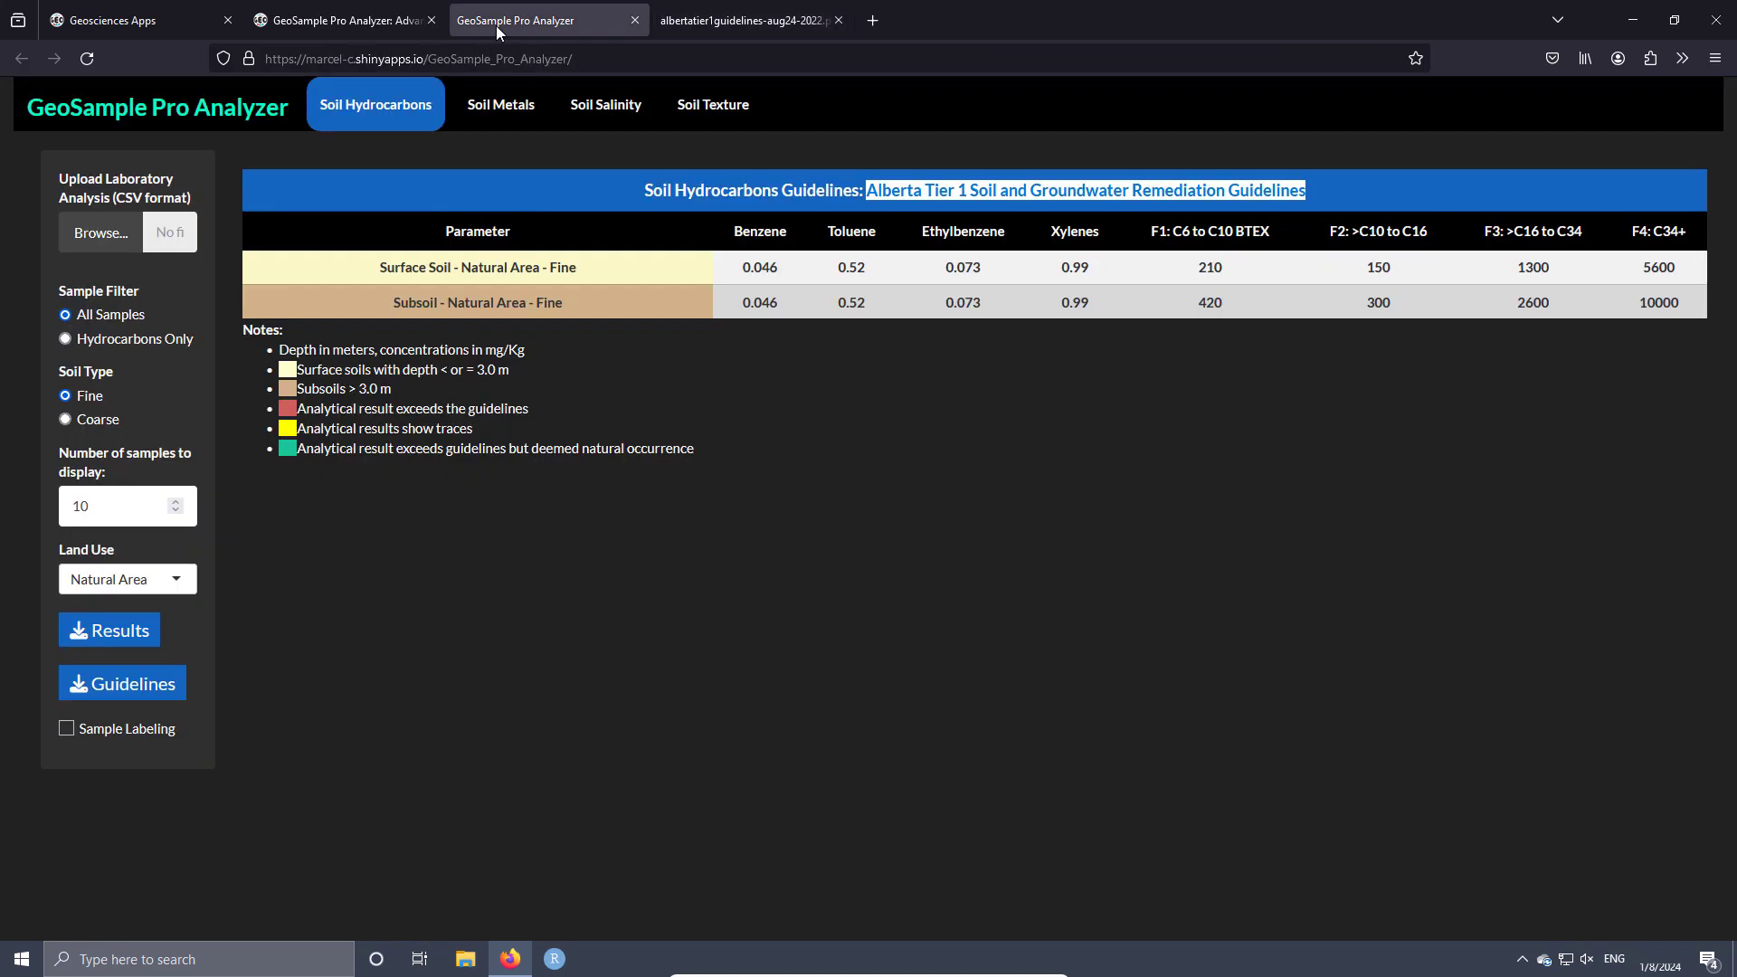
click(1355, 177)
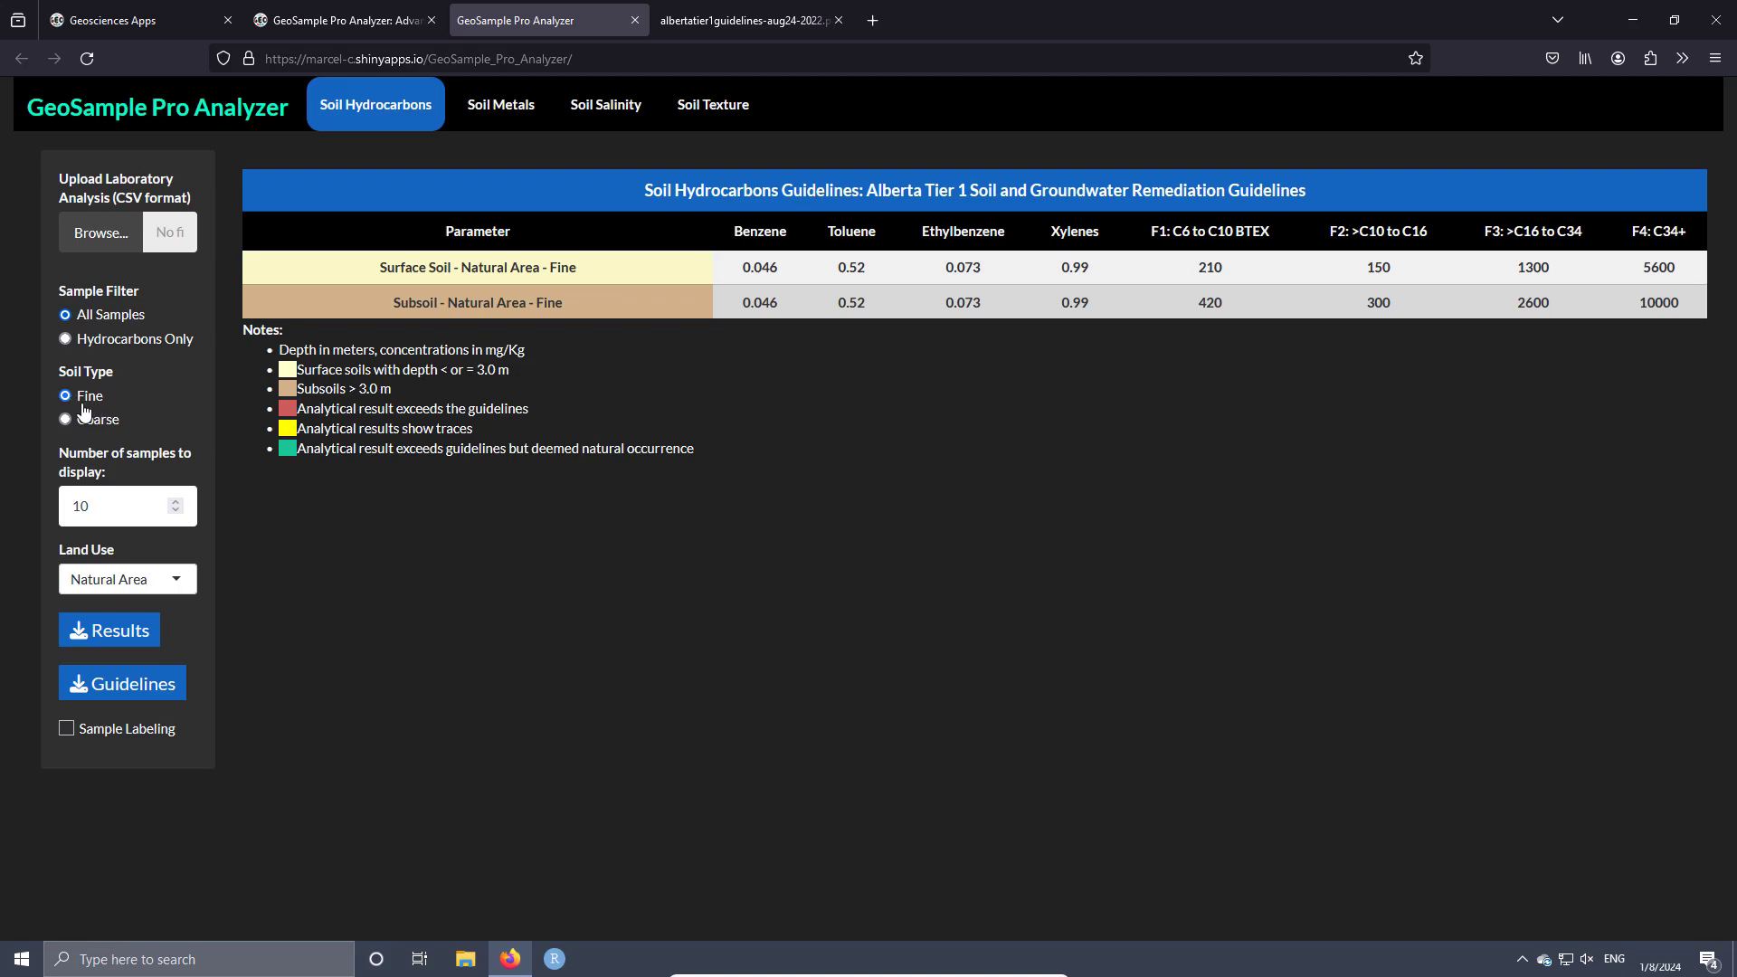
- Compare the soil types and land uses in the PDF's Table 1 metals and hydrocarbons sections with the analyzer's options, ending in the analyzer
click(730, 18)
scroll(613, 456, up, 20)
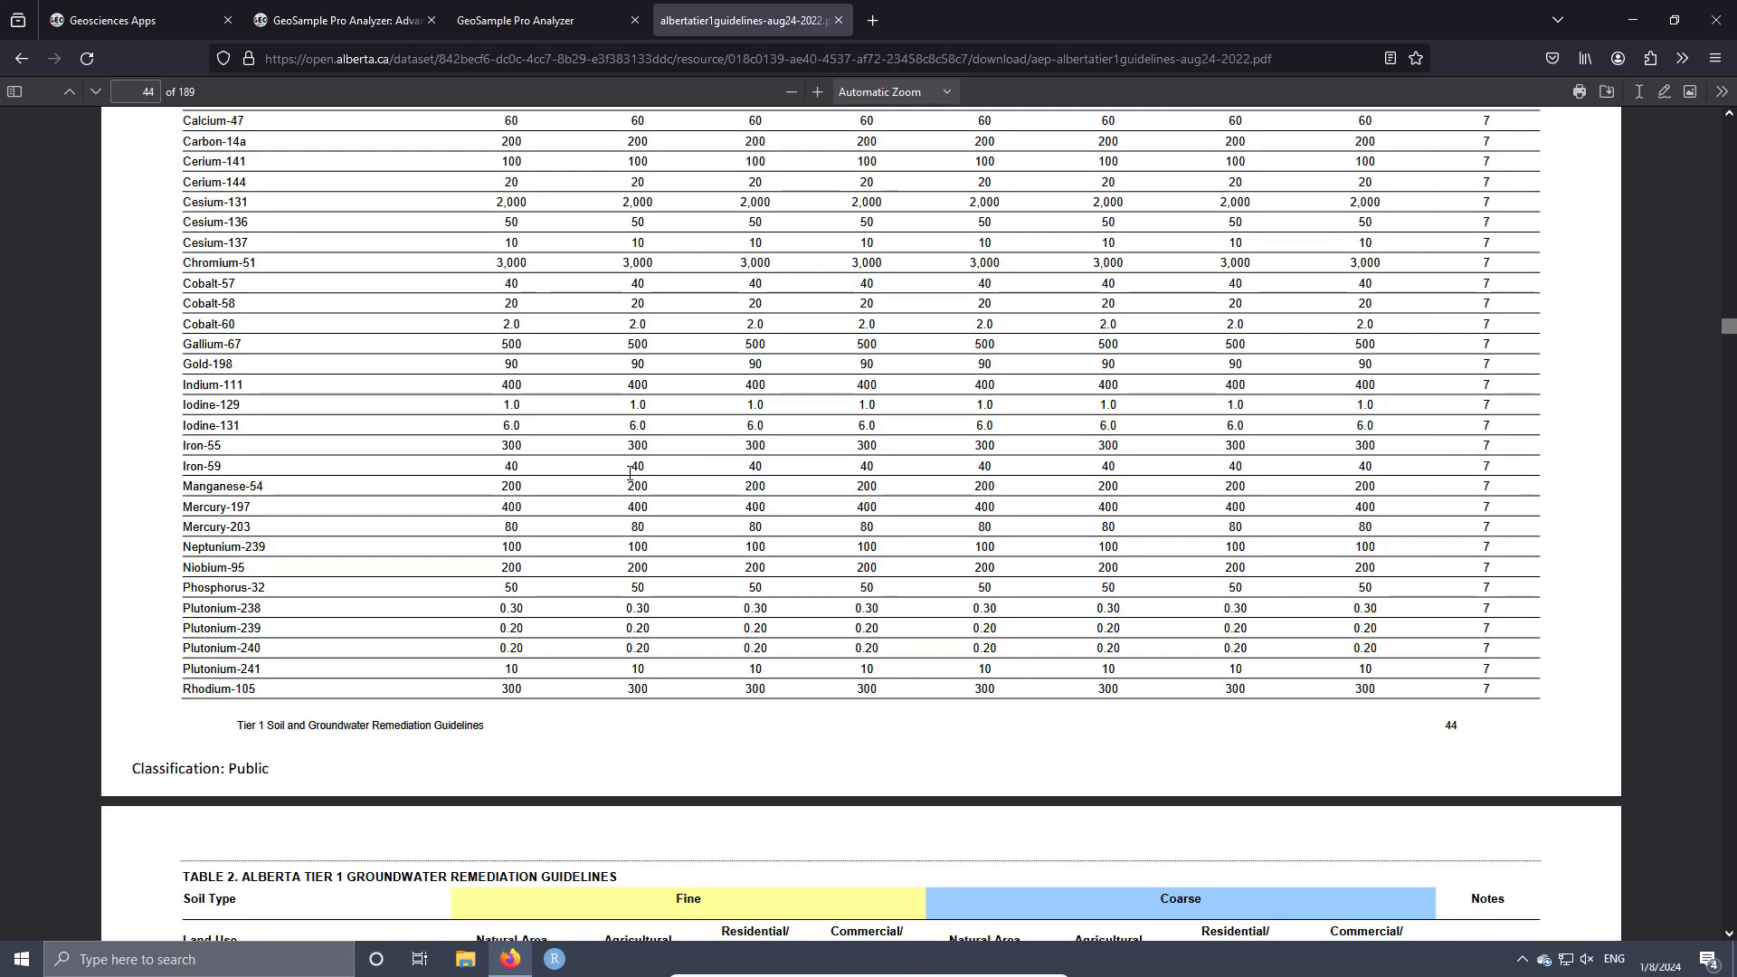
scroll(621, 461, up, 20)
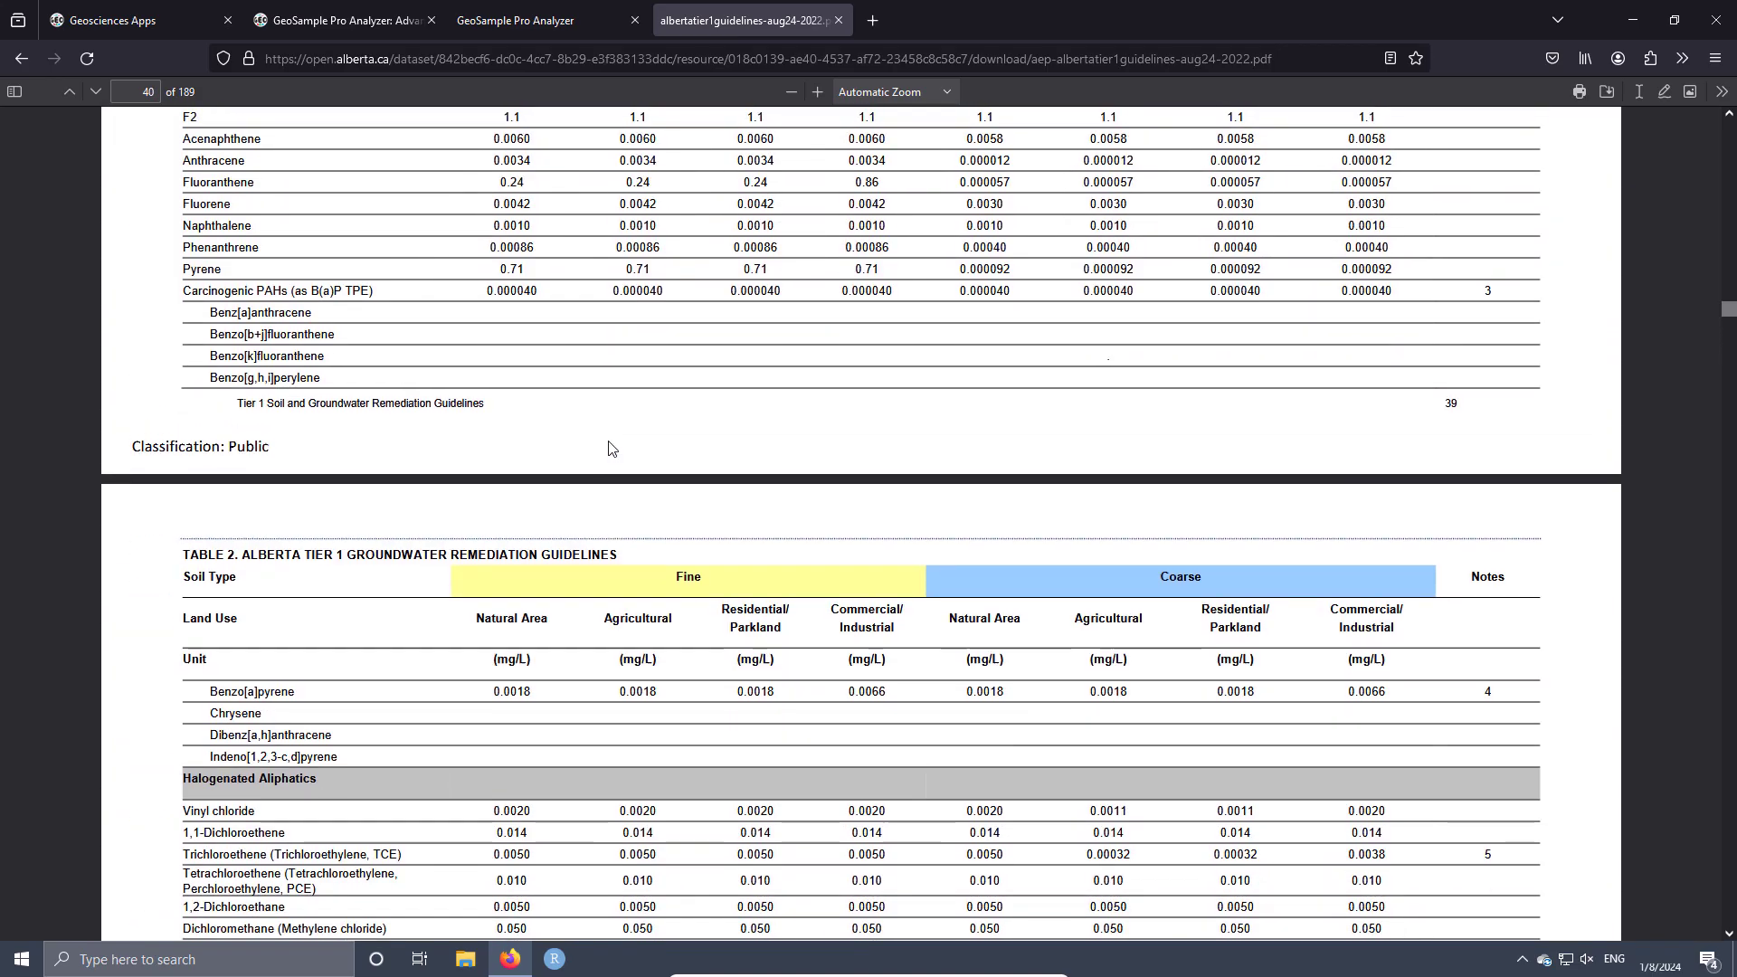
scroll(615, 448, up, 20)
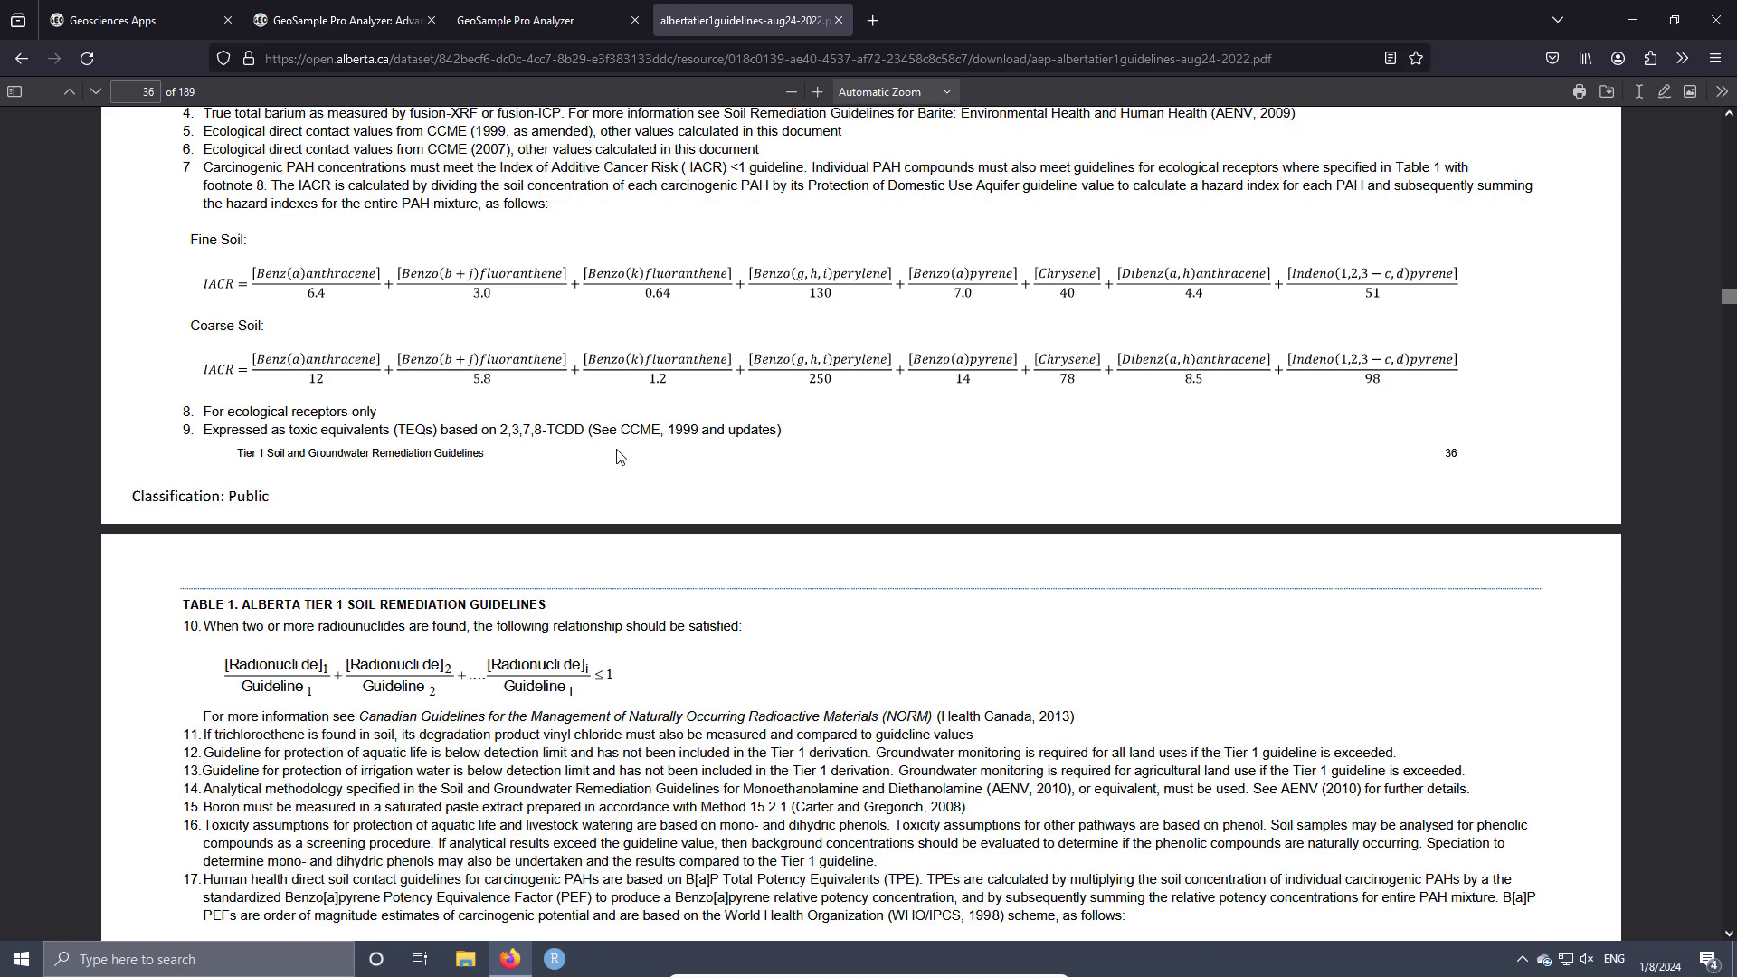
scroll(618, 453, up, 15)
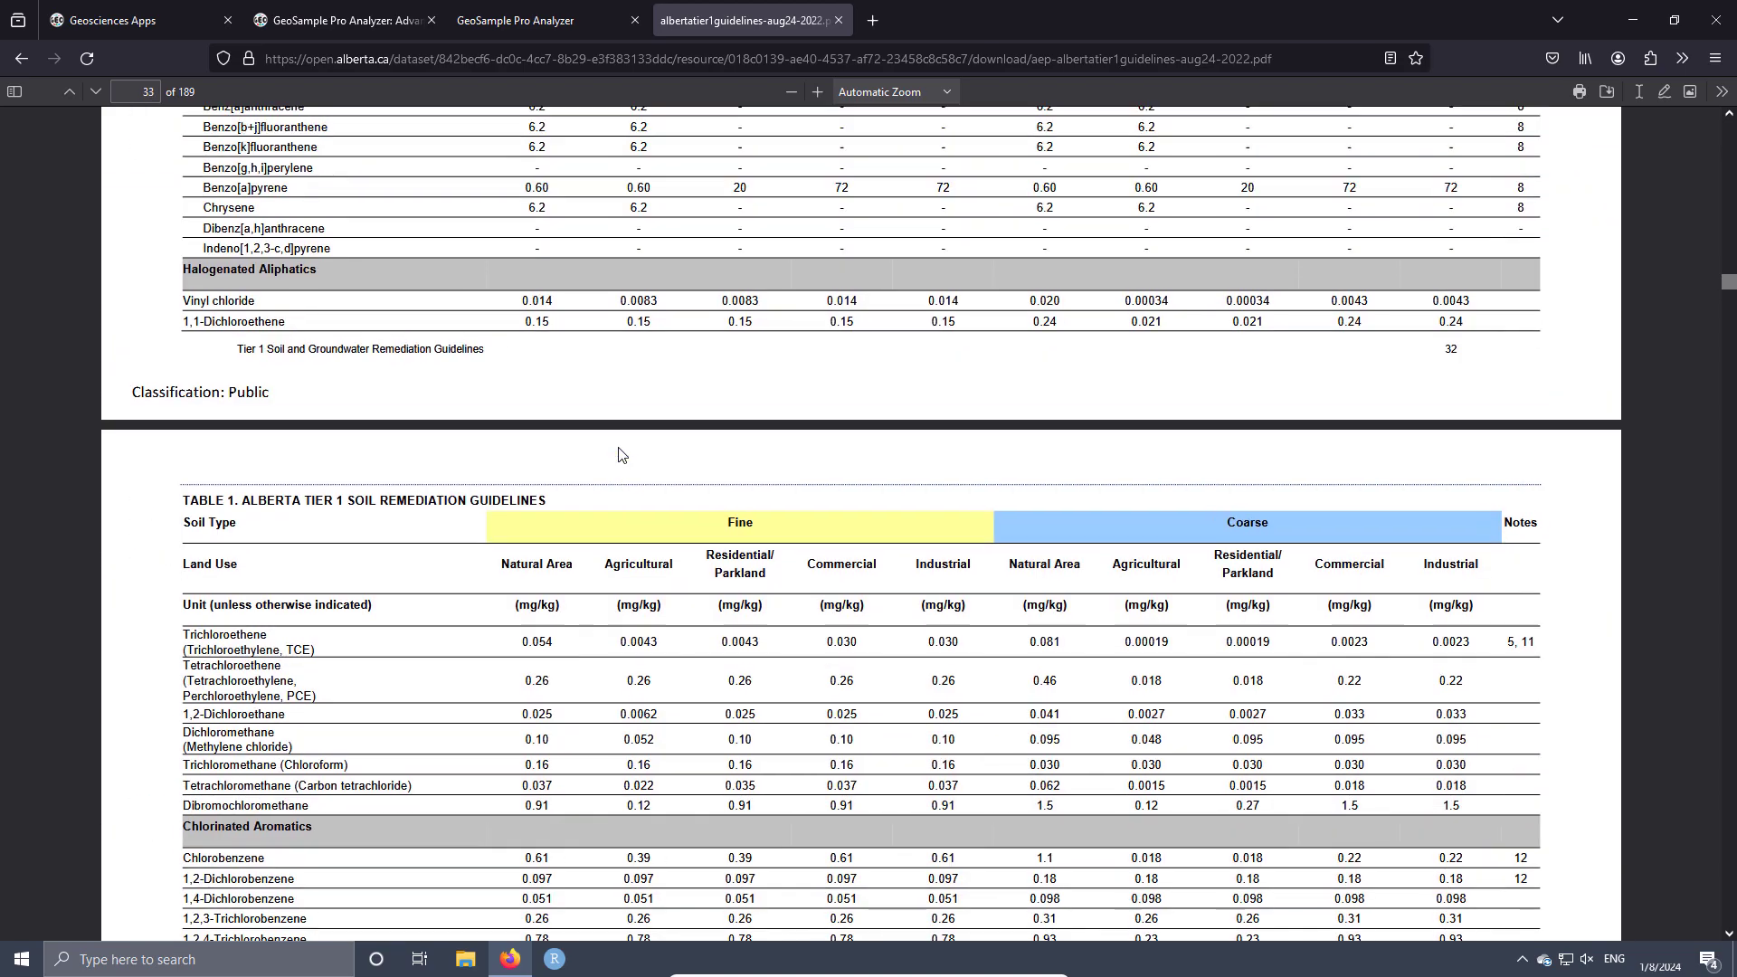
scroll(619, 454, up, 6)
scroll(621, 451, down, 7)
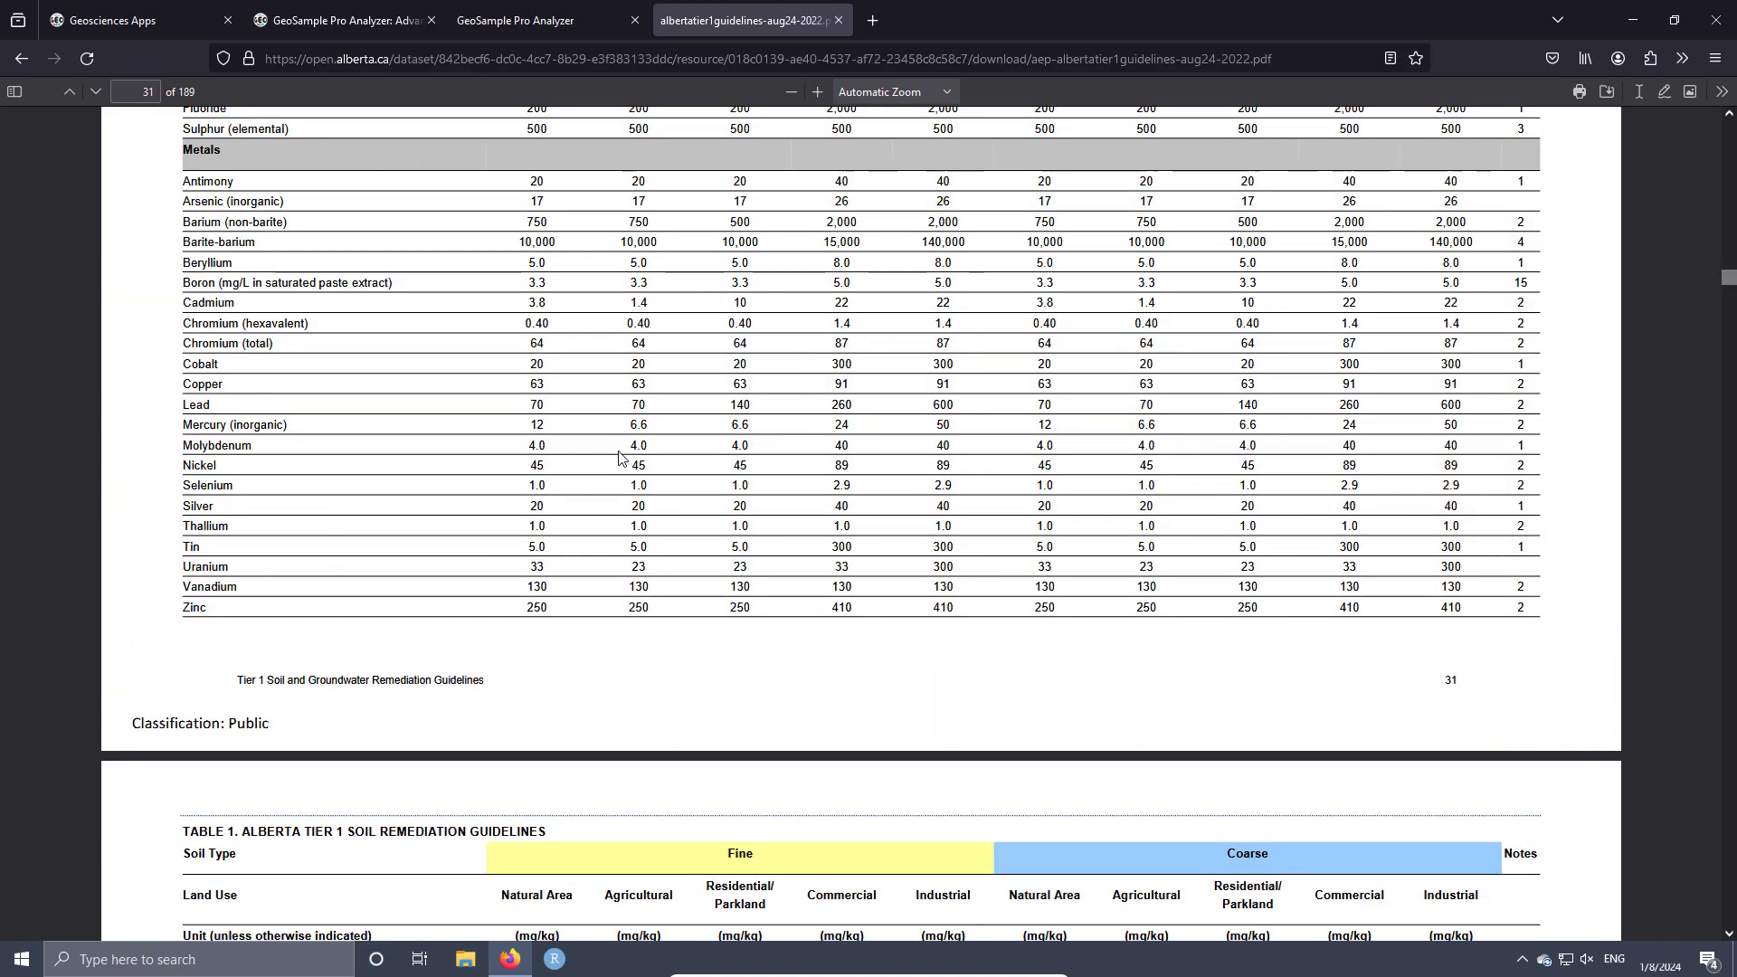
scroll(620, 449, up, 7)
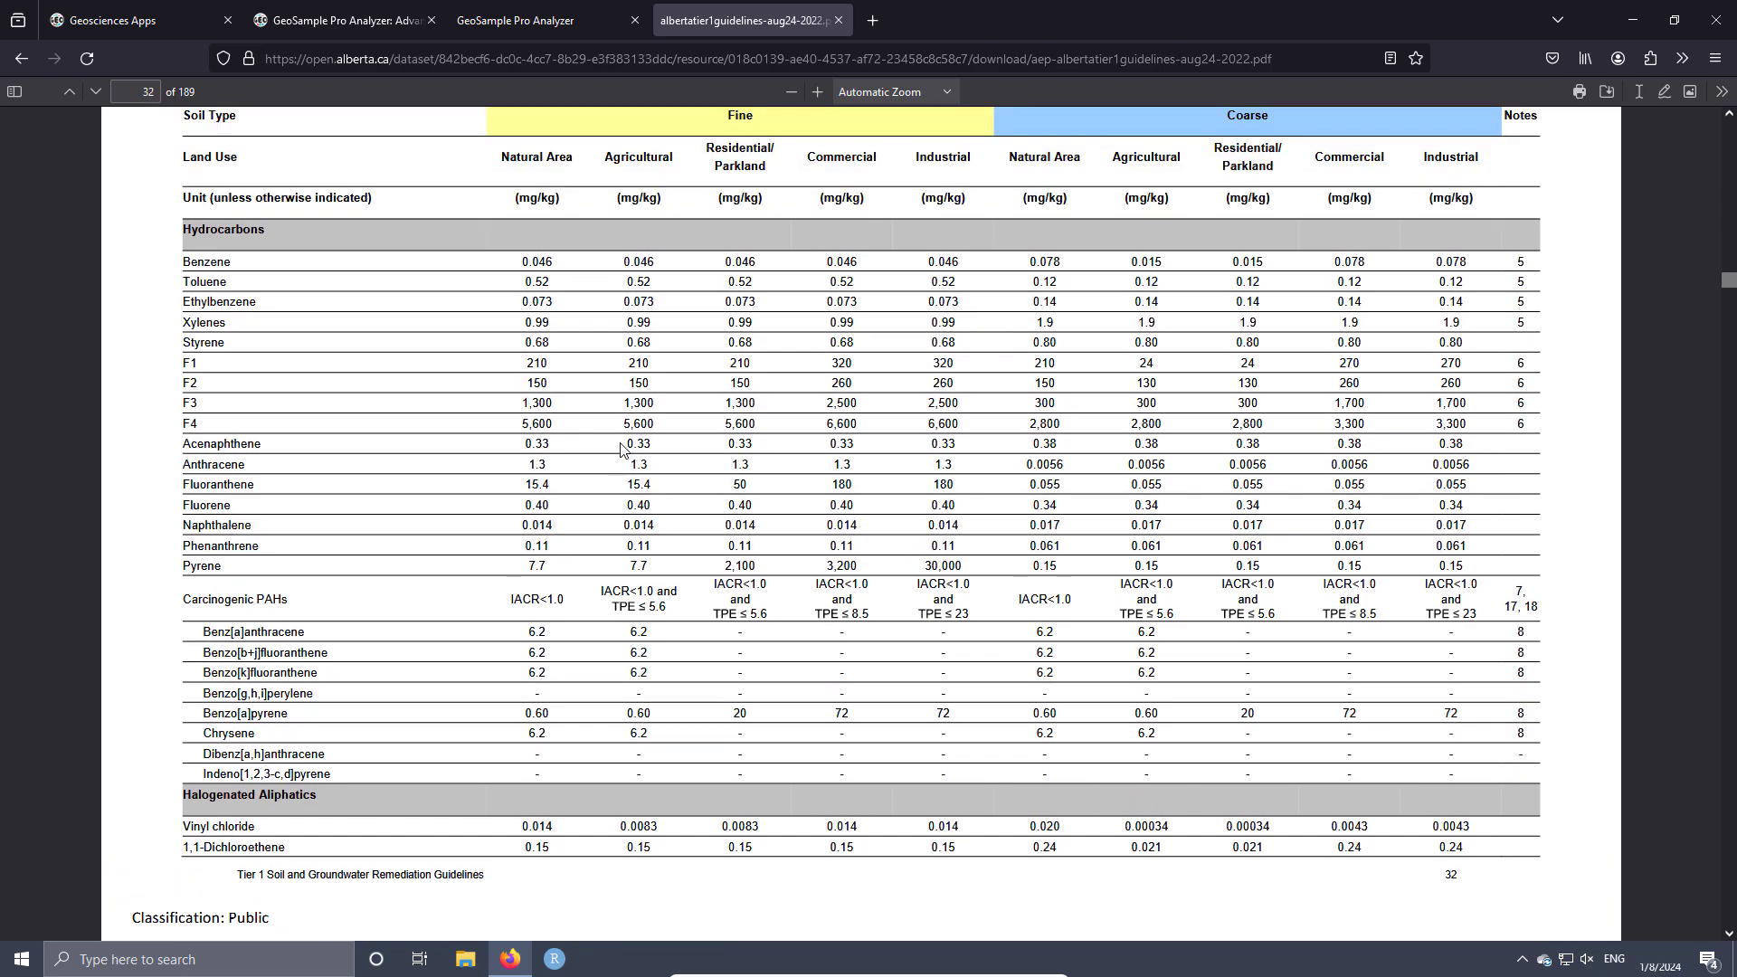
scroll(620, 449, down, 8)
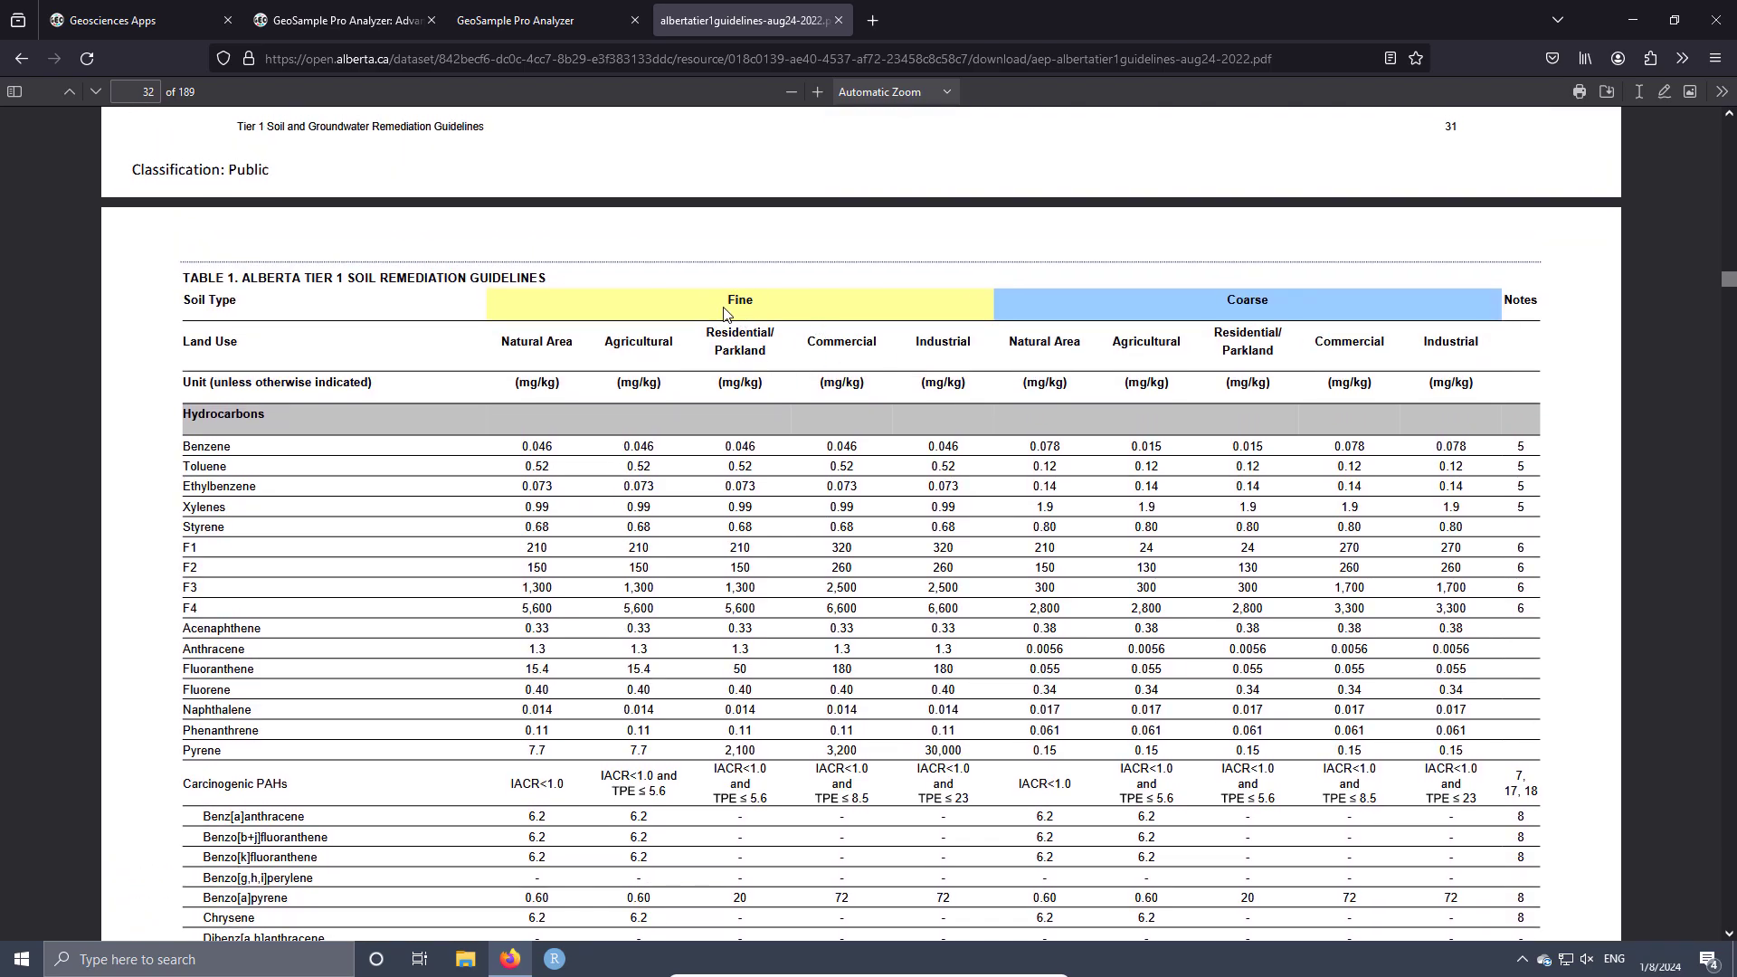
click(516, 22)
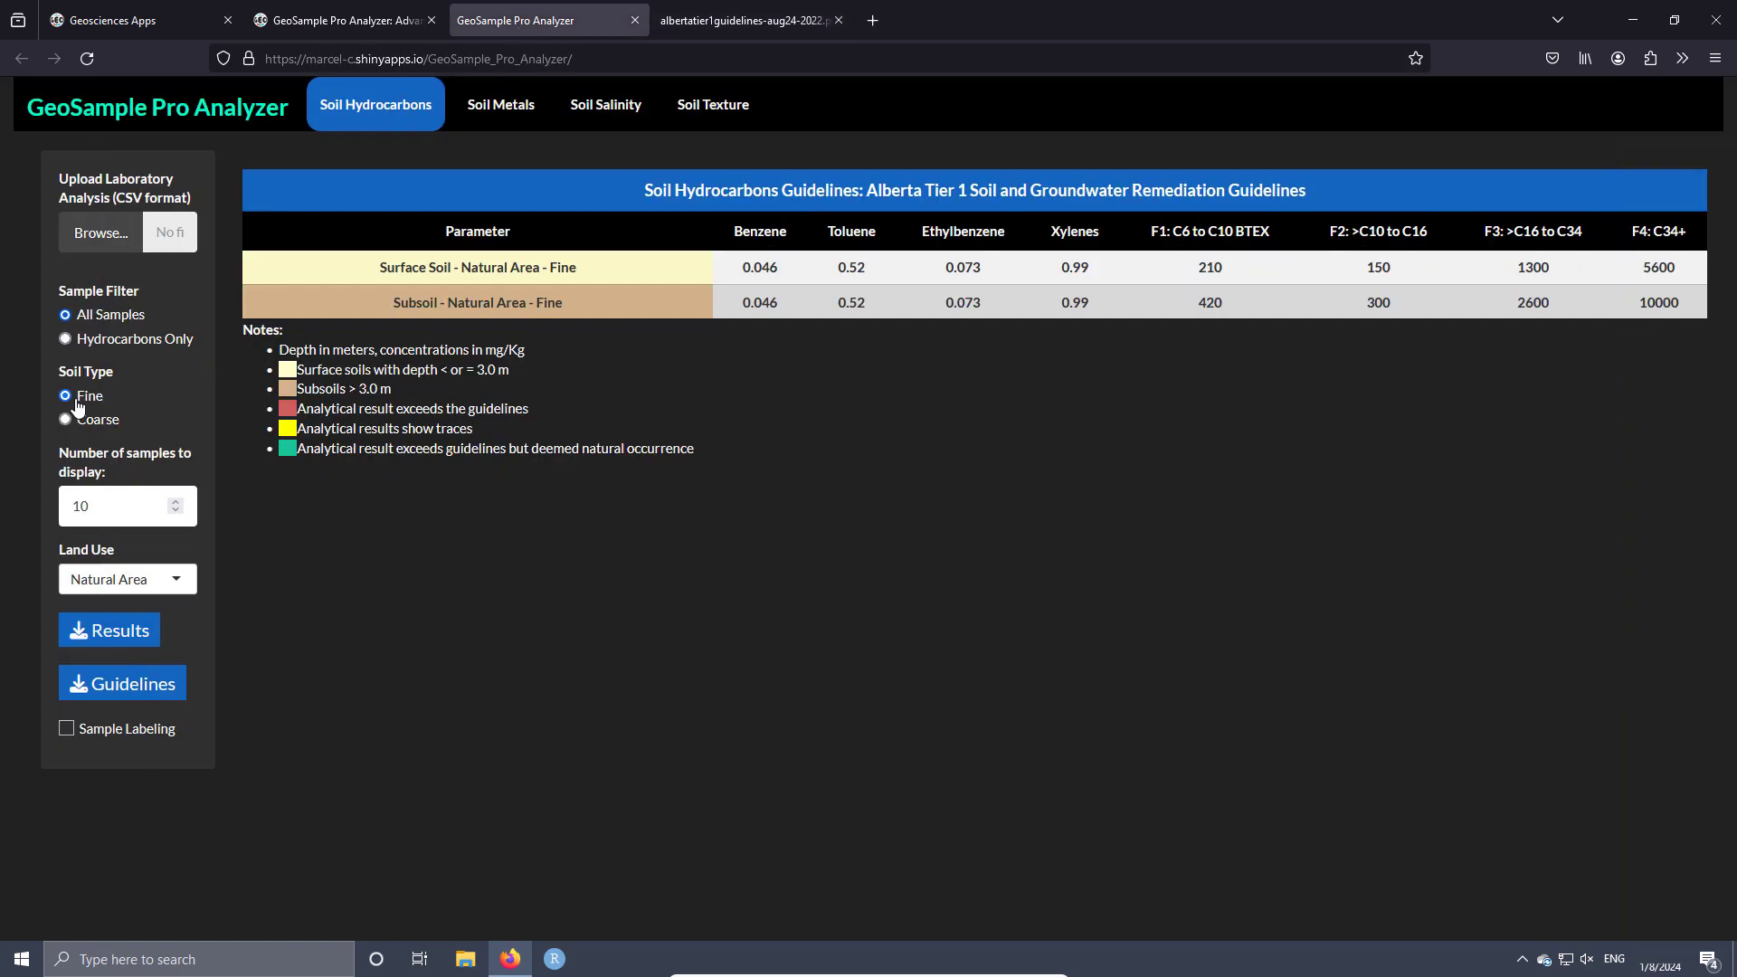
click(725, 25)
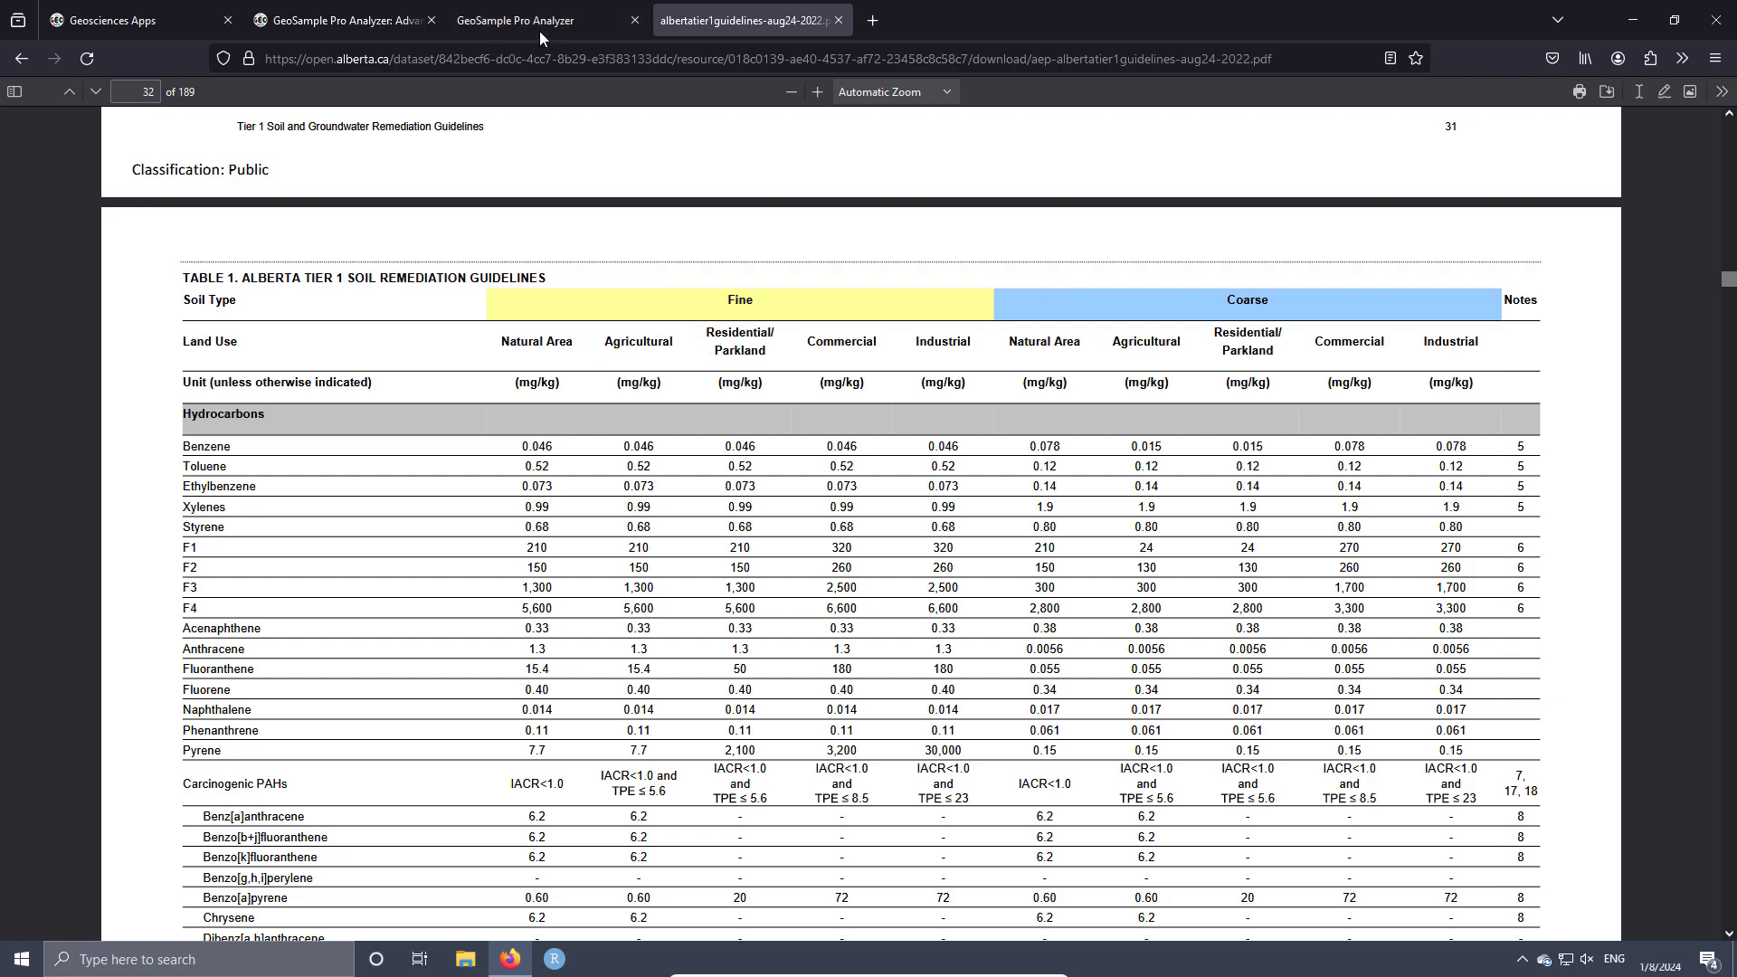
click(514, 20)
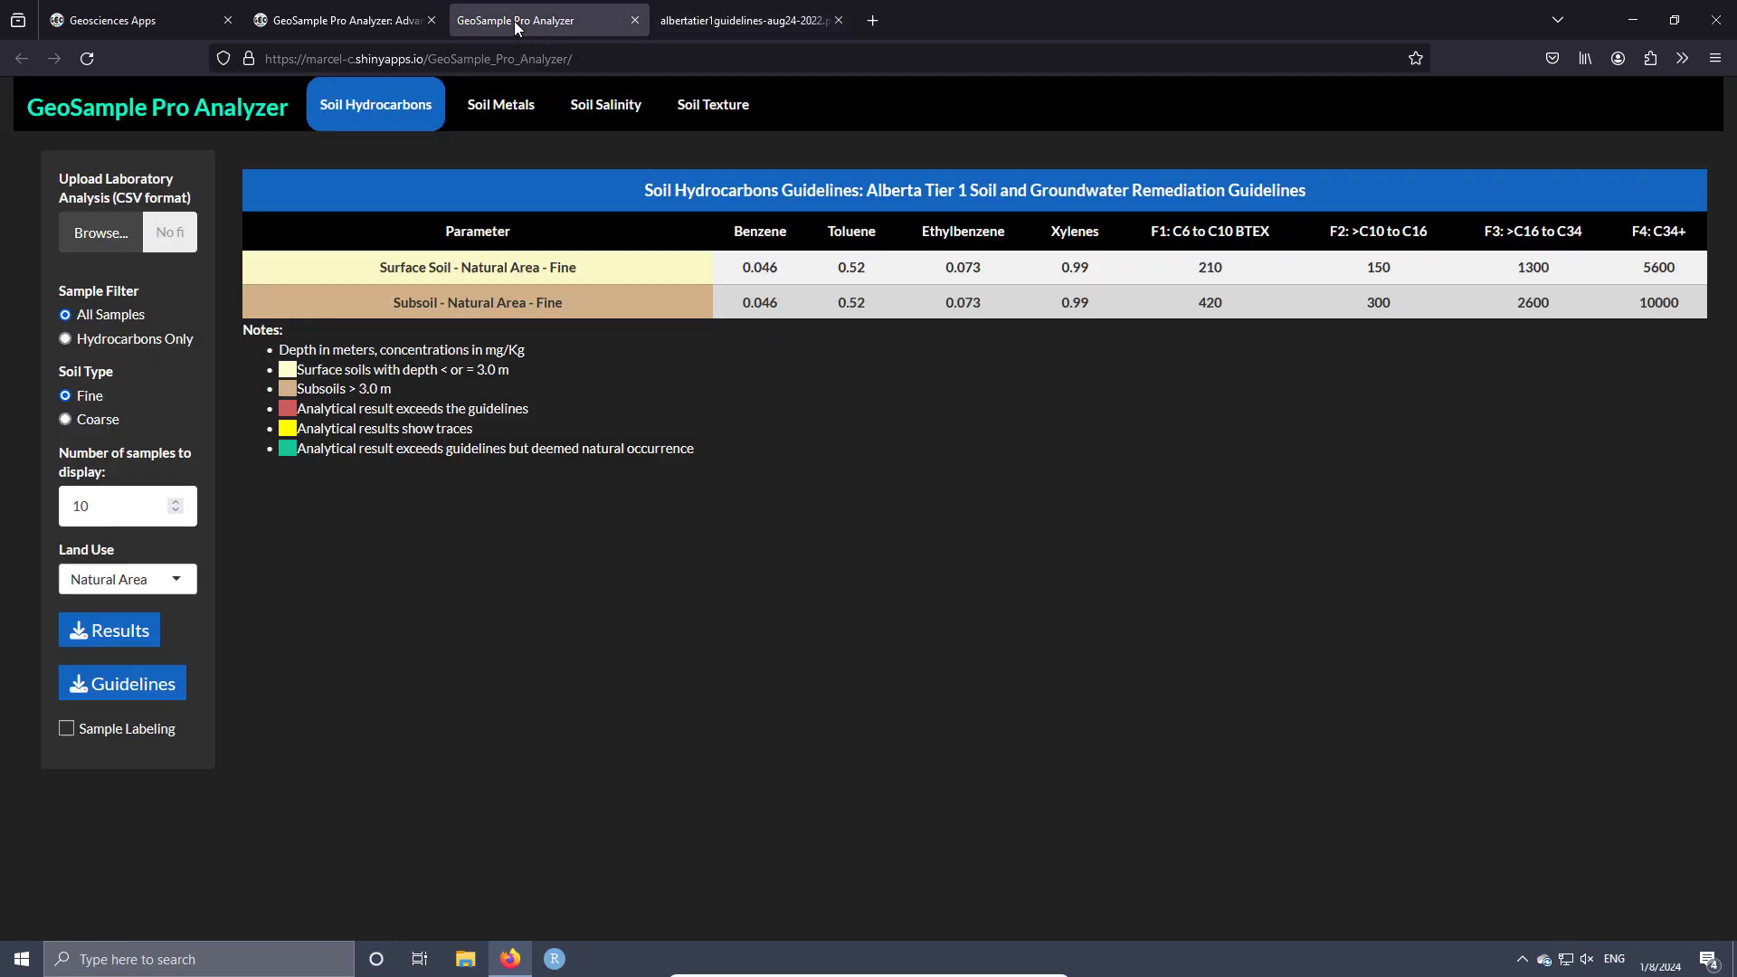
- Examine the land use options and the surface soil and subsoil rows of the Soil Hydrocarbons guidelines table
click(127, 582)
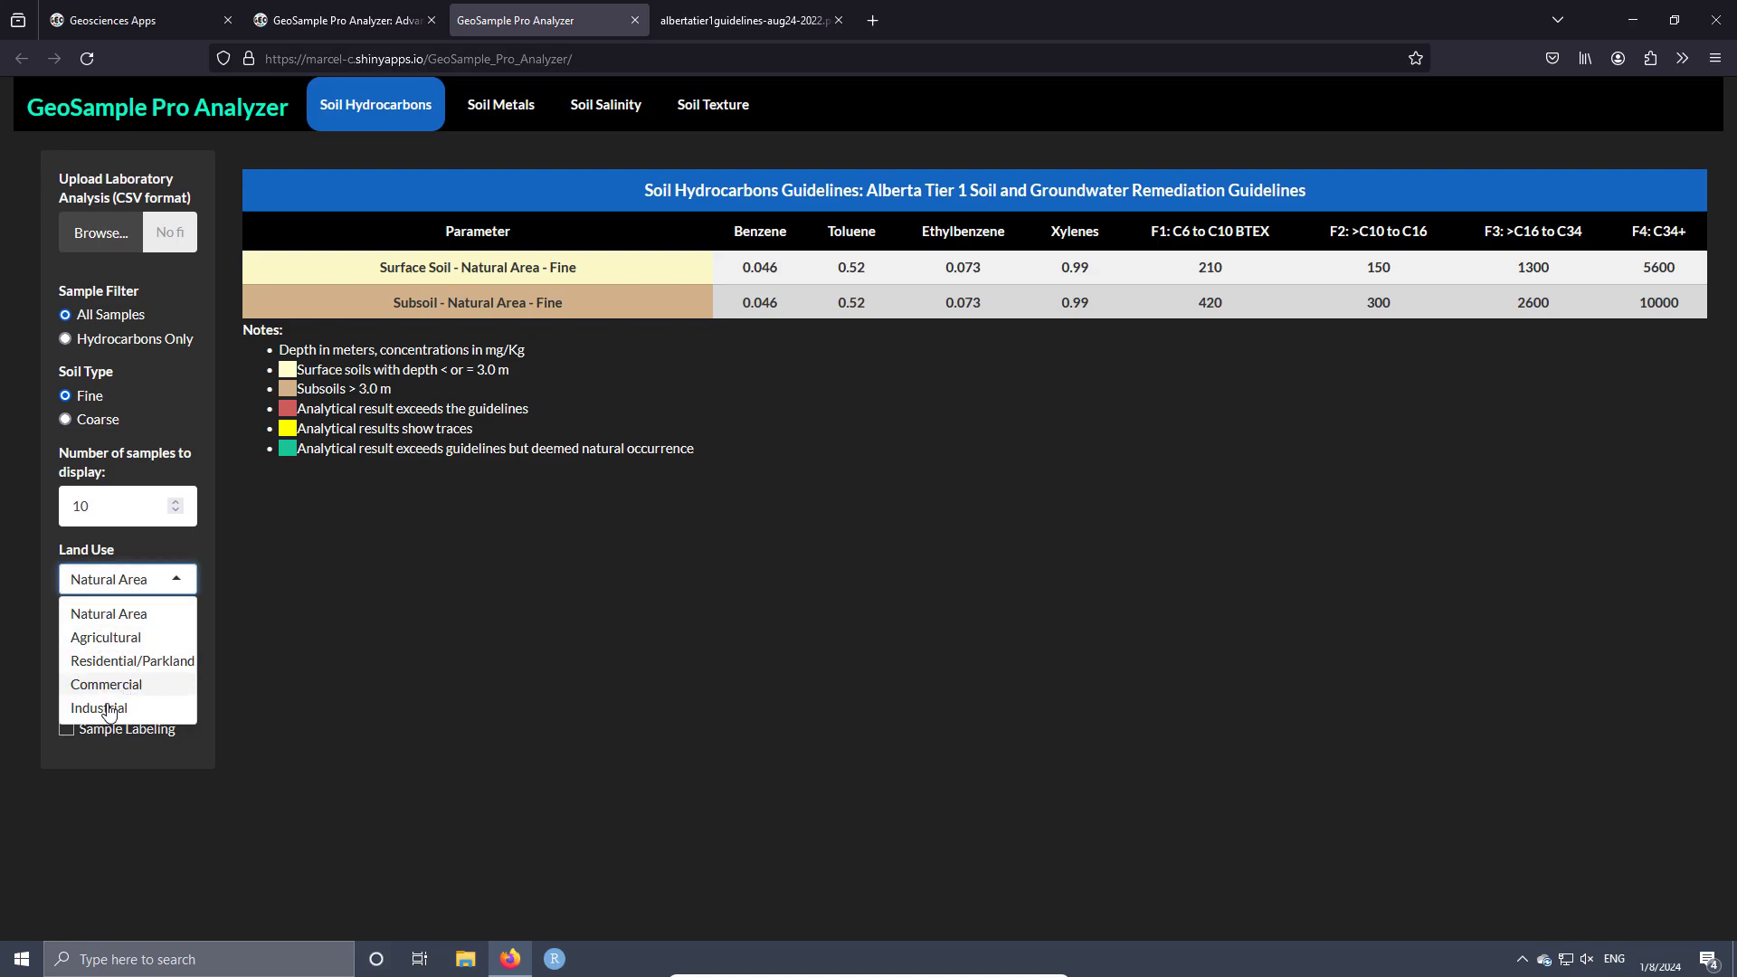
click(152, 389)
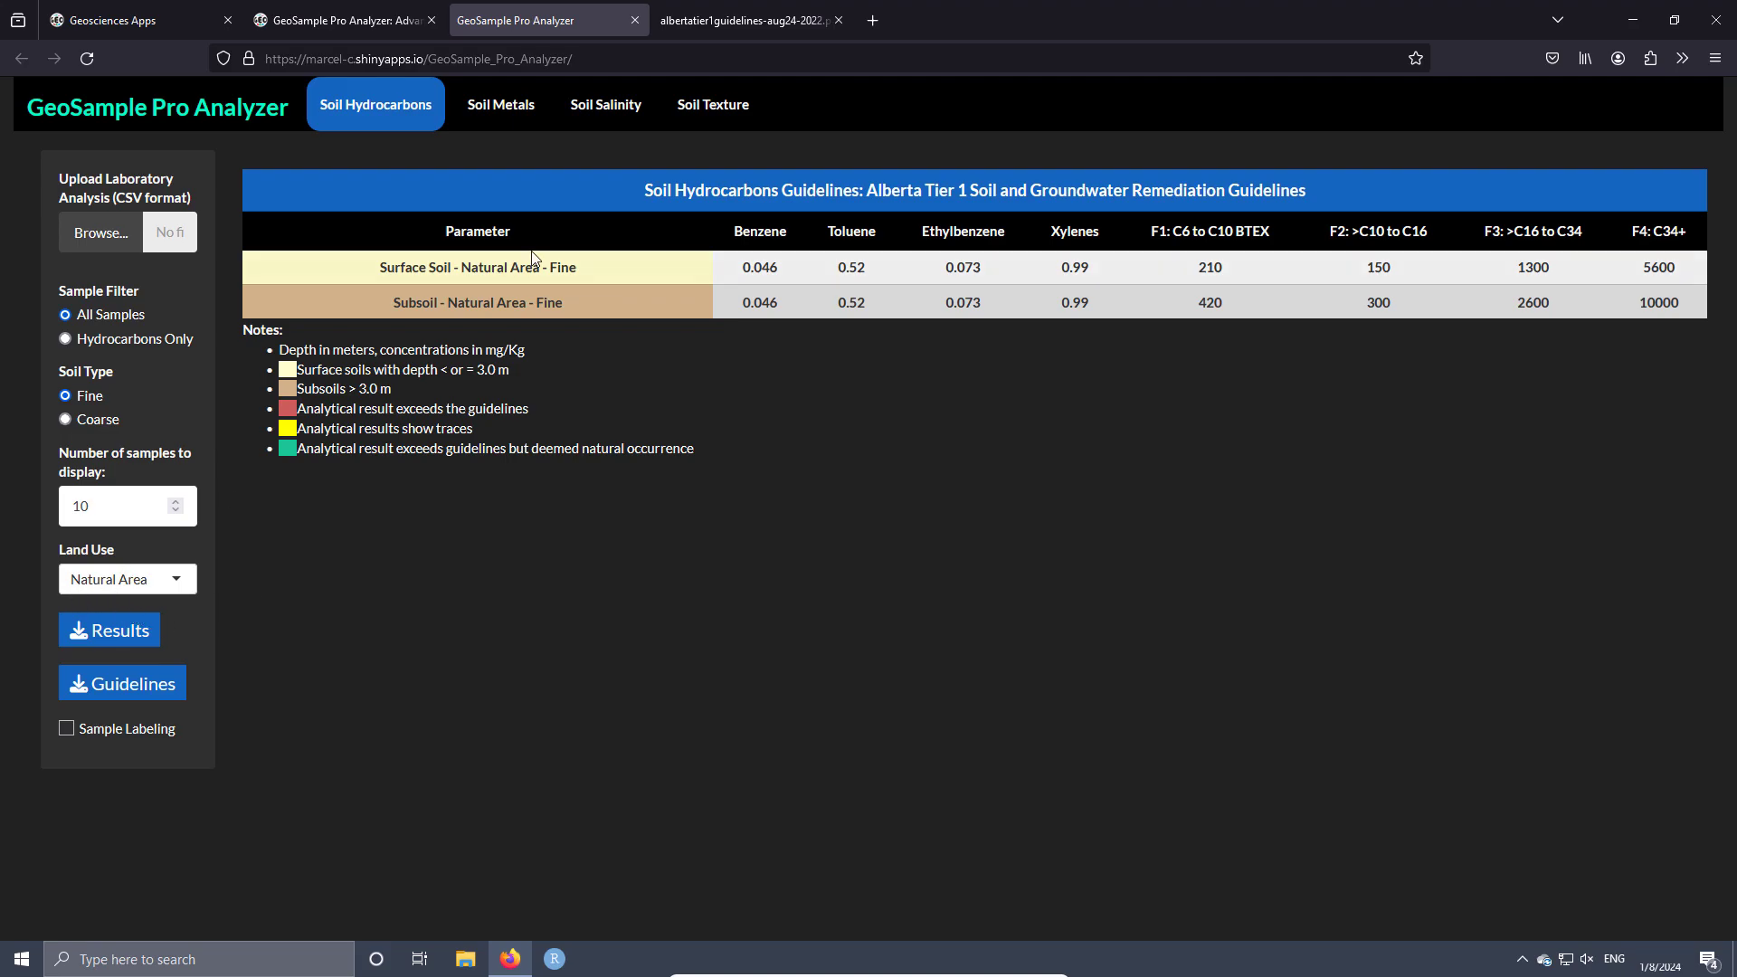
click(475, 269)
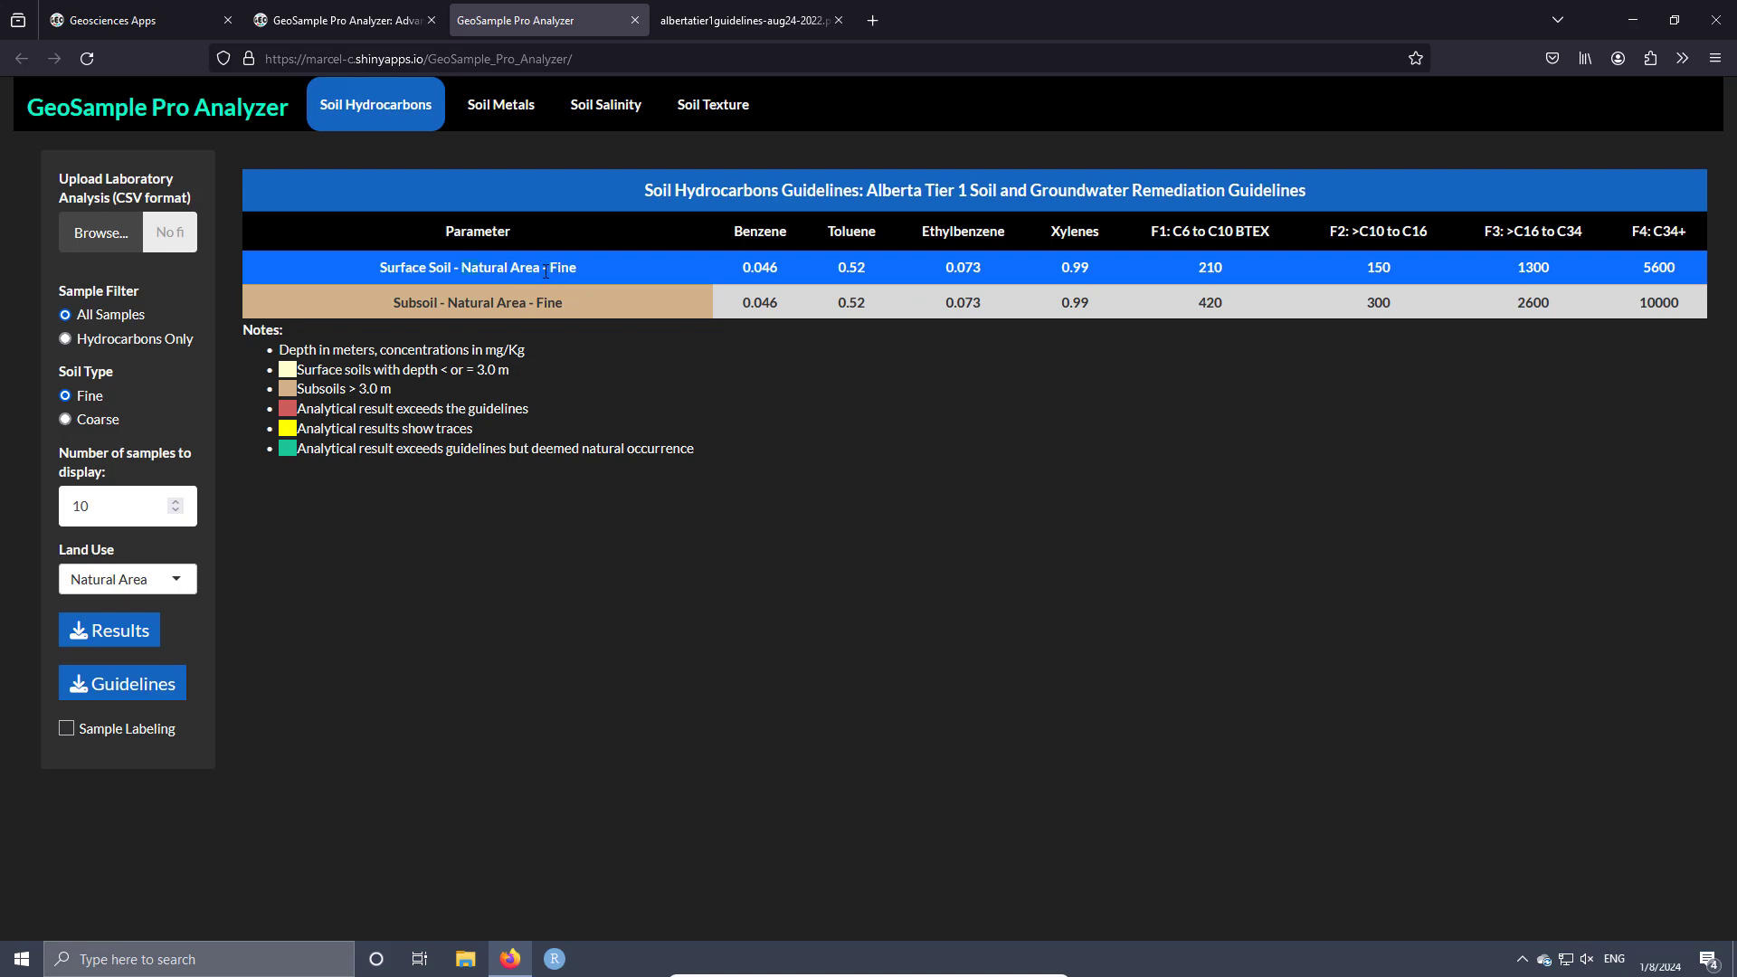
drag(545, 272, 457, 267)
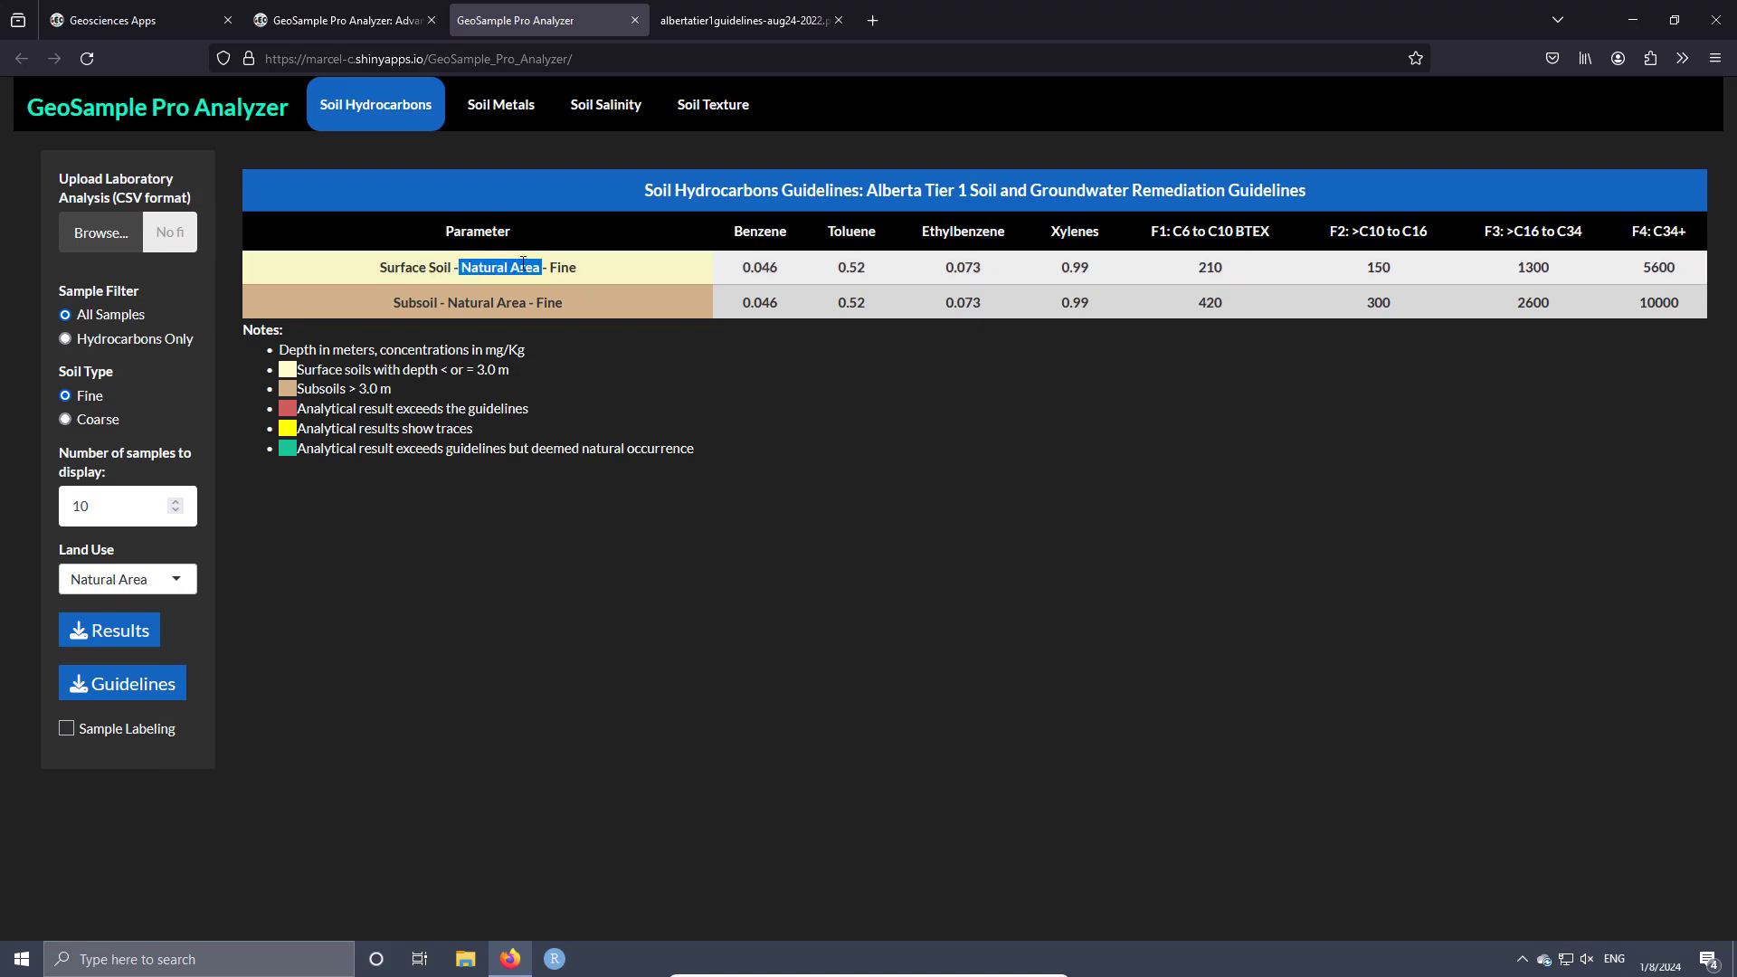
click(543, 269)
click(576, 271)
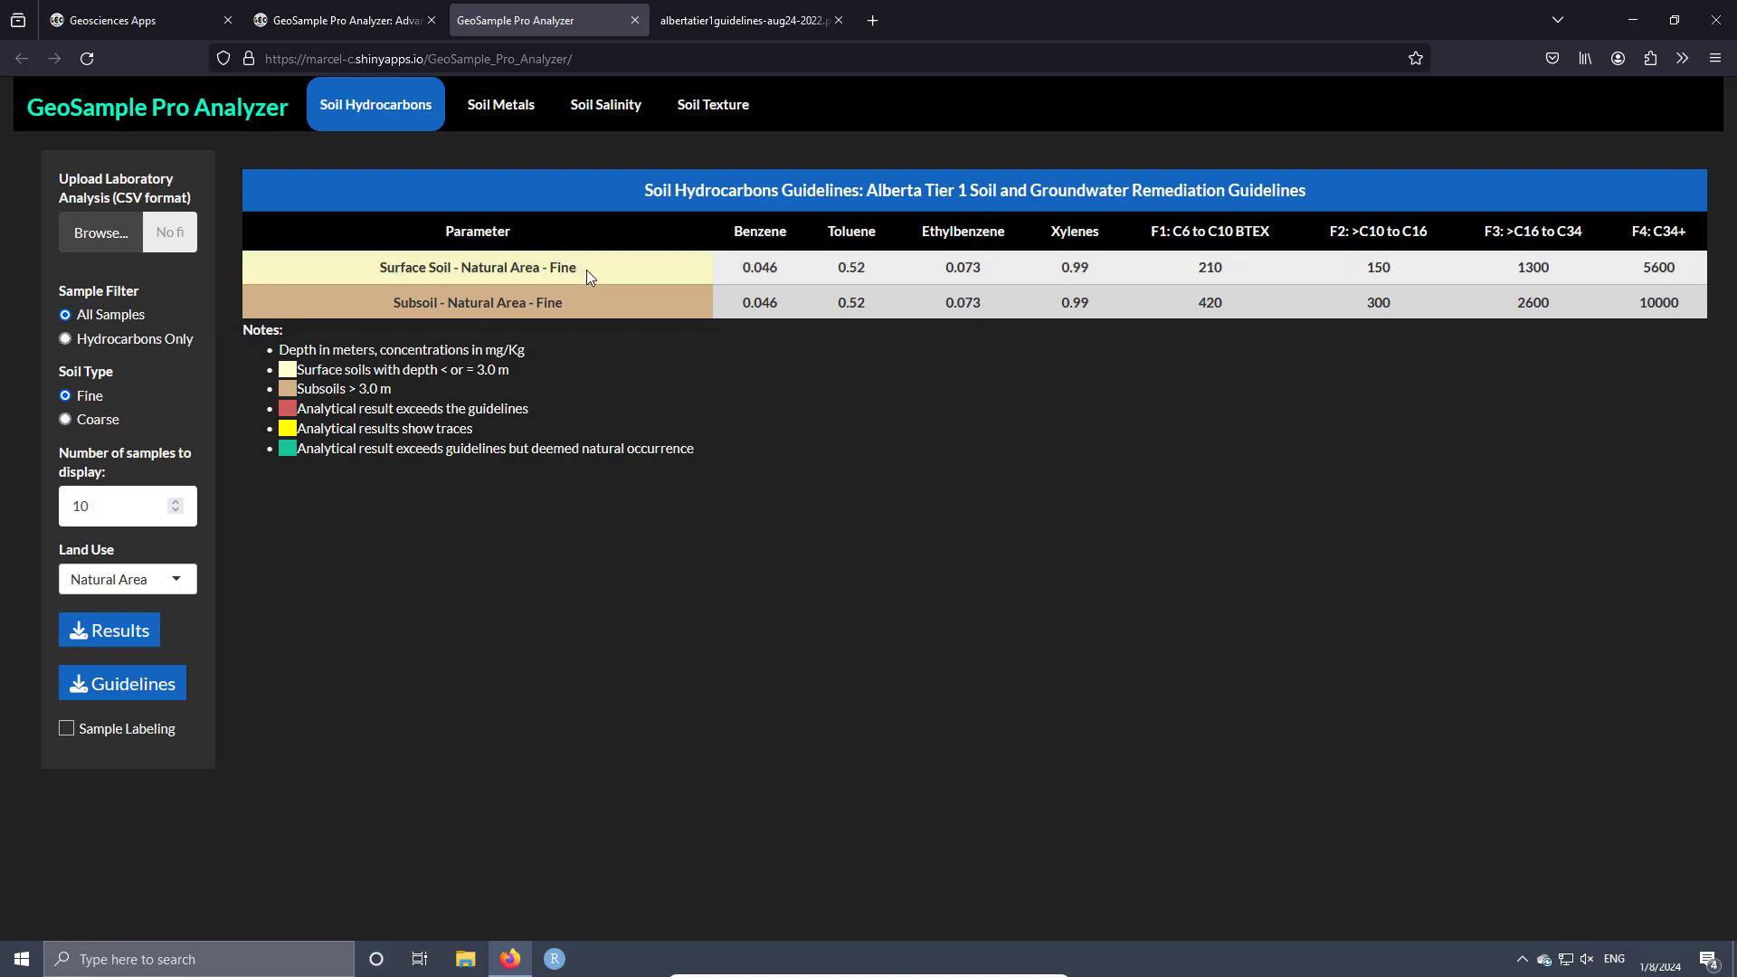
click(556, 272)
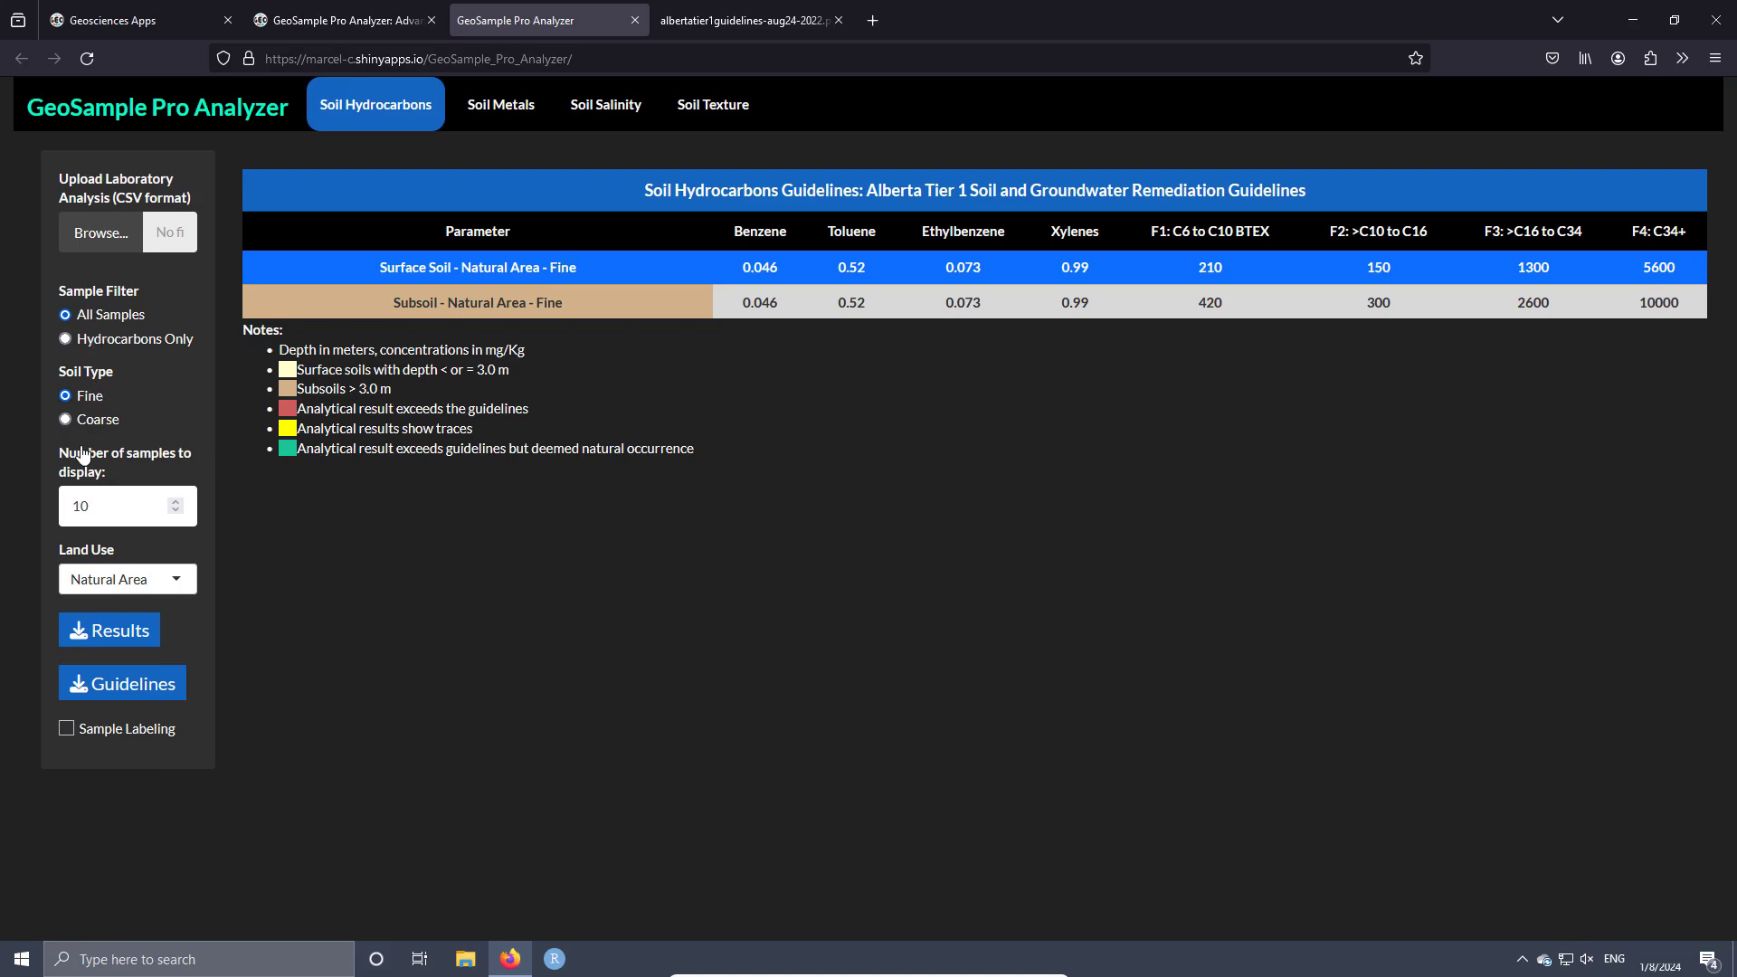
double_click(100, 683)
click(141, 386)
click(554, 271)
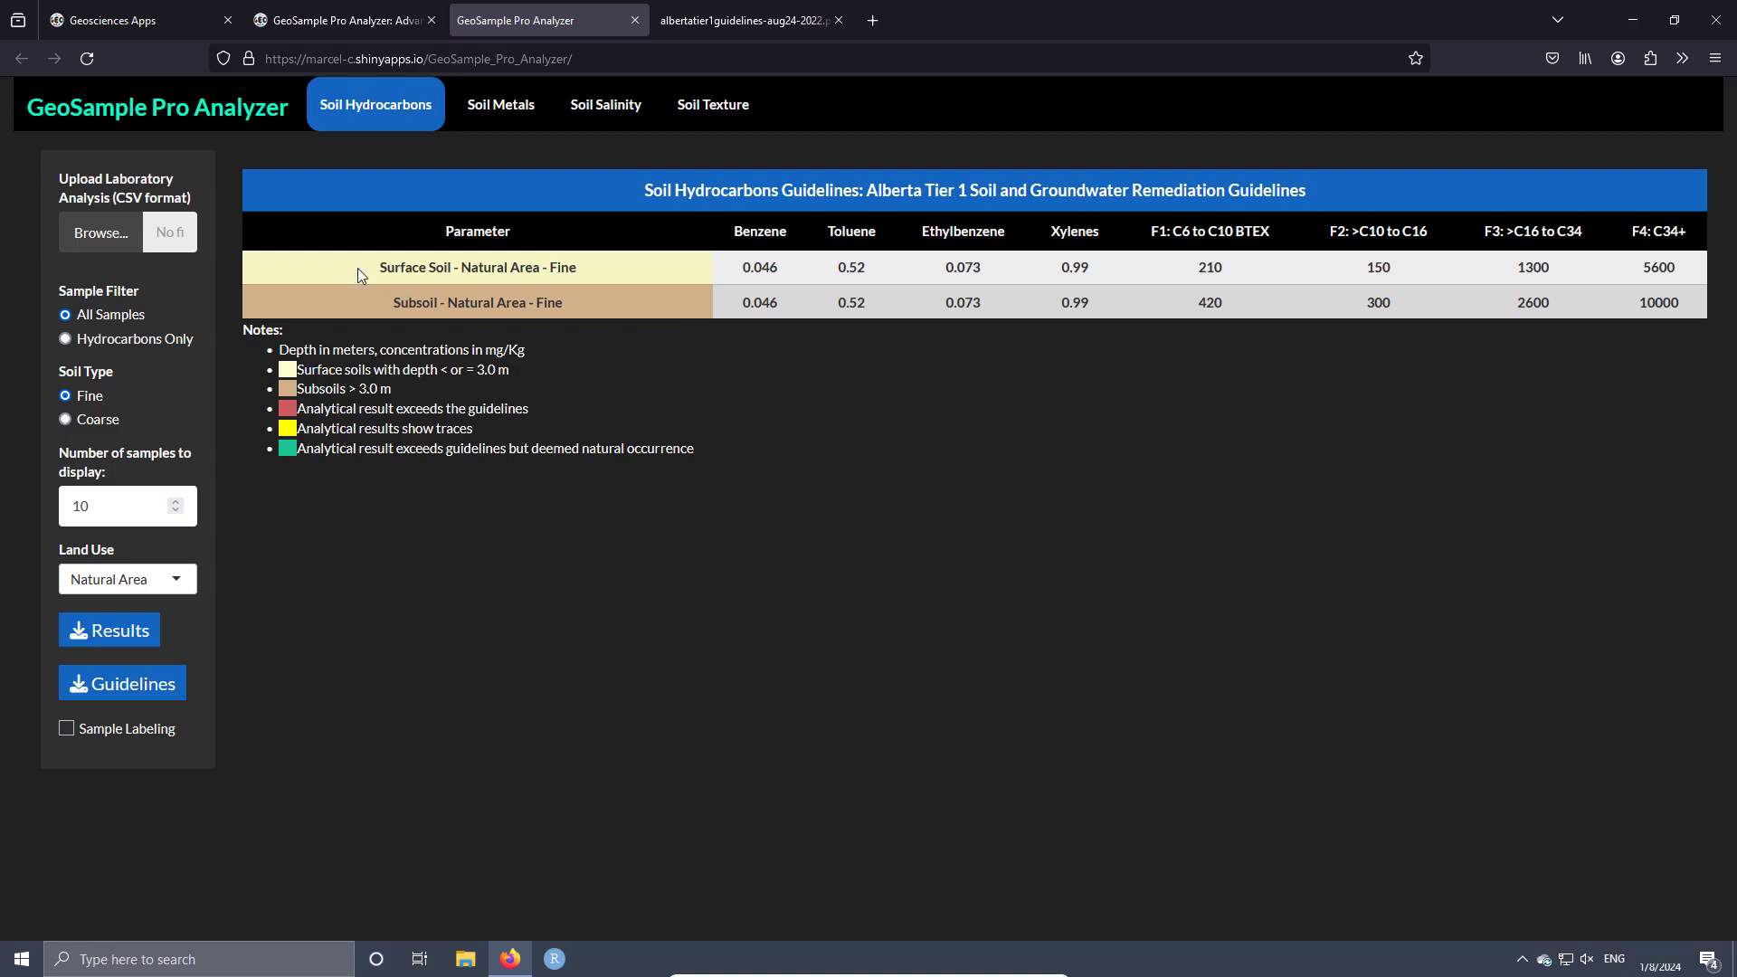
click(397, 267)
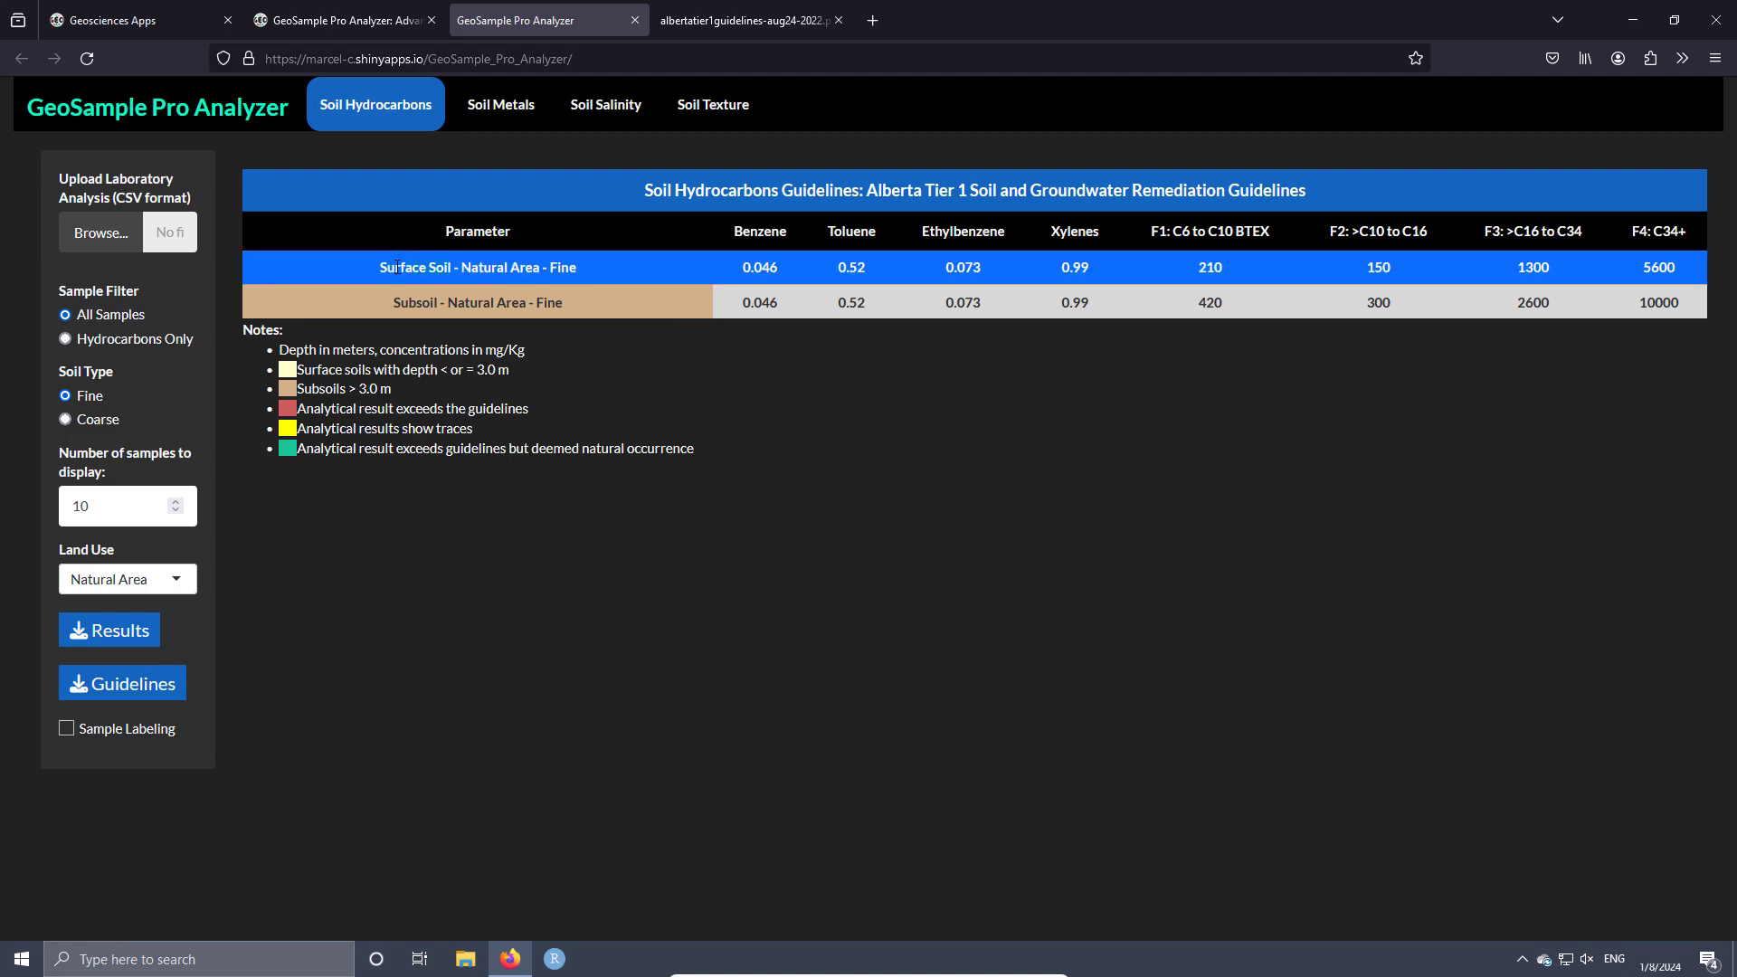
click(436, 309)
click(435, 304)
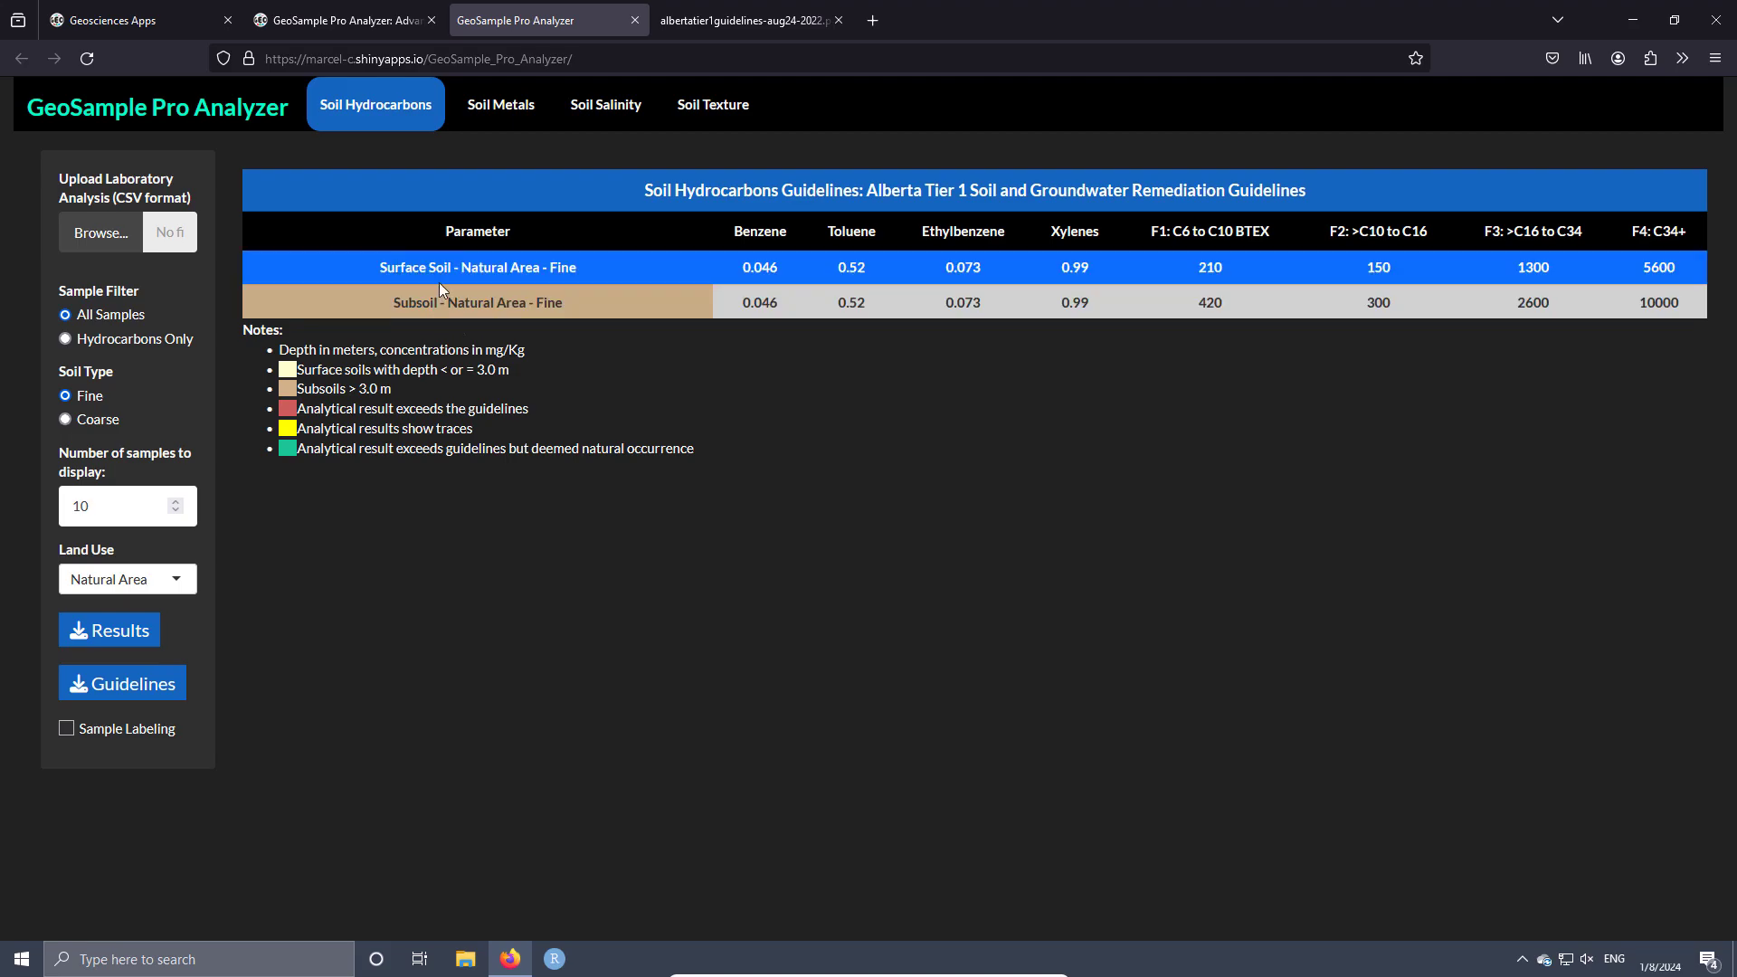
click(429, 266)
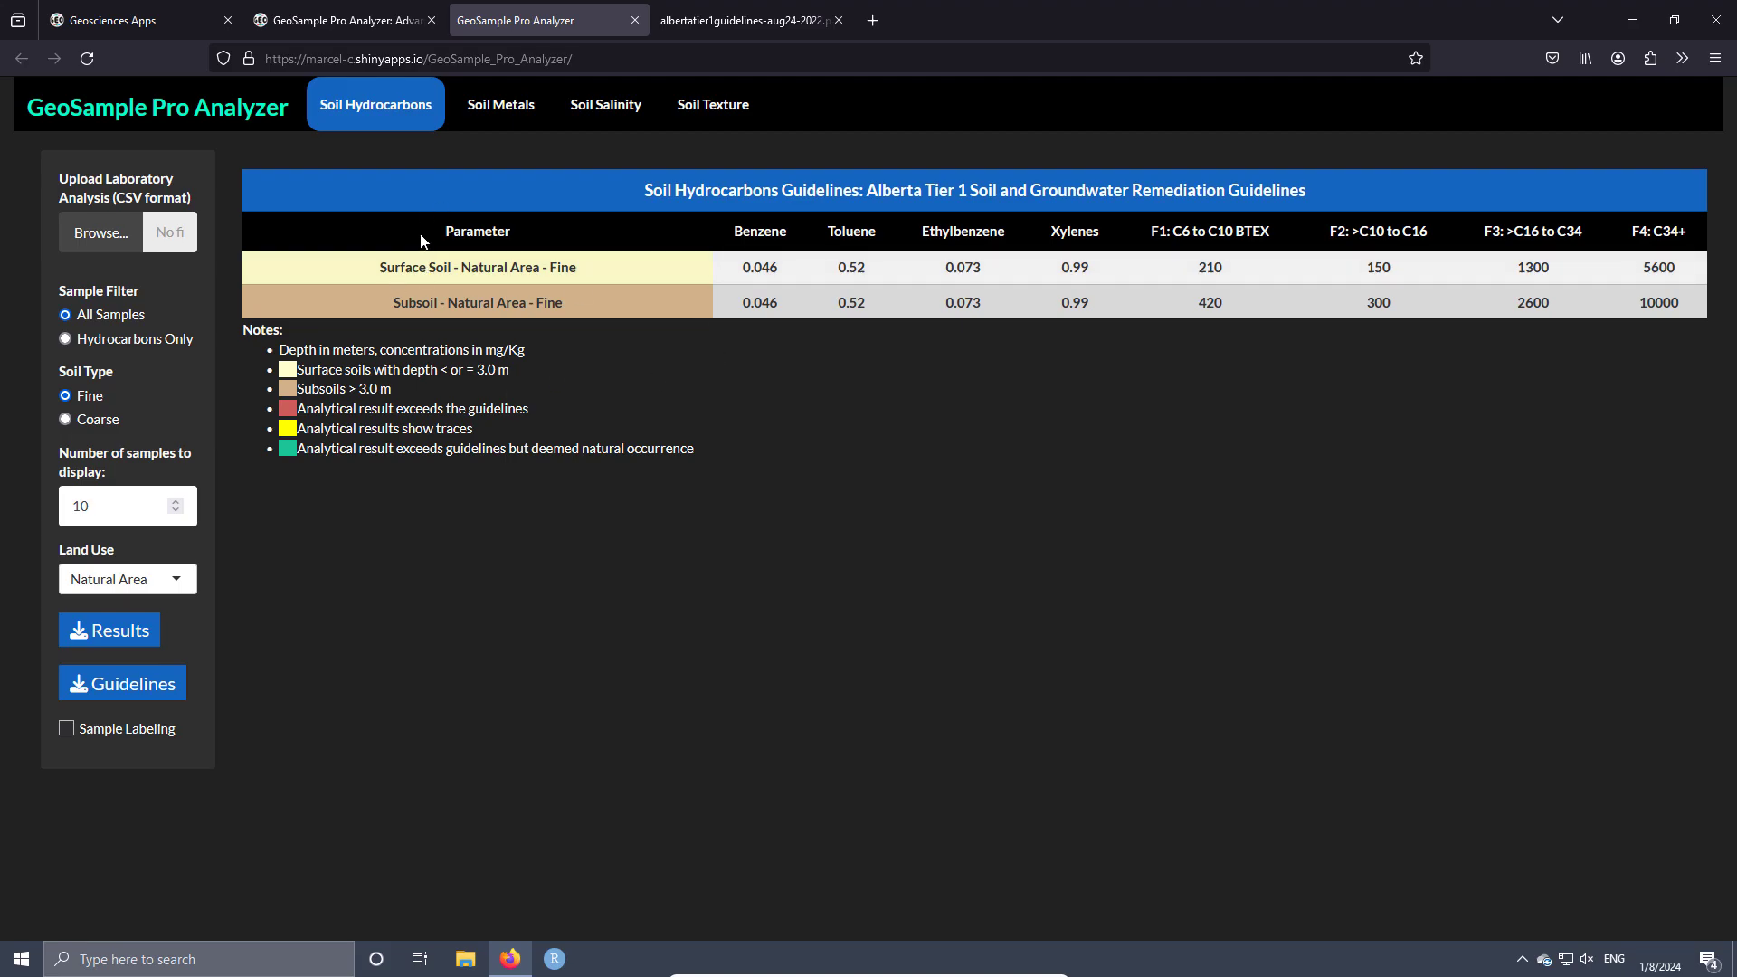
- Set the hydrocarbons land use to Industrial, compare the guideline values with the PDF's Table 1, and return to the analyzer
click(108, 588)
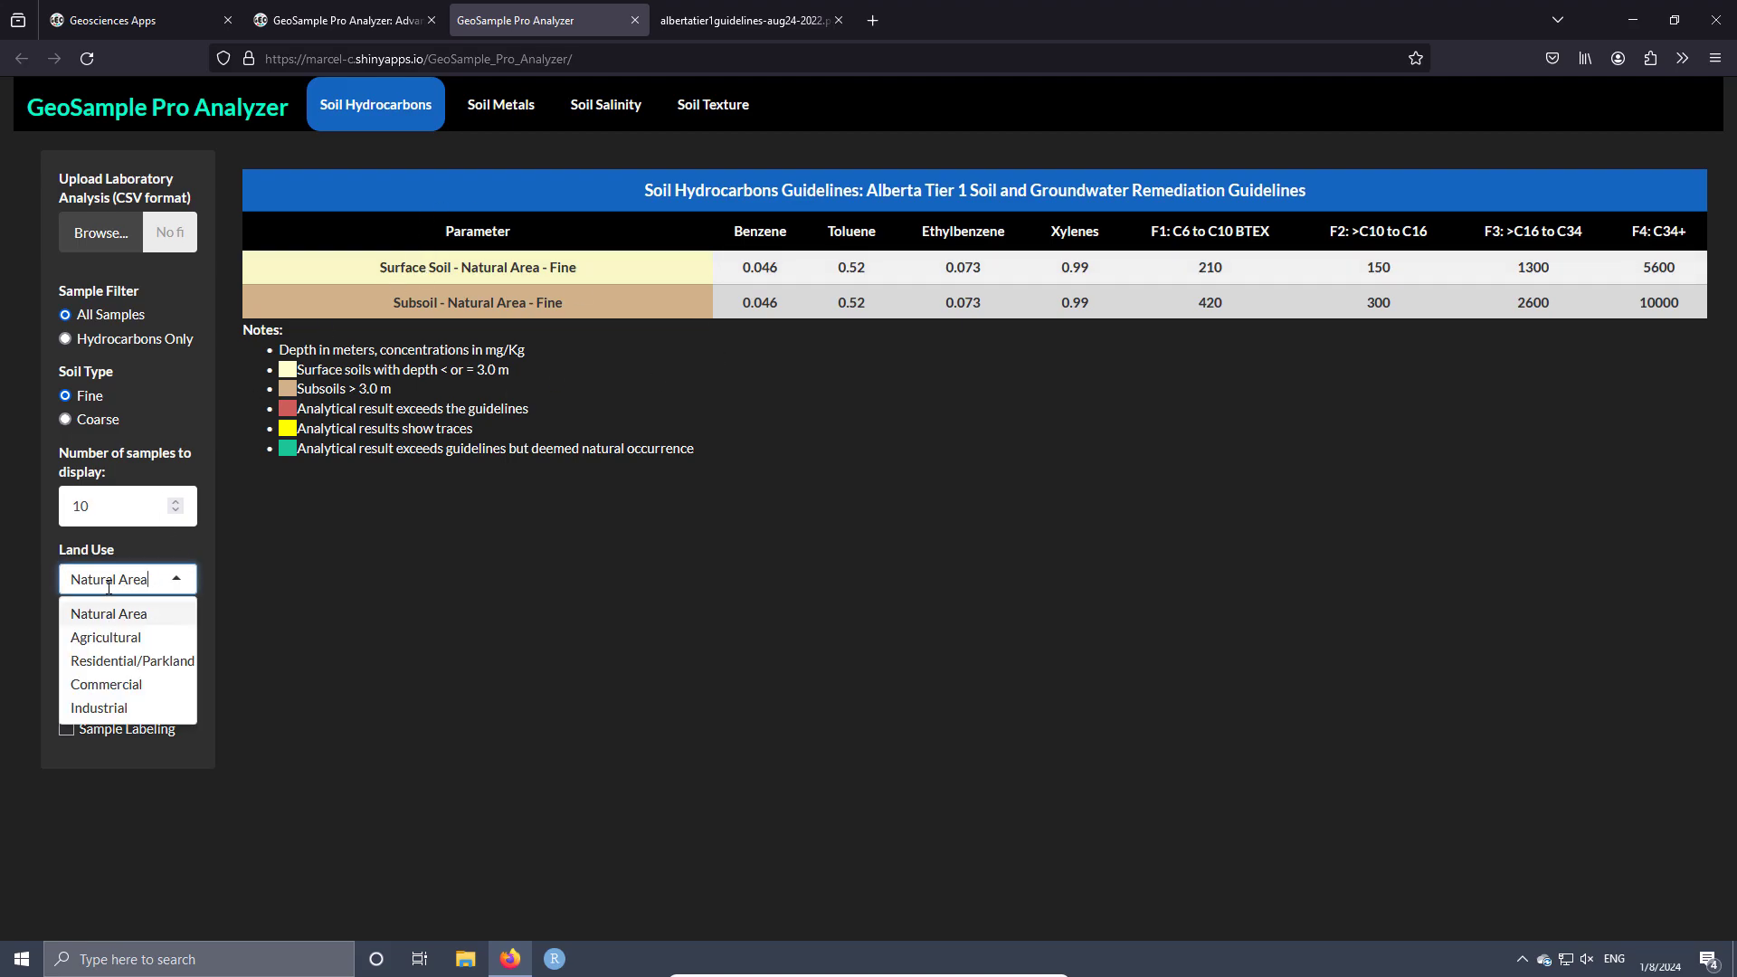
click(104, 715)
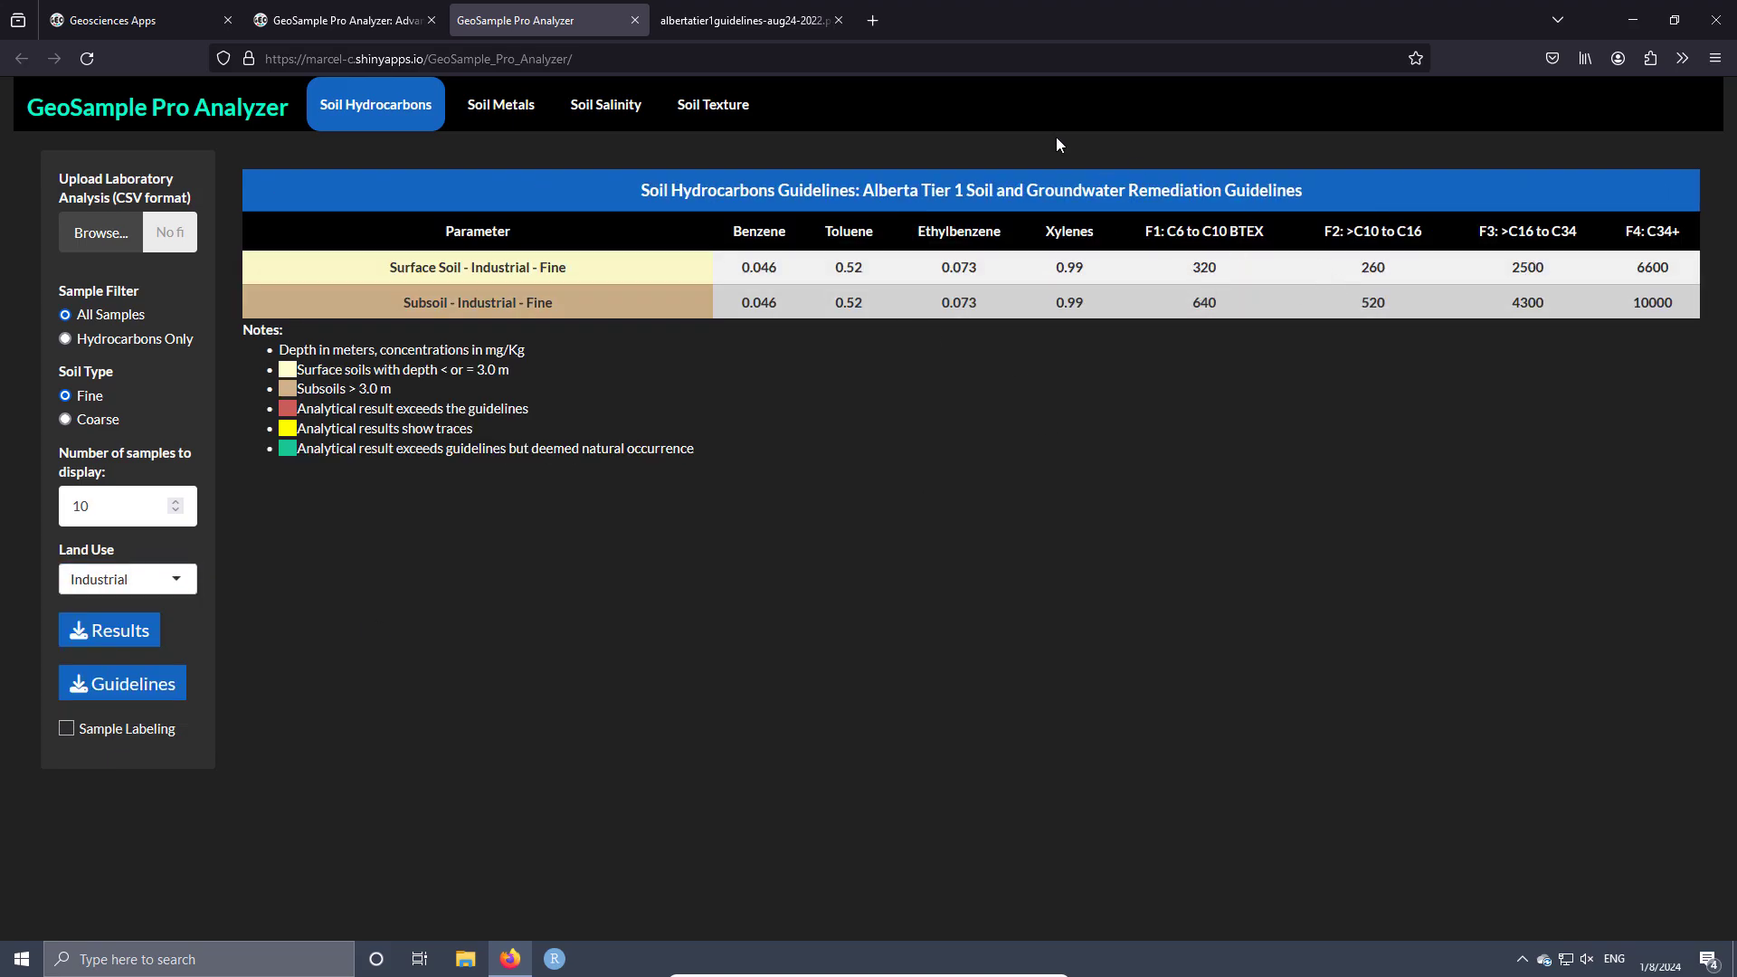
click(751, 21)
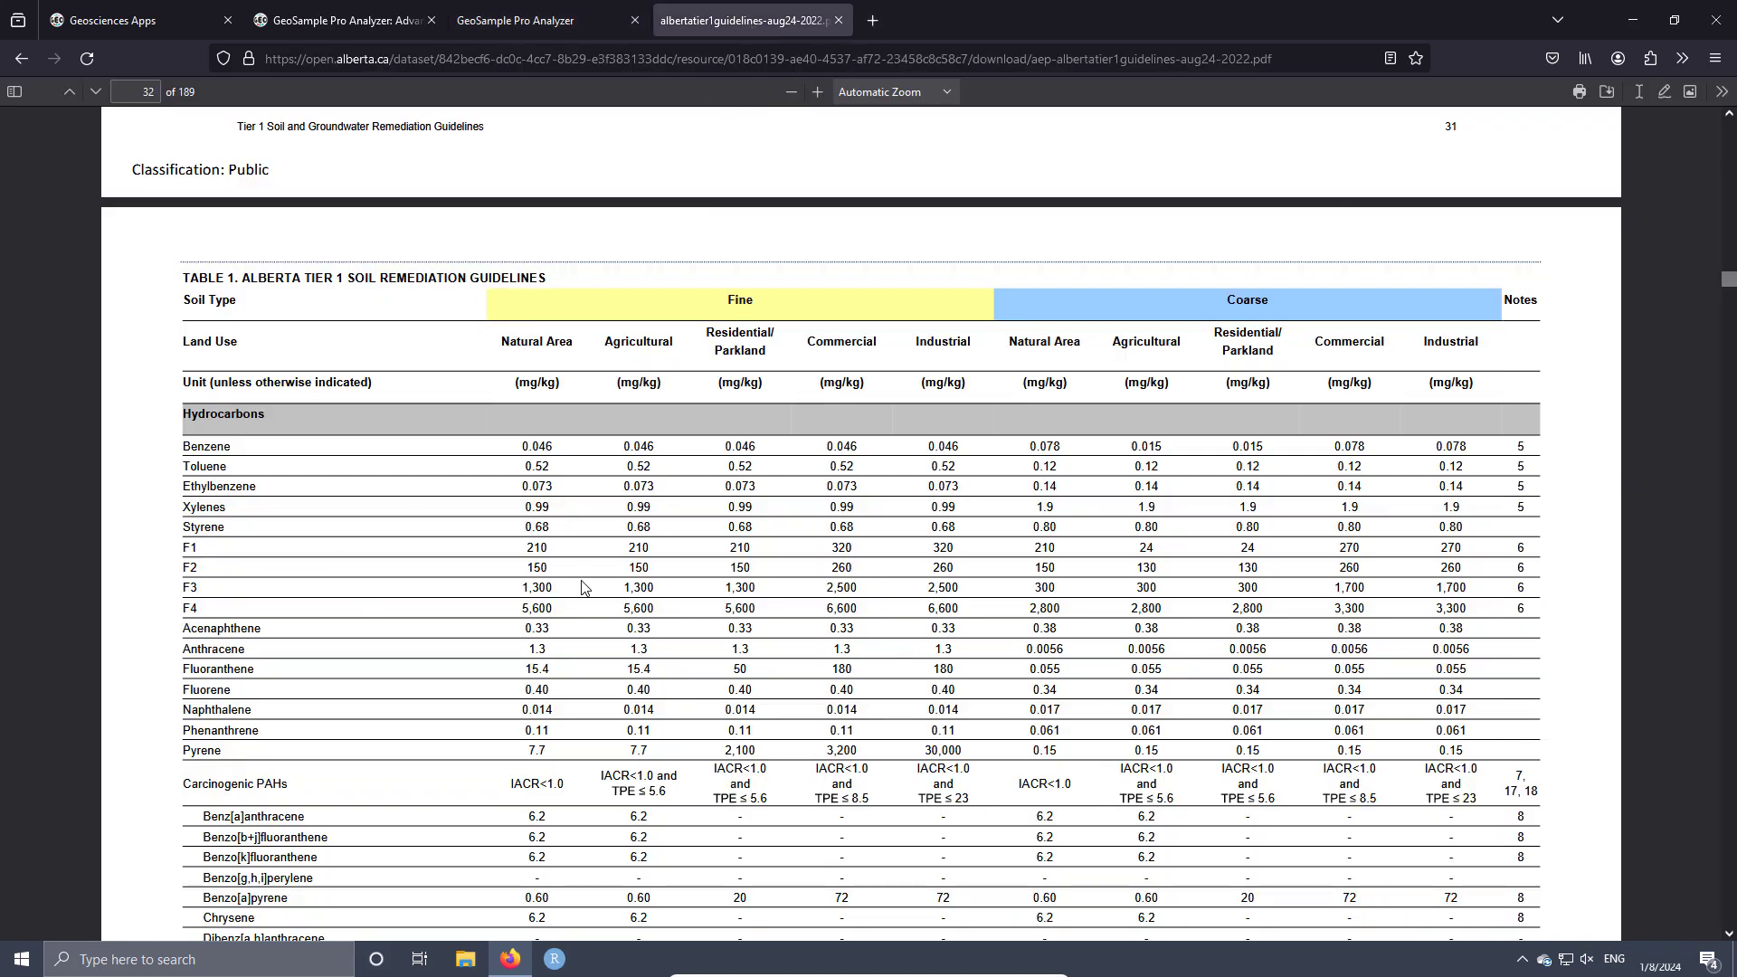
click(528, 25)
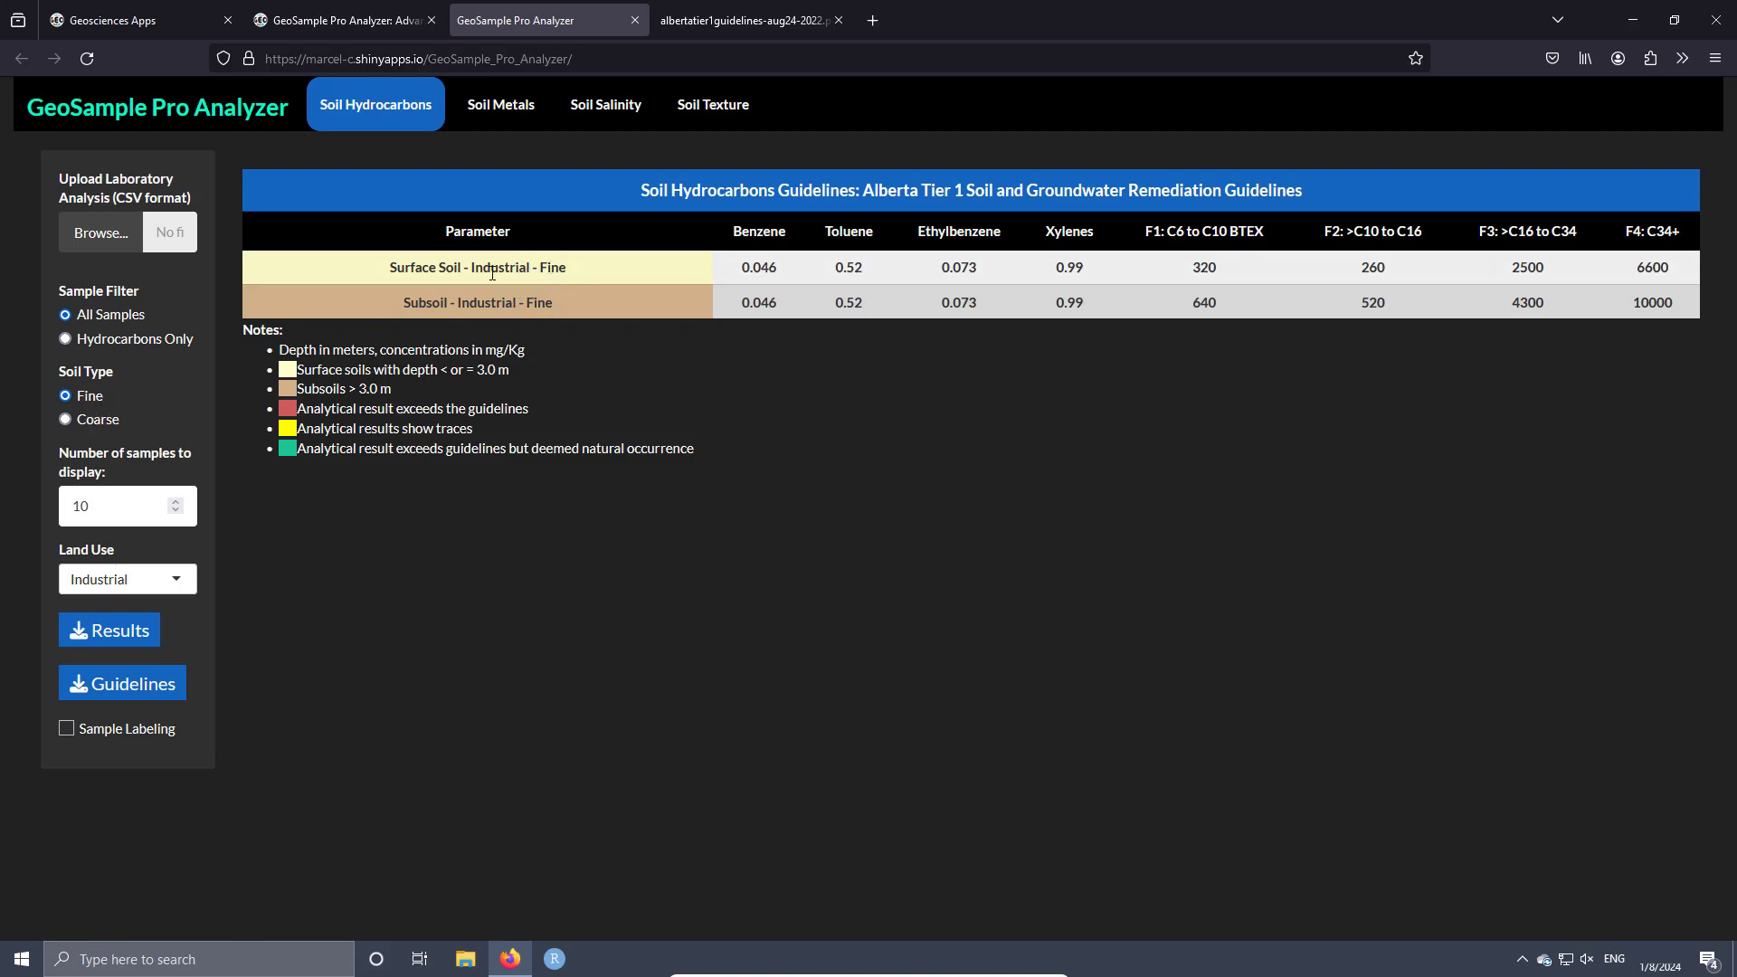
- Show the hydrocarbons guidelines for Residential/Parkland land use and coarse soil
click(139, 580)
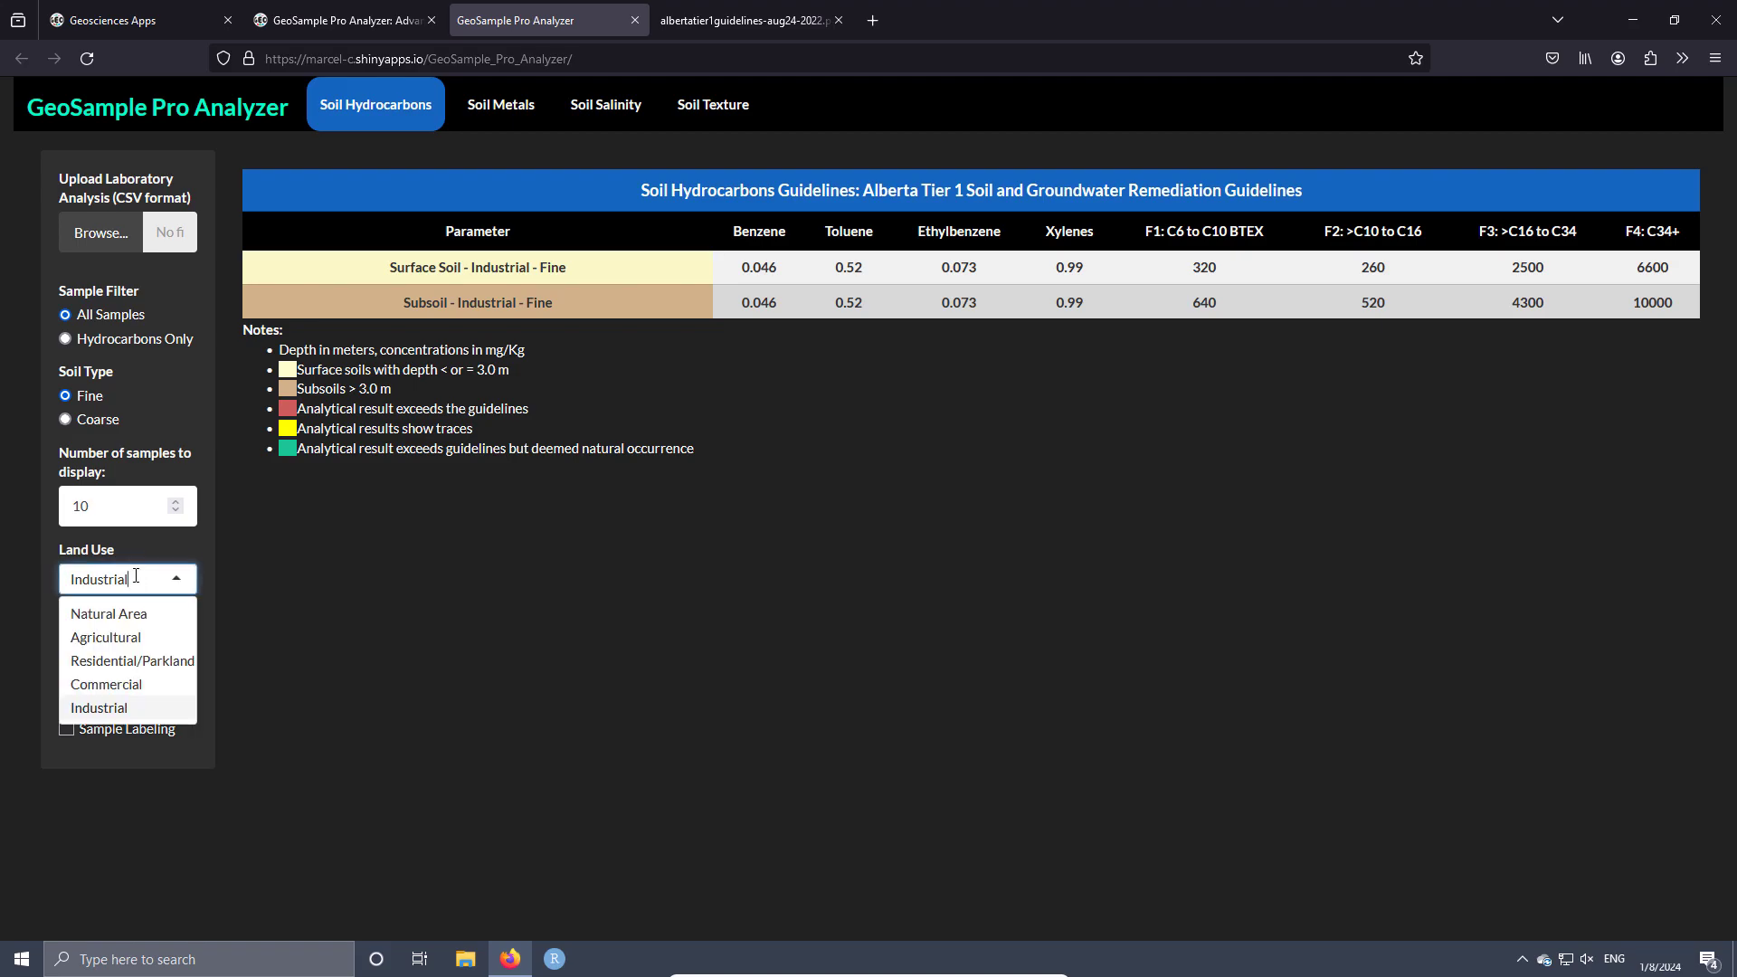
click(113, 662)
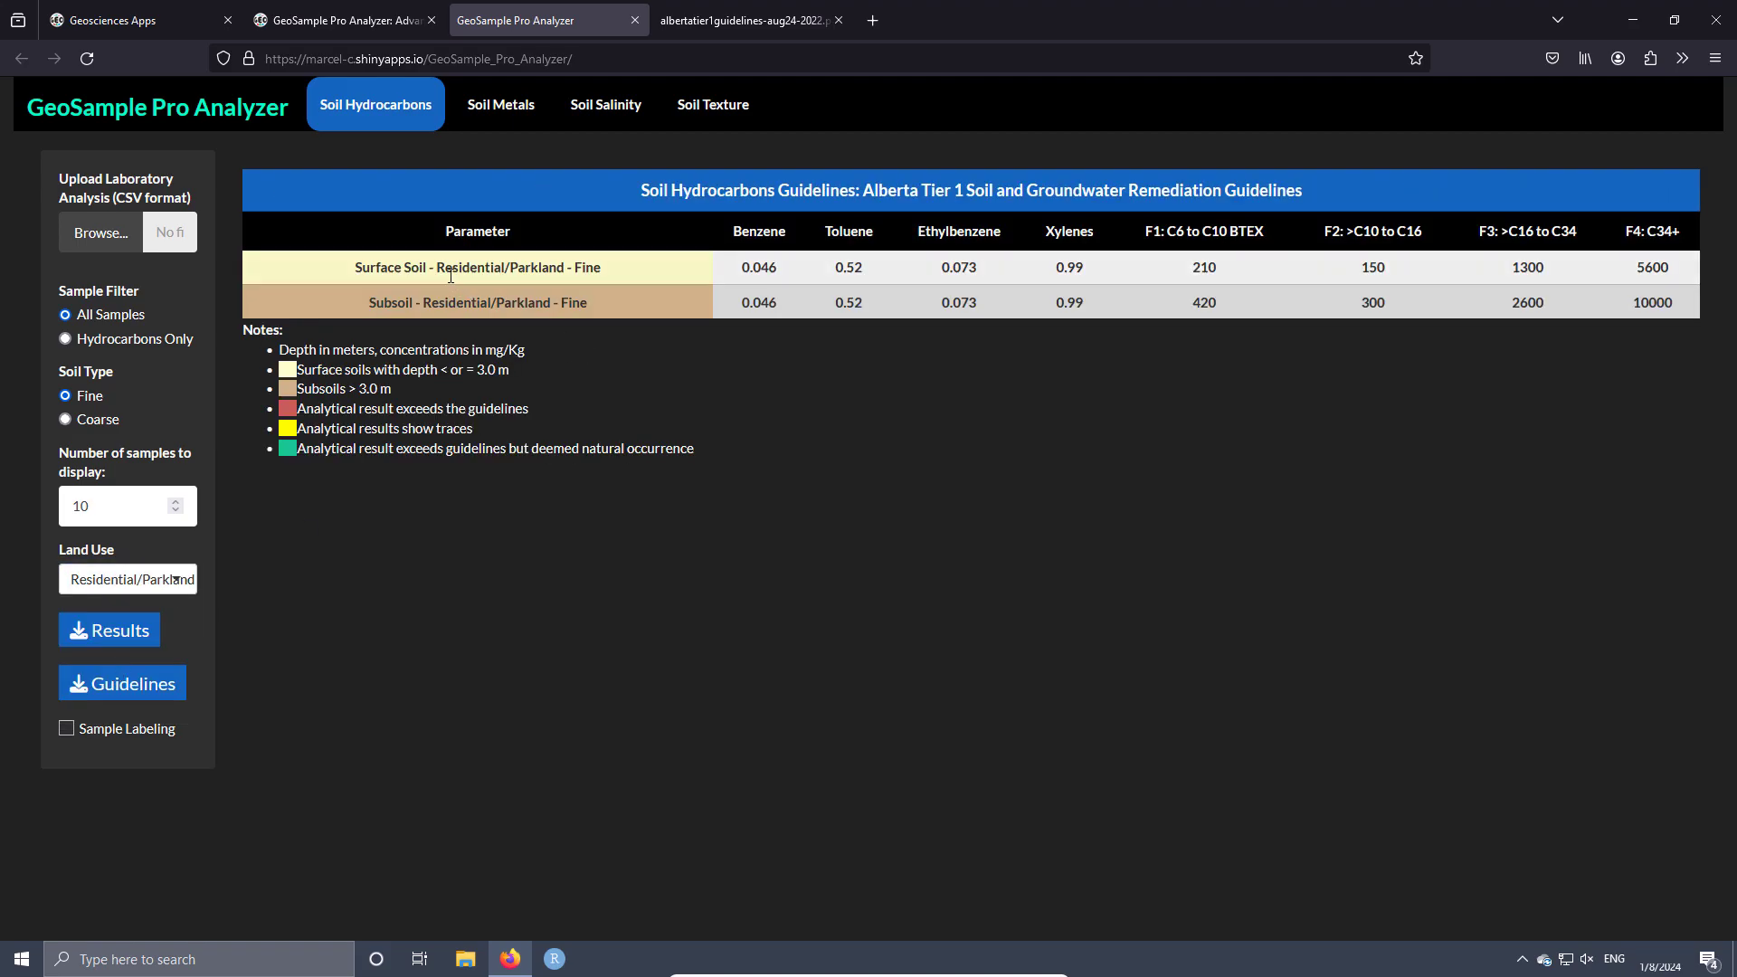
click(77, 427)
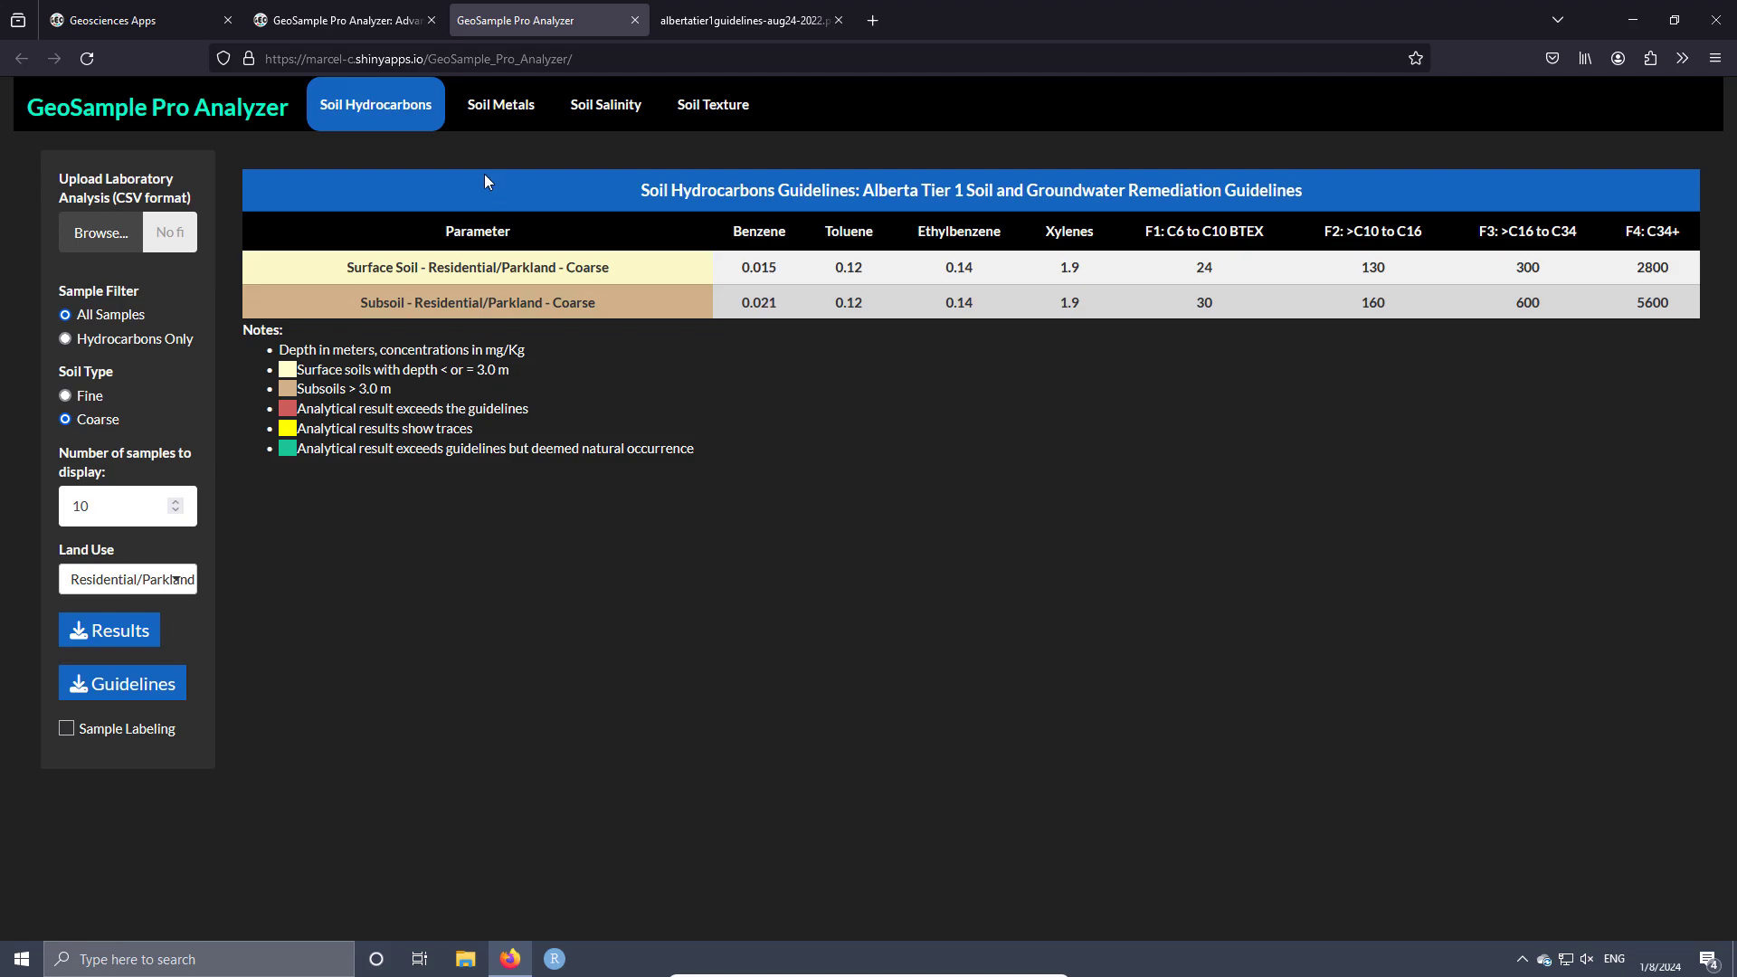
- Examine the Soil Metals and Soil Salinity guidelines, including the salinity land use options, ending on Soil Metals
click(503, 113)
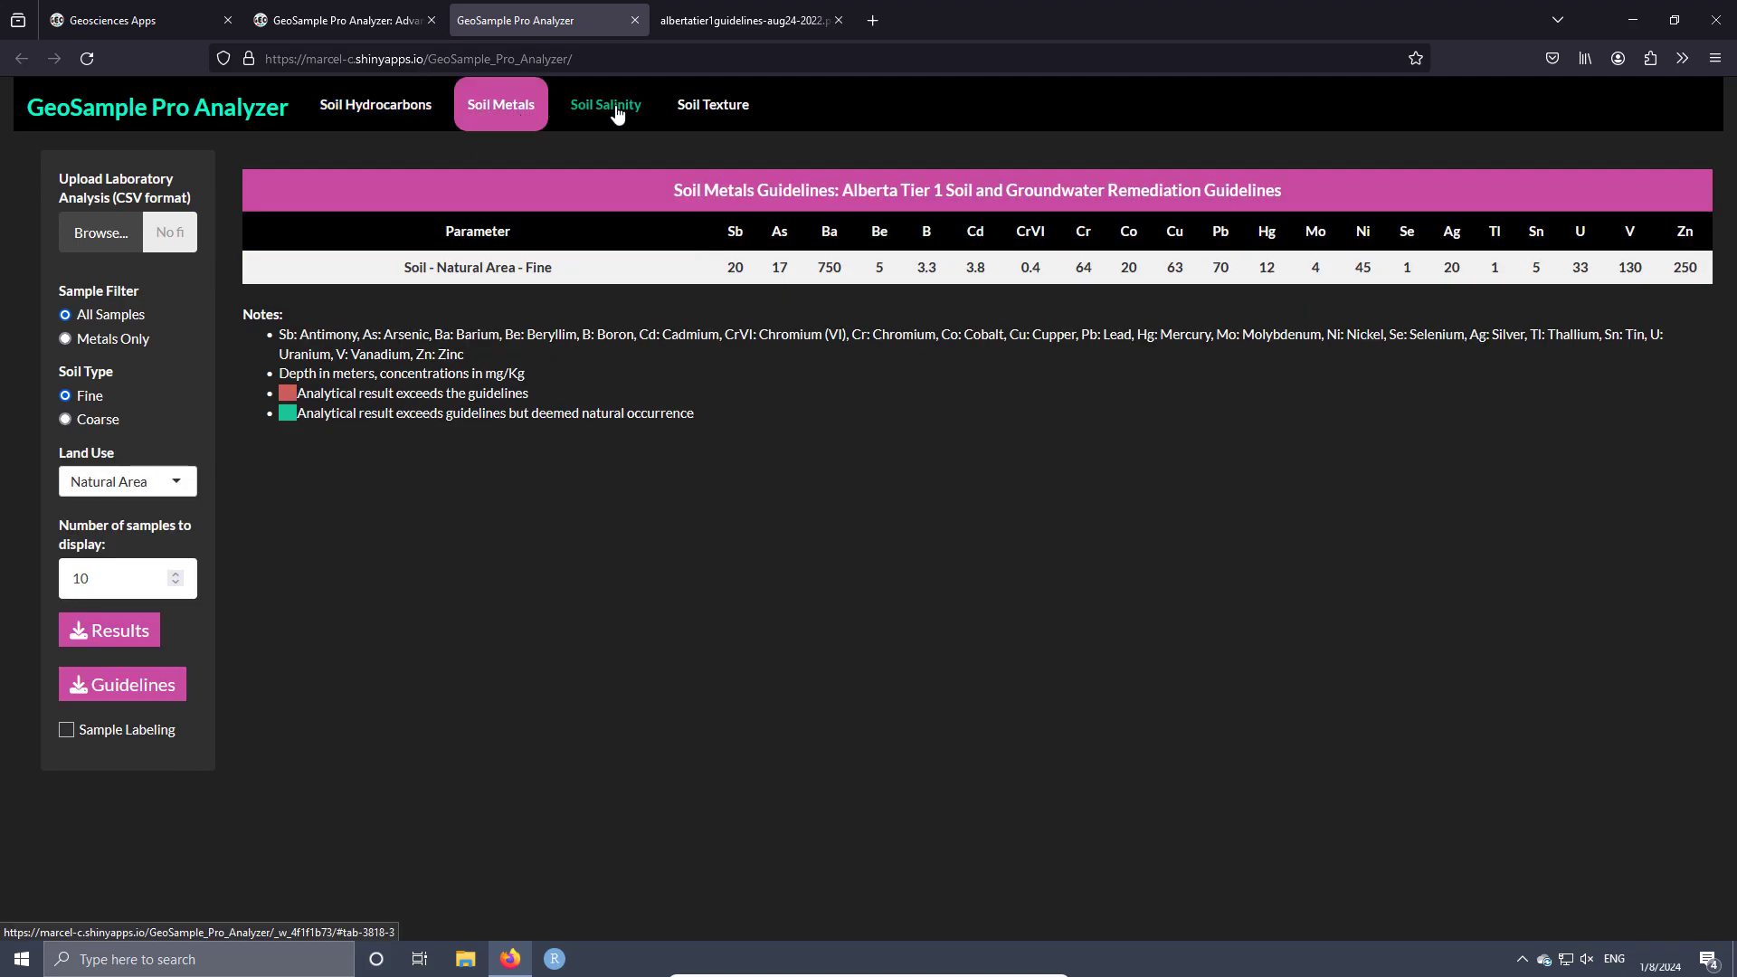
click(616, 114)
click(501, 108)
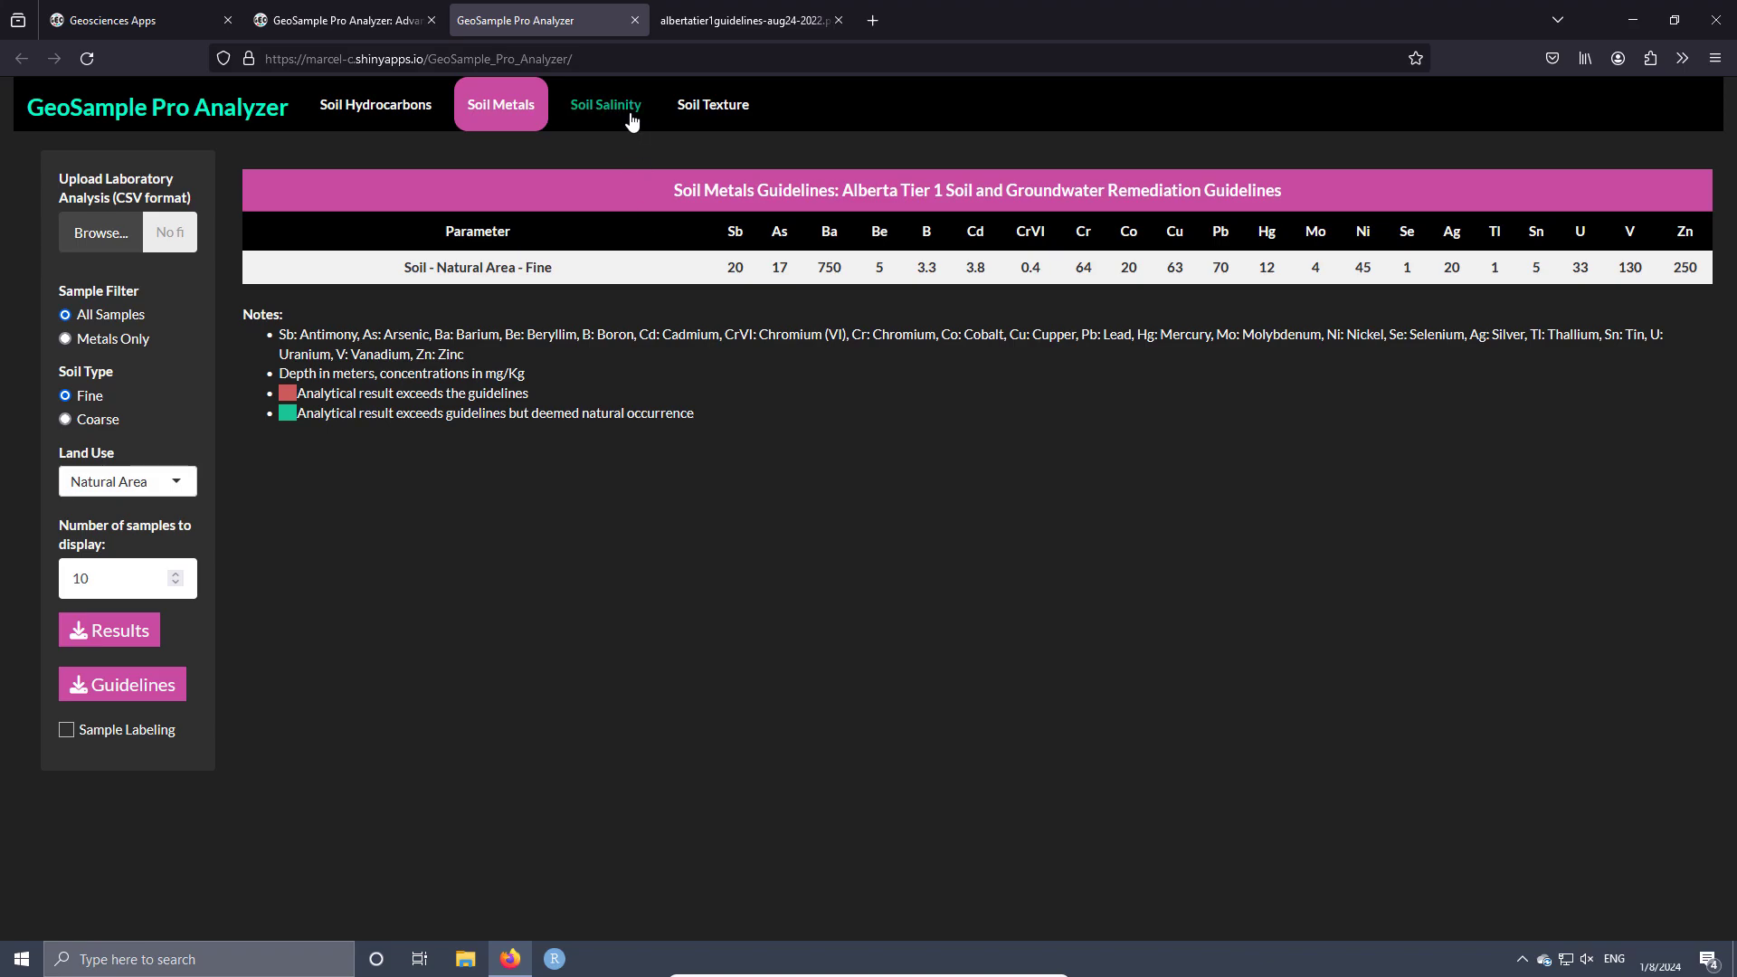
click(604, 107)
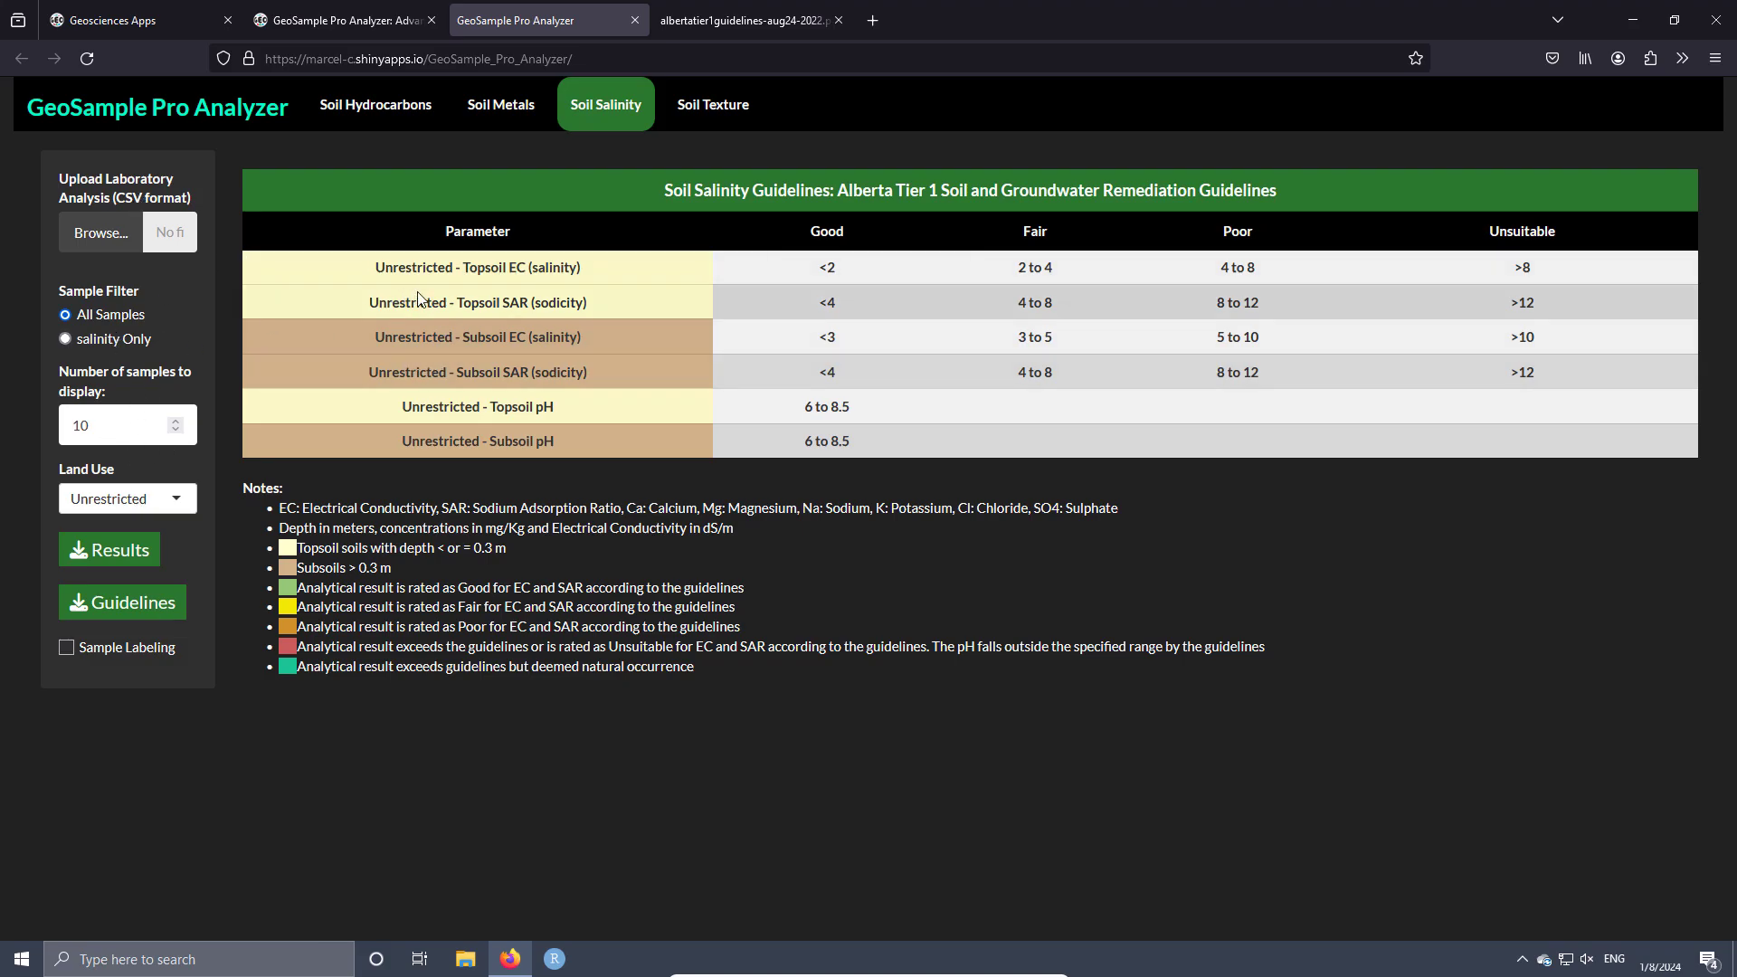
click(117, 495)
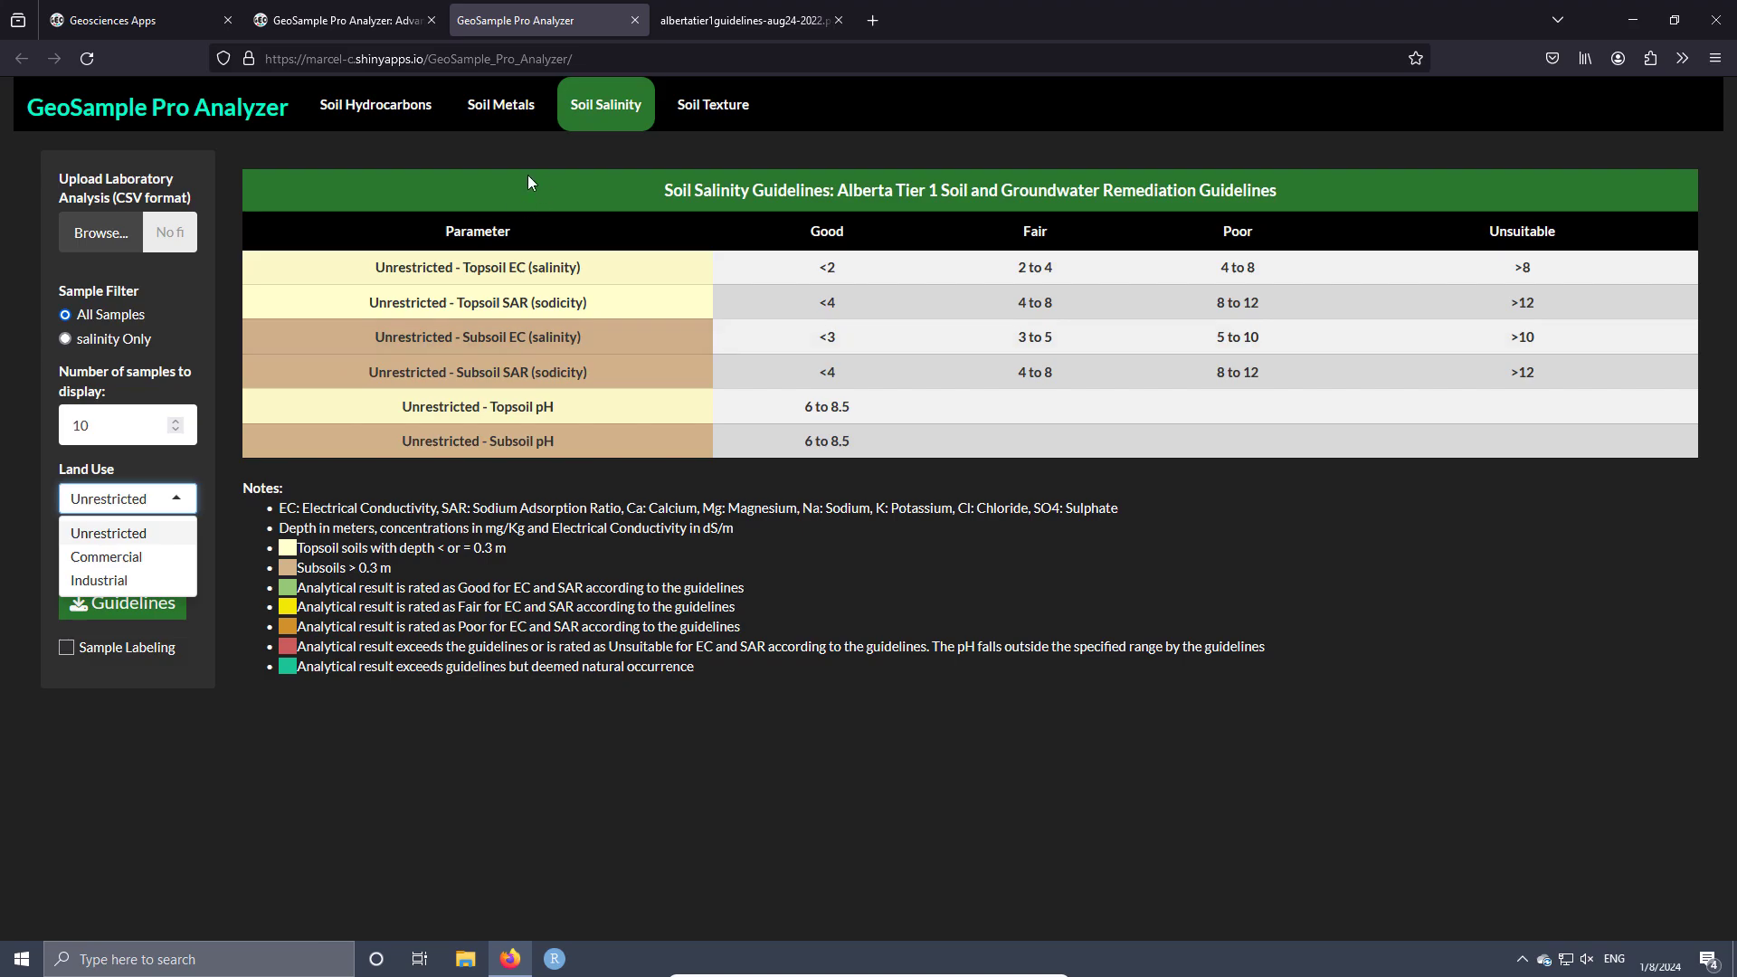
click(498, 106)
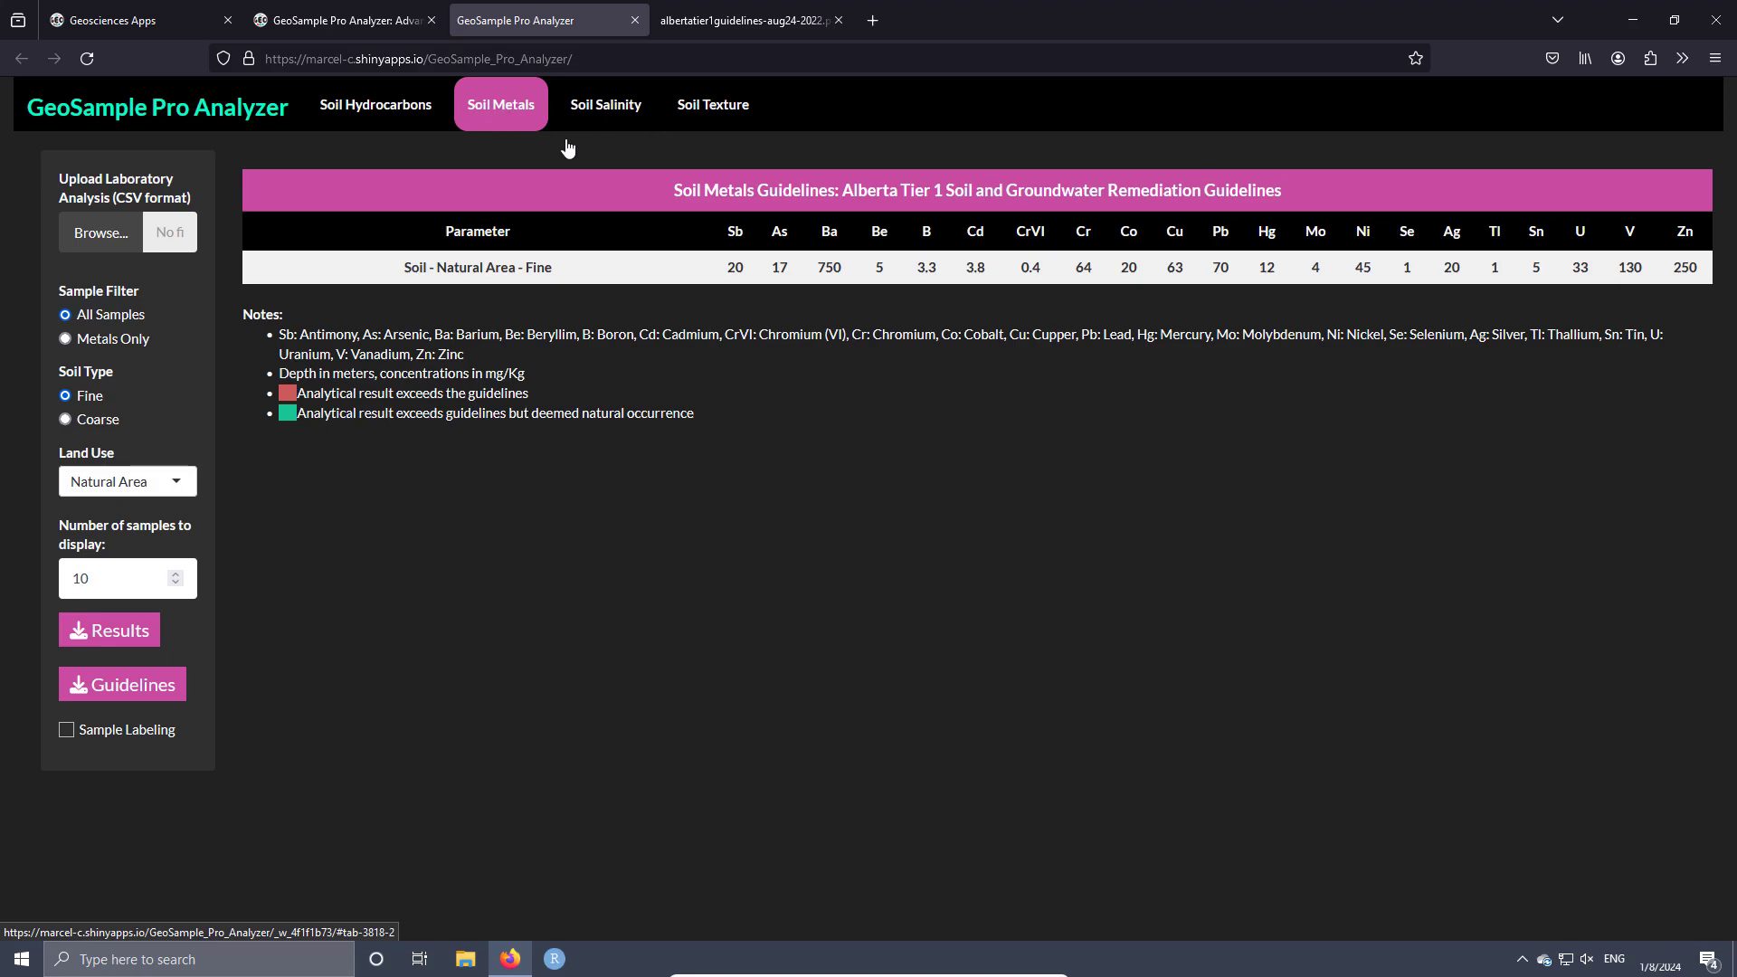
- Return to Soil Hydrocarbons and set the soil type to Fine and the land use to Natural Area
click(365, 105)
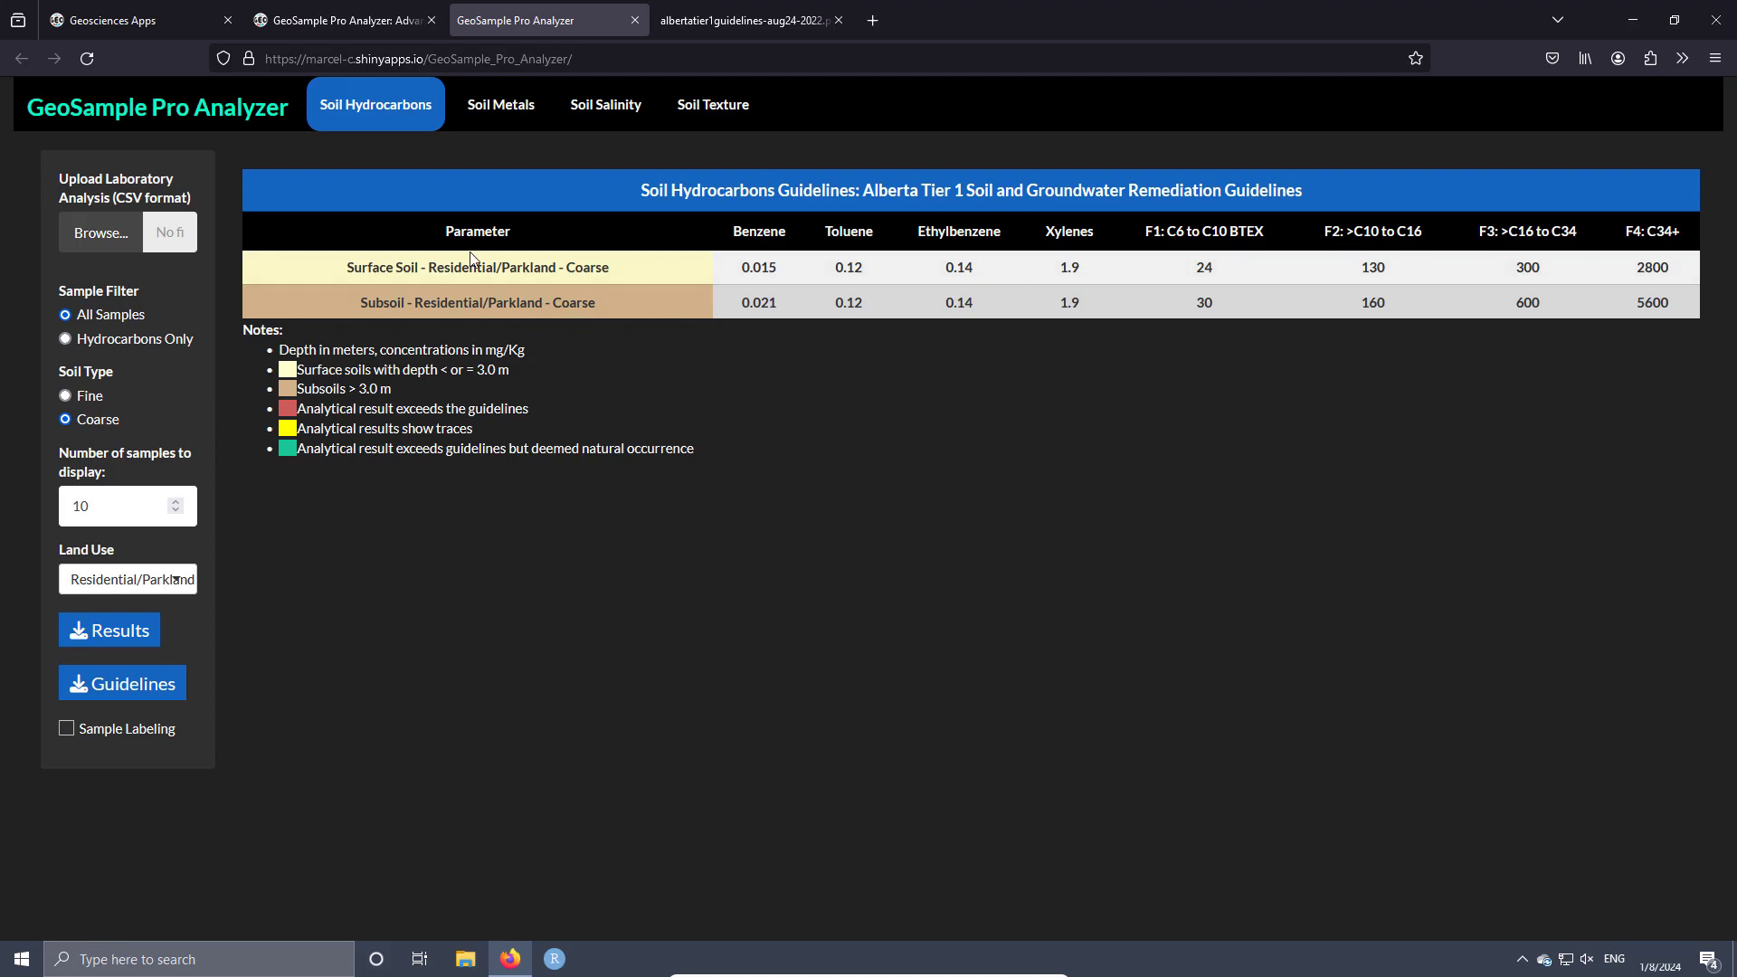
click(83, 404)
click(109, 584)
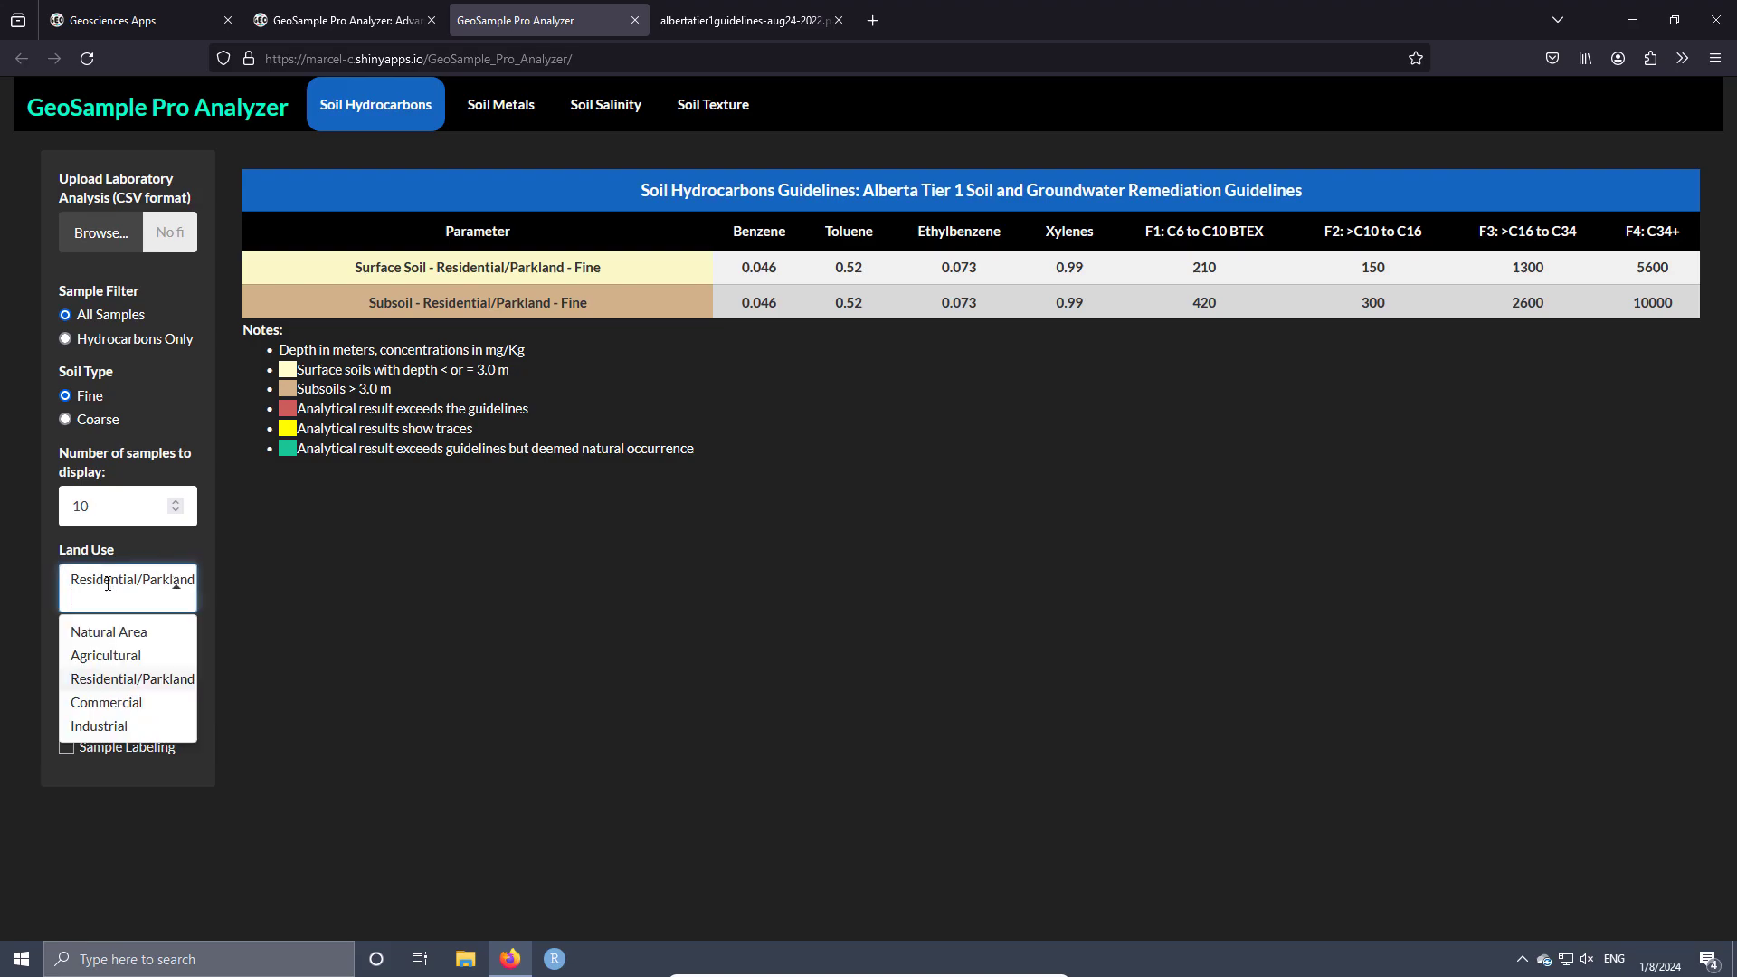
click(116, 633)
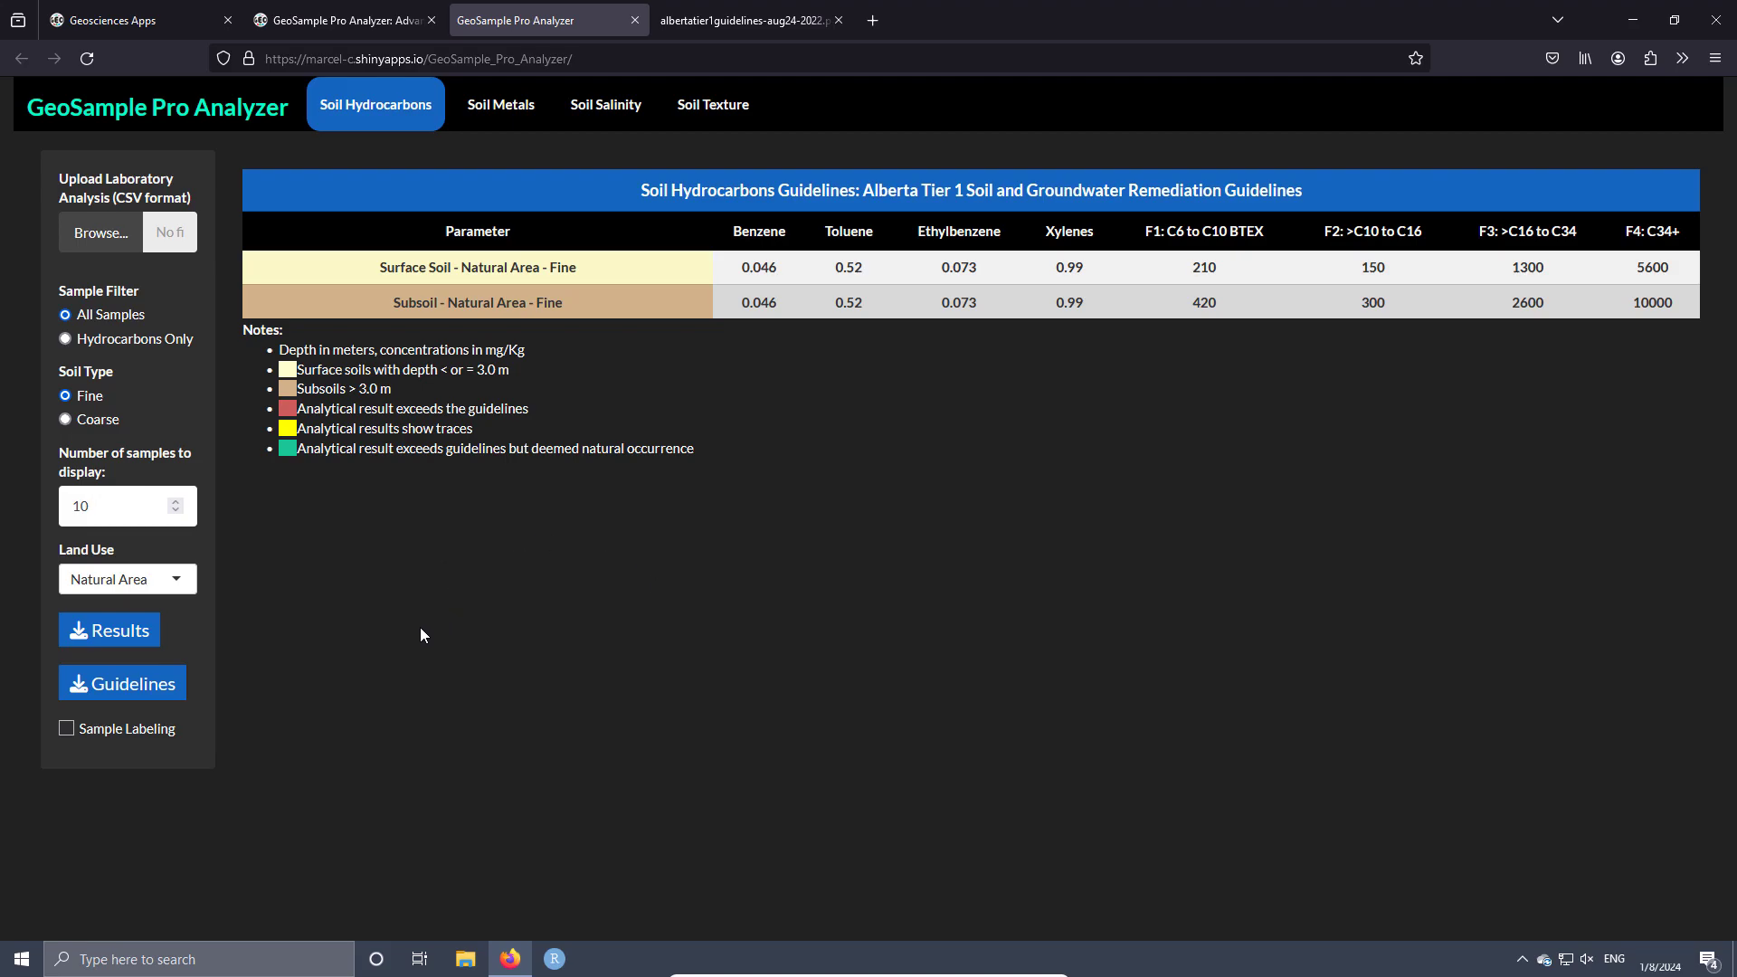
- Download the hydrocarbons guidelines table as an image, view it in Photos, and close the viewer
click(145, 685)
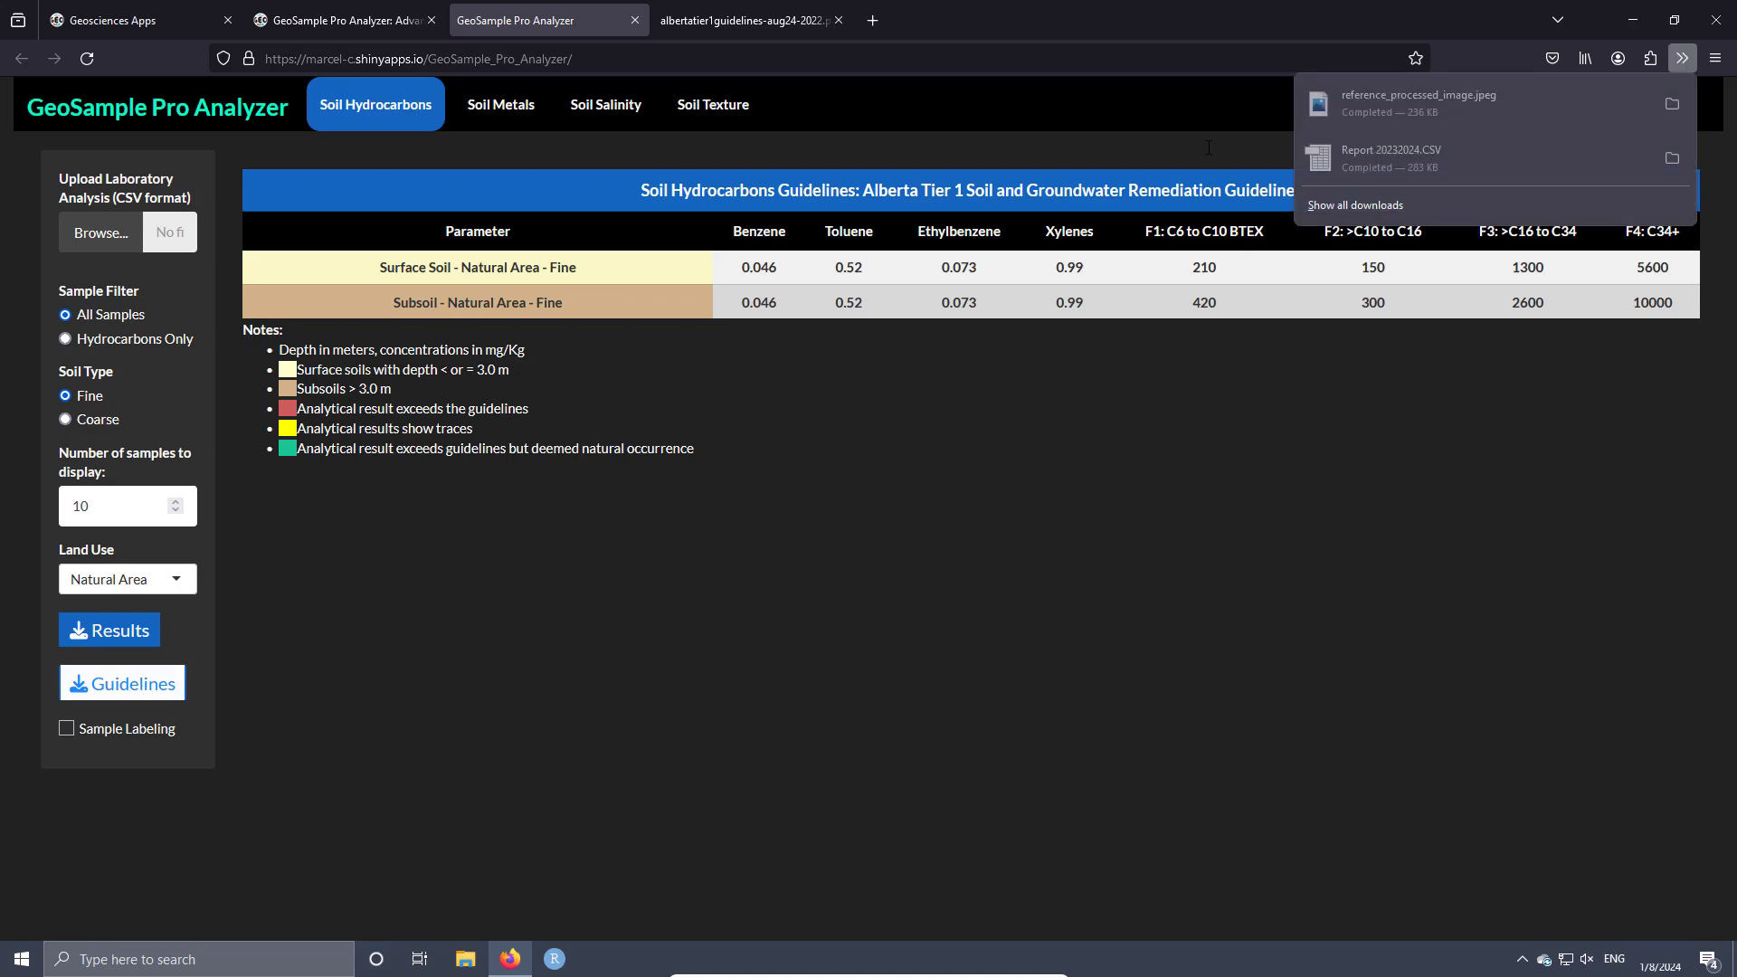
click(1400, 105)
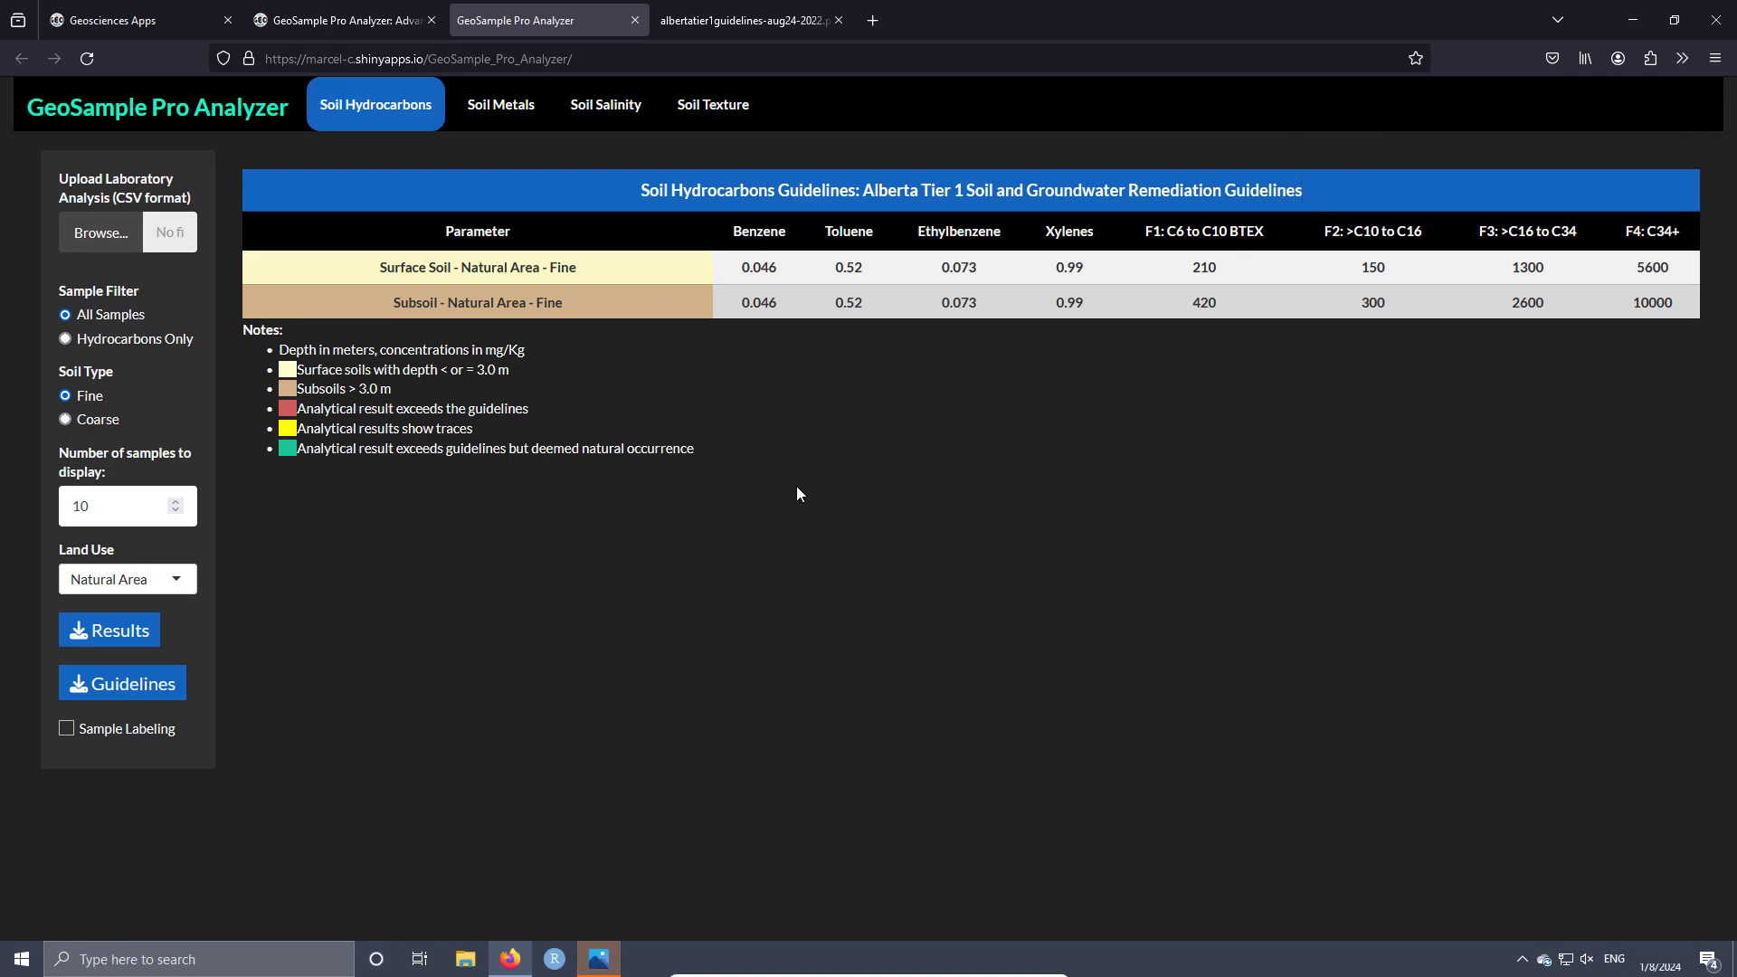
click(617, 967)
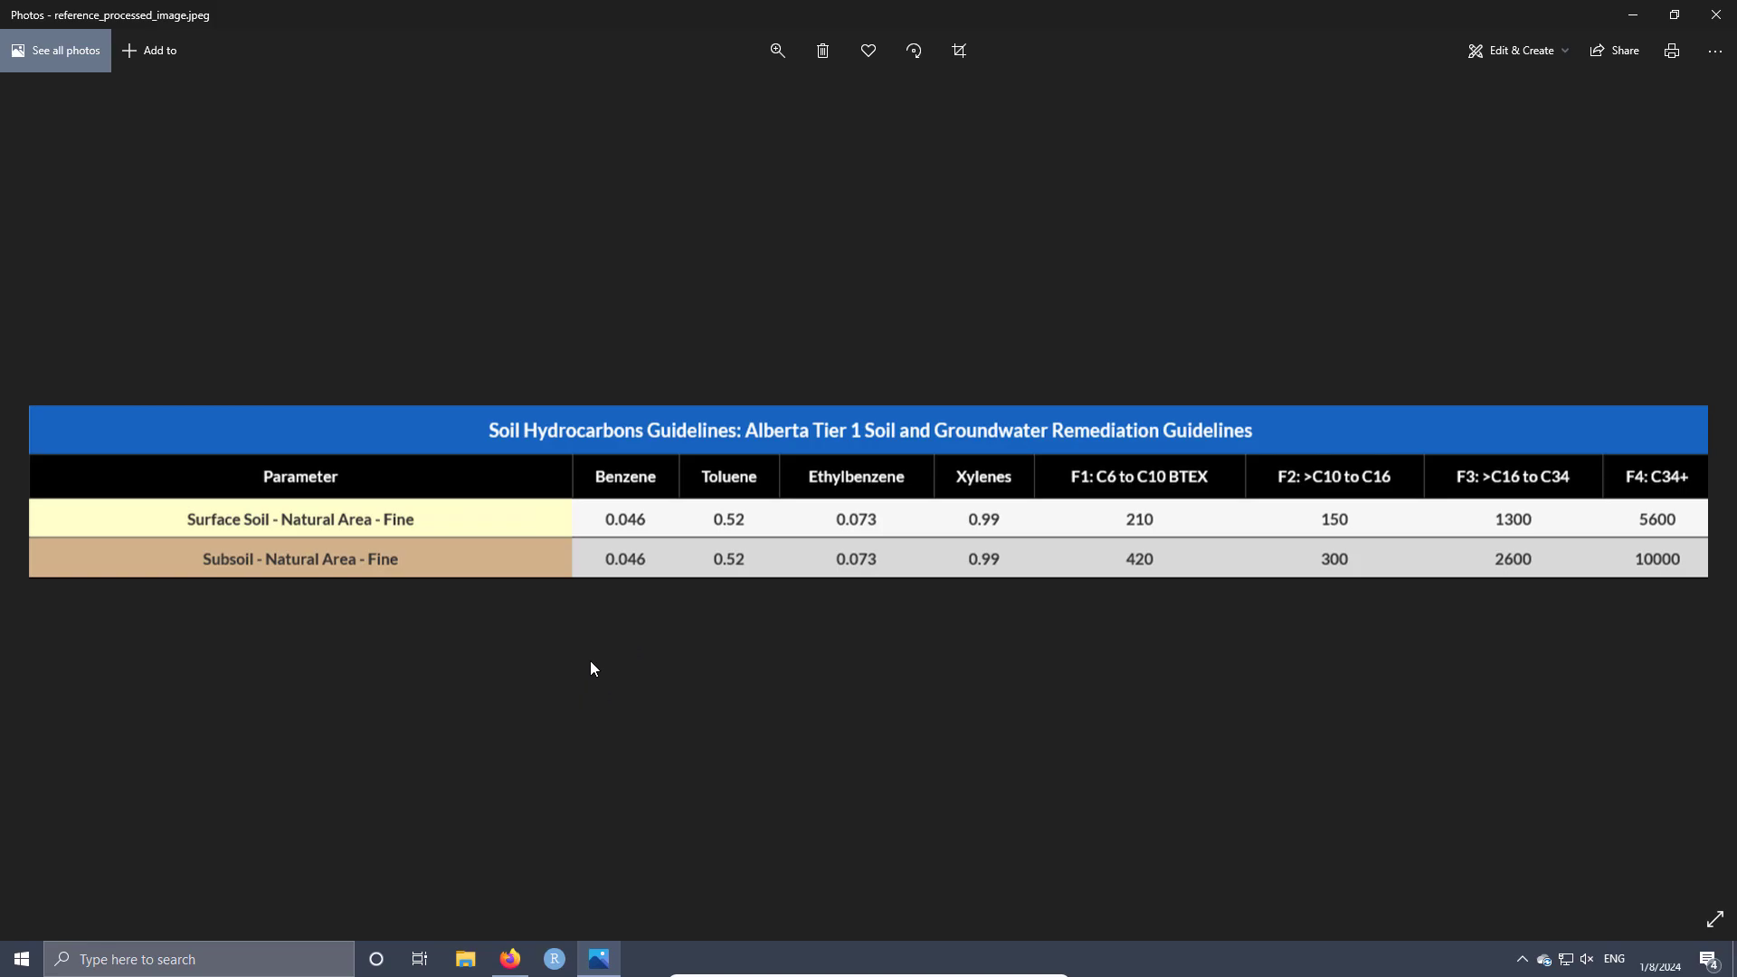
click(1716, 15)
- Upload the laboratory analysis file Report 20232024.csv from the shiny app folder
click(86, 237)
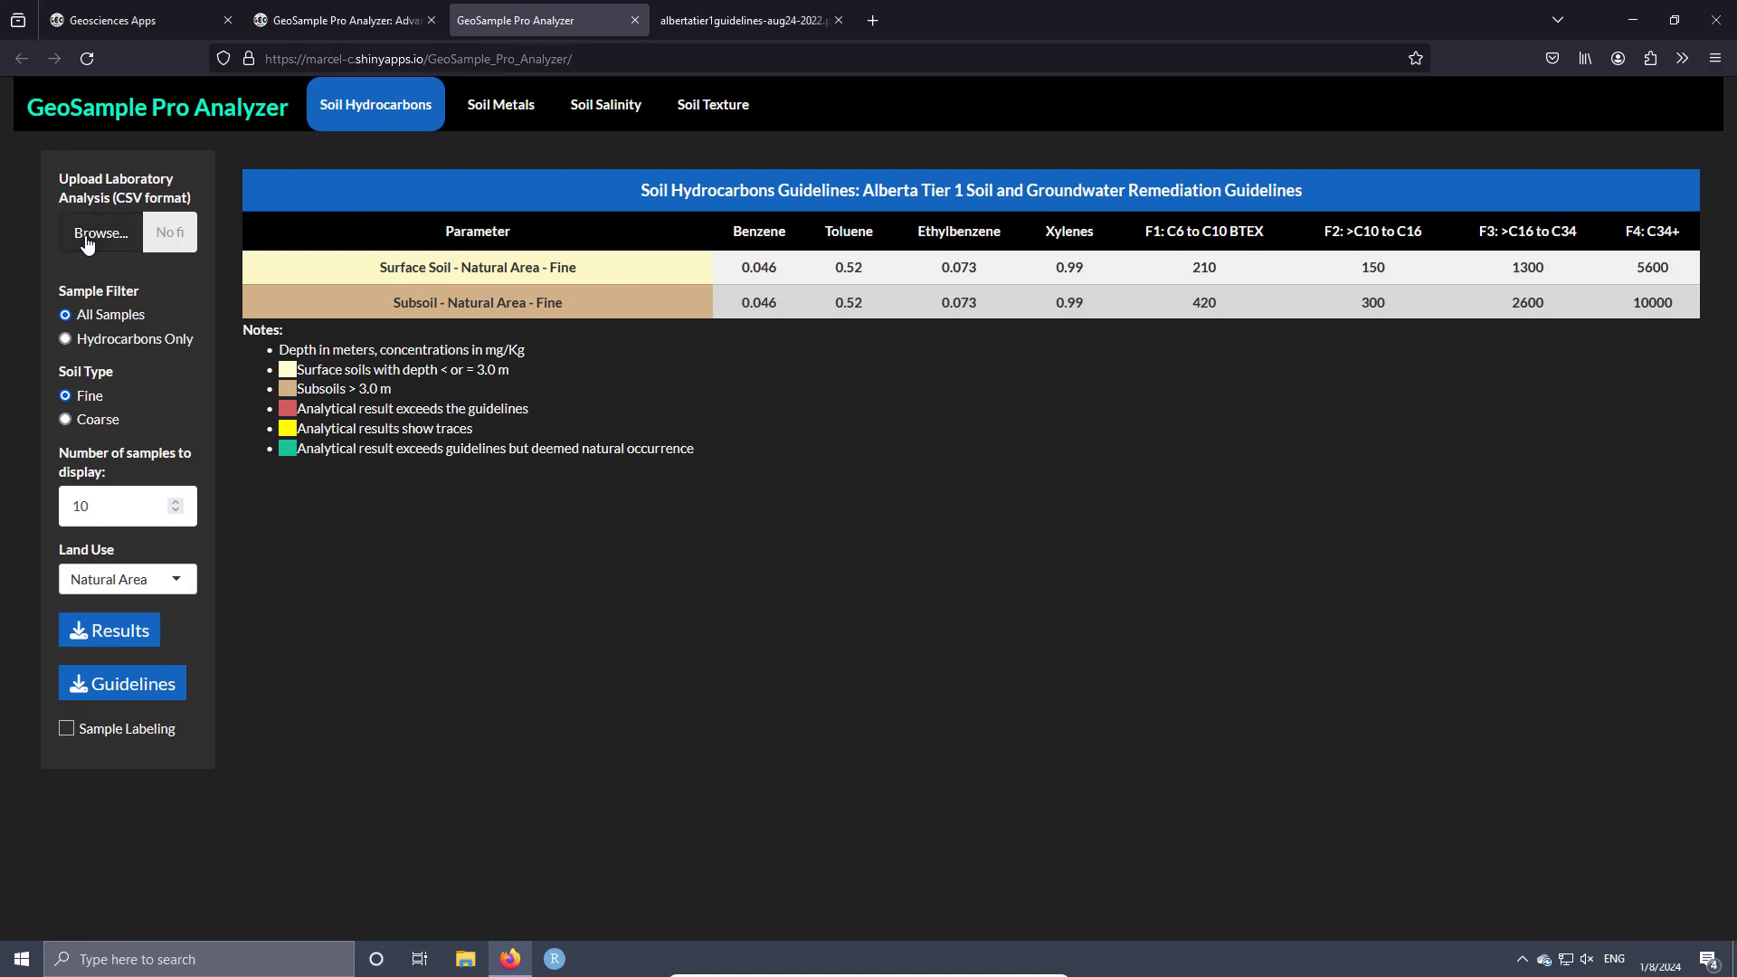
click(244, 132)
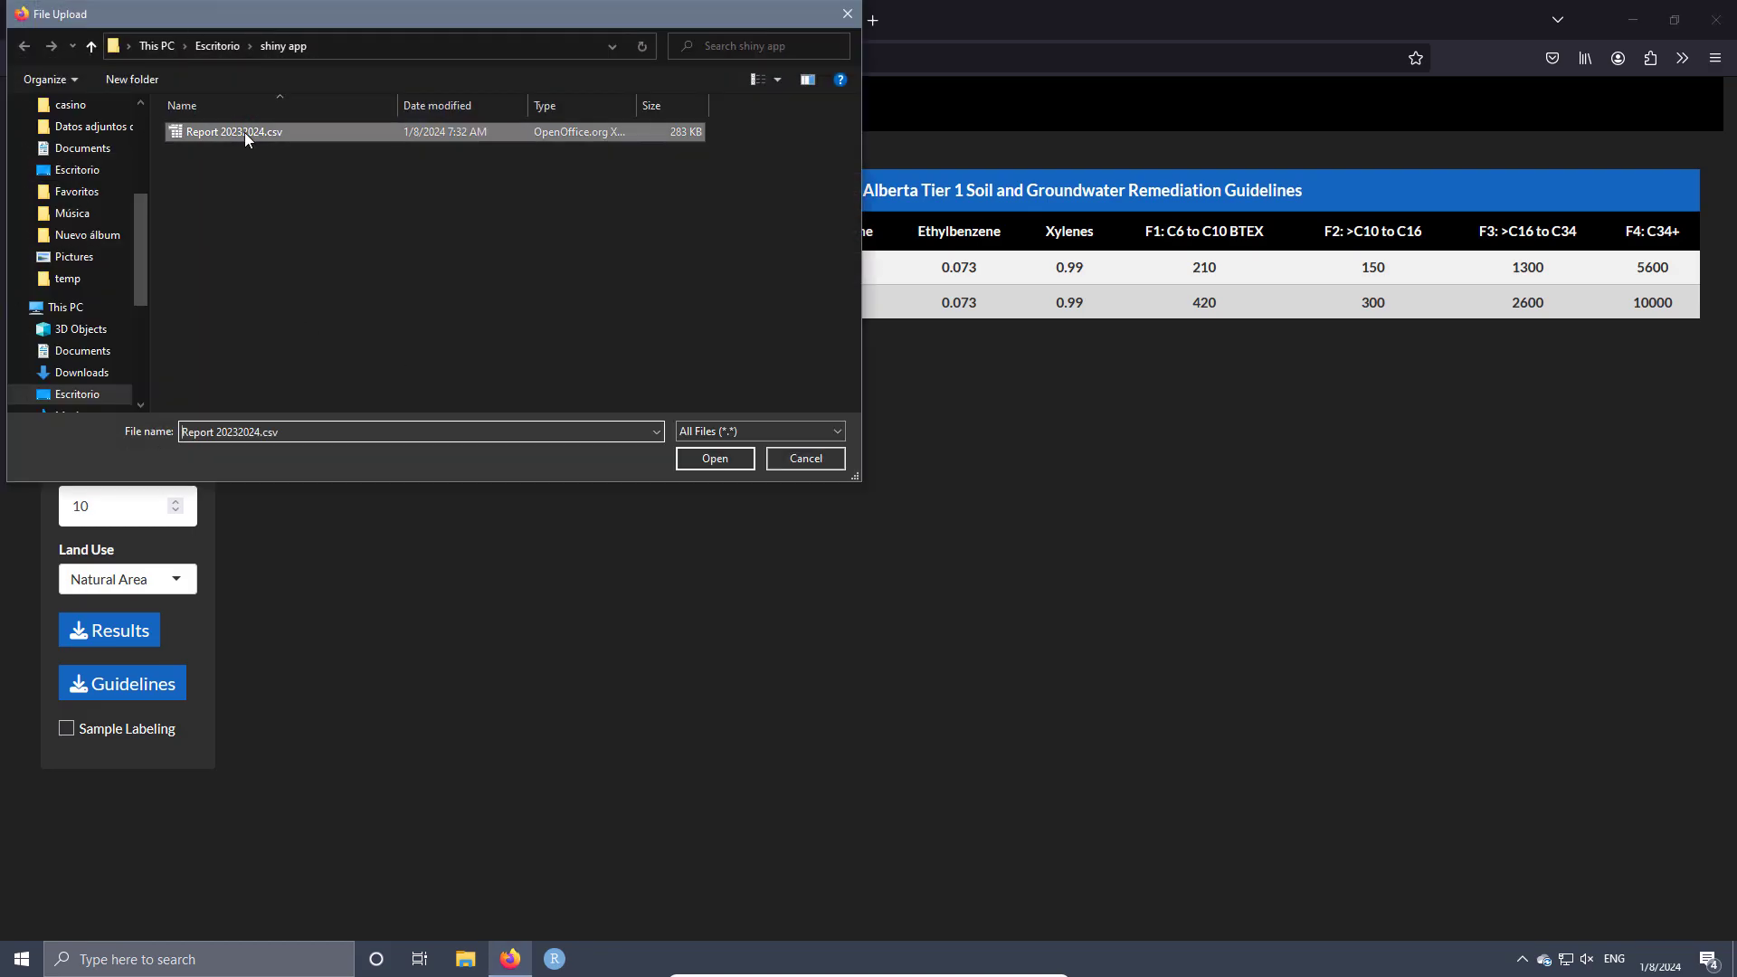
click(693, 459)
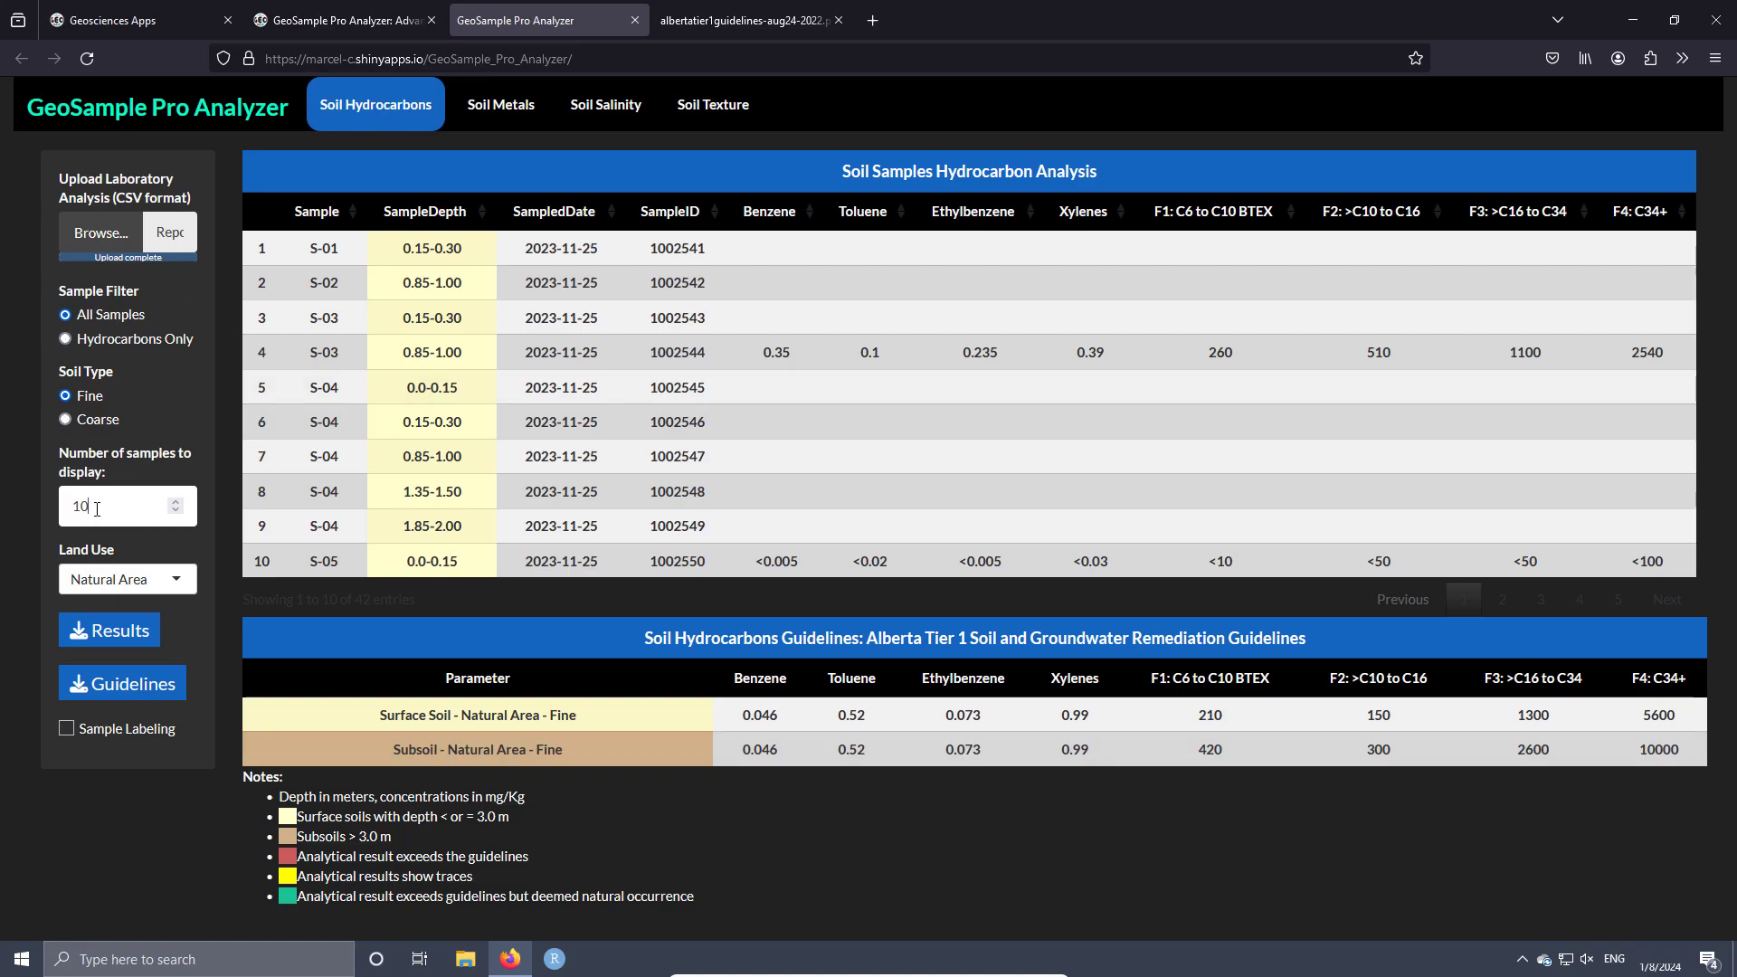
- Set the number of samples to display to 100 and review the hydrocarbon analysis table through its last rows
drag(96, 509, 67, 507)
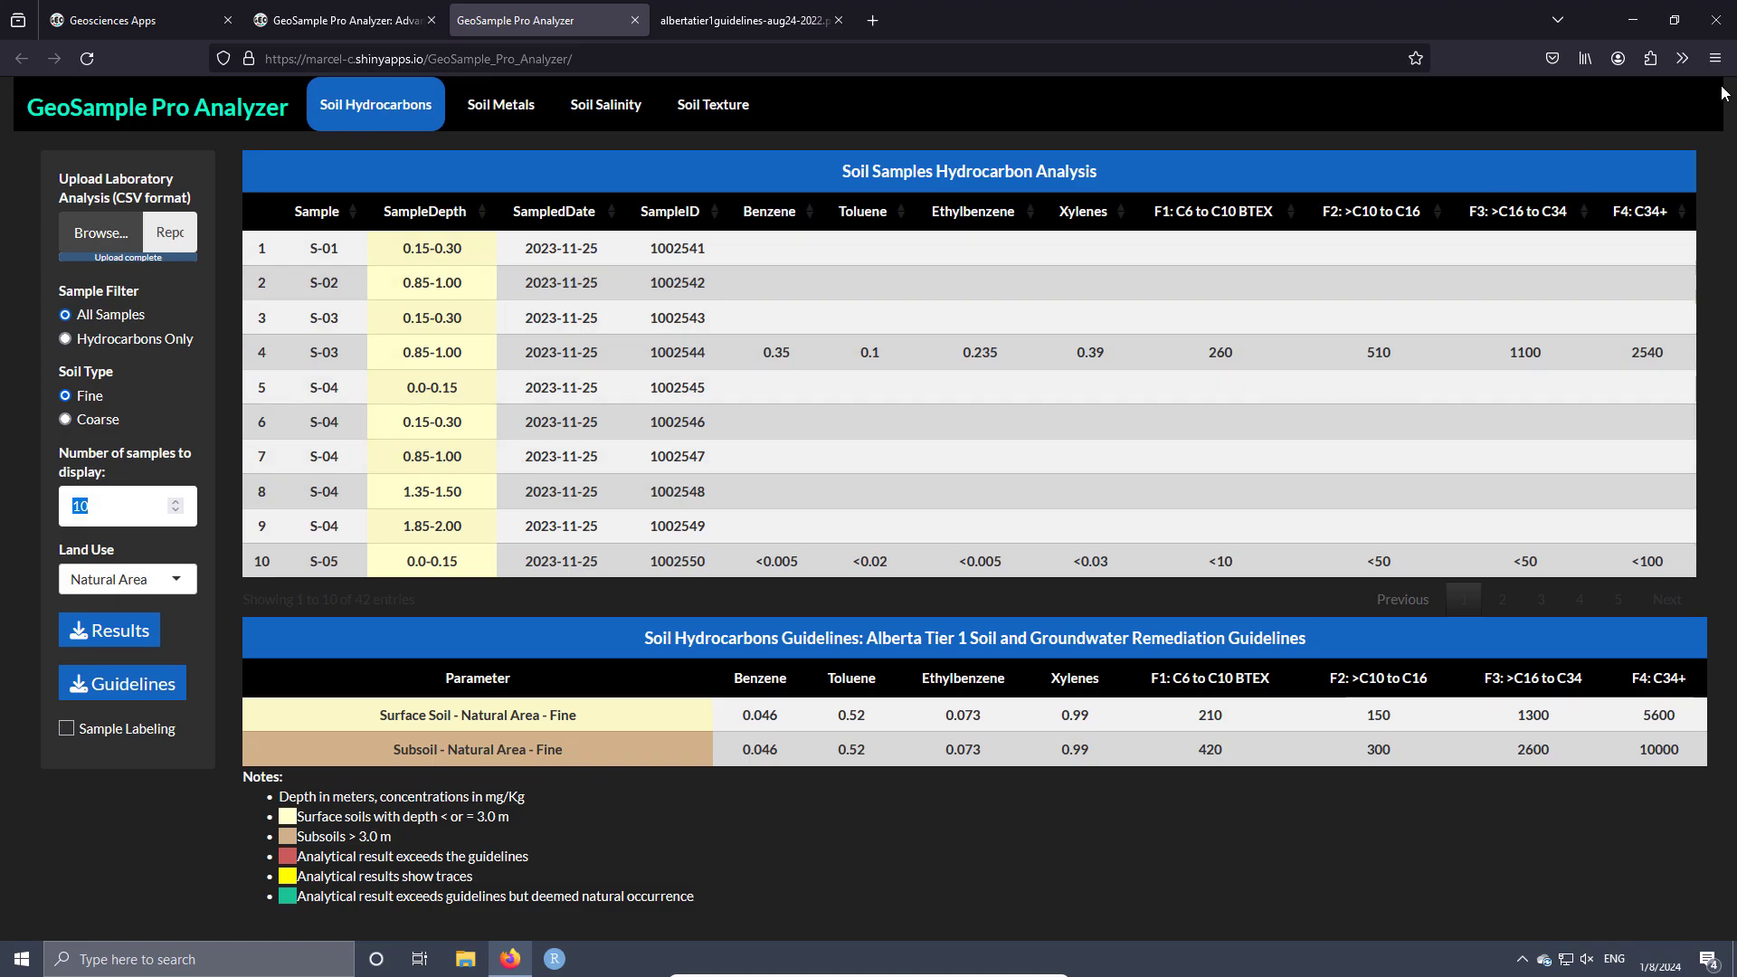
text(1)
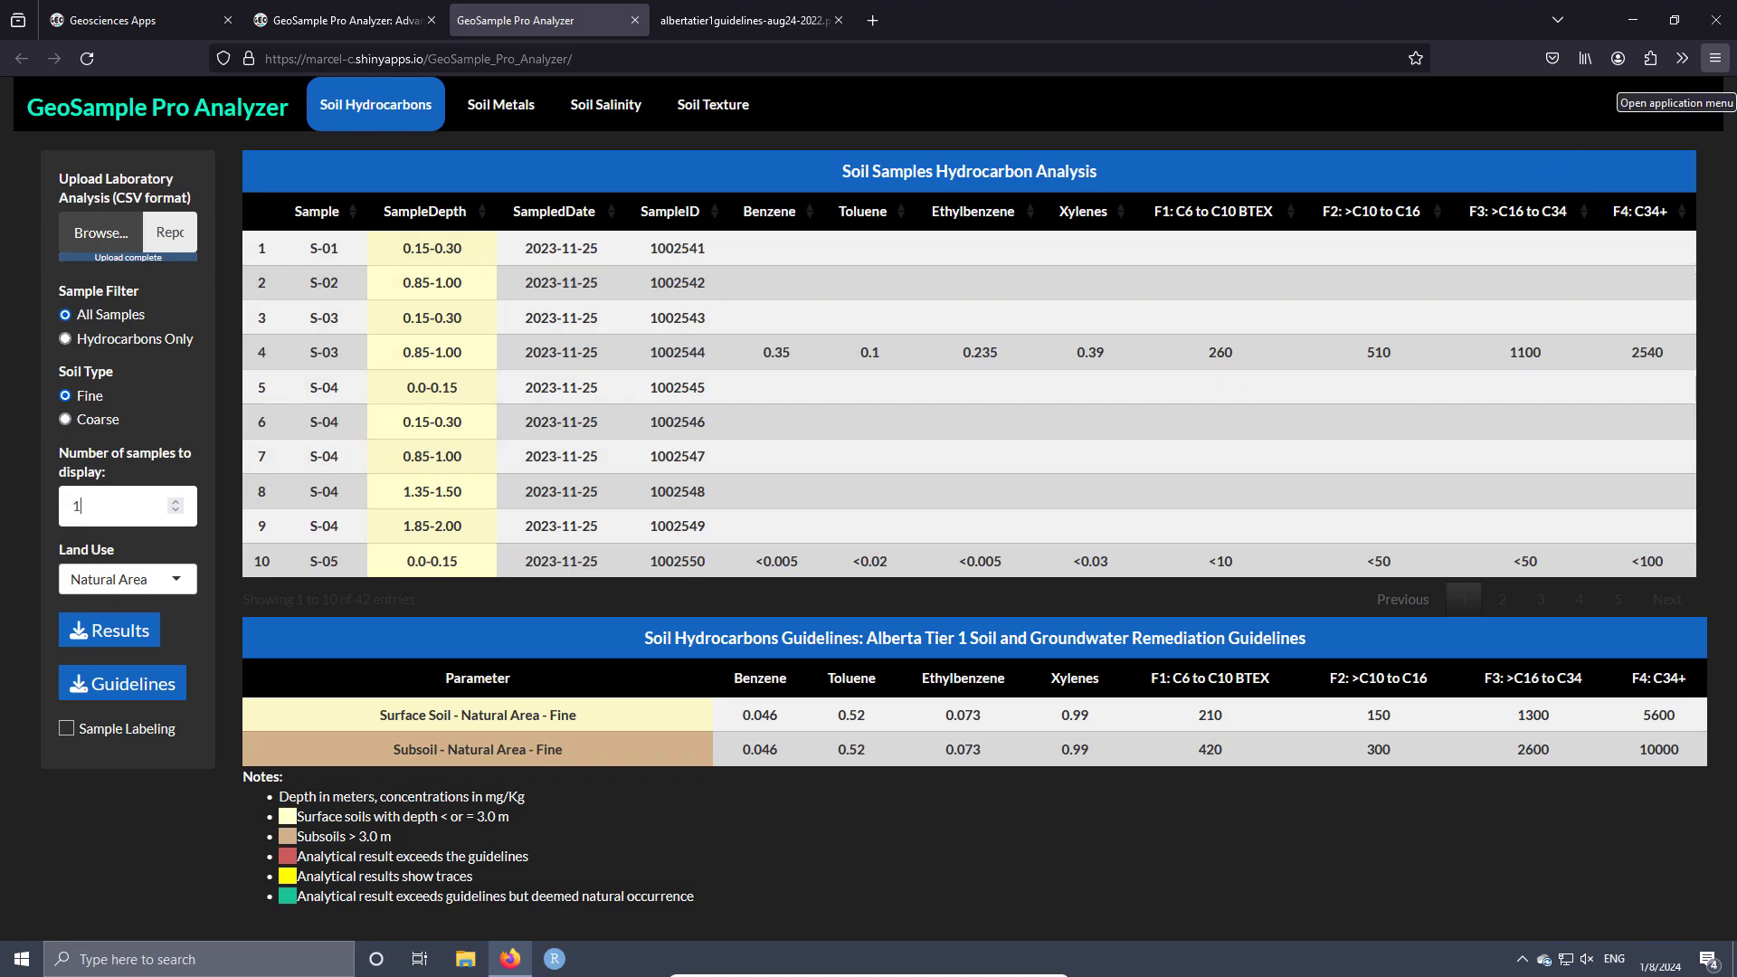
text(00)
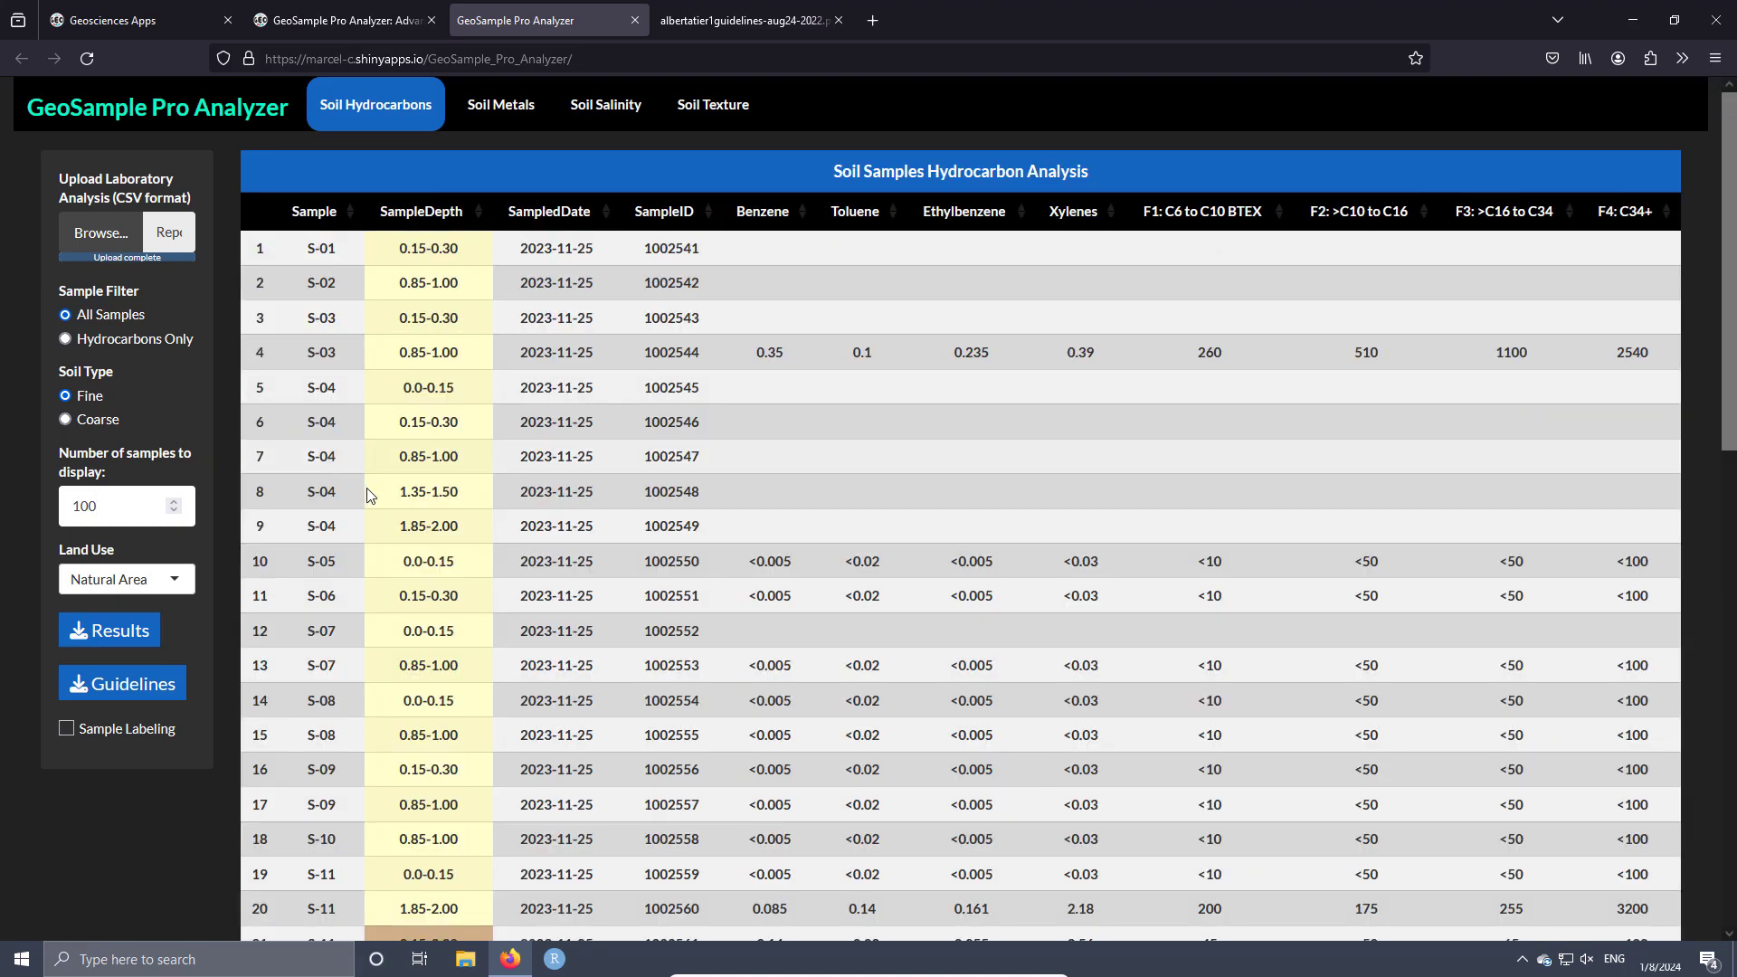
scroll(371, 470, down, 5)
scroll(379, 447, down, 7)
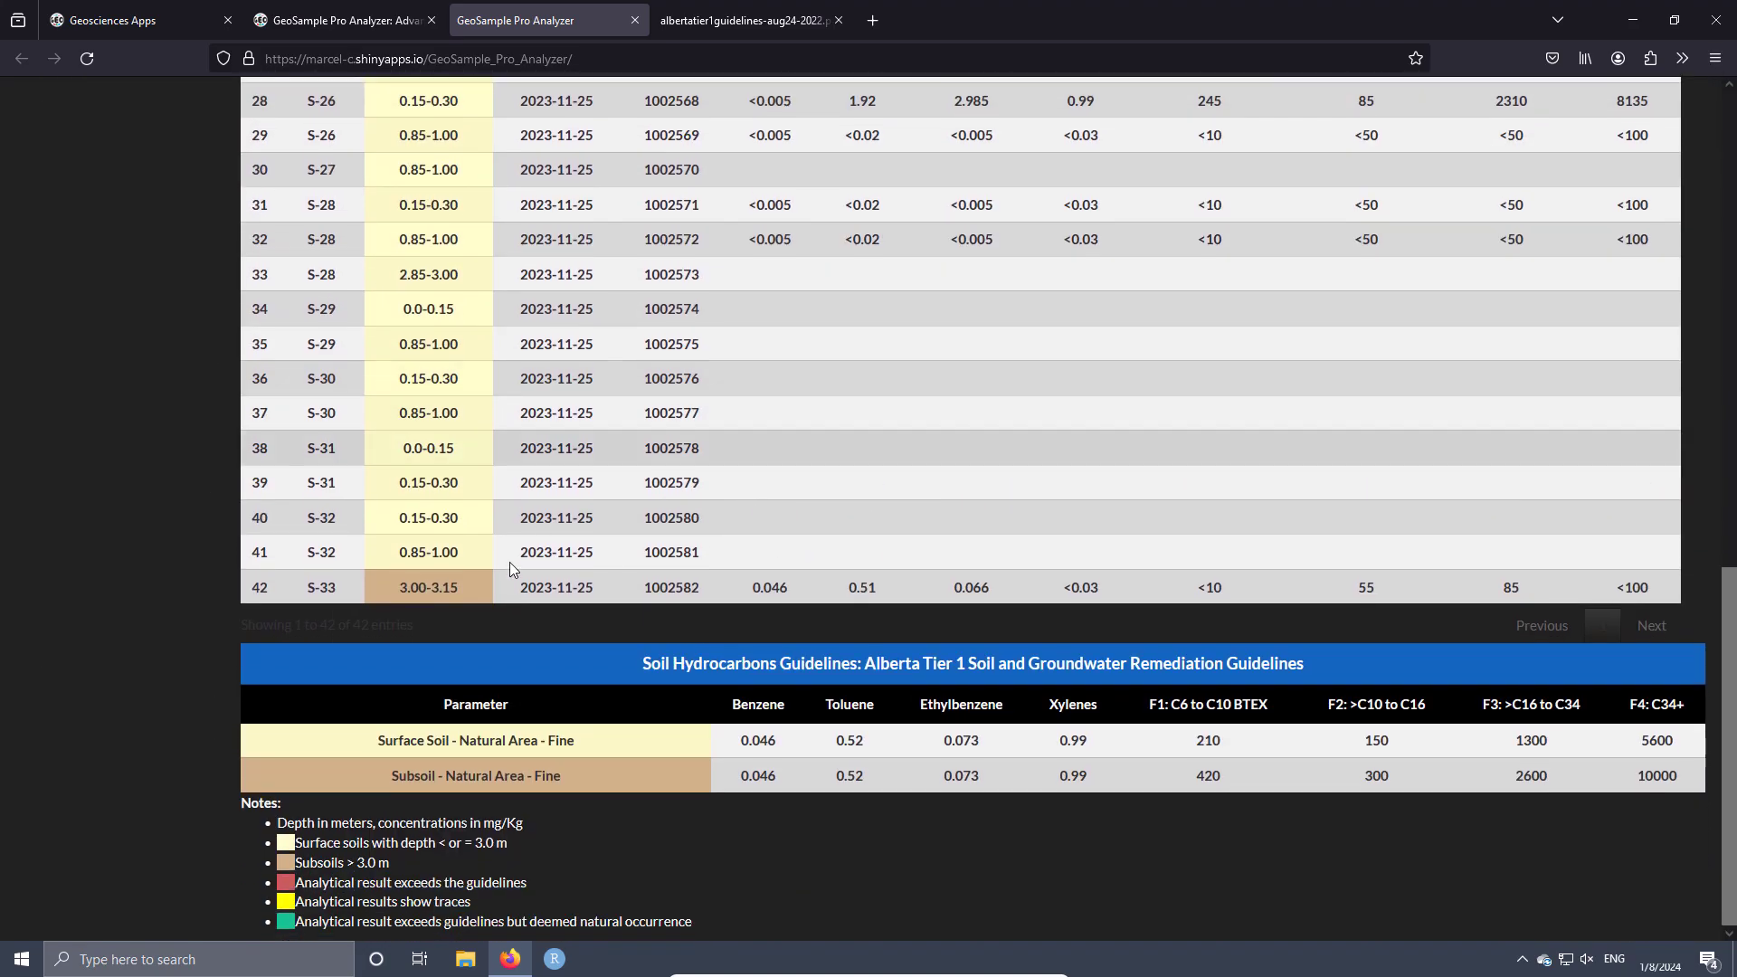
- Examine the depth coloring in the hydrocarbon analysis table against the surface soil and subsoil legend in the notes
scroll(354, 588, up, 12)
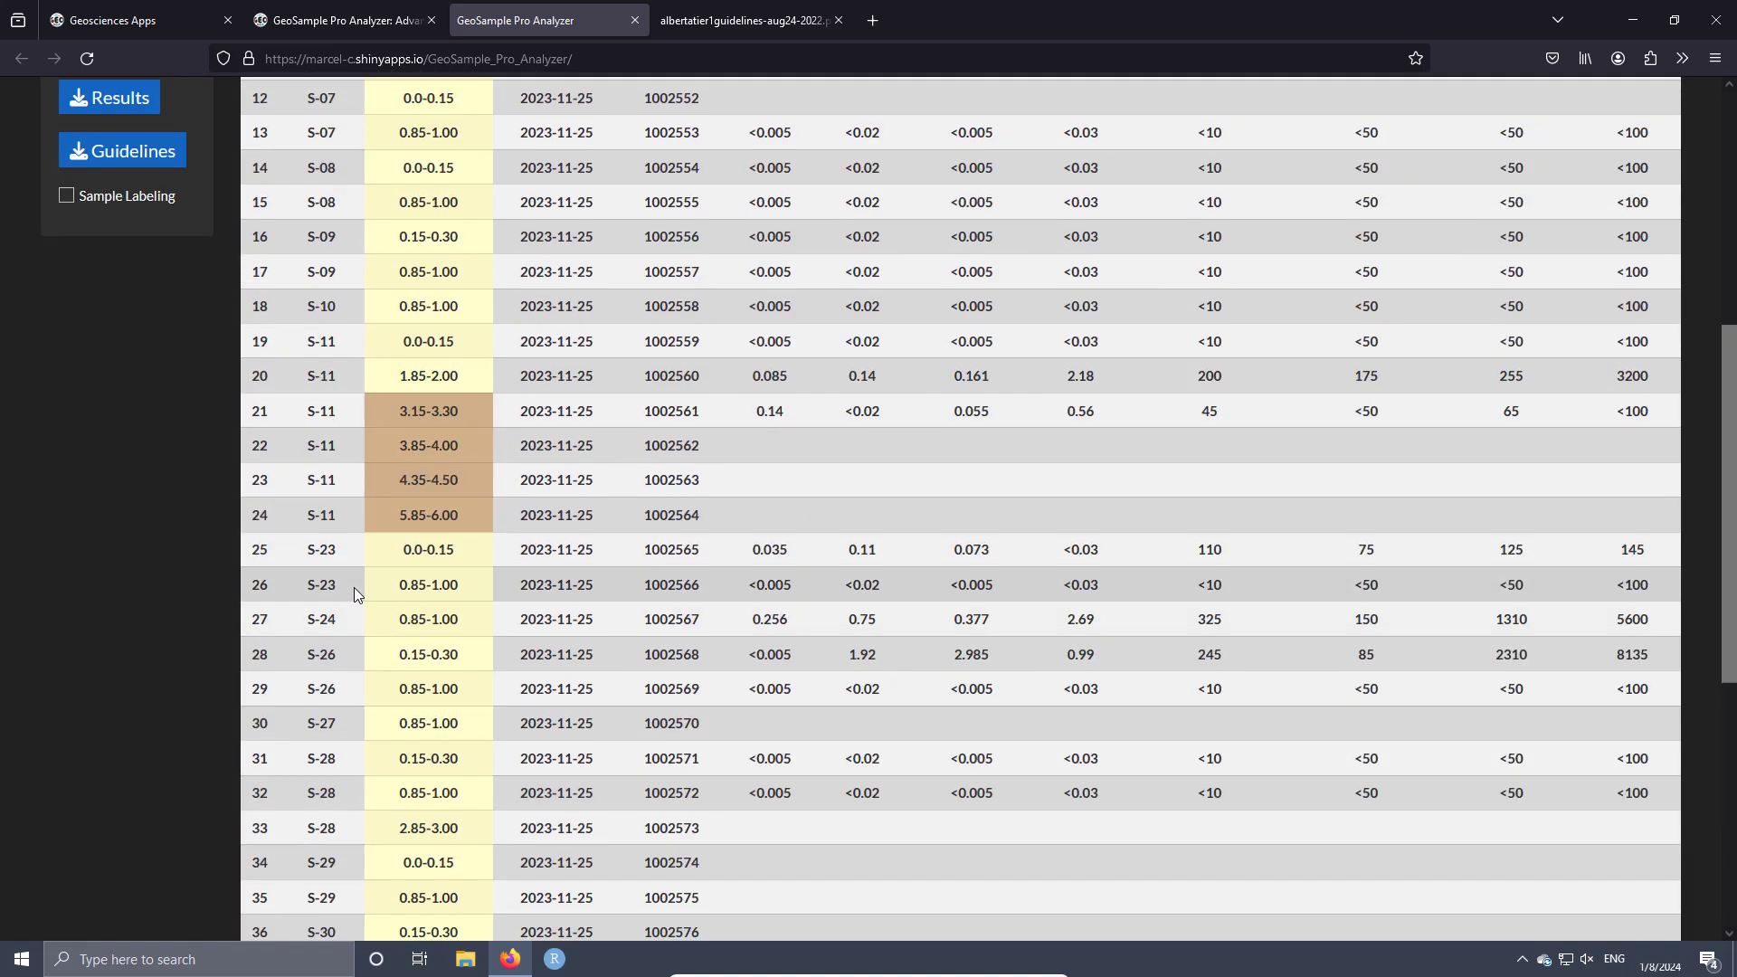
scroll(543, 561, down, 5)
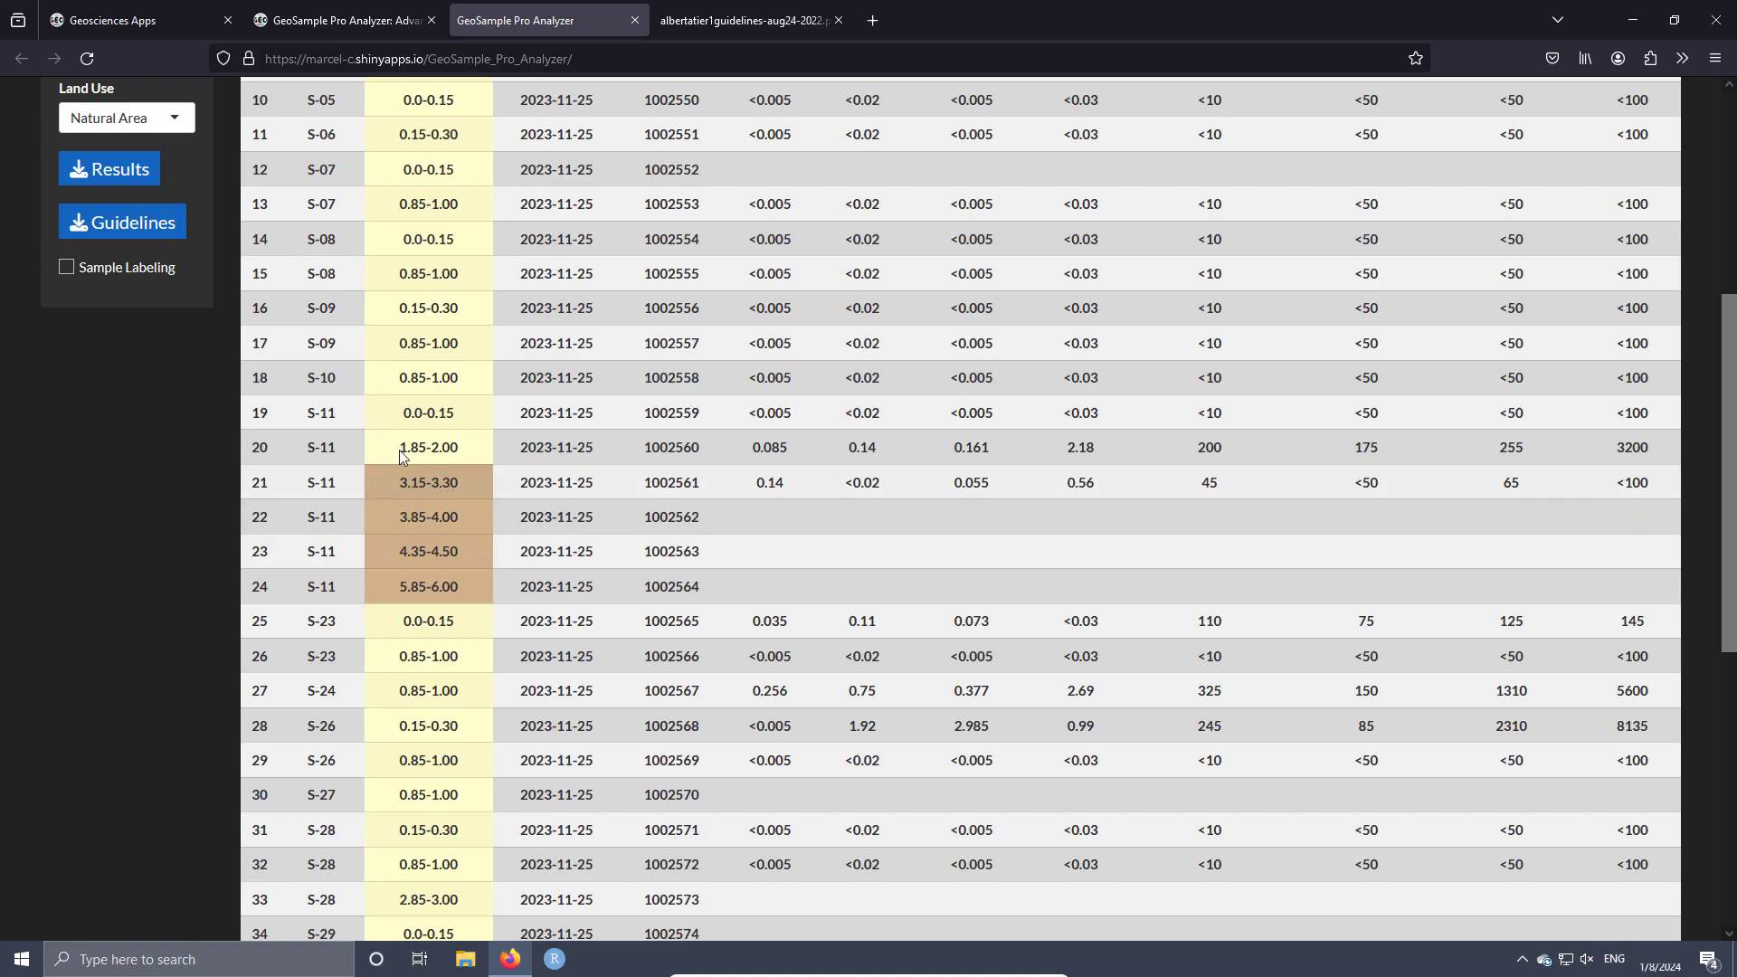
scroll(439, 496, down, 1)
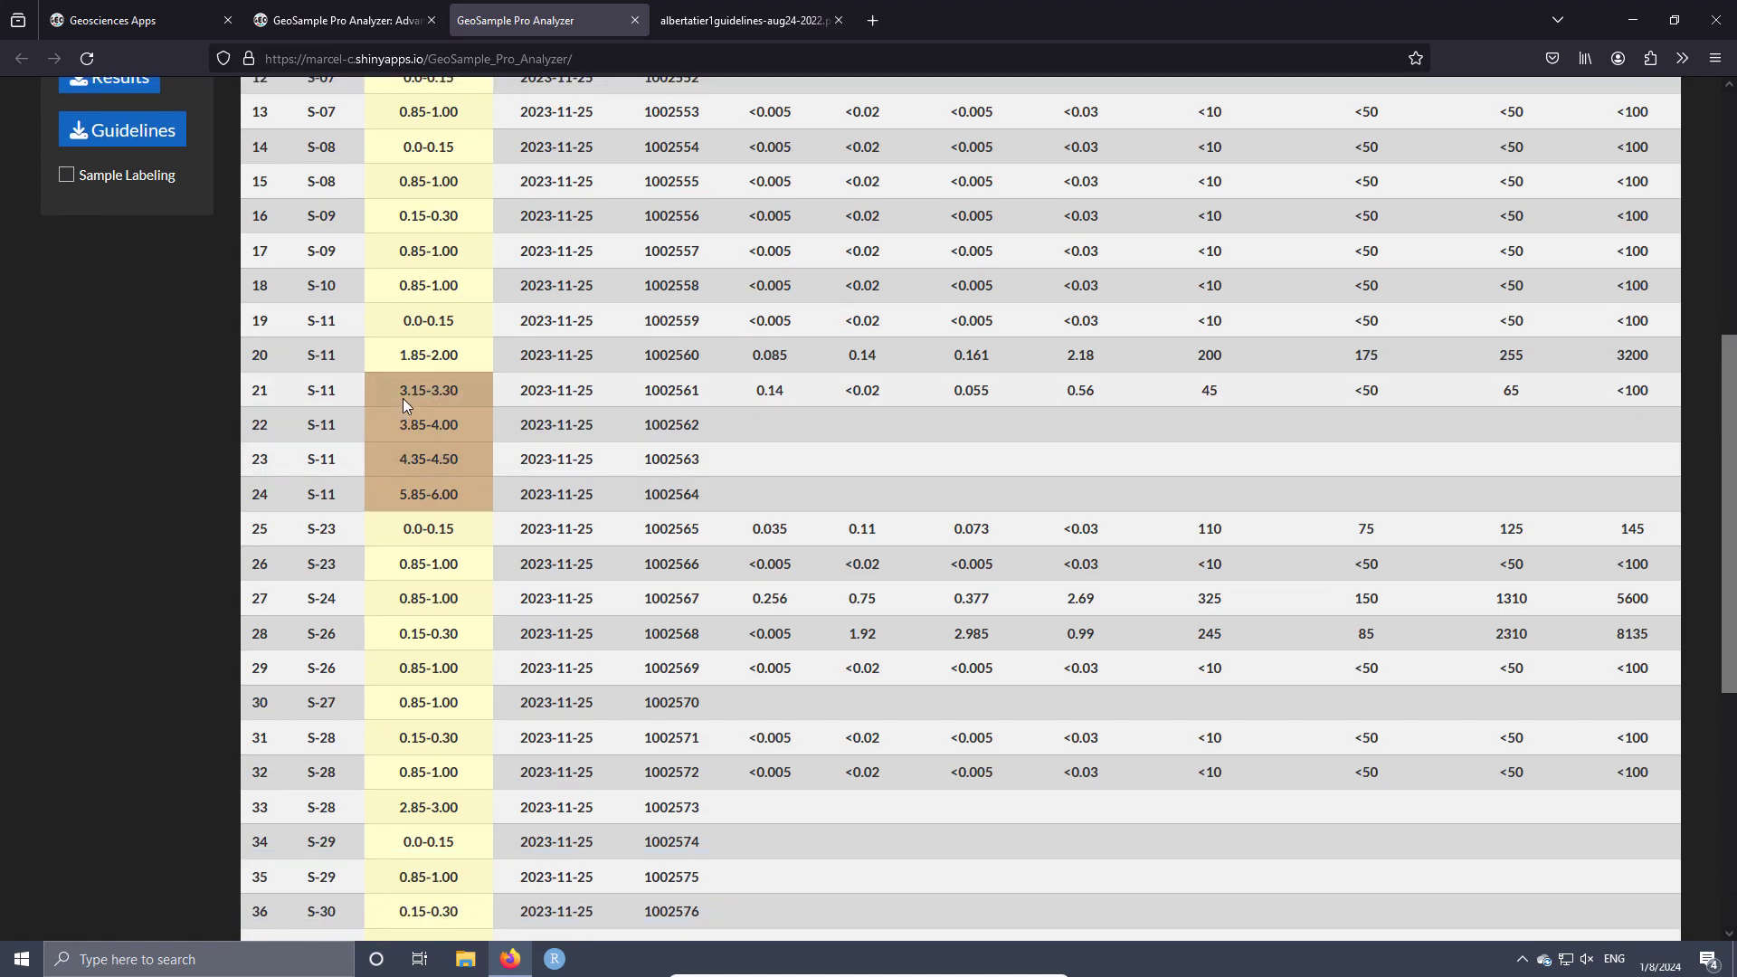
scroll(411, 404, down, 3)
scroll(417, 192, down, 3)
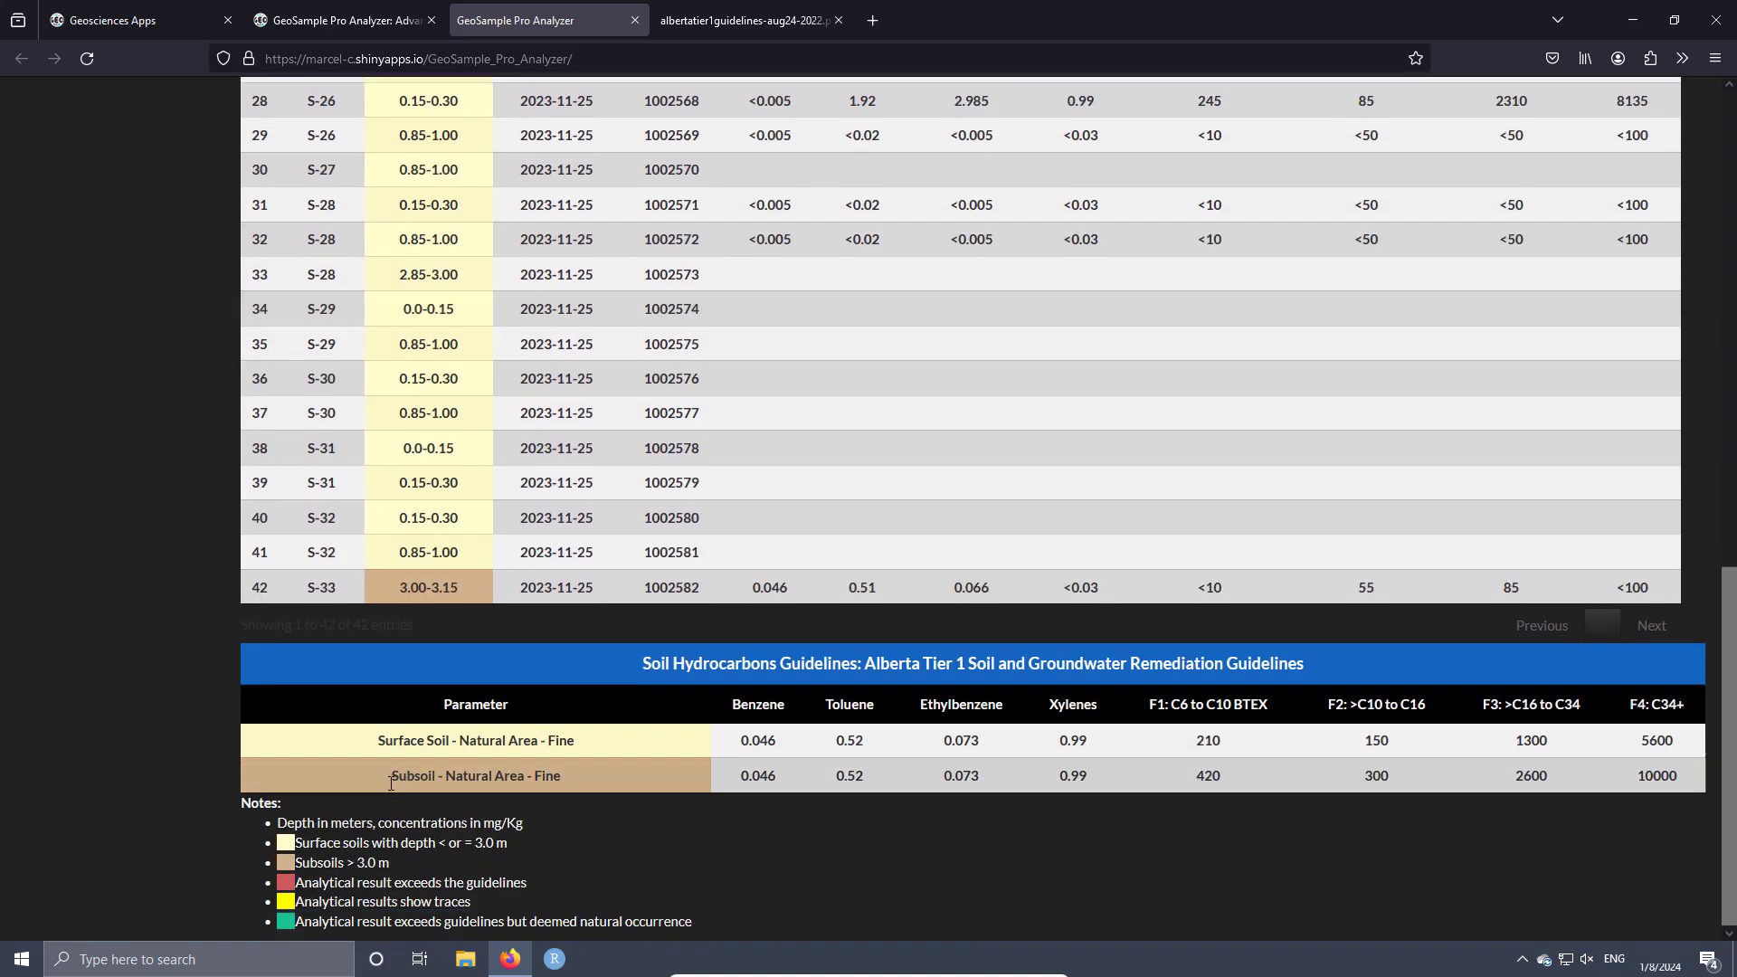
scroll(402, 738, up, 13)
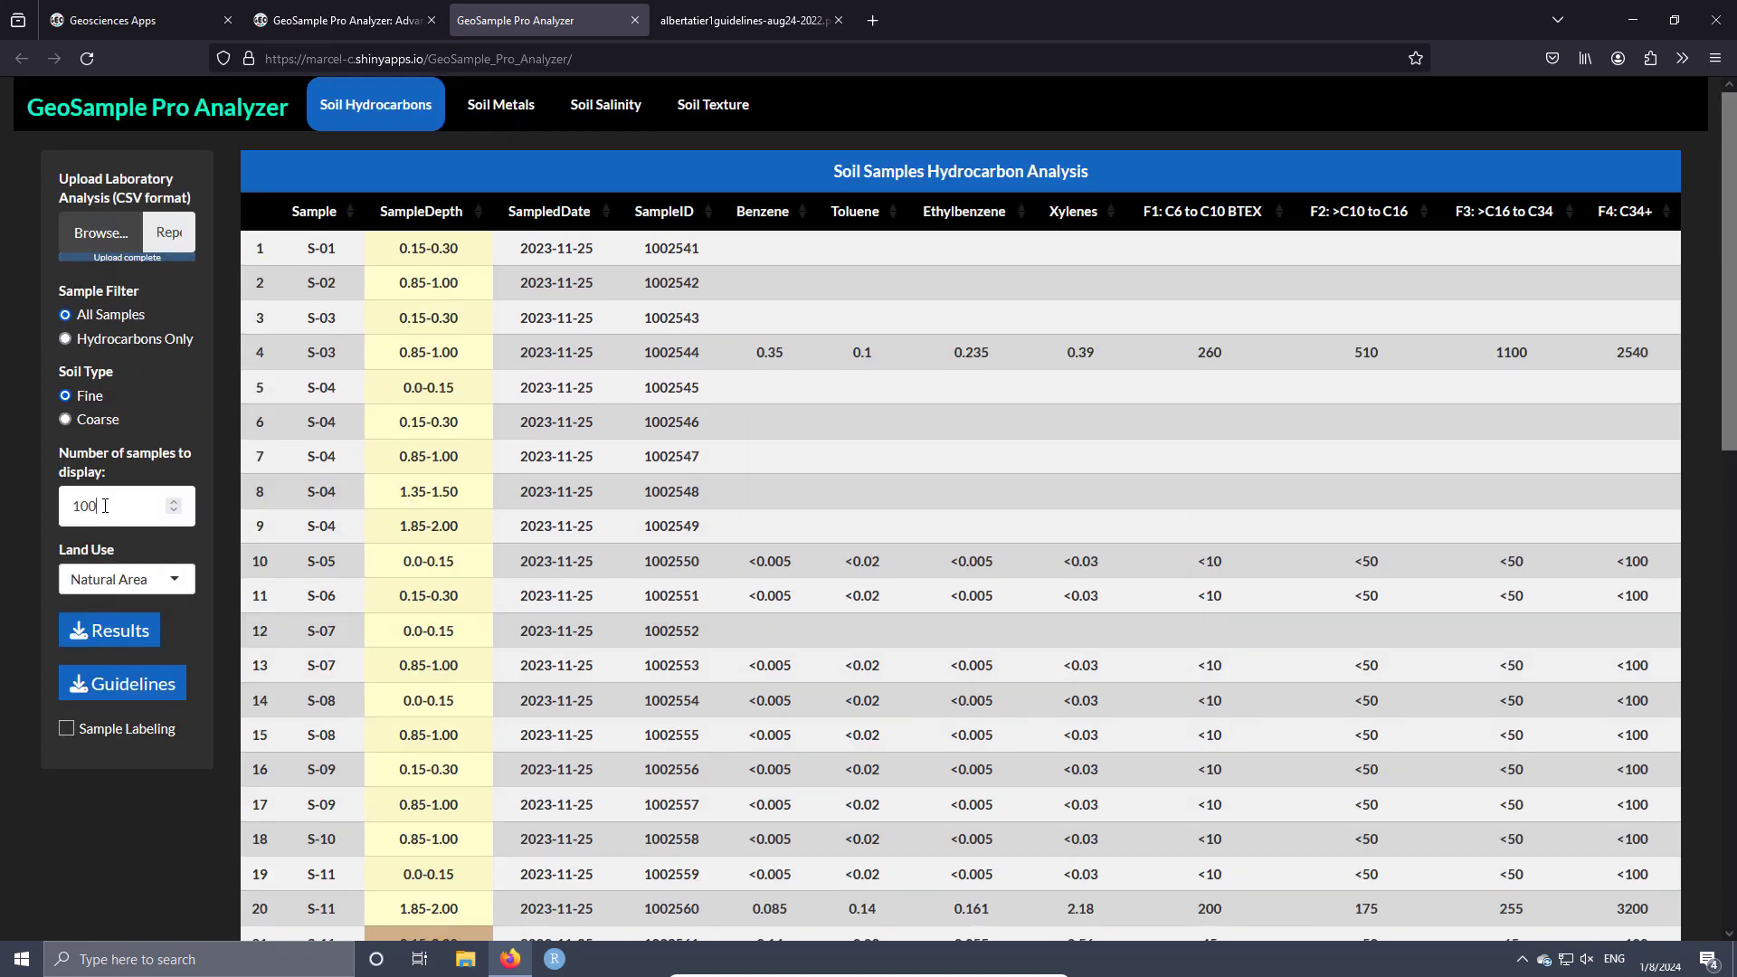
- Set the number of samples to display to 15 and filter the table to Hydrocarbons Only
drag(102, 511, 39, 513)
text(15)
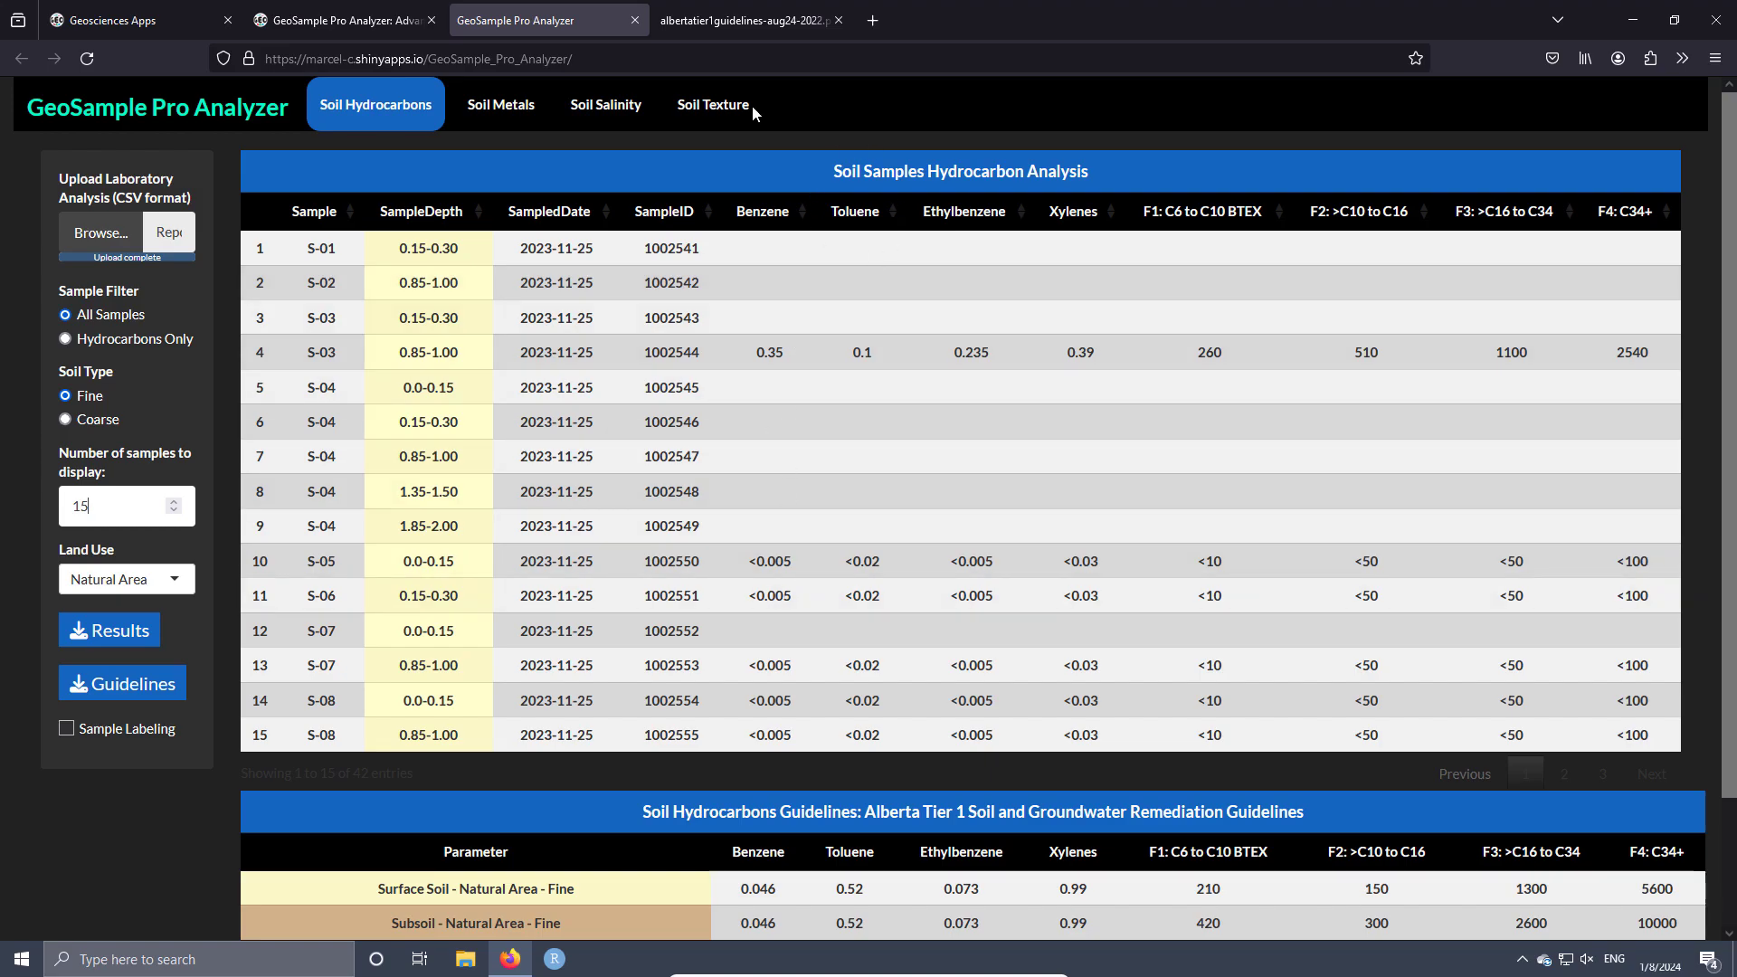
click(67, 338)
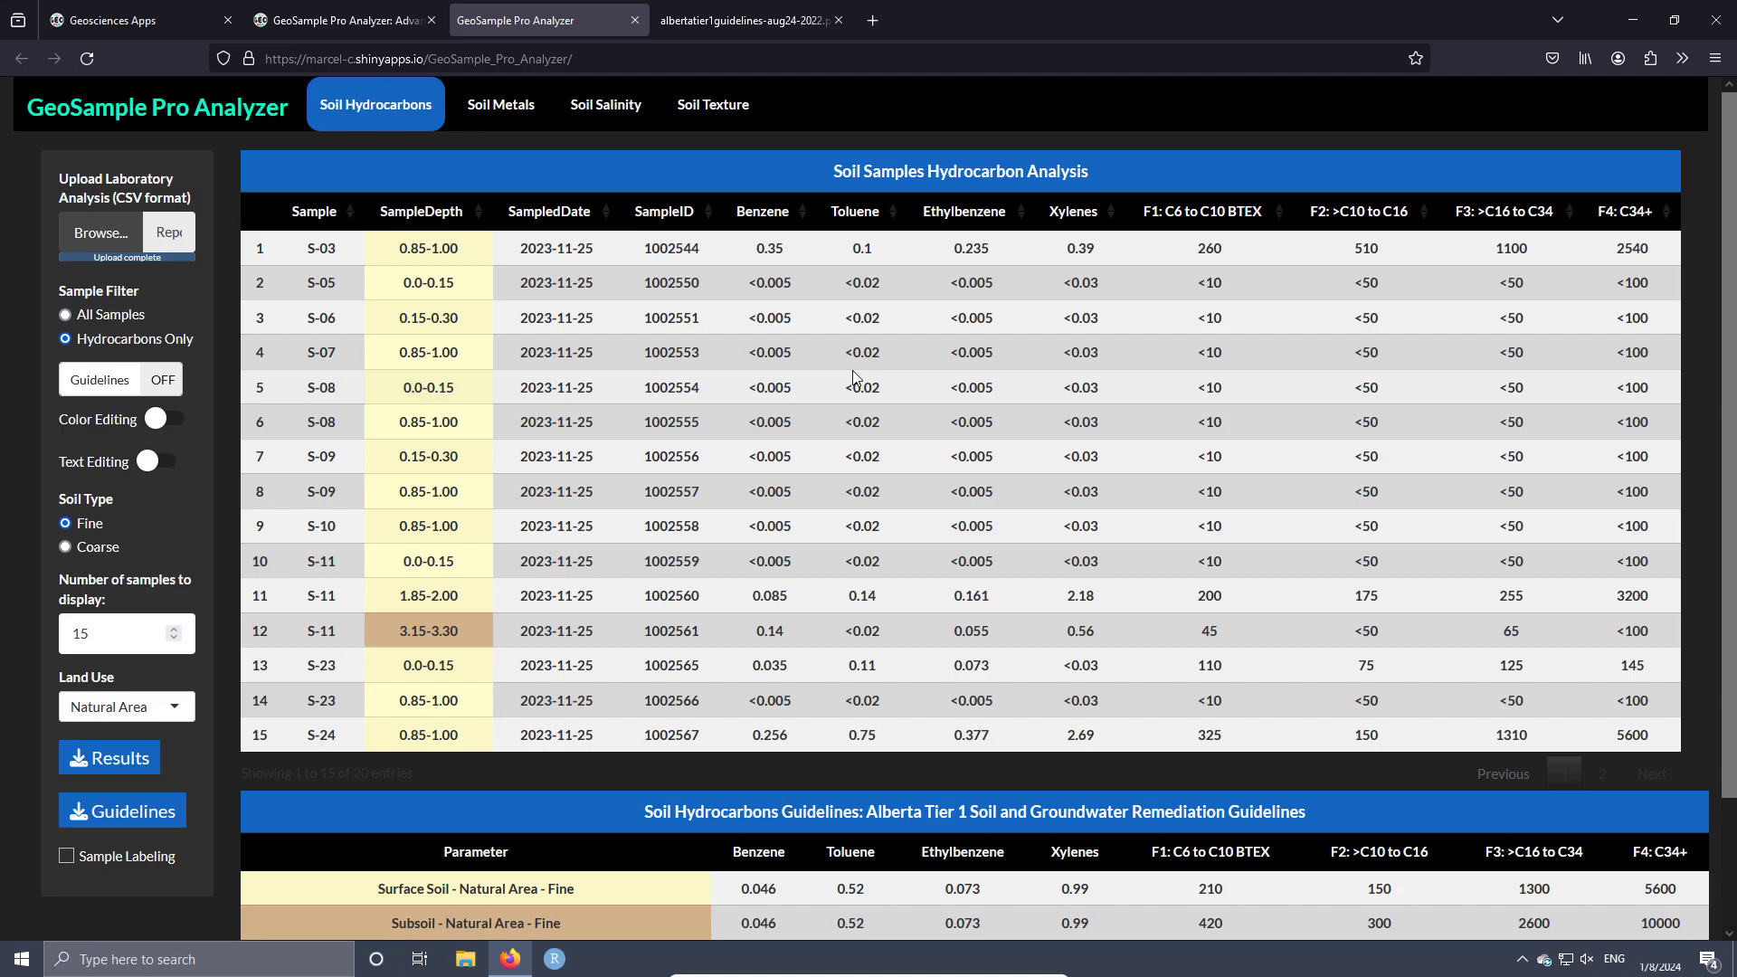
- Set the number of displayed samples to 100 and review the filtered hydrocarbon samples and the guidelines below them
drag(107, 635, 56, 626)
text(100)
scroll(1042, 552, down, 3)
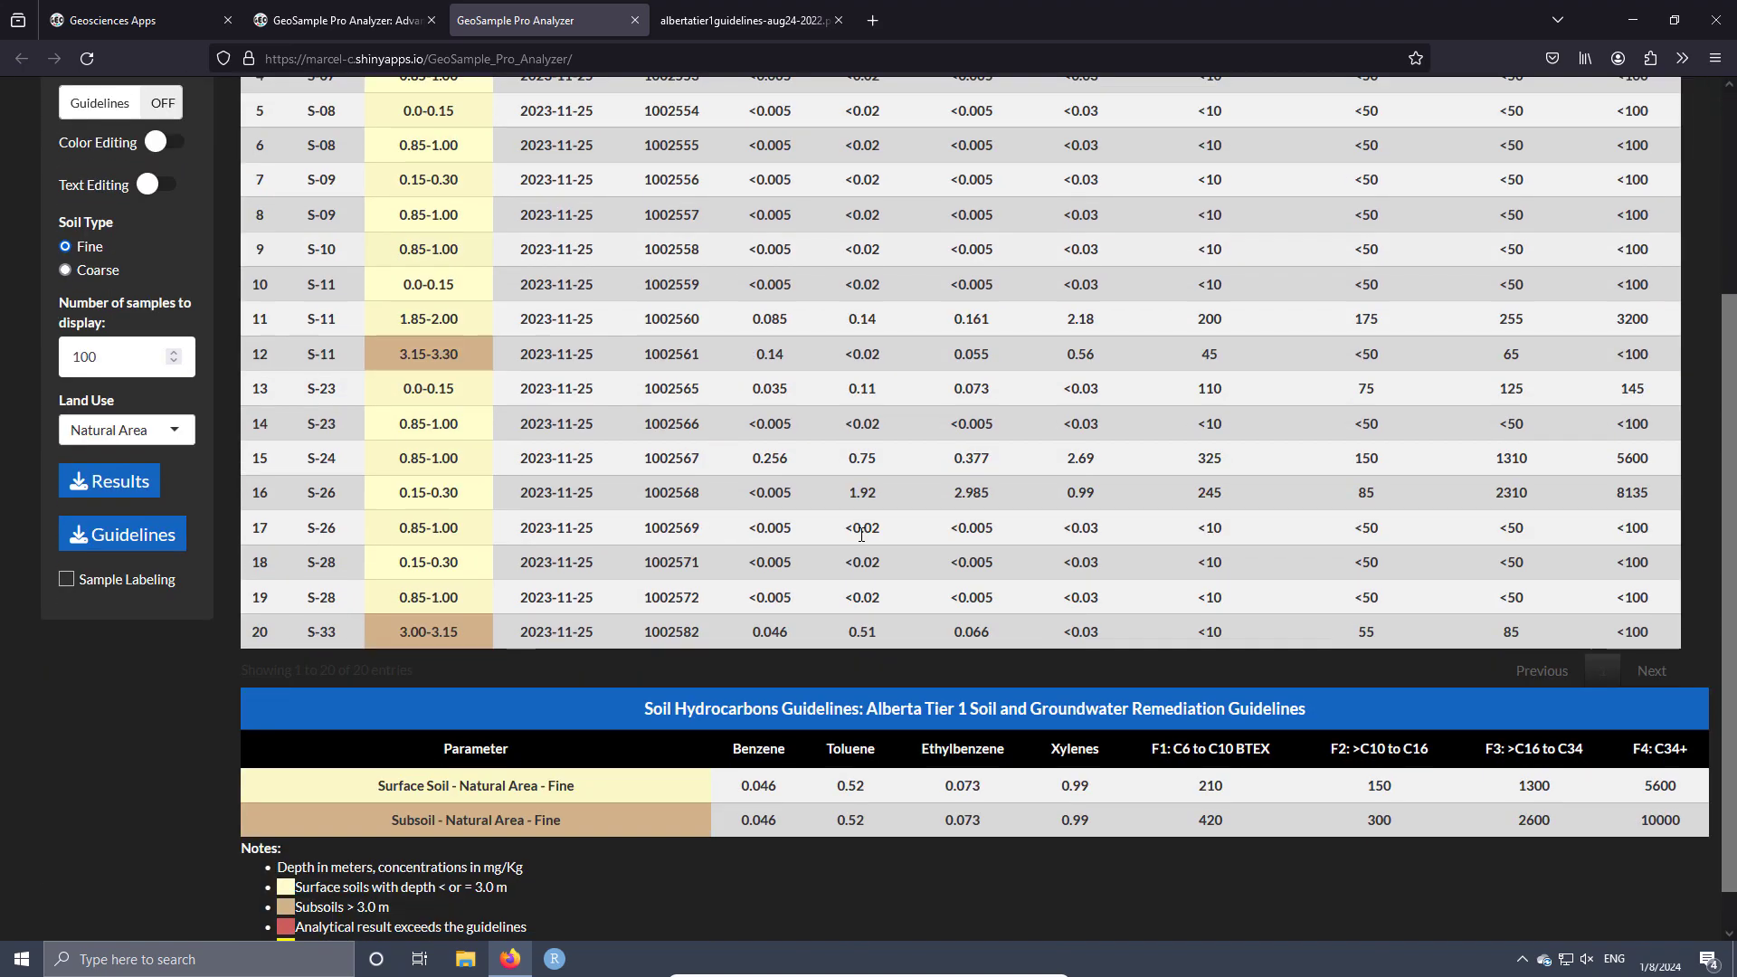
scroll(792, 592, up, 3)
scroll(261, 751, down, 2)
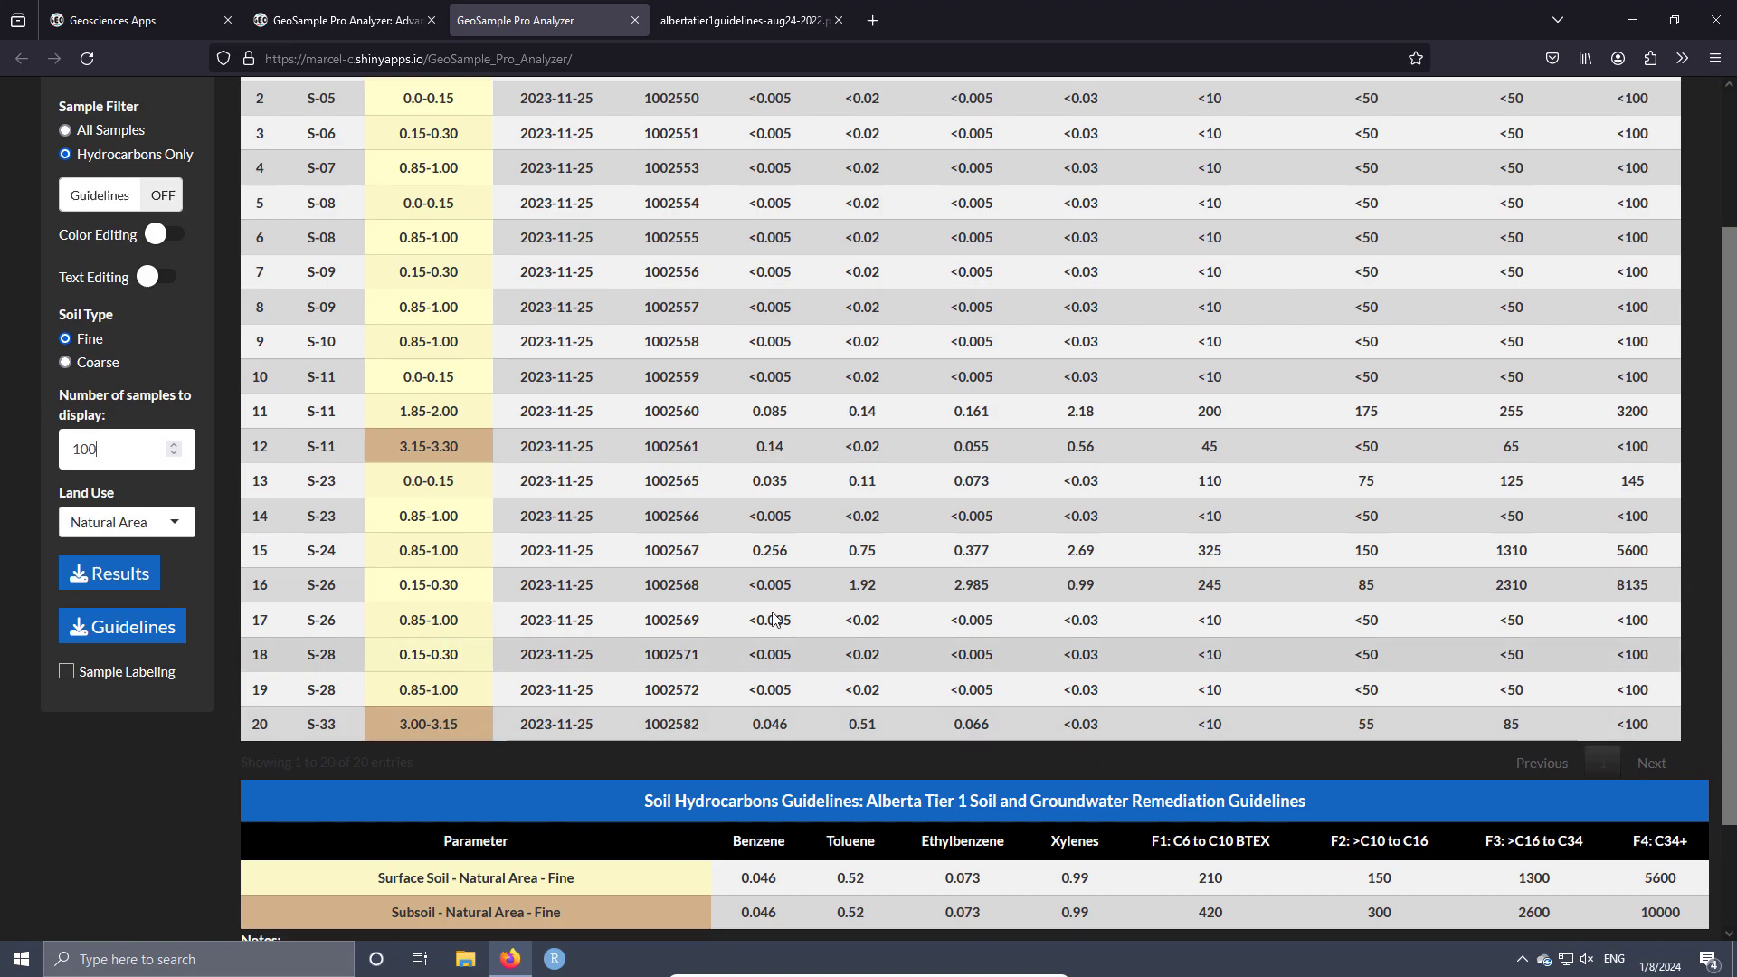
scroll(1370, 398, up, 2)
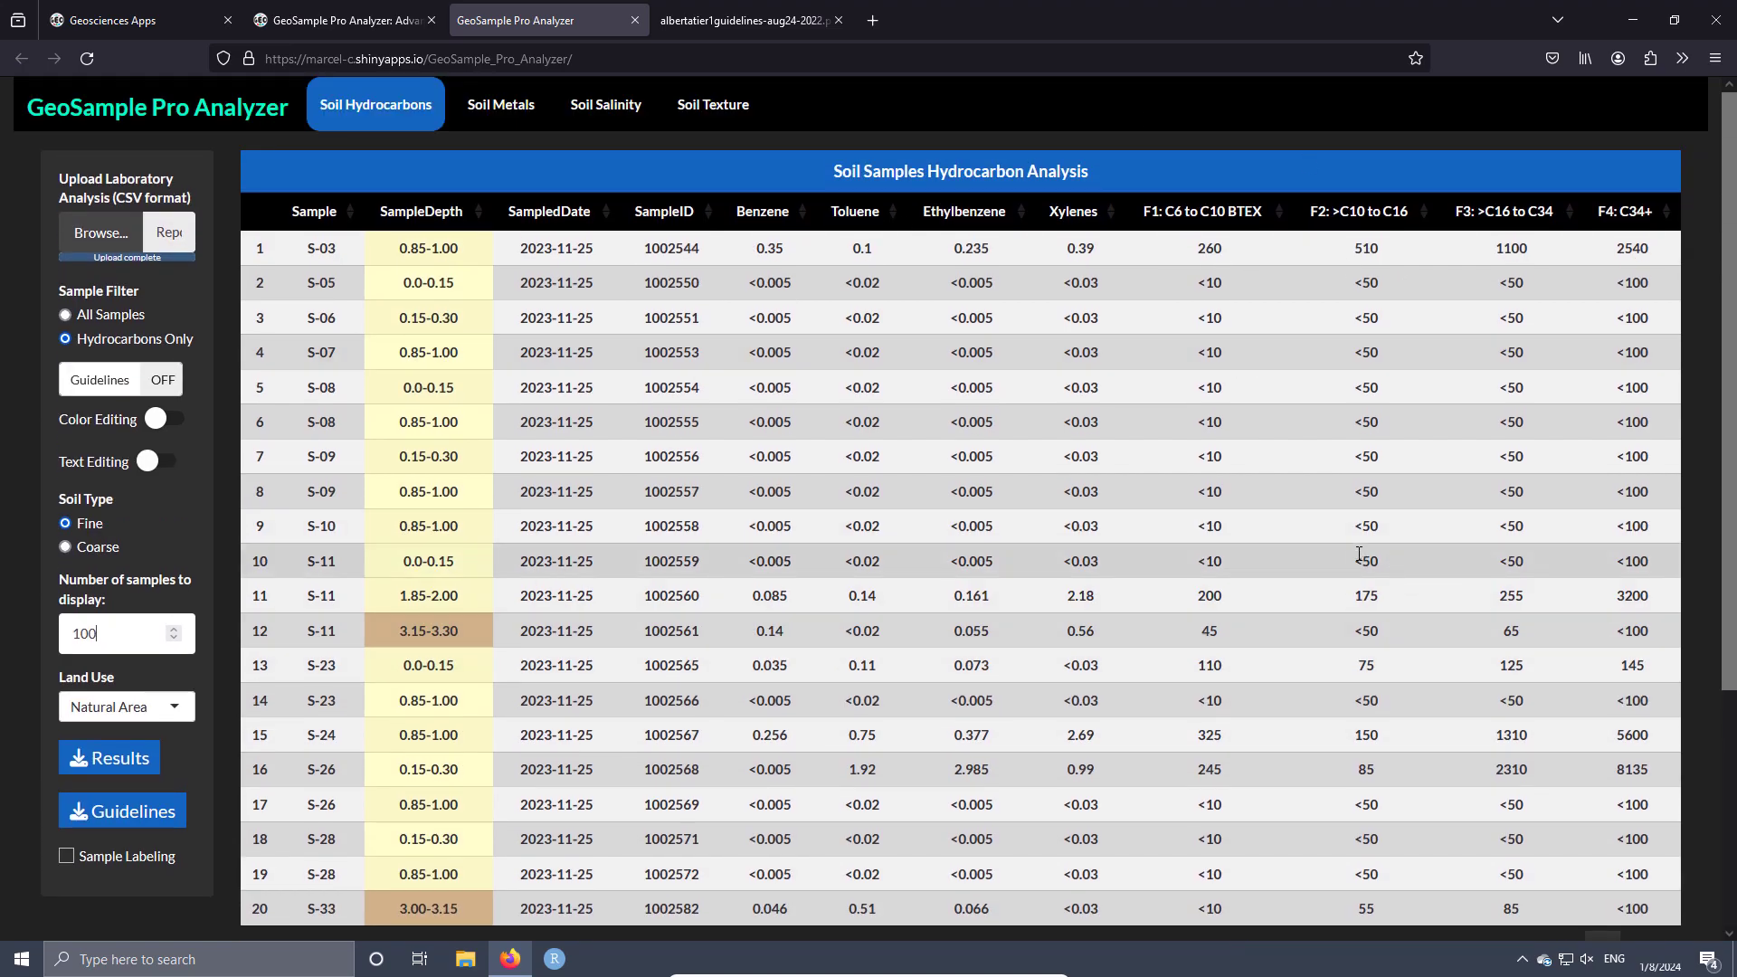
scroll(1360, 556, down, 4)
scroll(1263, 534, up, 3)
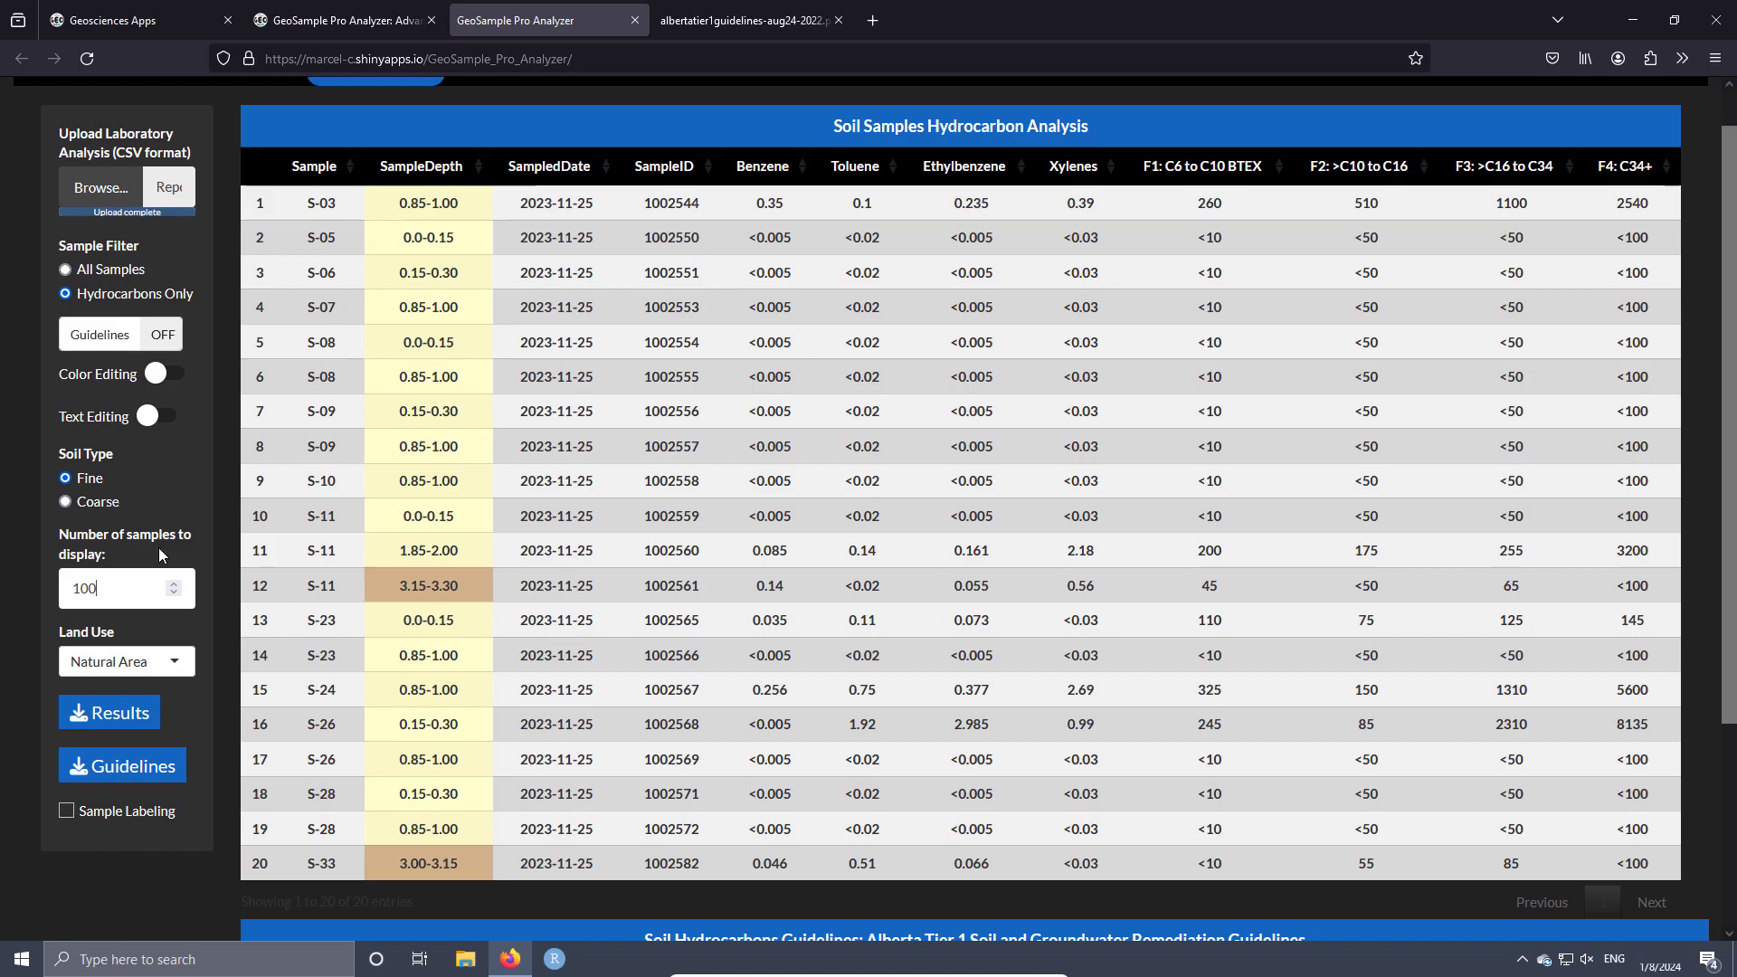
- Switch the sample filter back to All Samples and review the unfiltered table through its last rows
click(73, 273)
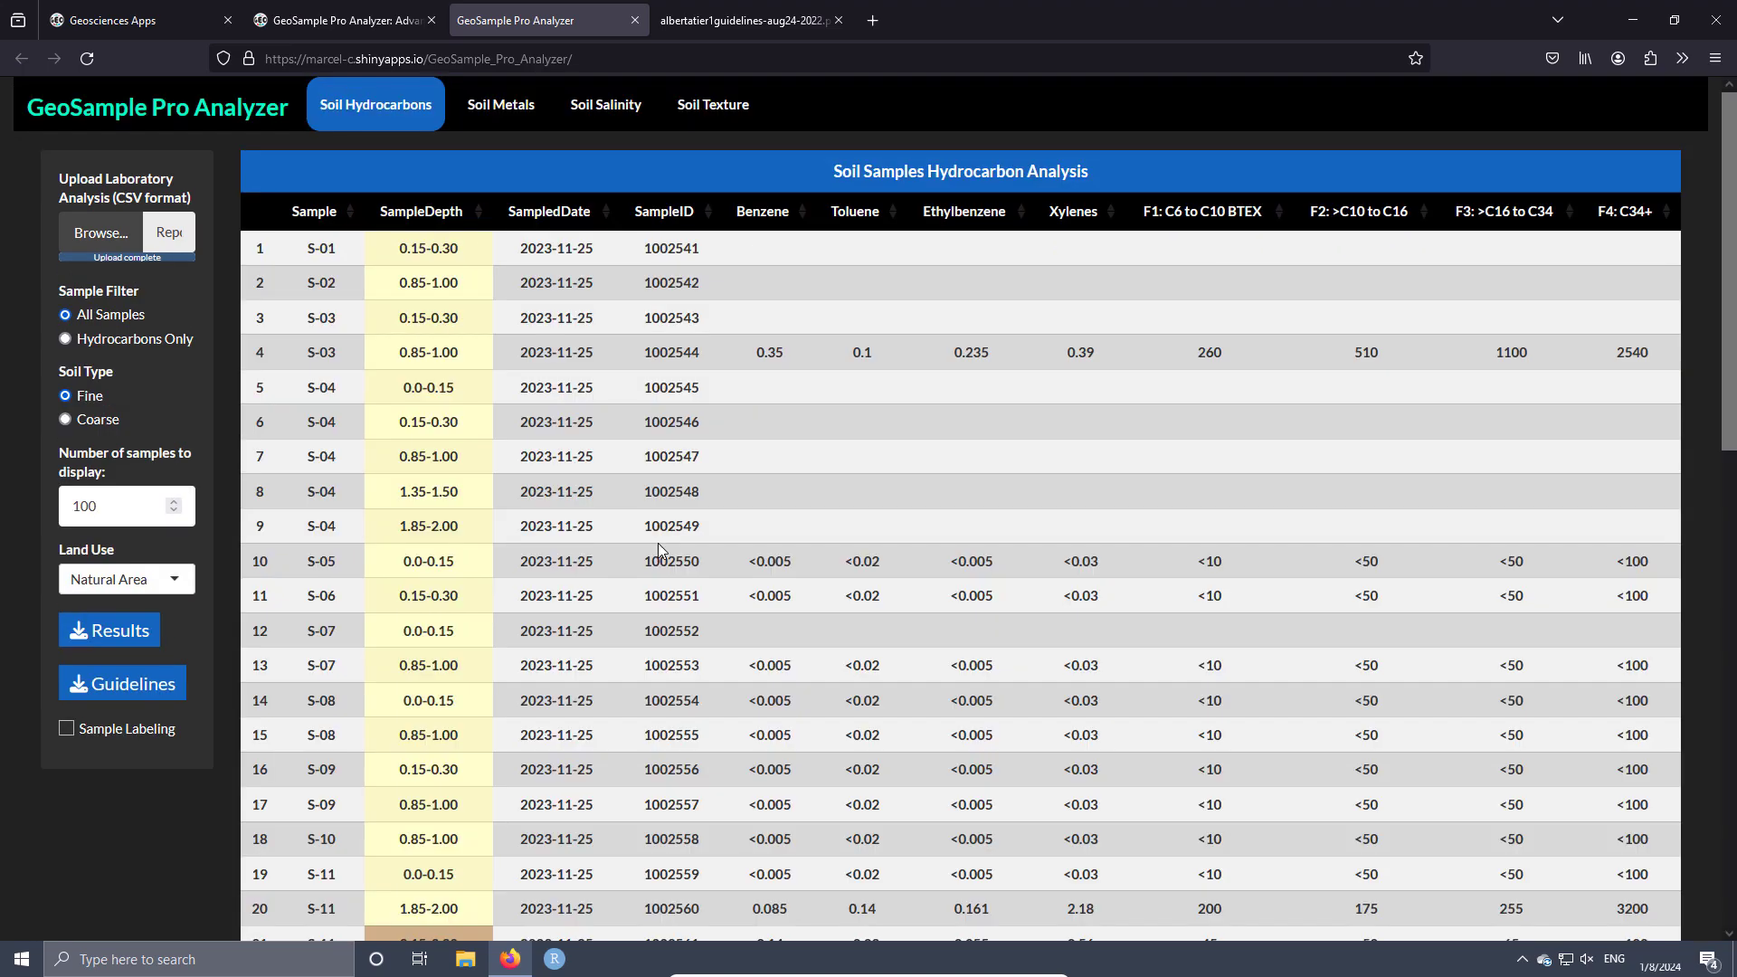
scroll(523, 540, down, 10)
scroll(523, 539, down, 2)
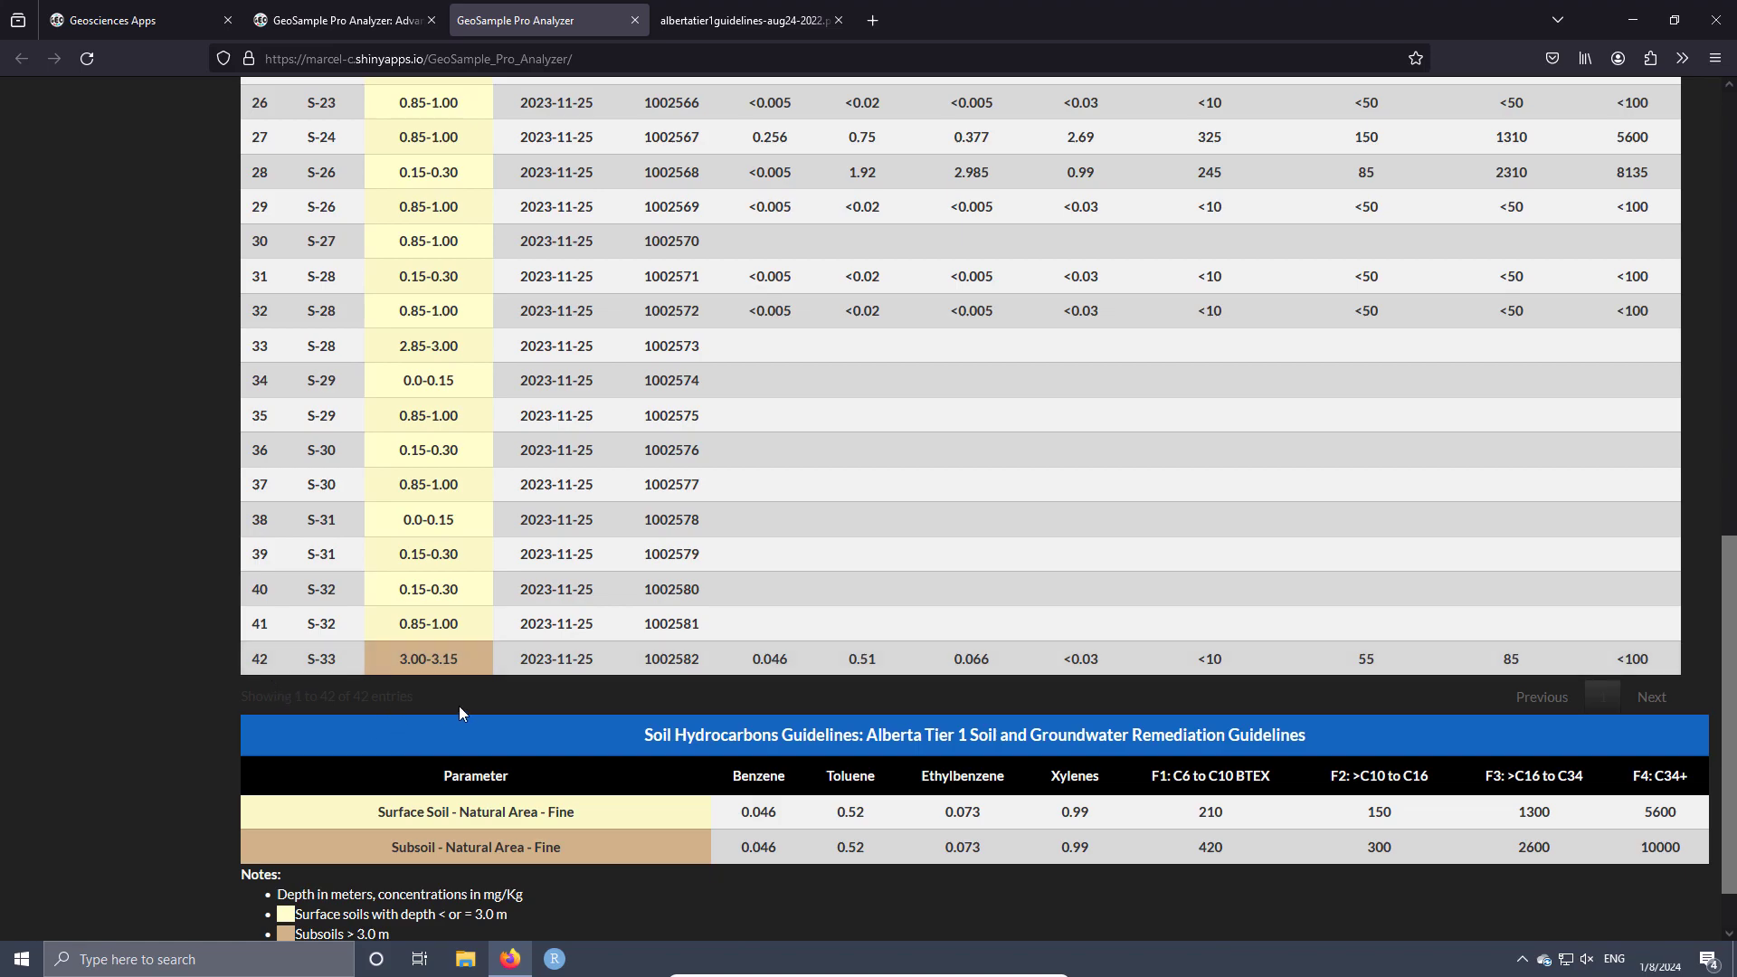
scroll(458, 706, up, 9)
scroll(644, 640, up, 2)
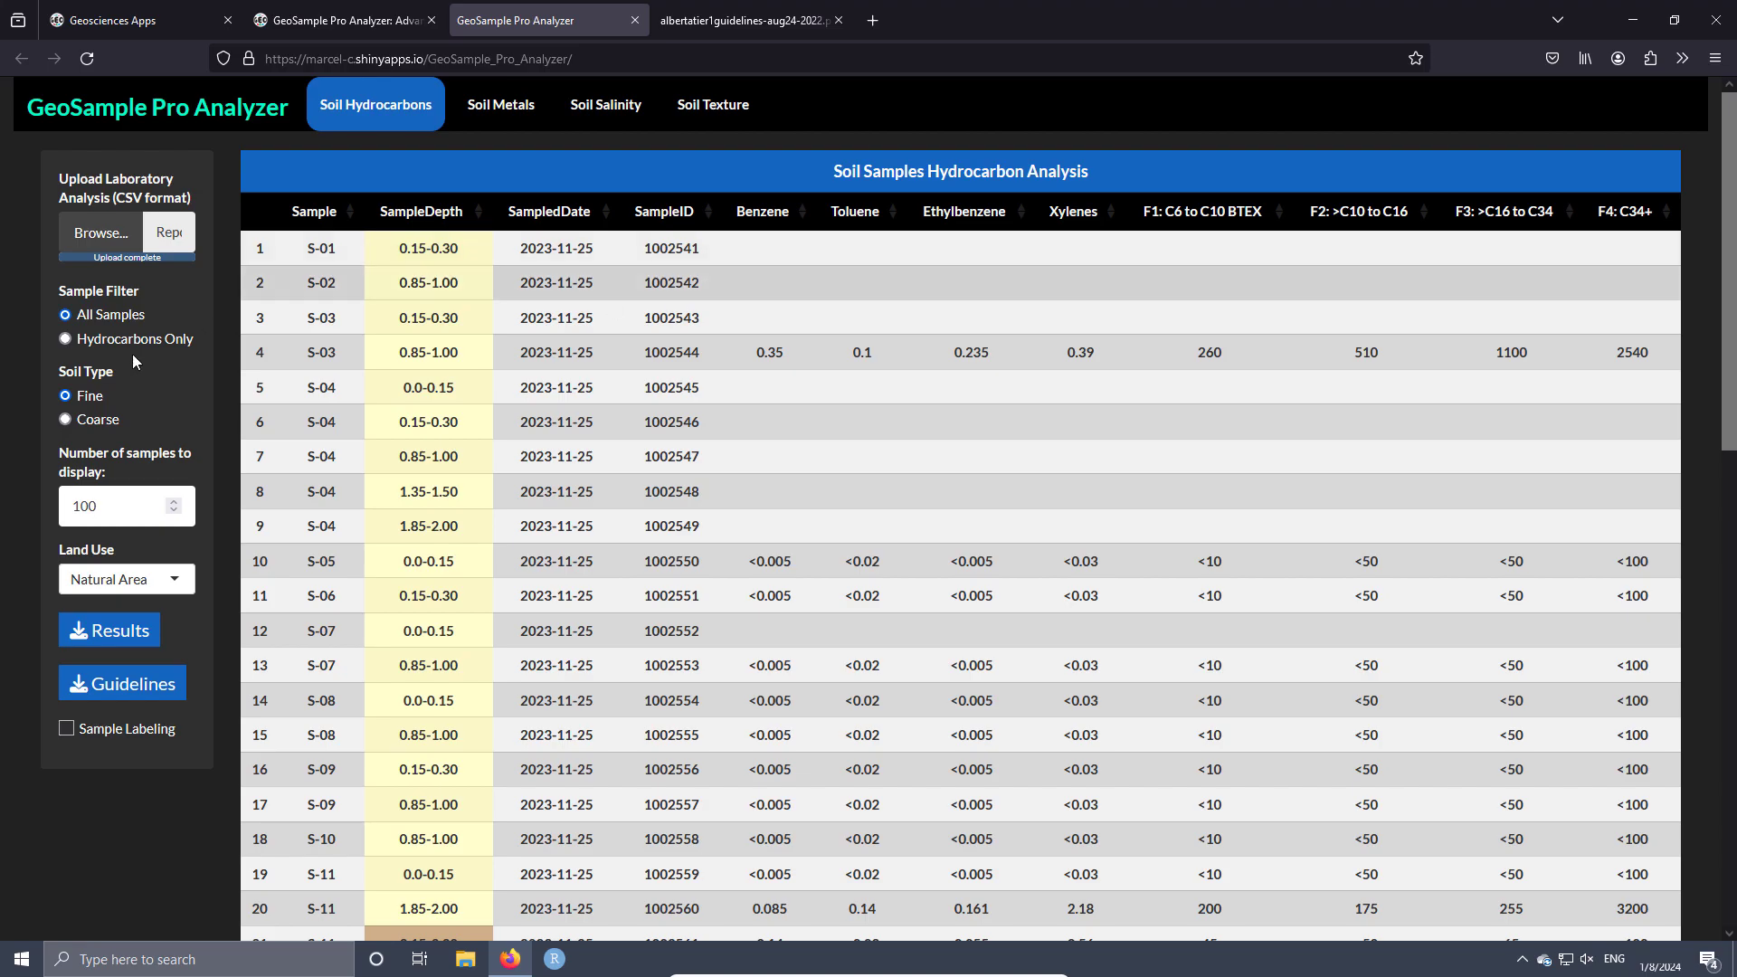
- Filter the table to Hydrocarbons Only, showing 10 samples, and sort it by benzene in descending order
click(100, 341)
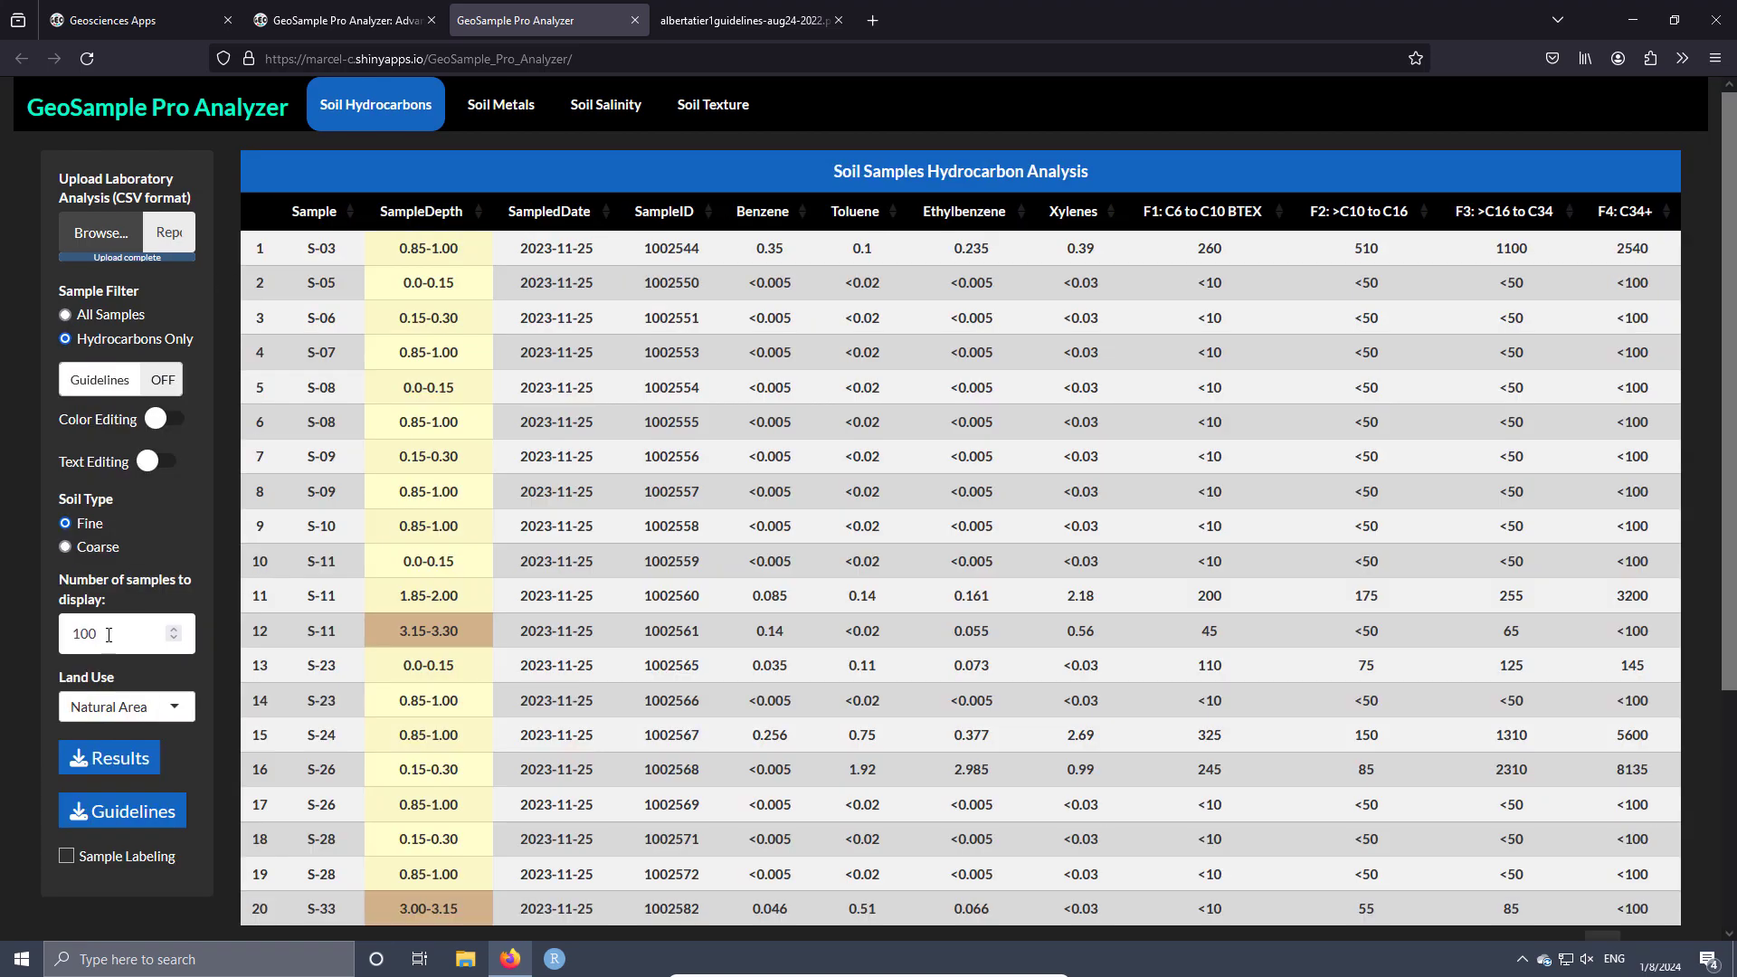
drag(112, 633, 39, 636)
text(10)
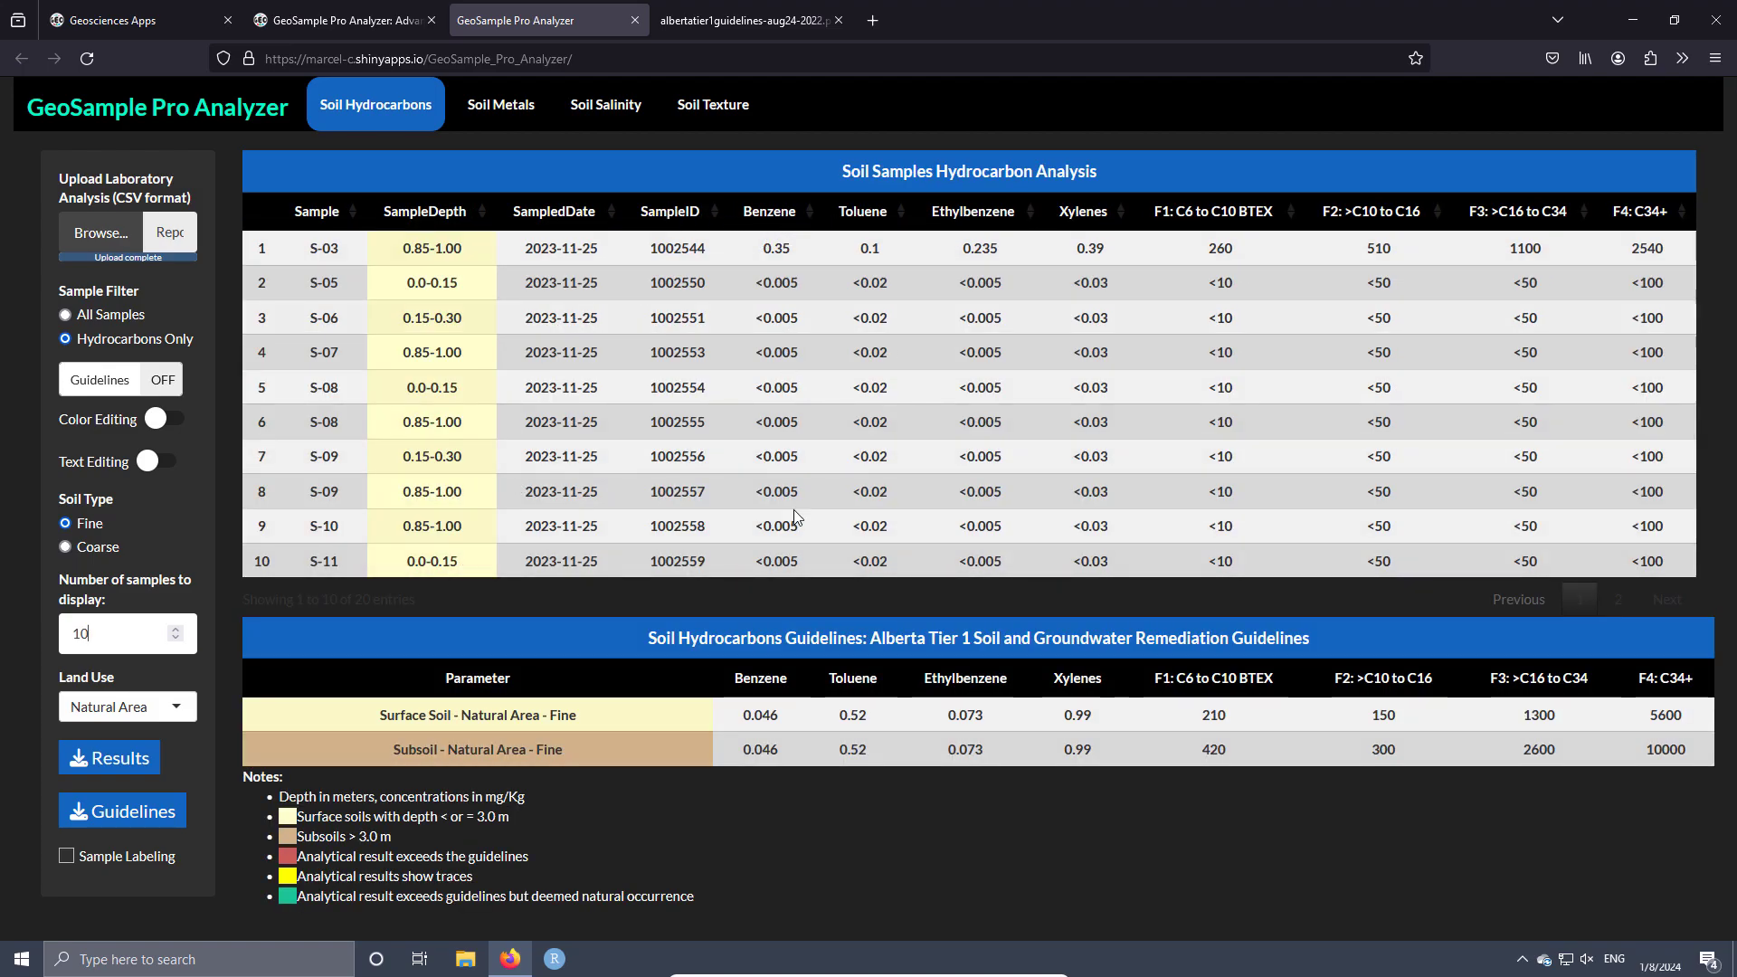
click(785, 222)
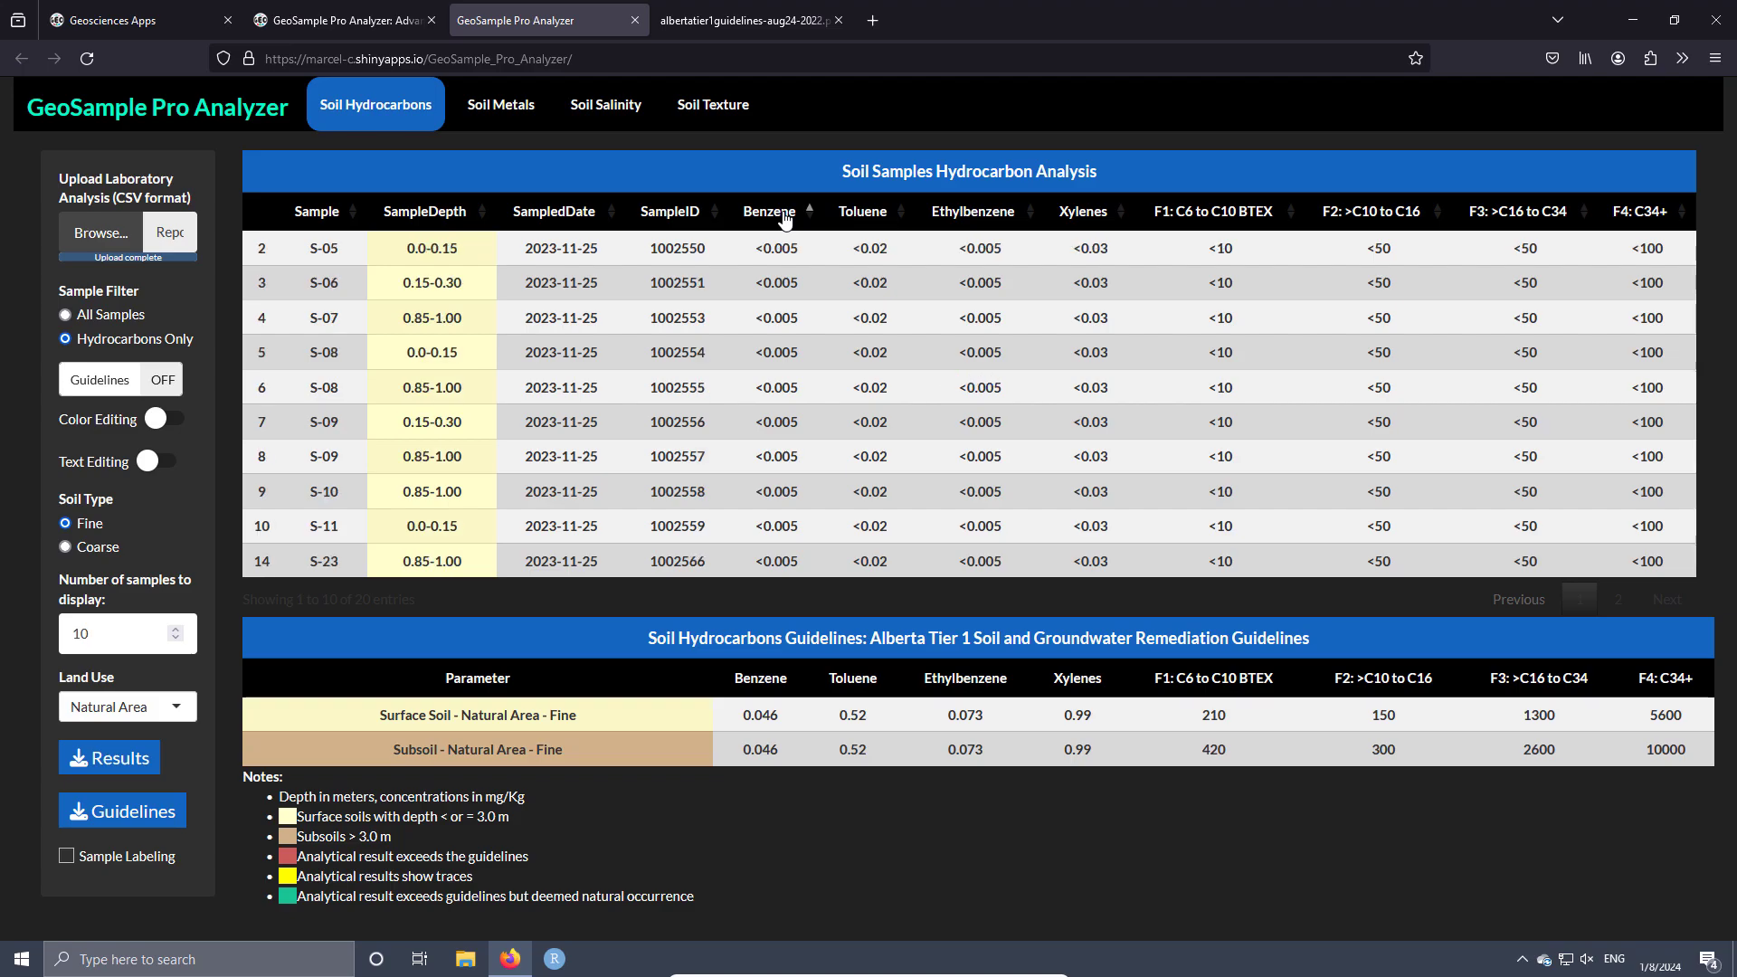
click(785, 218)
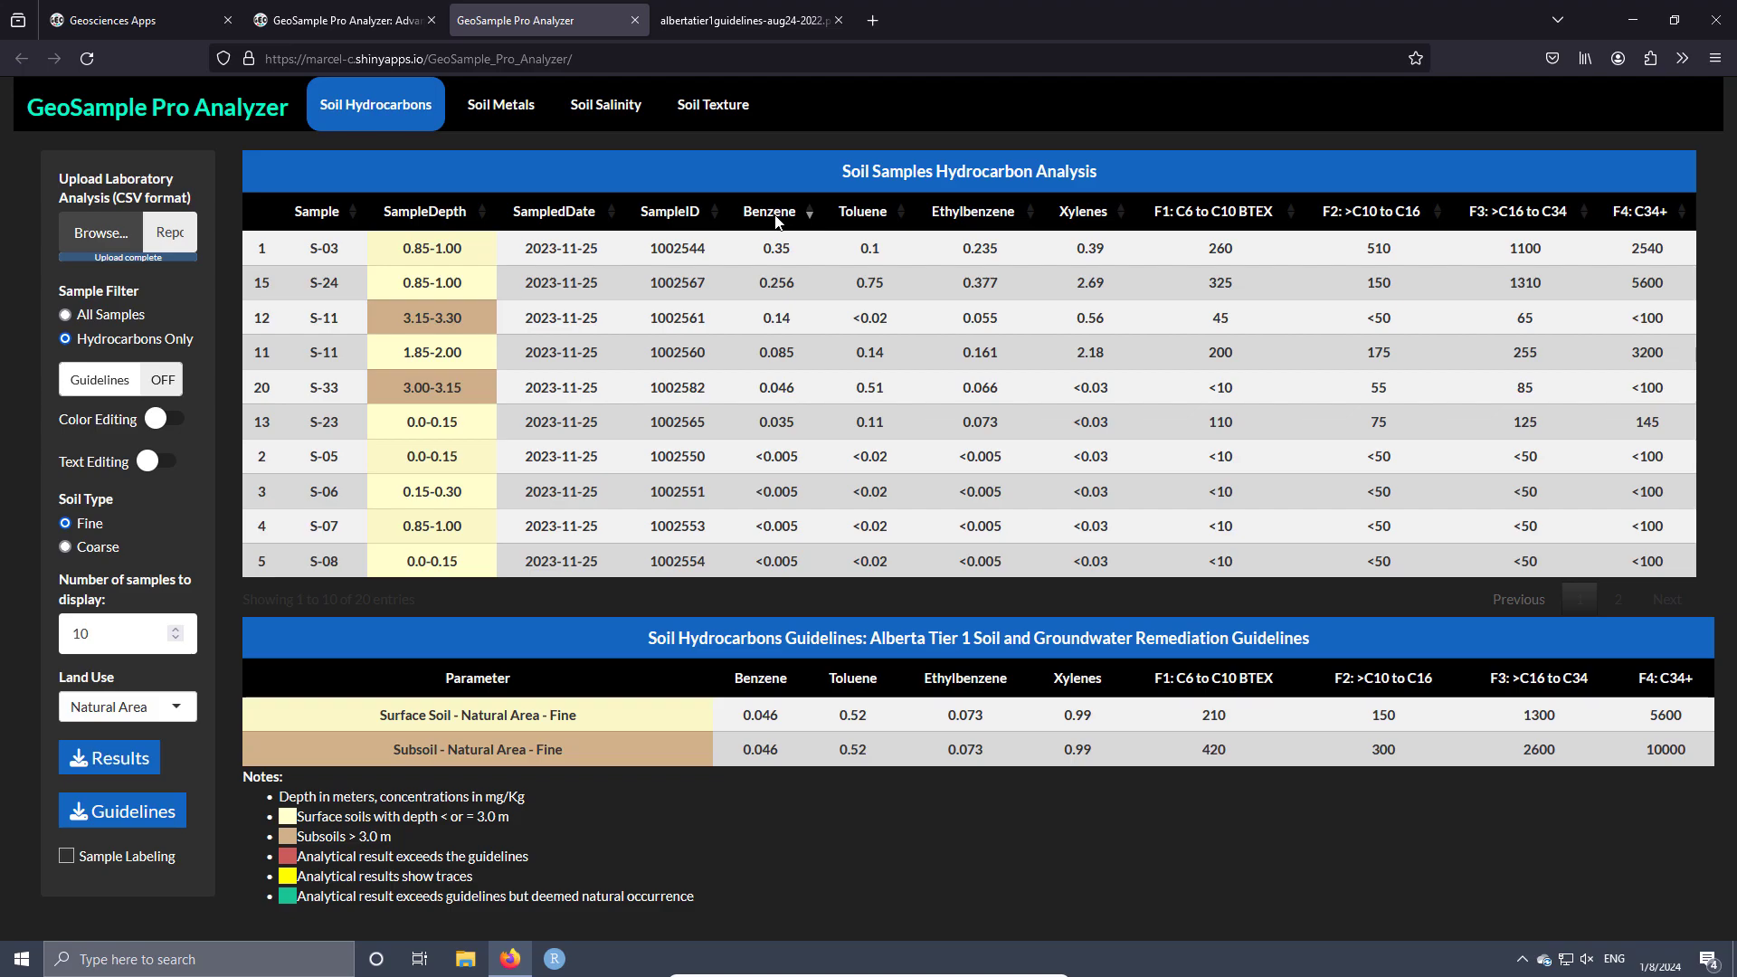
- Download the benzene-sorted results table as an image, view displayed_processed_image.jpeg in Photos, and close the viewer
click(131, 763)
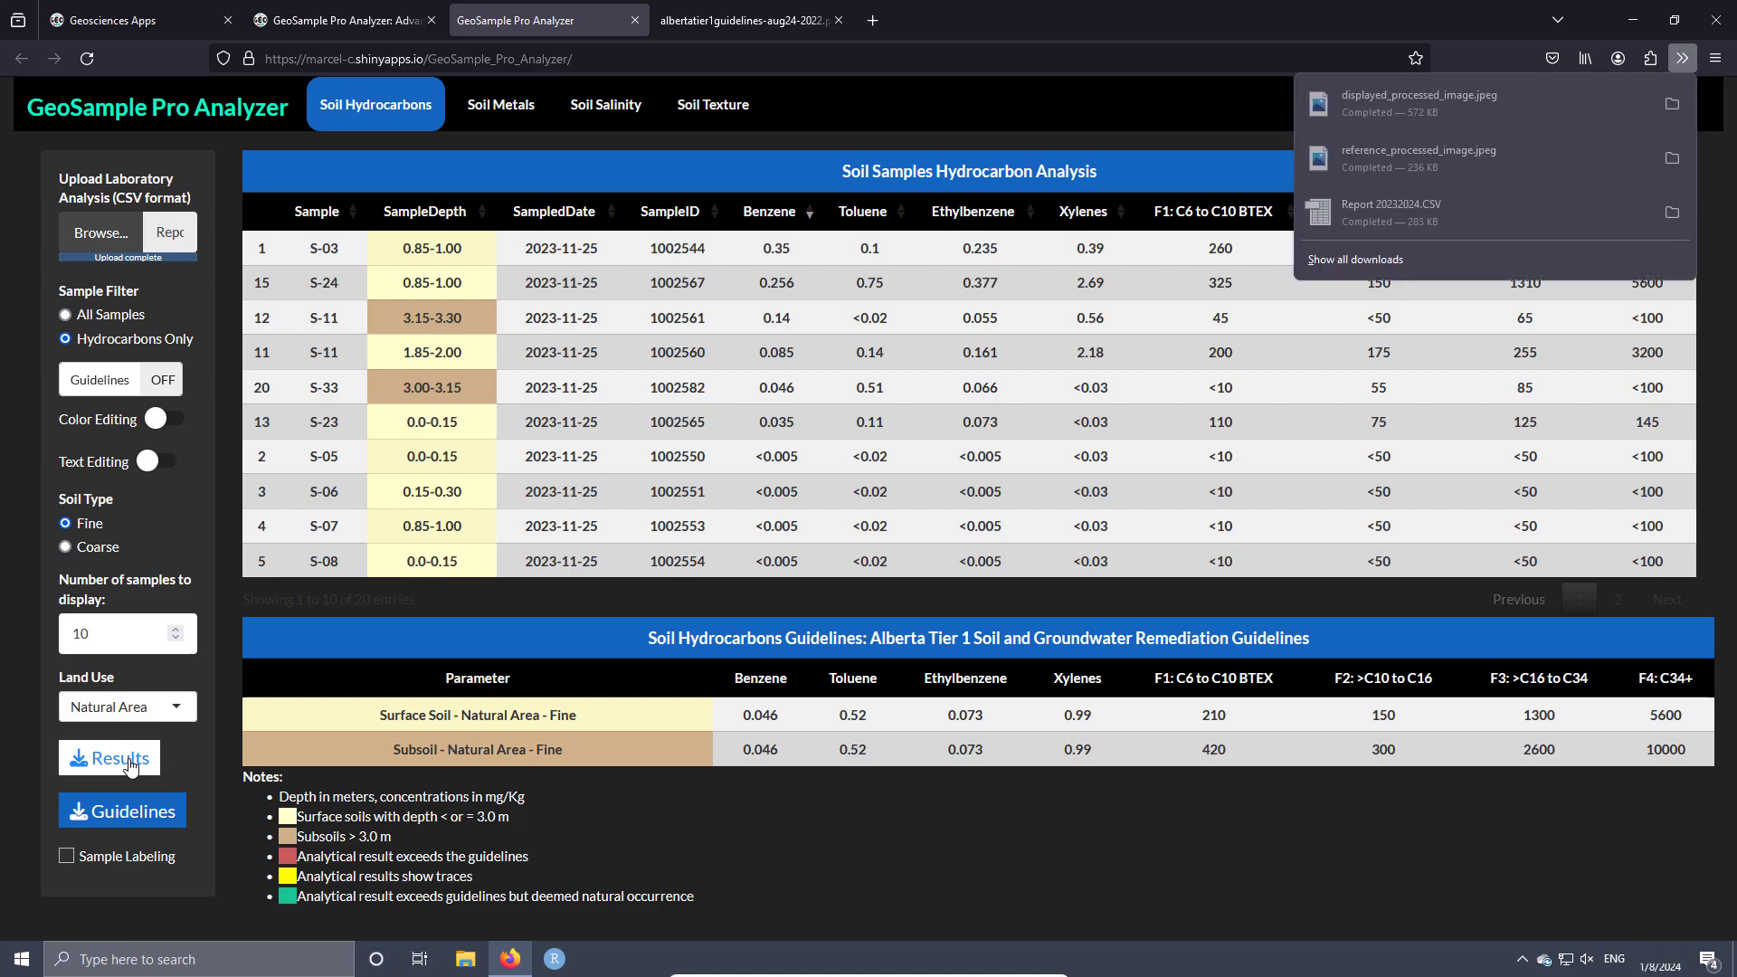
click(1408, 100)
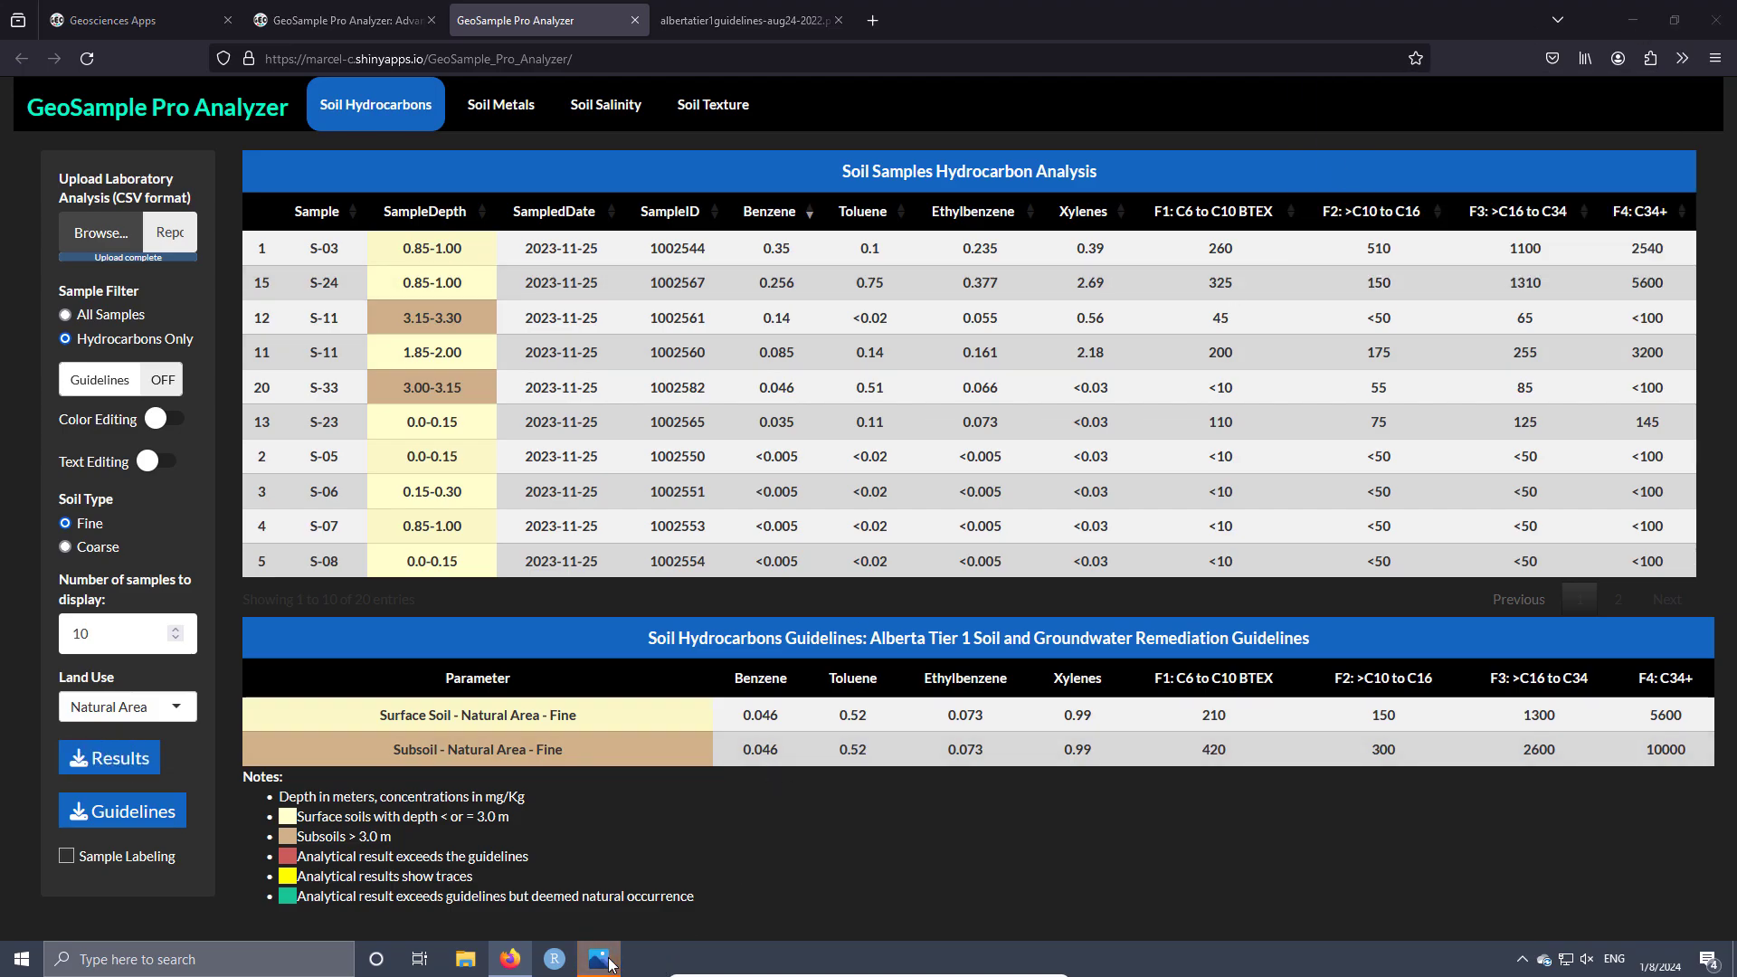
click(599, 959)
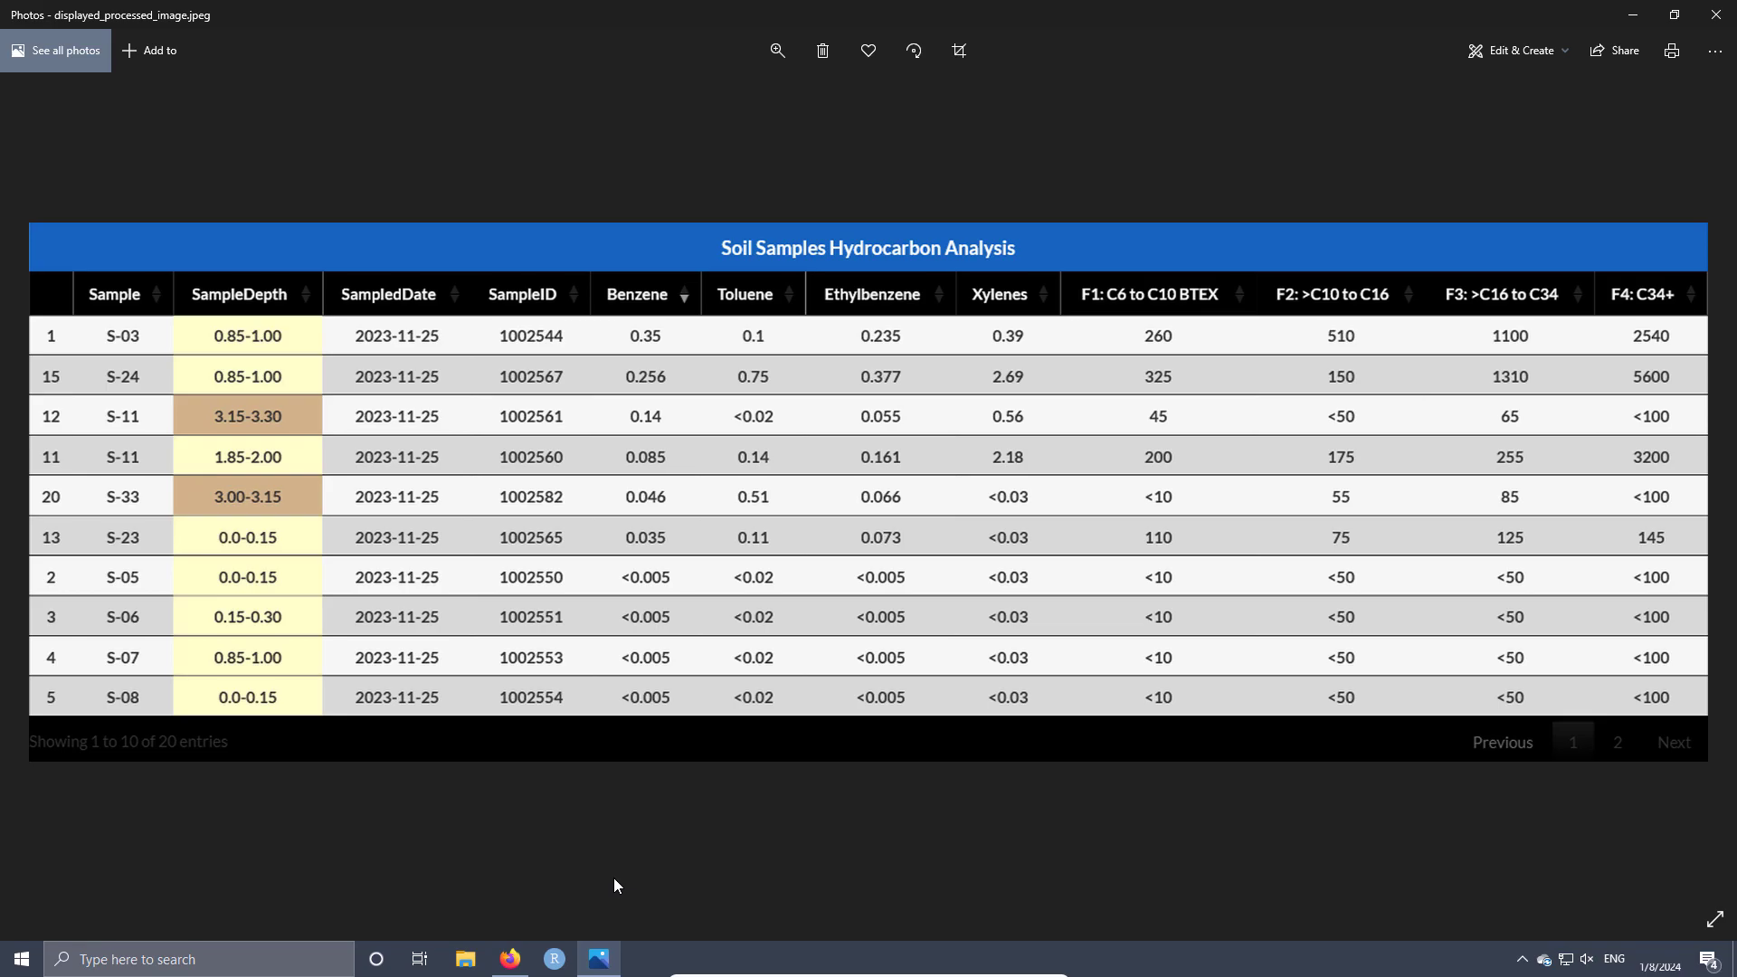
click(1716, 15)
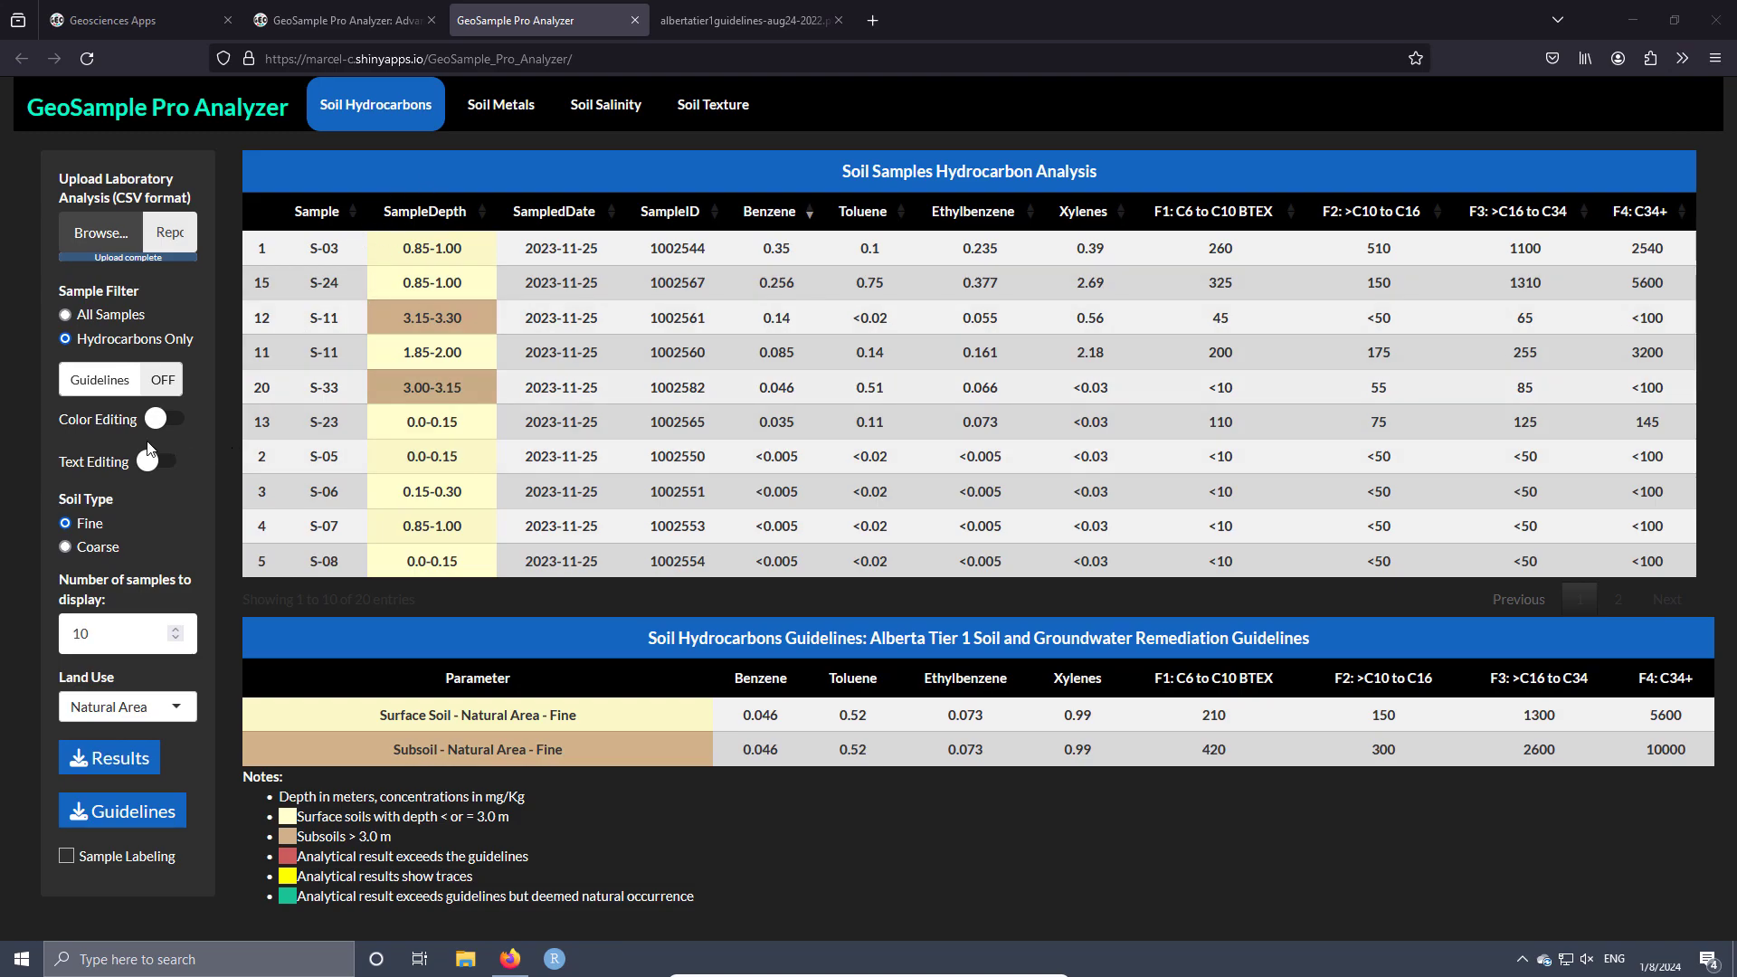
- Turn on the guidelines comparison and check the results with Coarse soil before returning the soil type to Fine
click(122, 387)
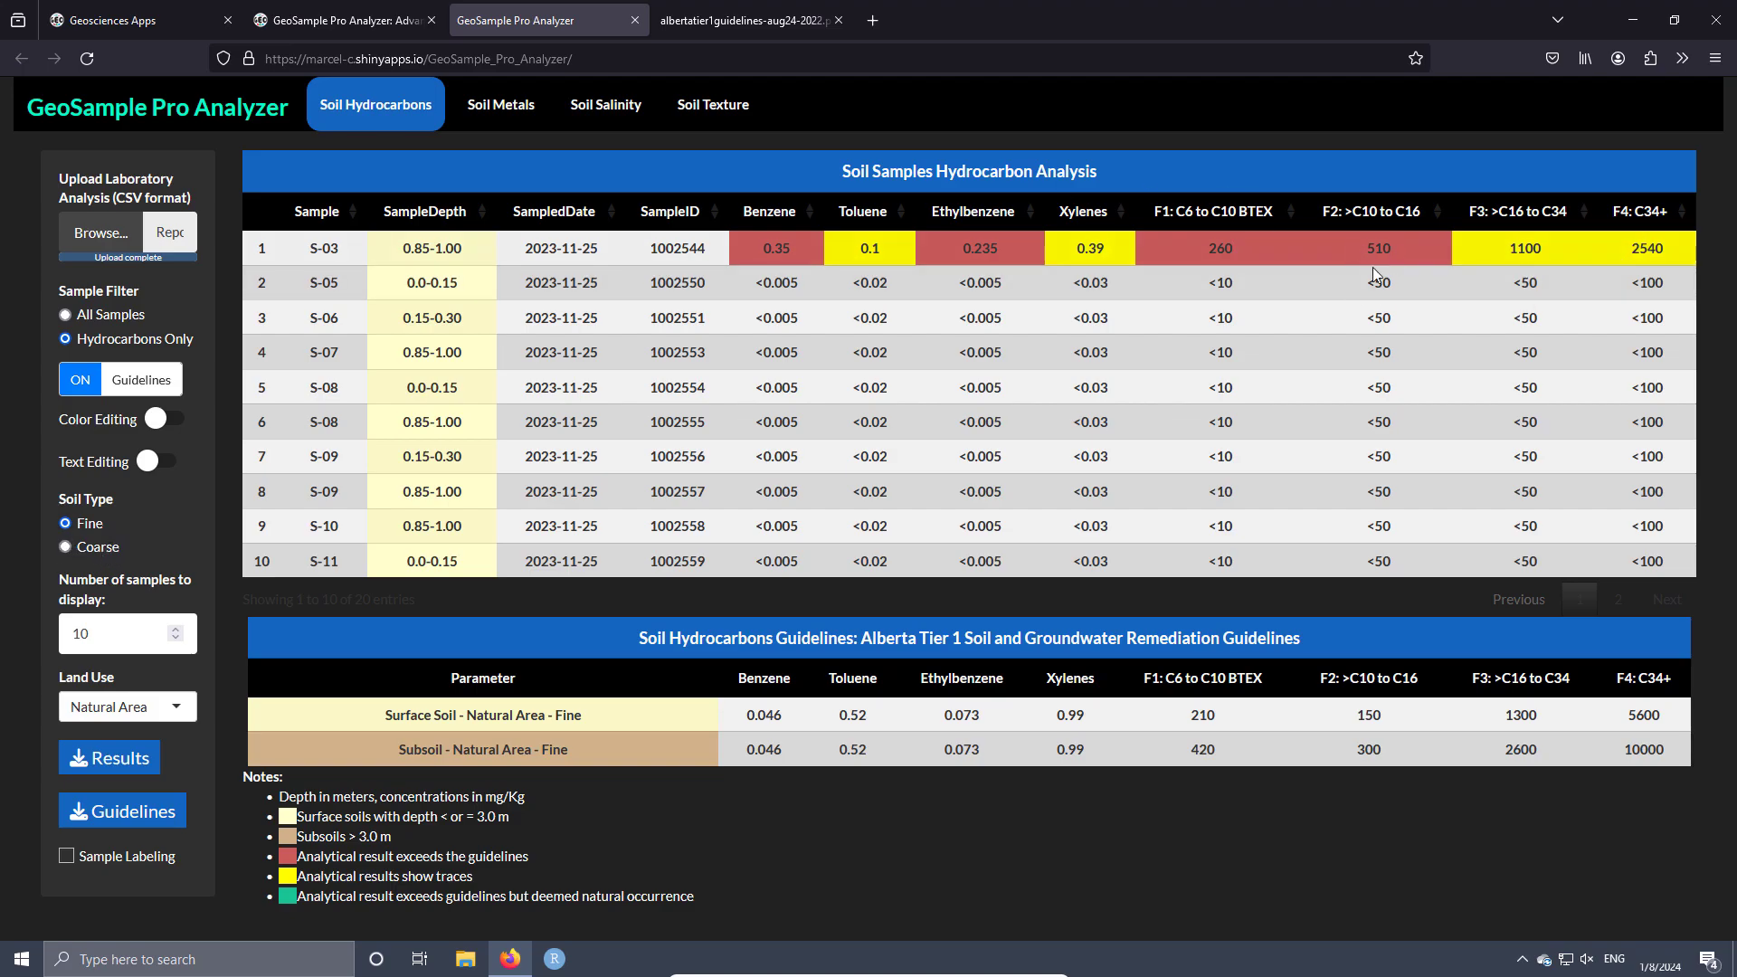
click(79, 552)
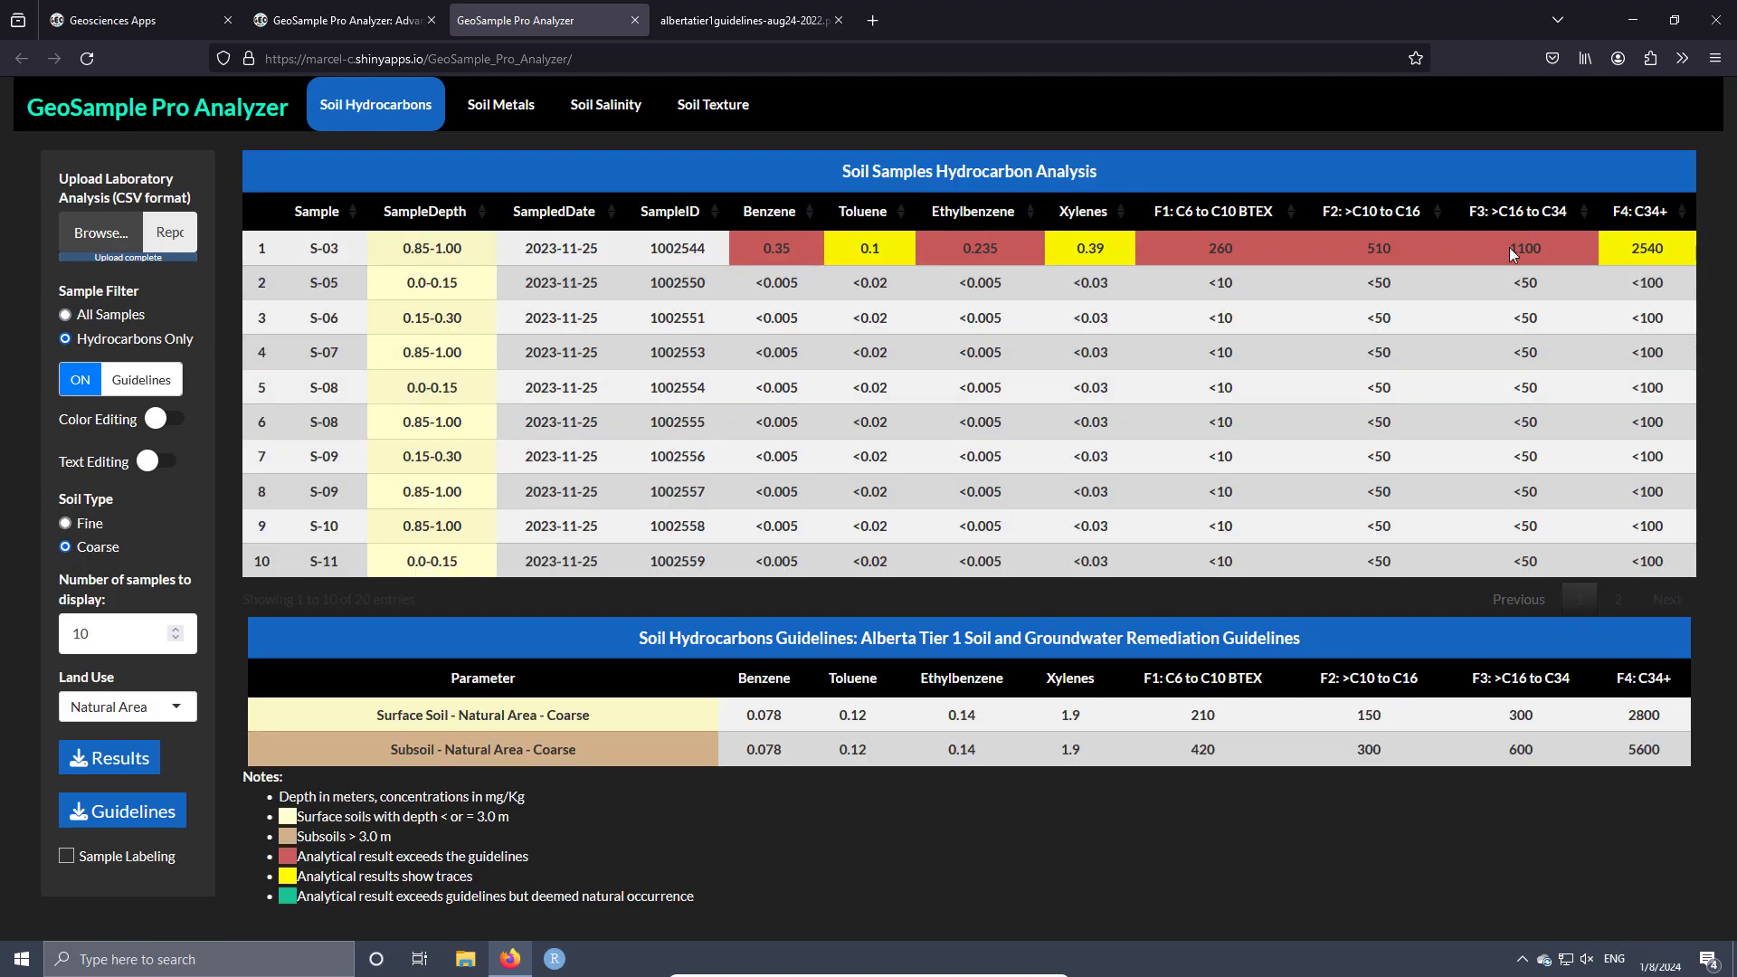
click(76, 527)
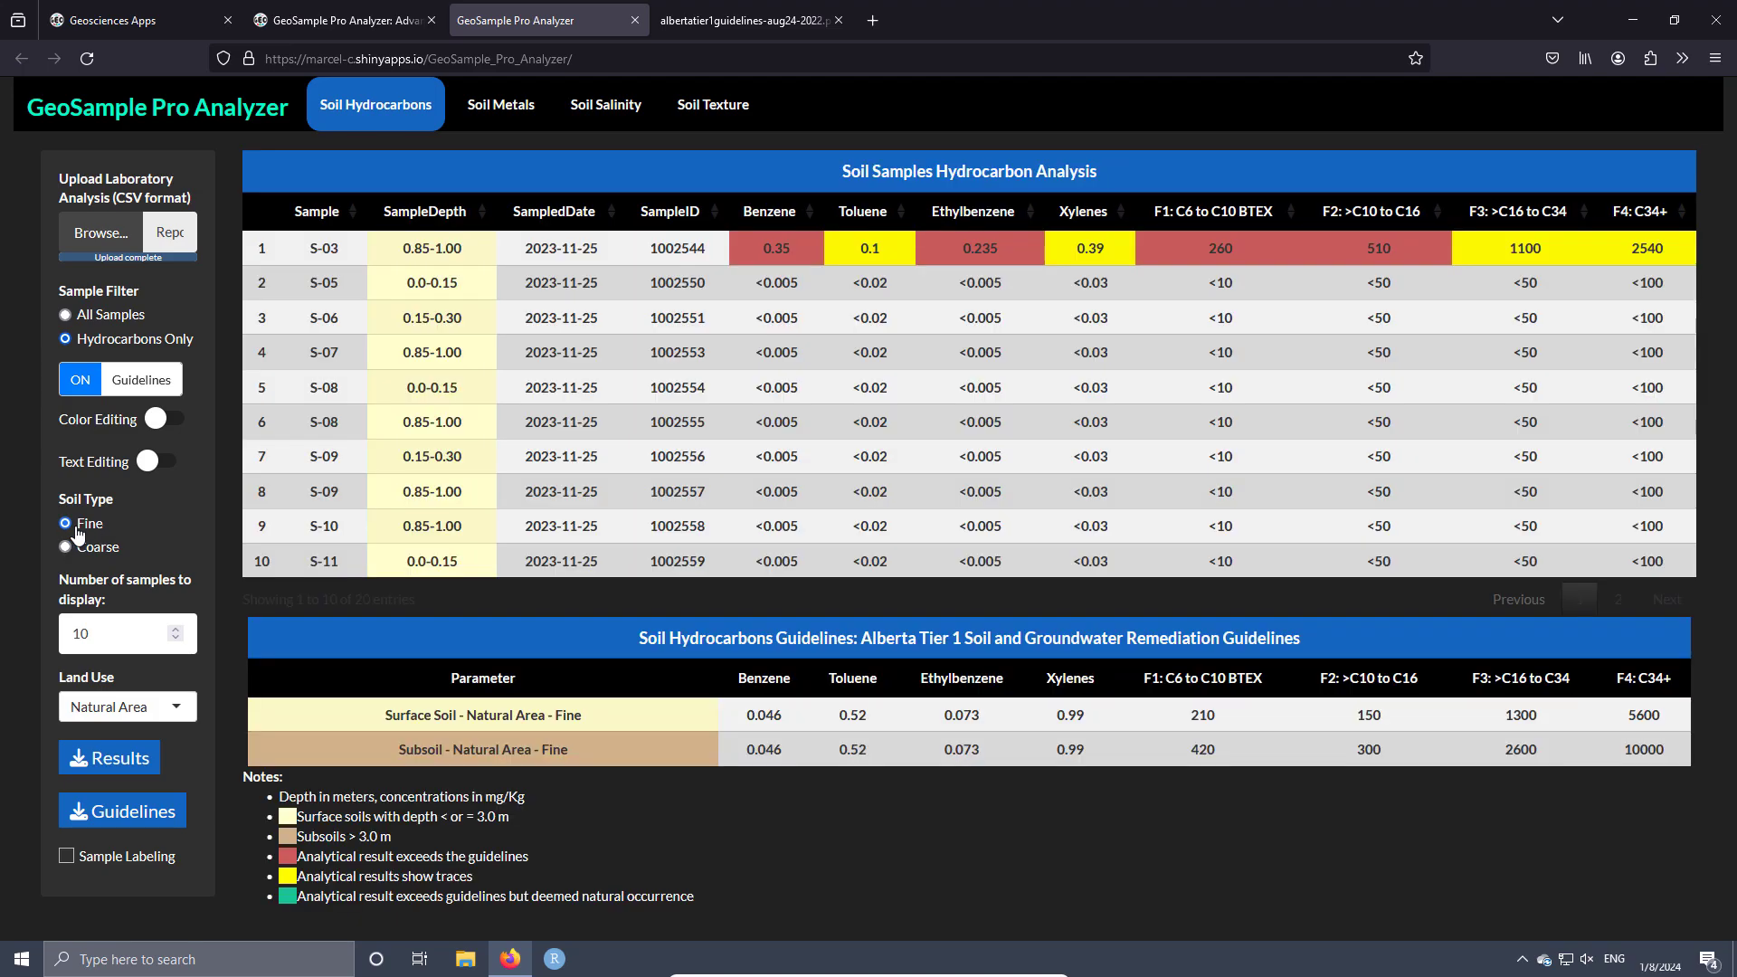
- Compare the results against the Industrial land use guidelines, and return the land use to Natural Area
click(124, 702)
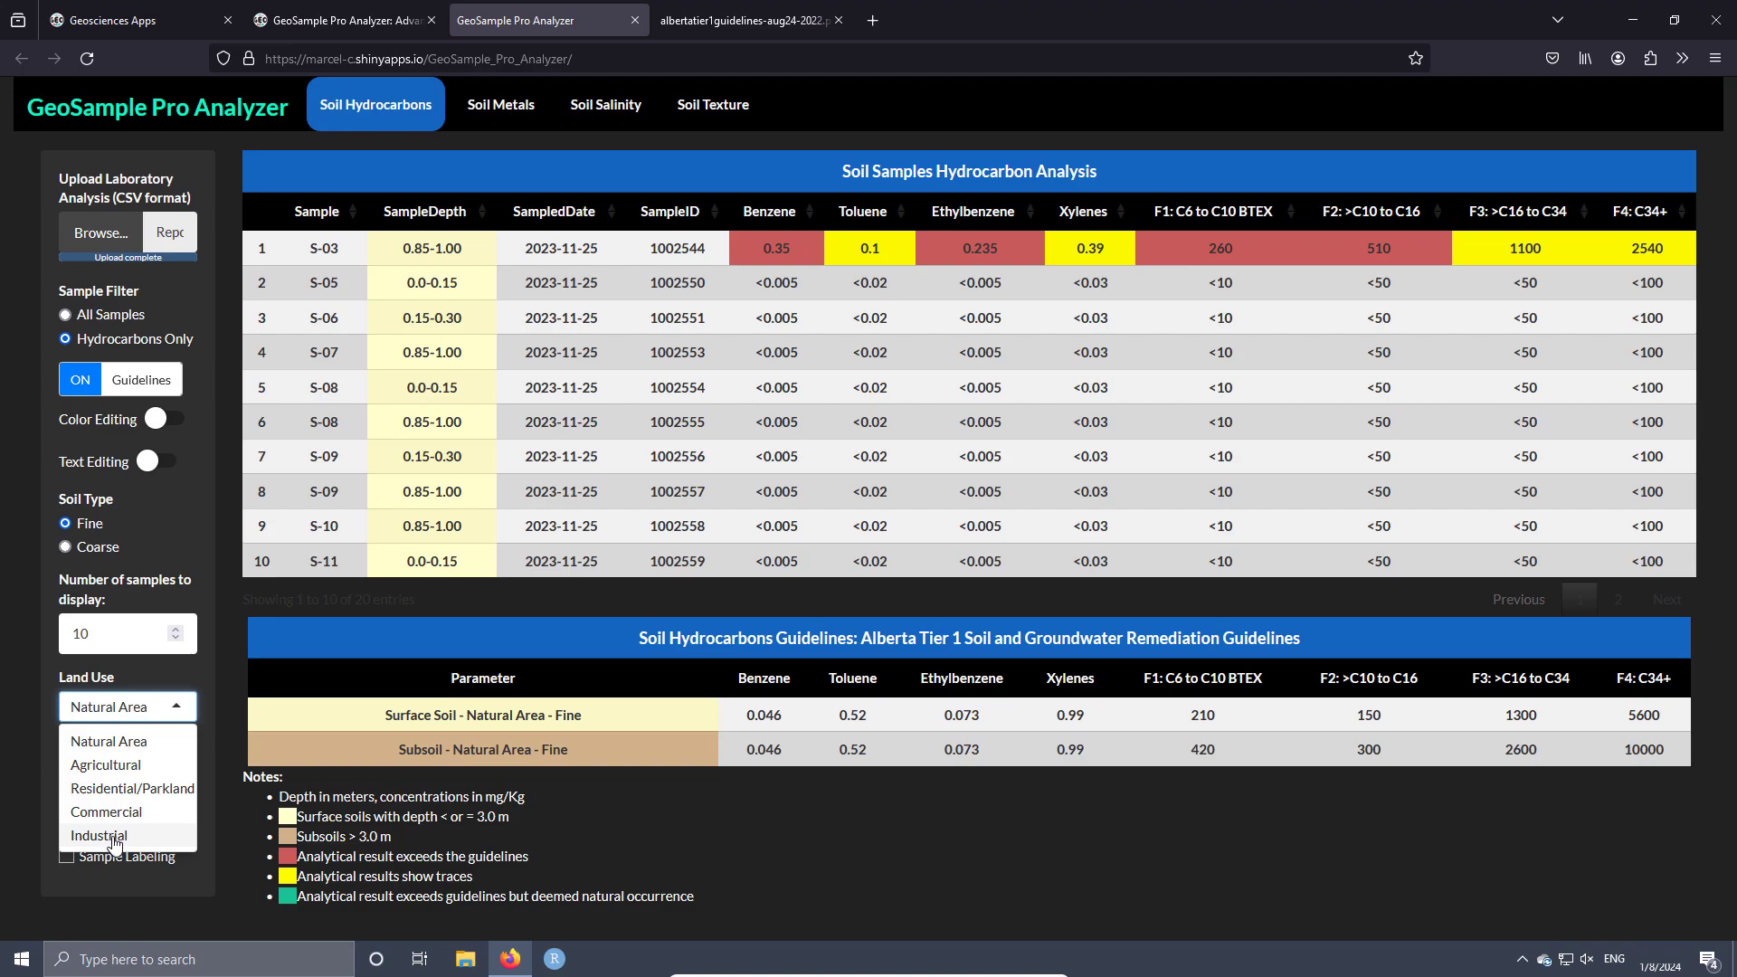
click(111, 837)
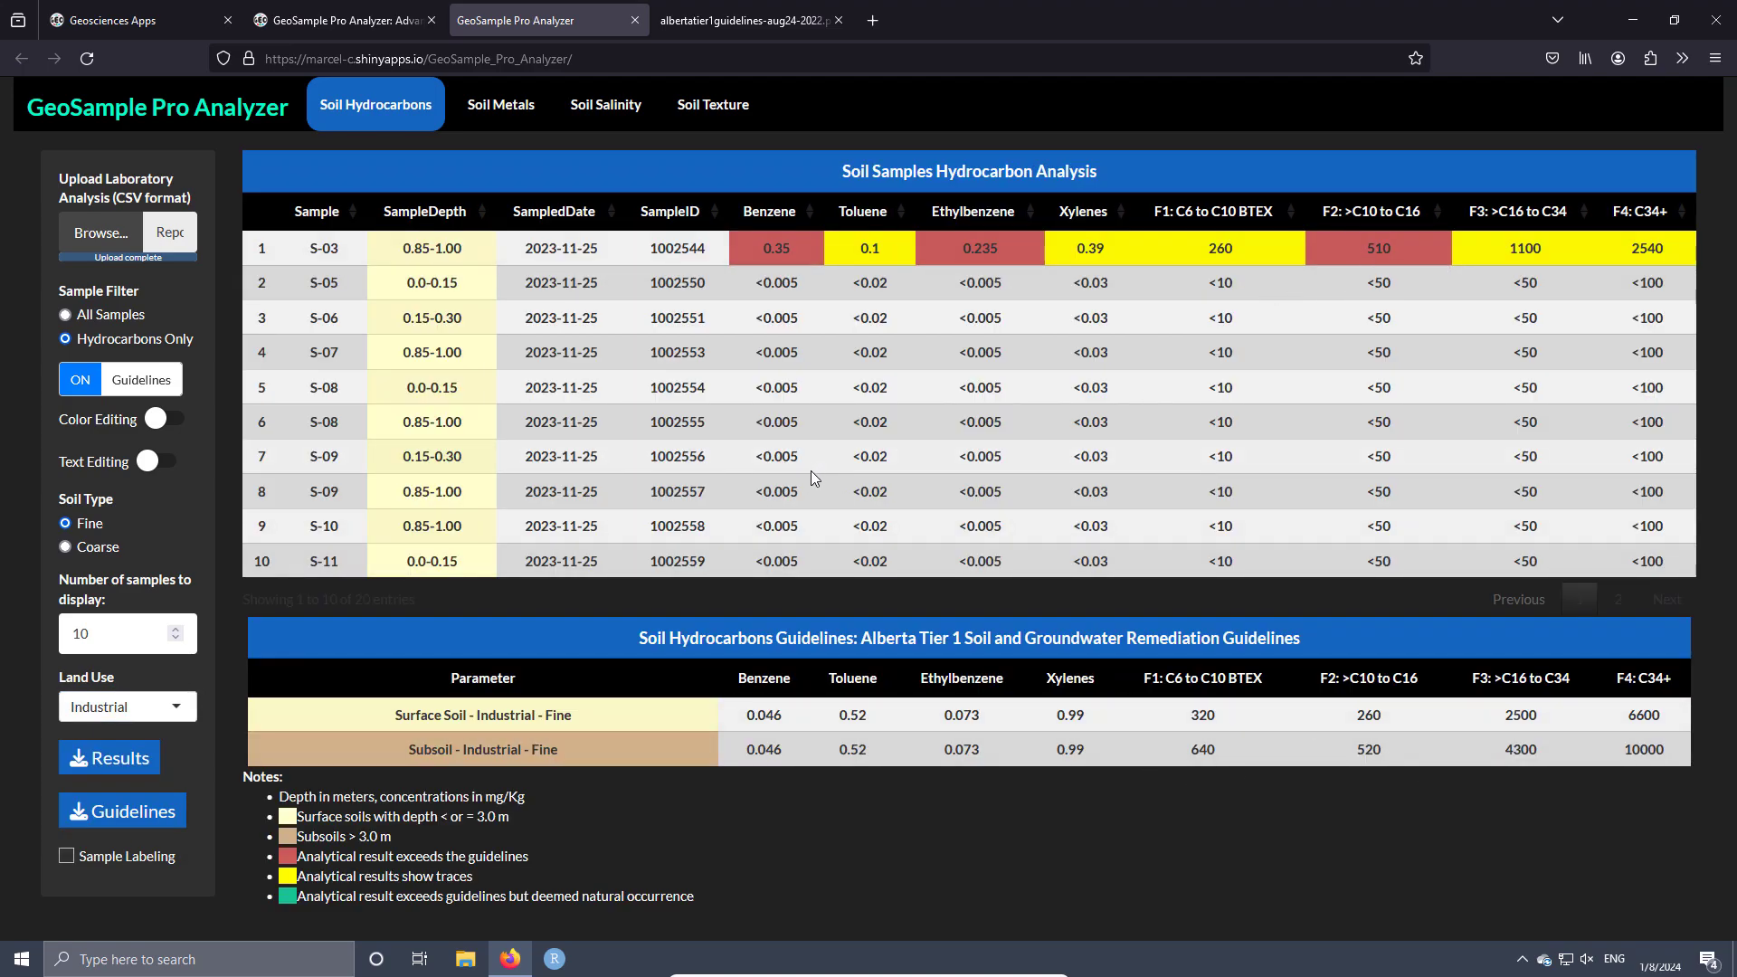
click(113, 707)
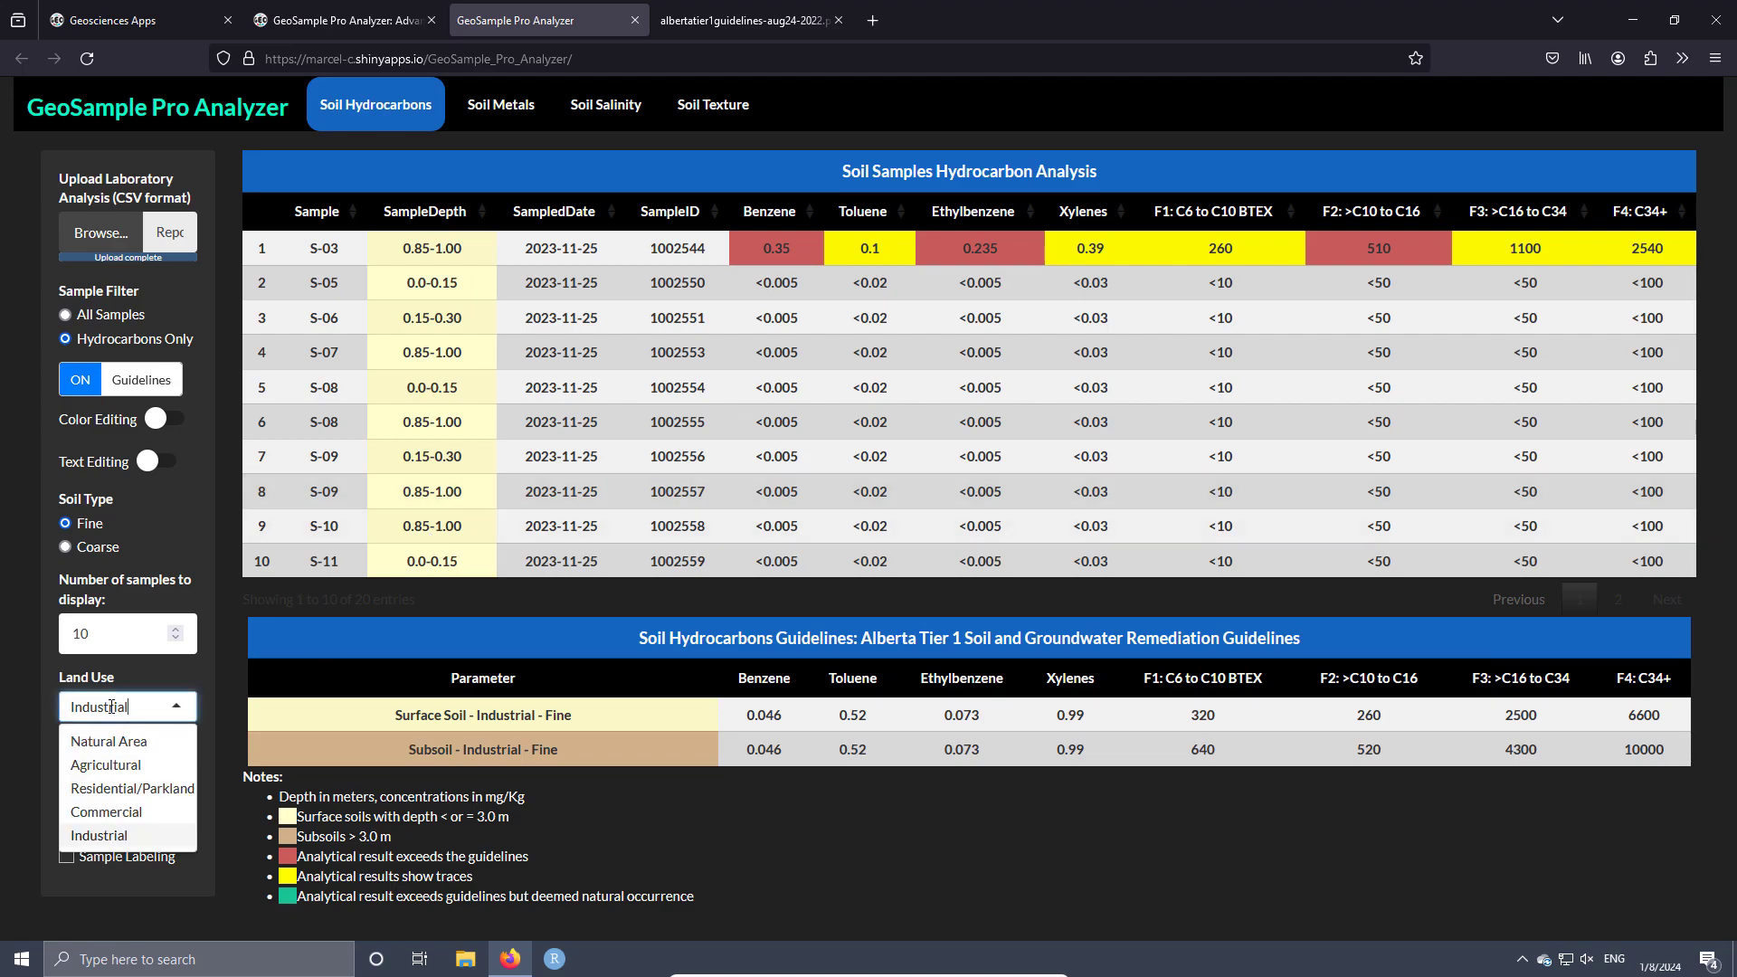
click(110, 742)
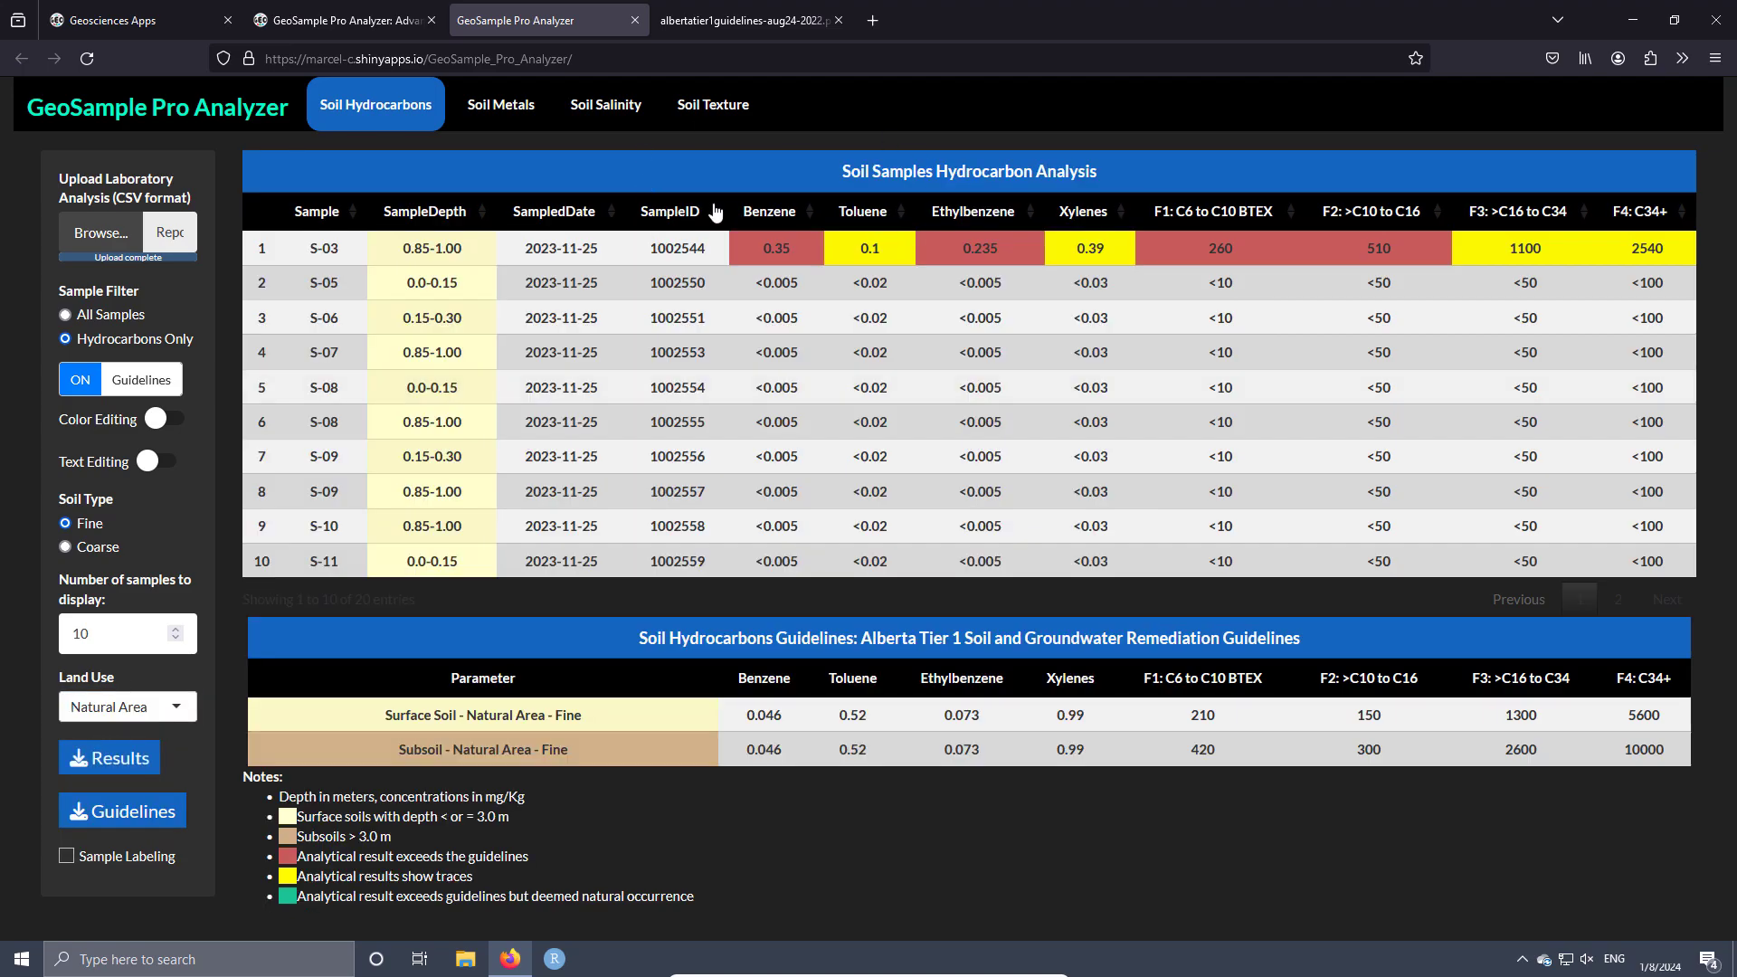
- Sort the color-coded results by benzene in descending order and review them, and re-sort by toluene in descending order
click(772, 217)
click(772, 214)
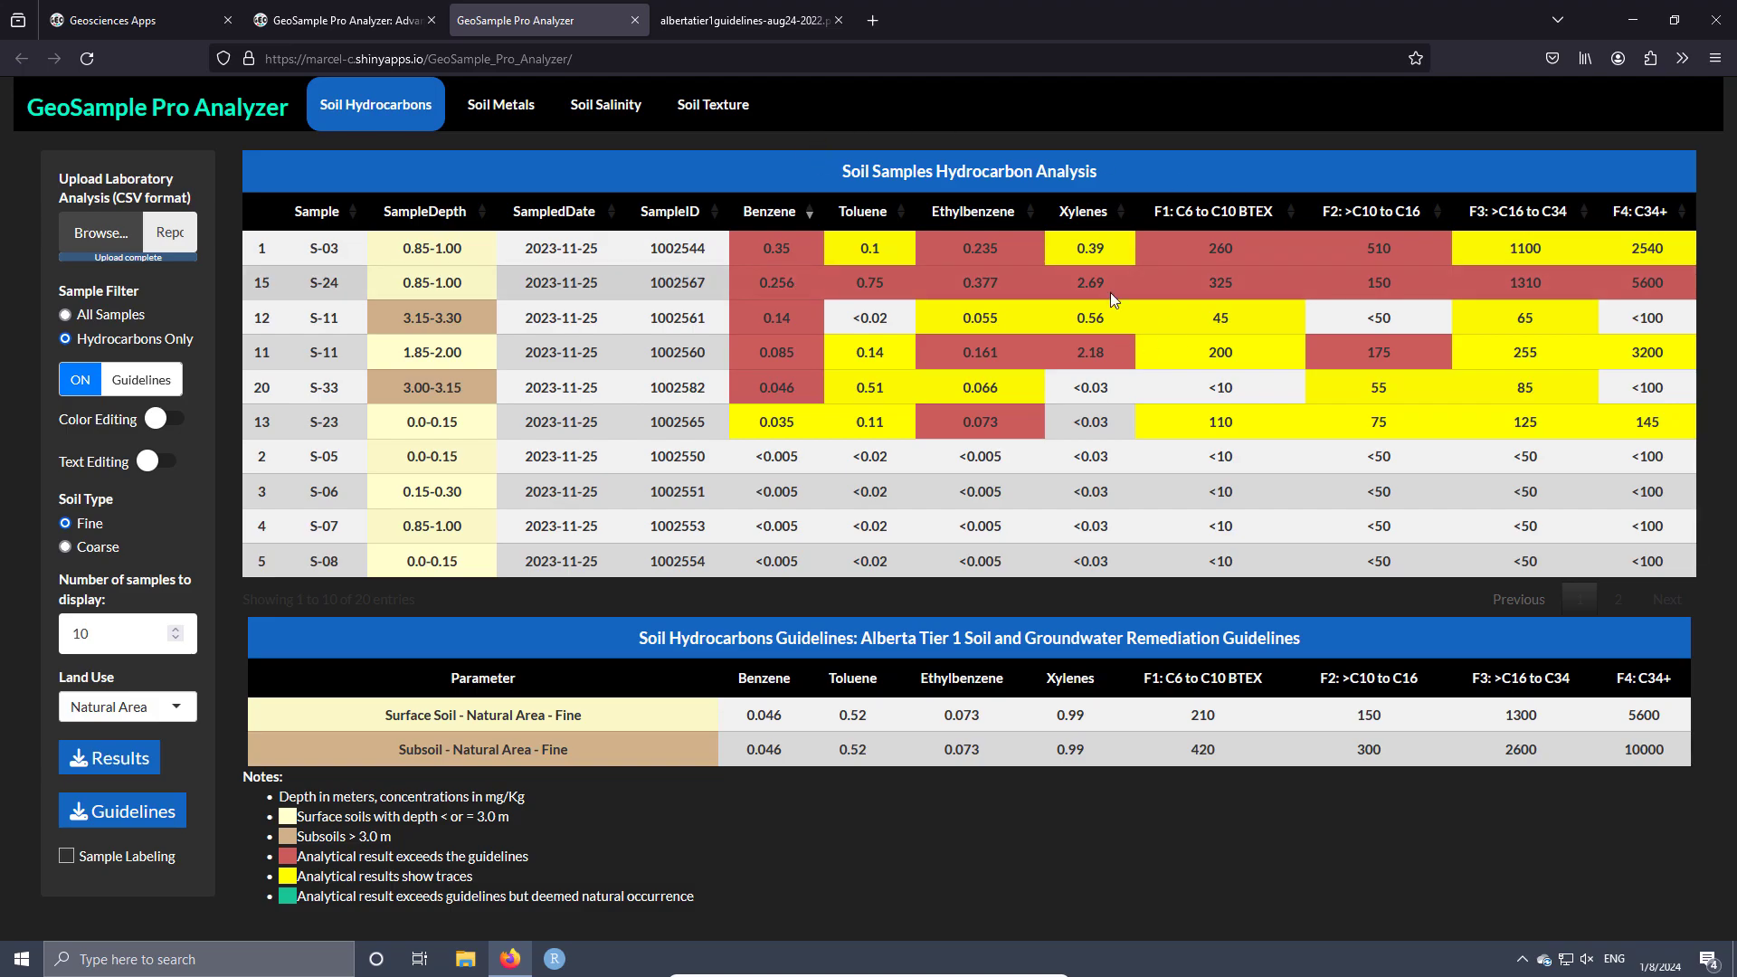
click(863, 213)
click(864, 215)
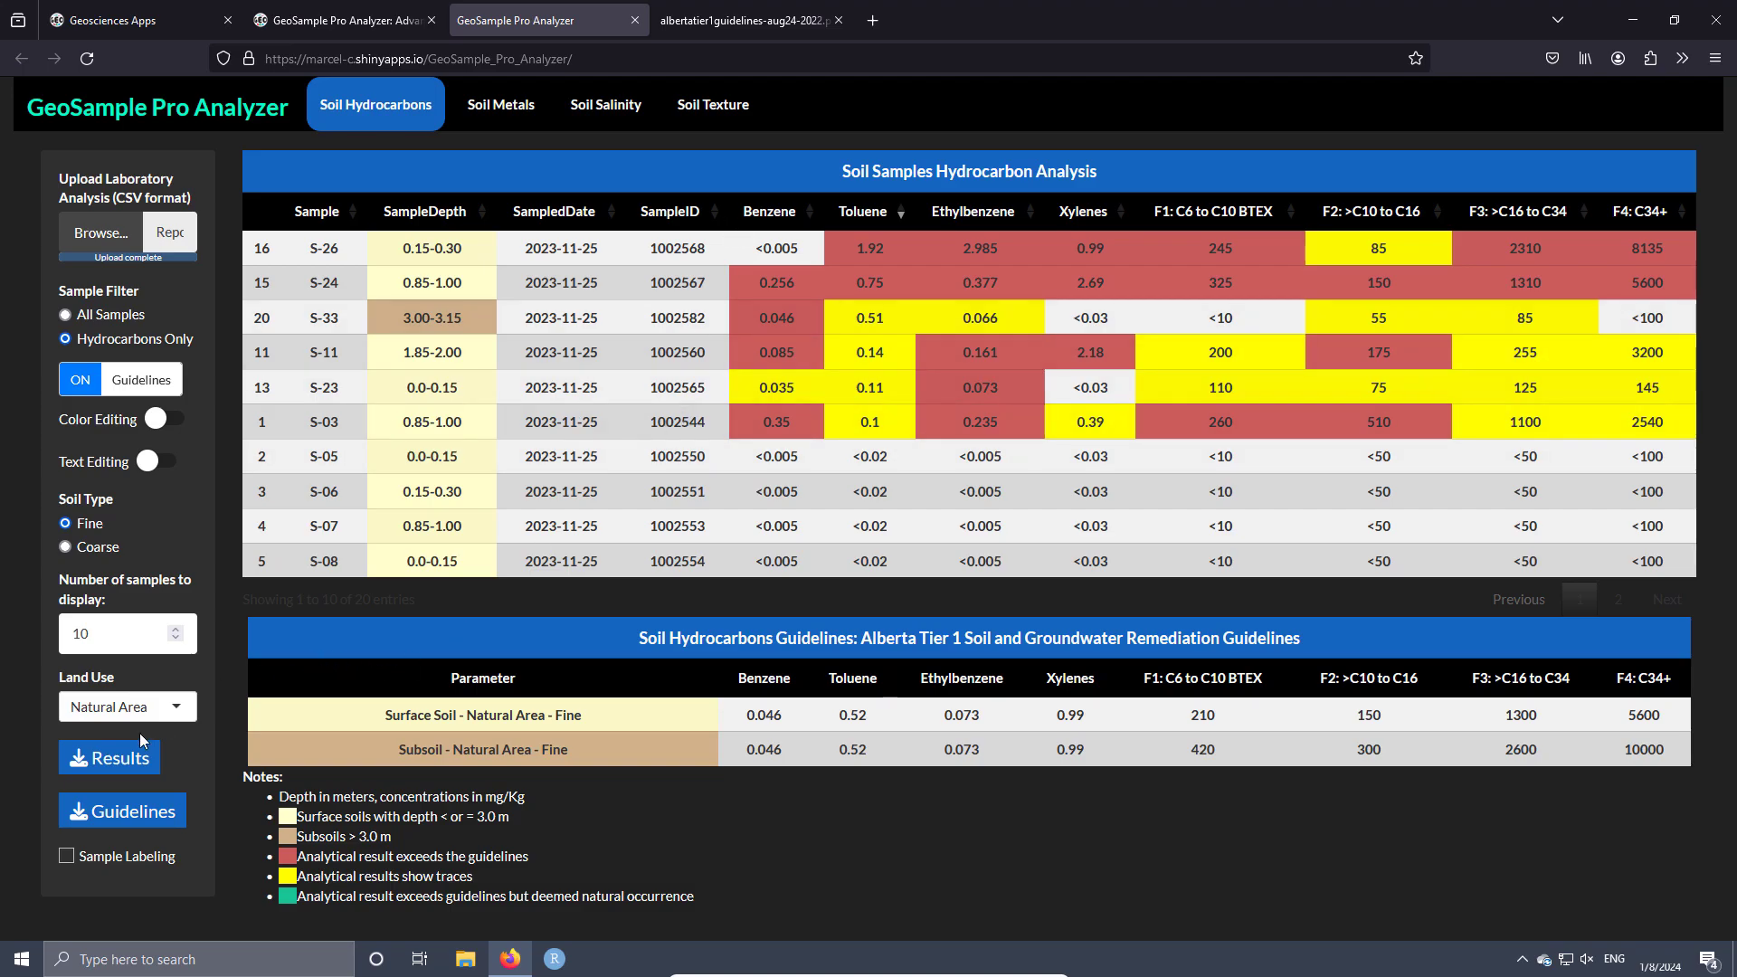
- Download the color-coded results table as an image, view displayed_processed_image(1).jpeg in Photos, and close the viewer
click(111, 764)
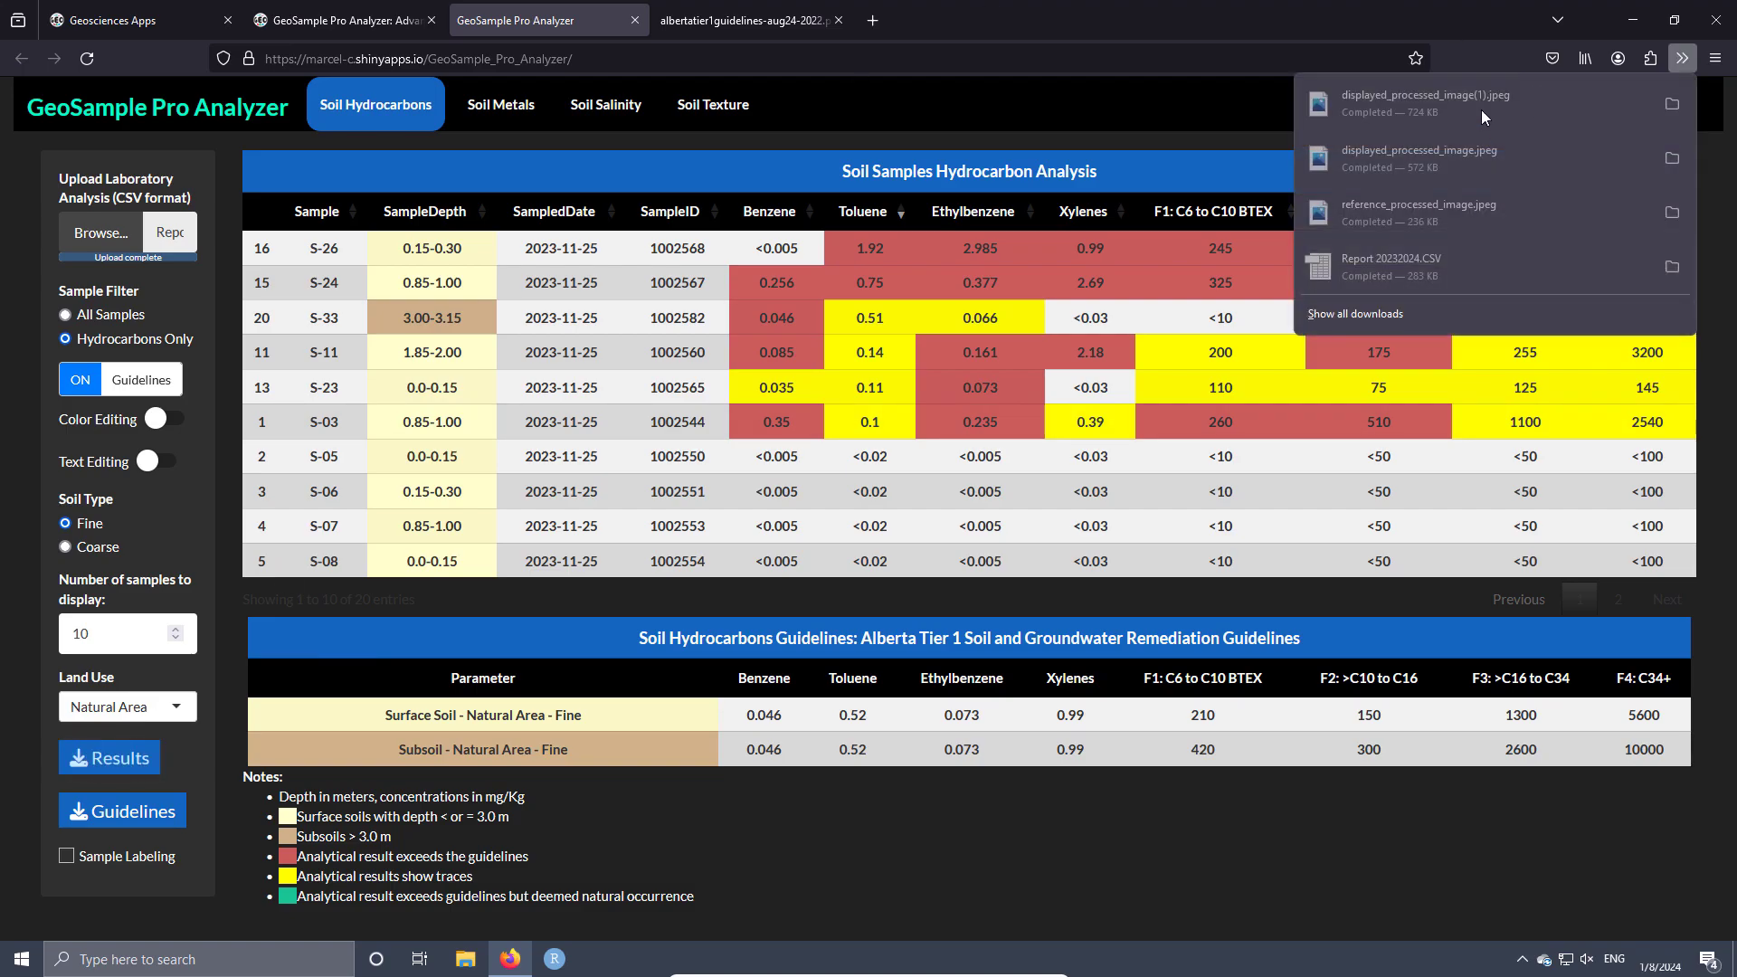
click(1359, 100)
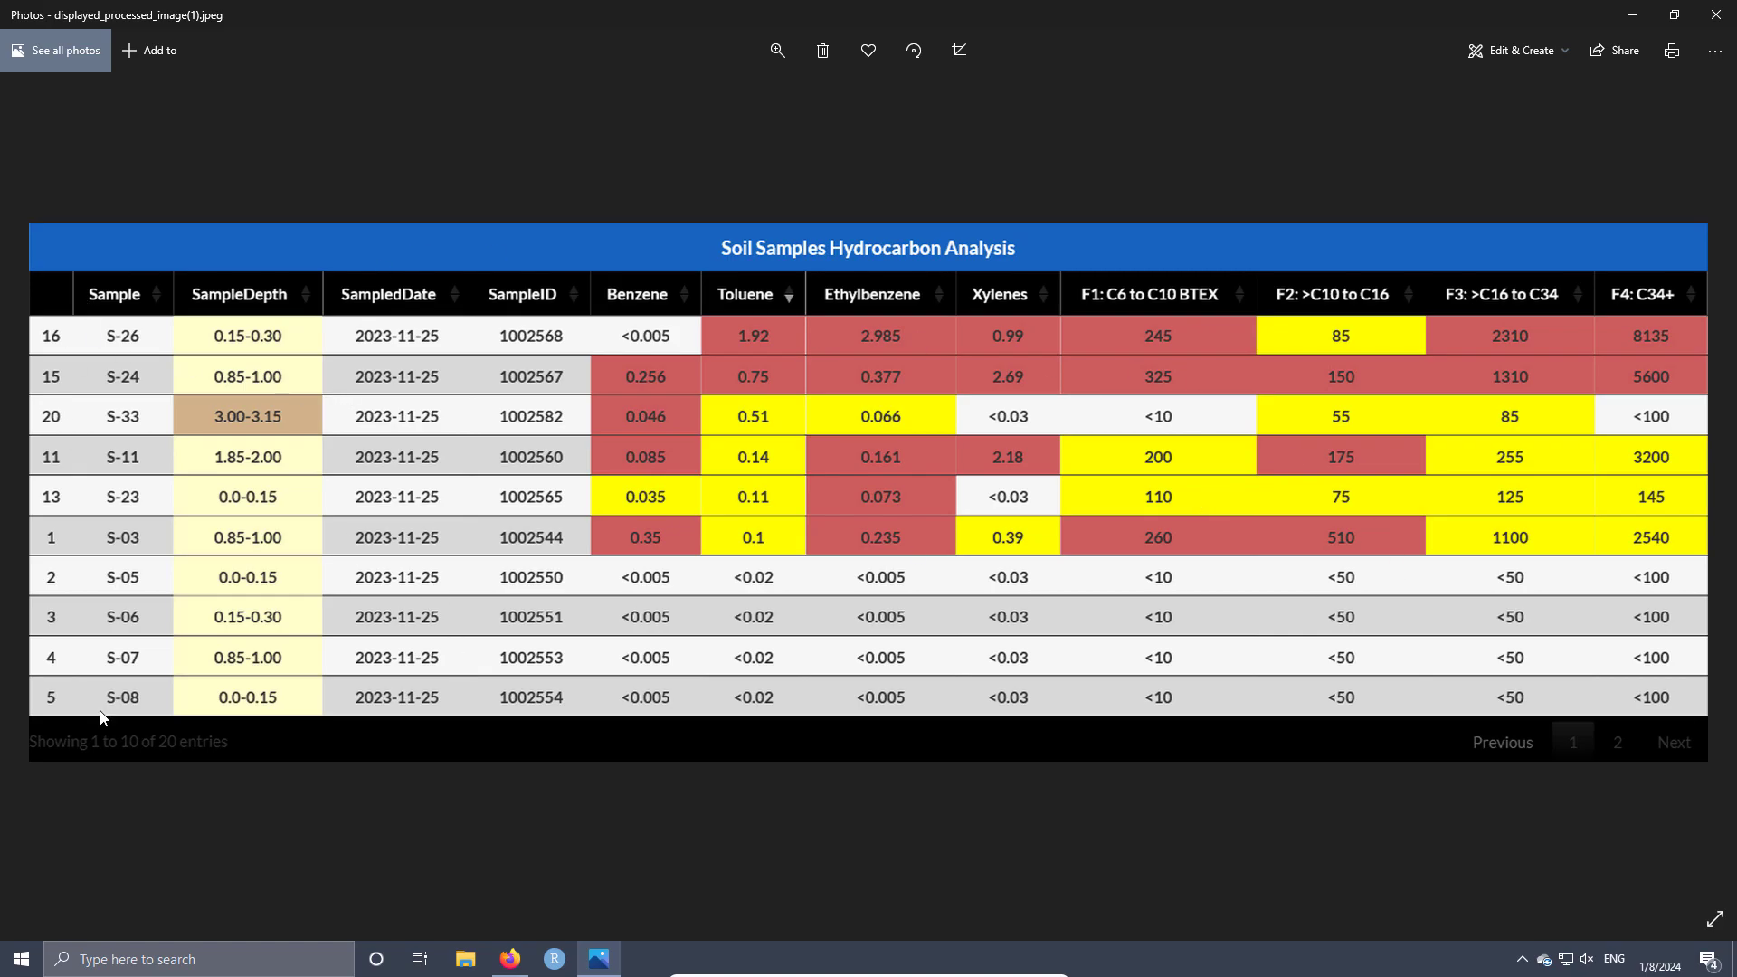
click(1726, 20)
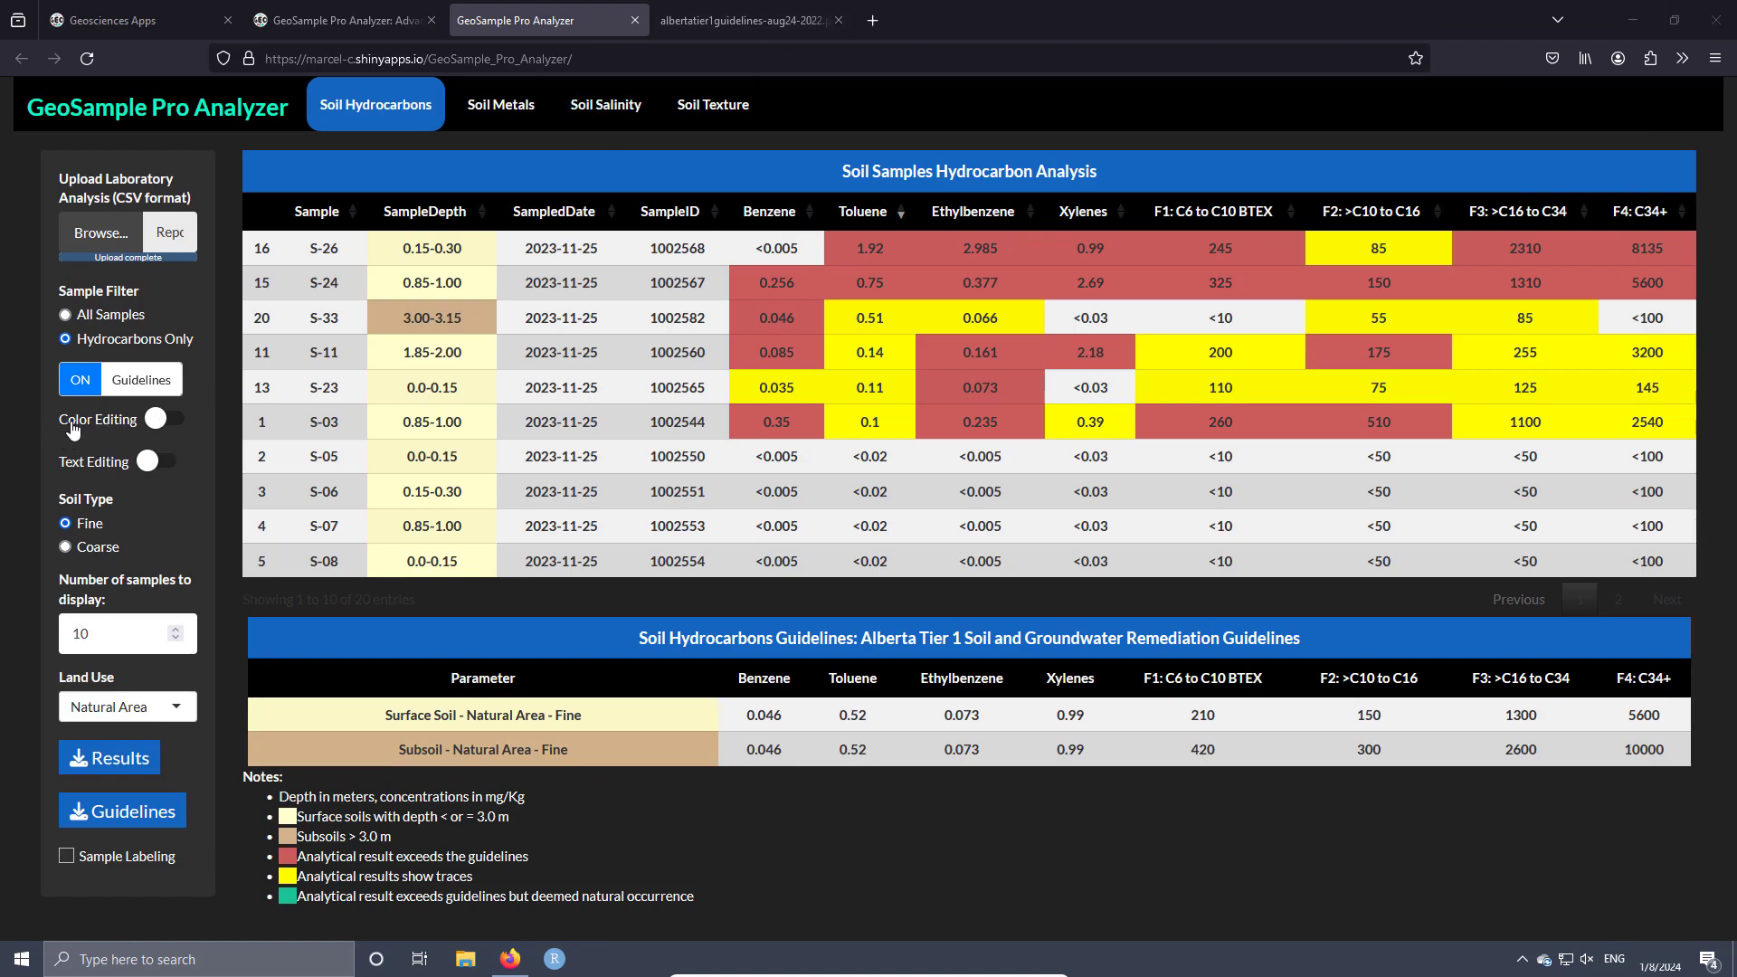
- Turn on color editing and fill the S-08 sample cell in row 6 with purple #821AC7
click(156, 419)
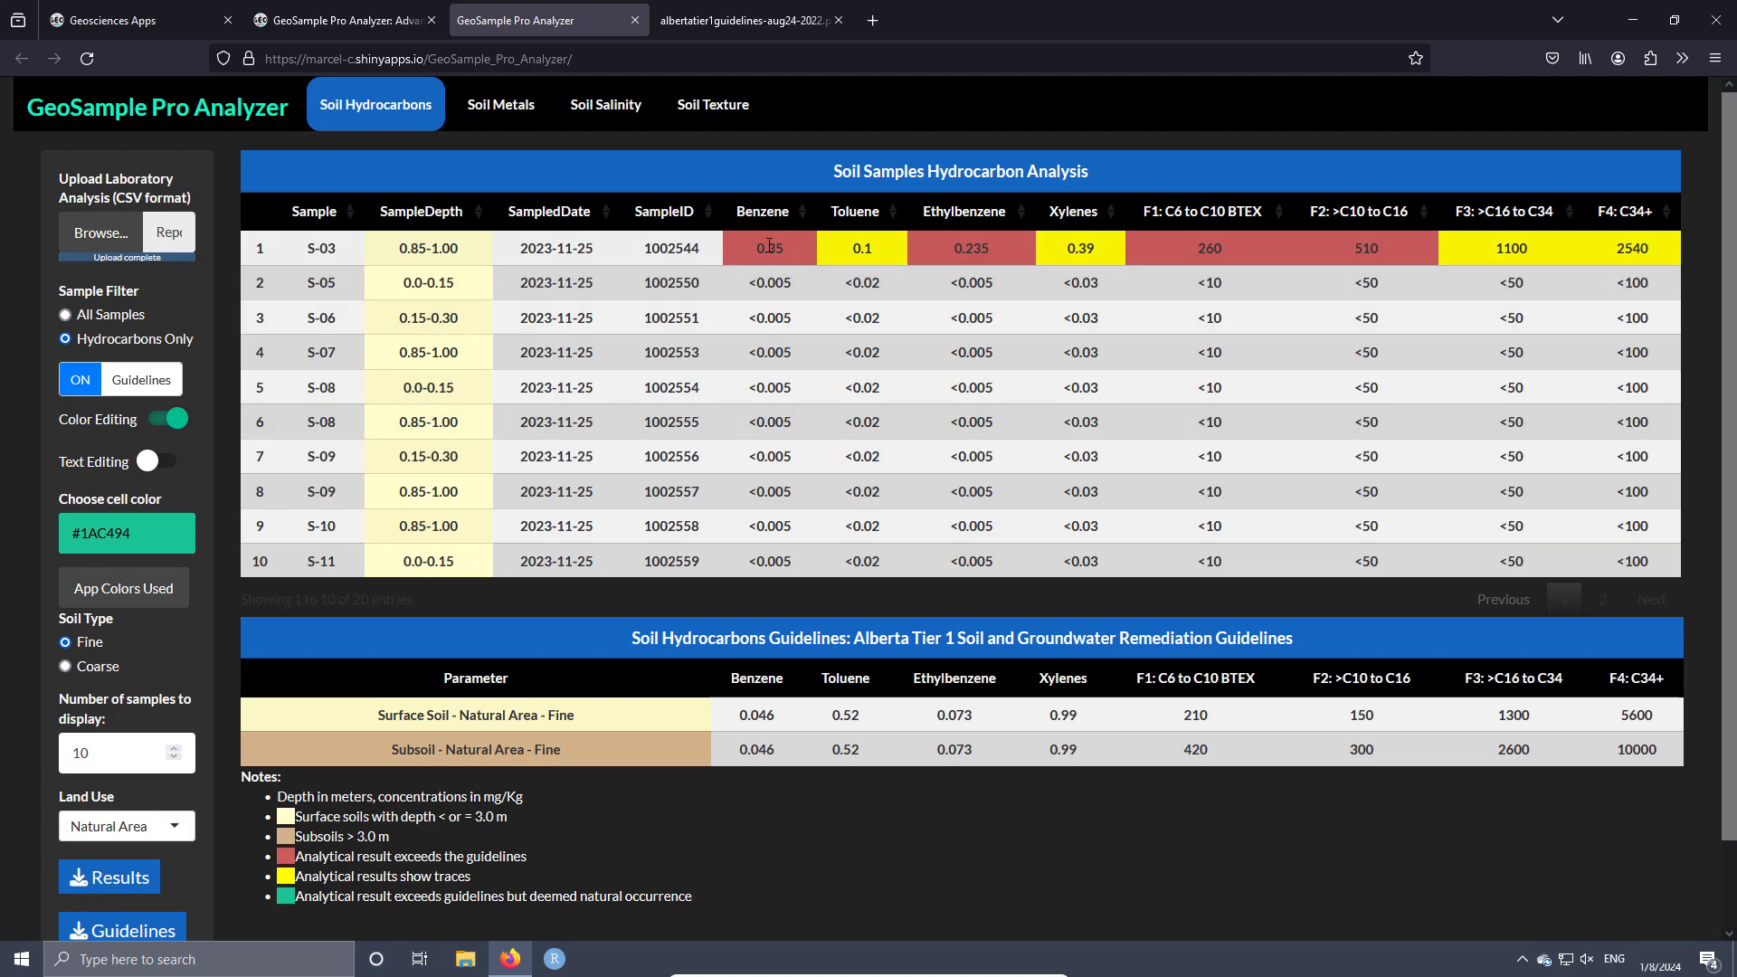
click(145, 533)
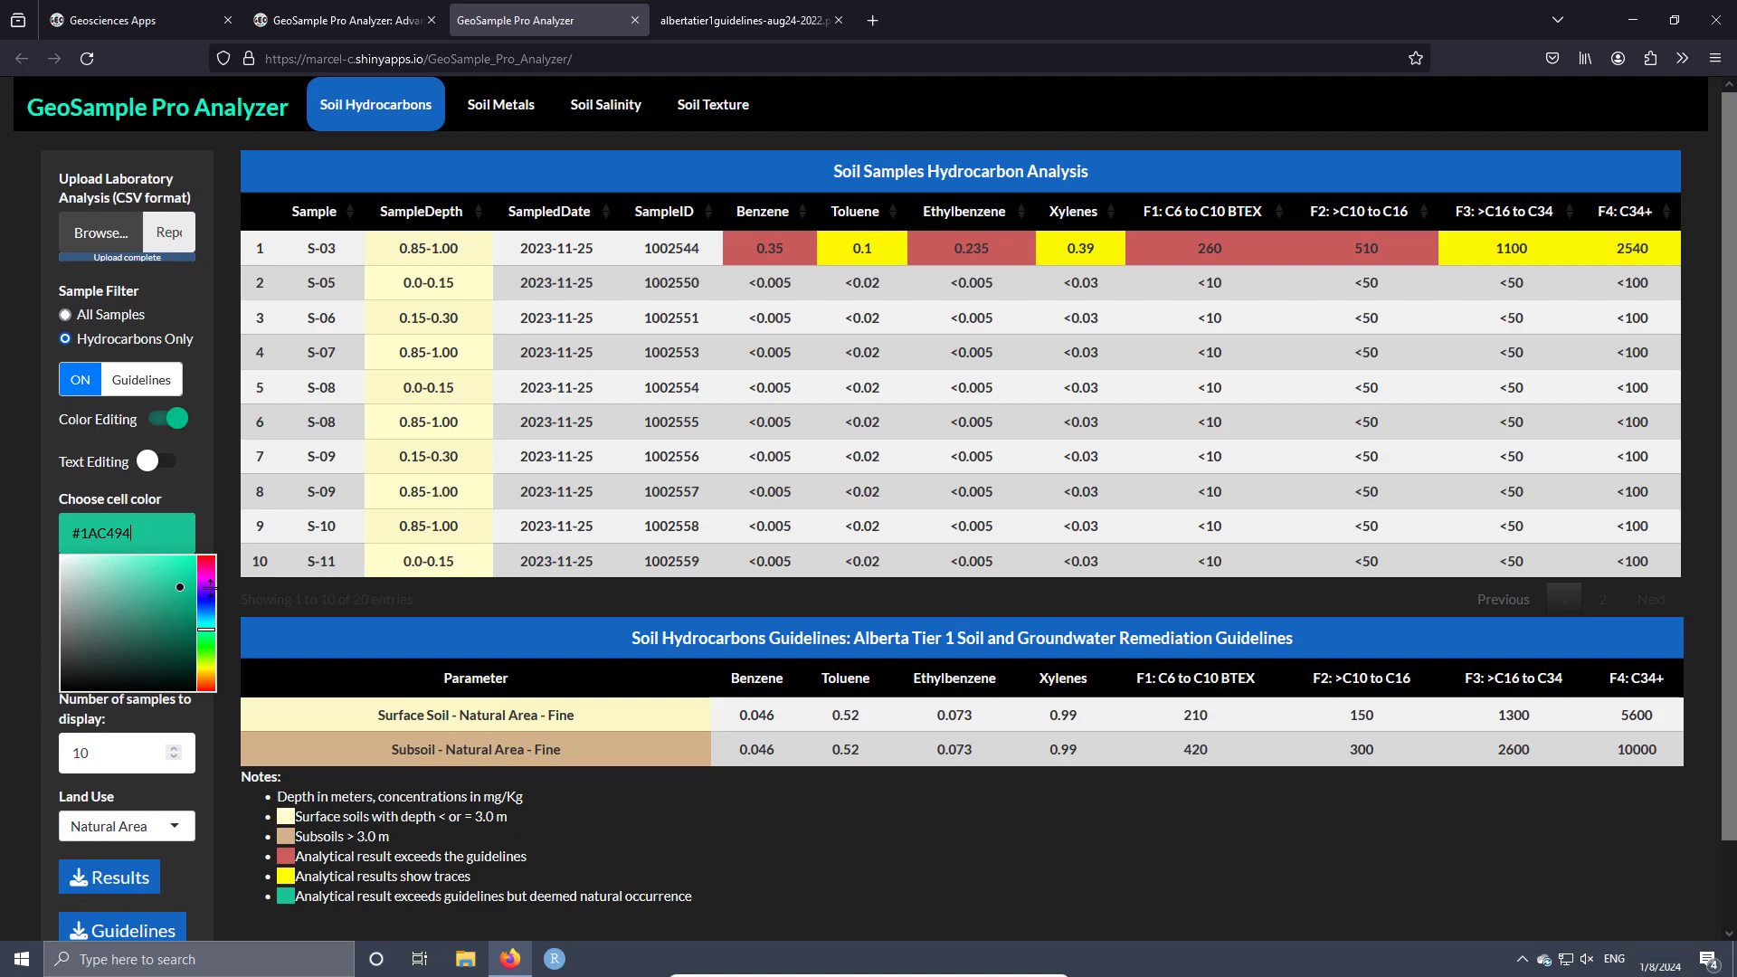
click(207, 586)
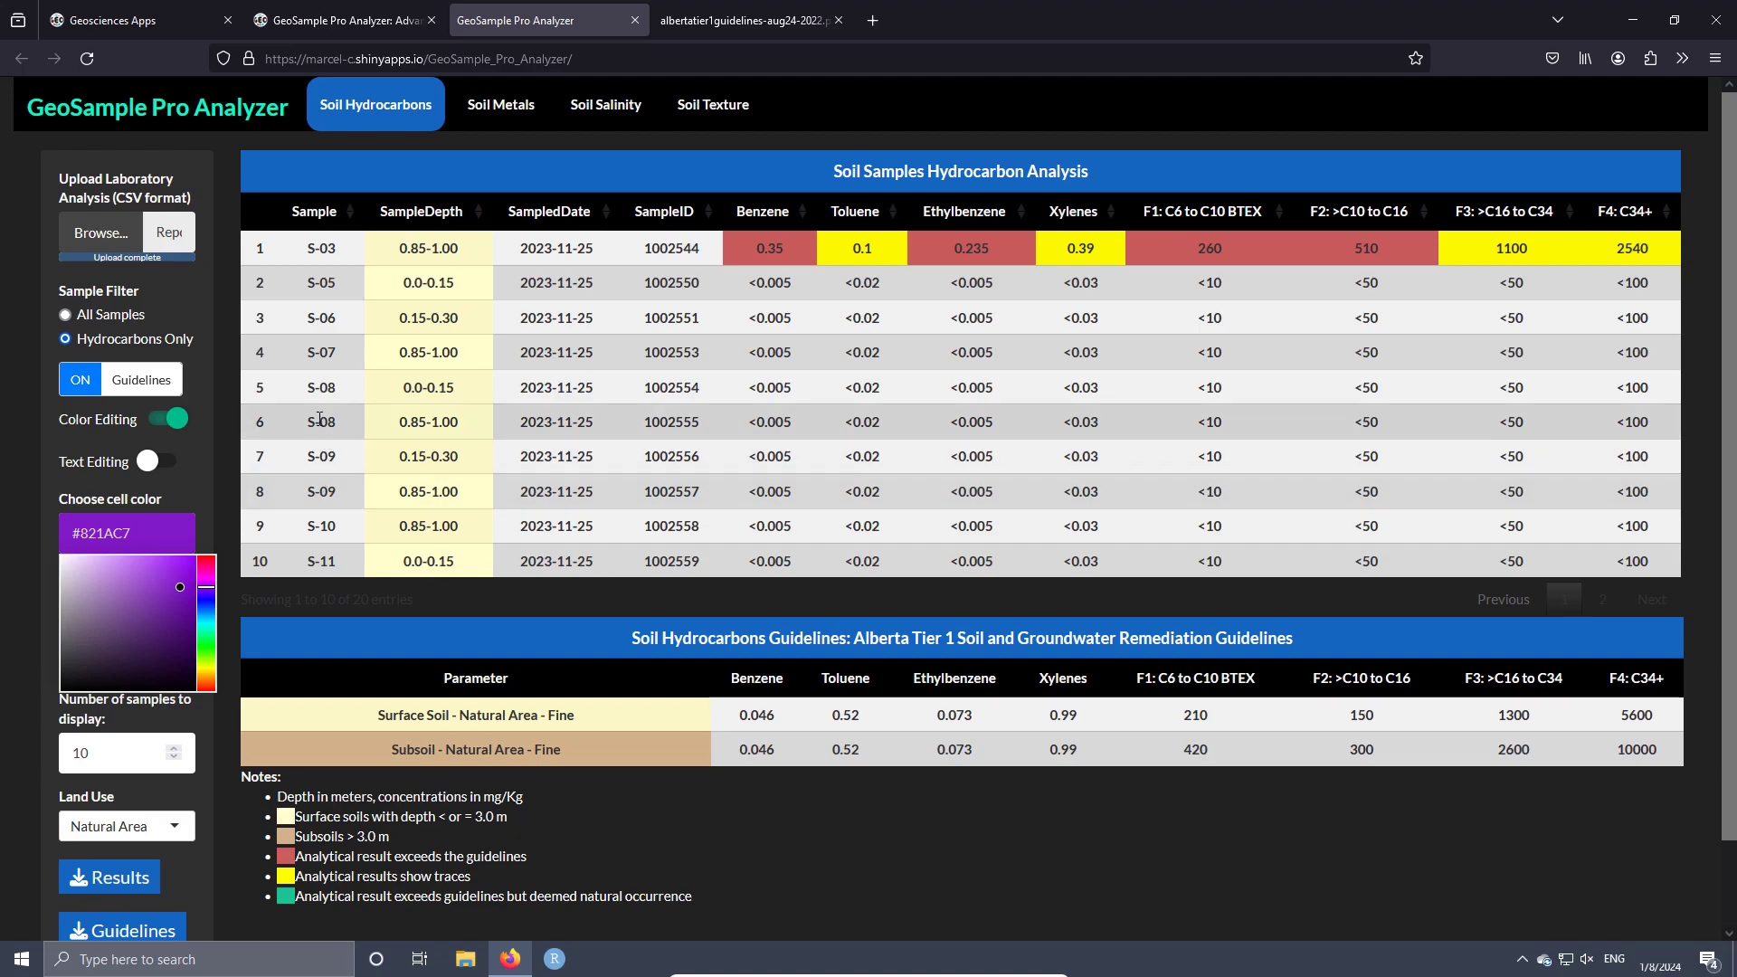
click(319, 418)
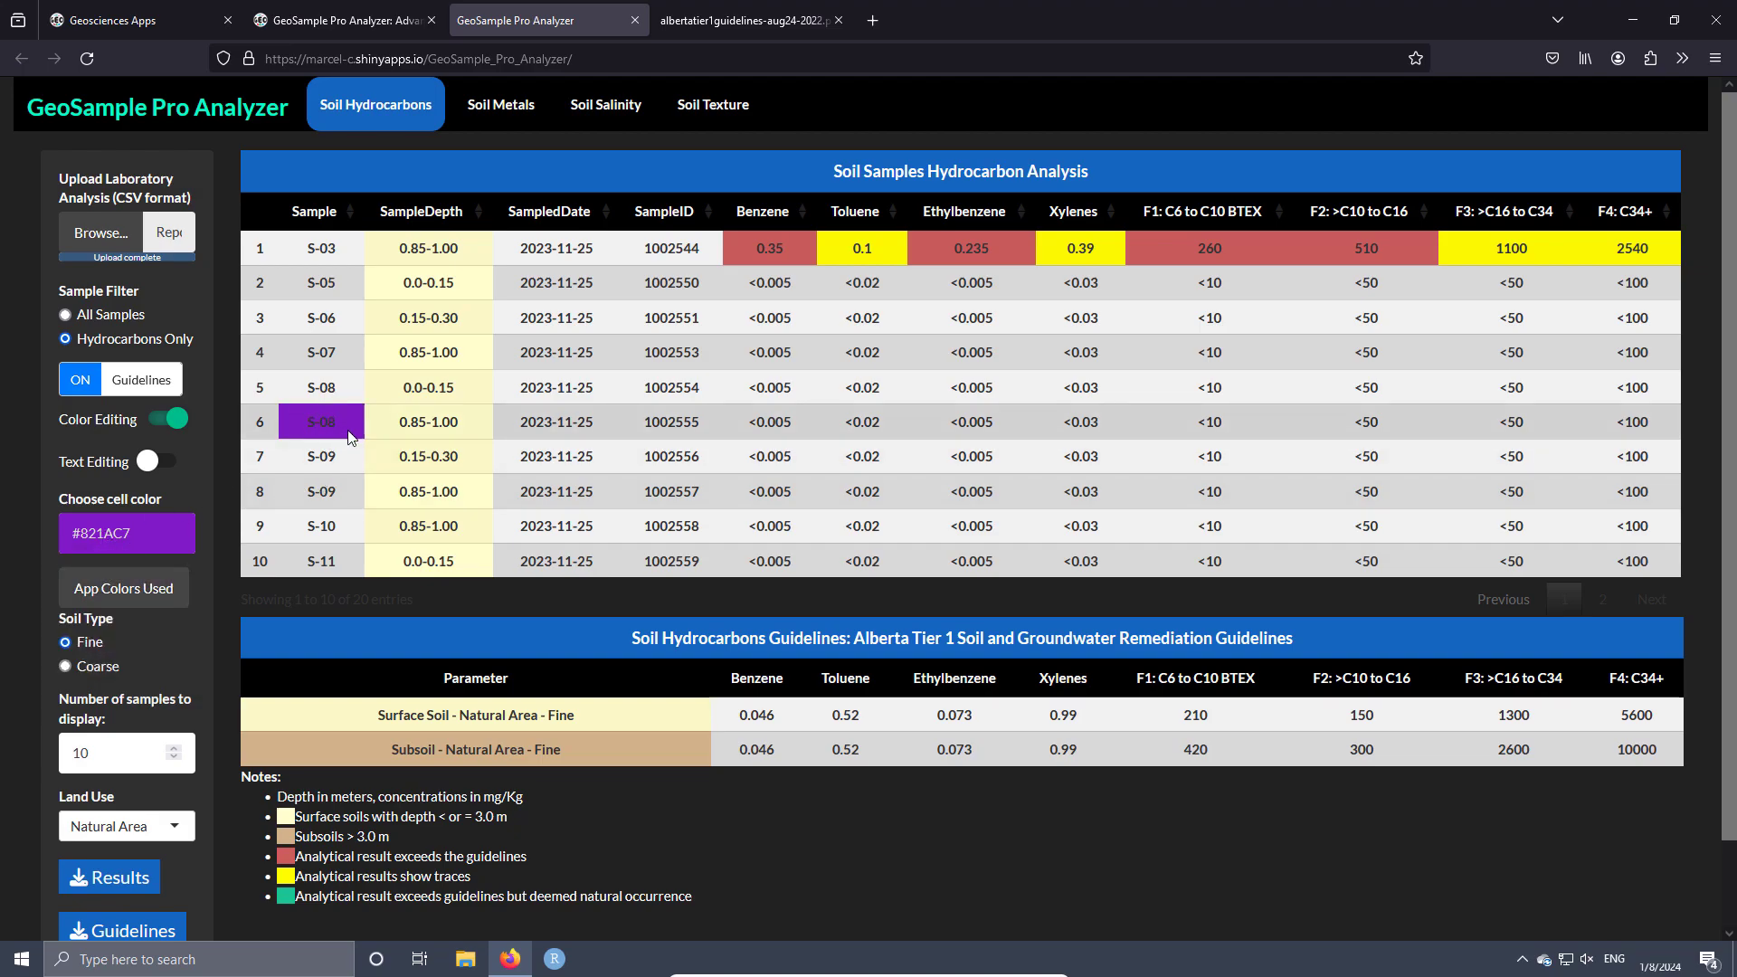
- Change the cell color to muted tan #B8AD7F and recolor the S-08 sample cell in row 6
click(128, 529)
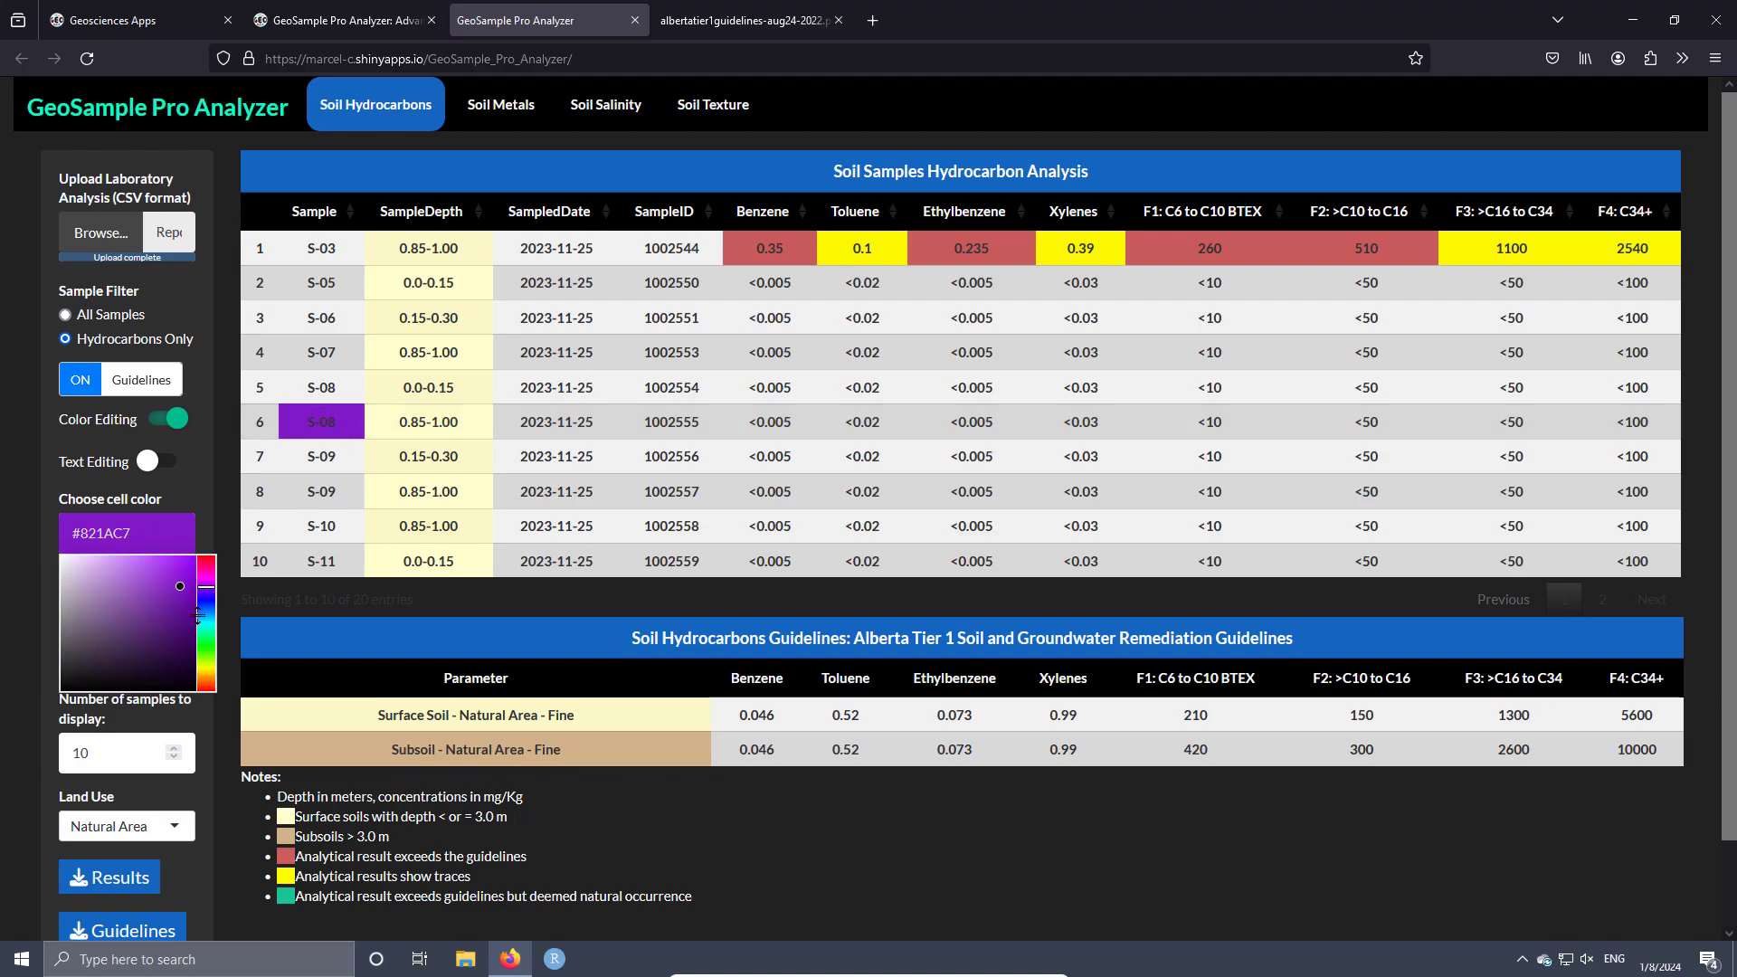
click(206, 660)
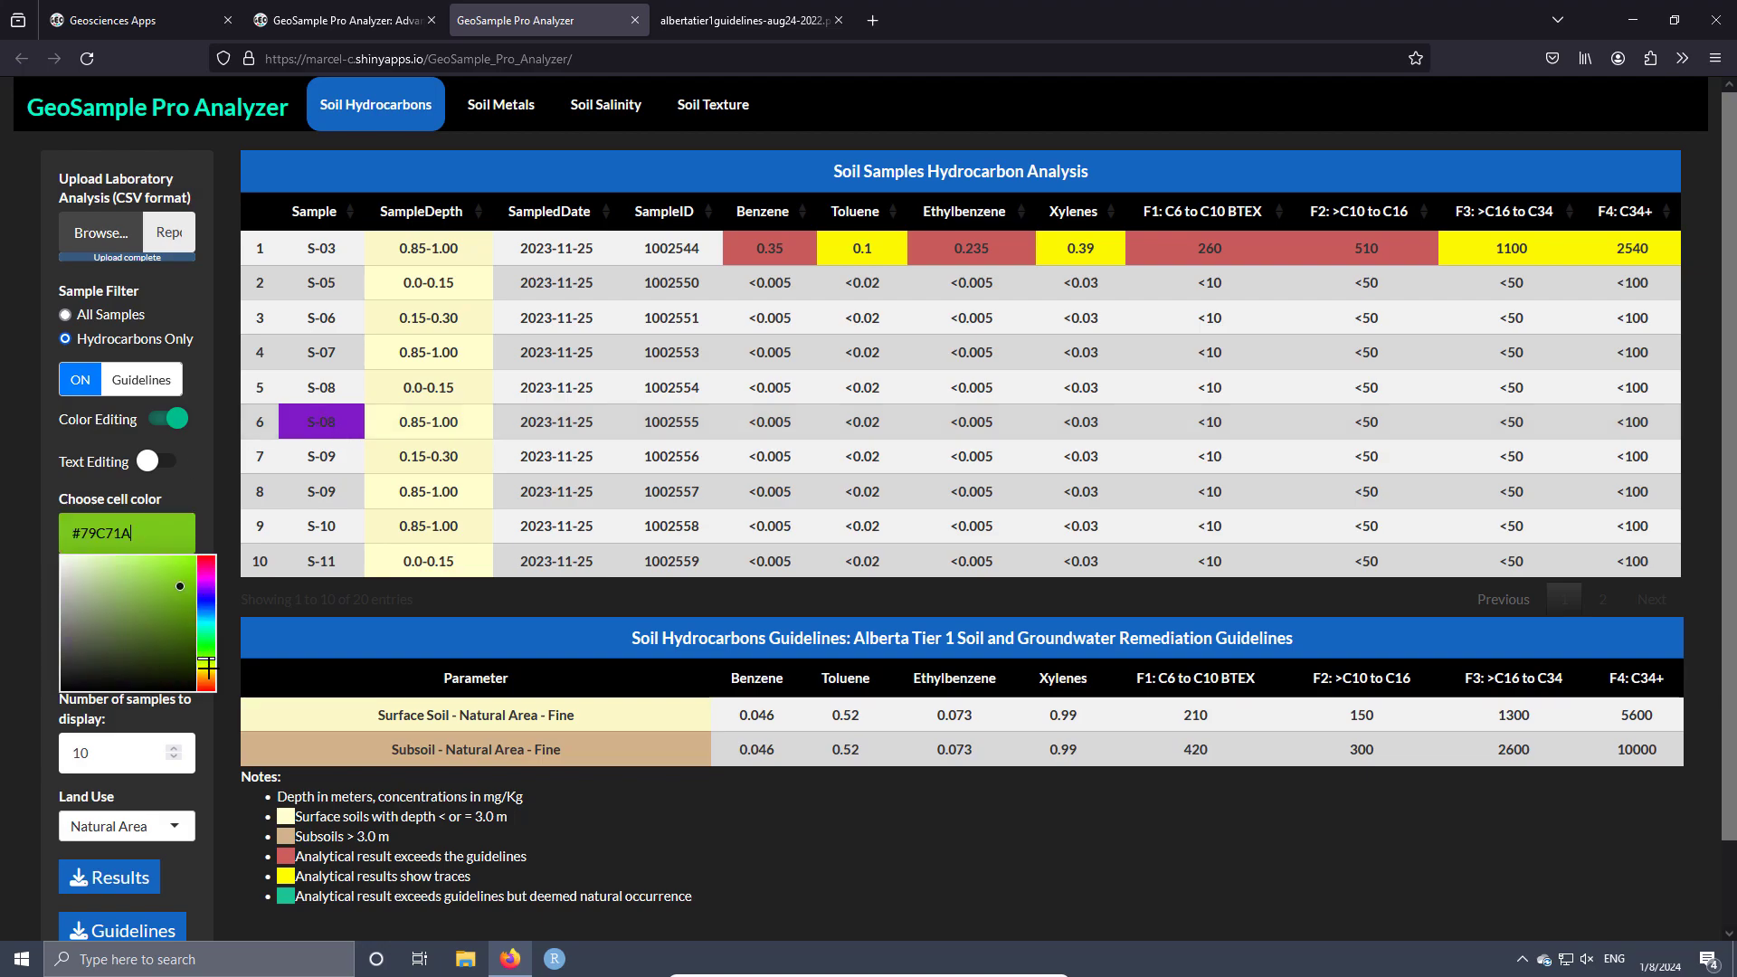
click(206, 674)
click(162, 589)
click(103, 594)
click(316, 418)
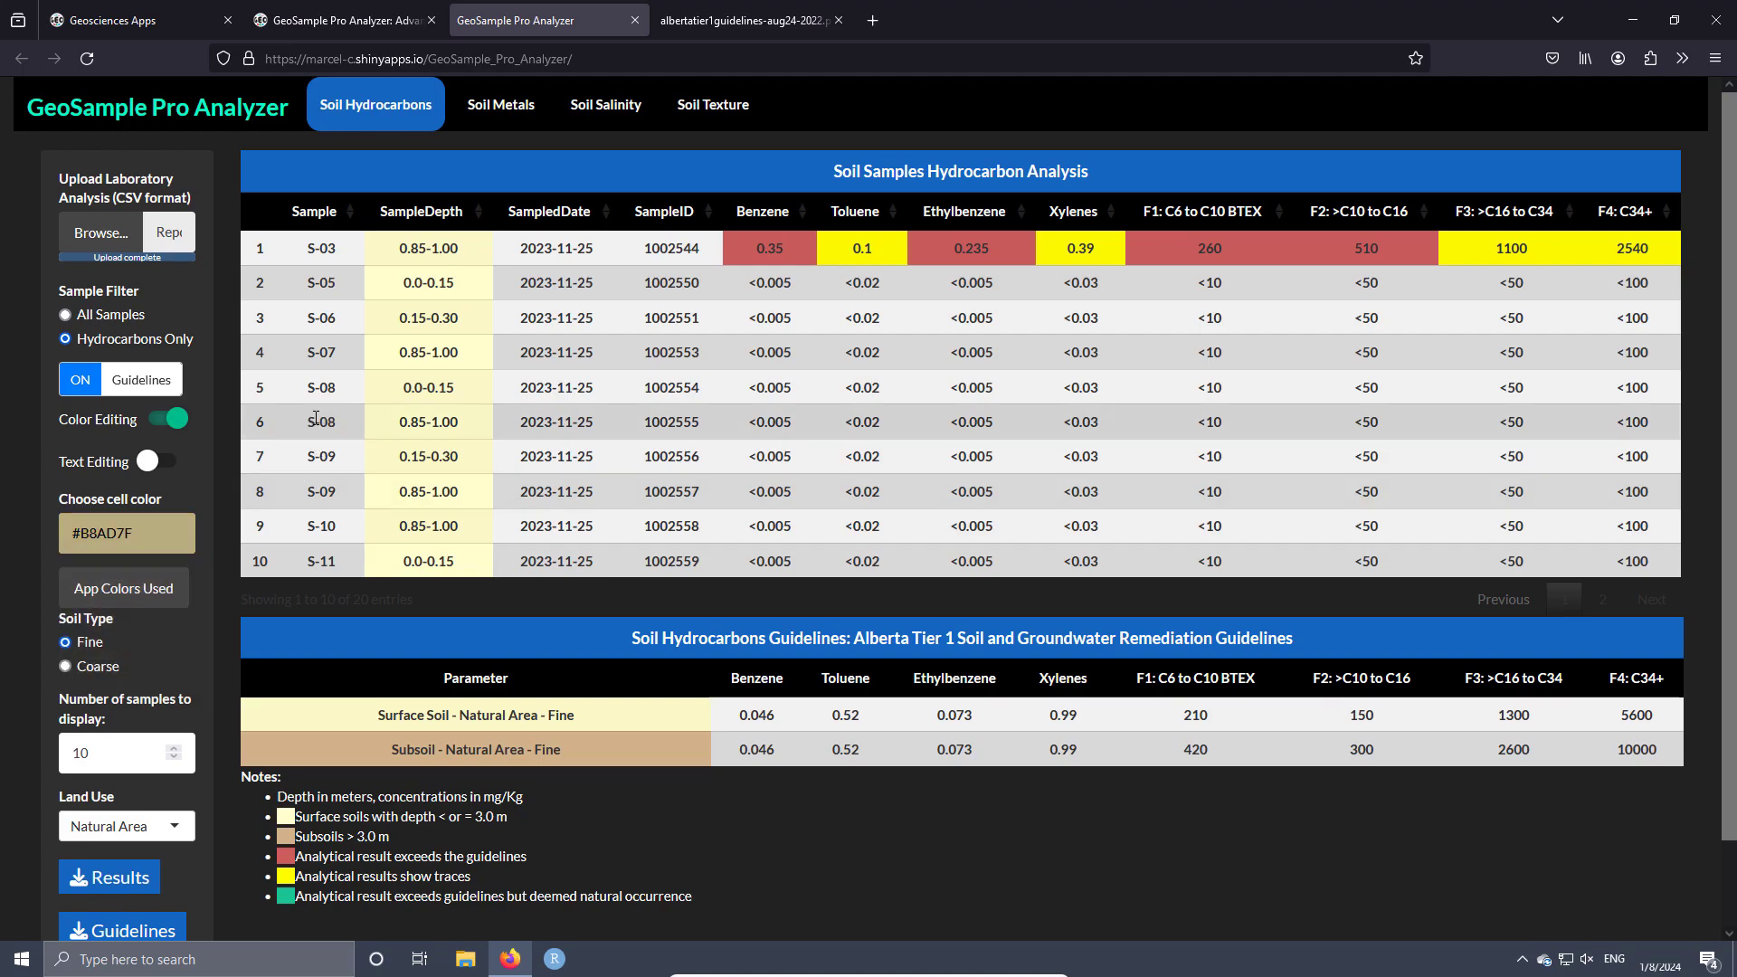
click(318, 417)
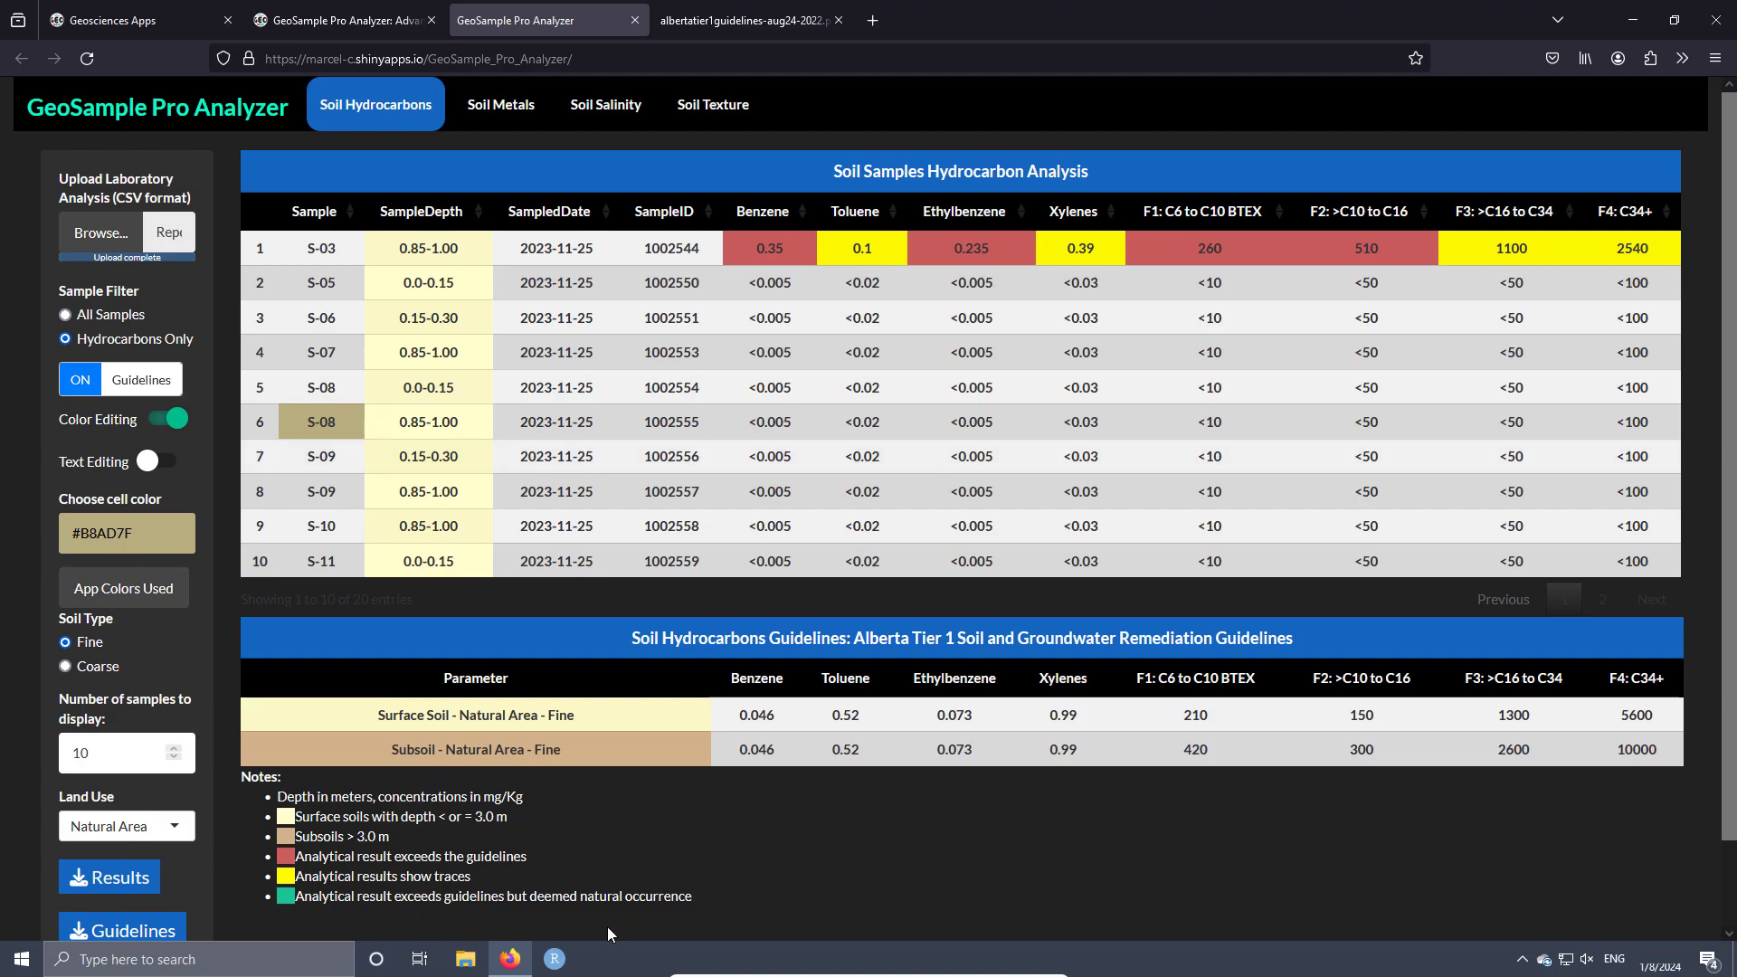
- Highlight the natural occurrence note, show the list of app colors used, and copy the Natural Occurrence code #1ac494
drag(697, 899, 292, 901)
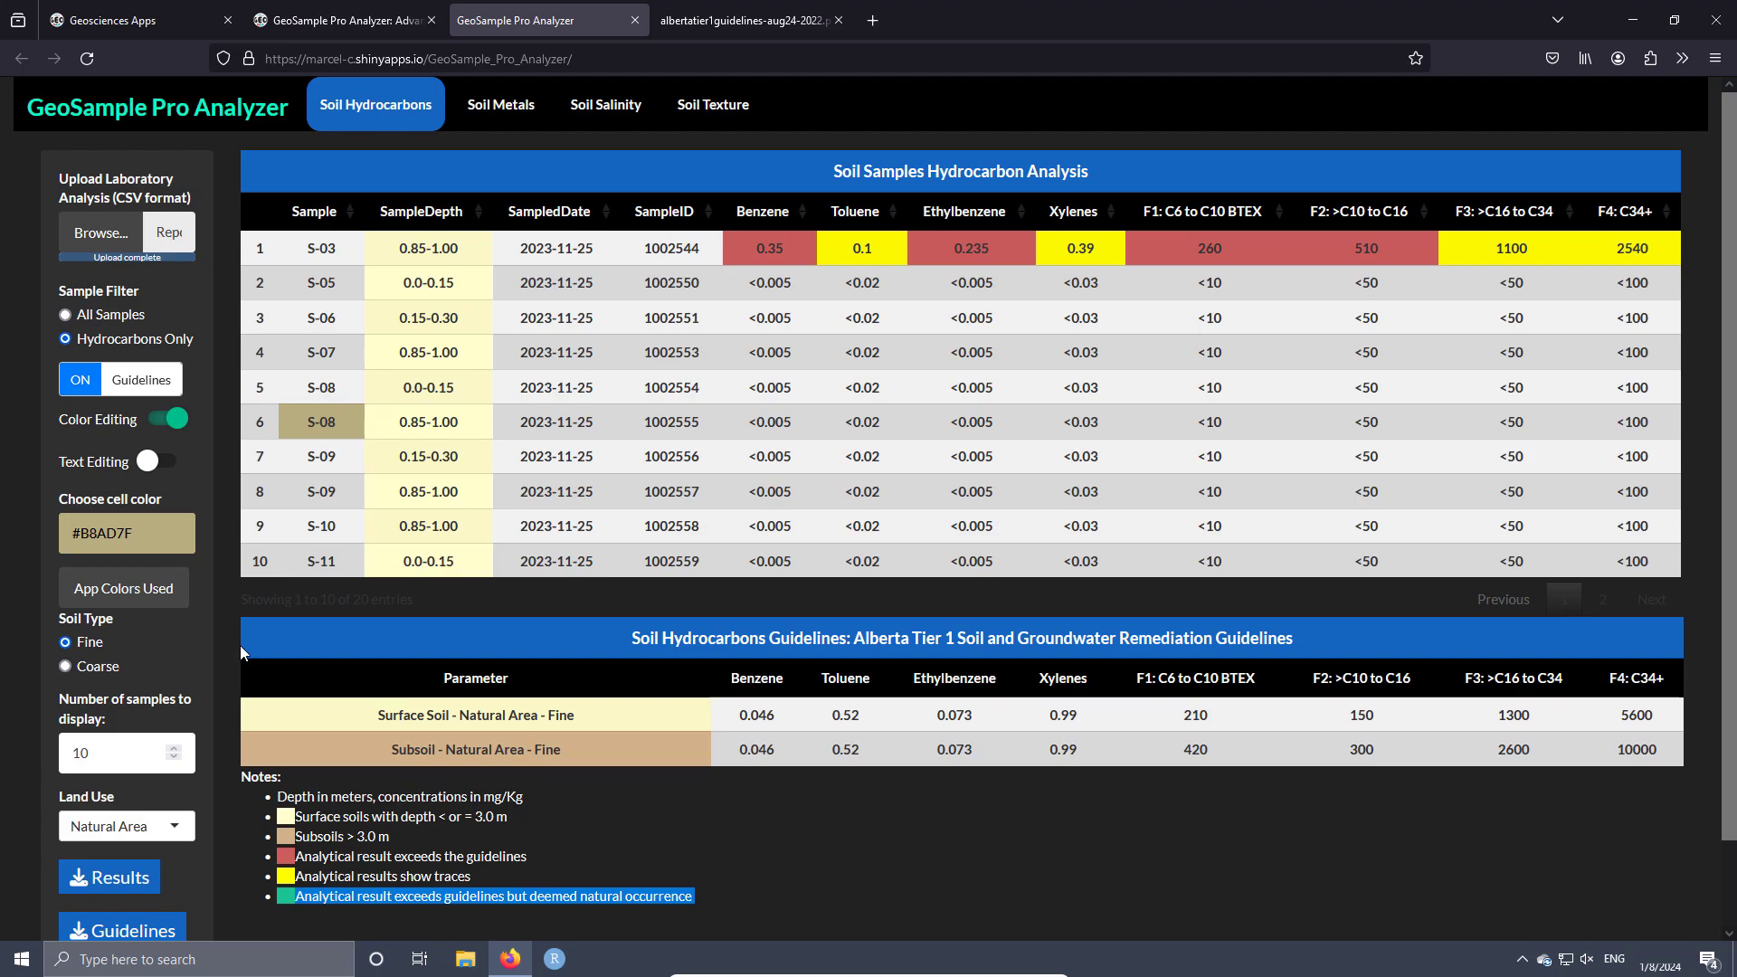
click(126, 590)
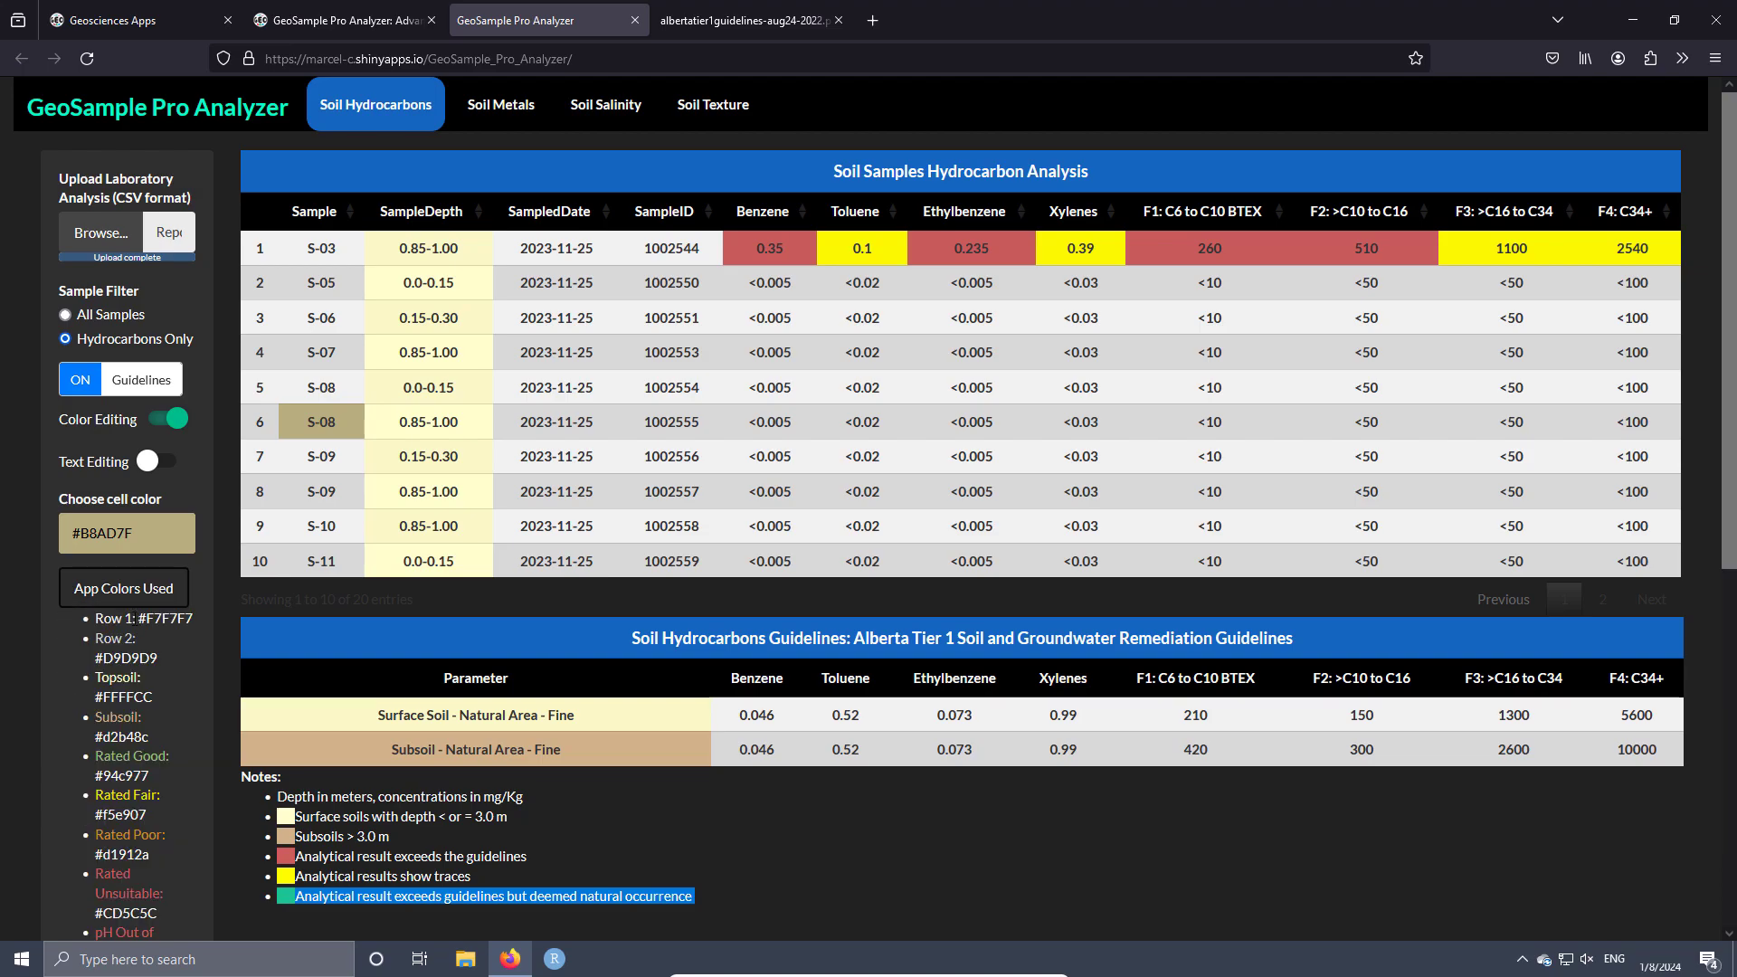
scroll(136, 624, down, 3)
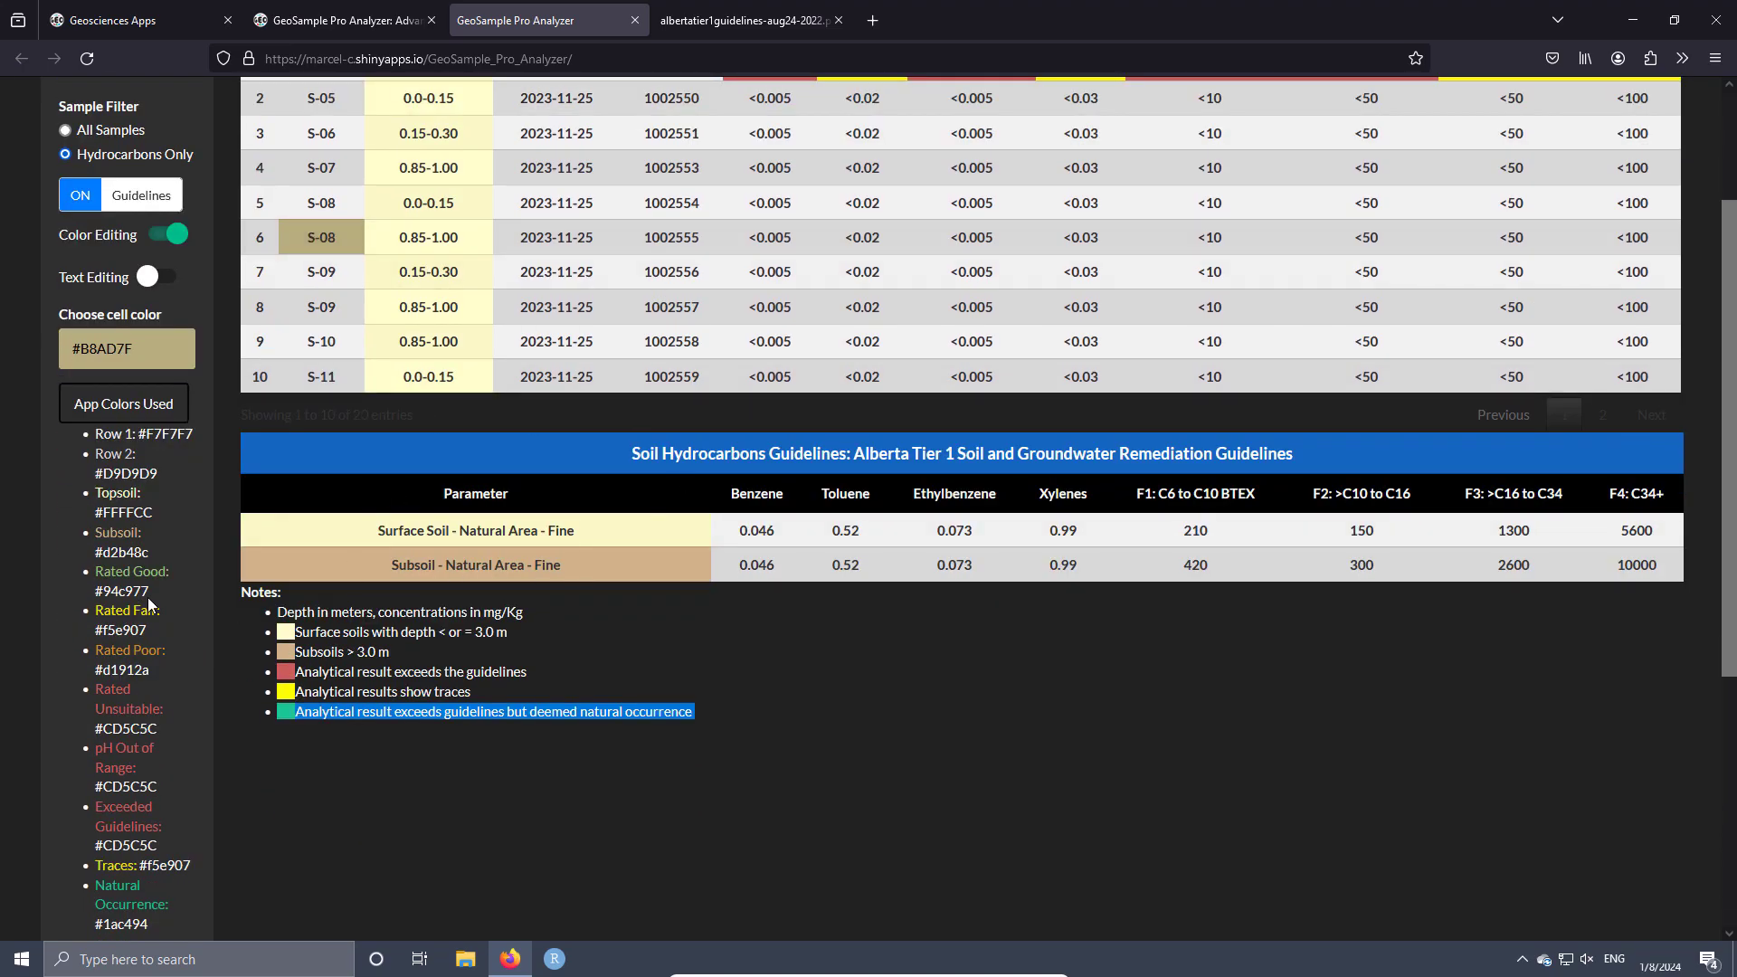
scroll(148, 597, down, 1)
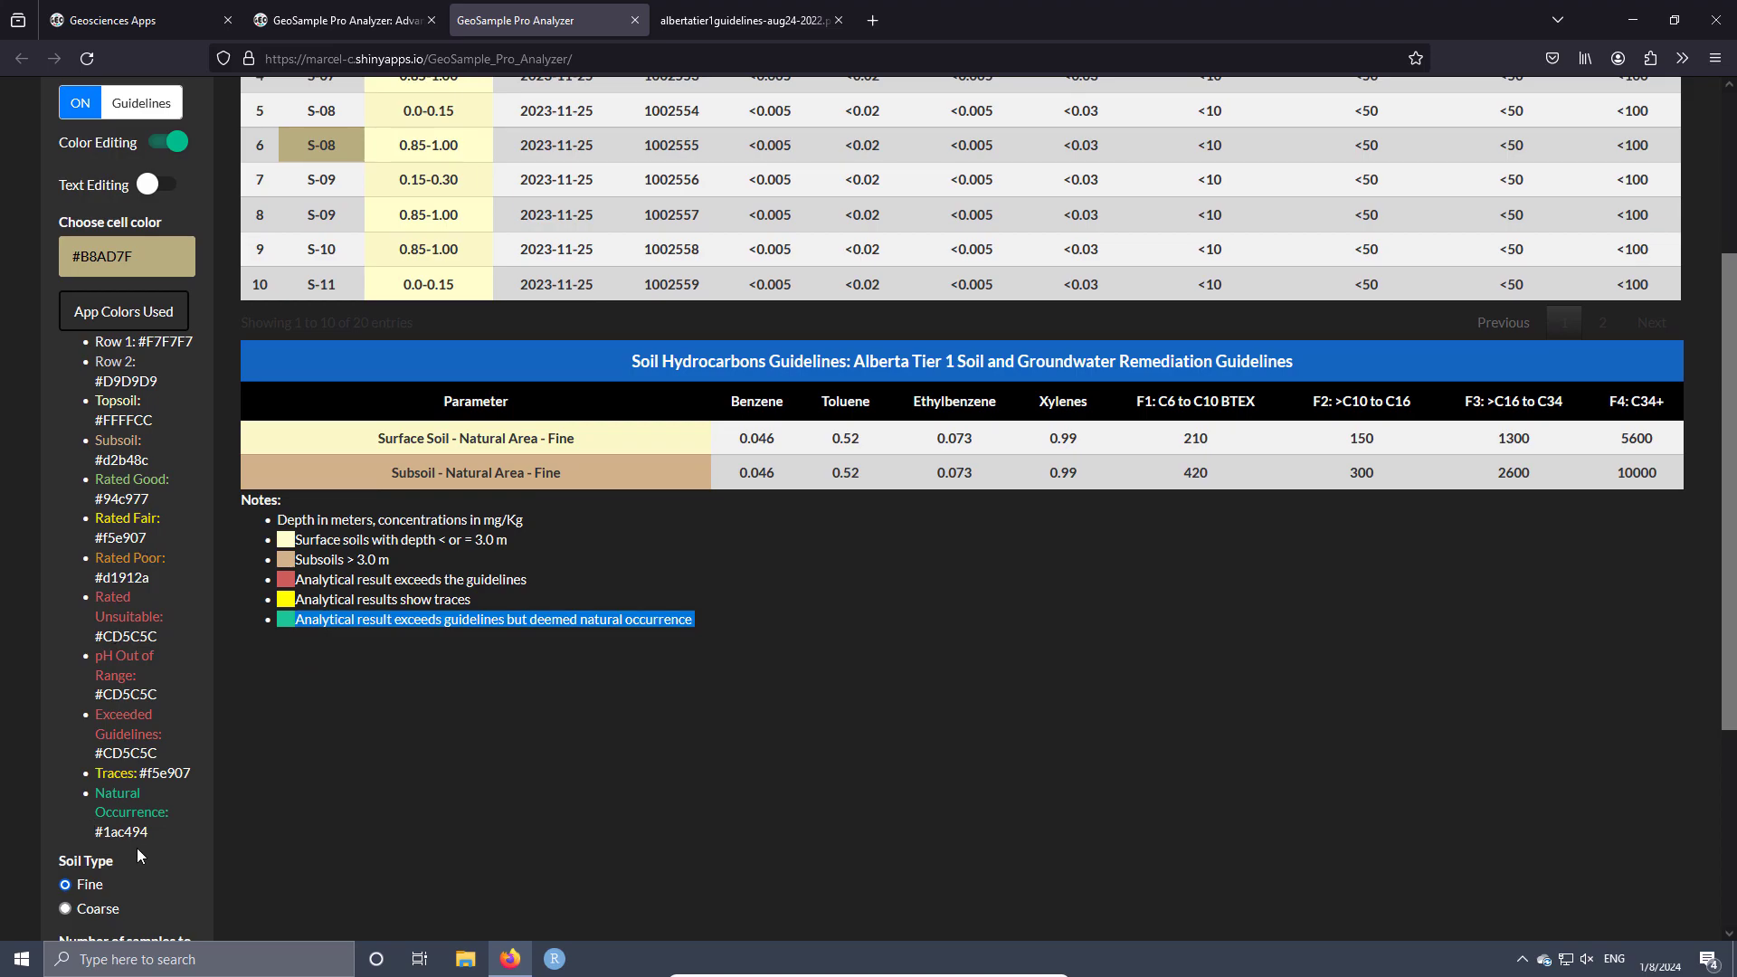
drag(97, 832, 149, 832)
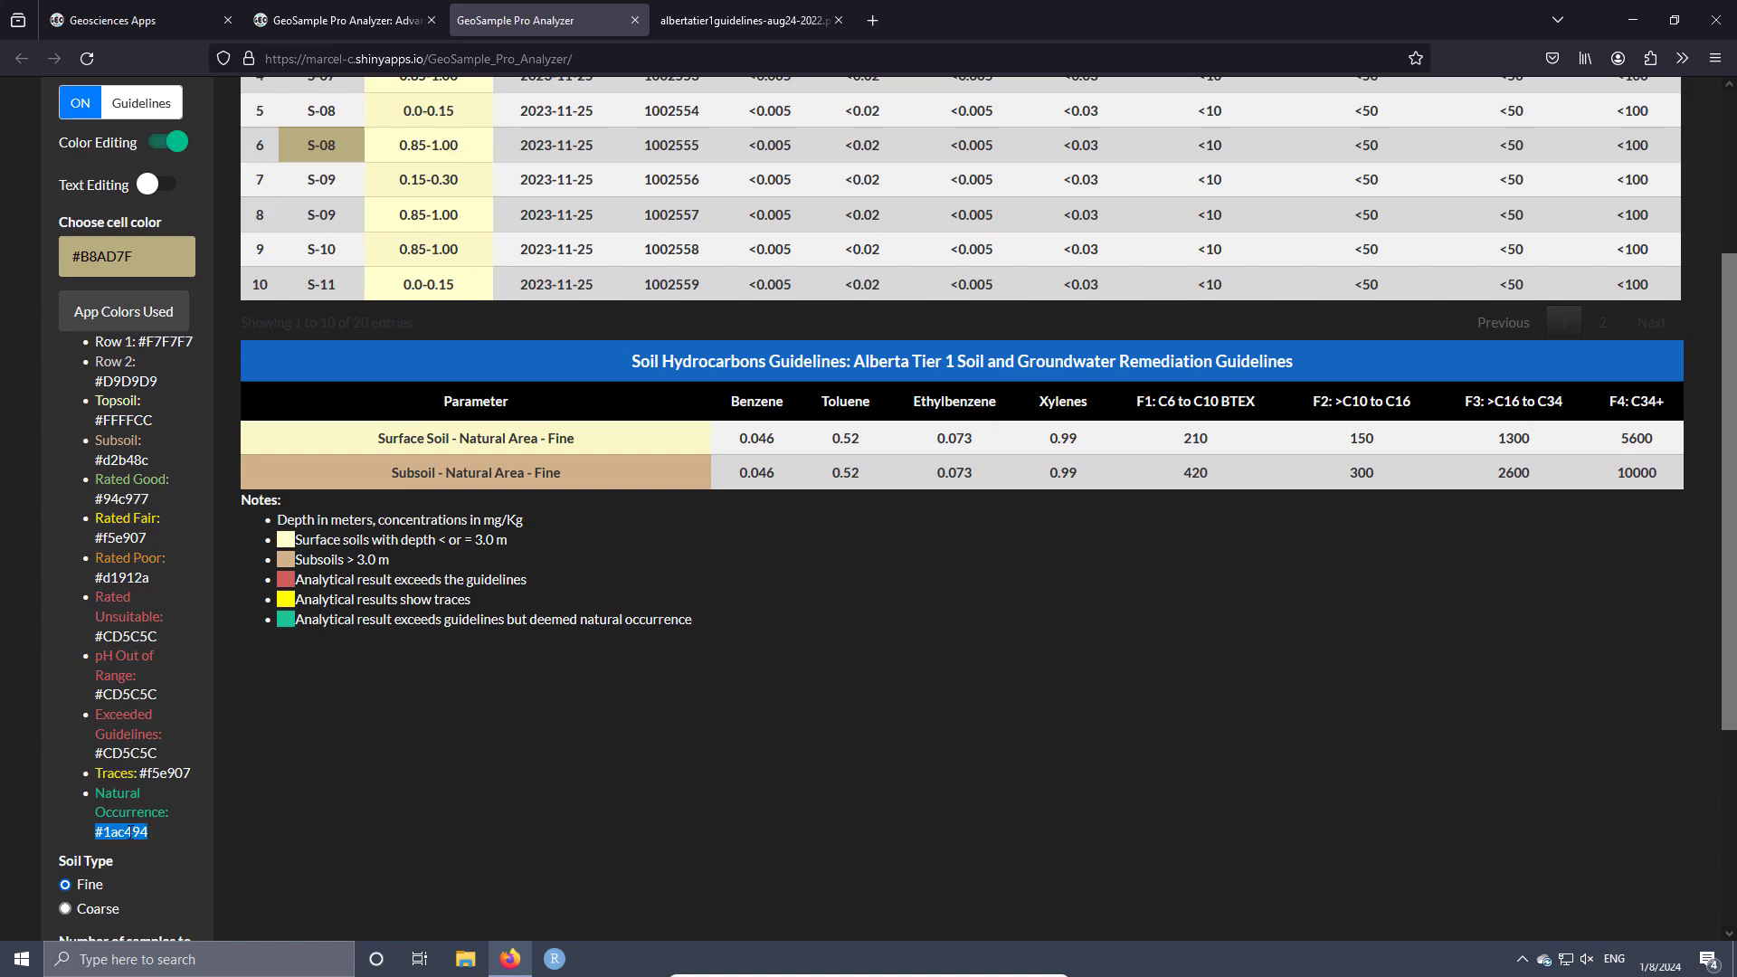
right_click(131, 829)
click(174, 628)
- Set the cell color to #1ac494, apply it to the benzene result of sample S-03, and turn off color editing
scroll(137, 561, up, 2)
click(131, 442)
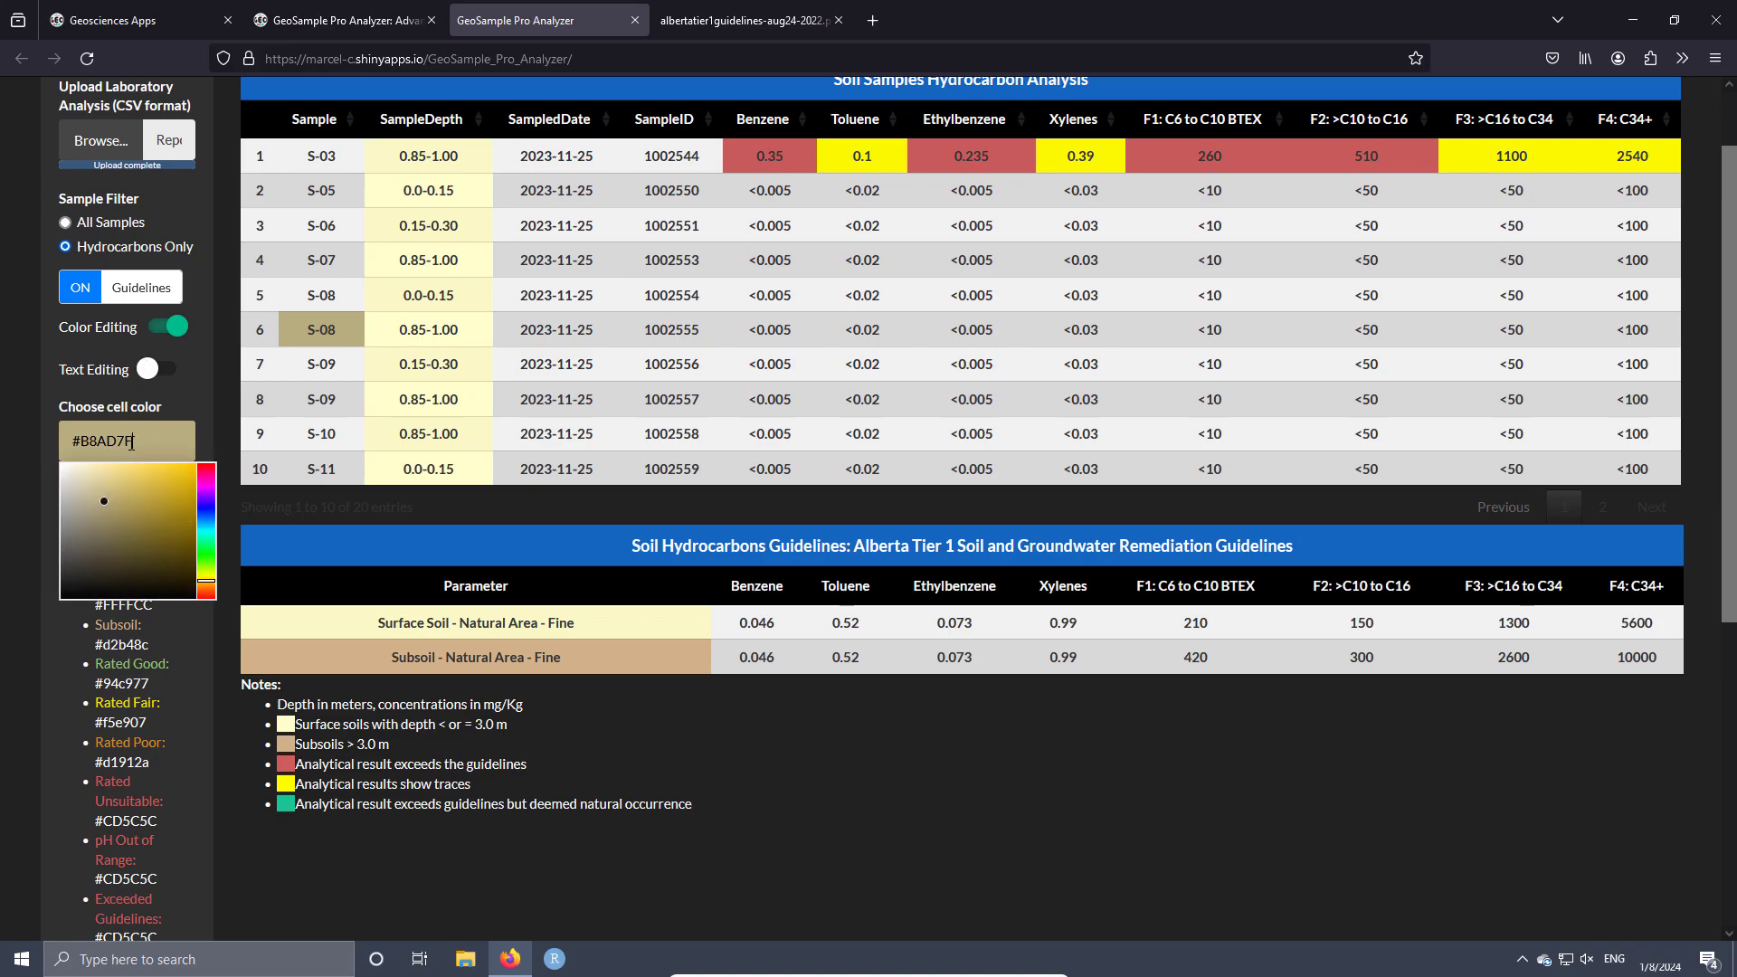
drag(131, 441, 60, 440)
right_click(95, 443)
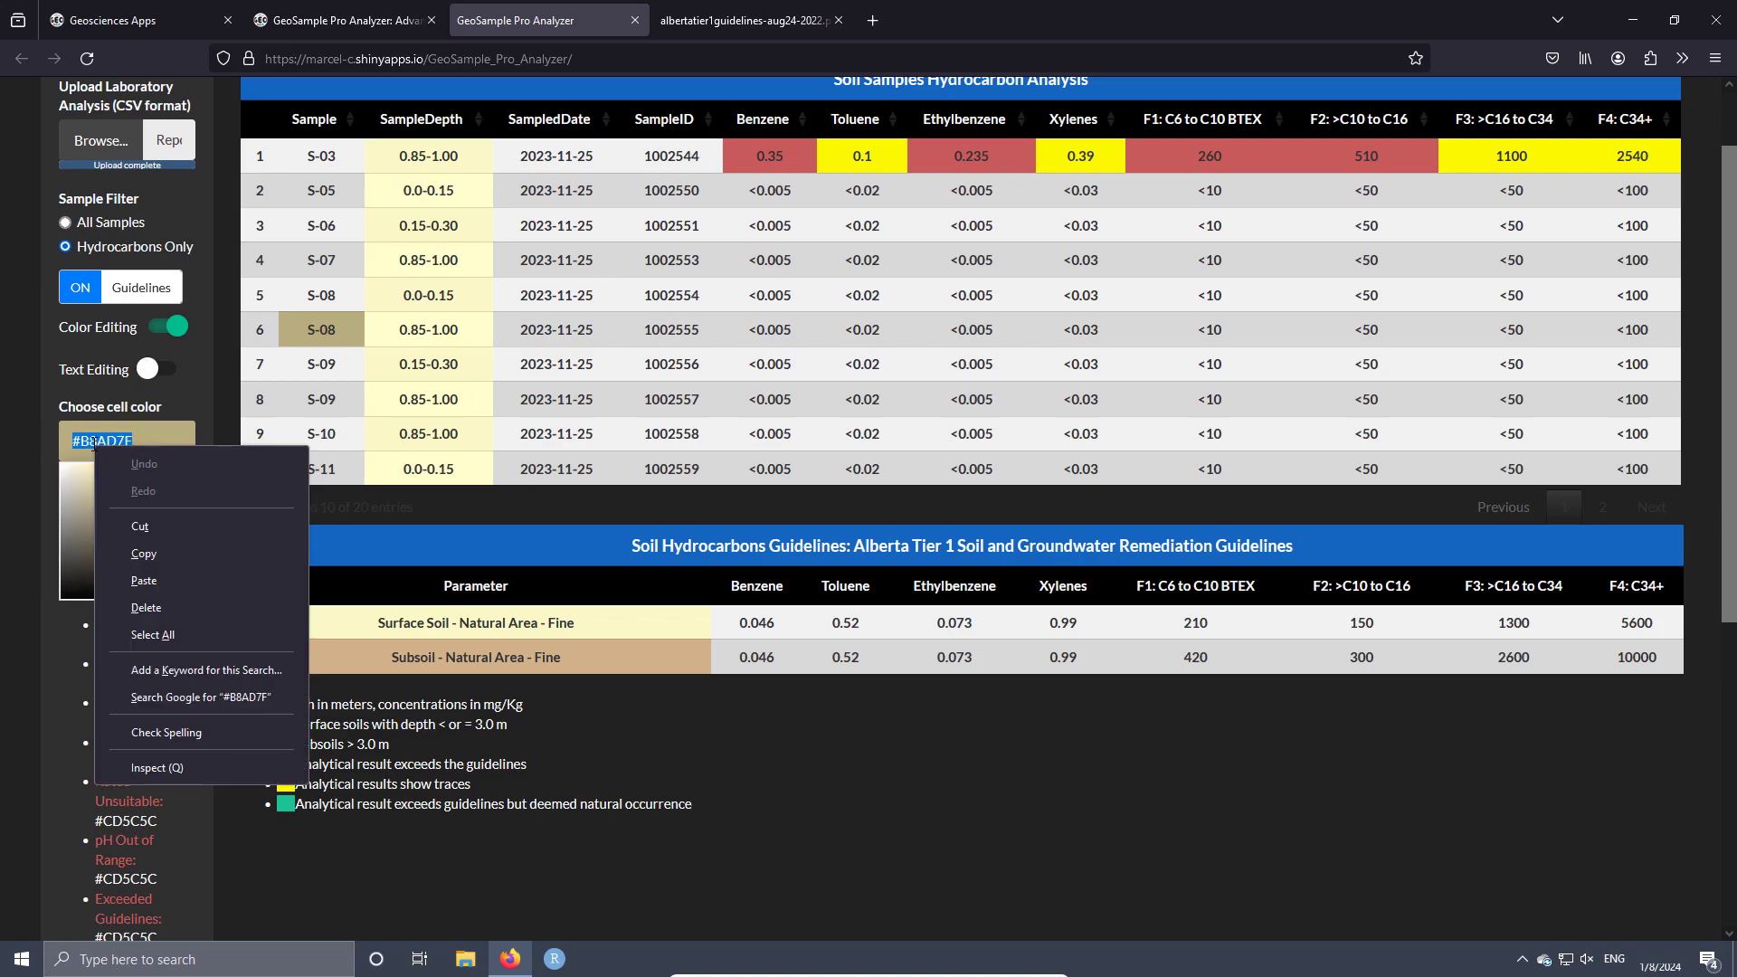
click(160, 582)
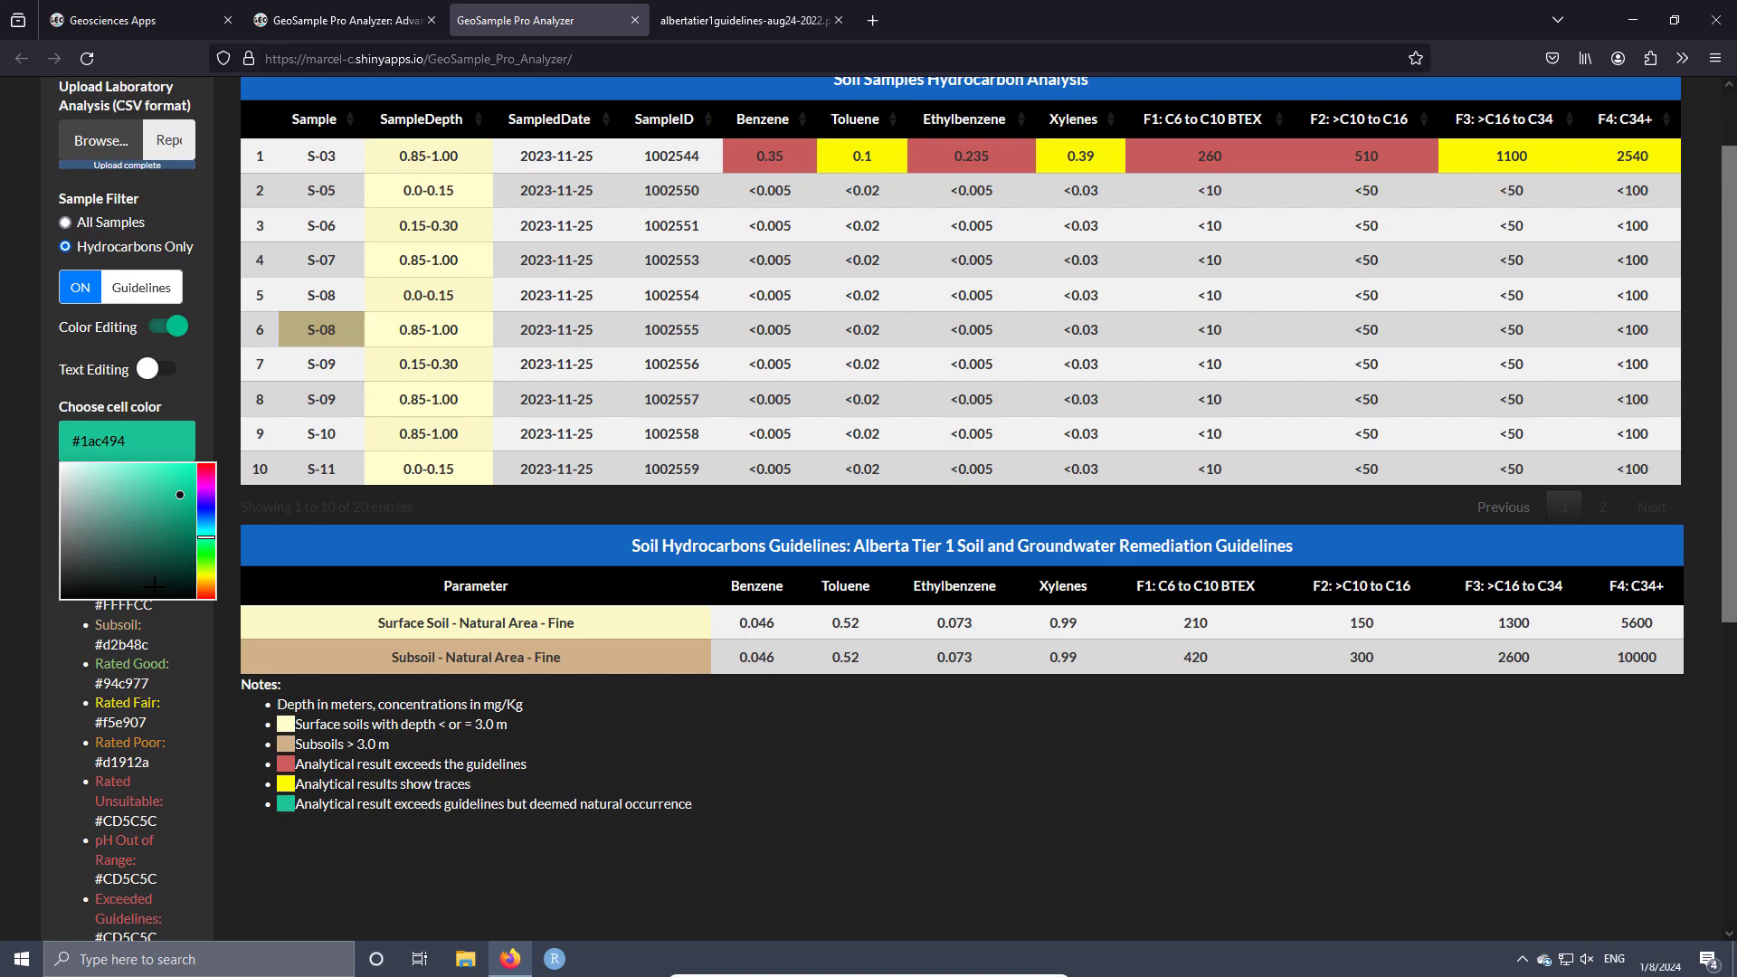
scroll(367, 469, up, 2)
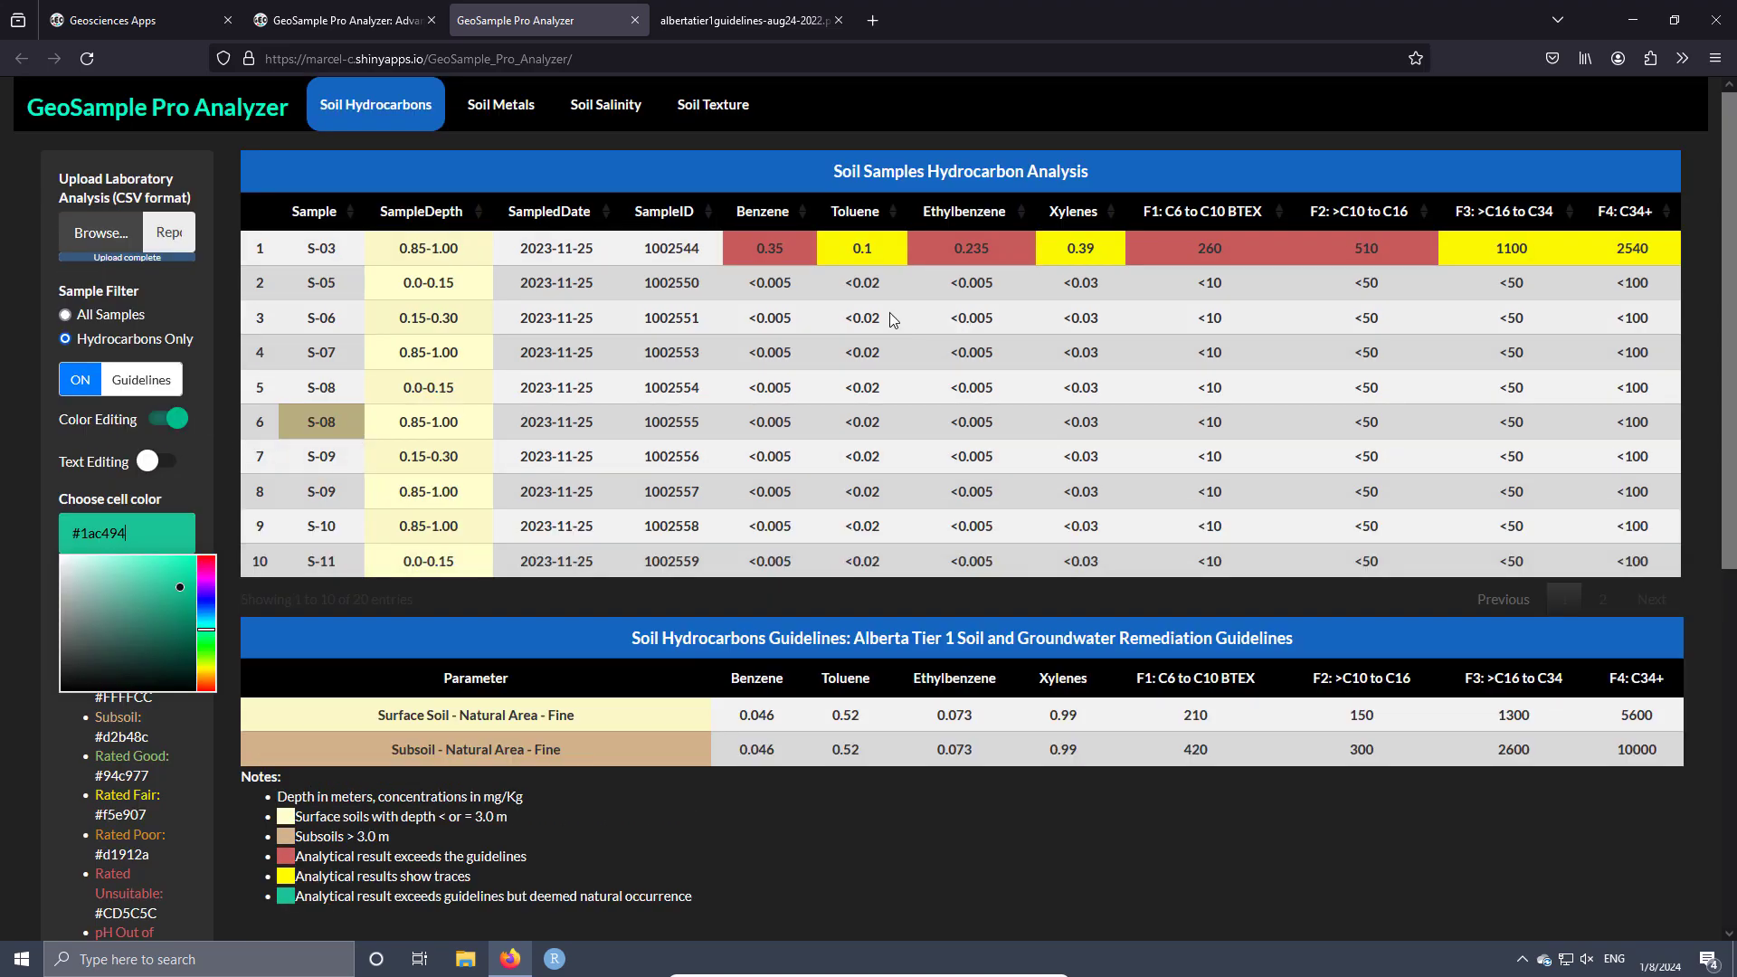
click(769, 250)
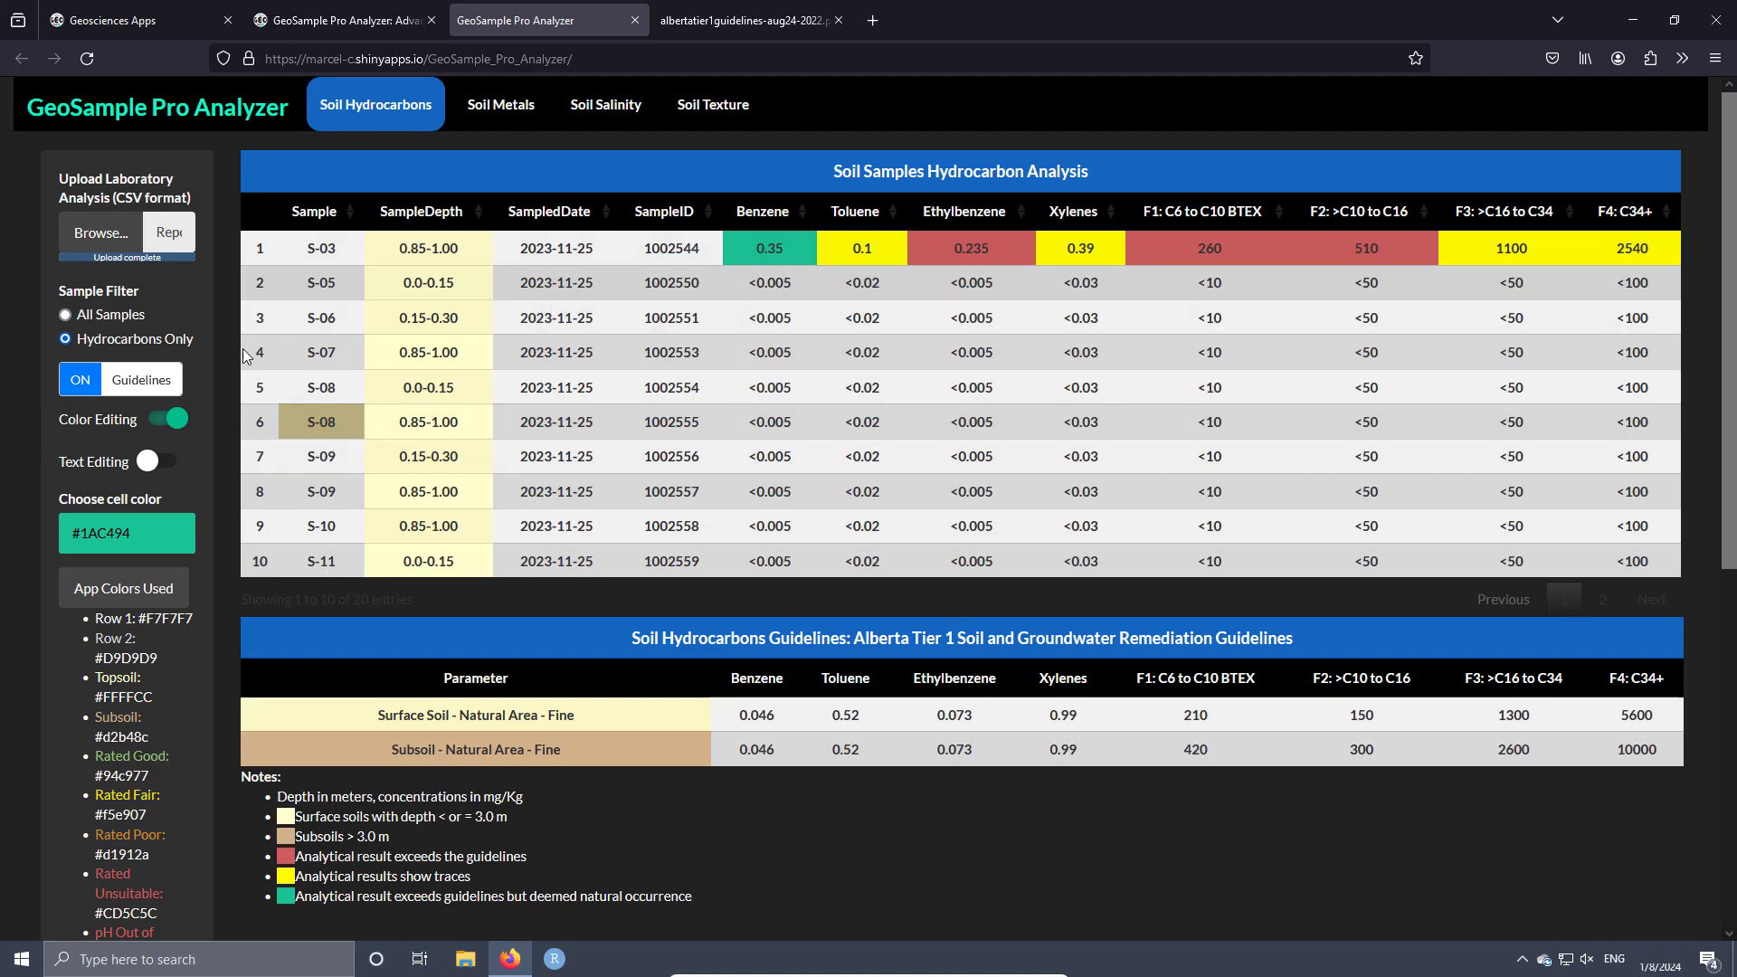
click(176, 421)
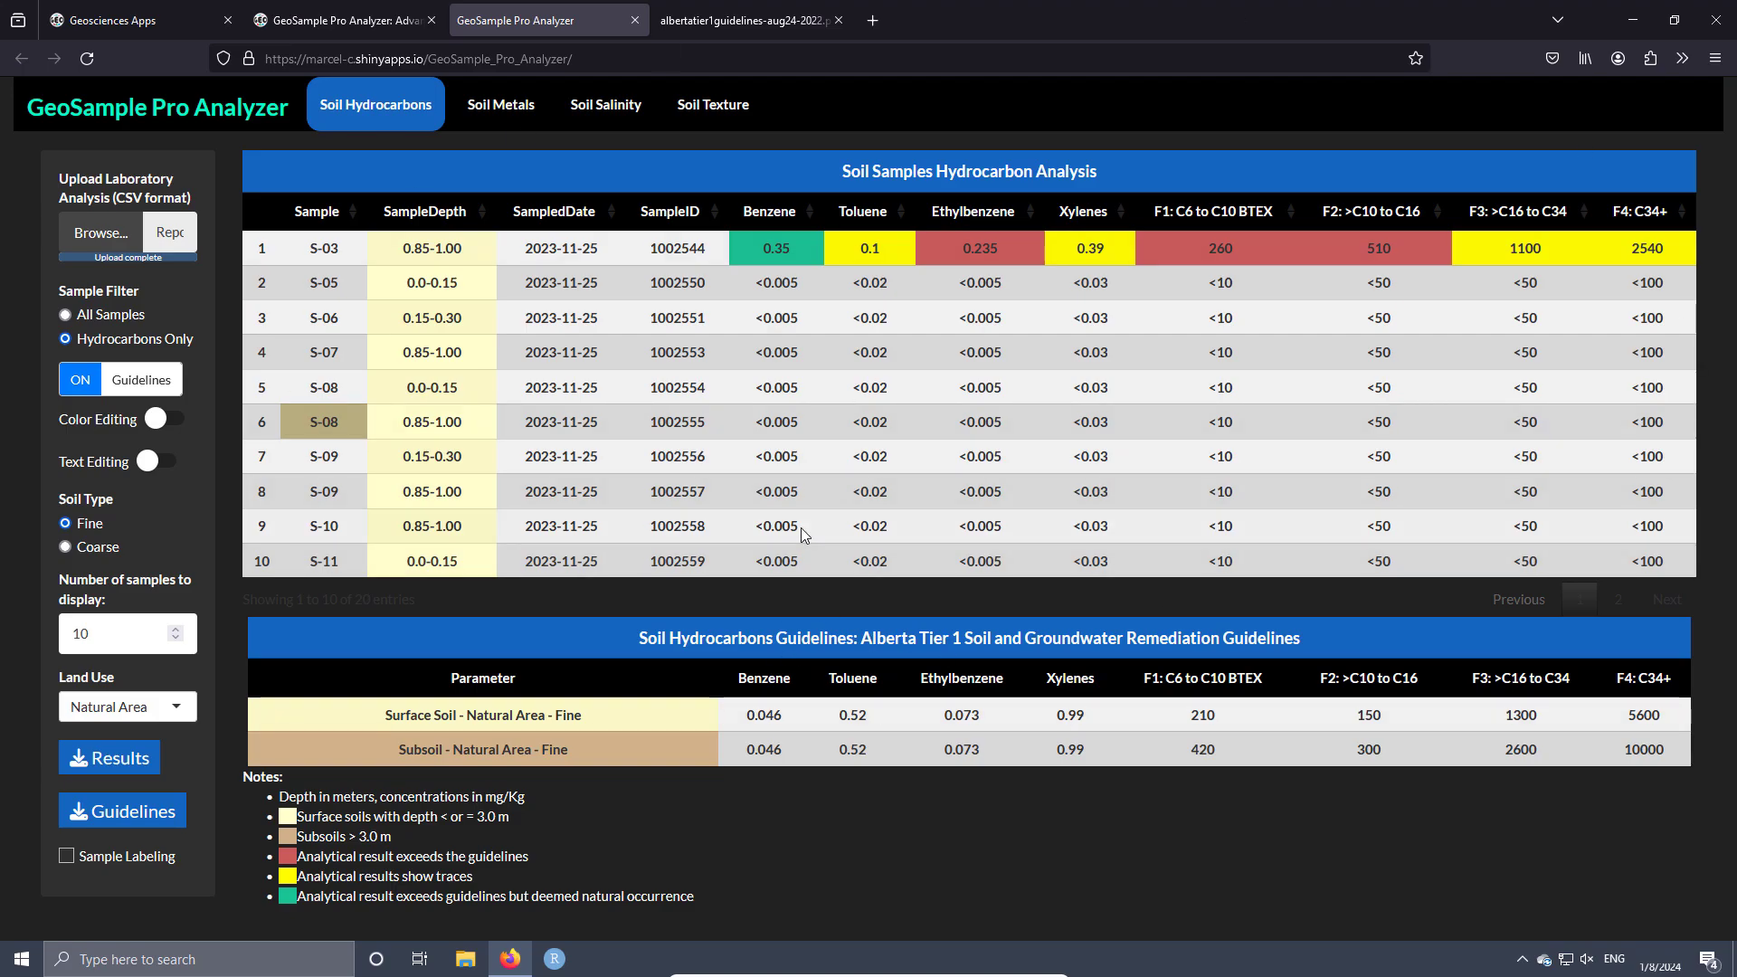
- With color editing on, restore the row 6 S-08 cell to the Row 2 color #D9D9D9, then hide the color list and end color editing
click(157, 422)
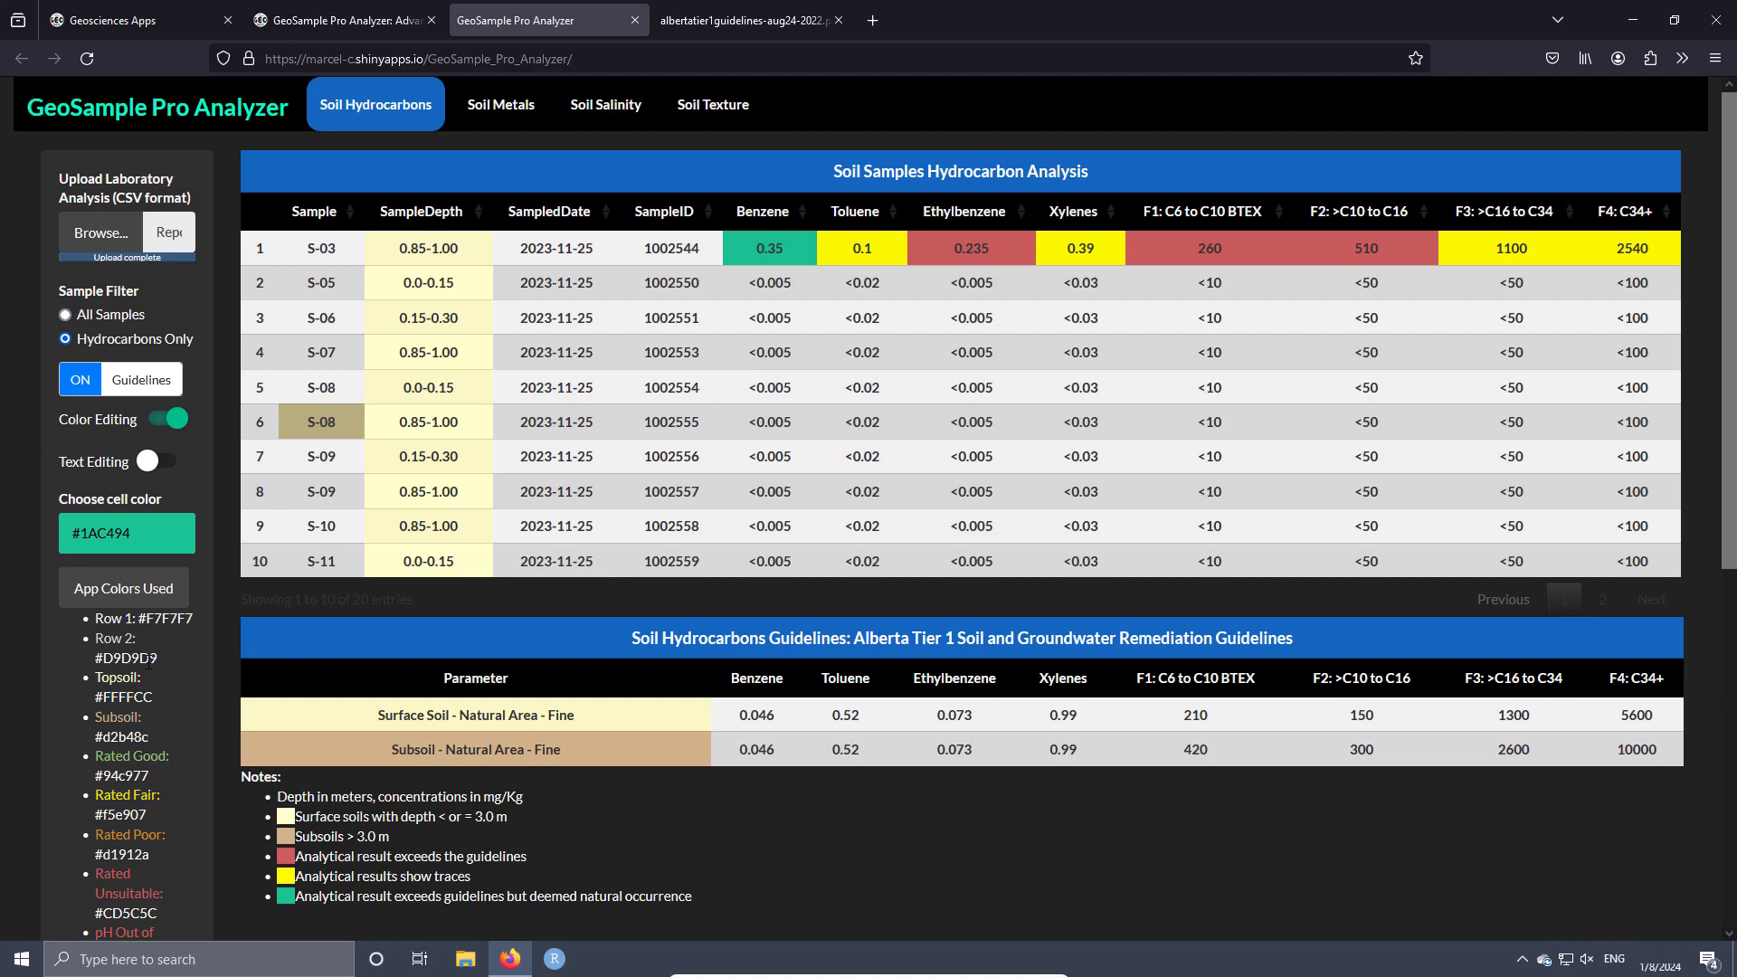
drag(158, 658, 95, 658)
right_click(118, 658)
click(154, 677)
drag(143, 527, 61, 533)
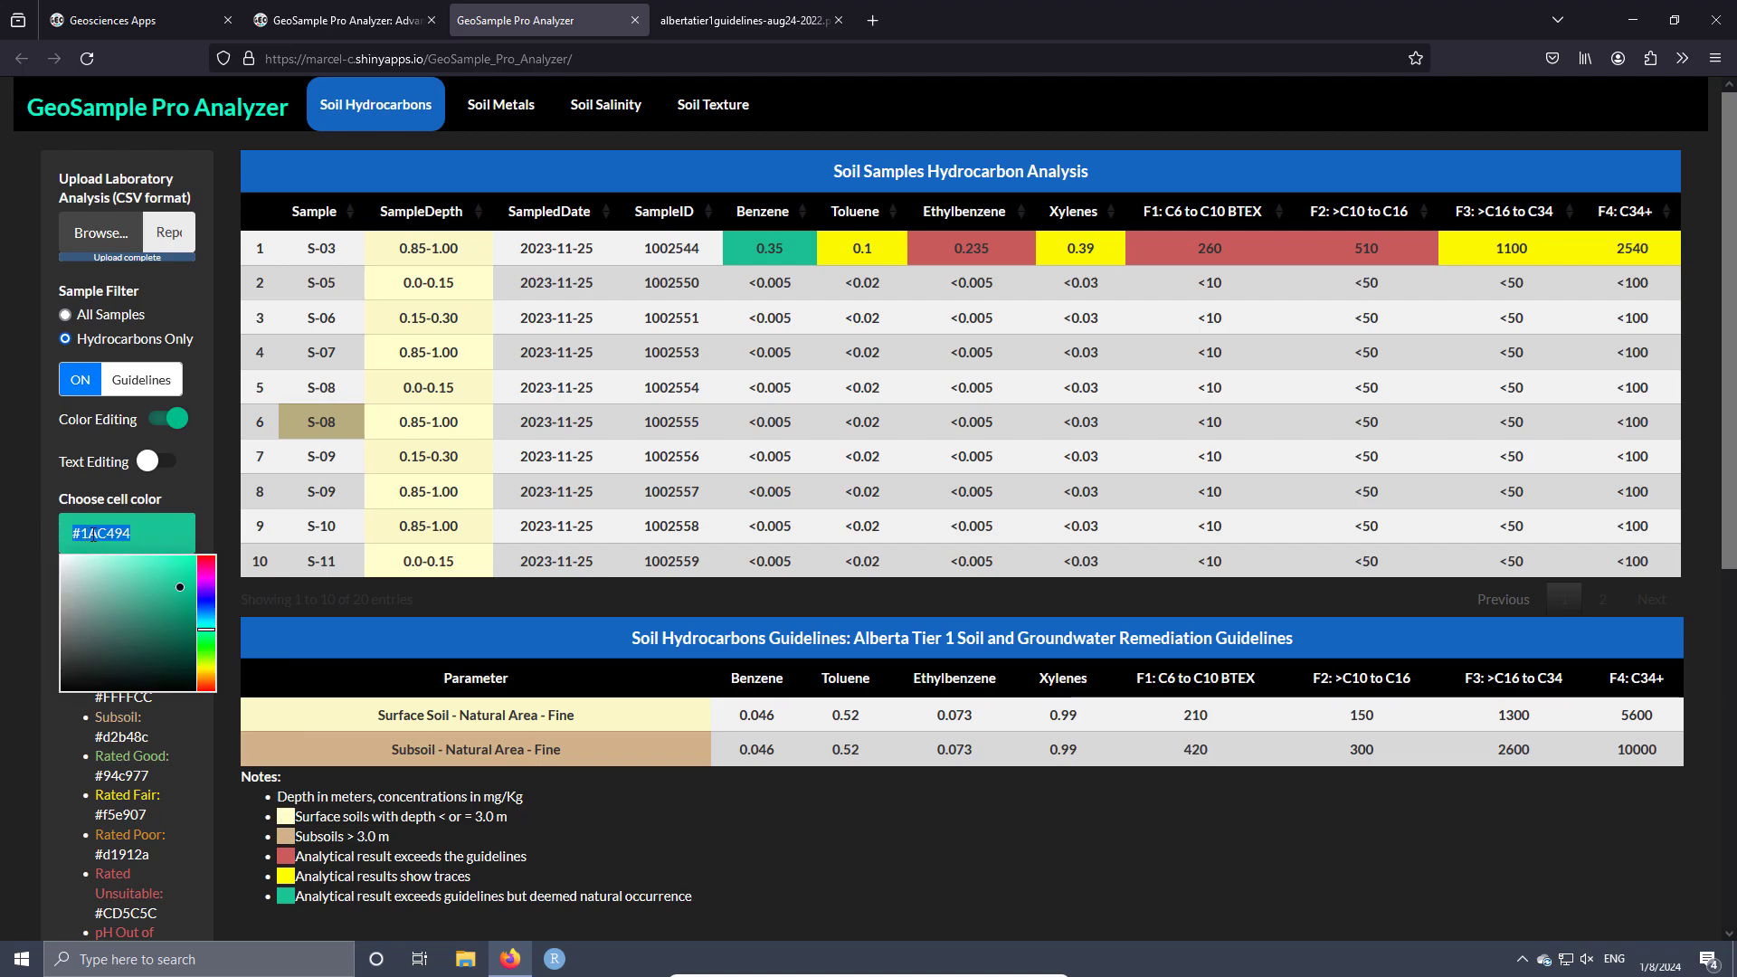
right_click(94, 535)
click(165, 673)
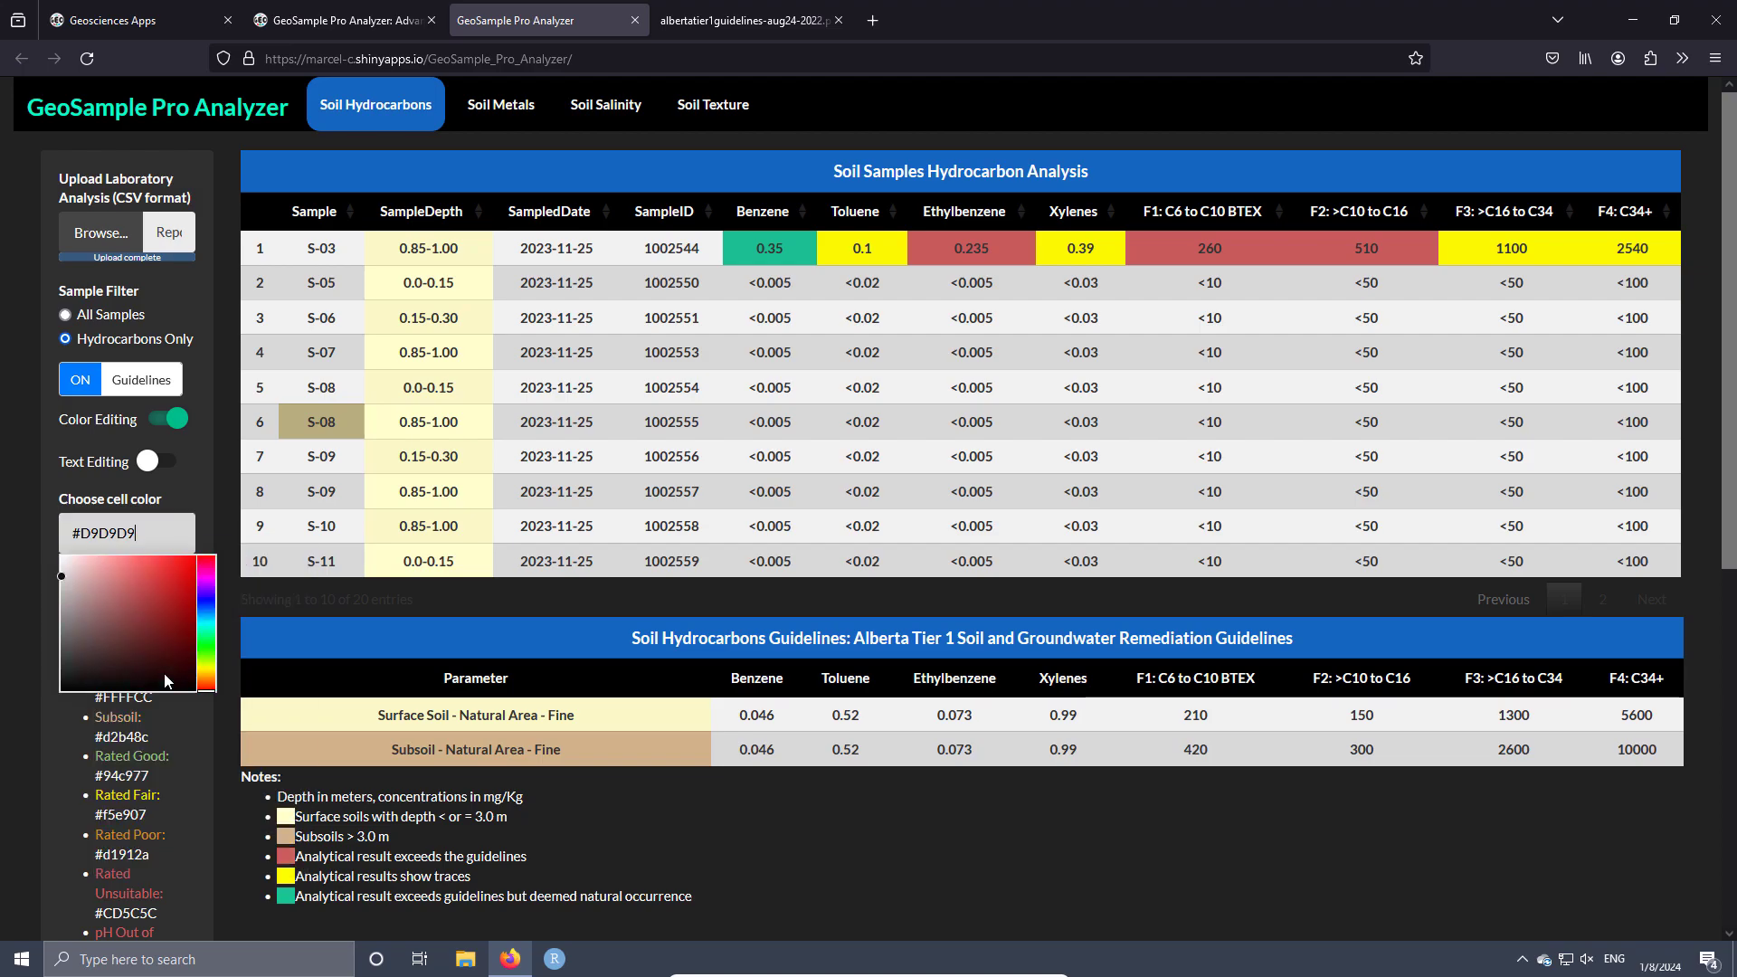
click(306, 421)
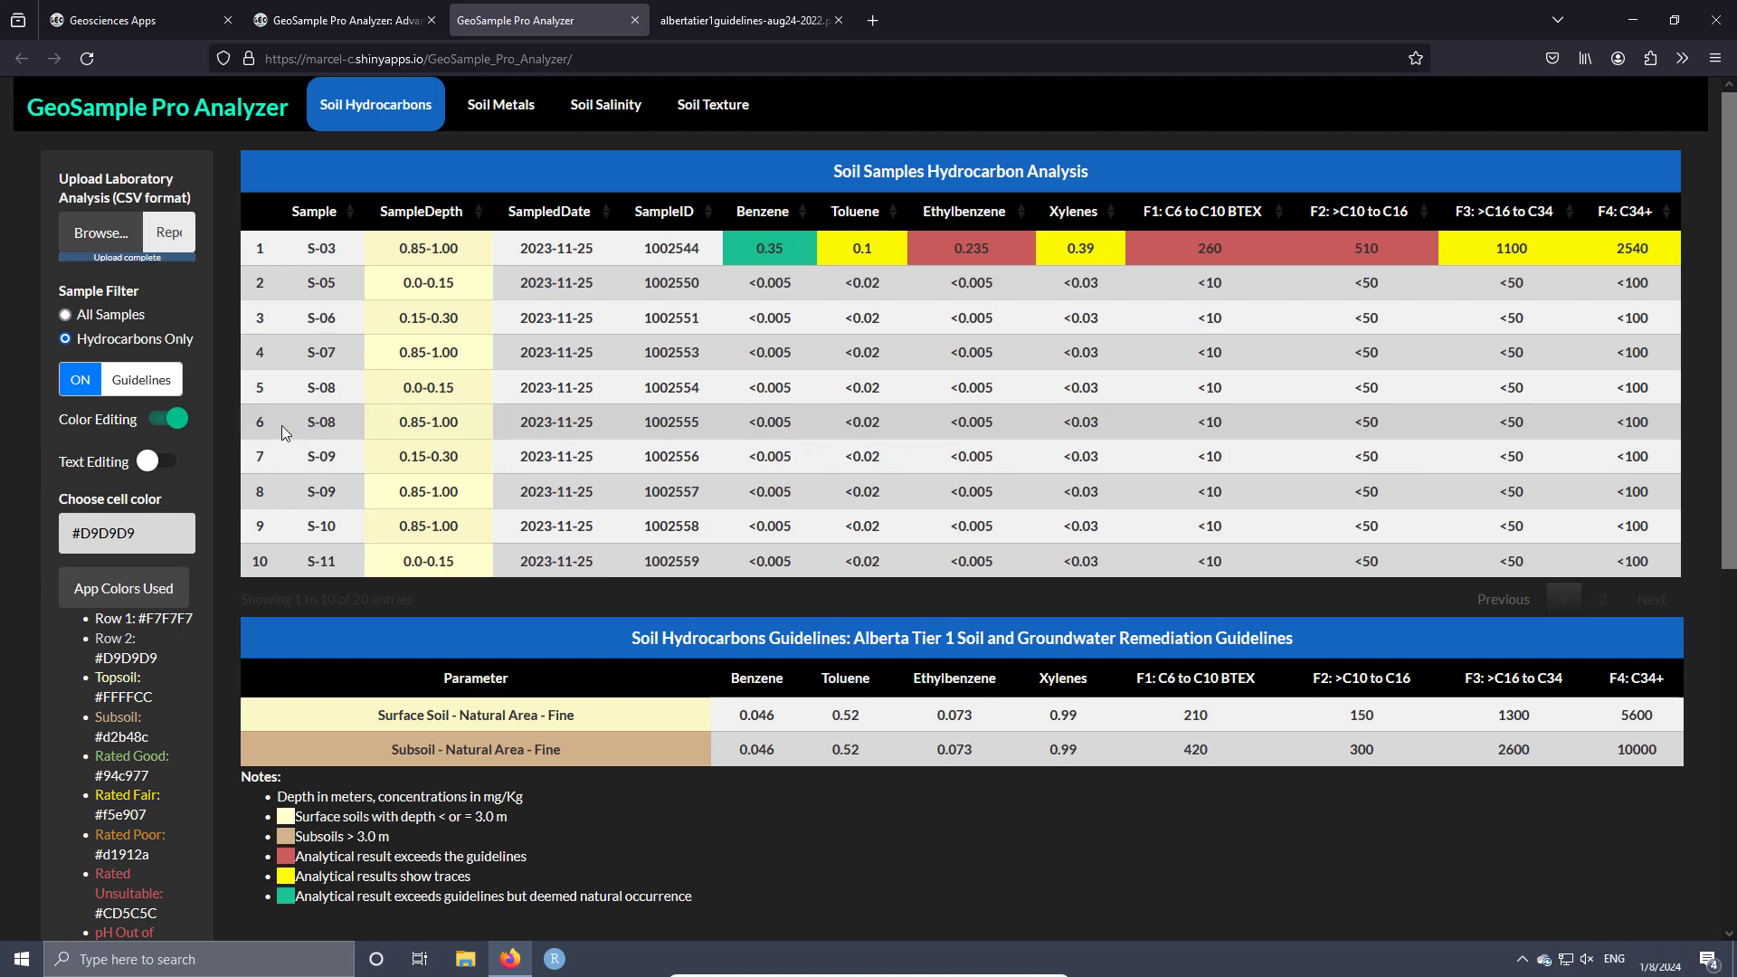
click(140, 588)
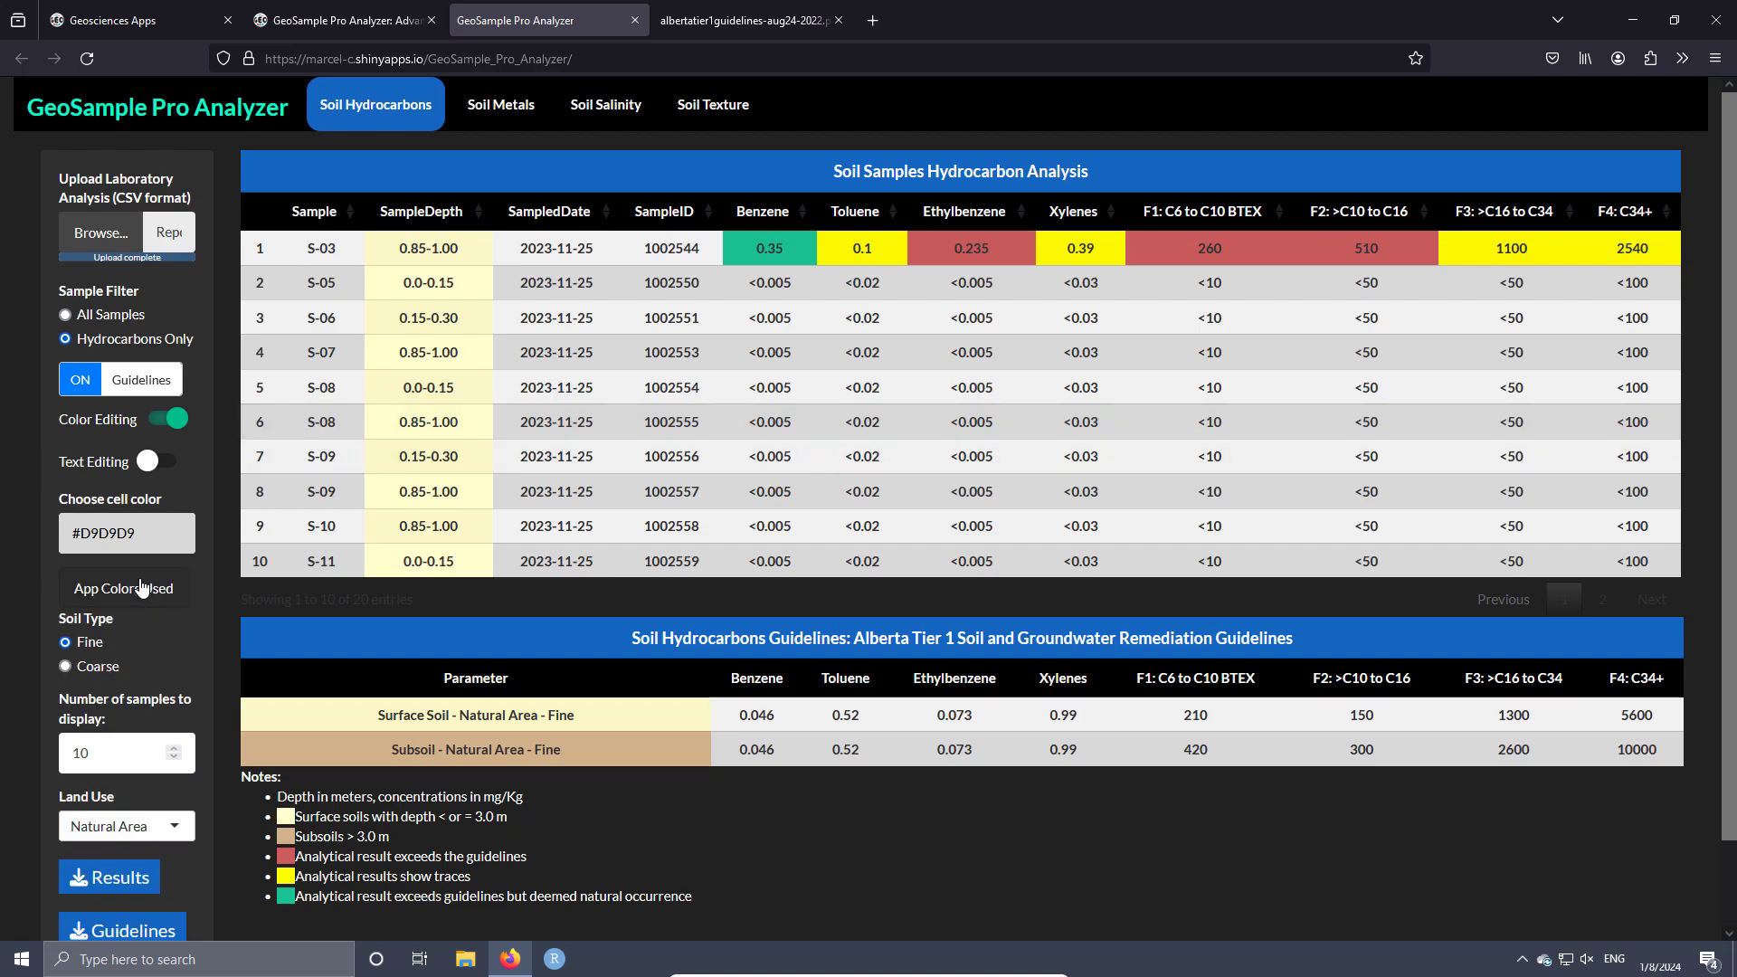
click(168, 418)
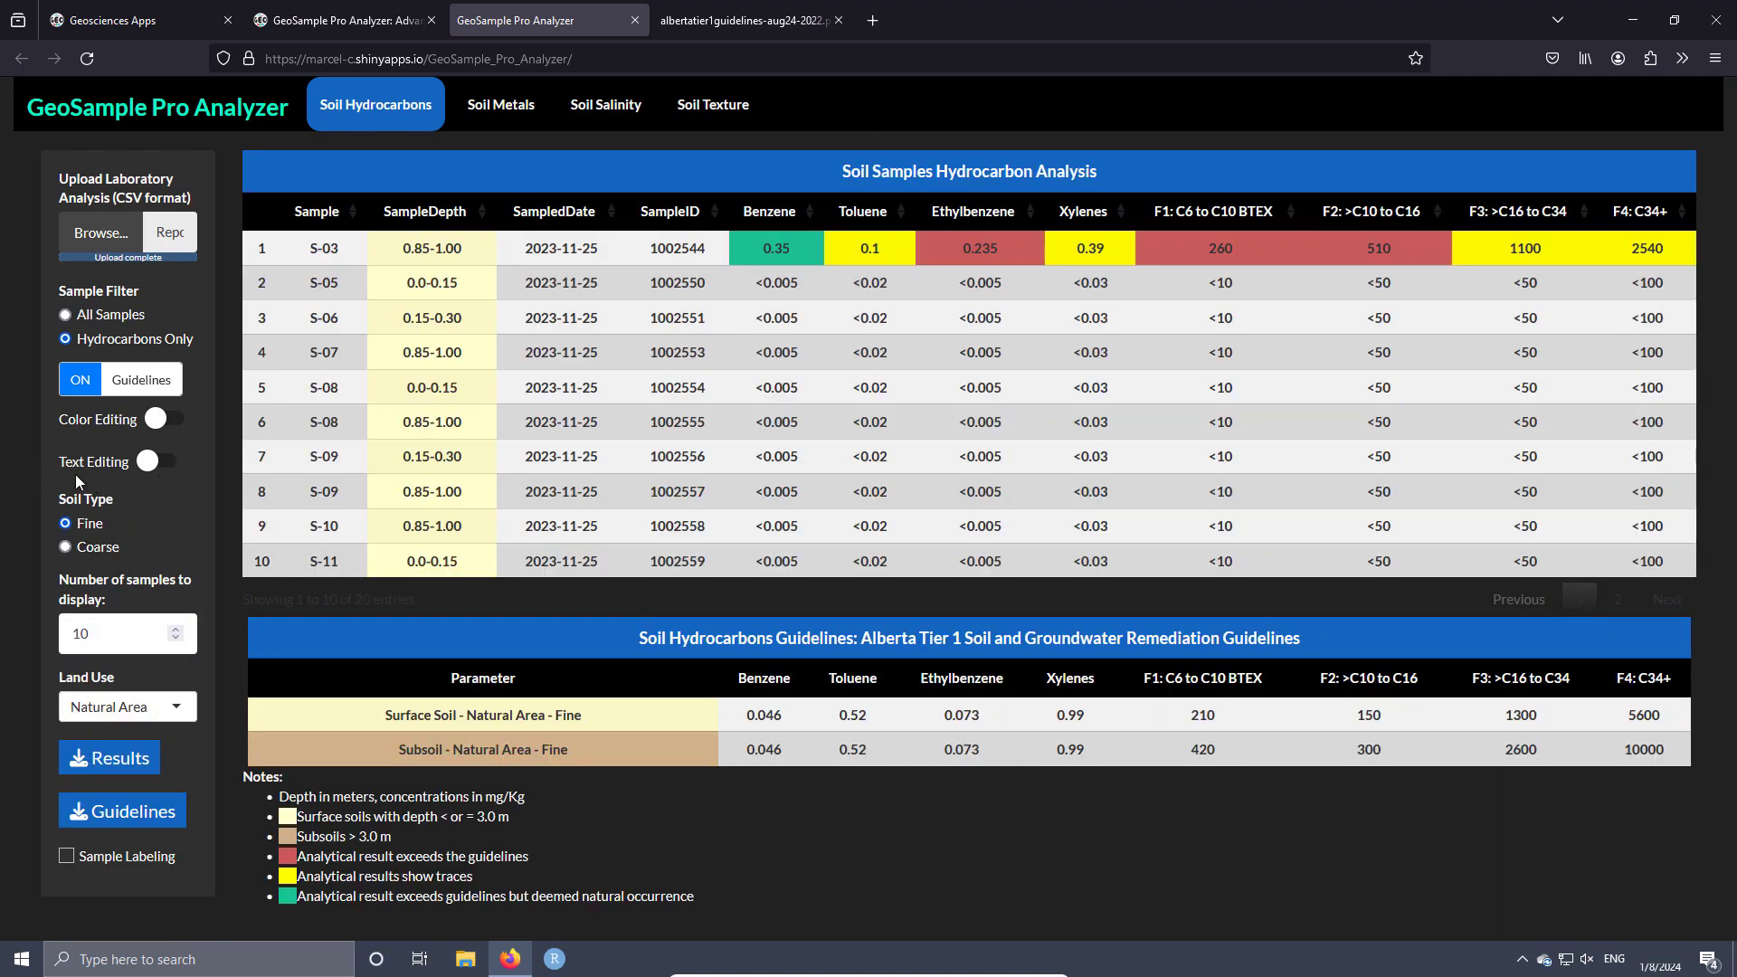
- Turn on text editing, rename sample S-03 in row 1 as S-11, and turn text editing off
click(152, 463)
double_click(324, 247)
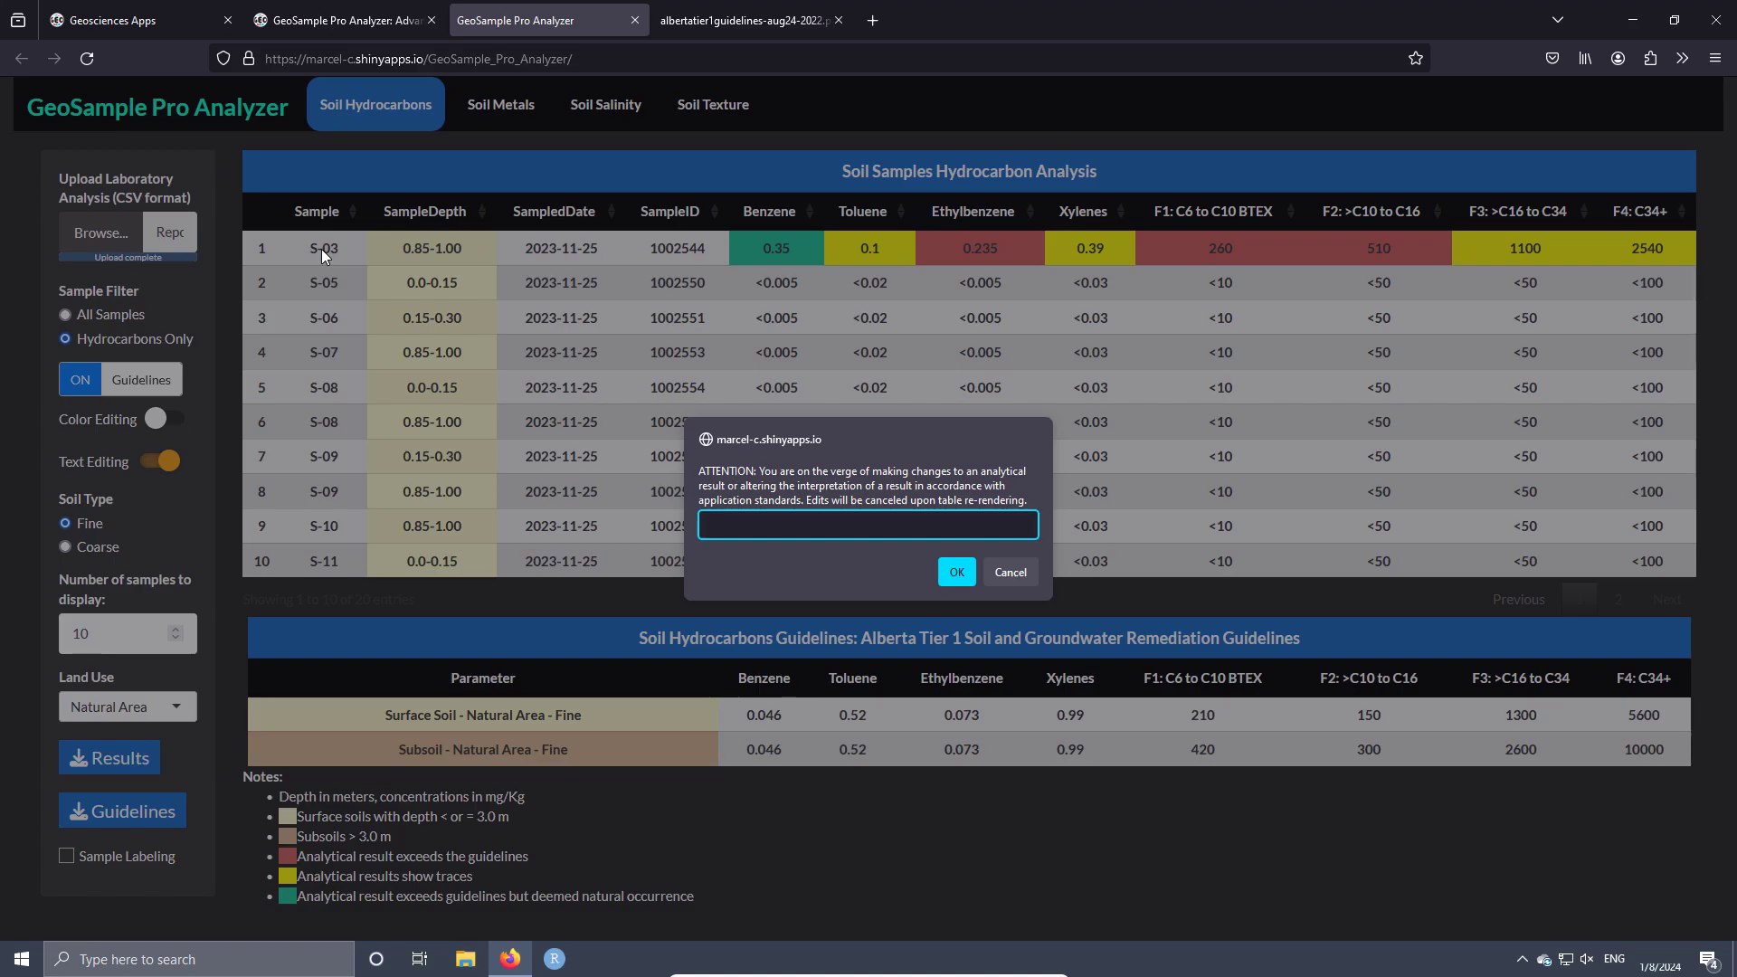
text(S-11)
click(954, 573)
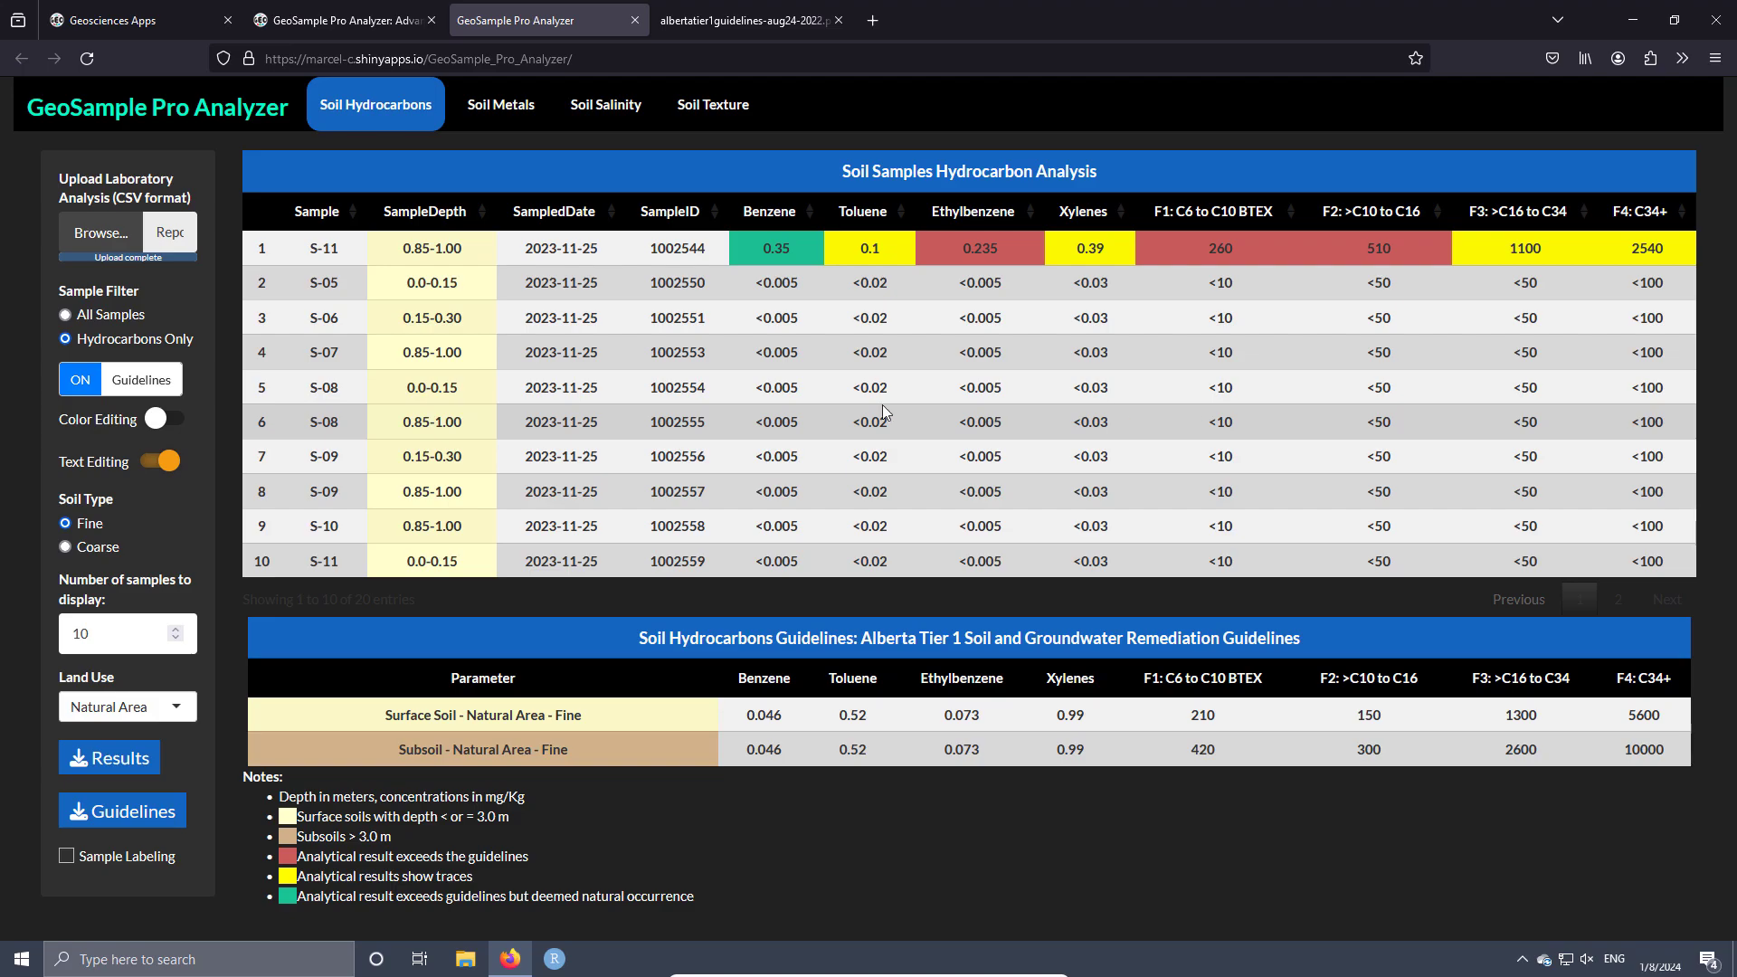
click(167, 464)
- Turn text editing back on and set the benzene result of sample S-05 to 0.5
click(147, 463)
double_click(779, 286)
text(0.5)
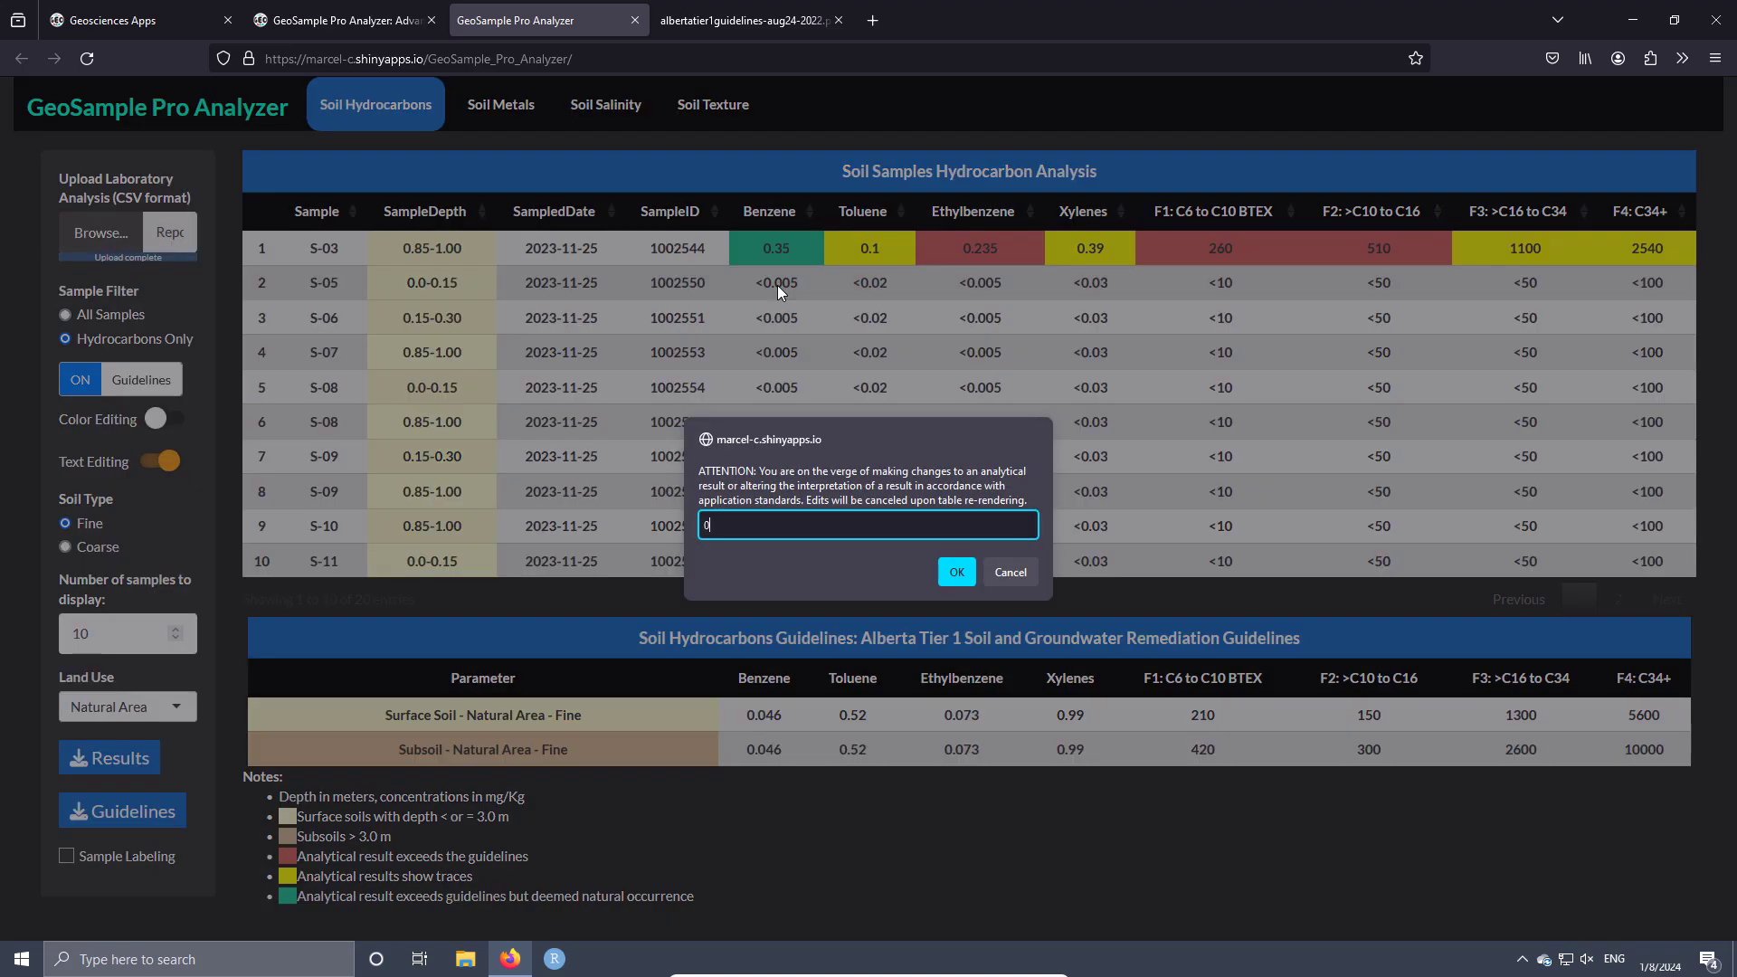
click(958, 570)
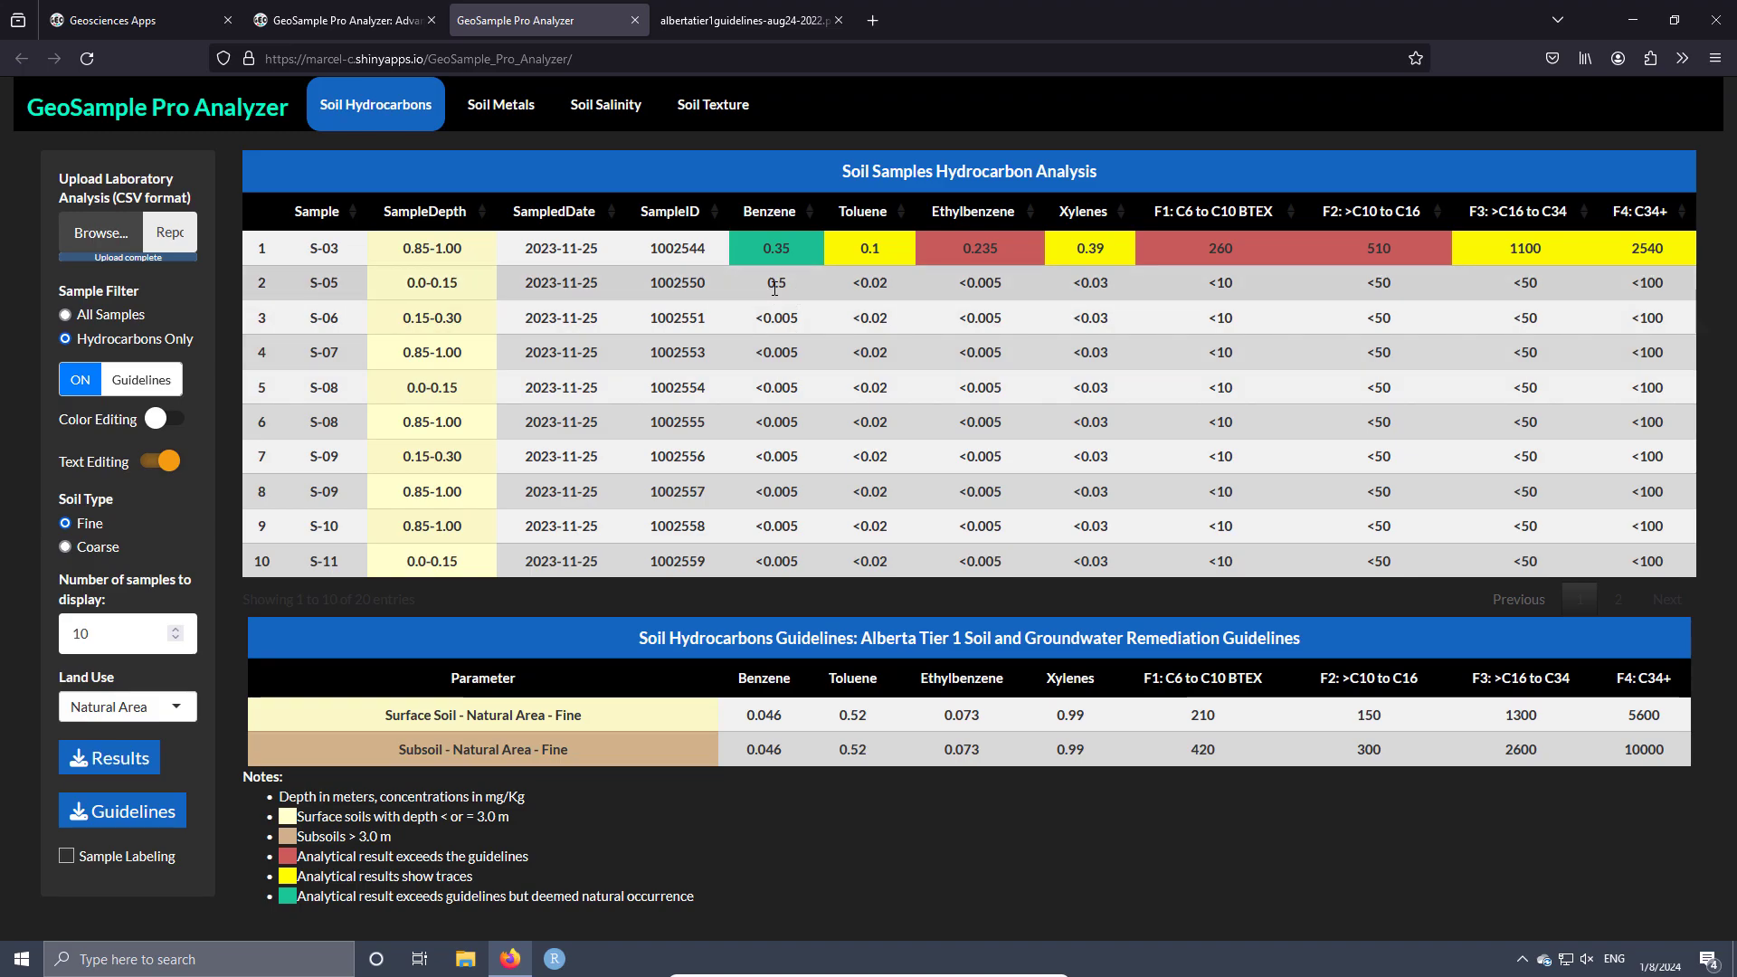
- Re-render the table by setting the number of samples to display to 11, and return it to 10
click(120, 638)
key(BackSpace)
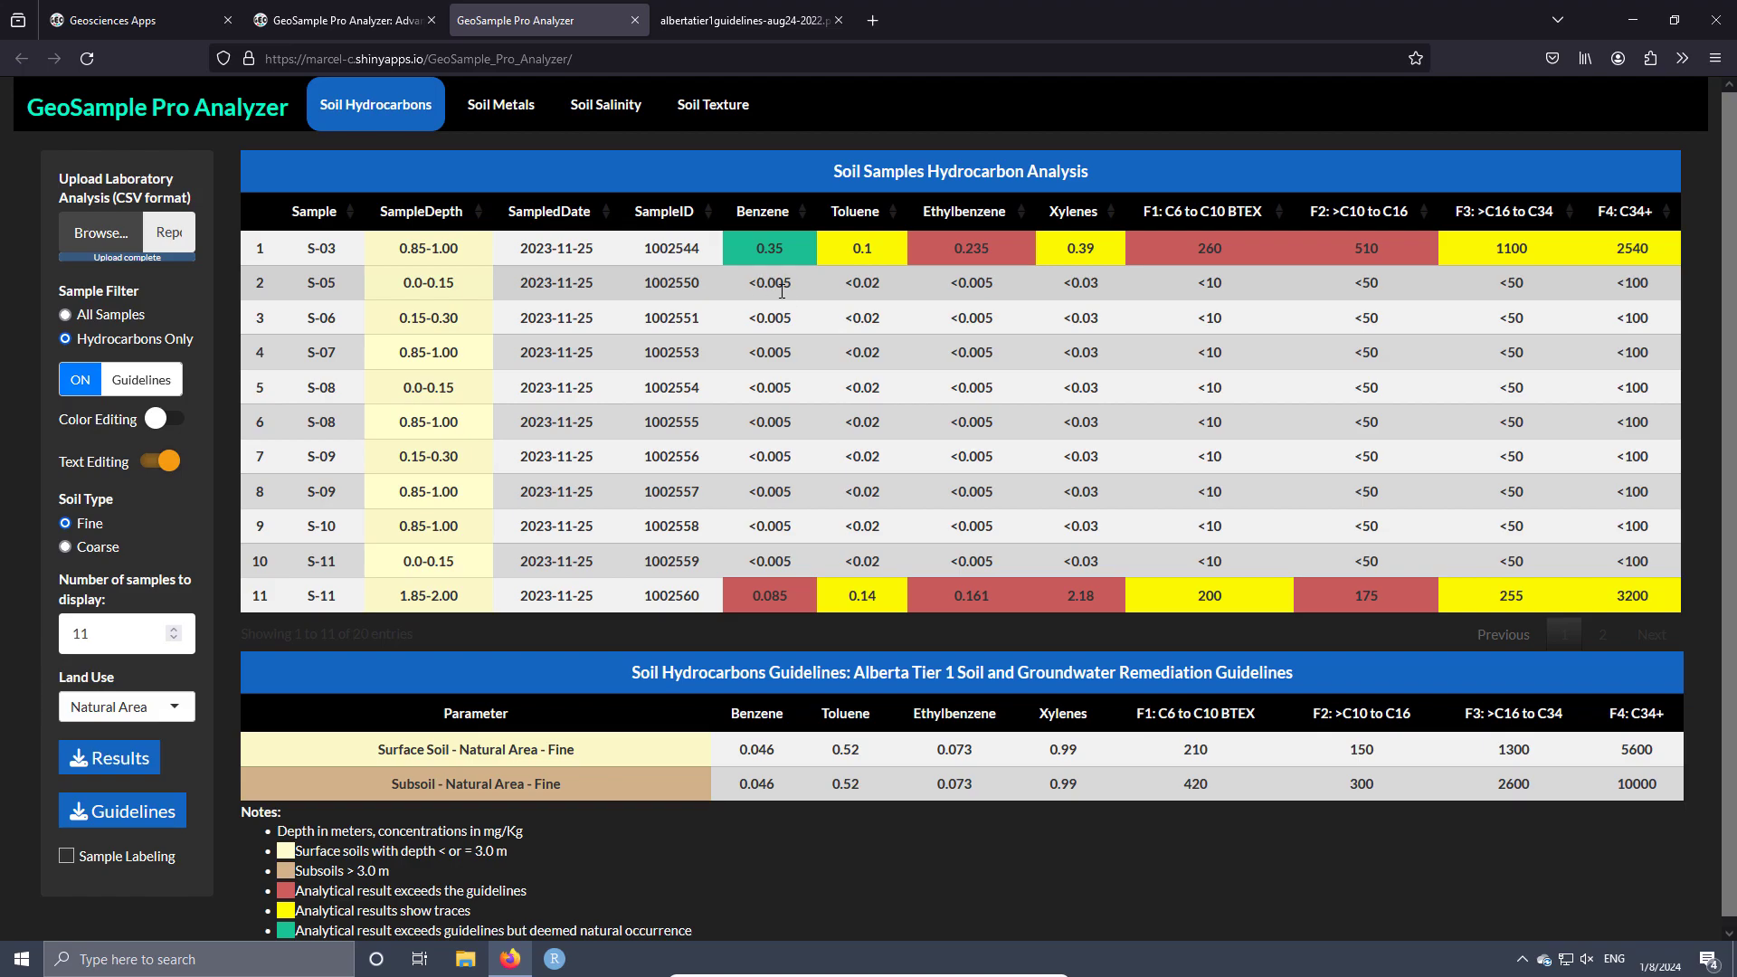
drag(109, 633, 39, 627)
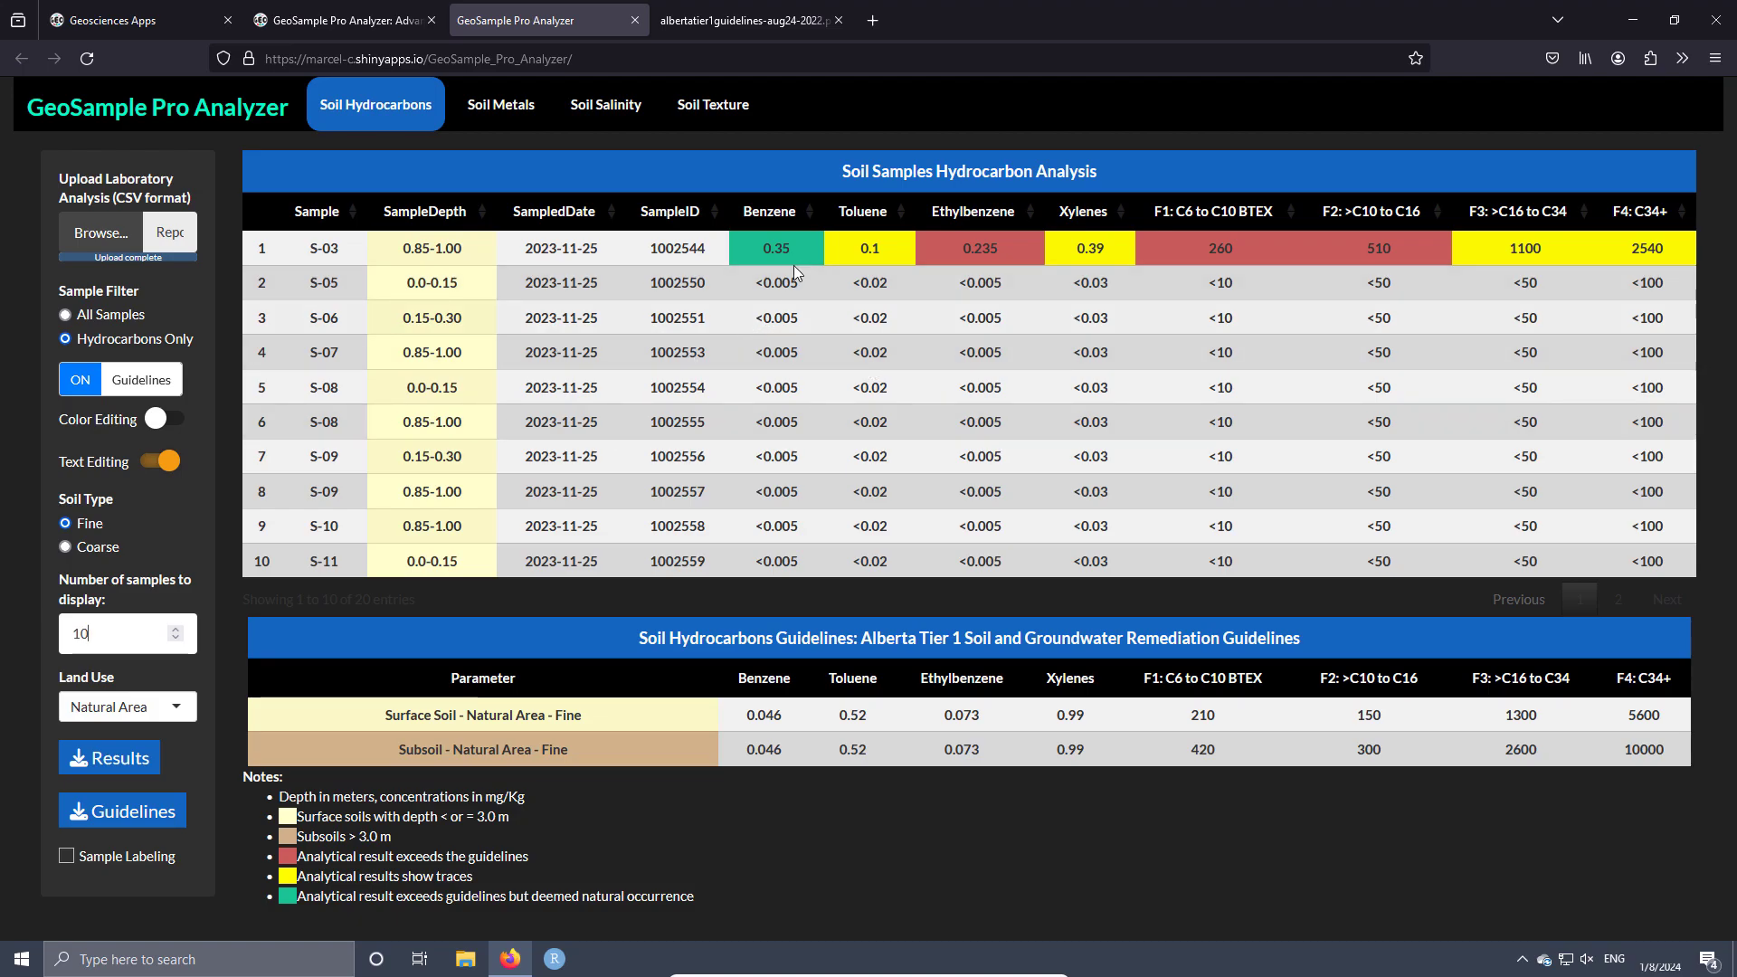
- Set the benzene result of sample S-05 to 0.5 again and turn off text editing
double_click(772, 288)
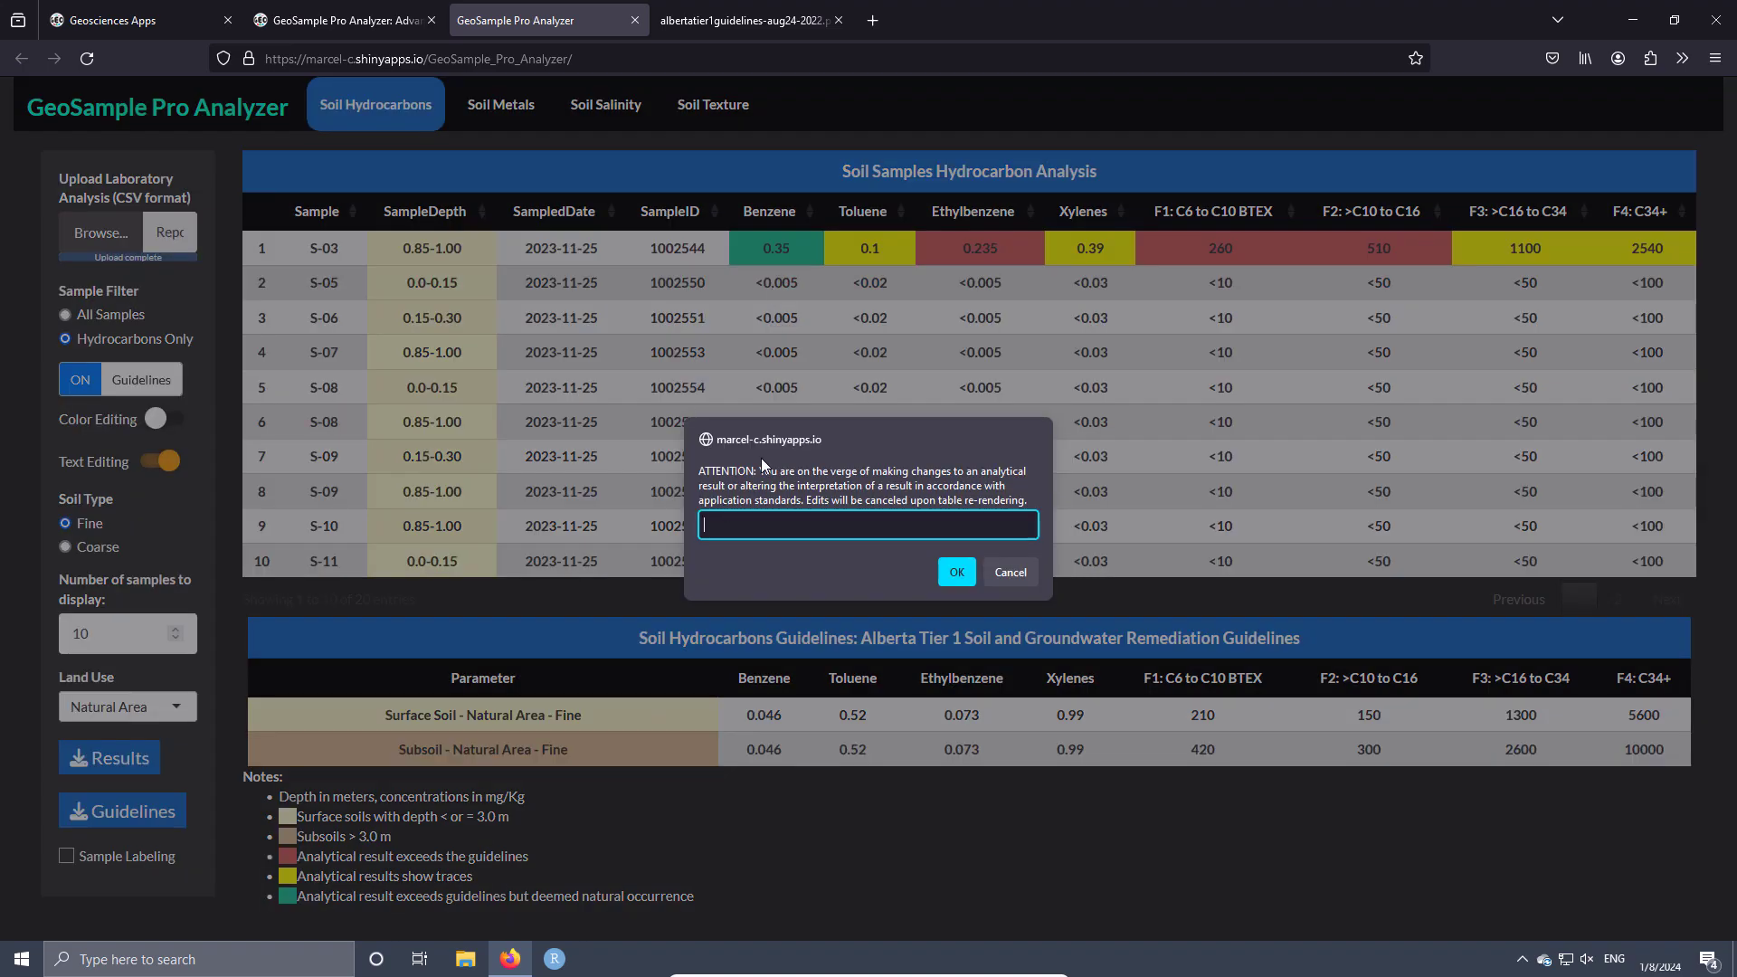
text(0.5)
click(957, 570)
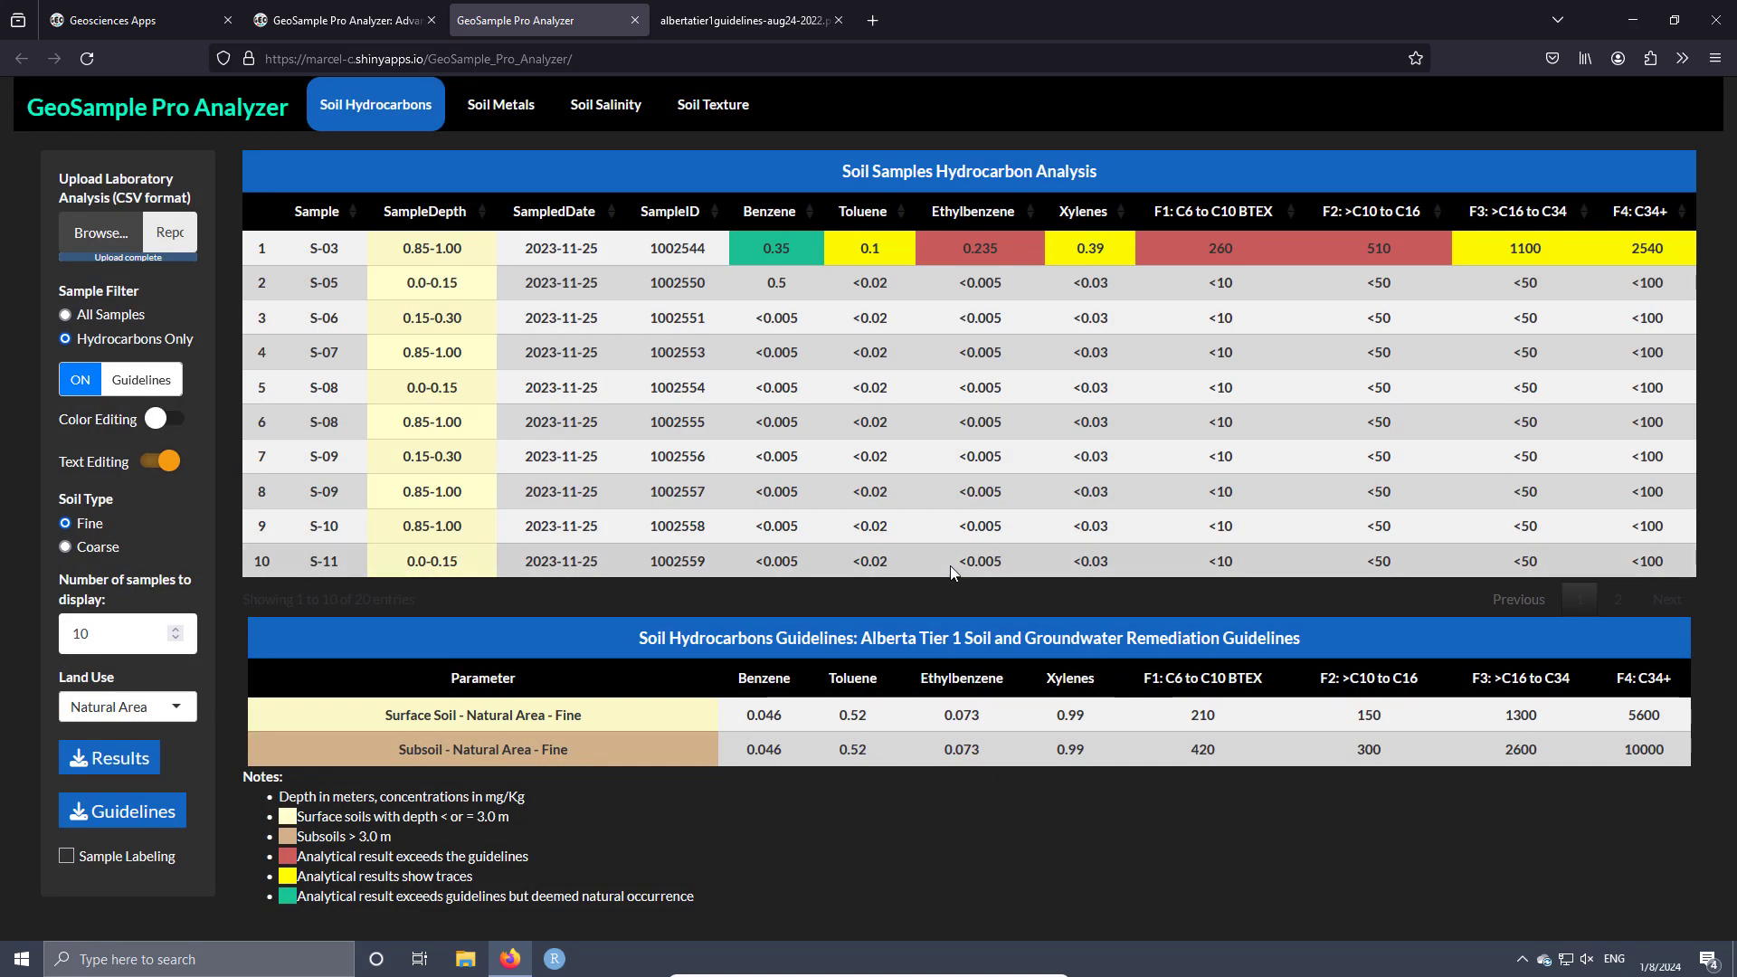
click(168, 463)
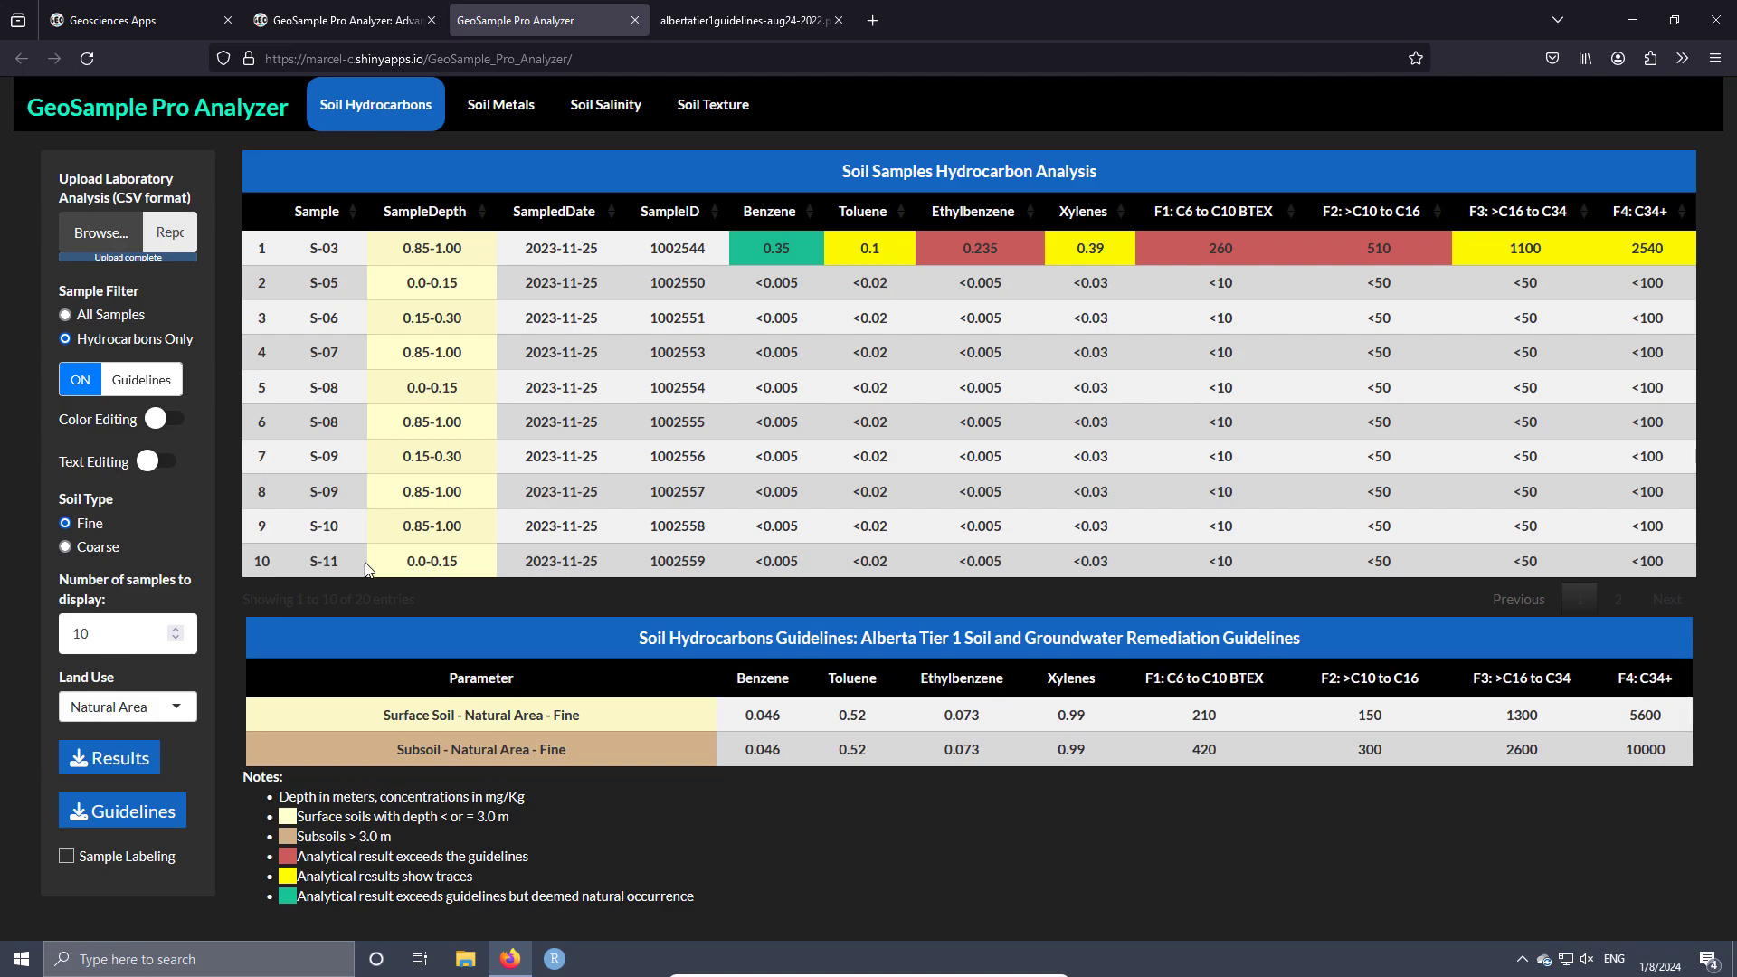
- Enable sample labeling for the hydrocarbon results table
click(66, 857)
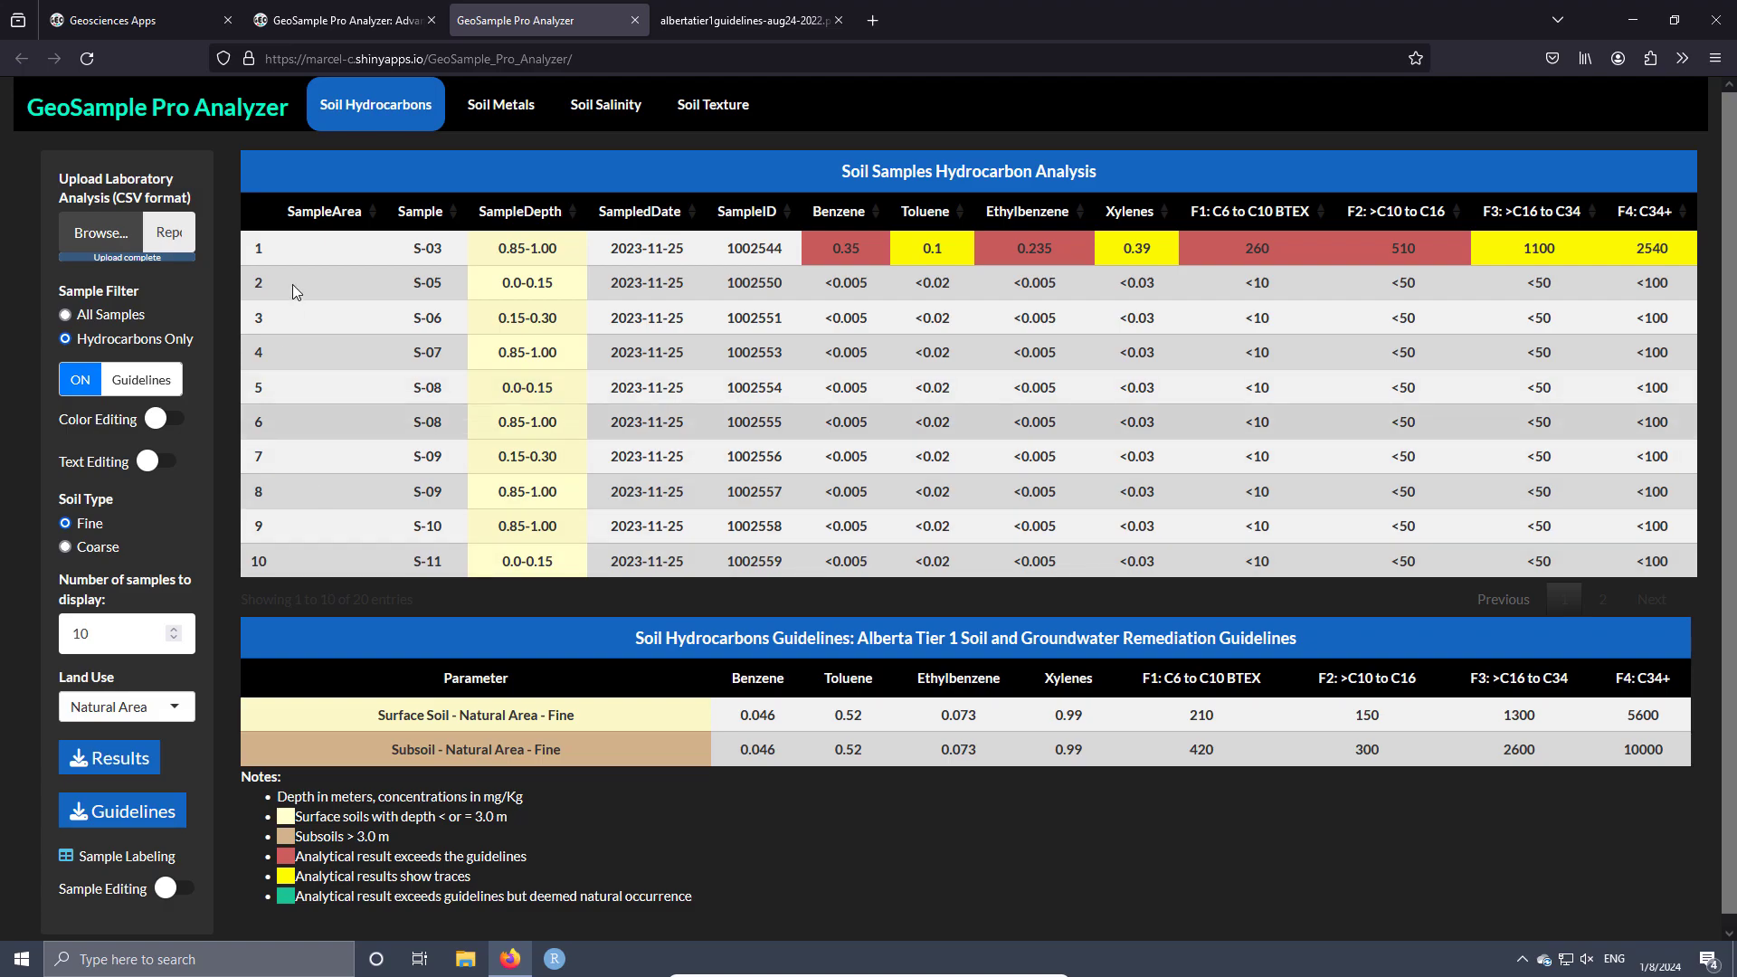
- Switch sample labeling off and on again, enable sample editing, and enter "Background" as the sample area of S-03
click(65, 858)
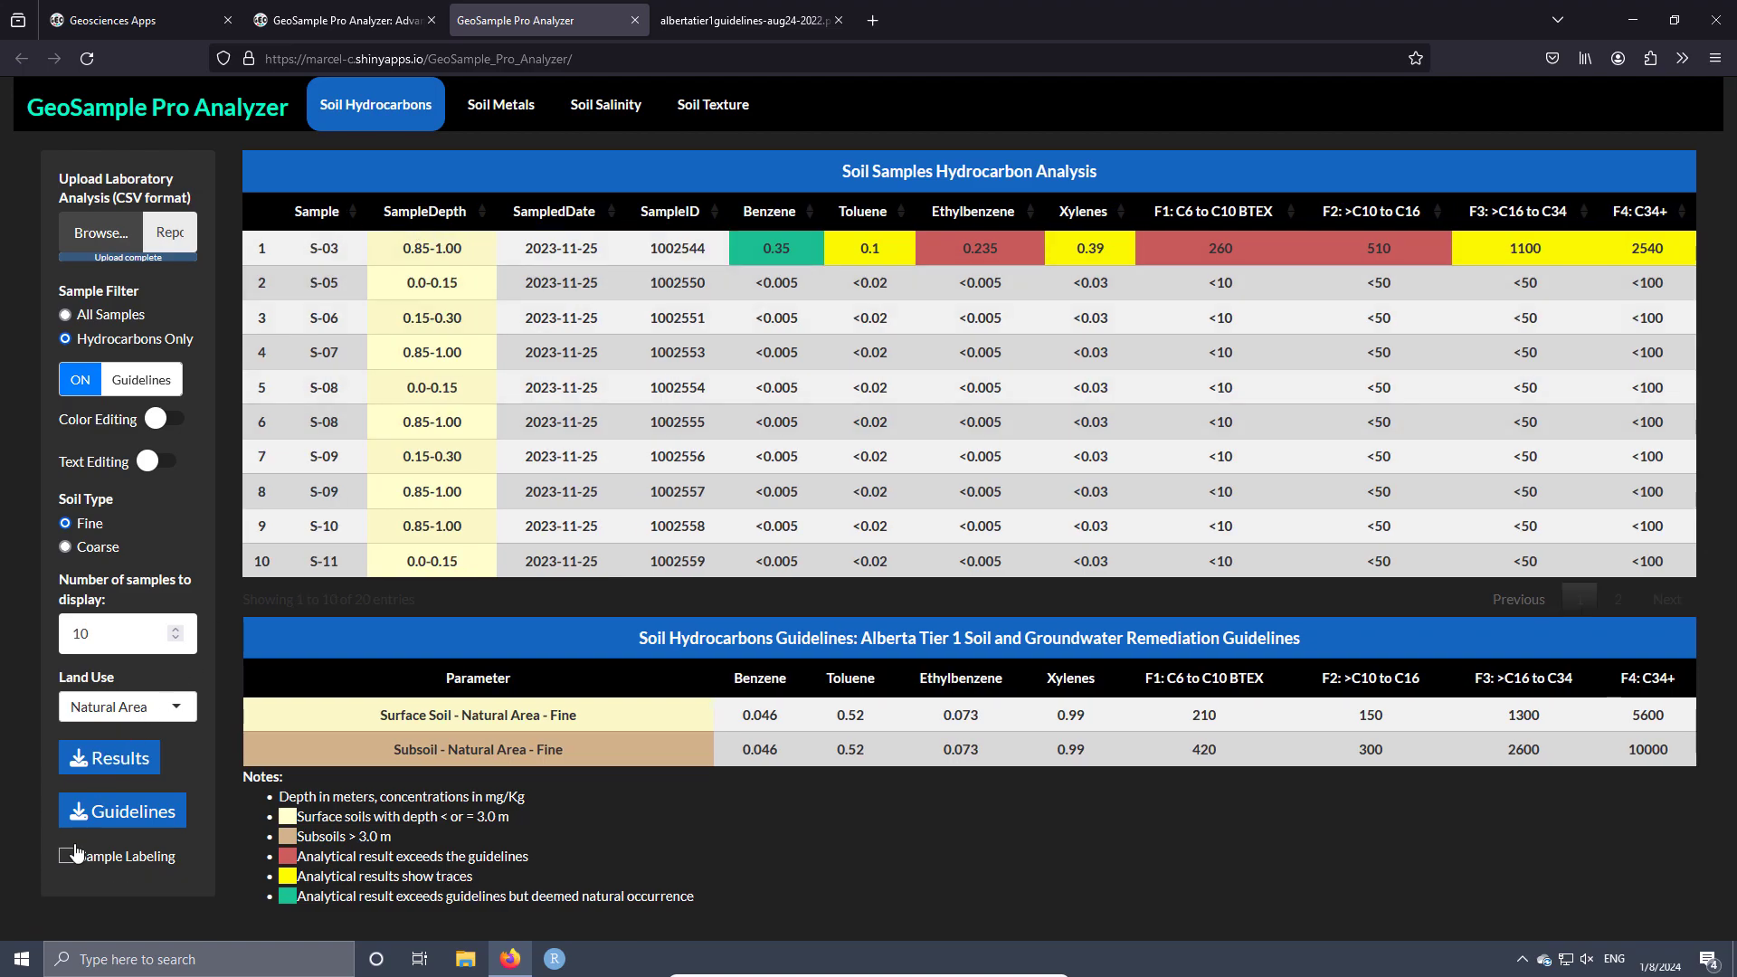
click(67, 856)
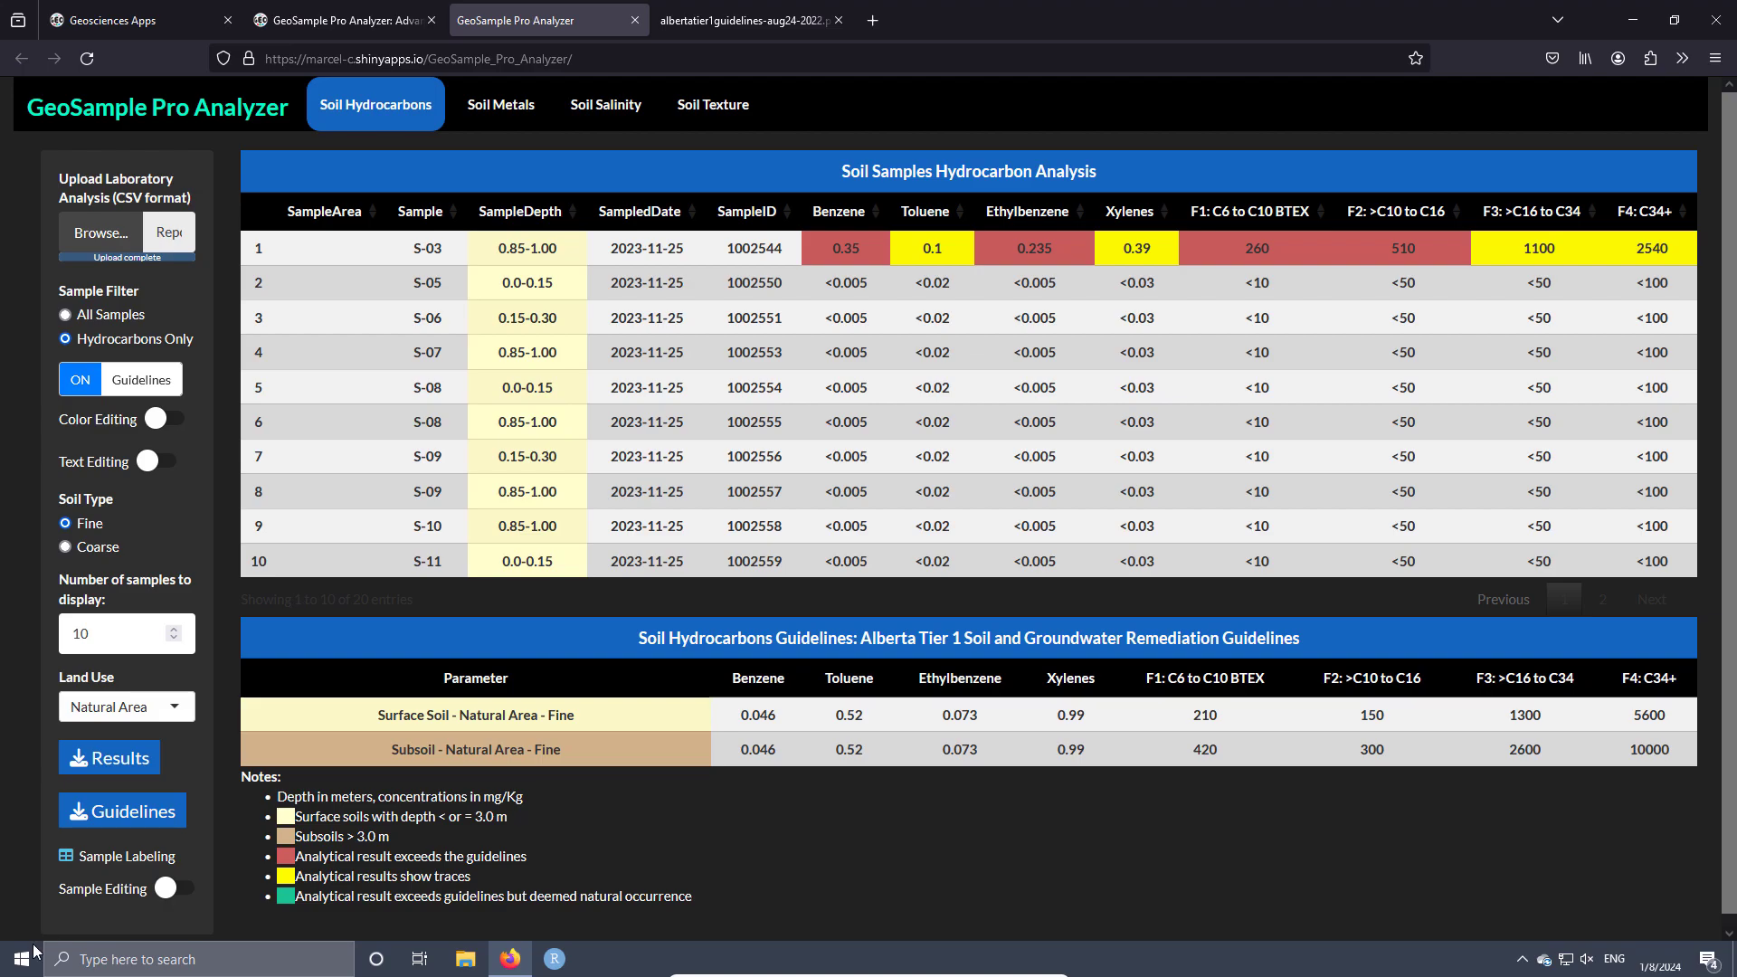
click(166, 890)
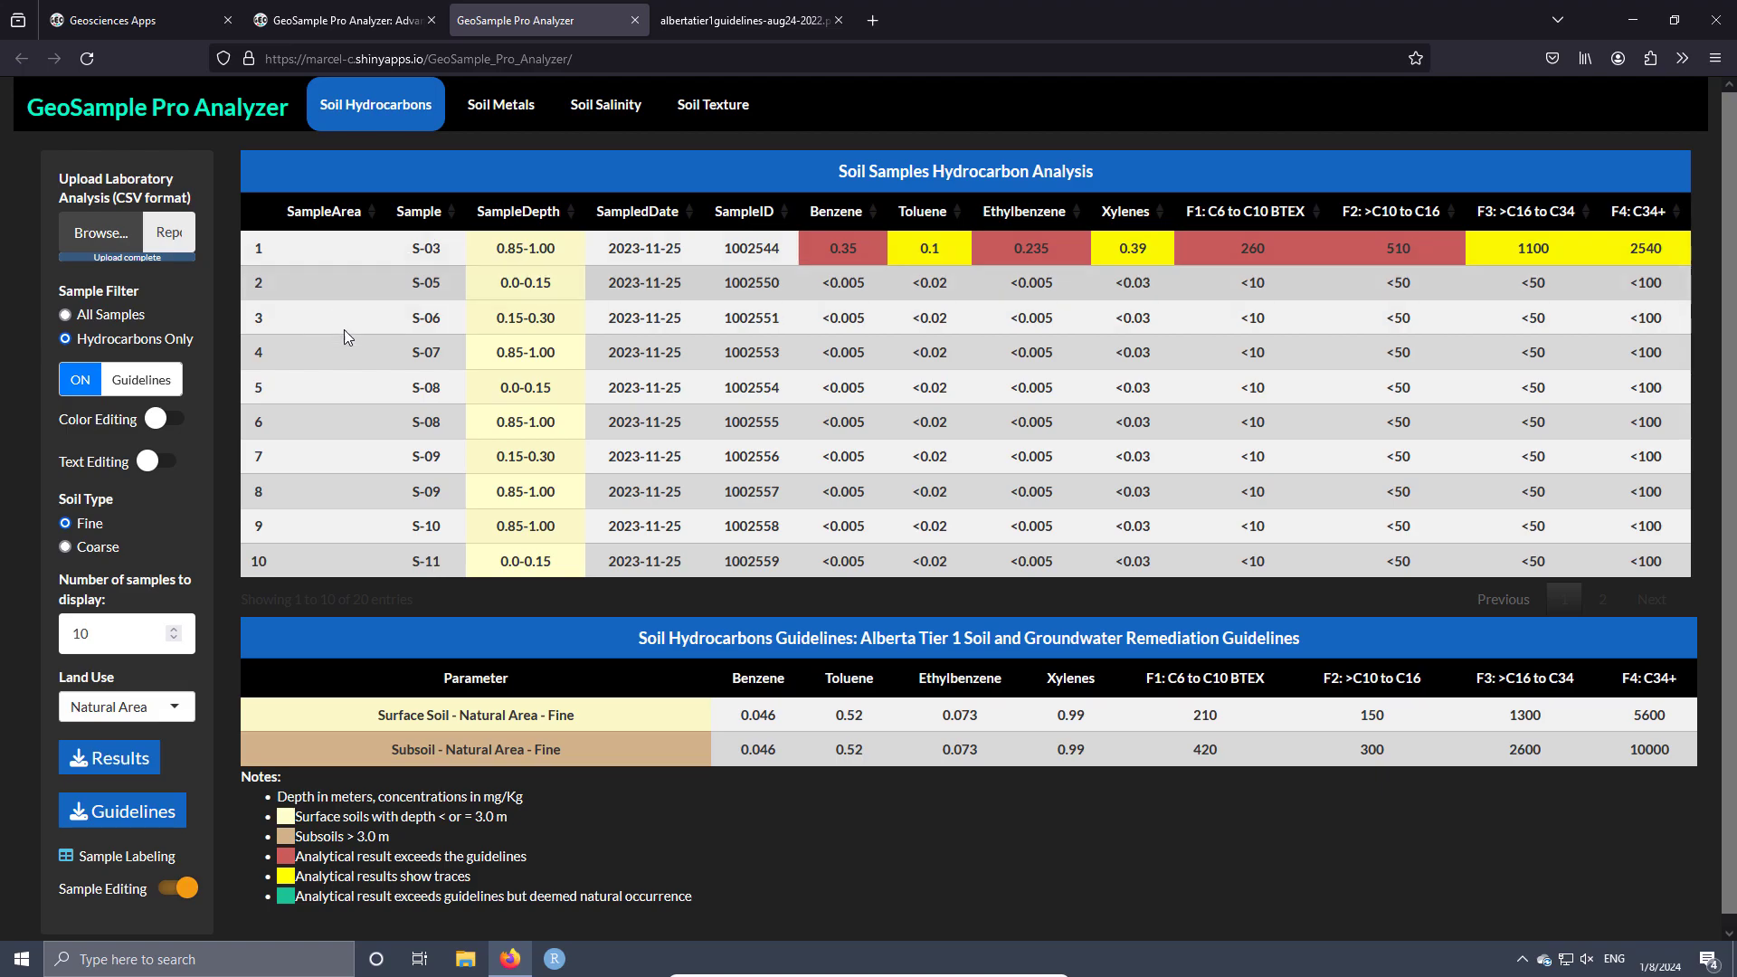
double_click(311, 252)
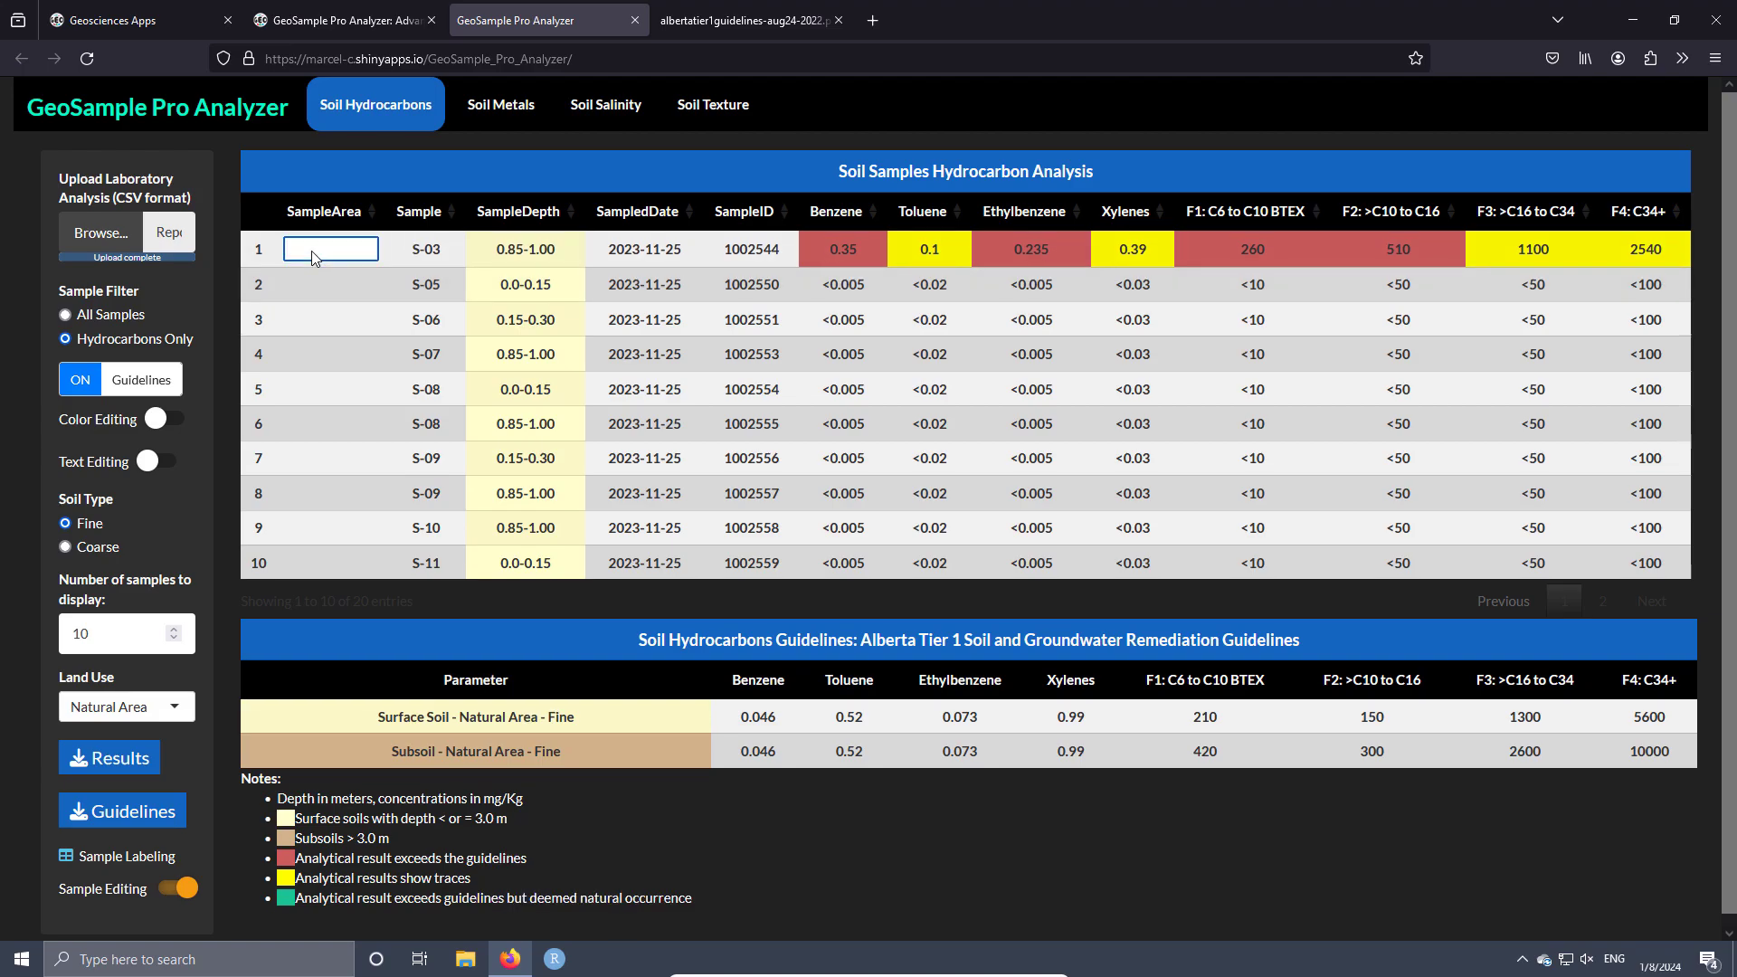
text(Background)
key(Return)
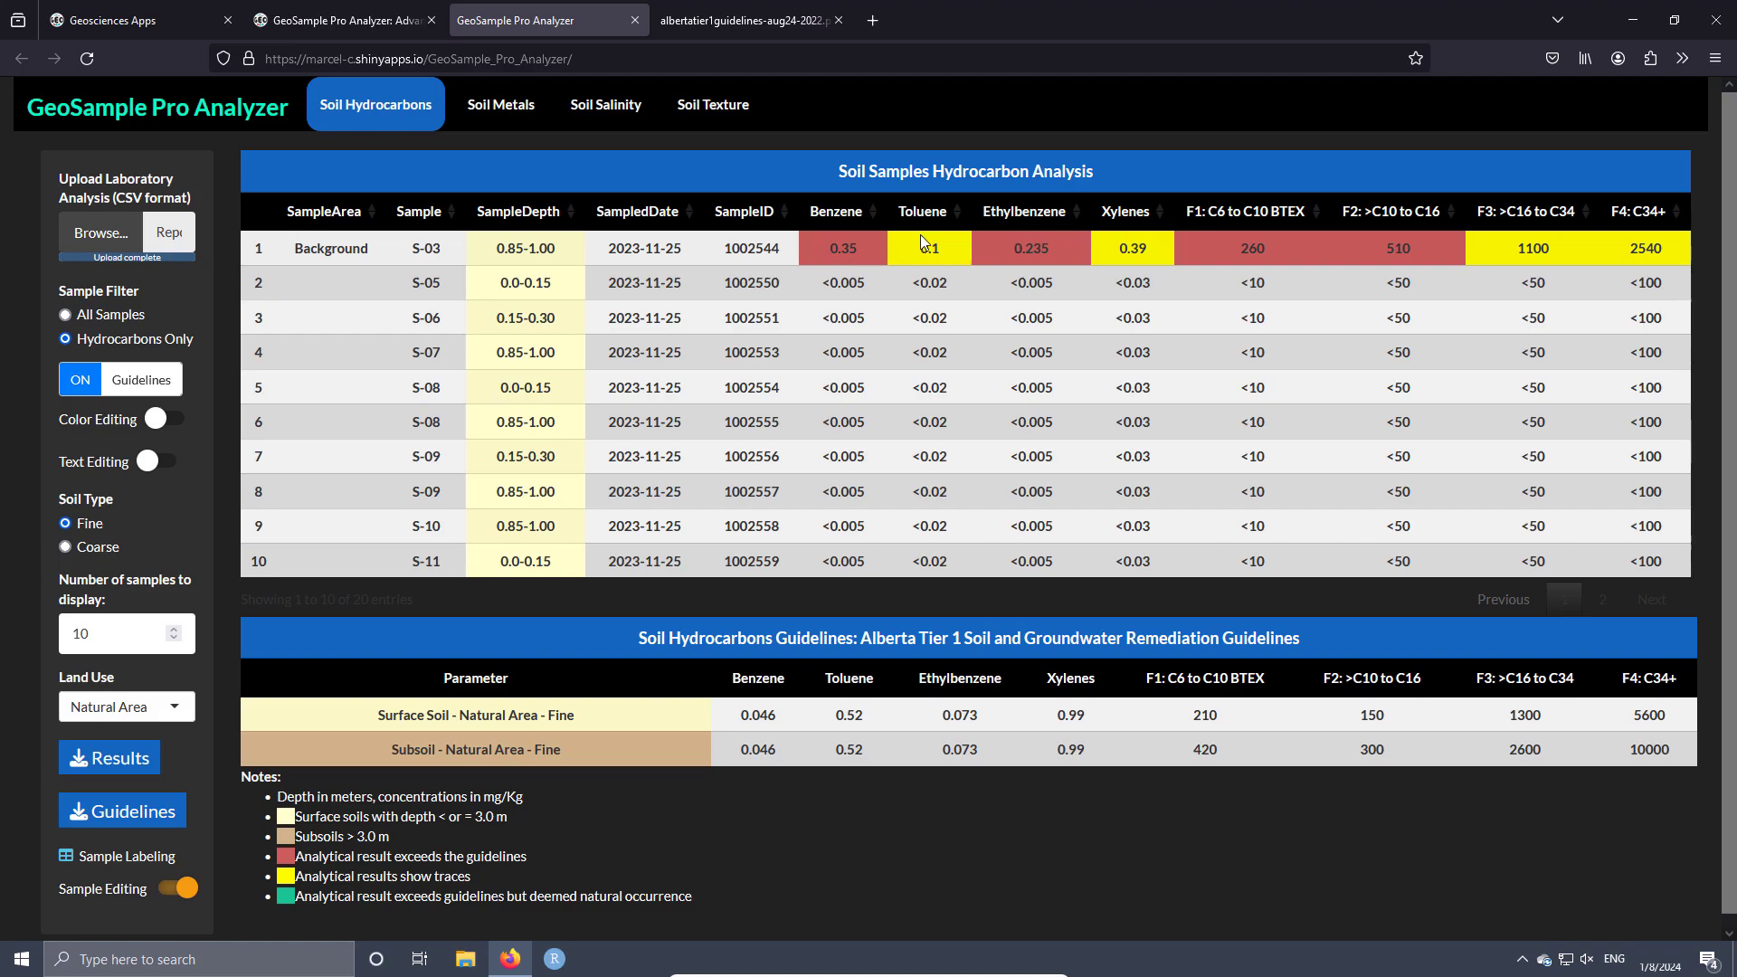
- Turn on color editing and set the cell color to the app's natural occurrence color, #1AC494
click(156, 420)
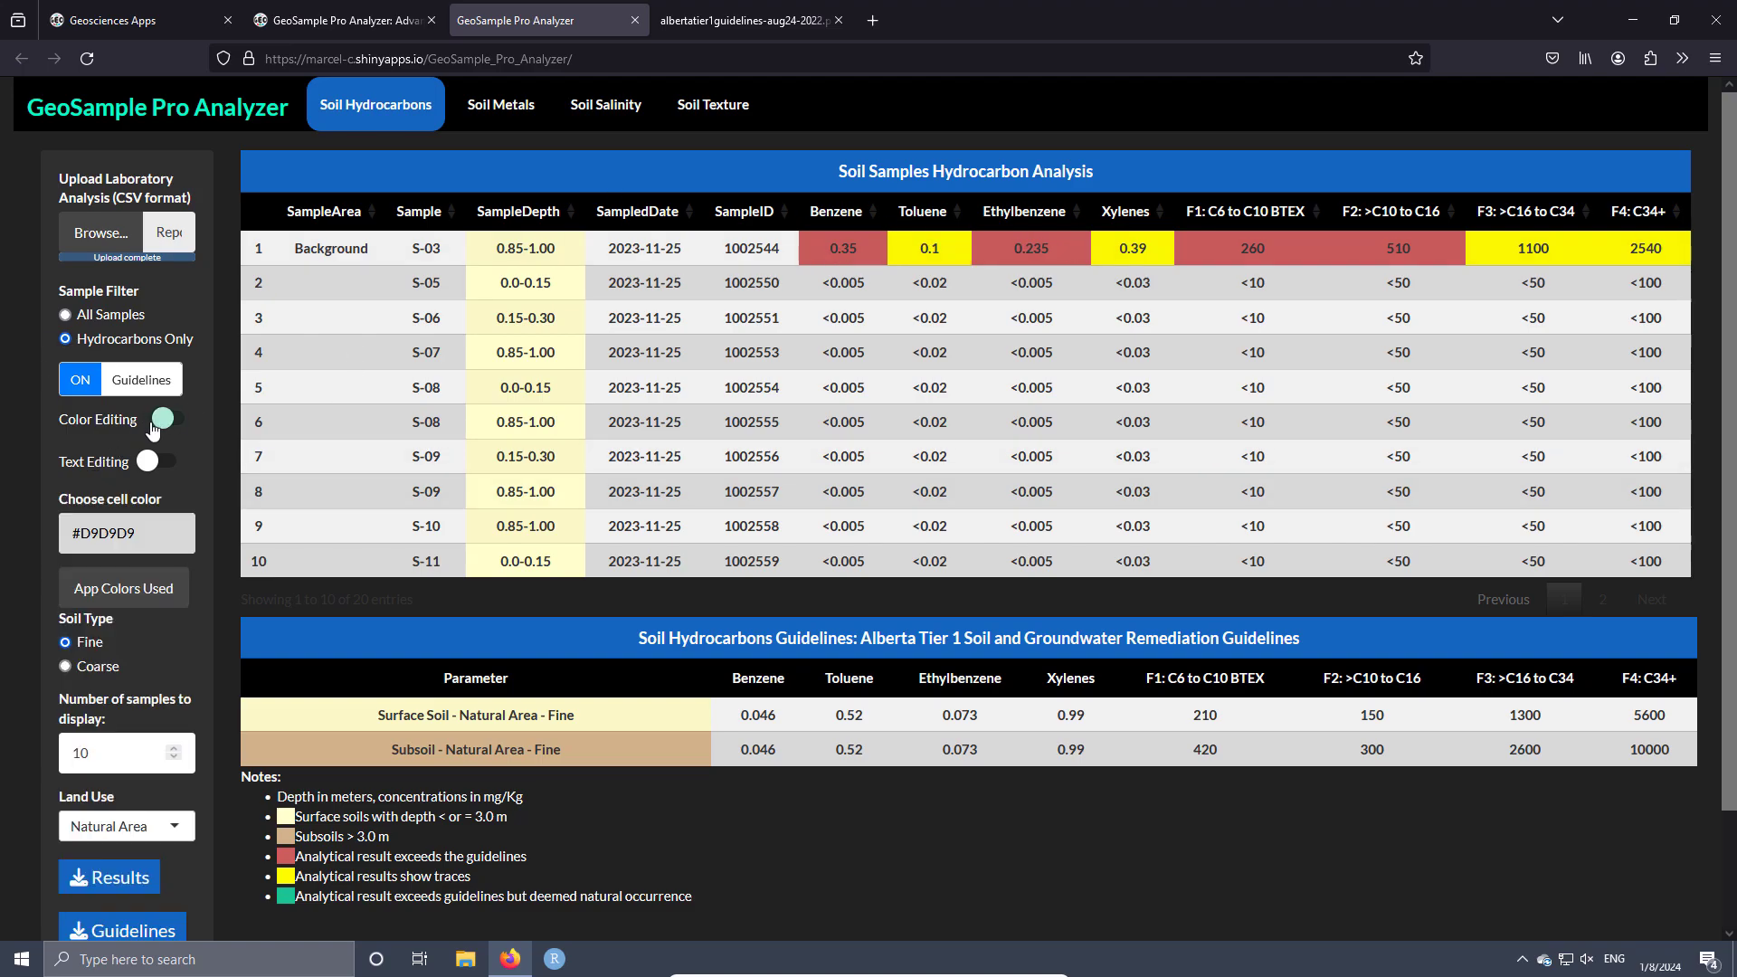
click(136, 592)
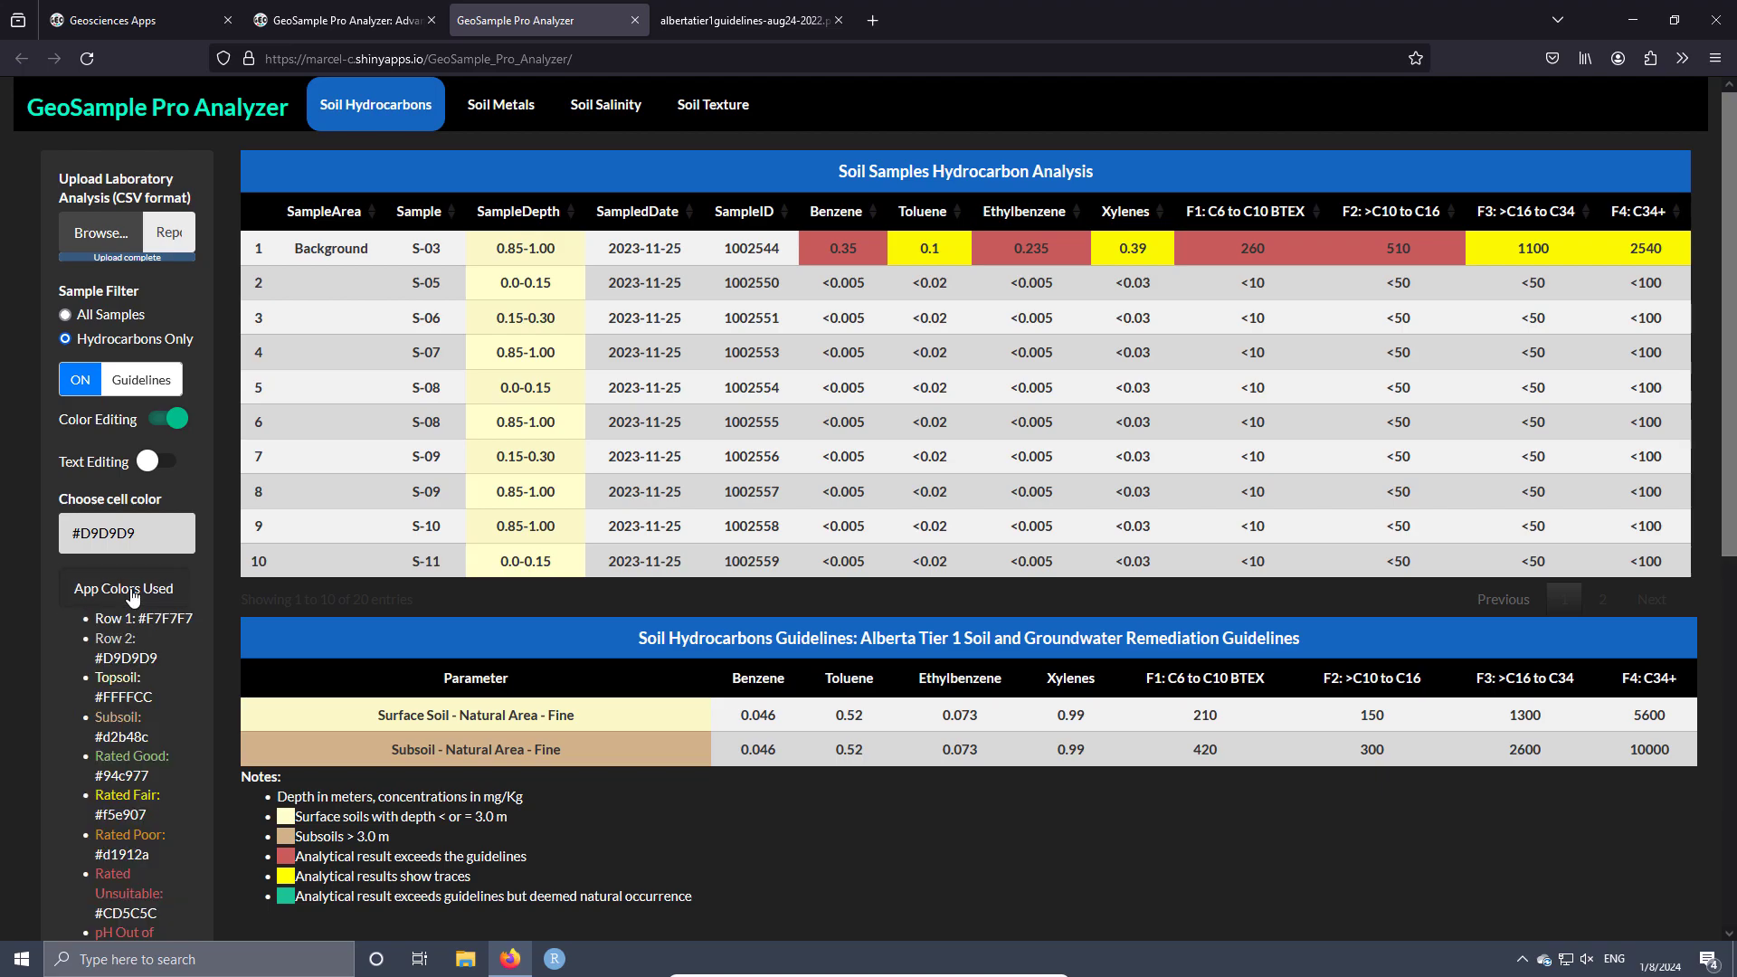
scroll(143, 697, down, 3)
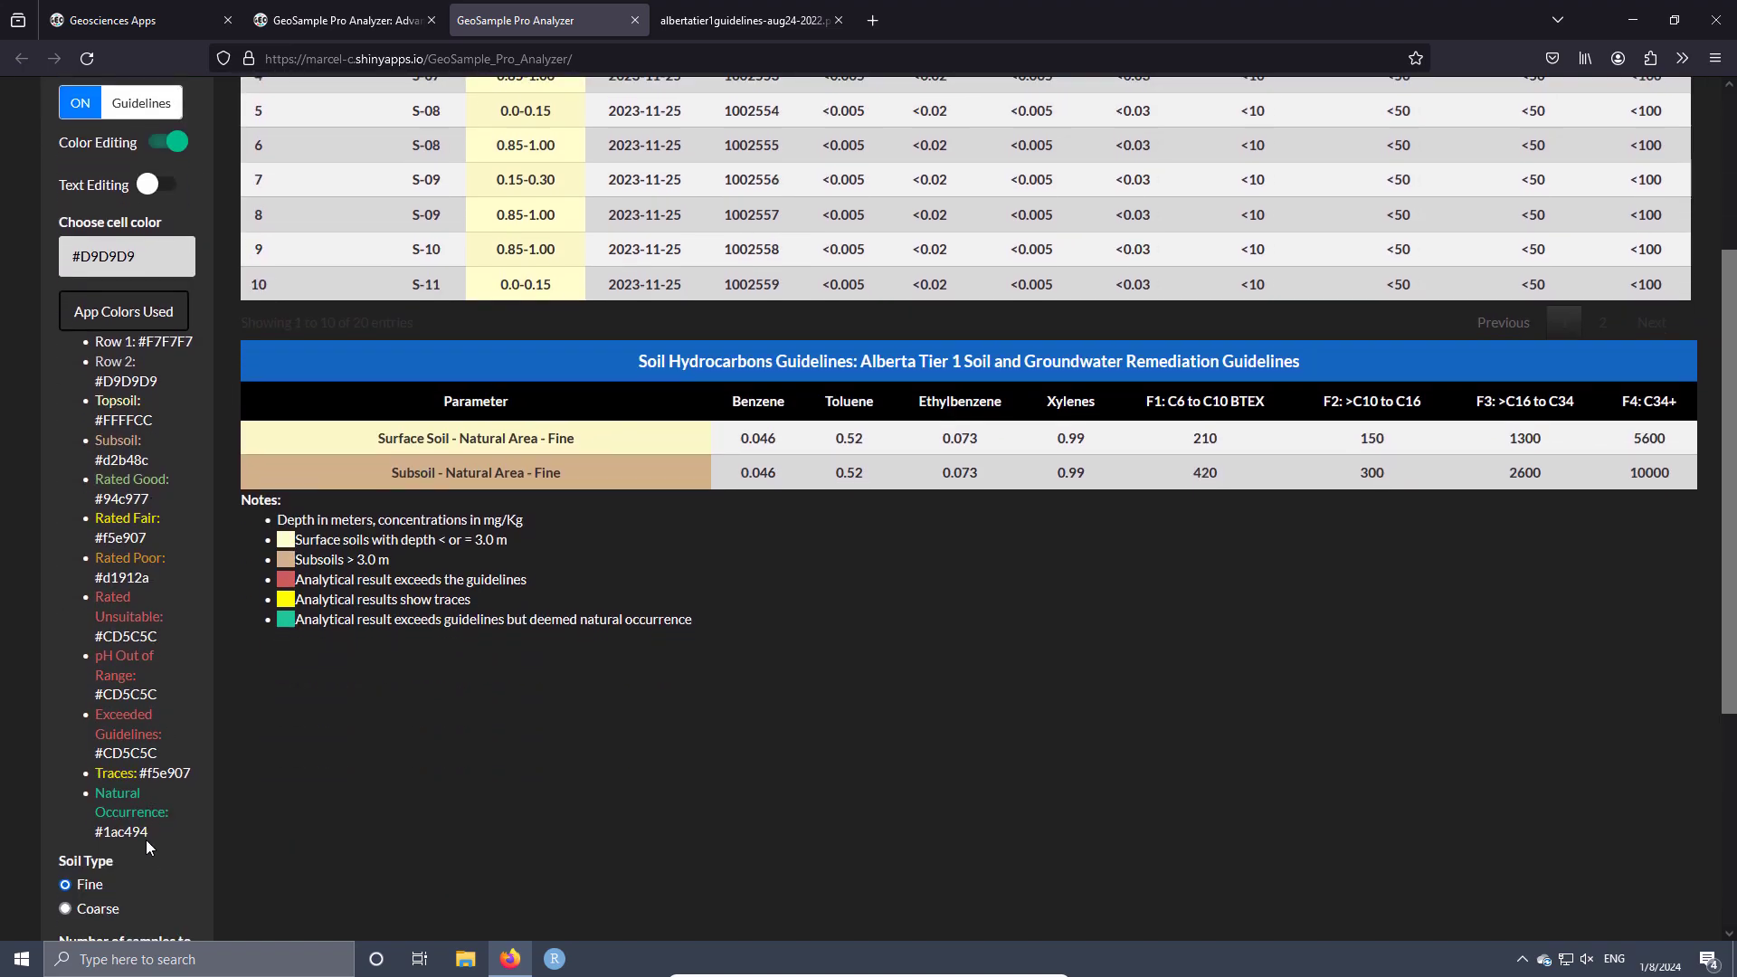
drag(148, 835, 102, 838)
right_click(102, 838)
click(143, 630)
scroll(84, 403, up, 3)
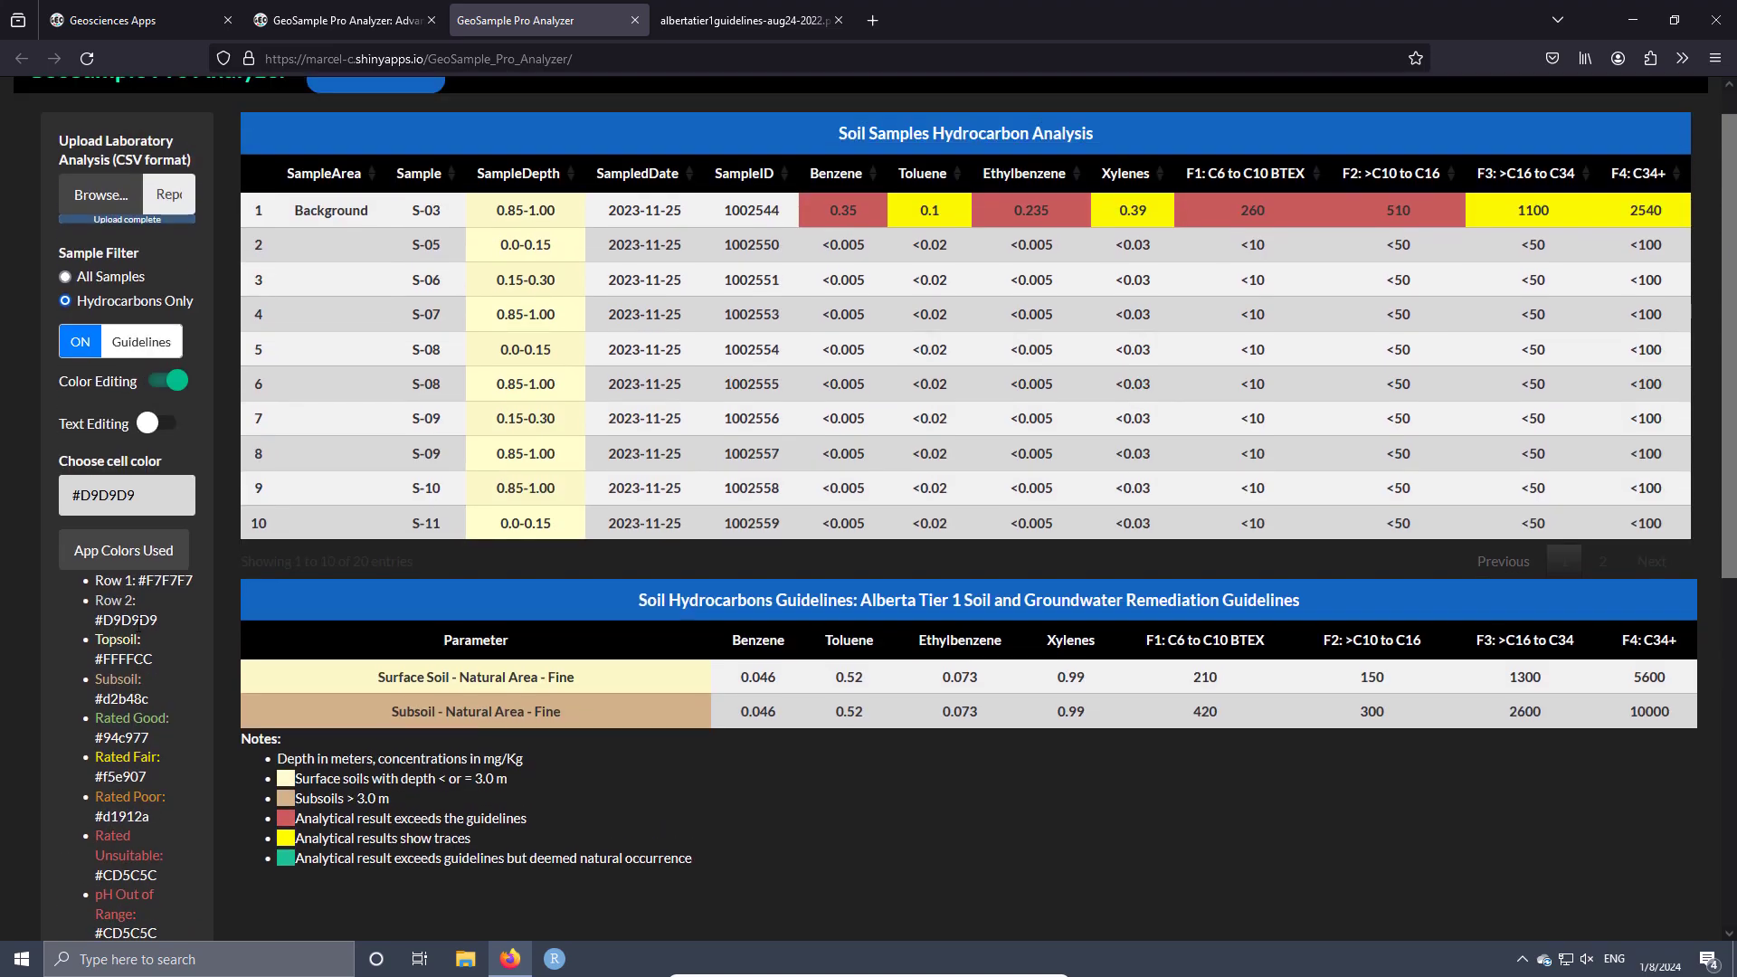
drag(136, 533, 58, 532)
right_click(97, 533)
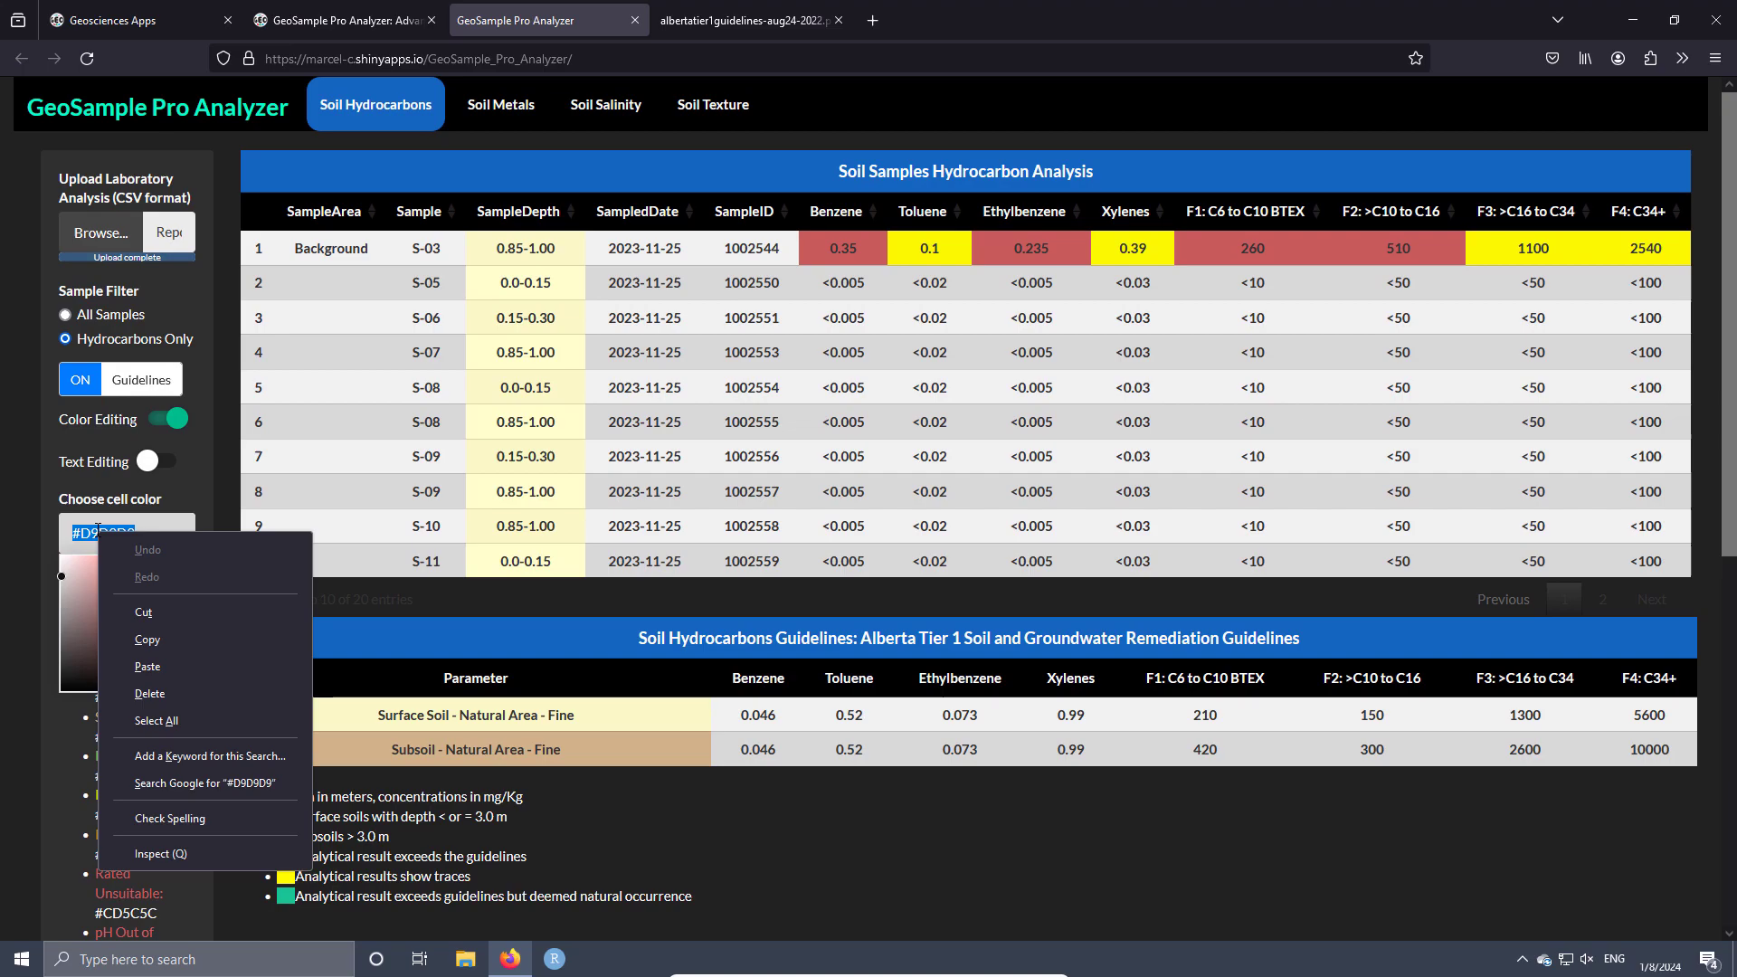
click(159, 666)
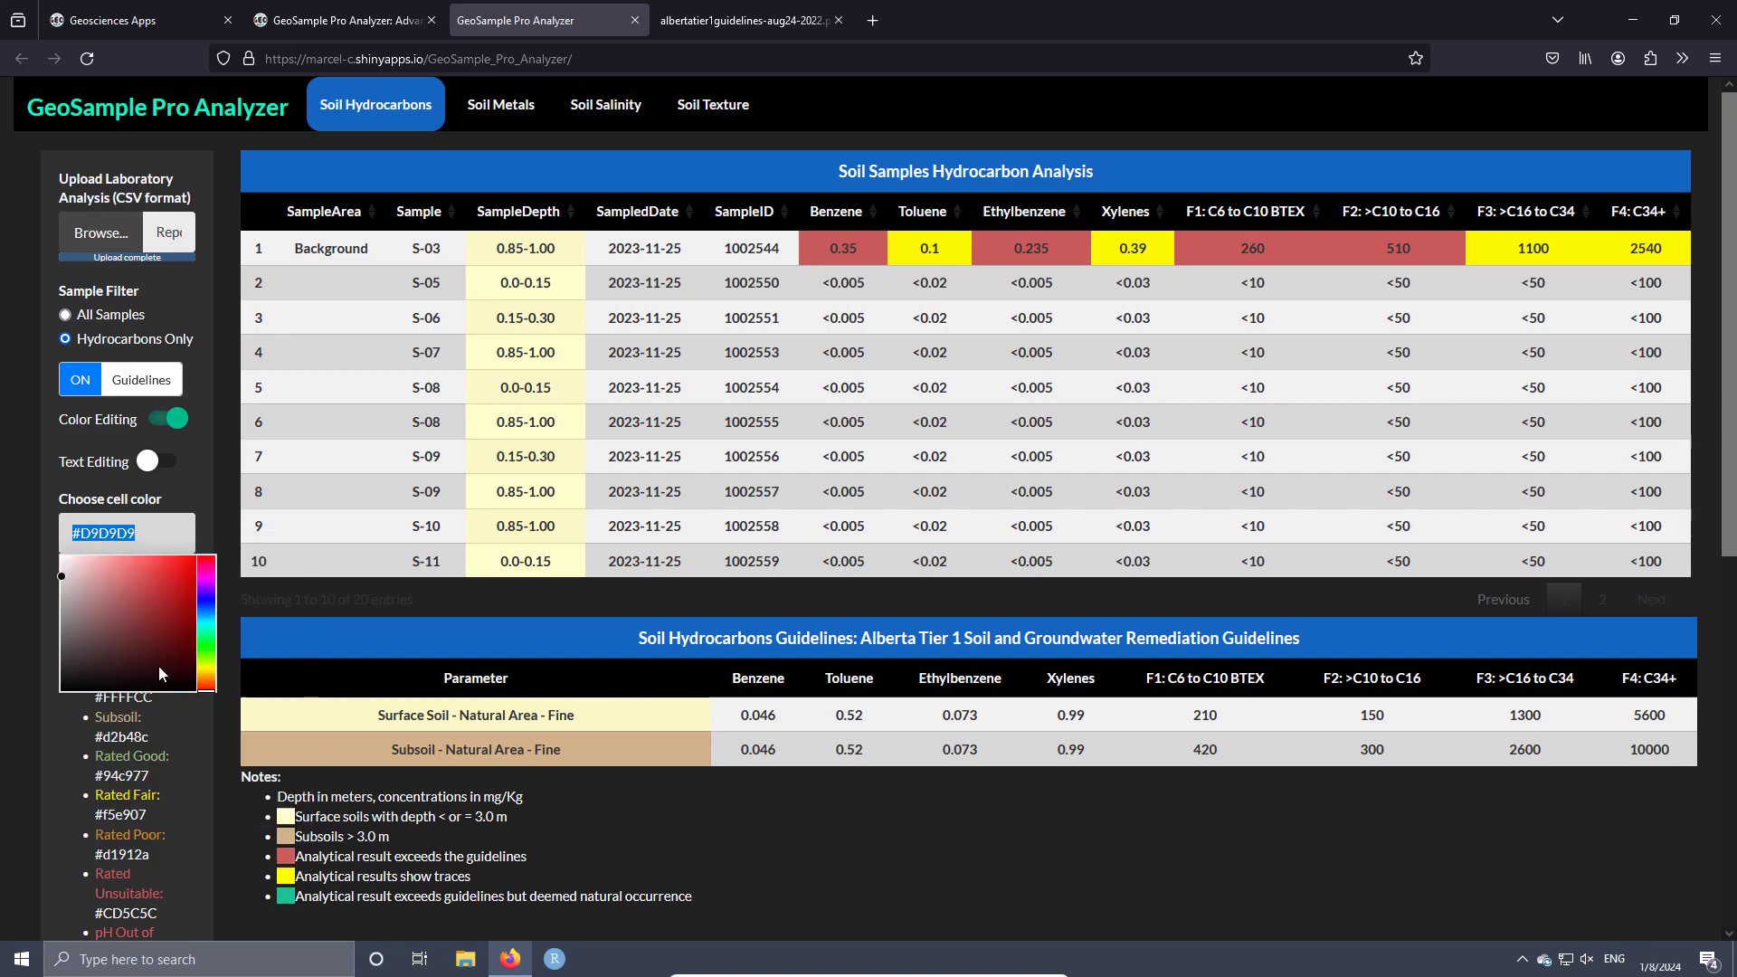
- Color the benzene, ethylbenzene, F1 and F2 results of sample S-03 as natural occurrence, and collapse the list of app colors
click(847, 258)
click(1032, 254)
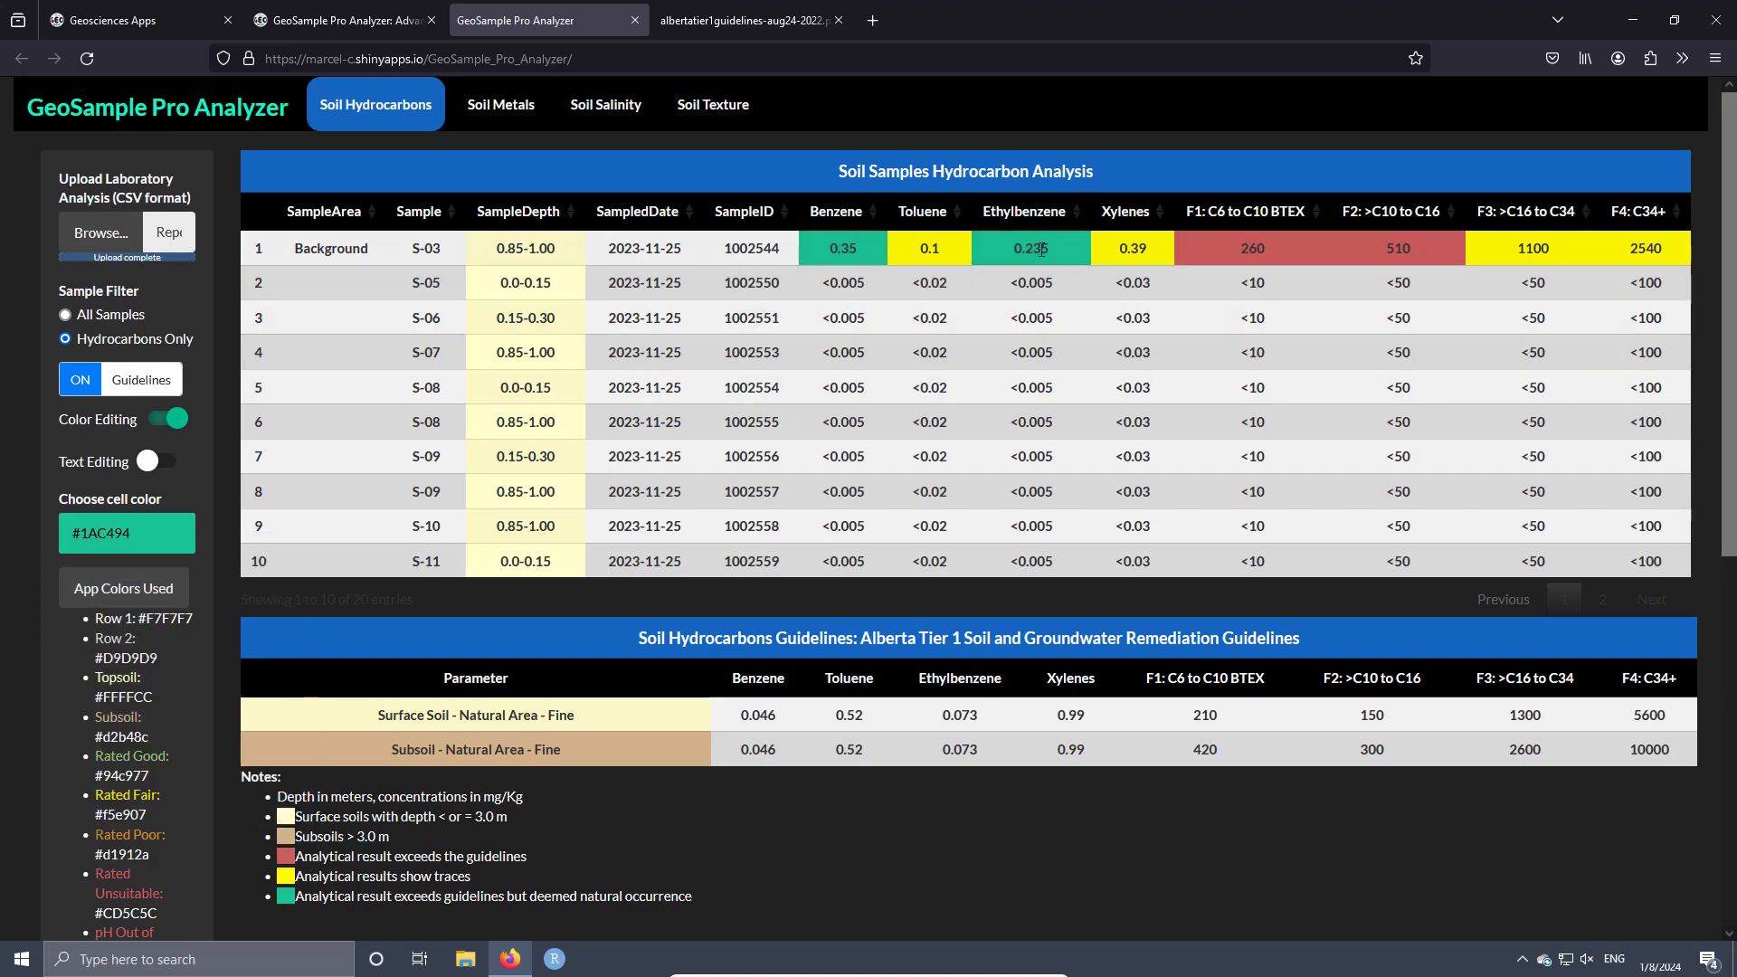
click(1253, 255)
click(1381, 243)
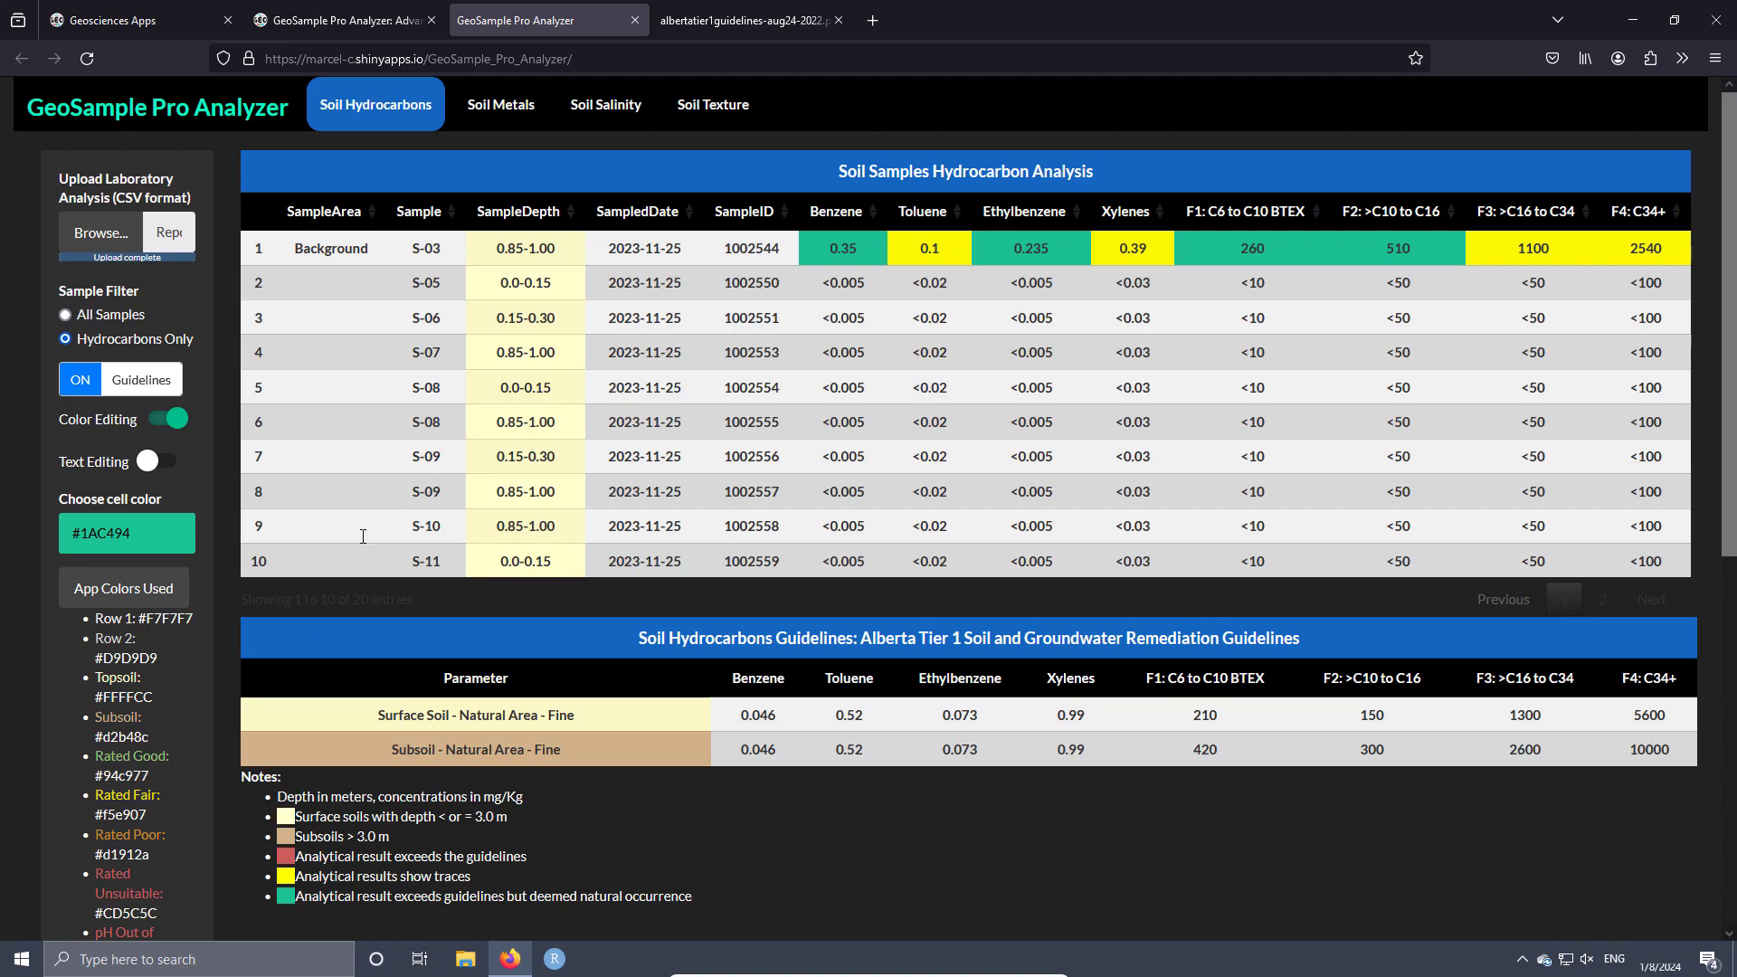
click(148, 590)
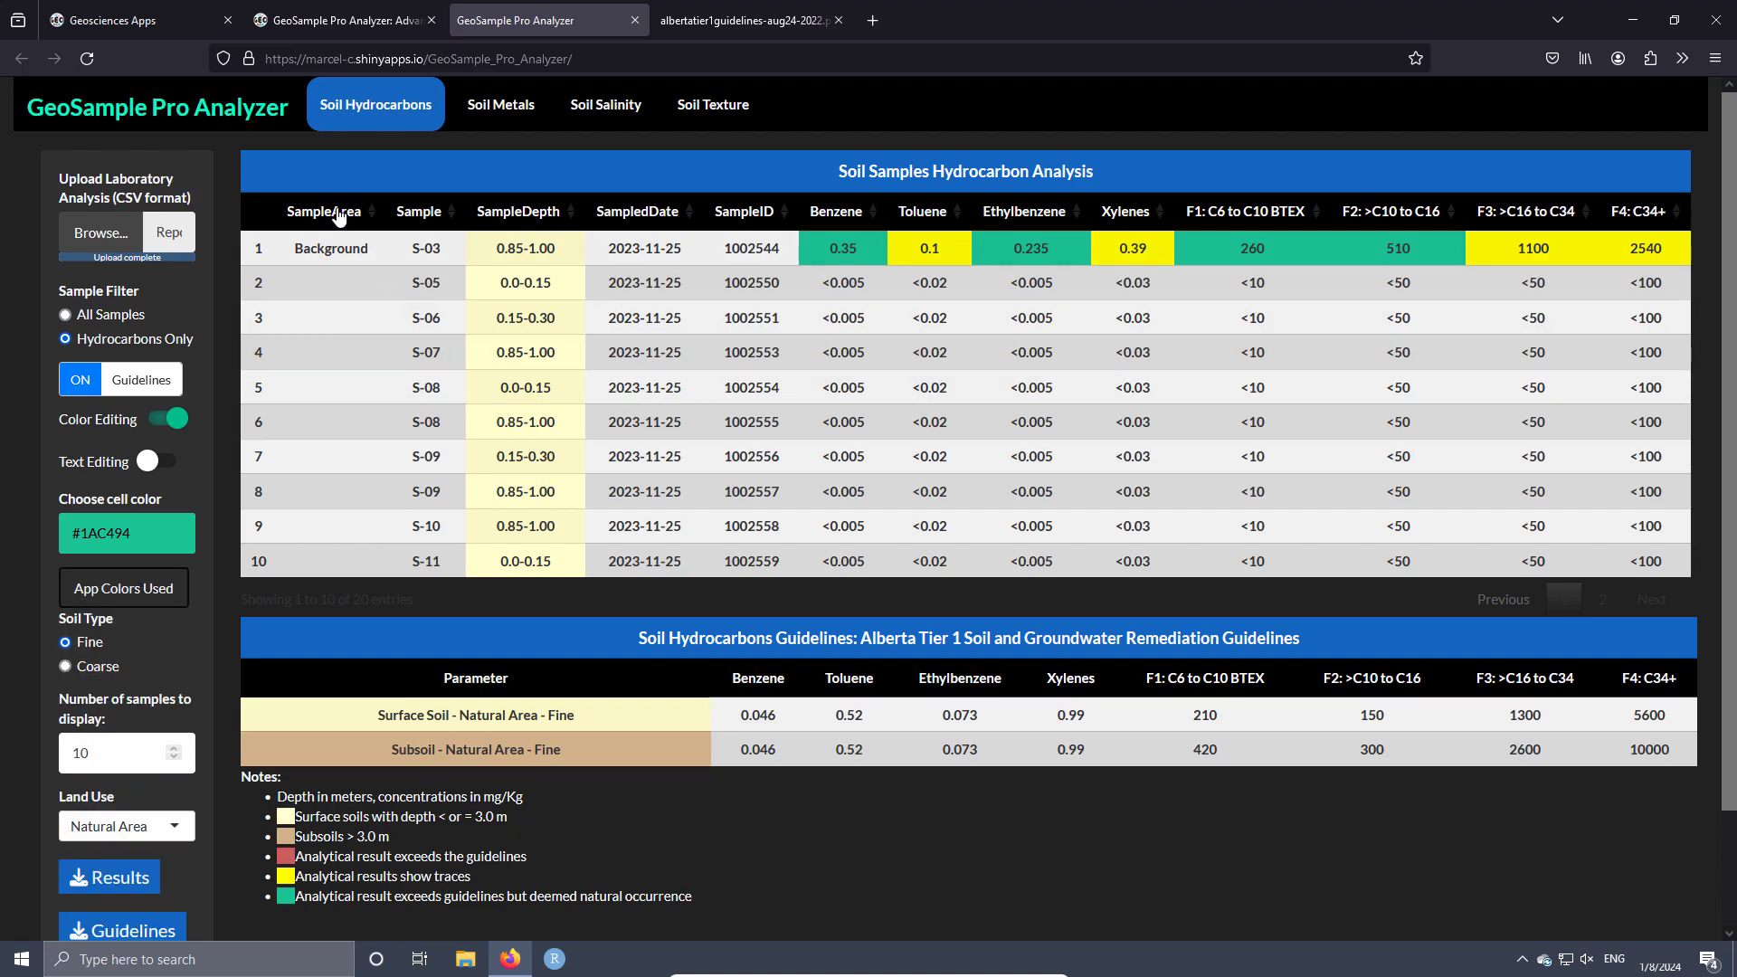
- Turn sample labeling off to show the table without the SampleArea column, and turn it back on
scroll(456, 352, down, 2)
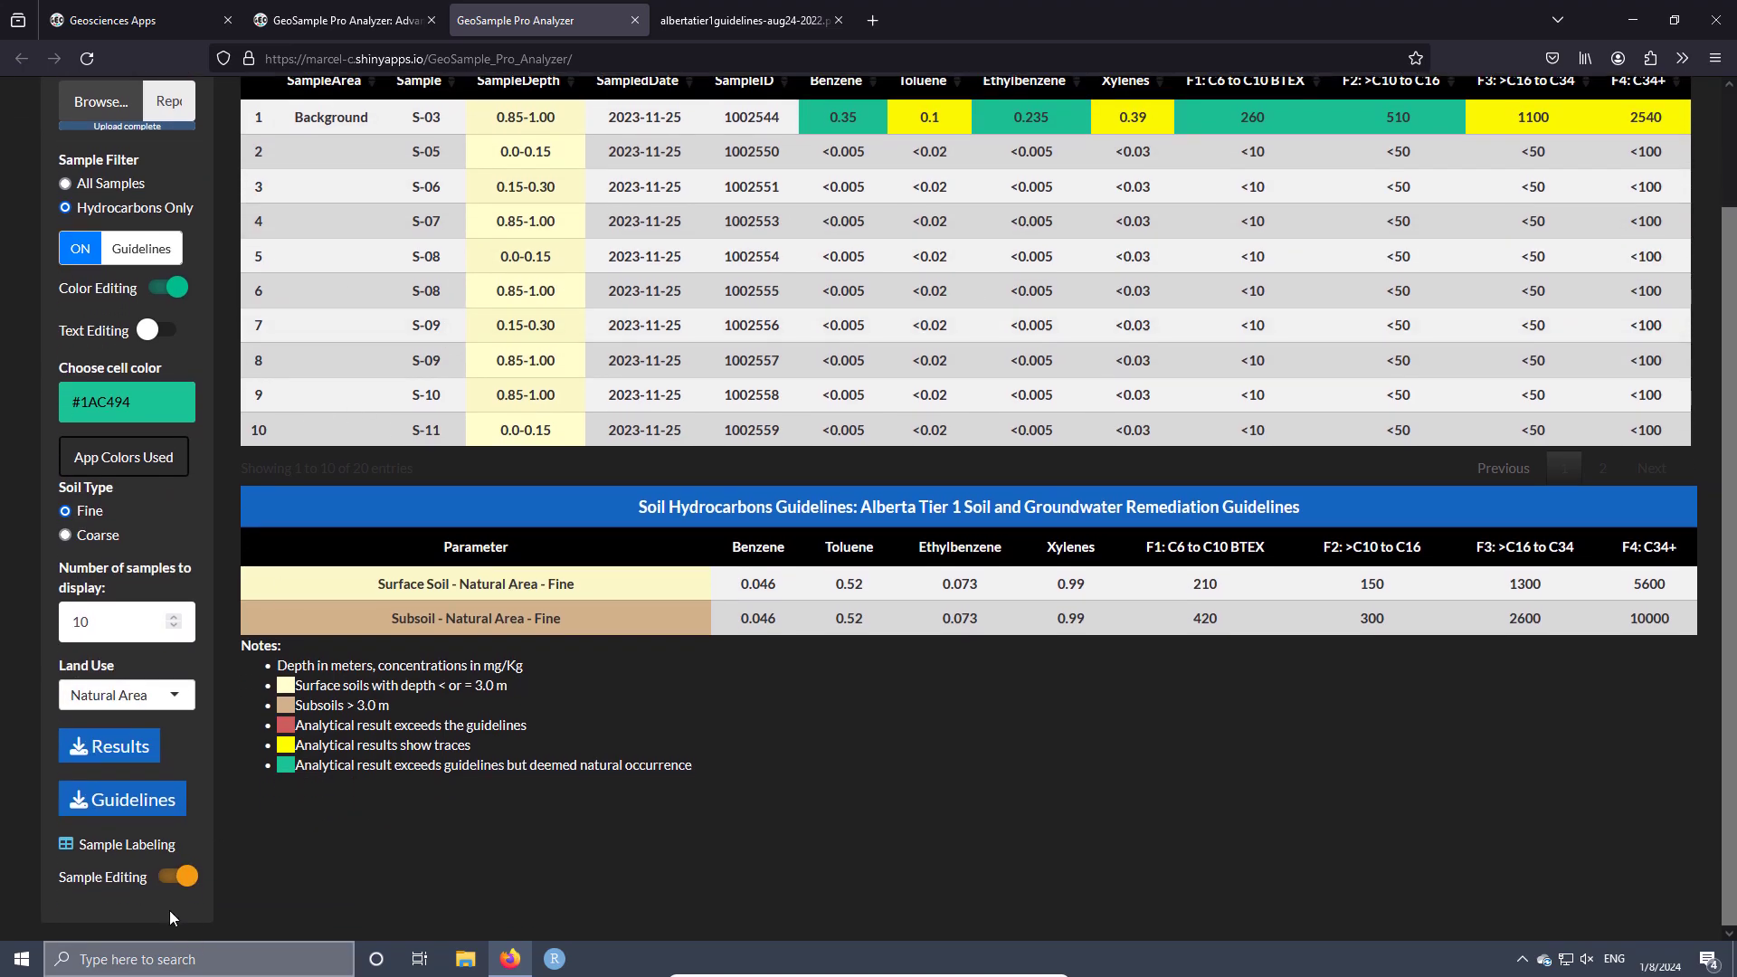
click(66, 845)
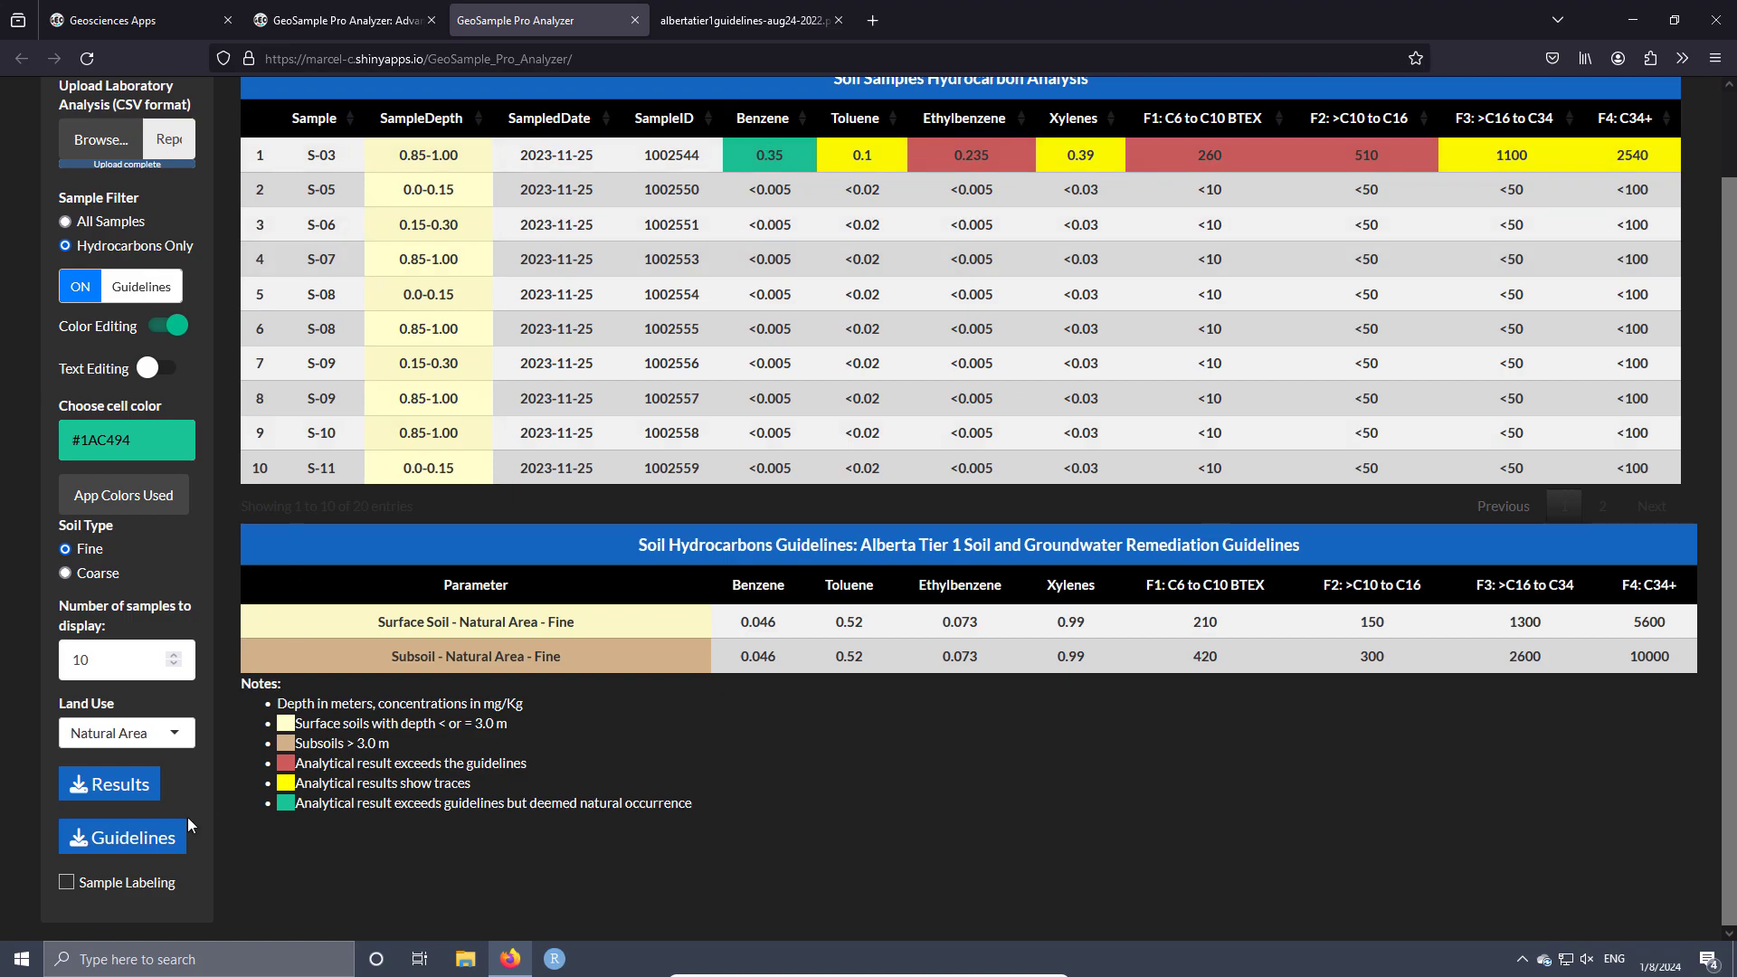
click(66, 882)
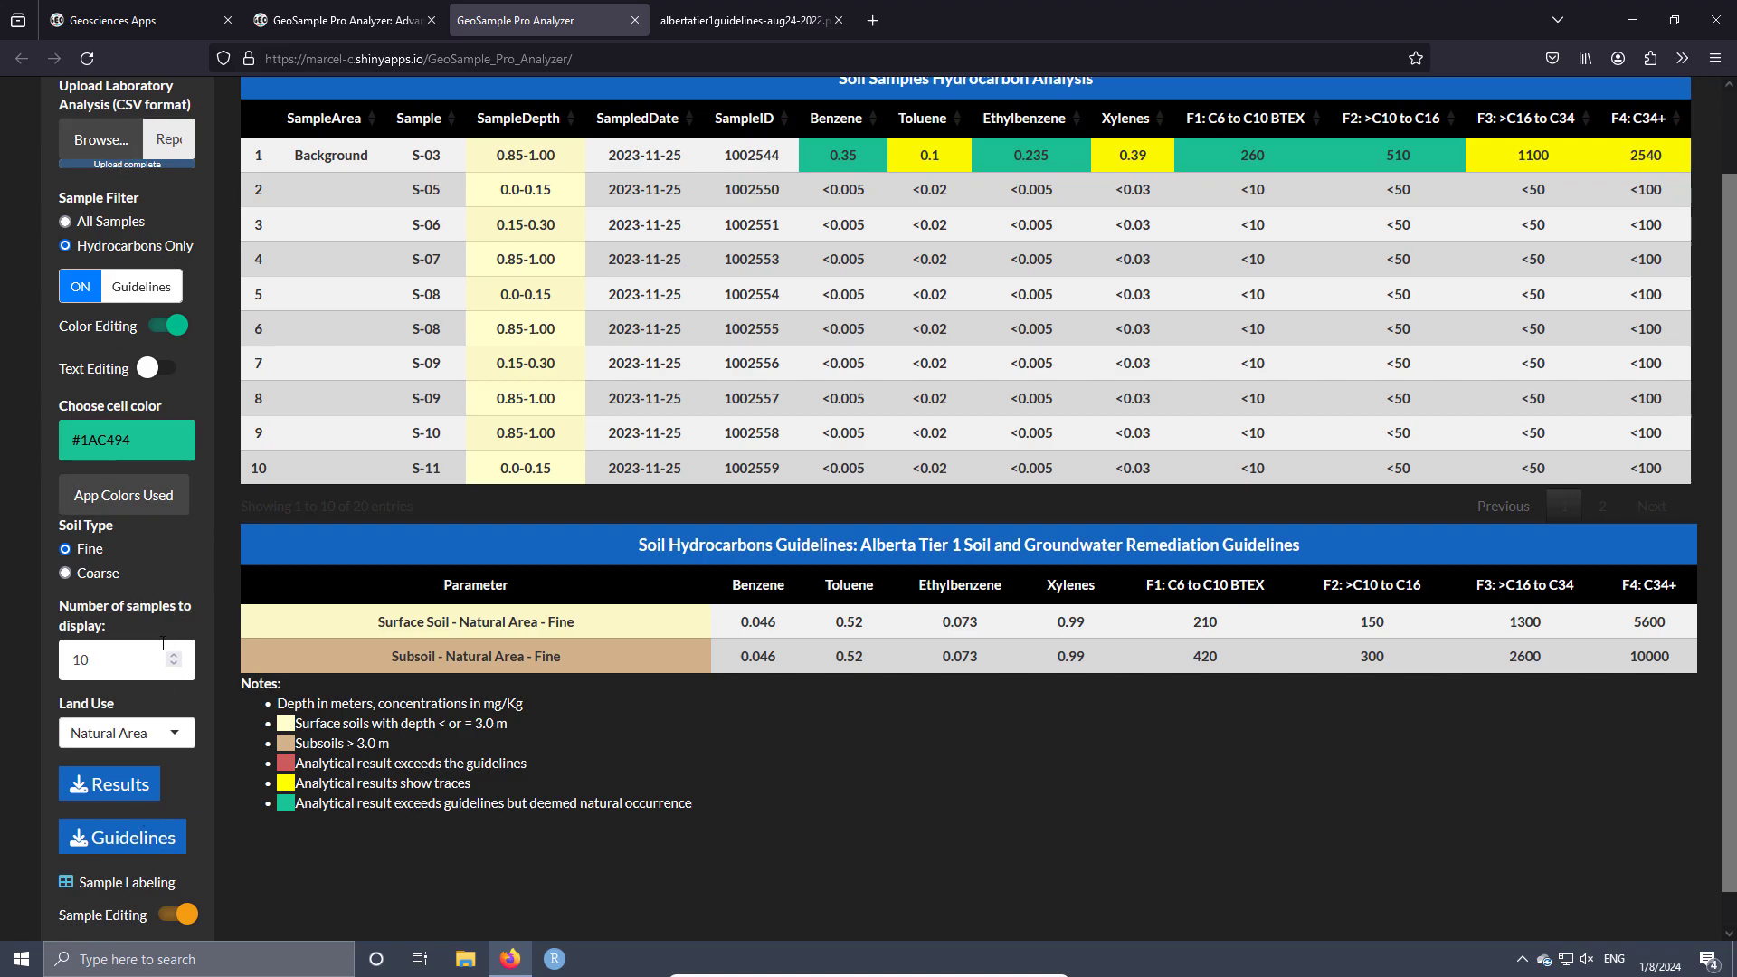
- Download the labeled hydrocarbon results, view displayed_processed_image(4).jpeg and displayed_processed_image(3).jpeg in Photos, and close both images
click(175, 795)
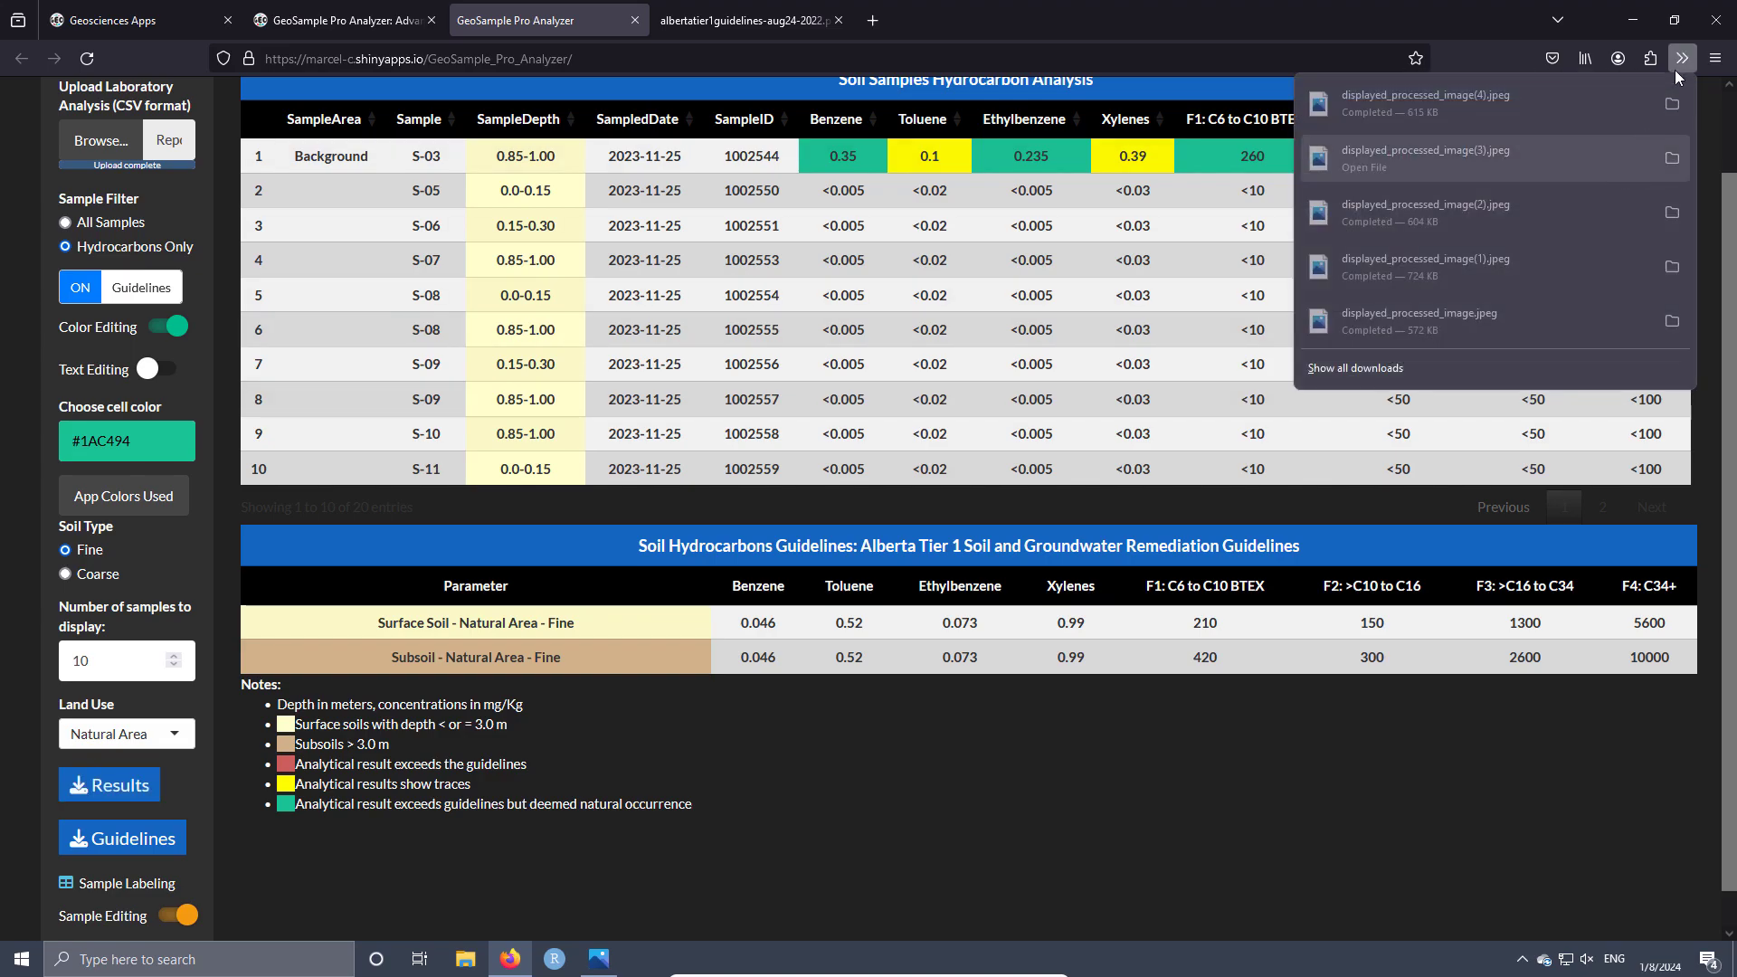
click(1407, 117)
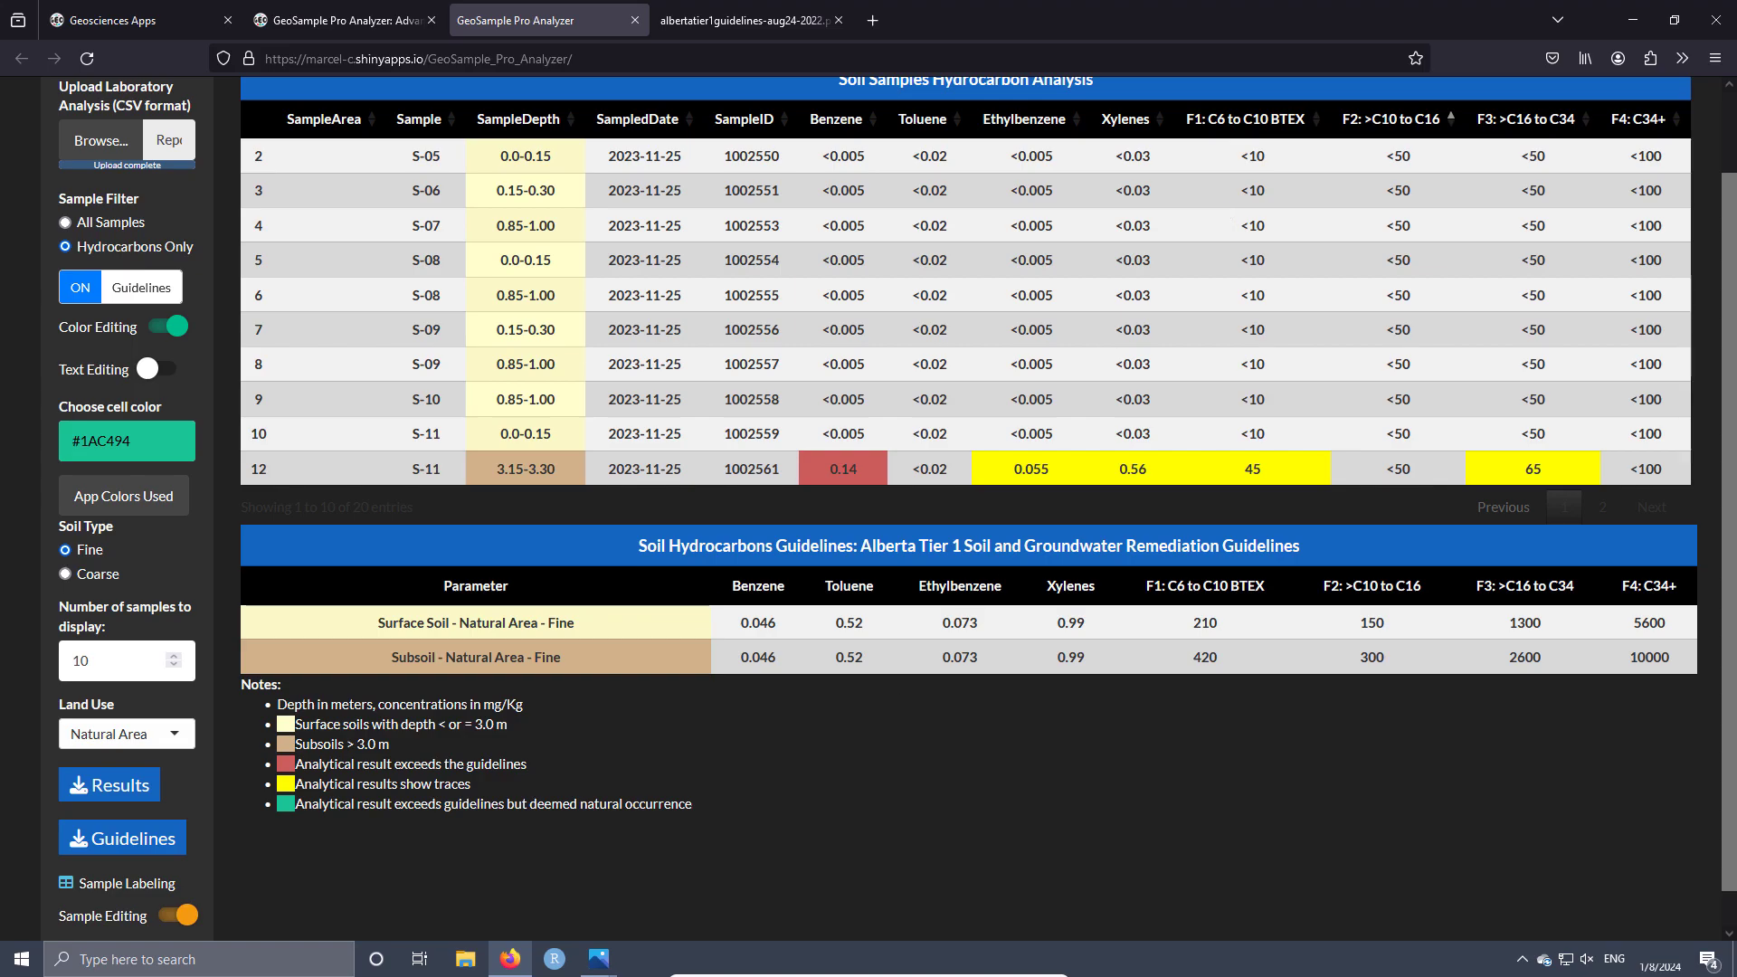
click(598, 958)
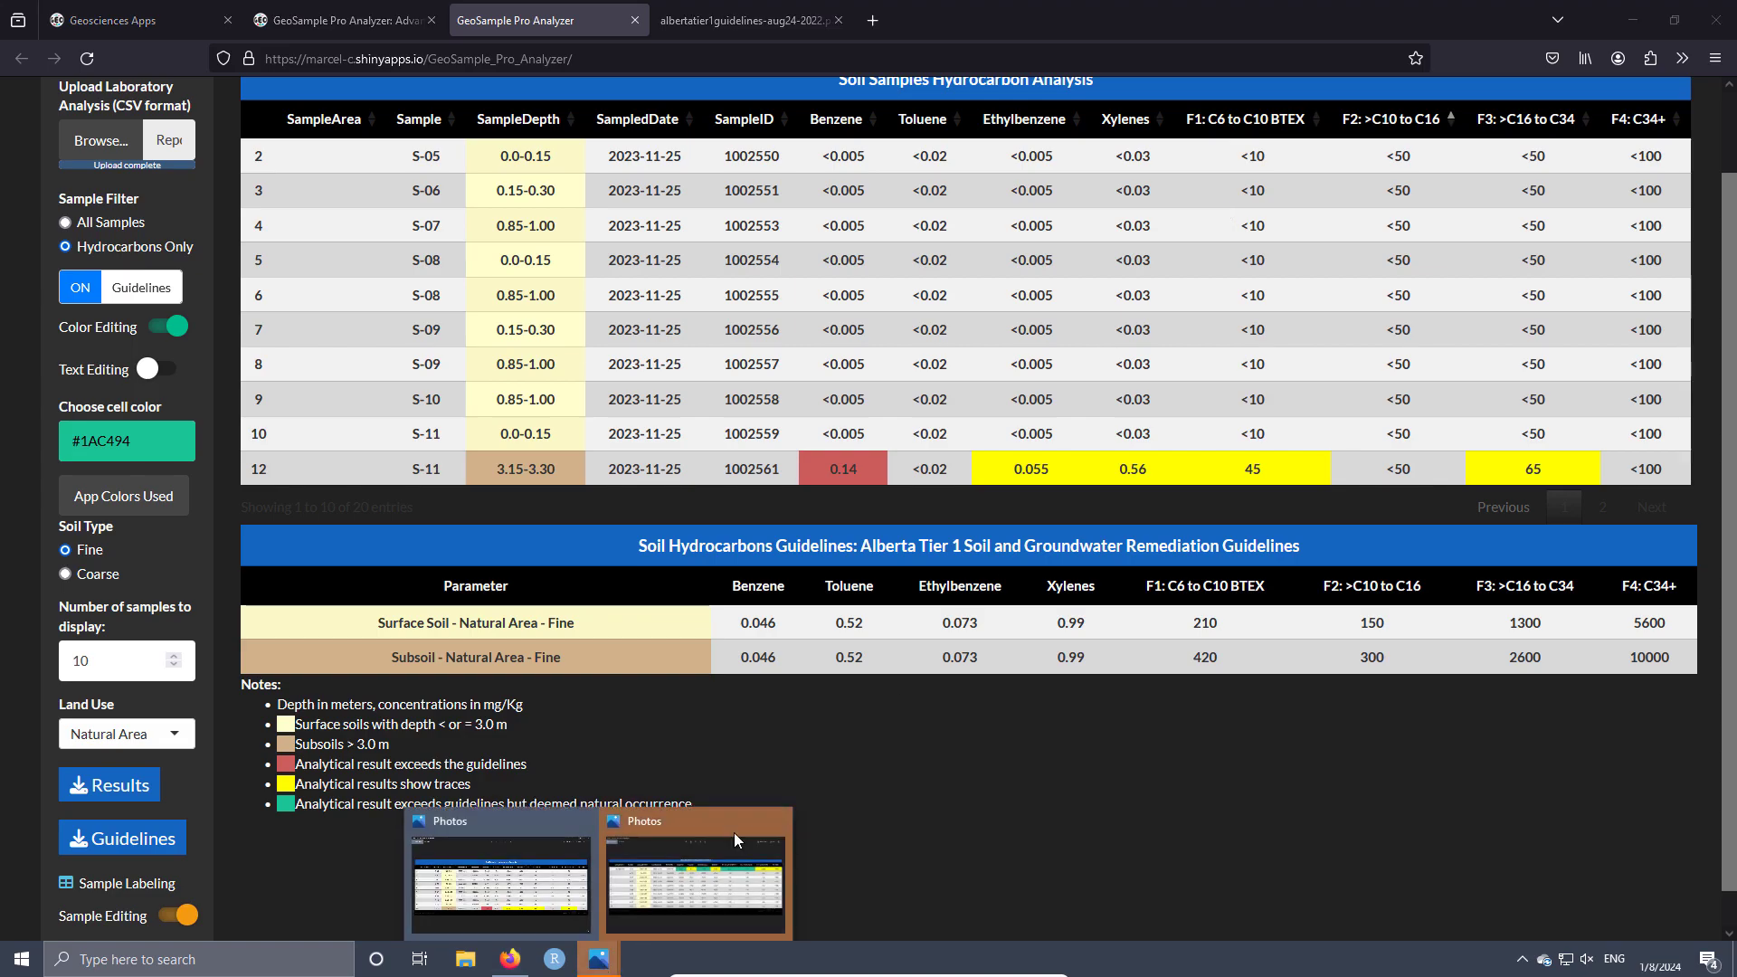
click(673, 824)
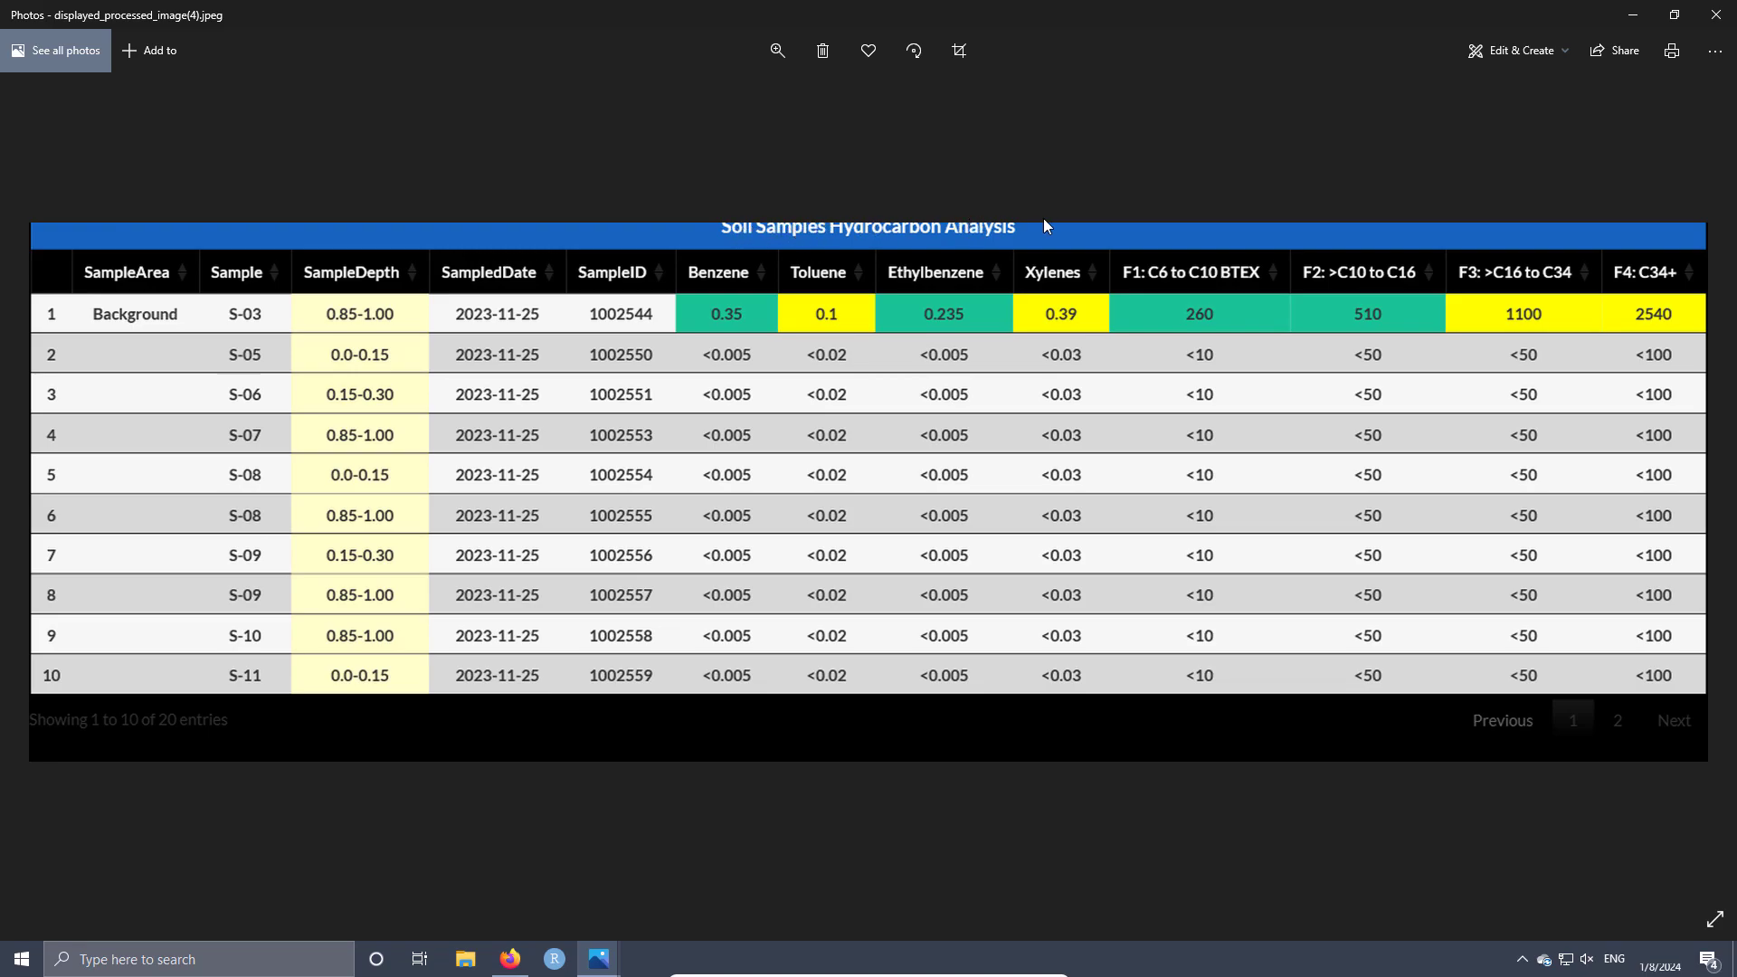
click(1715, 15)
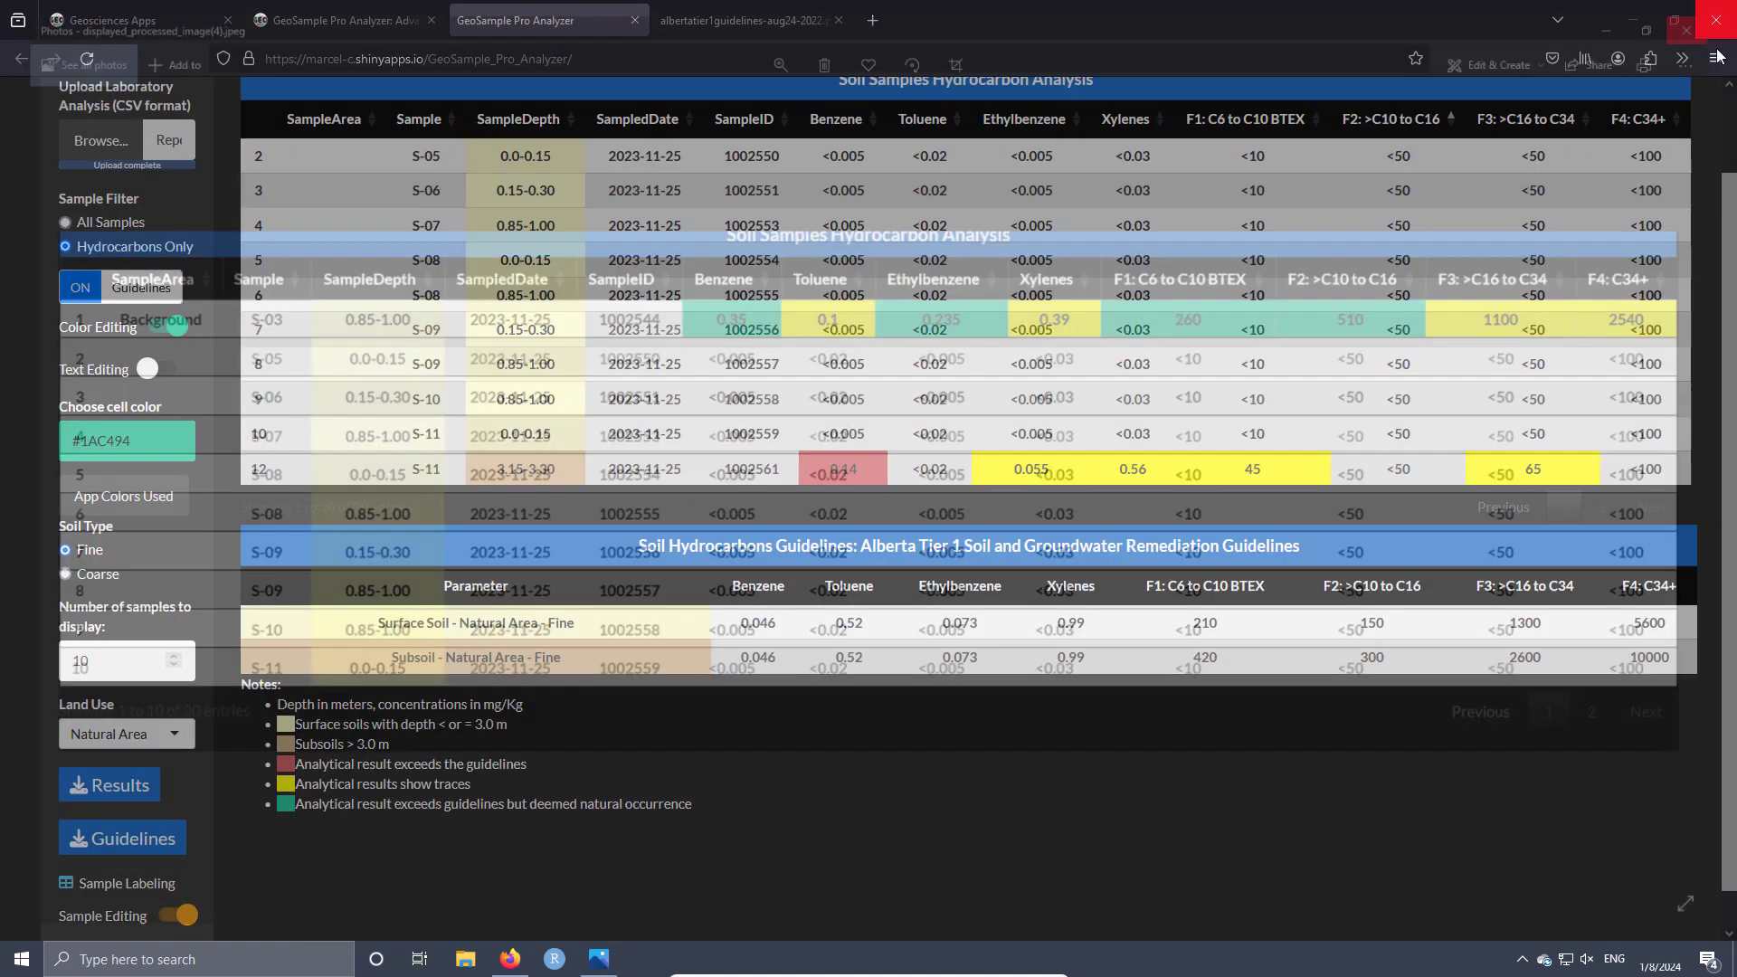
click(595, 961)
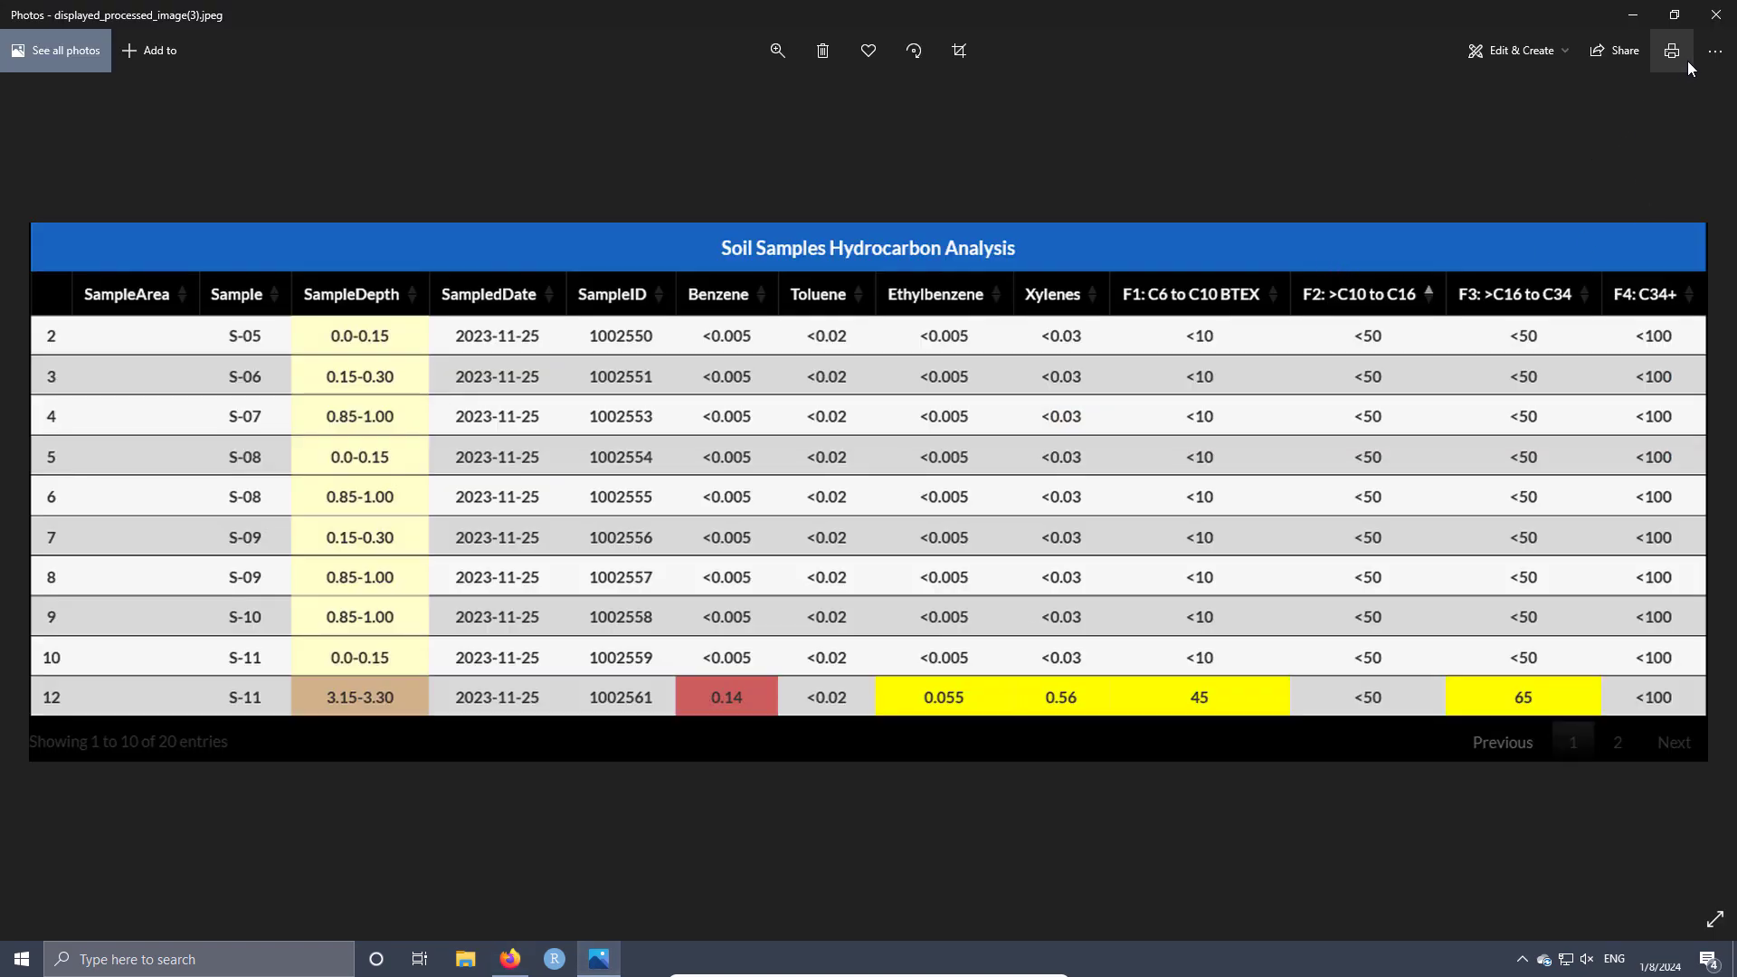
click(1715, 14)
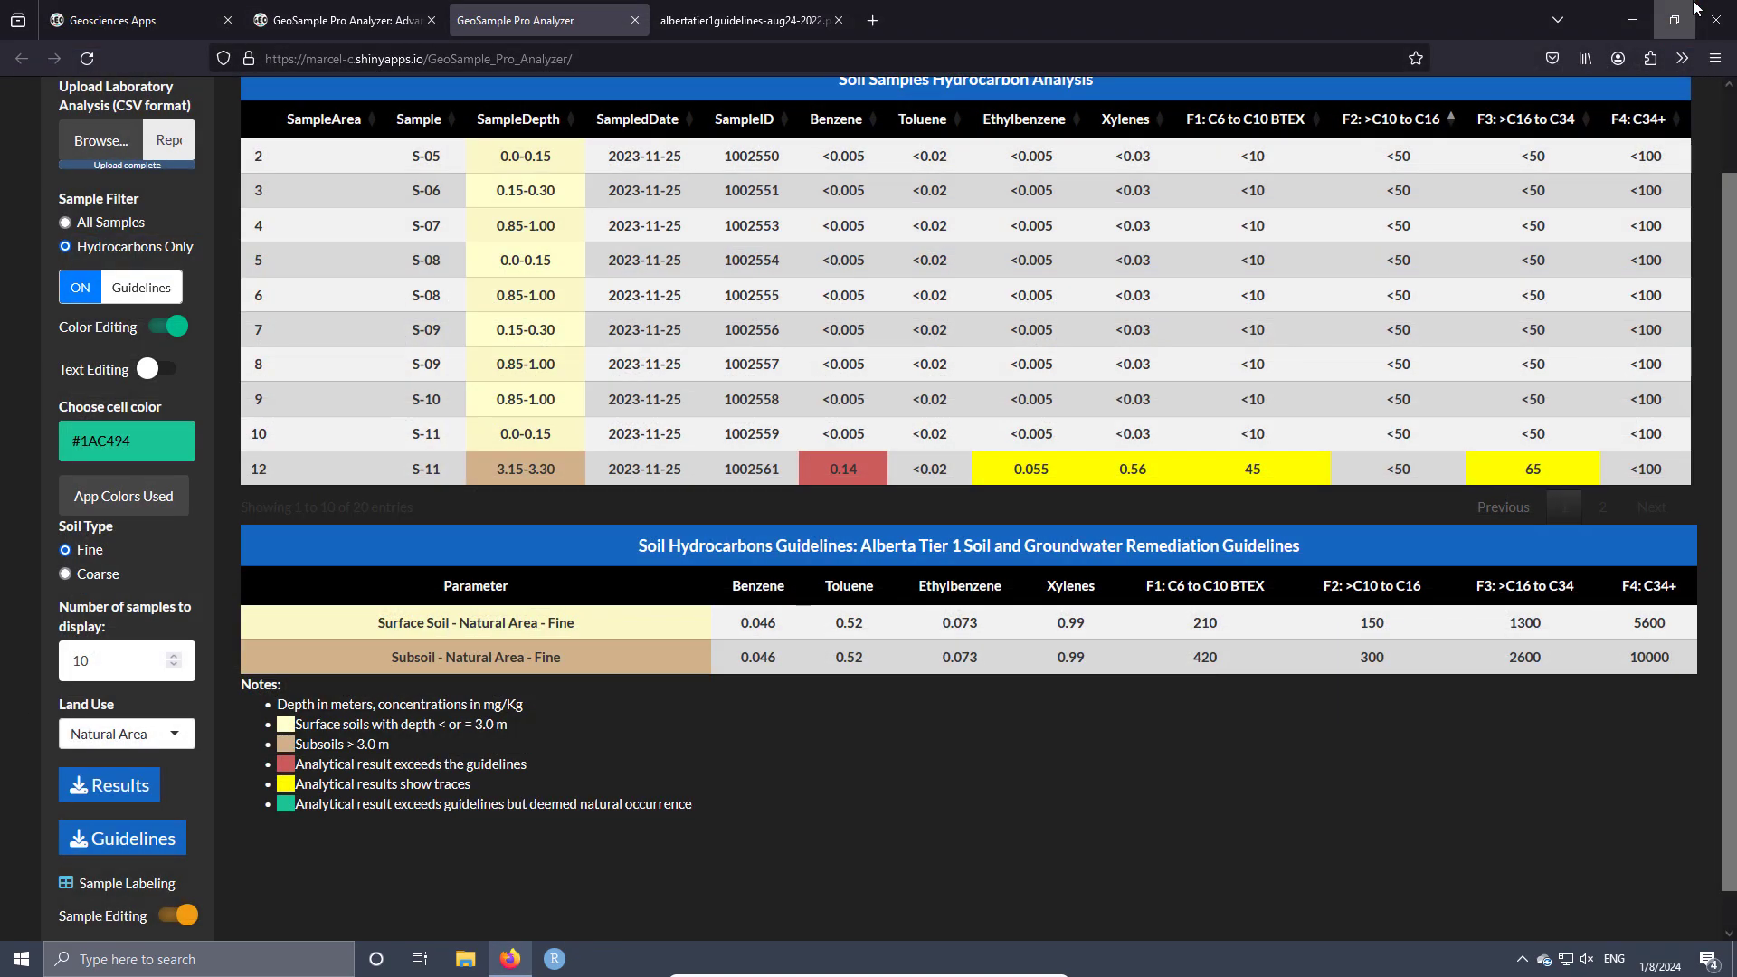
- Restore the results table's original row order by turning sample editing off and back on
scroll(742, 377, up, 2)
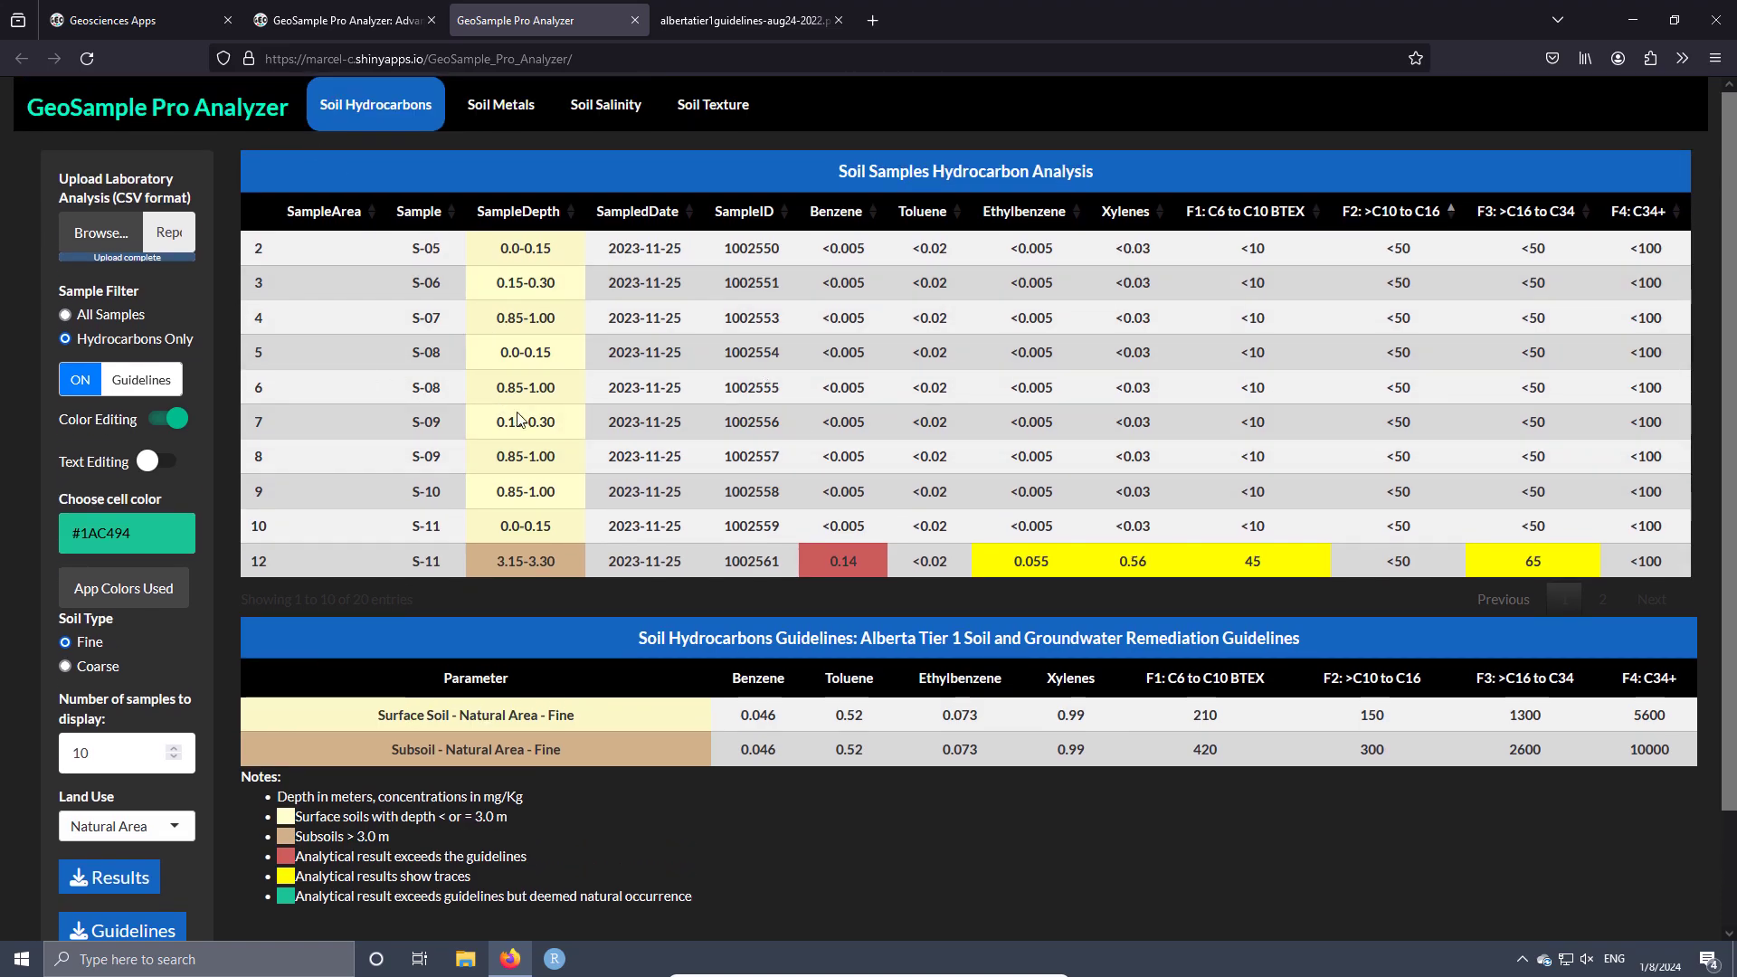
scroll(538, 452, down, 2)
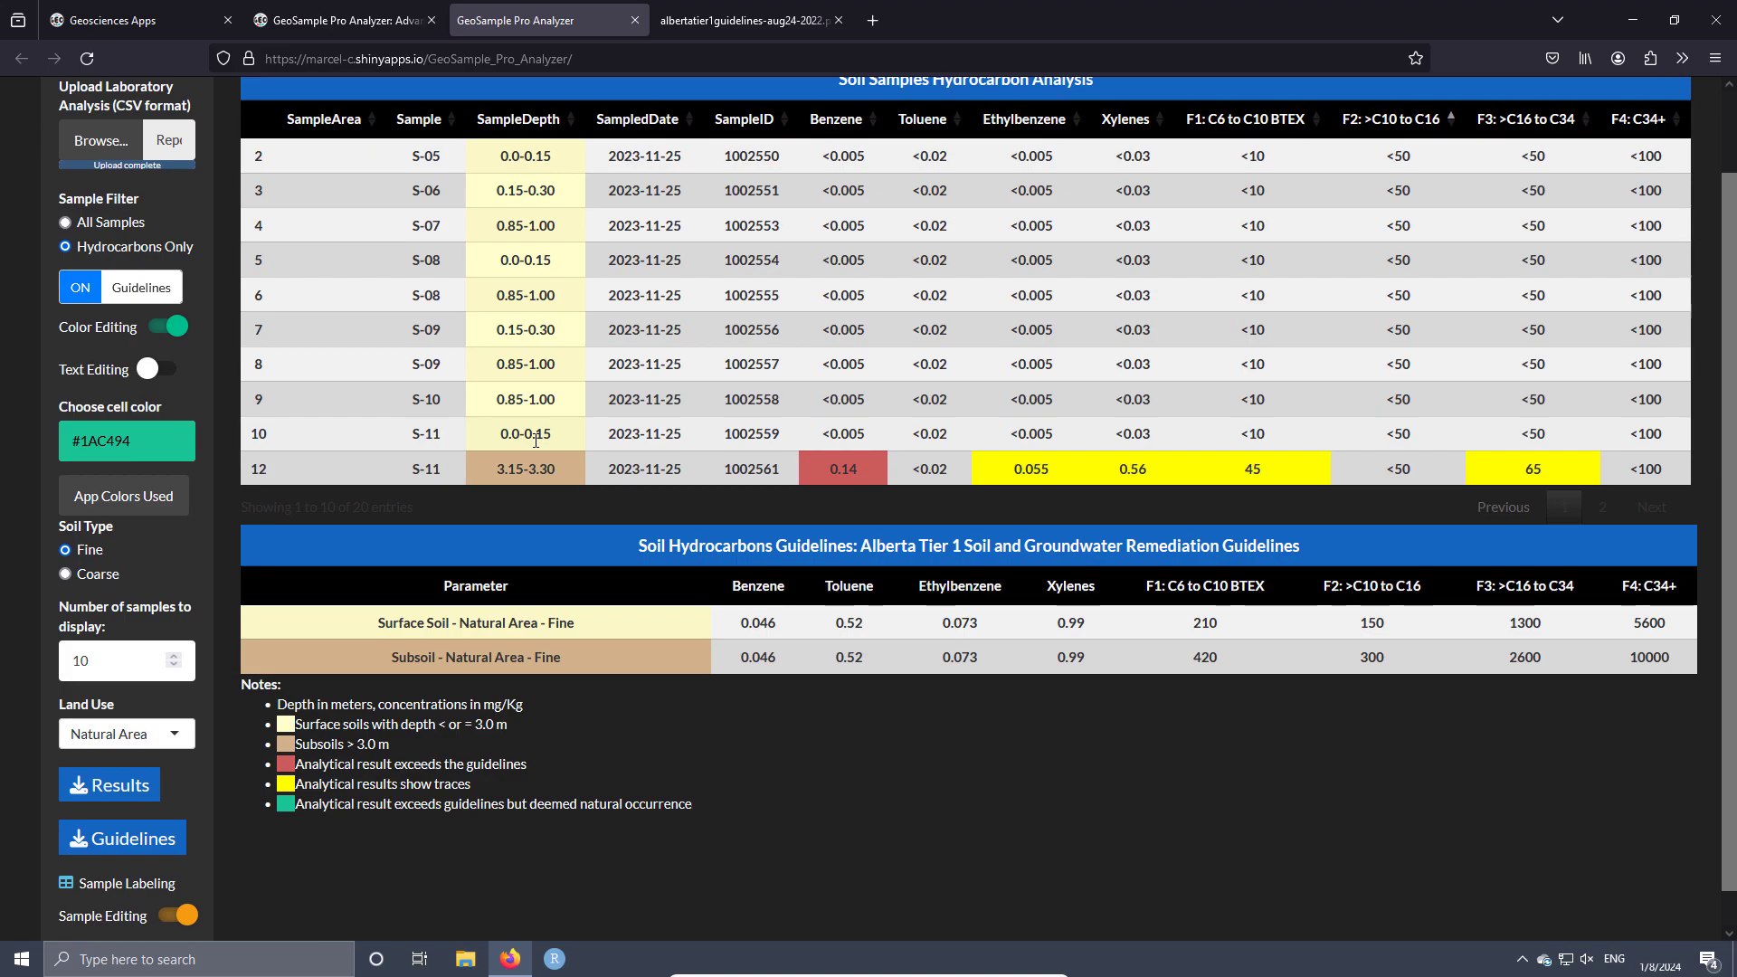
click(168, 916)
click(170, 916)
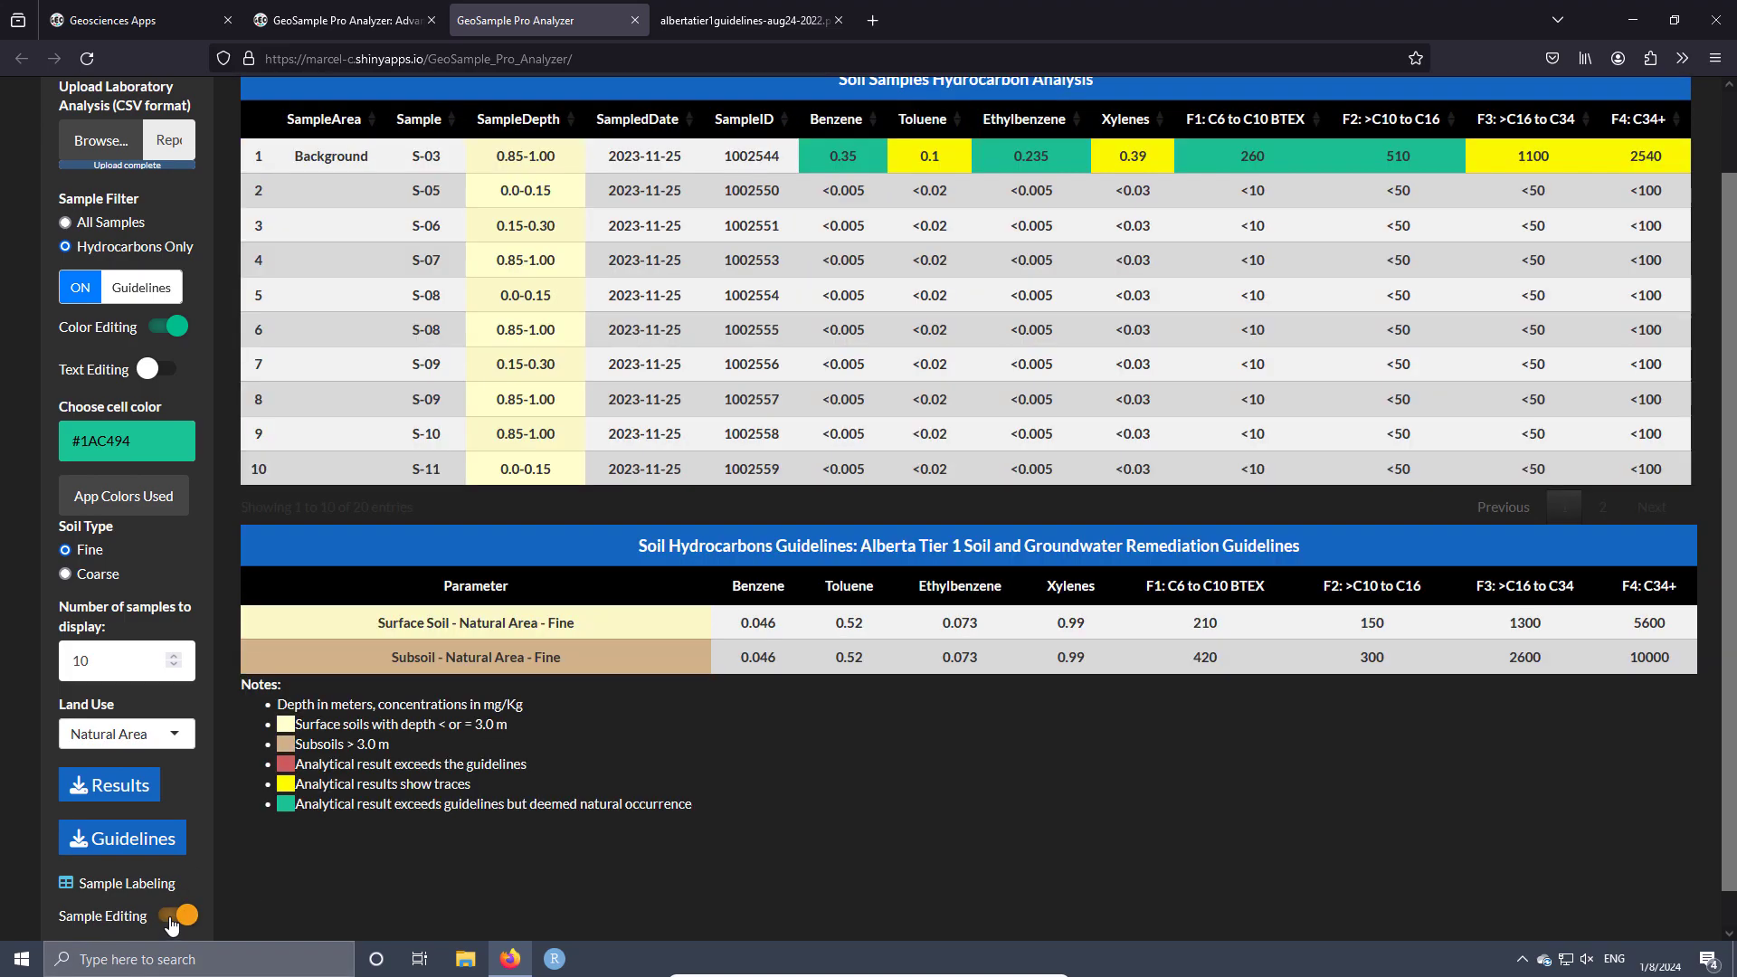
- Download the results with the full table title in view, check displayed_processed_image(5).jpeg in Photos, and close it
scroll(873, 294, up, 2)
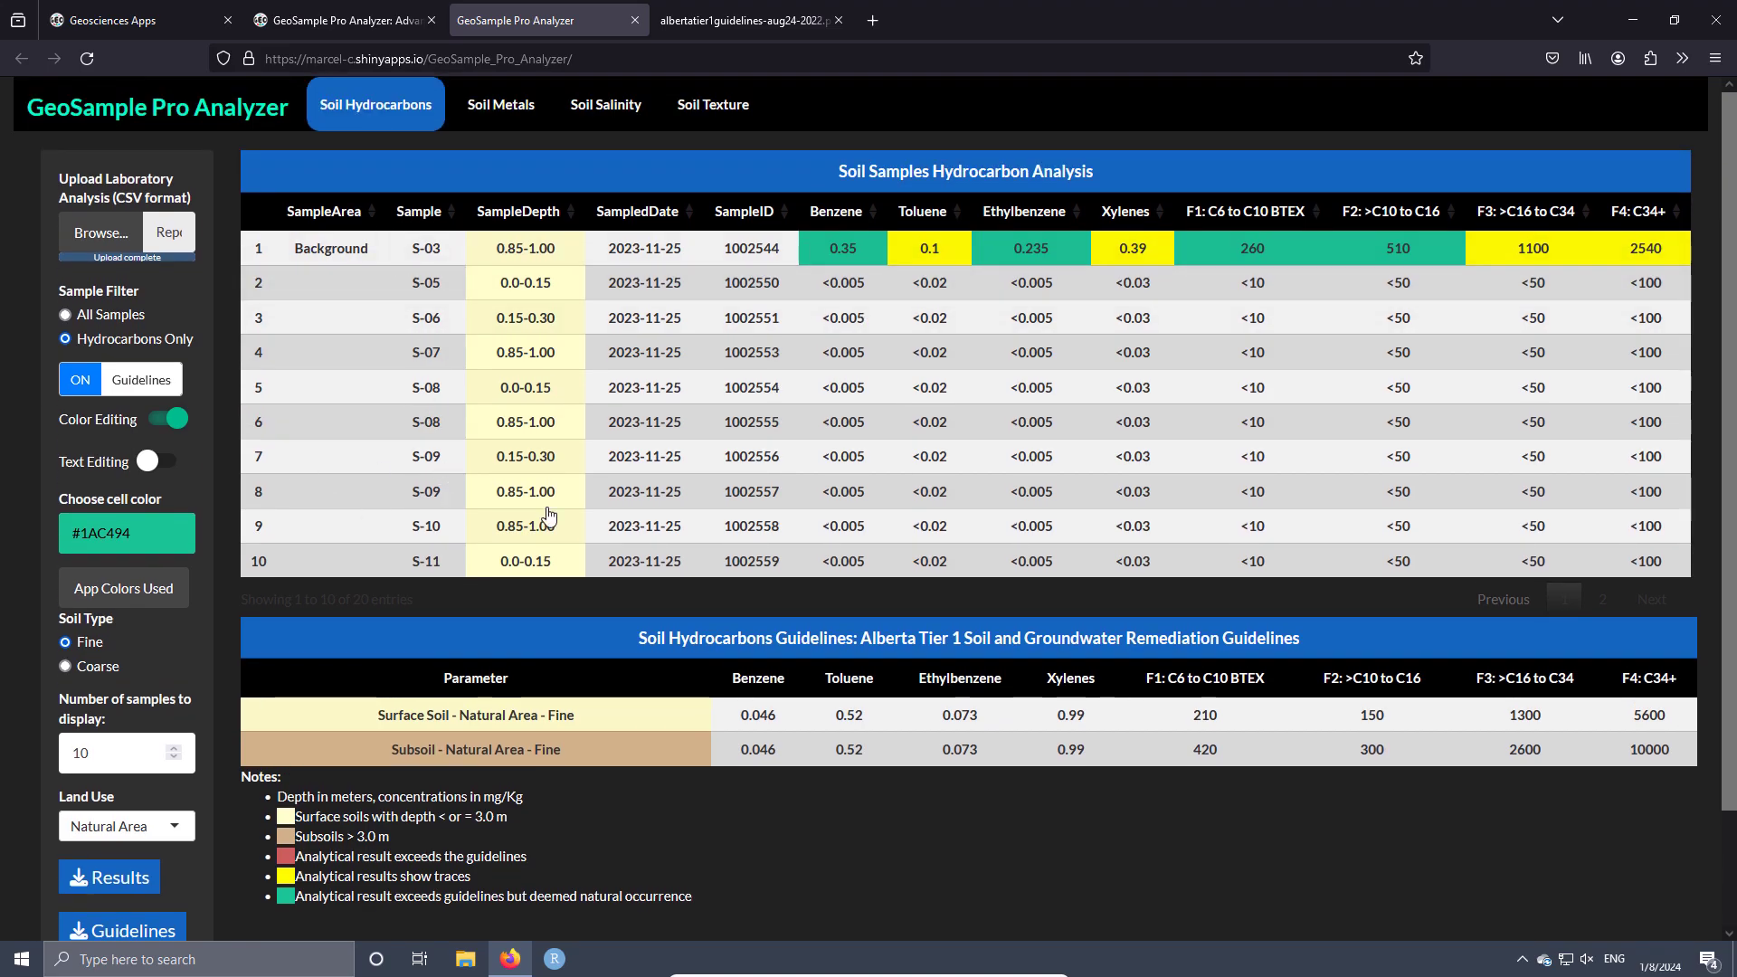
click(111, 885)
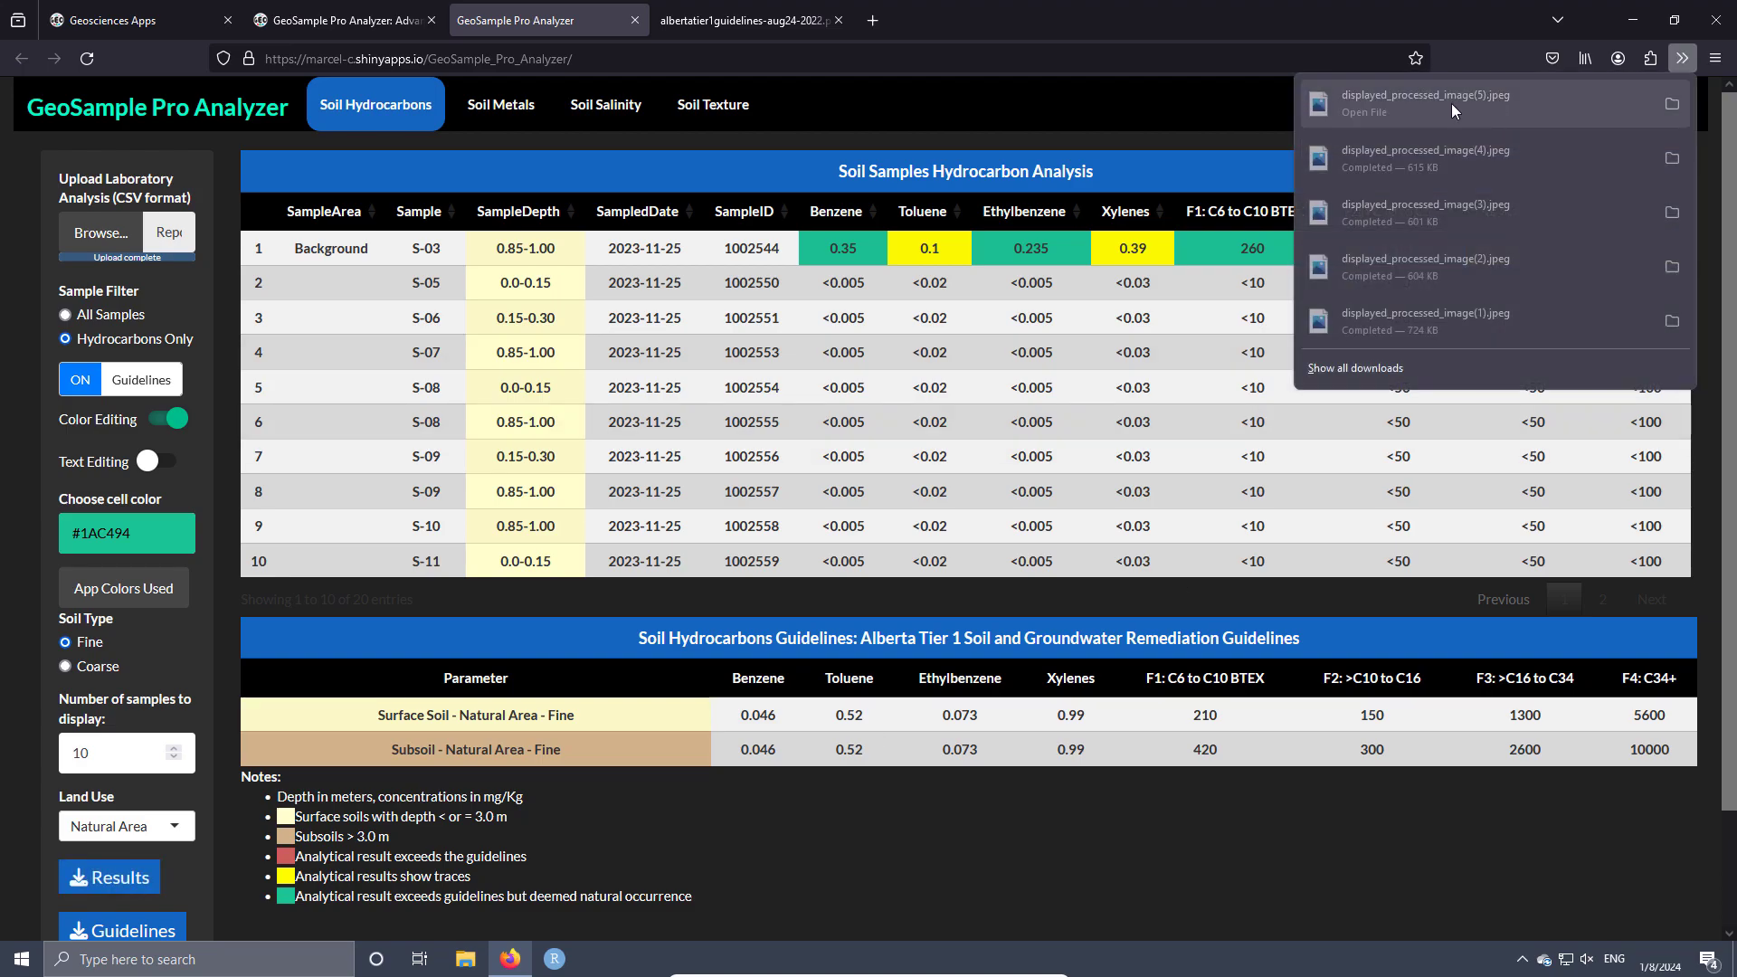
click(1404, 98)
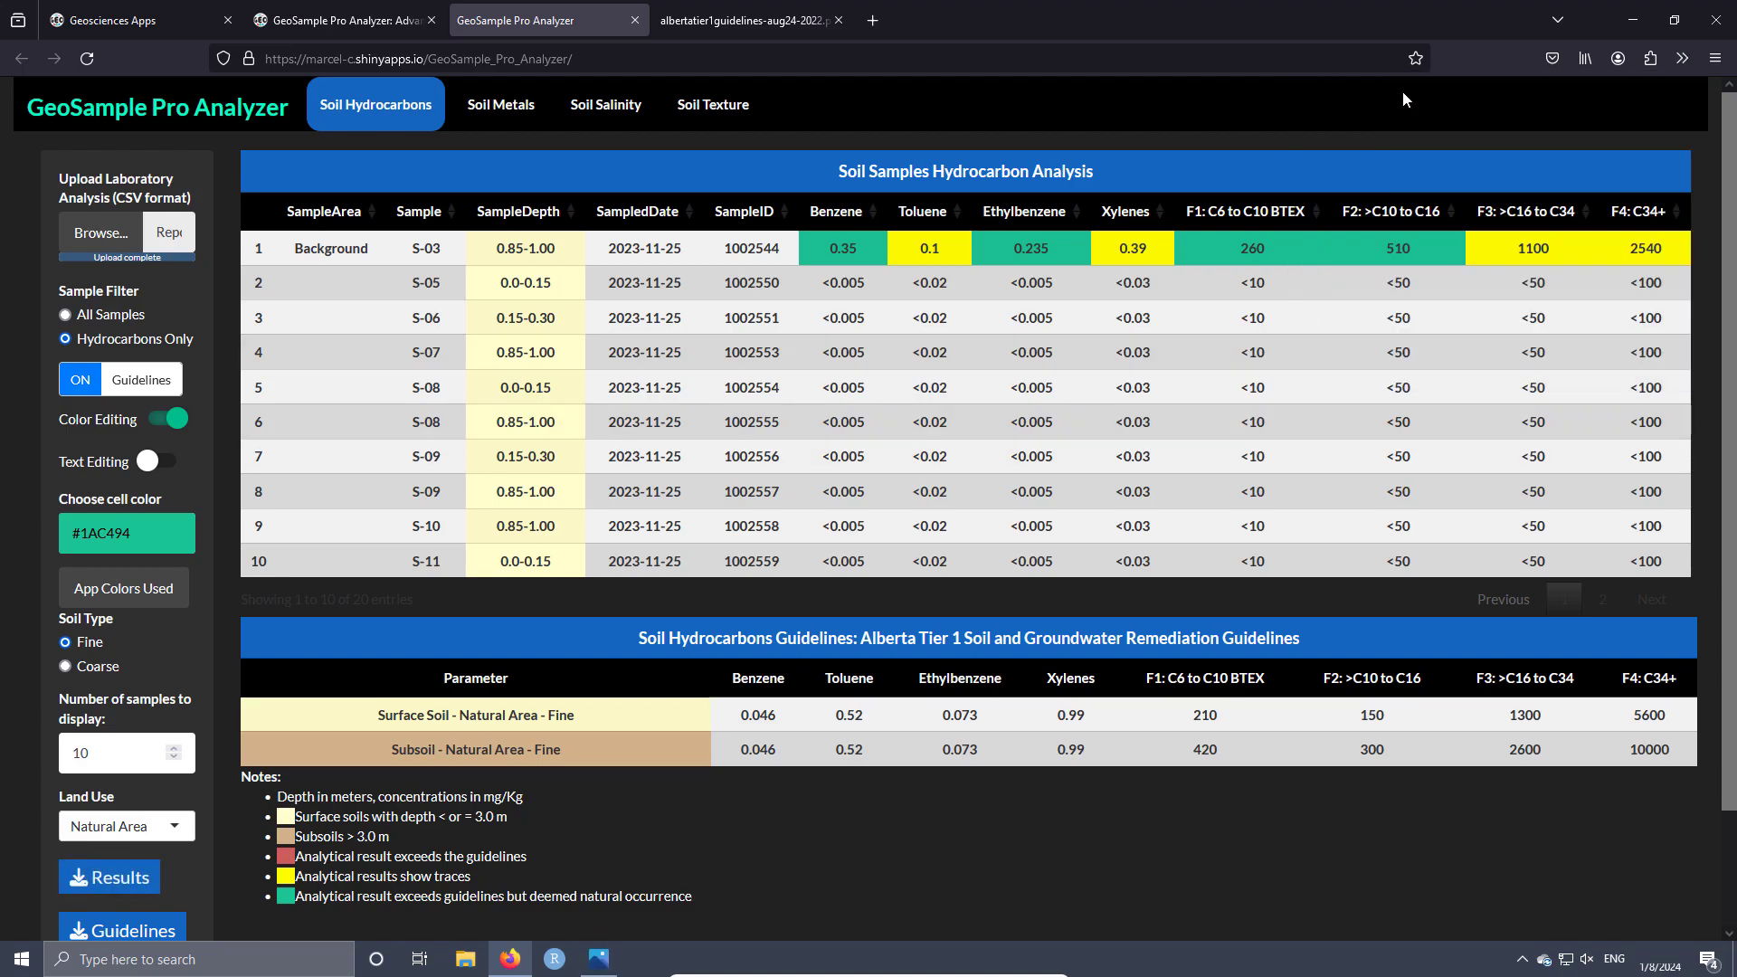
click(599, 957)
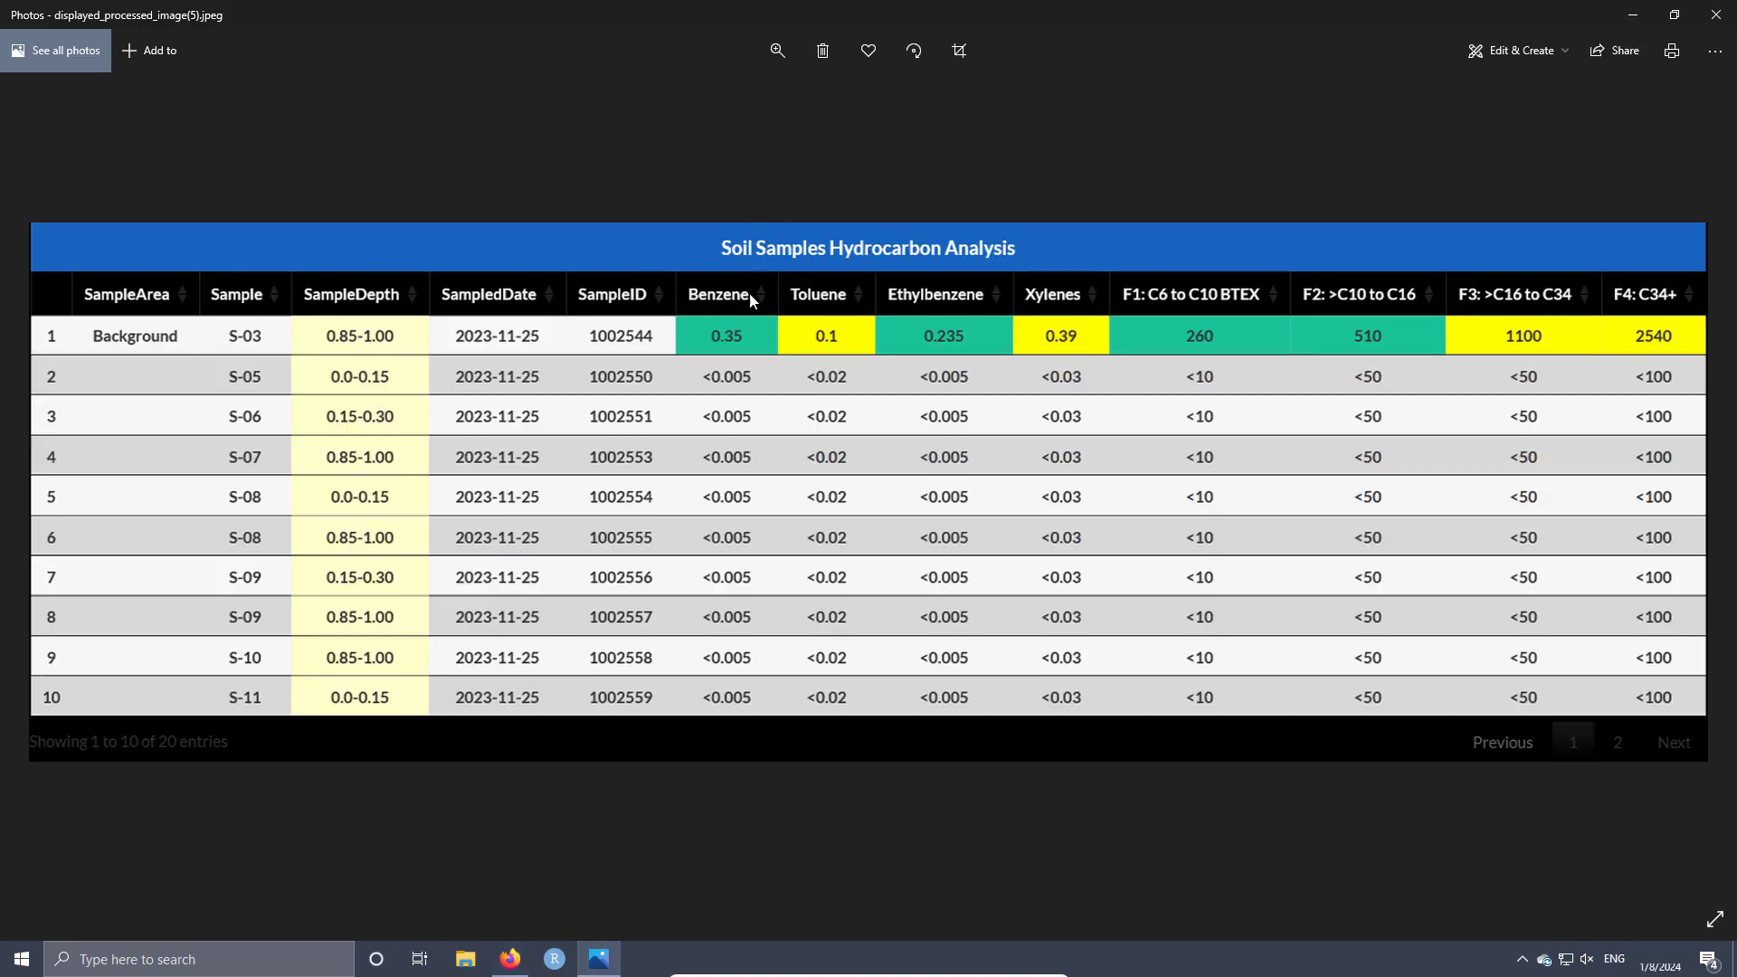
click(1717, 13)
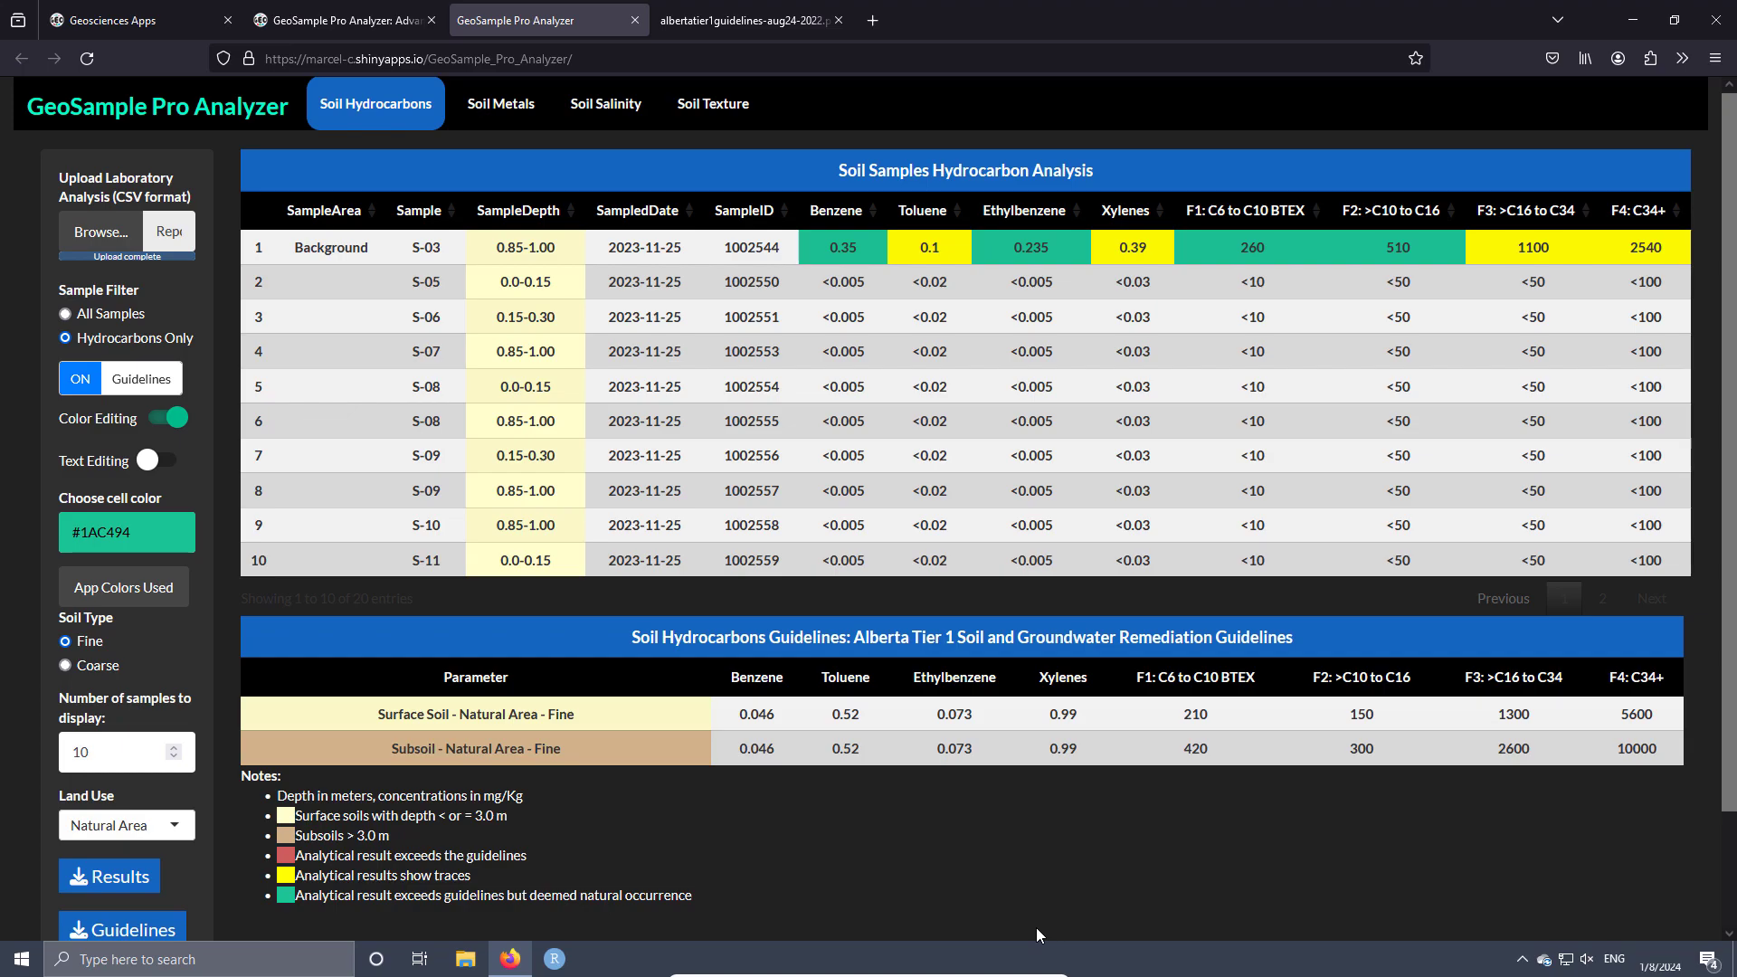
- Shrink the page to 50% zoom, download the hydrocarbon results, view displayed_processed_image(6).jpeg in Photos, and close it
key(ctrl+minus)
key(ctrl+minus)
key(ctrl+minus)
key(ctrl+minus)
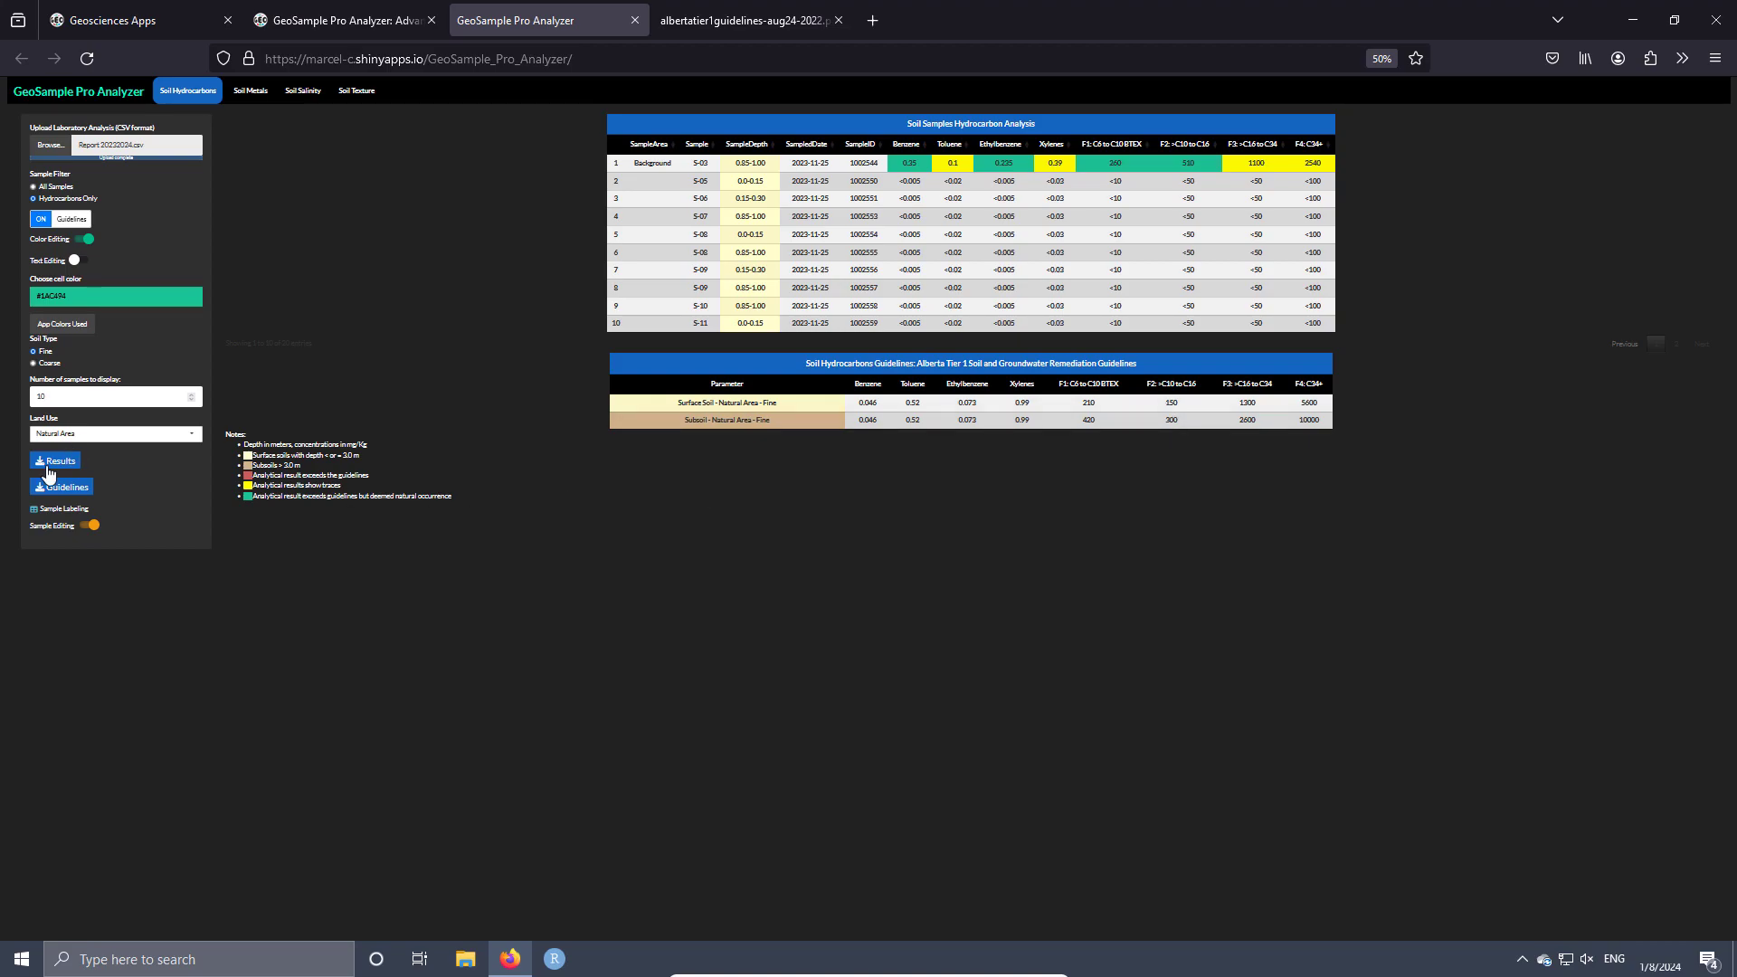
click(51, 466)
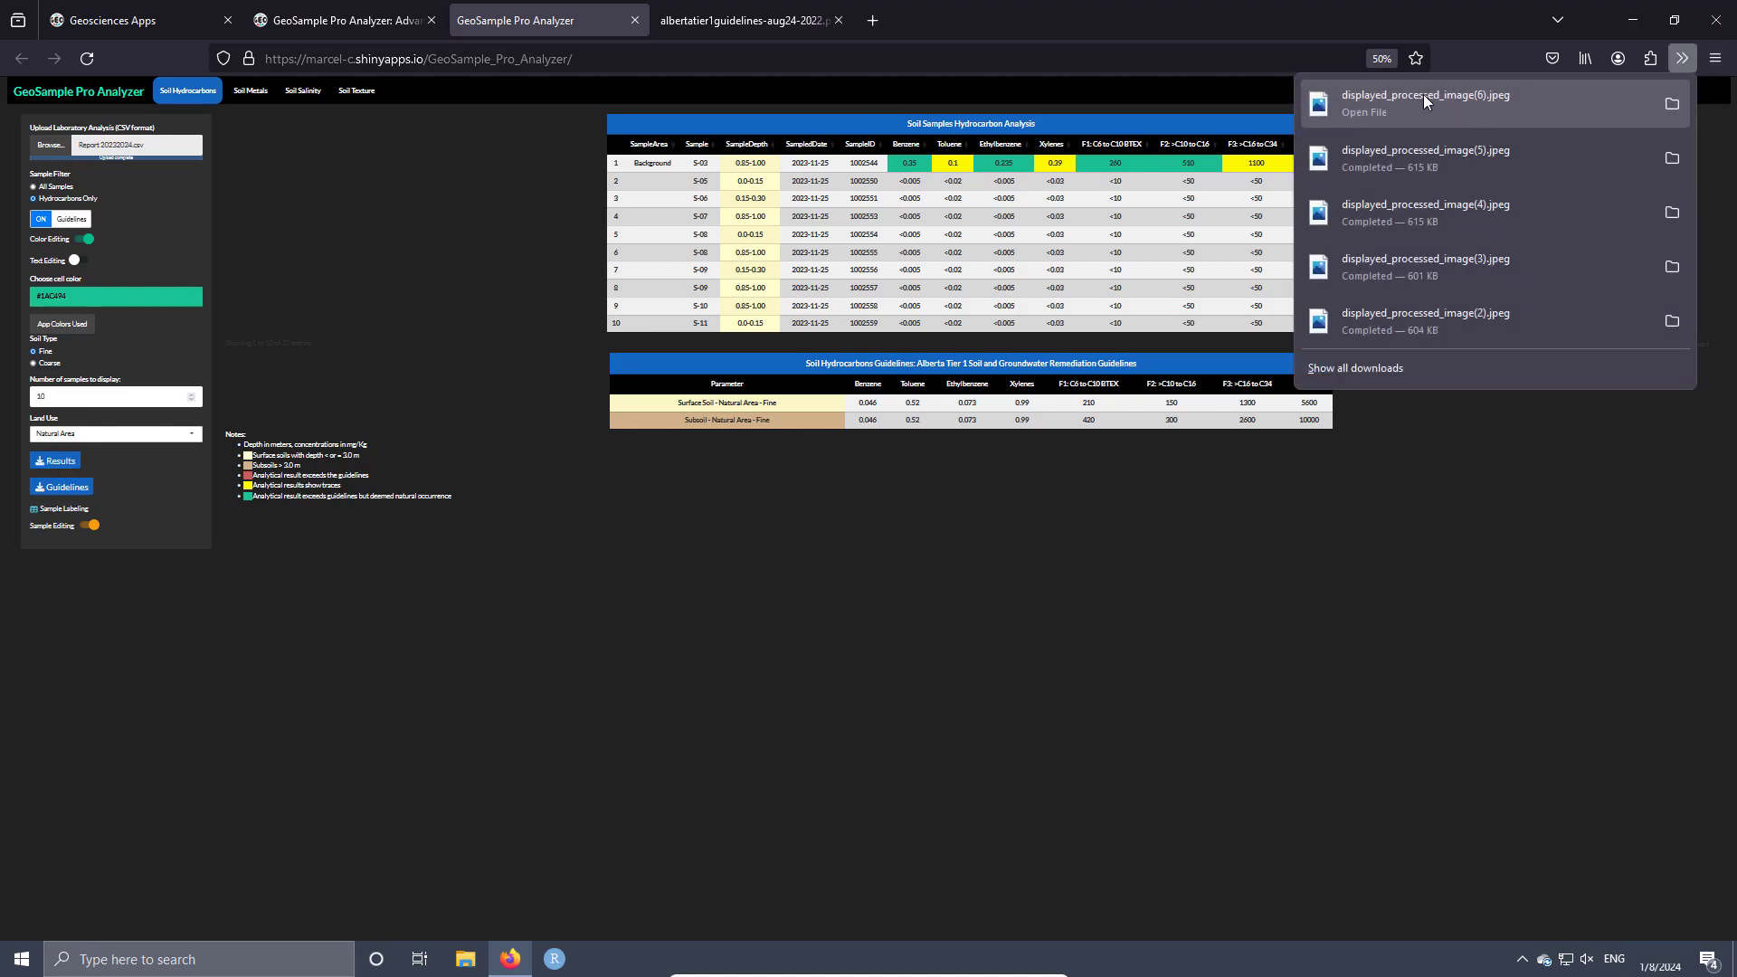
click(1425, 94)
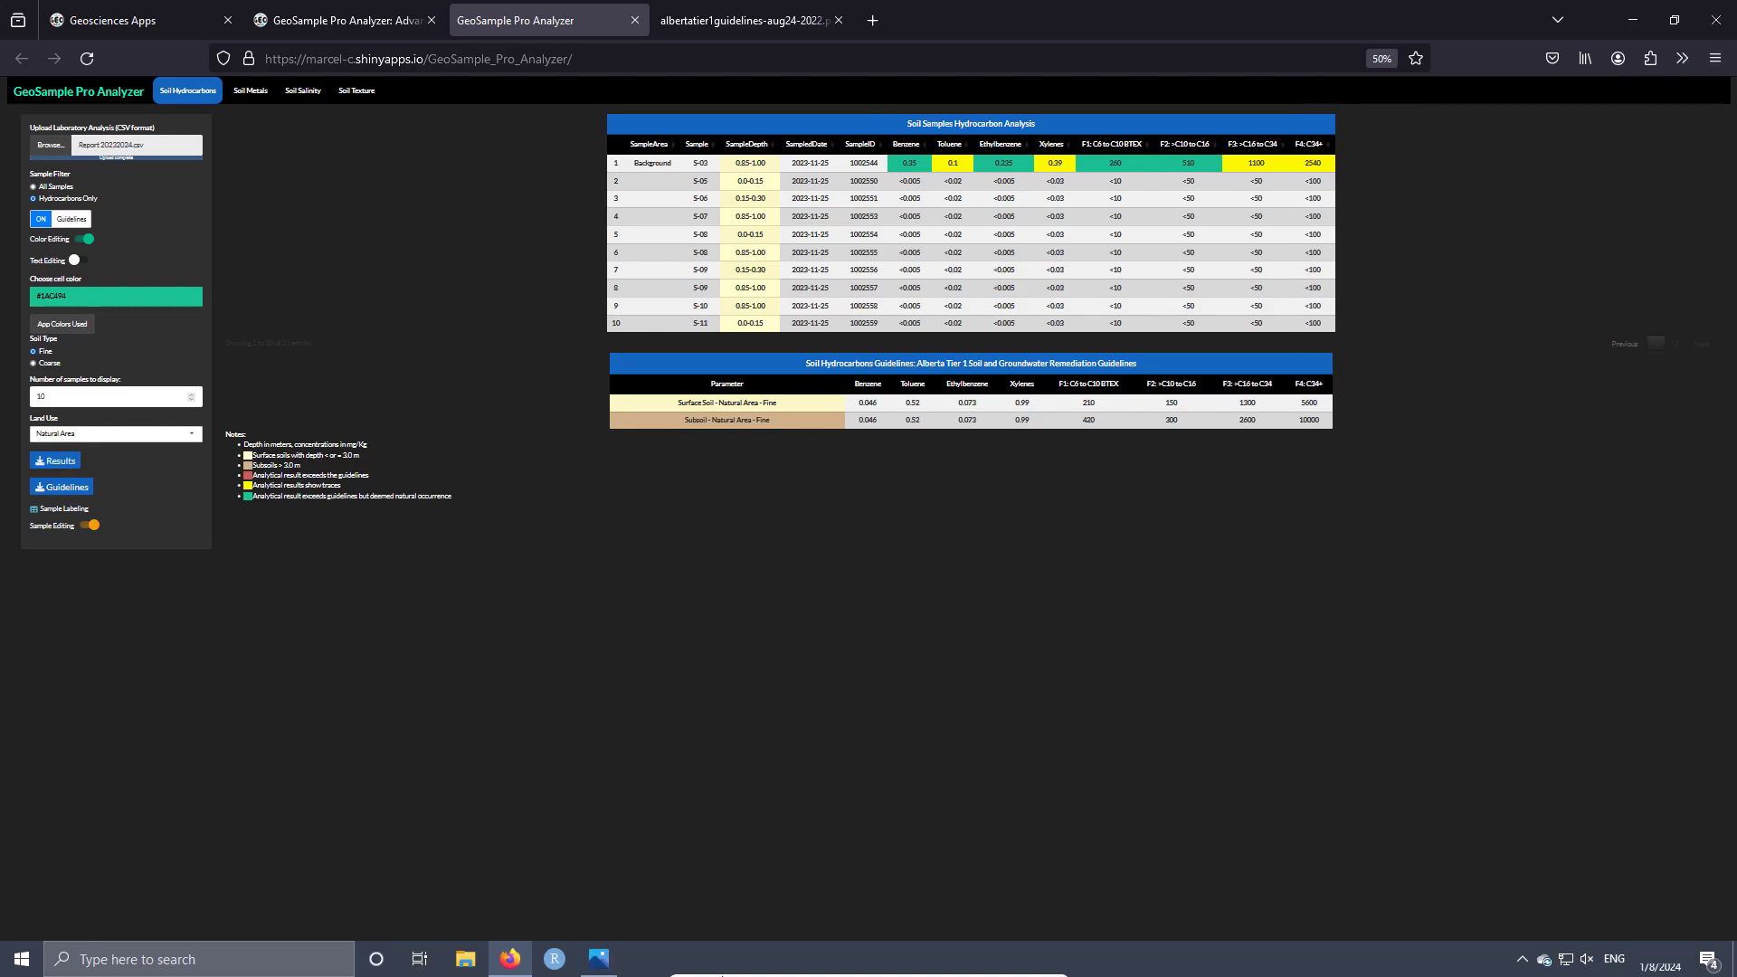
click(598, 956)
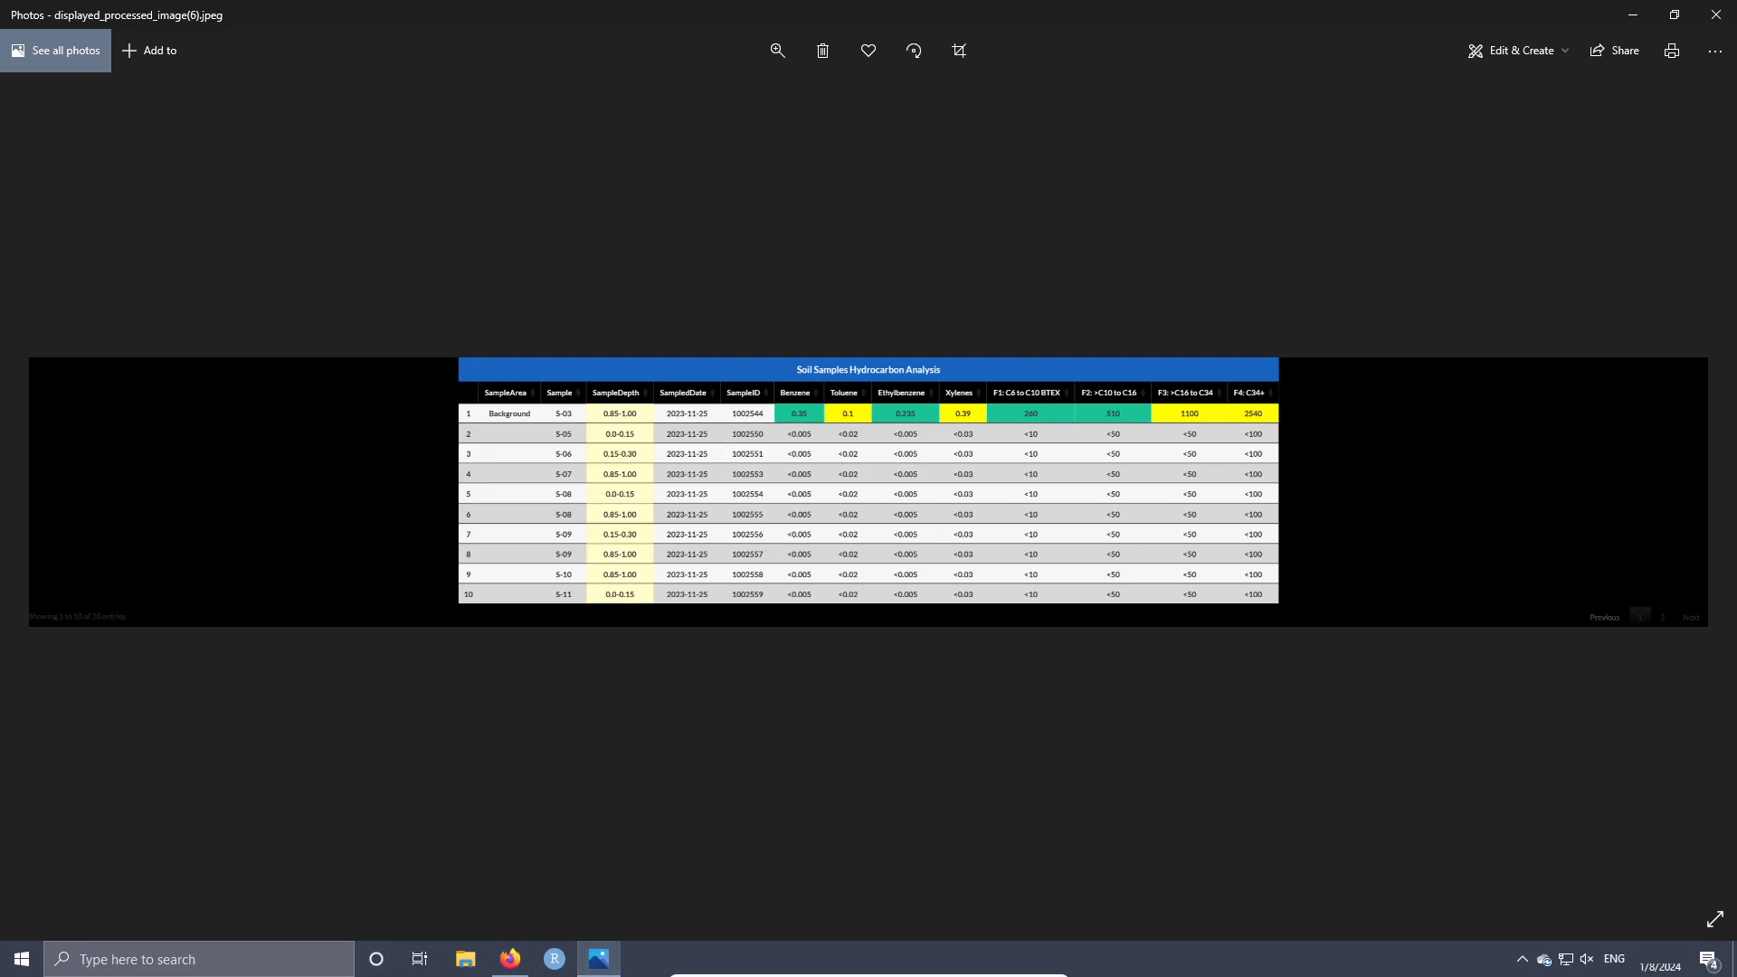
click(1717, 15)
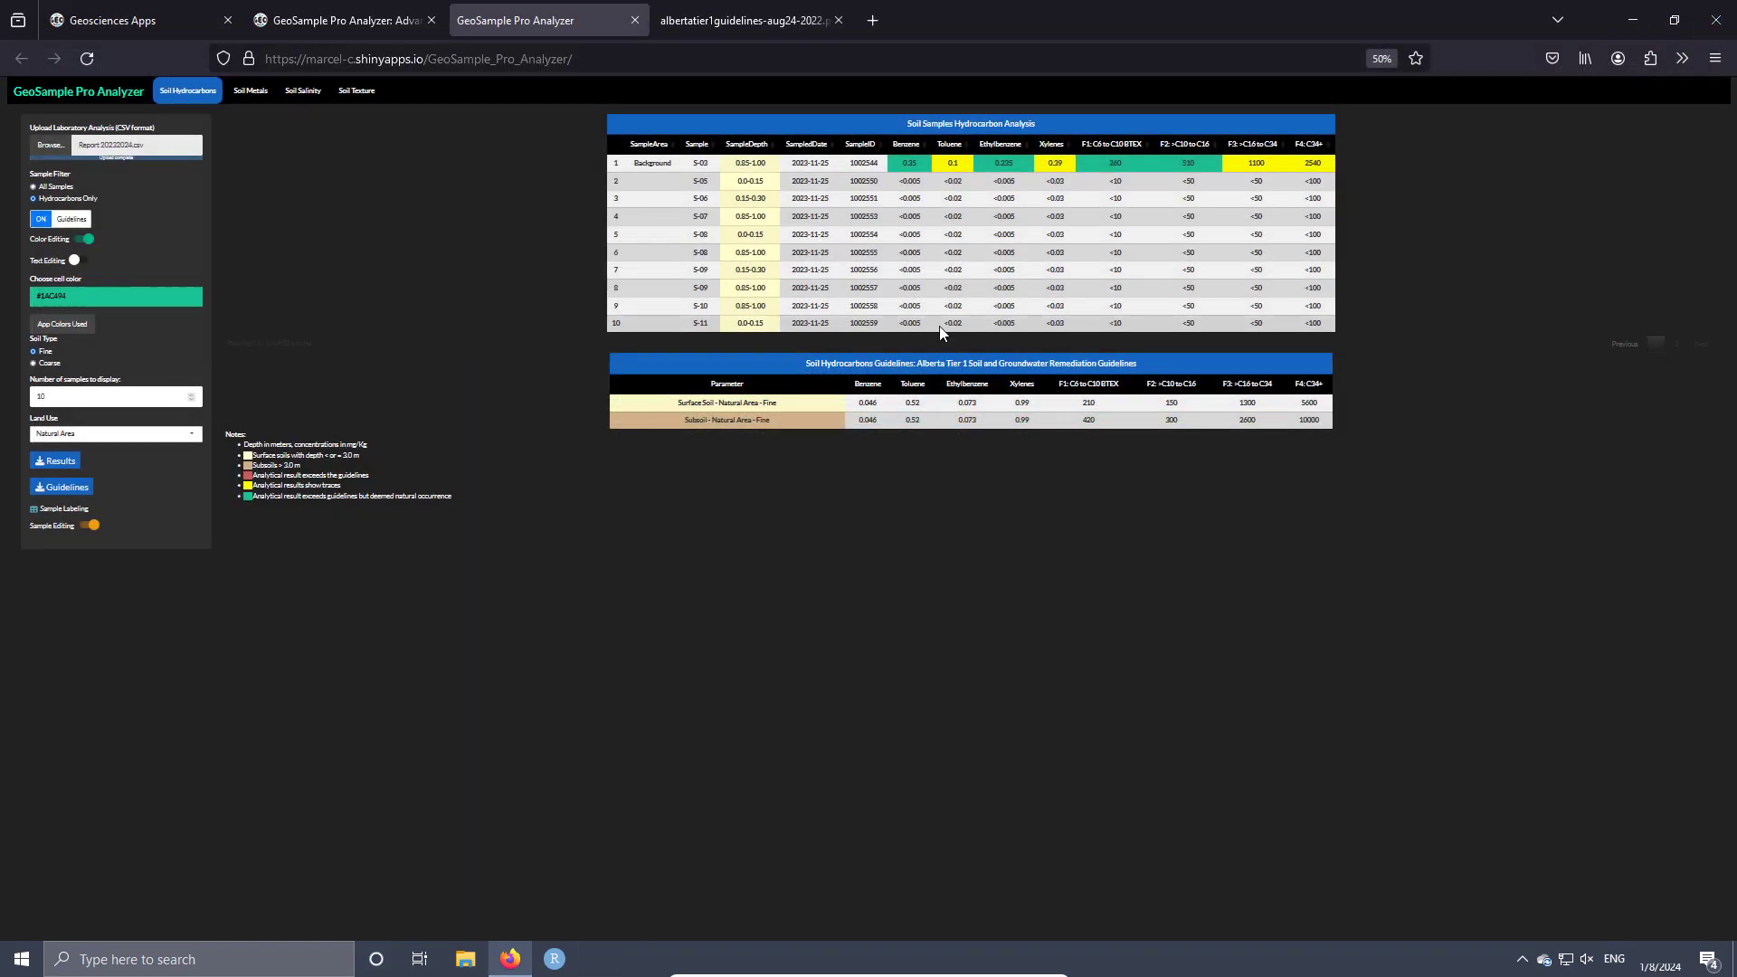
- Restore the page zoom to 100% and refit the results table by turning sample editing off and back on
key(ctrl+plus)
key(ctrl+plus)
key(ctrl+plus)
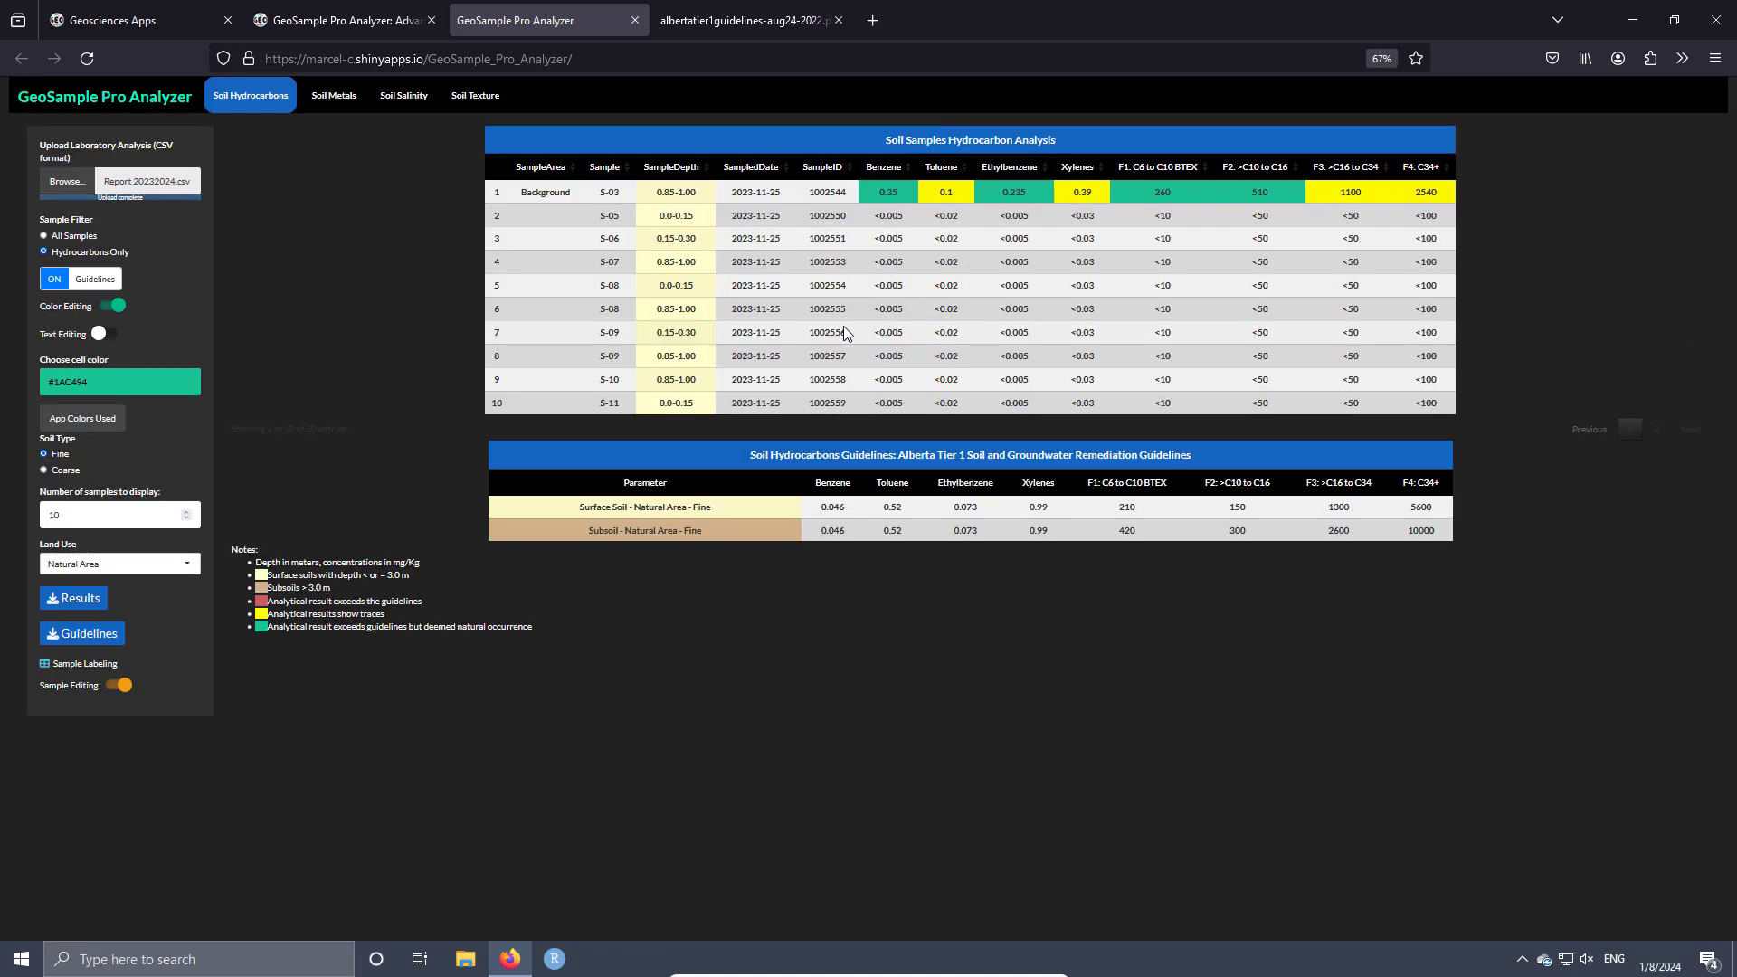
key(ctrl+plus)
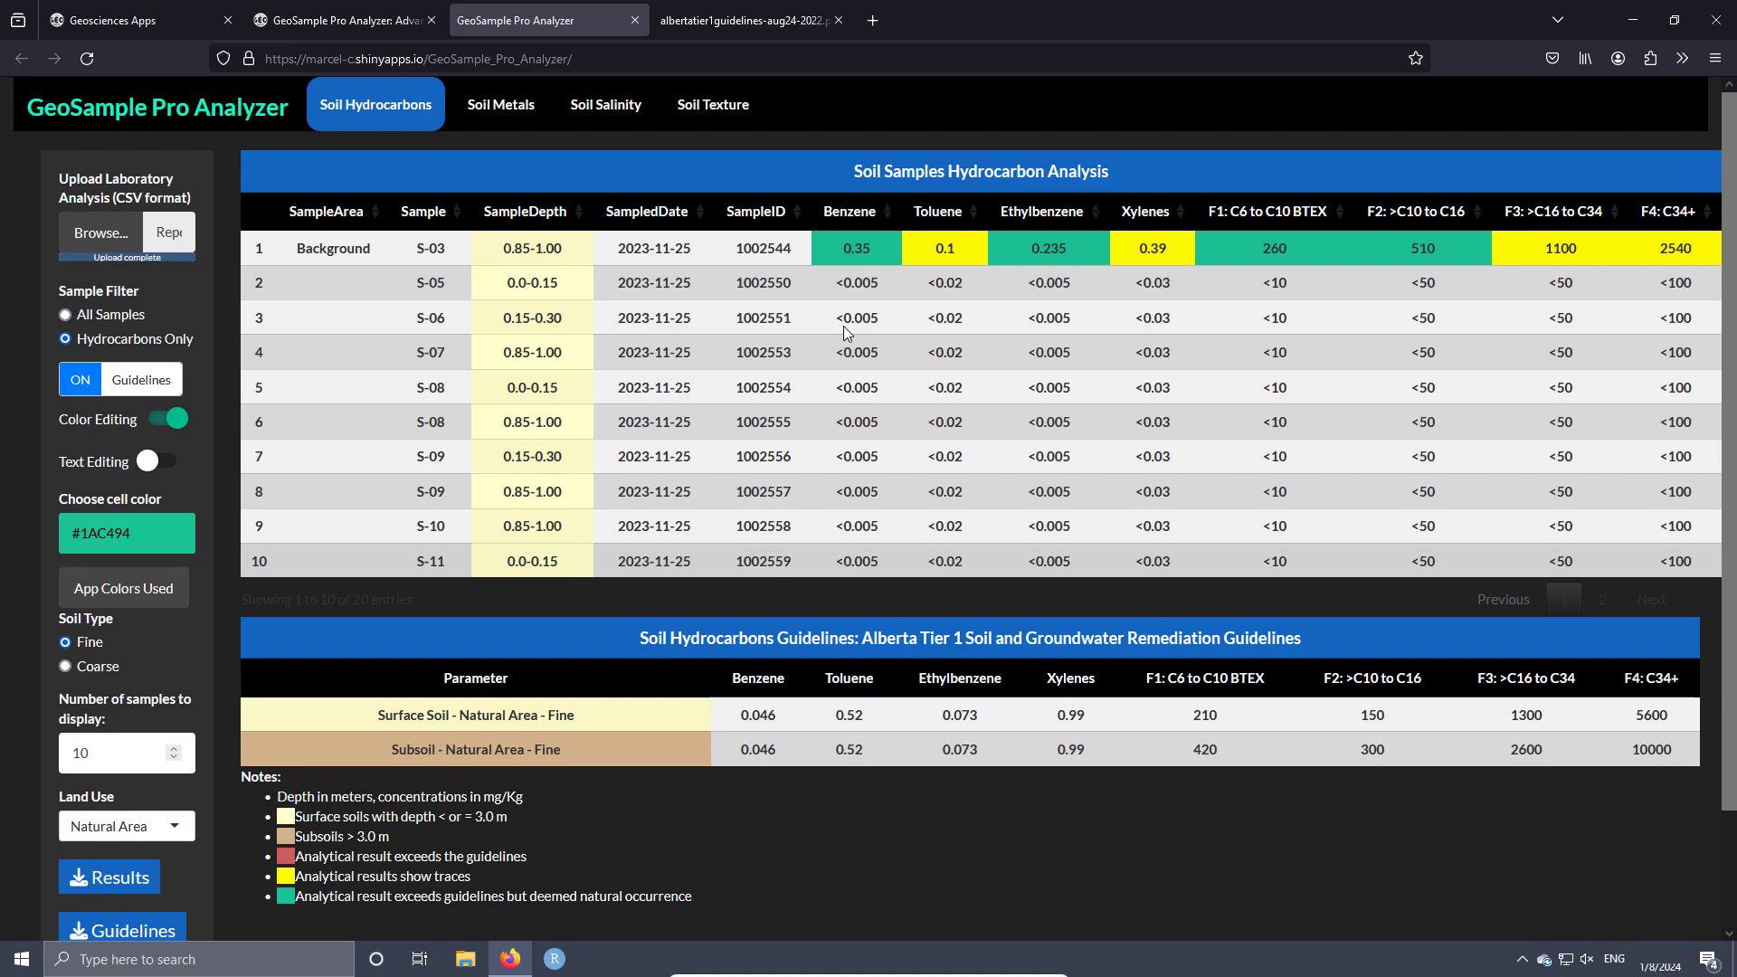
key(ctrl+minus)
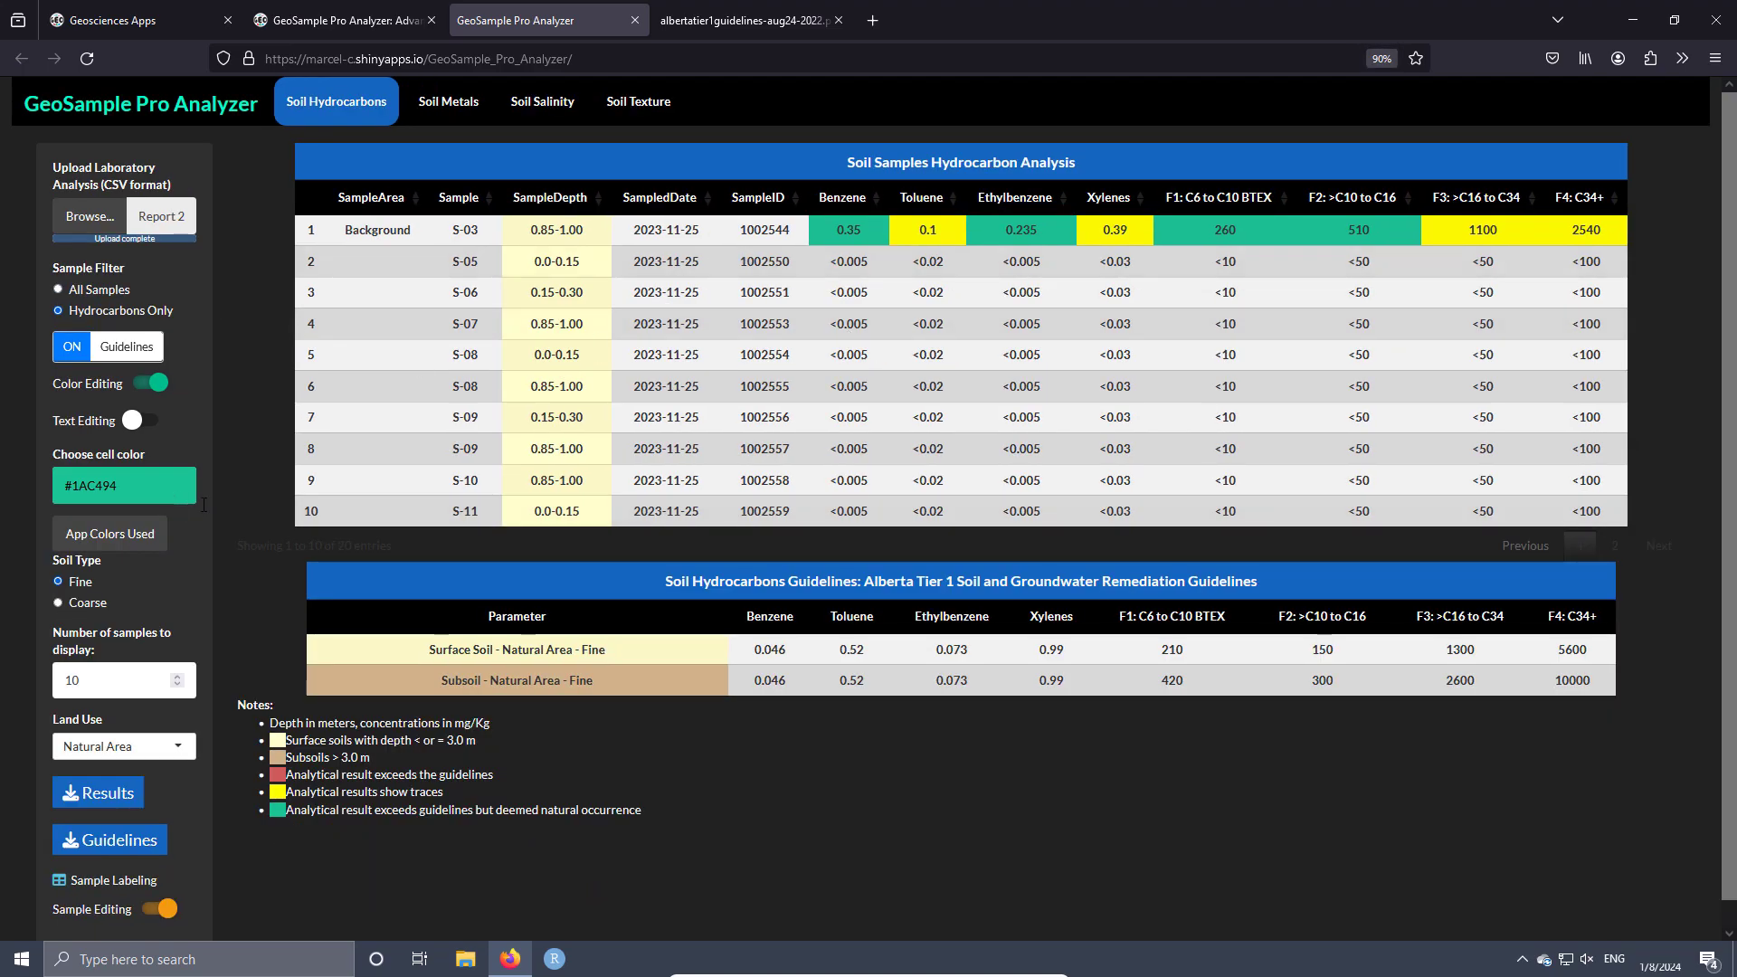
key(ctrl+plus)
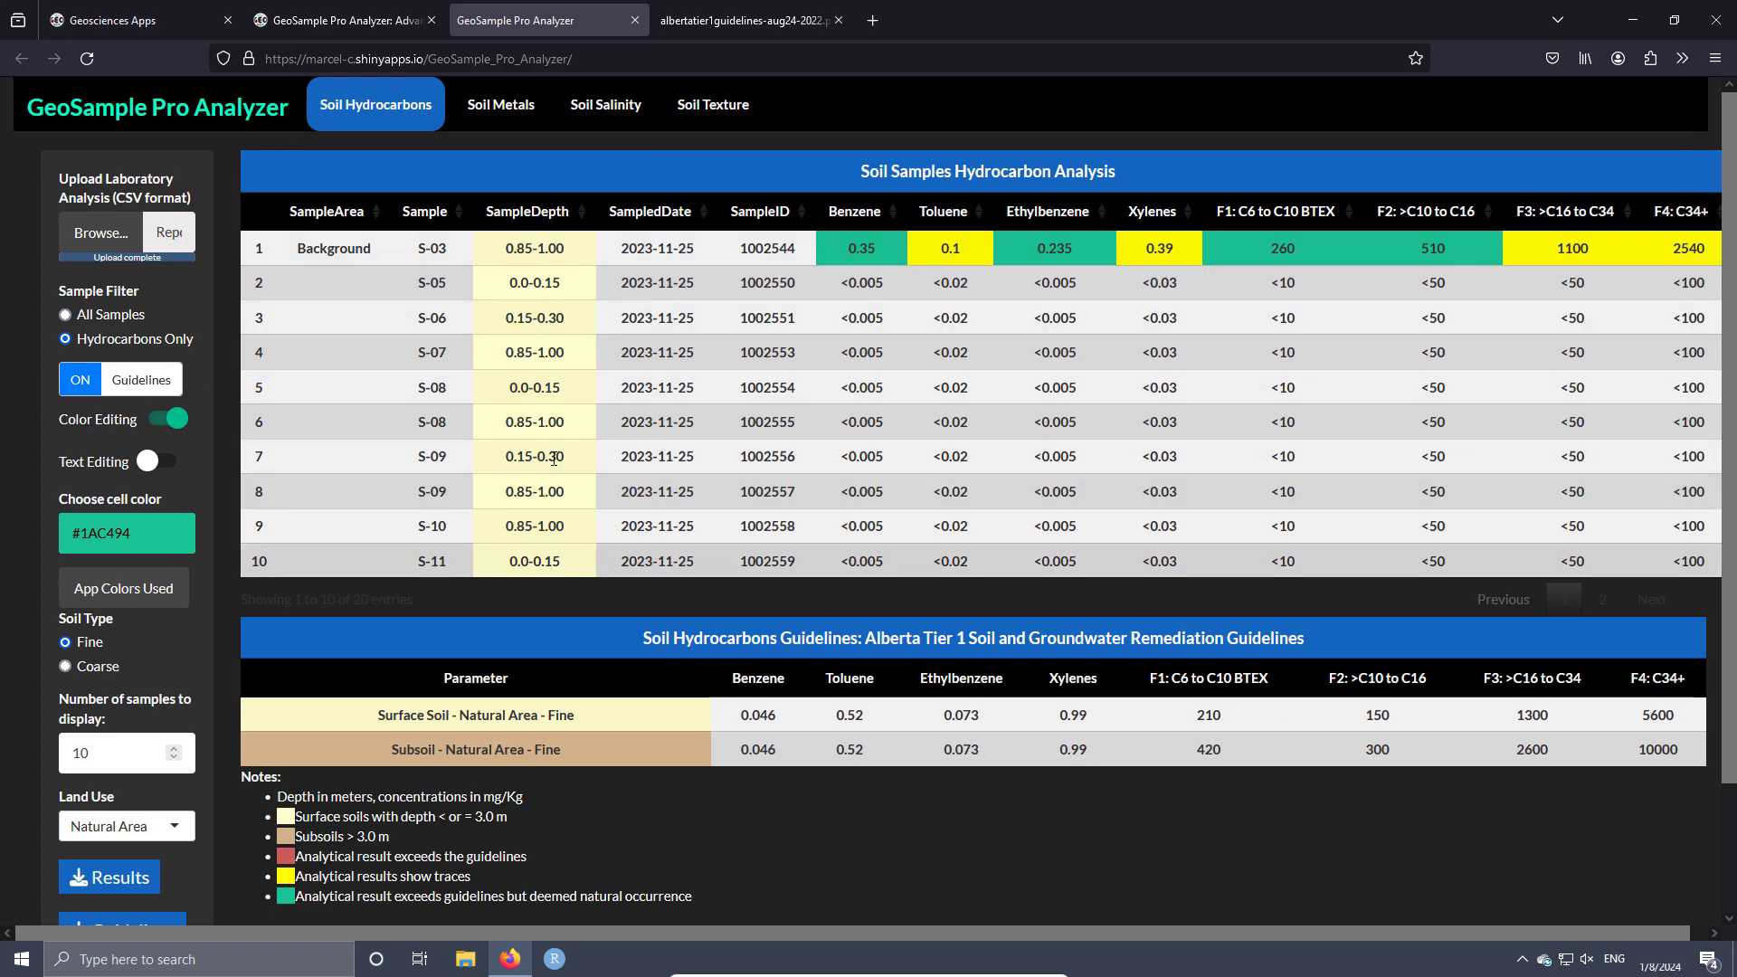
scroll(234, 597, down, 1)
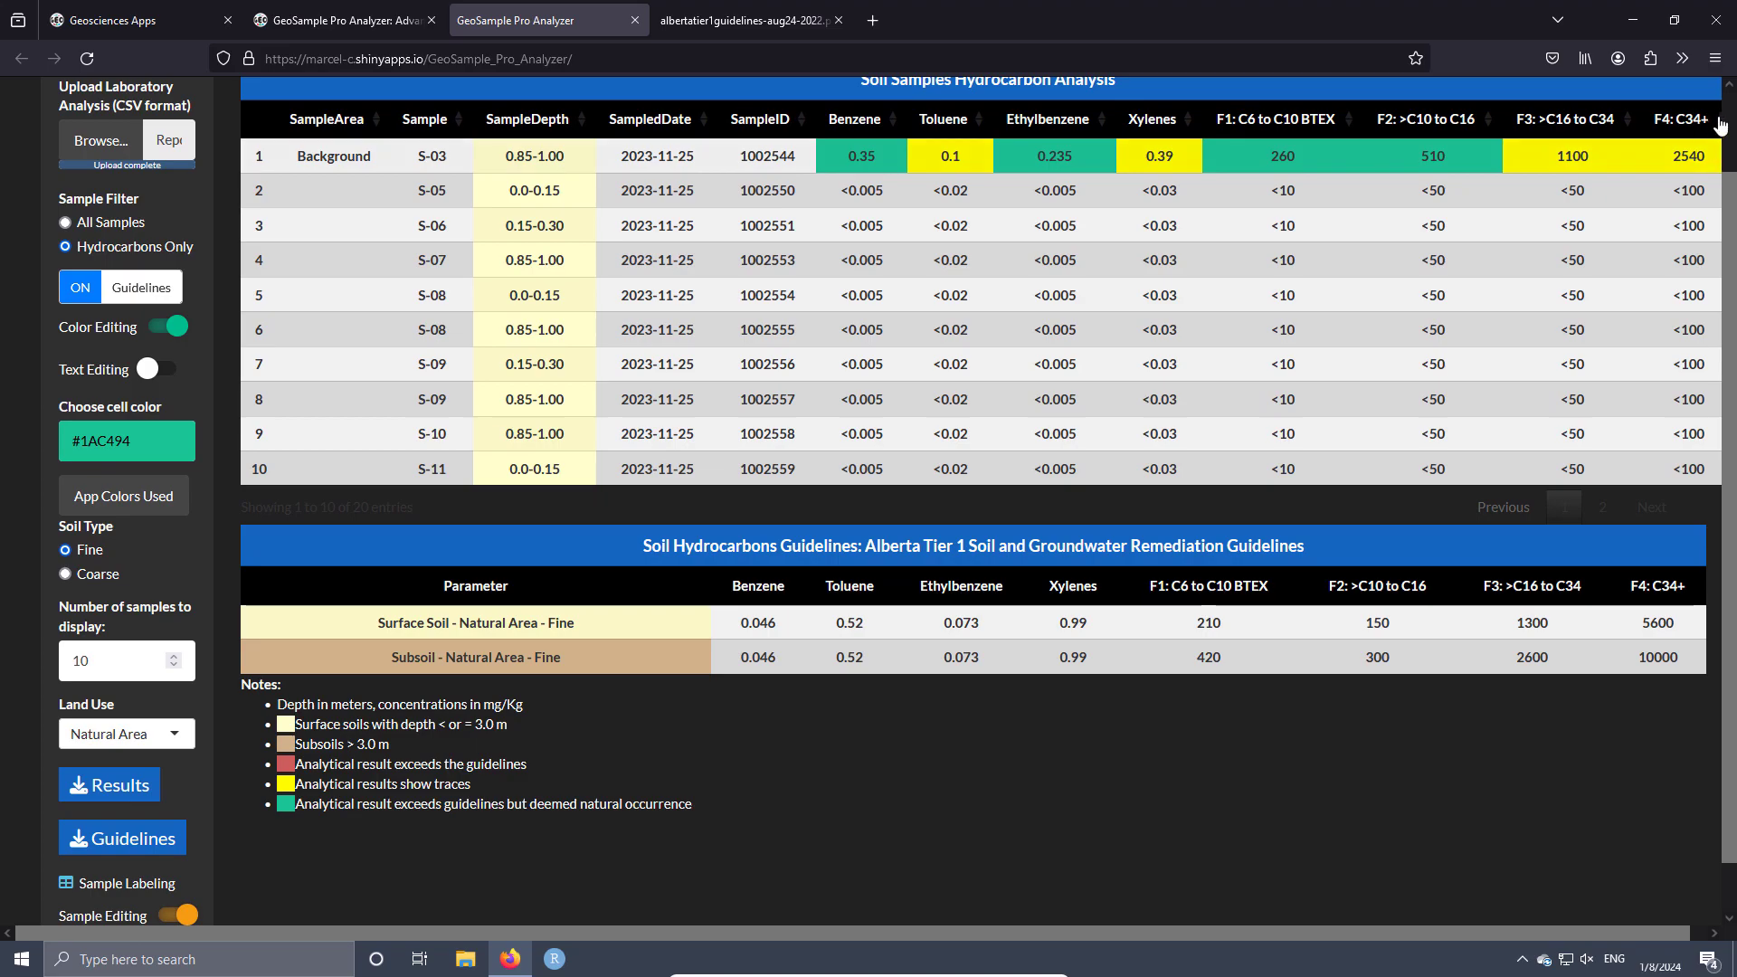
scroll(1651, 489, up, 1)
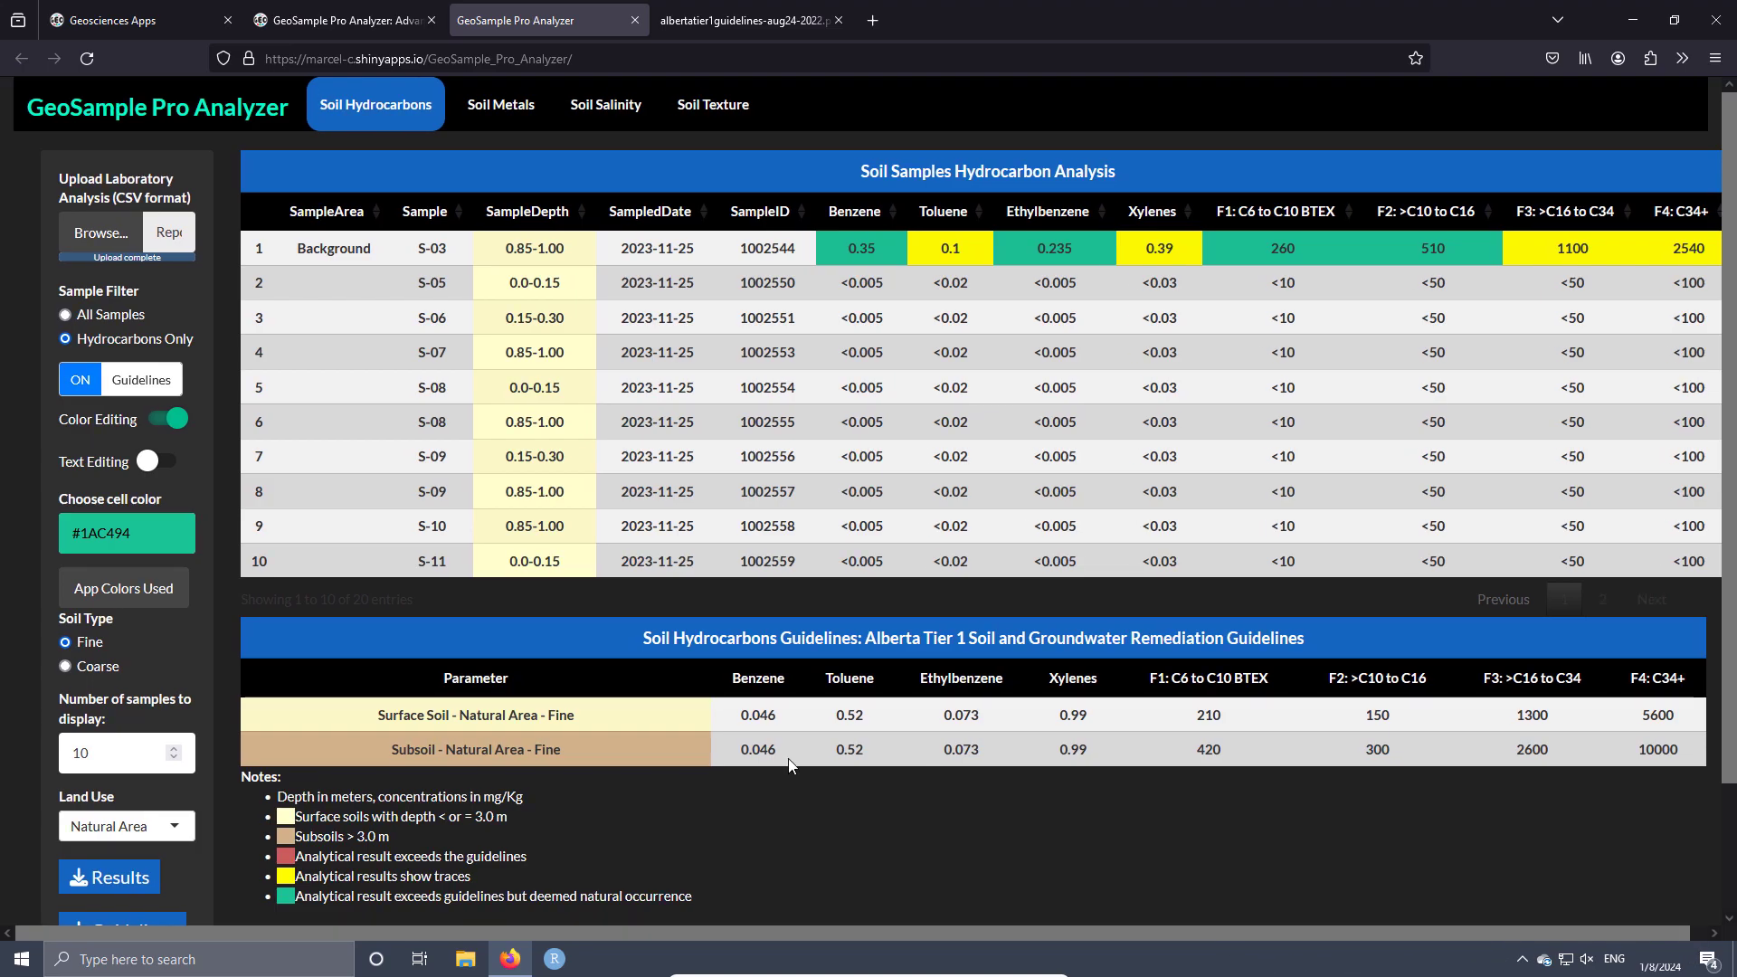
scroll(152, 644, down, 2)
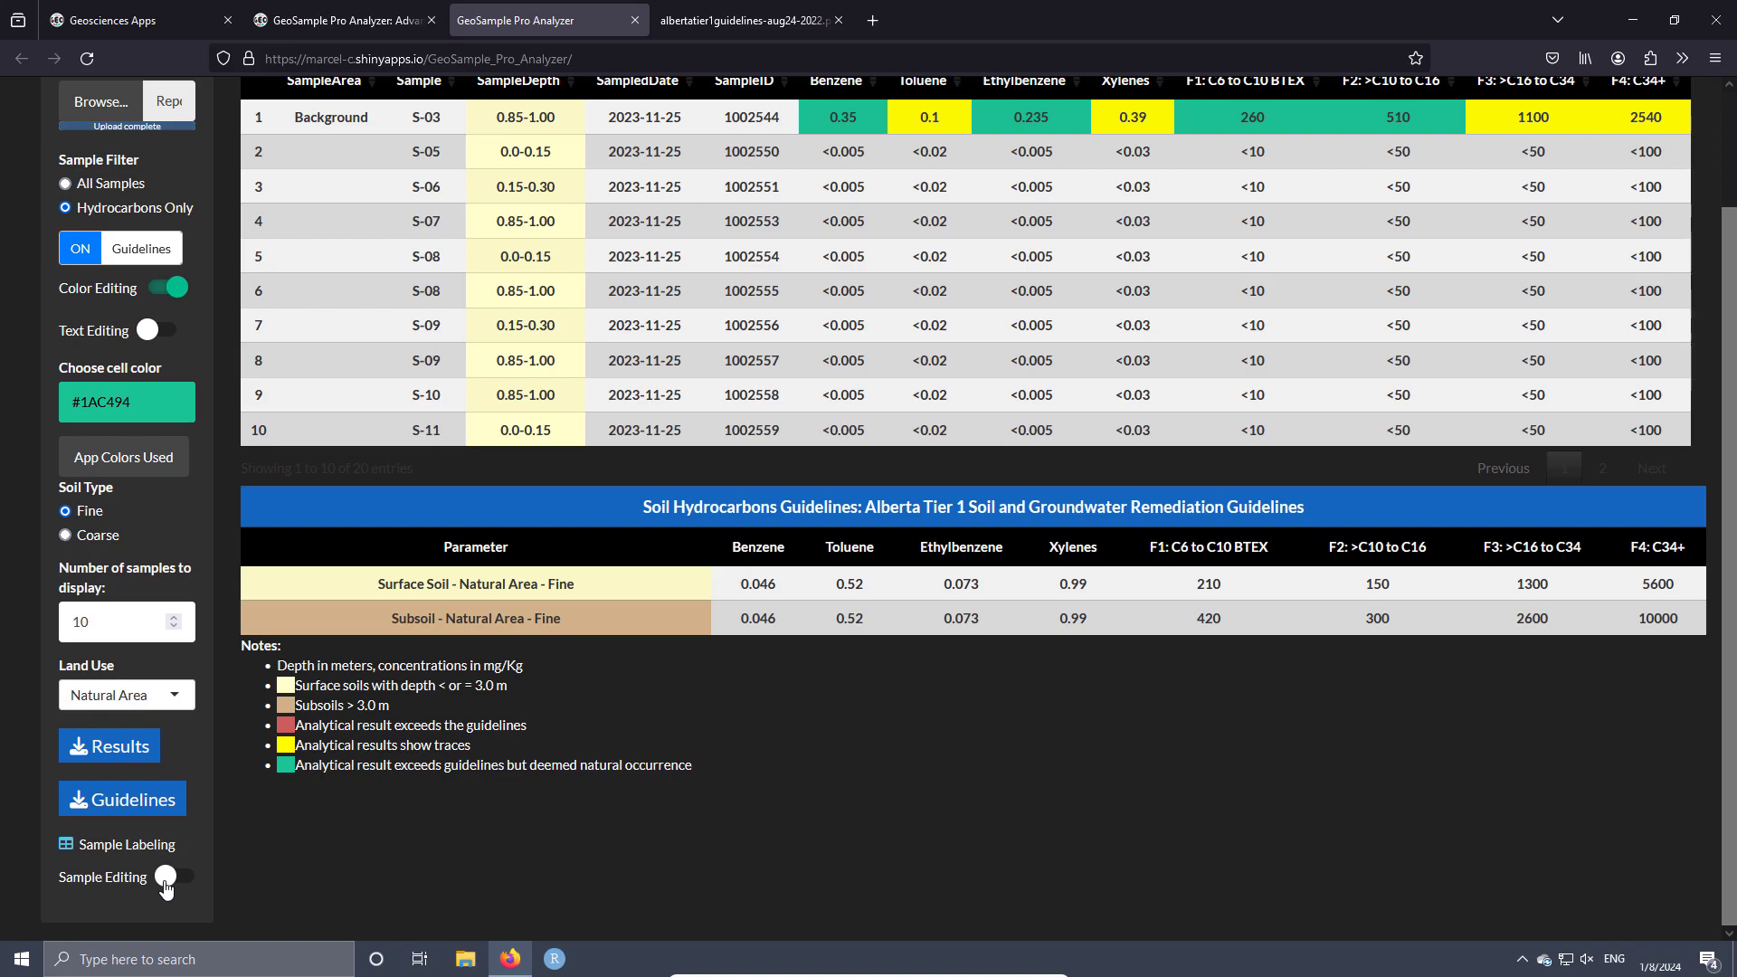
scroll(1239, 735, up, 1)
scroll(1562, 382, down, 1)
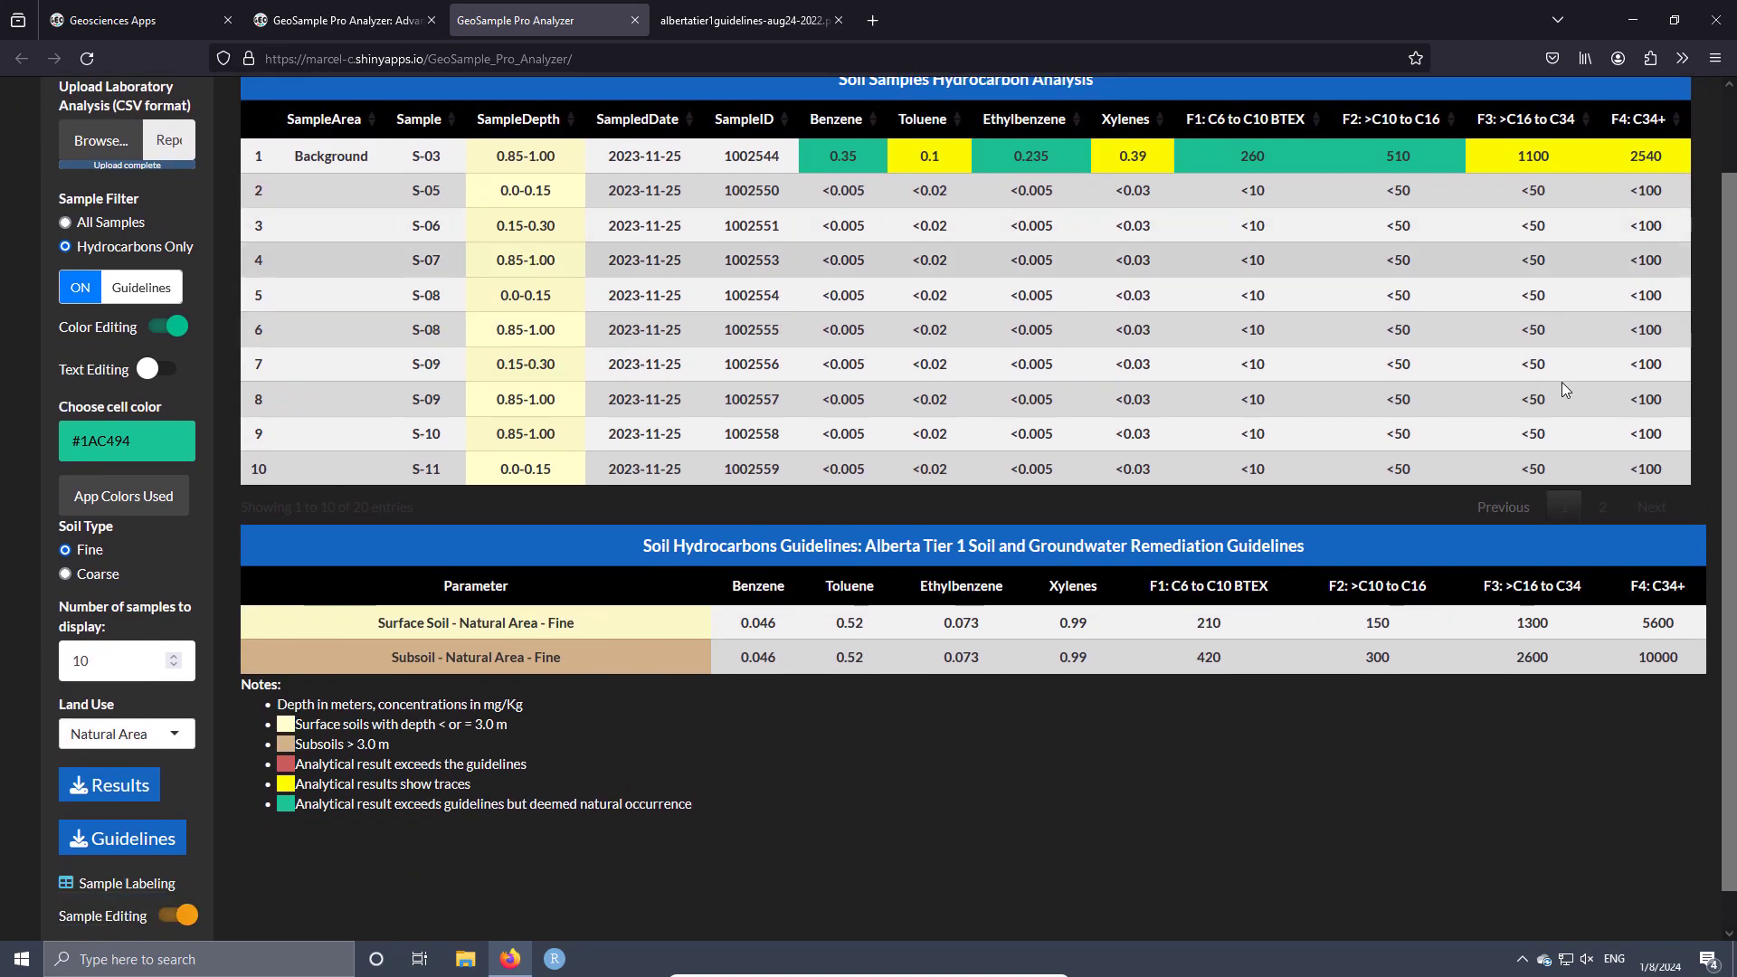
scroll(905, 507, up, 2)
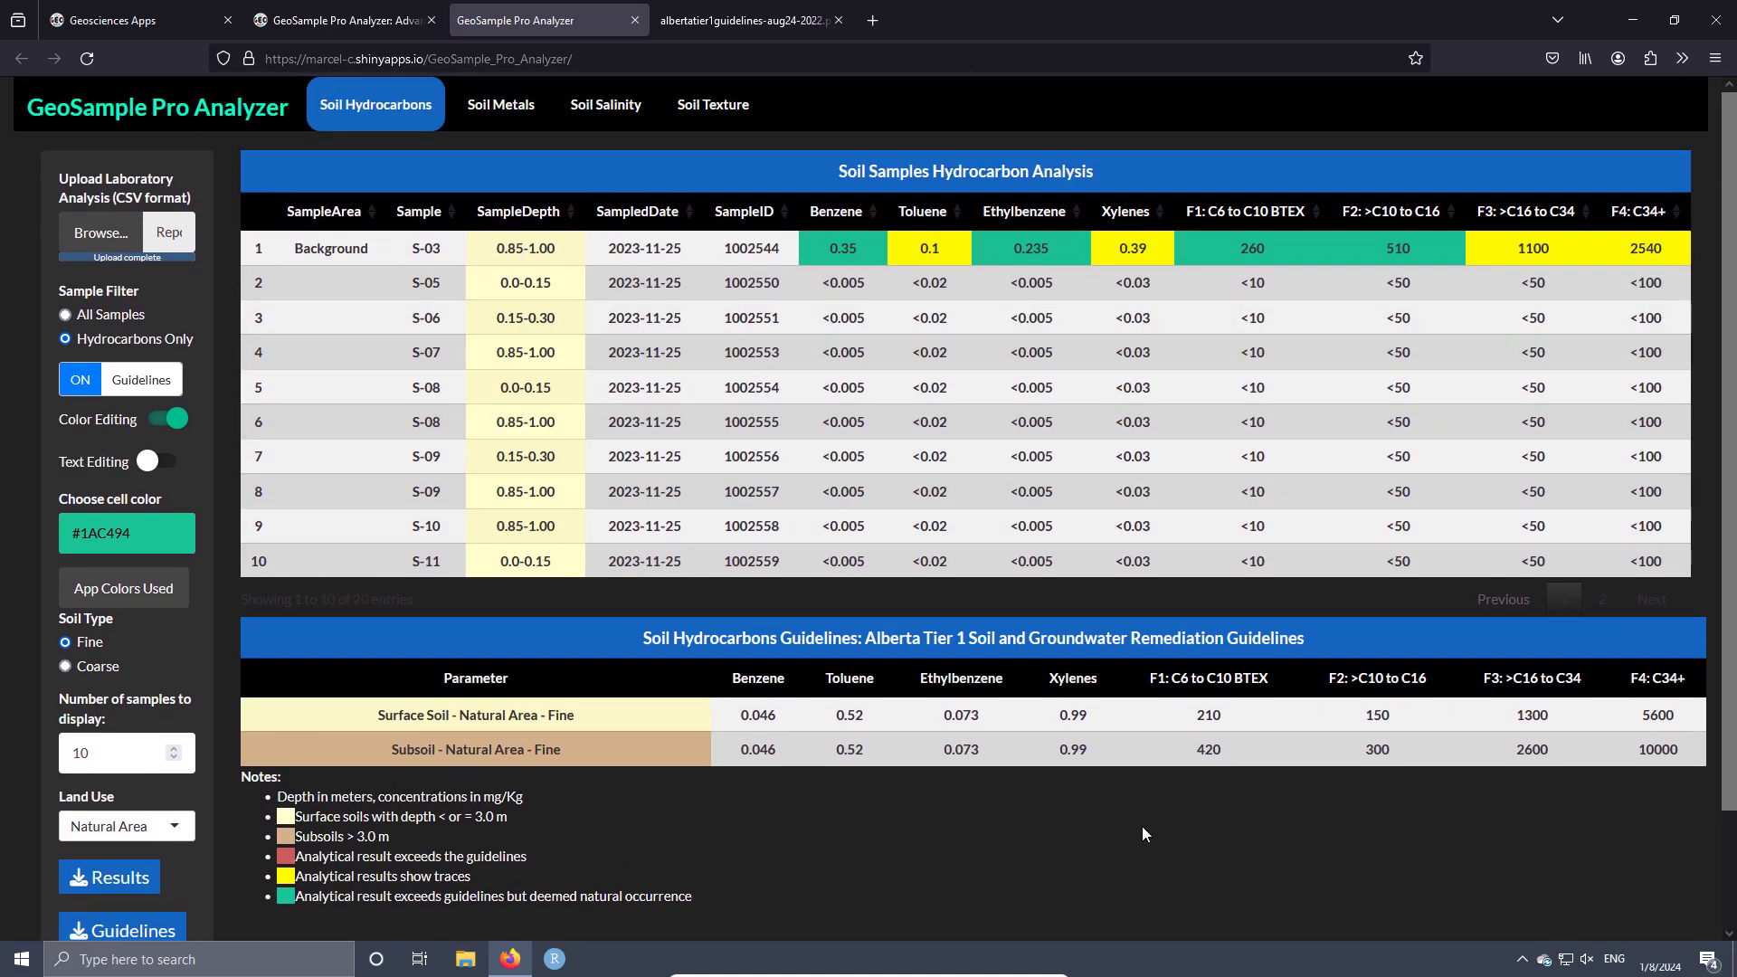
- Refit the hydrocarbon guidelines table by switching the land use to Agricultural and back to Natural Area
click(128, 831)
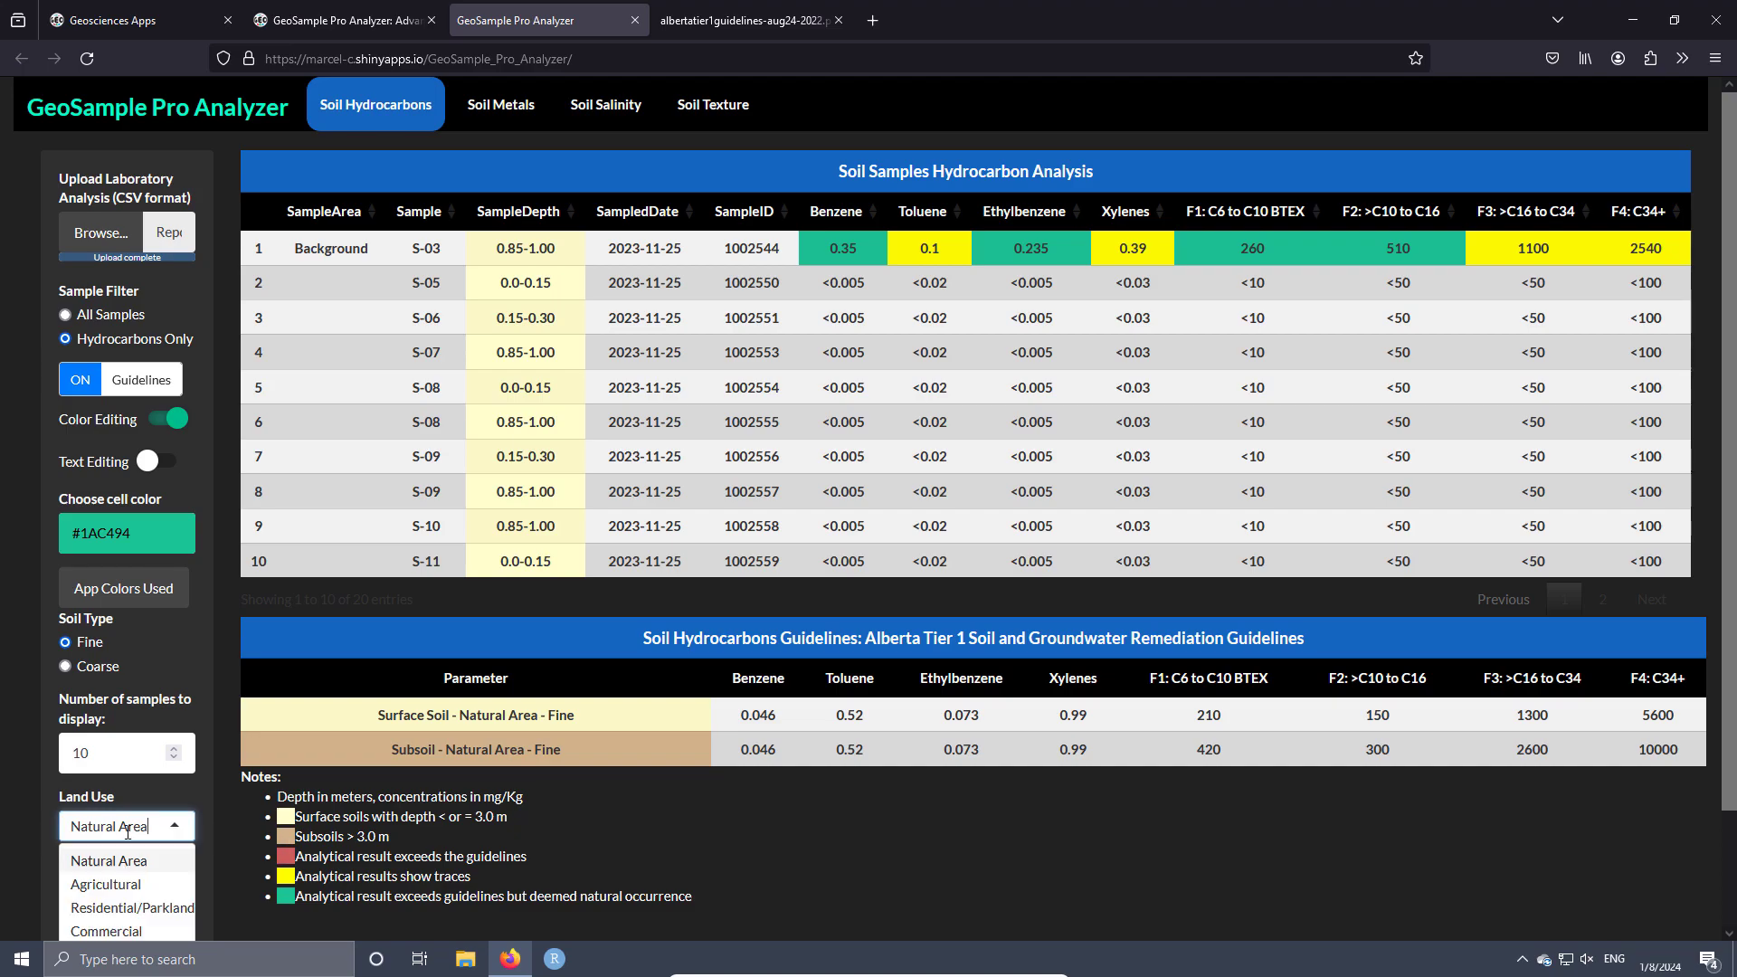
click(116, 892)
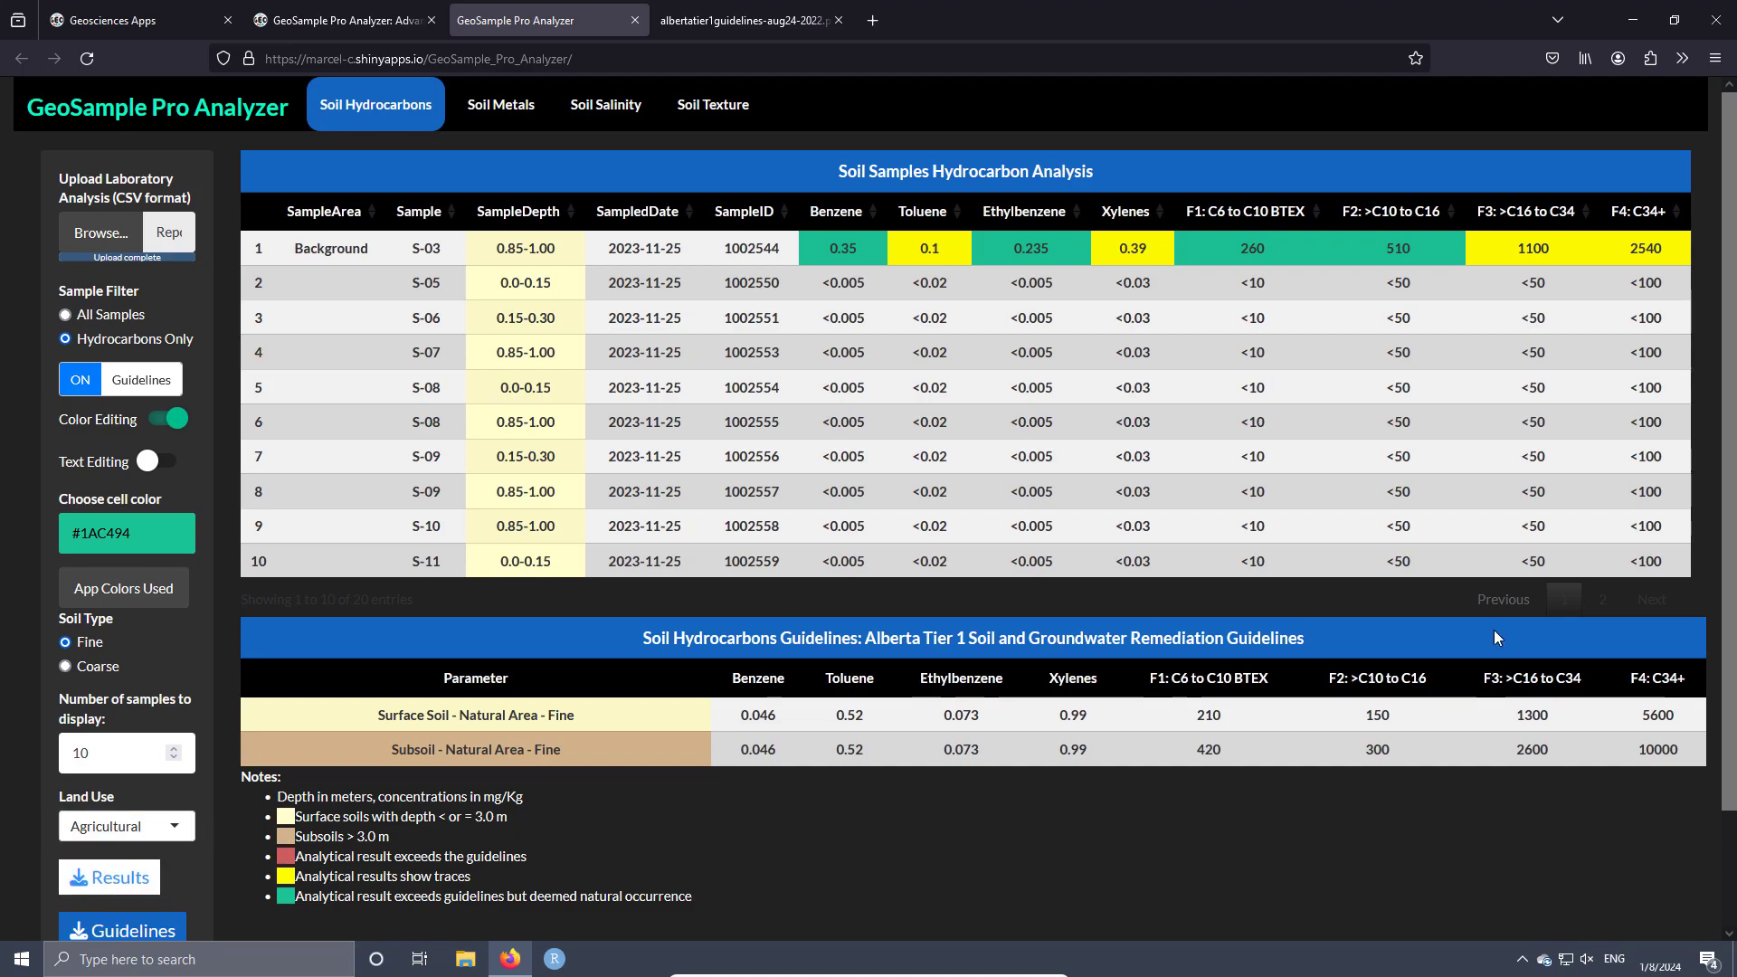
click(127, 832)
click(118, 869)
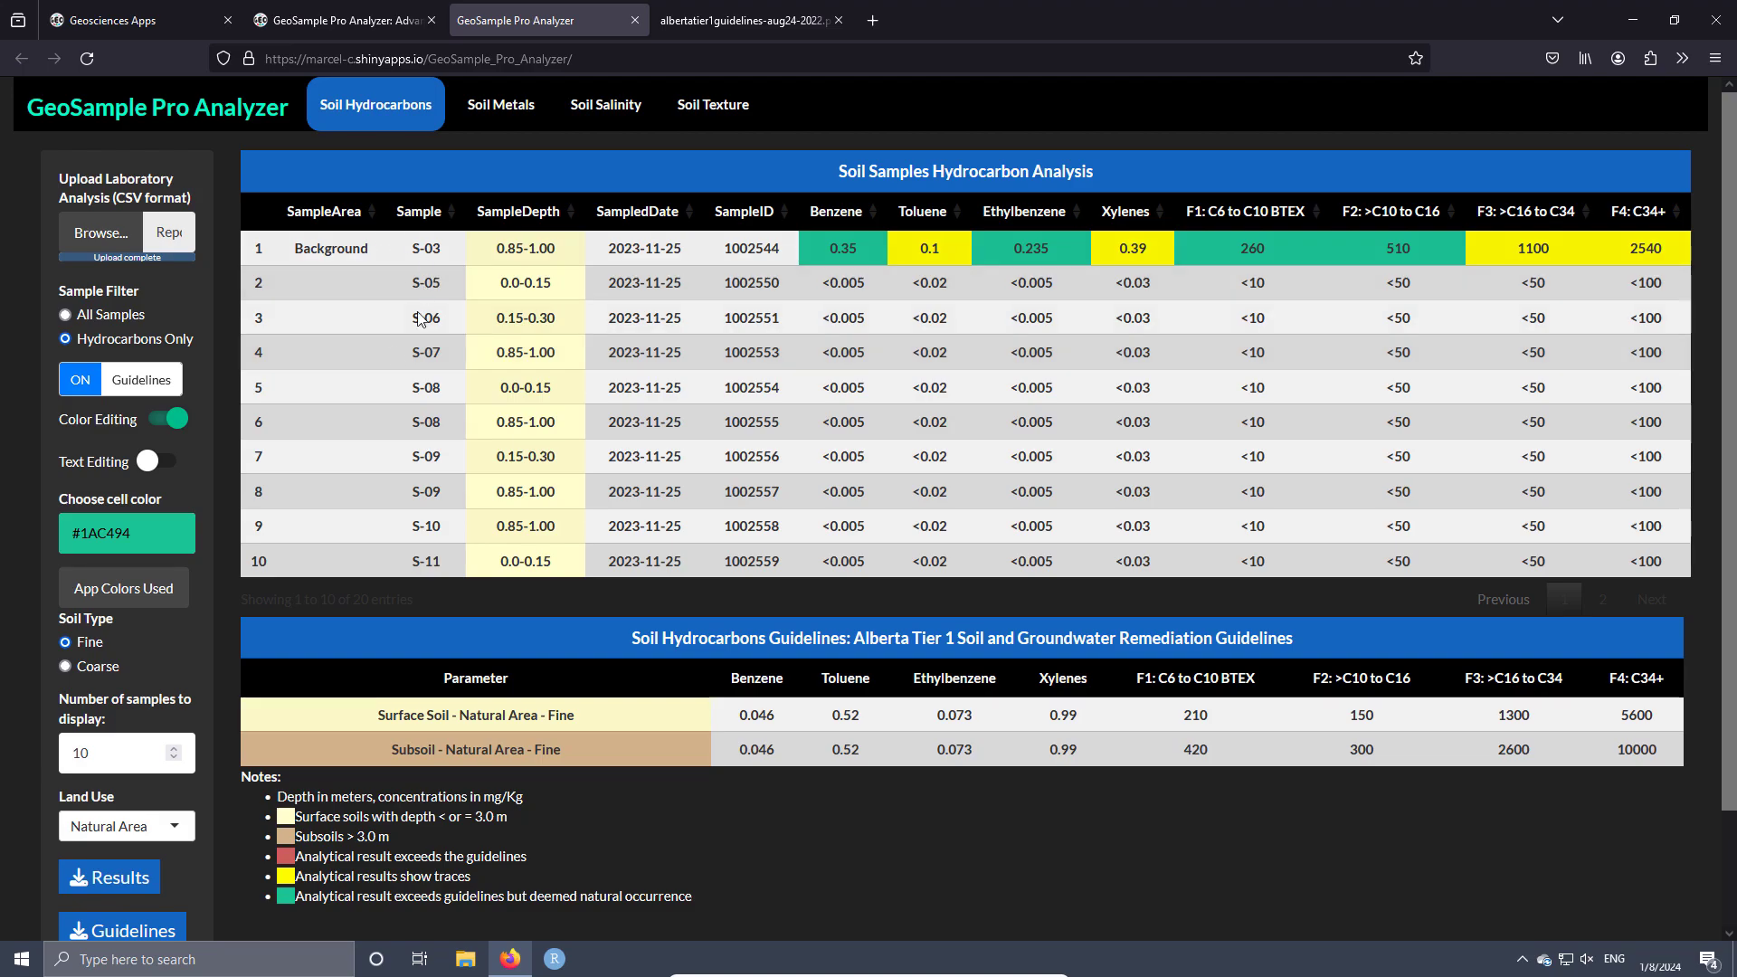
- Upload Report 20232024.csv as the laboratory analysis for Soil Metals
scroll(633, 353, down, 3)
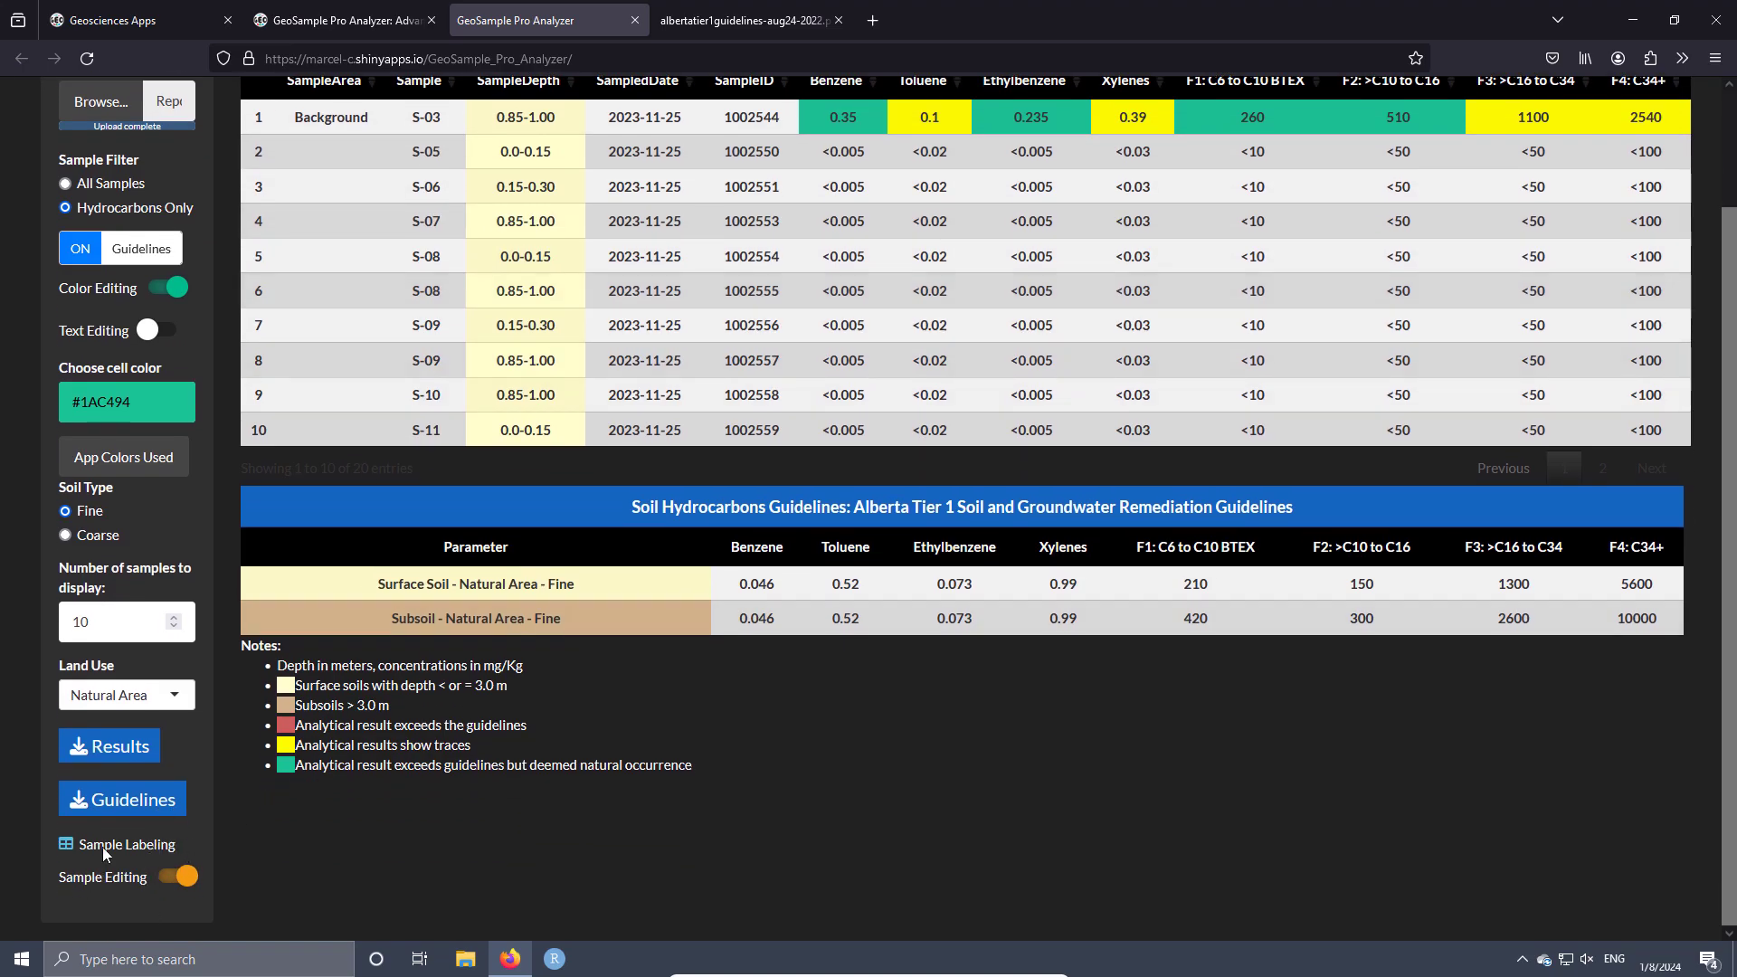
scroll(361, 653, up, 3)
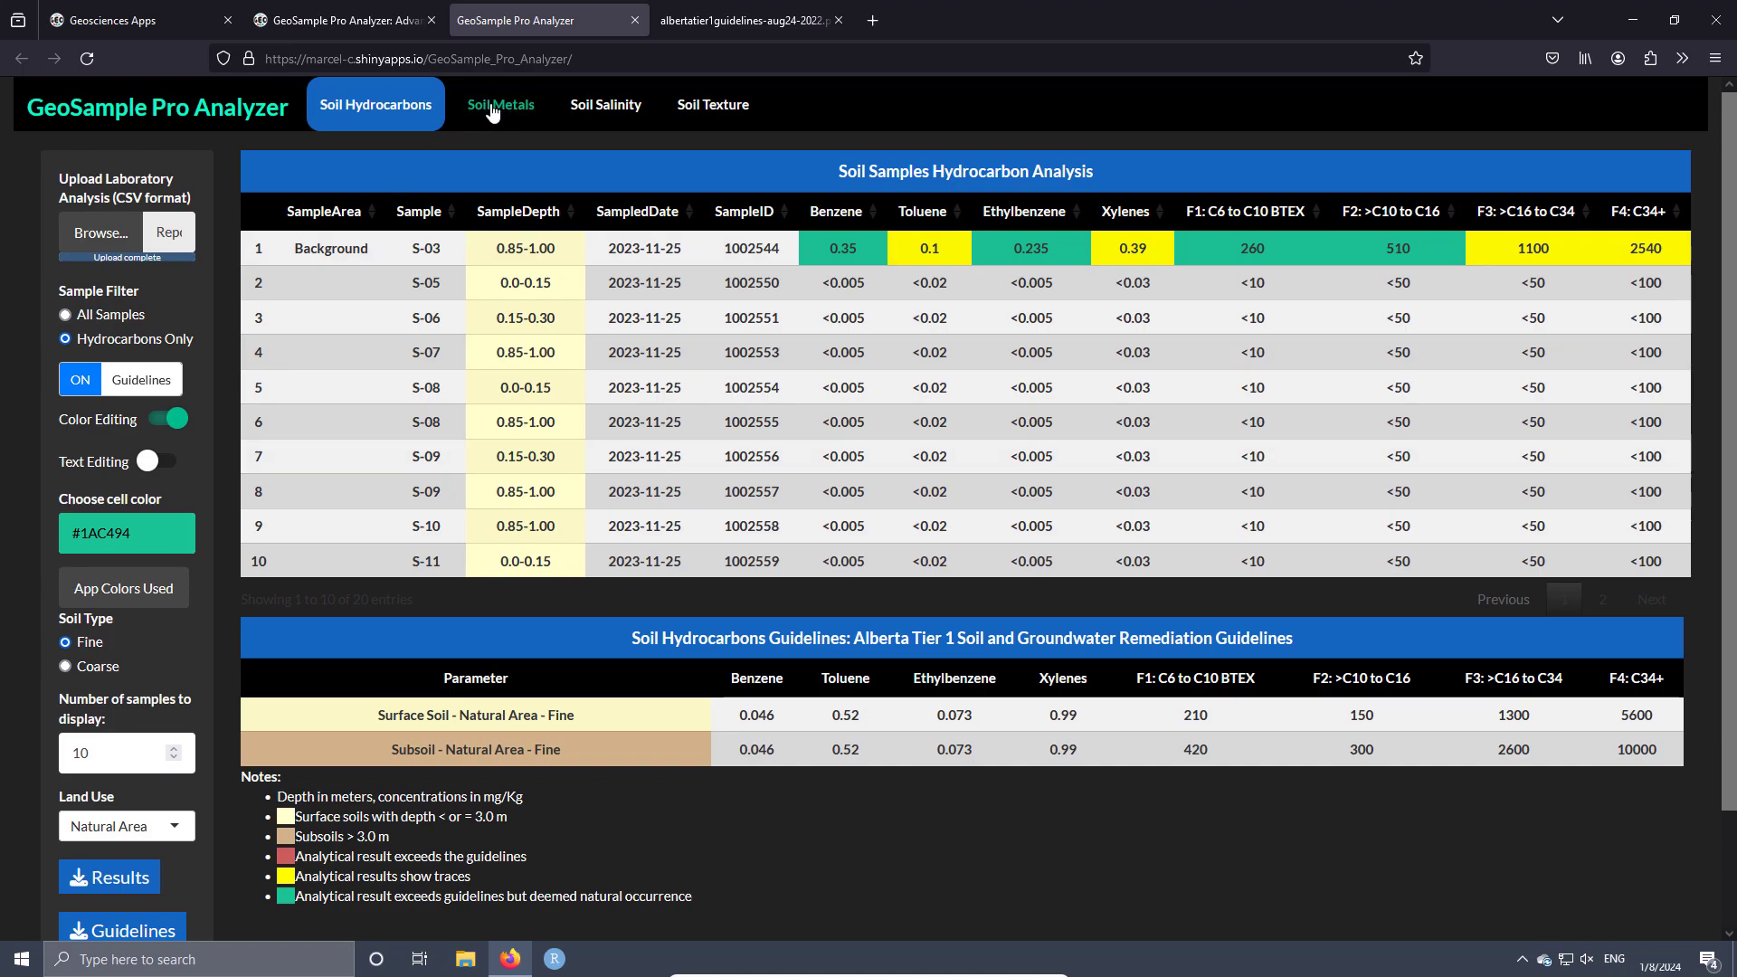
click(492, 110)
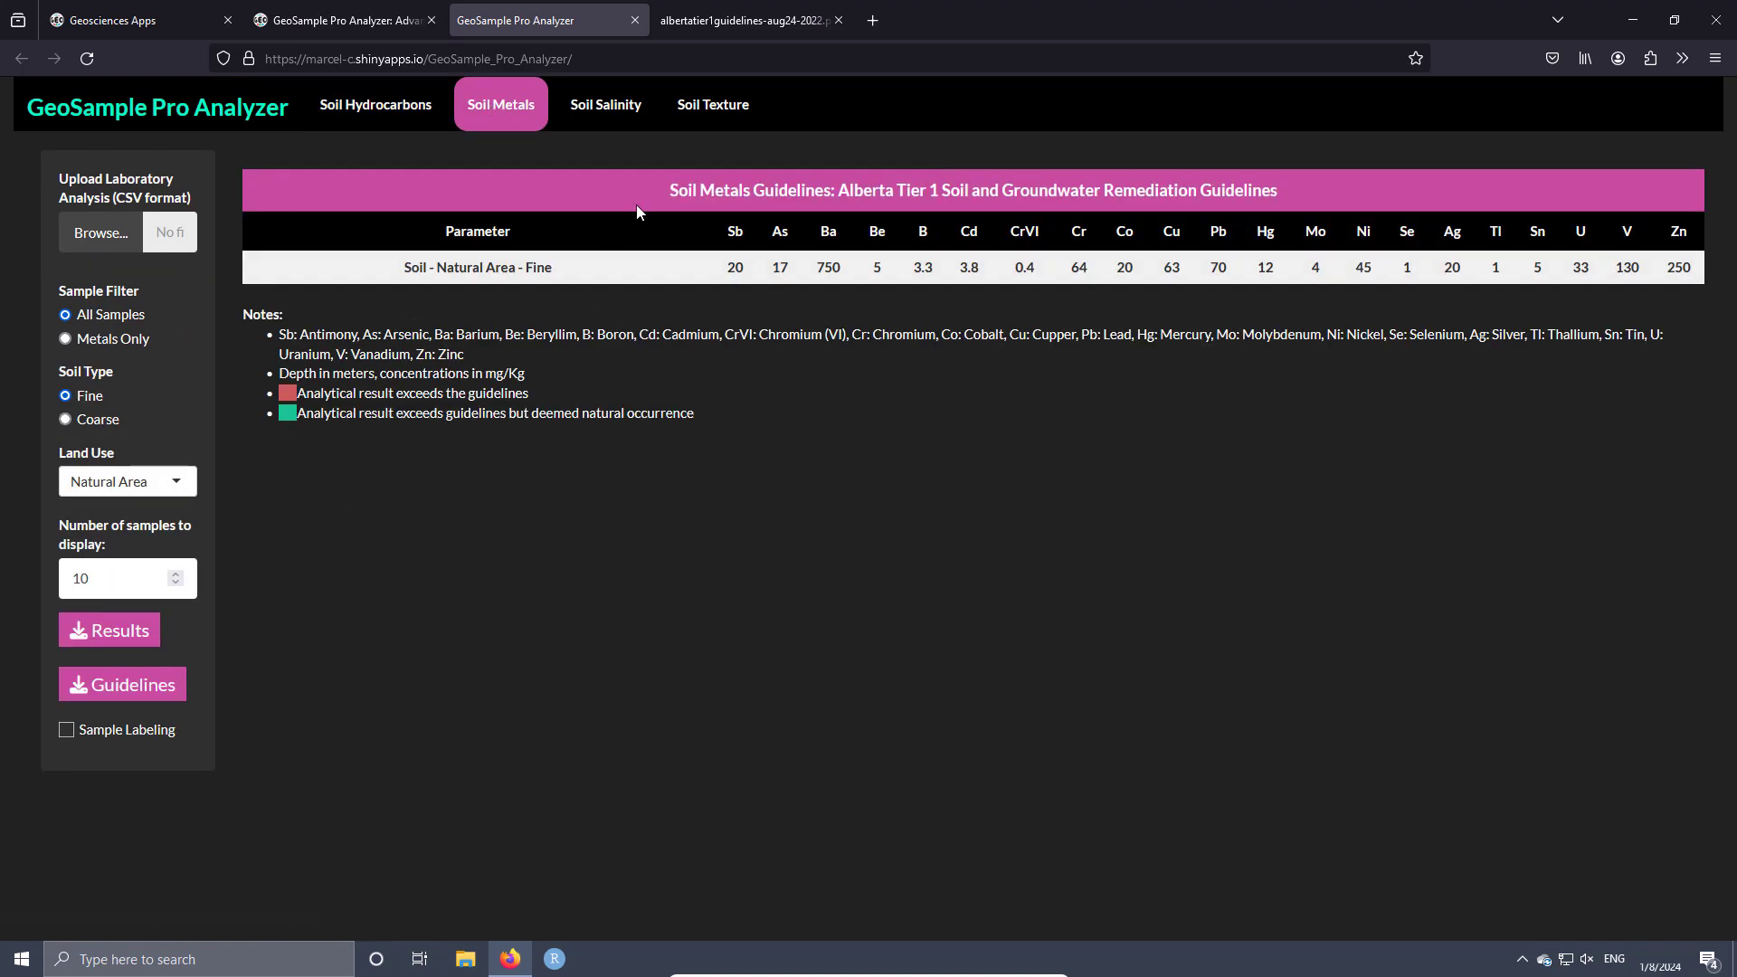
click(90, 239)
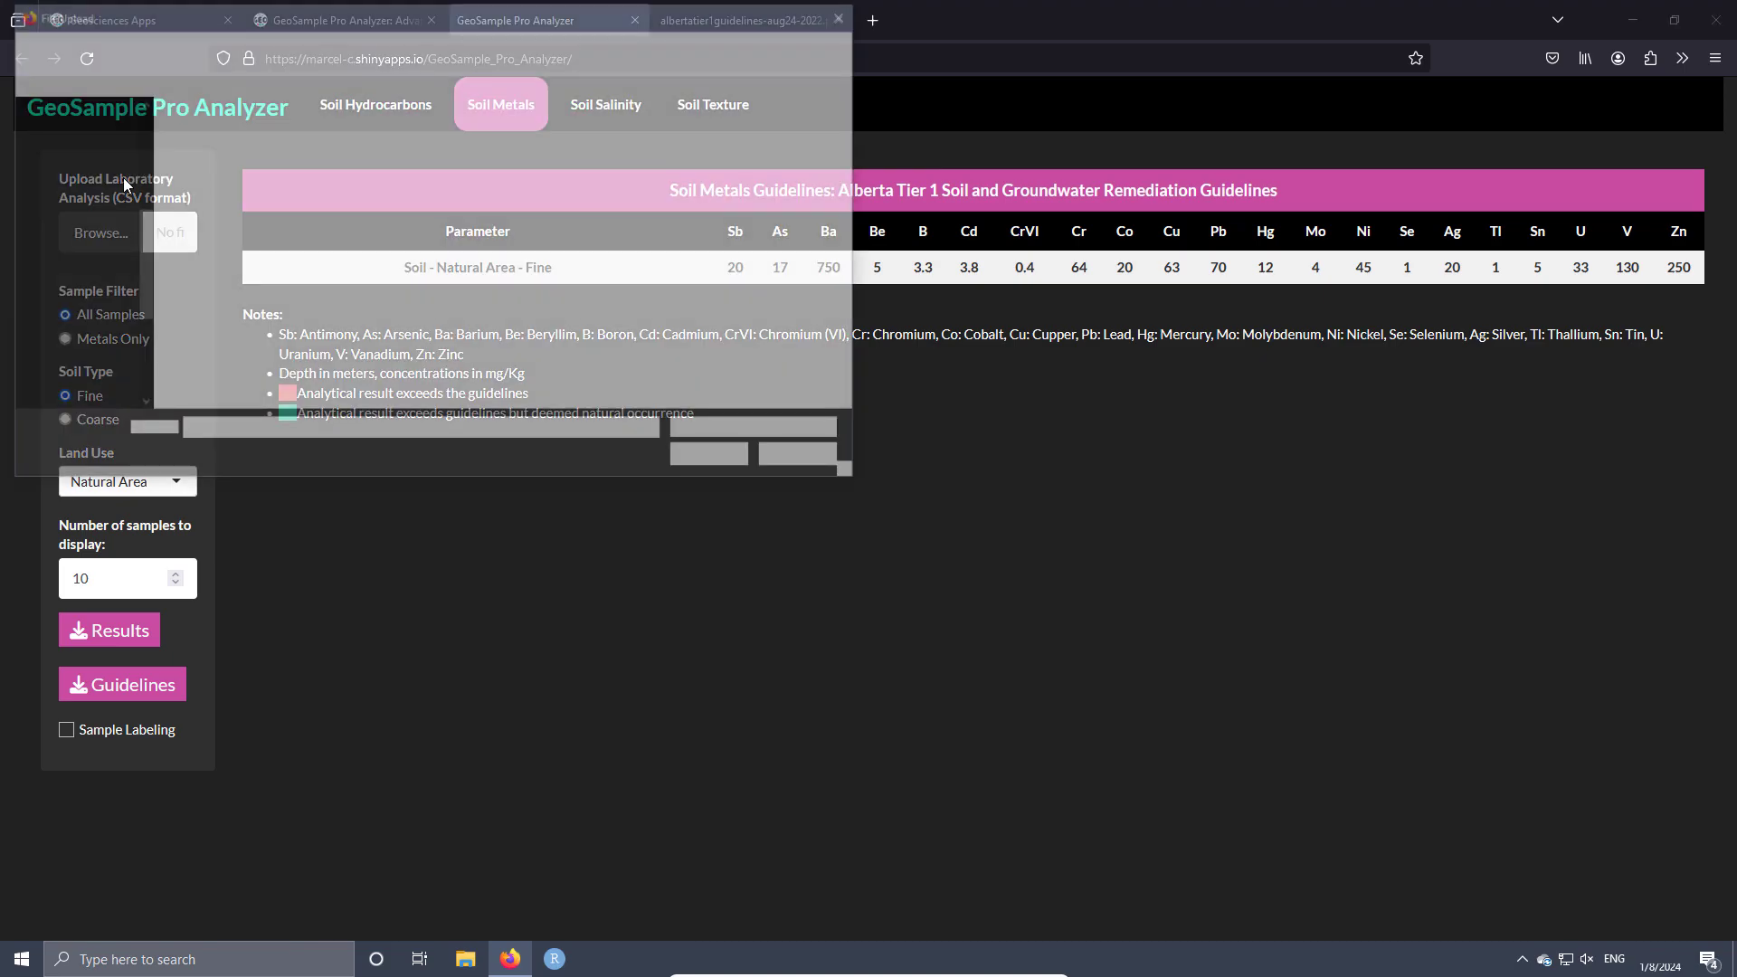
click(226, 133)
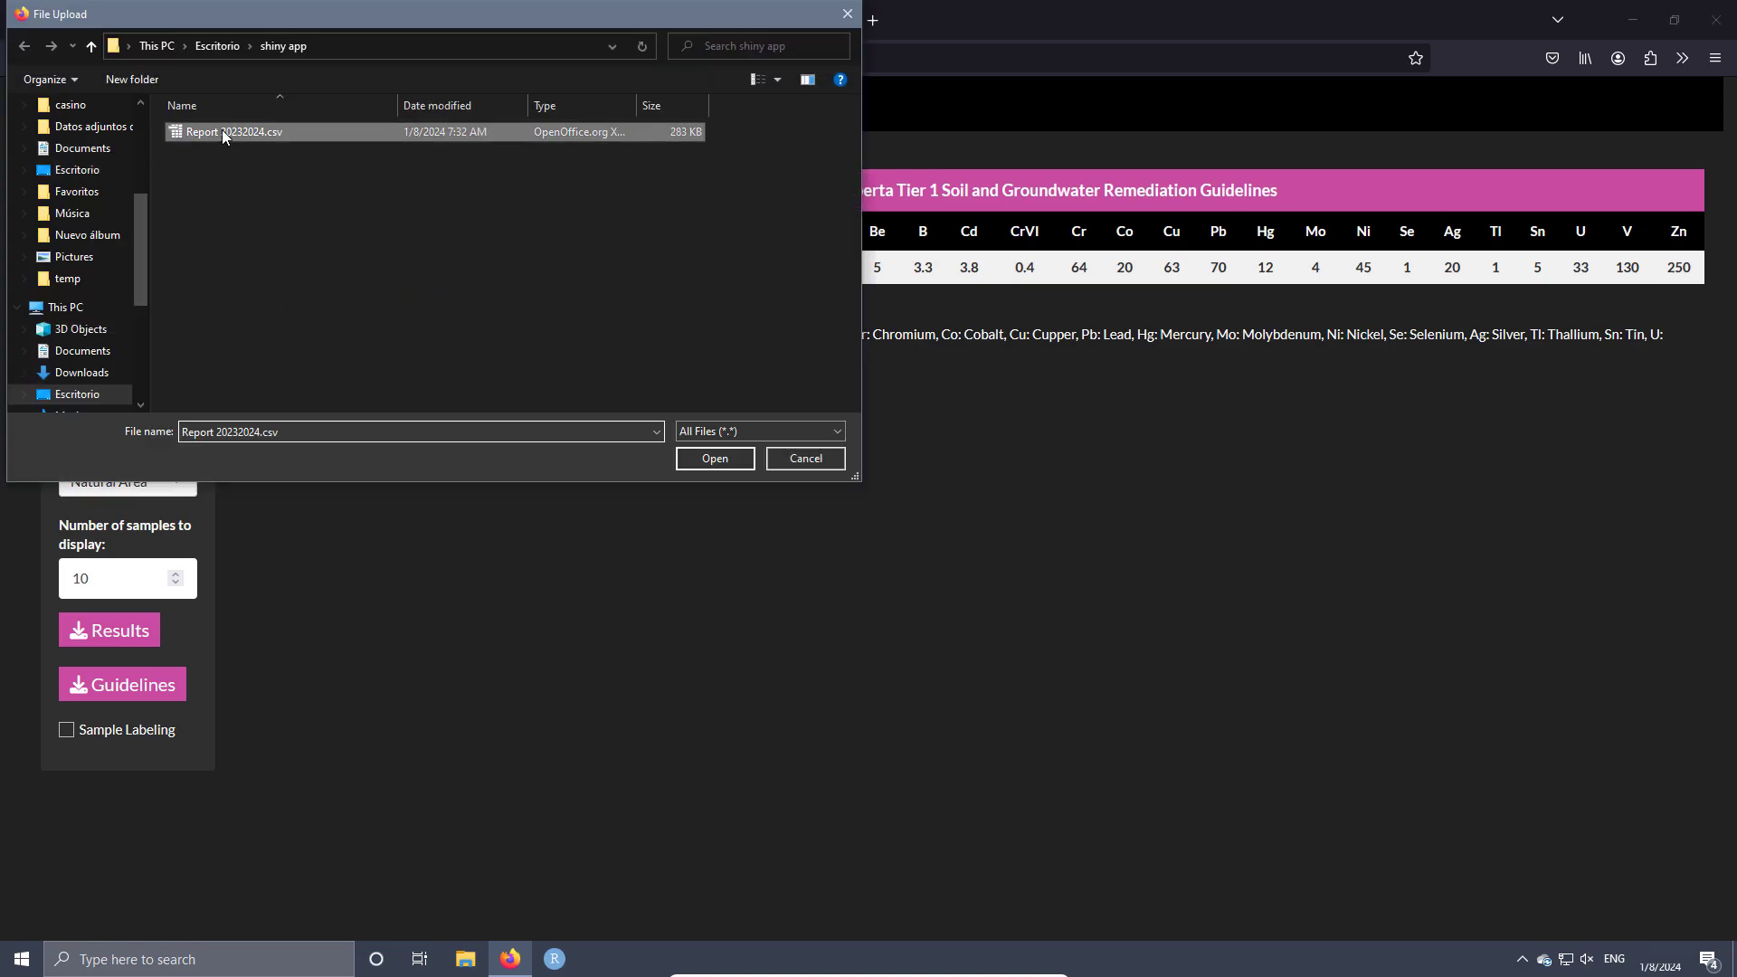
click(720, 460)
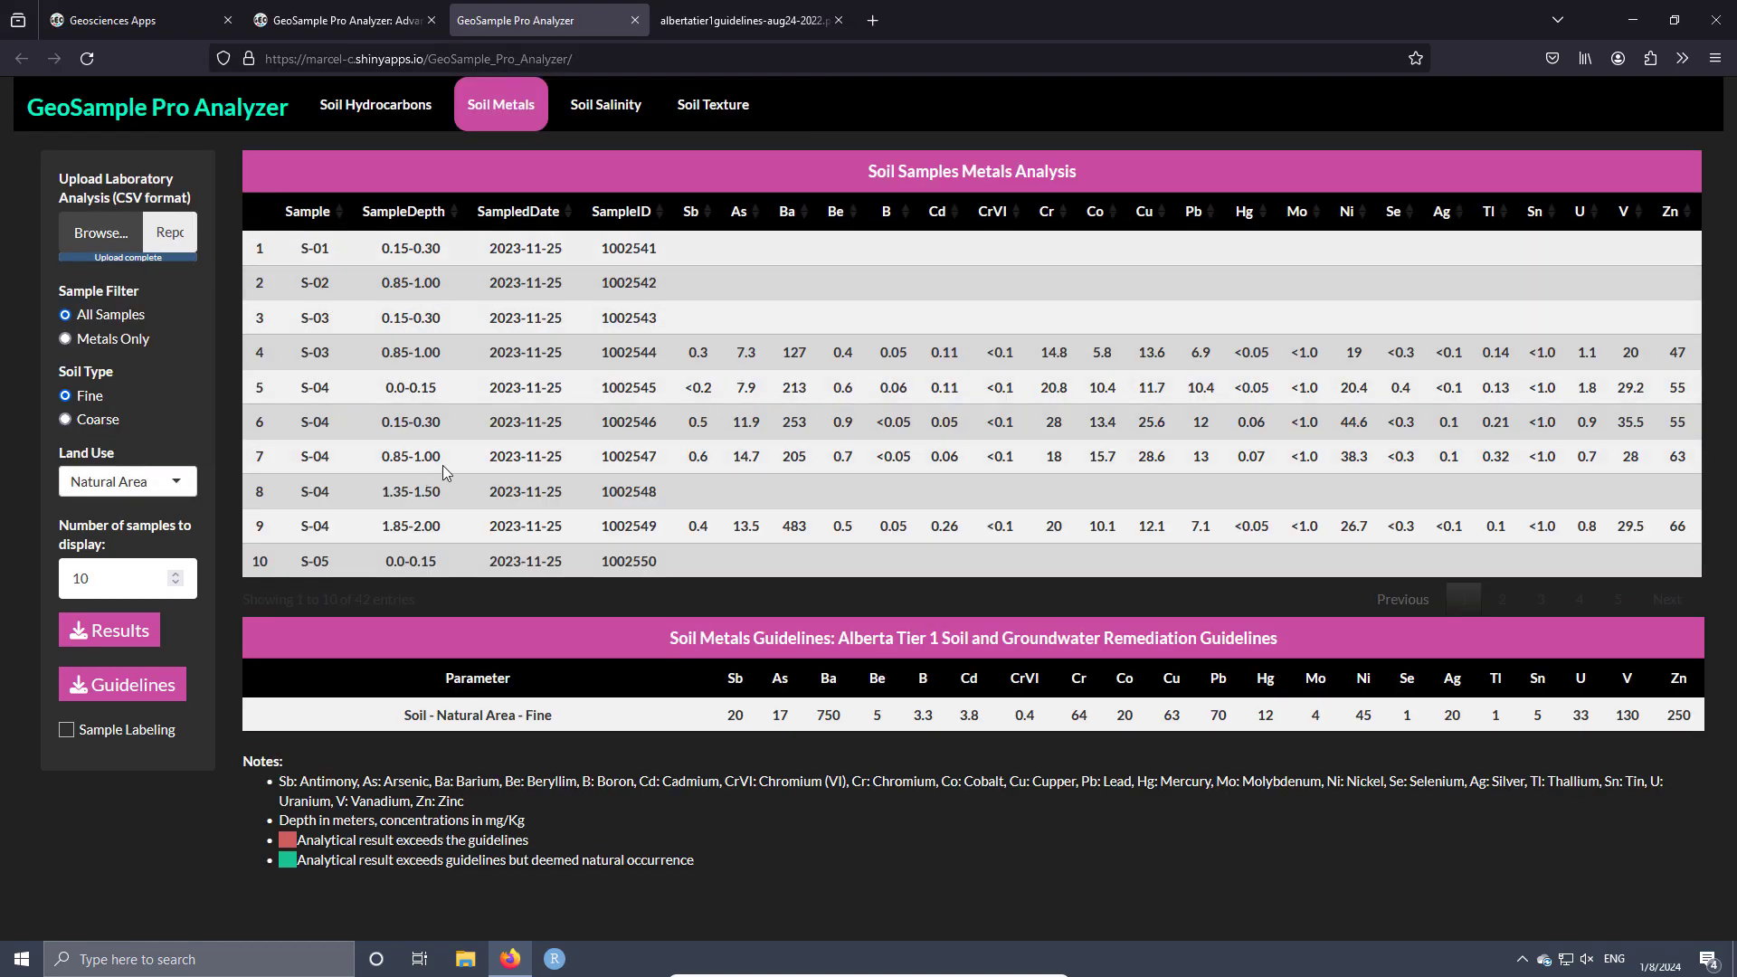
- Set the number of metals samples to display to 100 and look through the full table
key(ctrl+a)
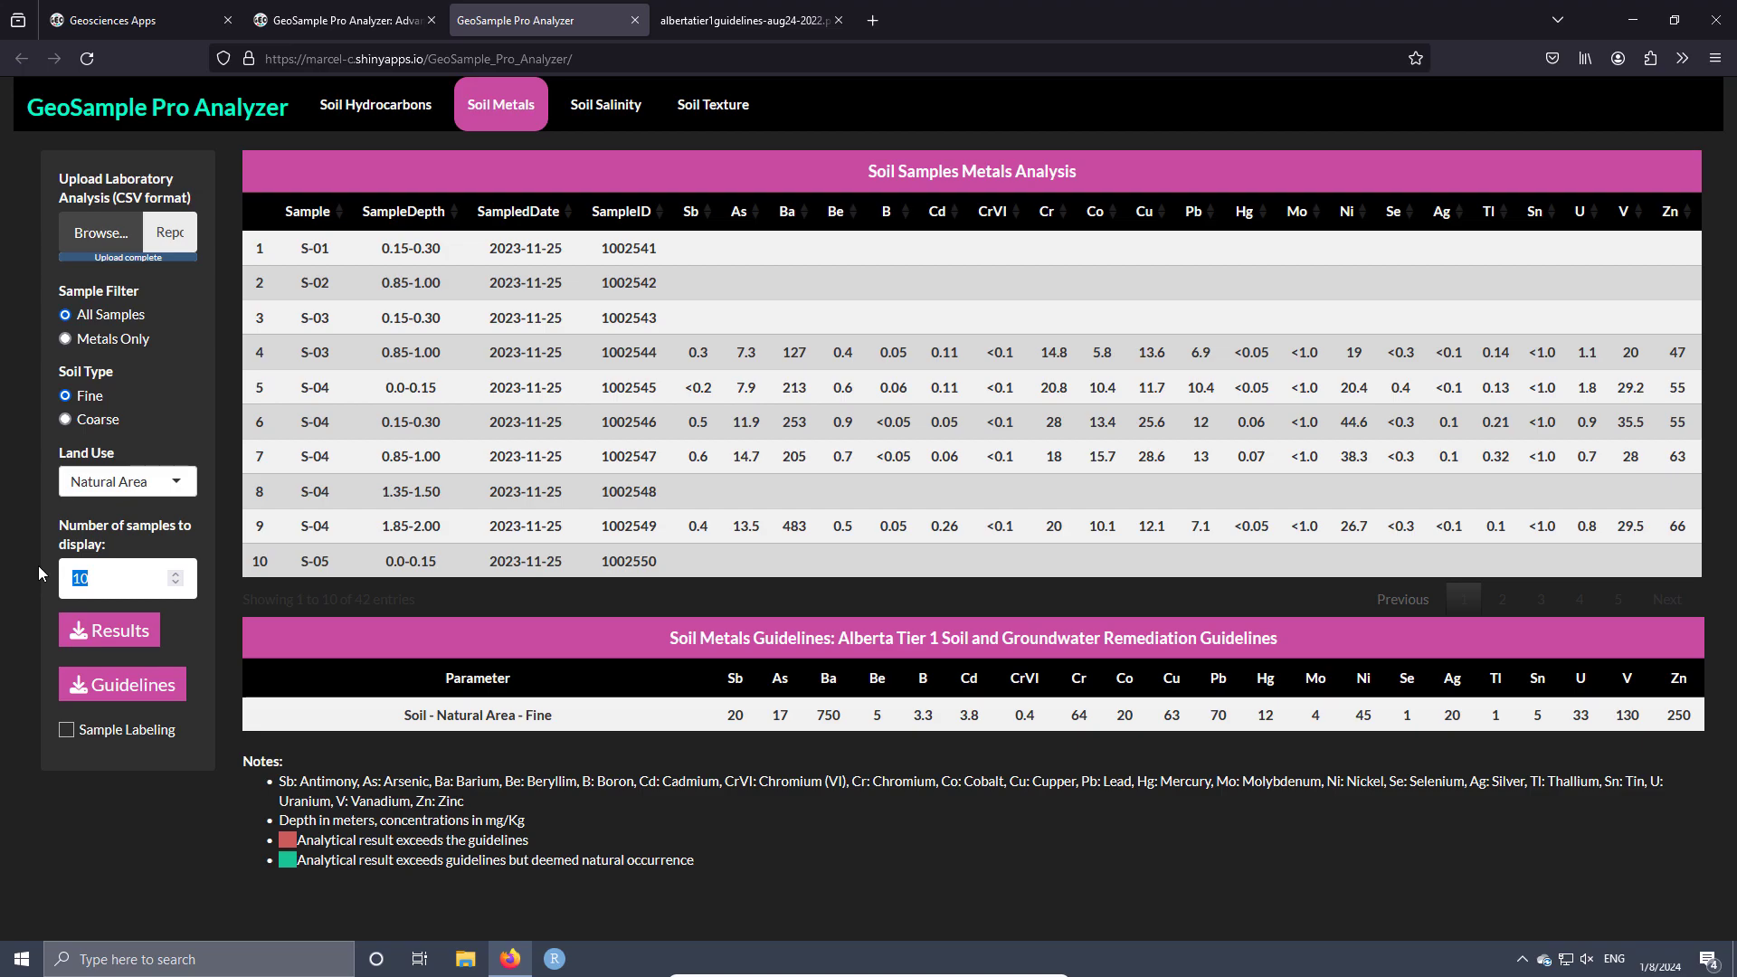
text(0)
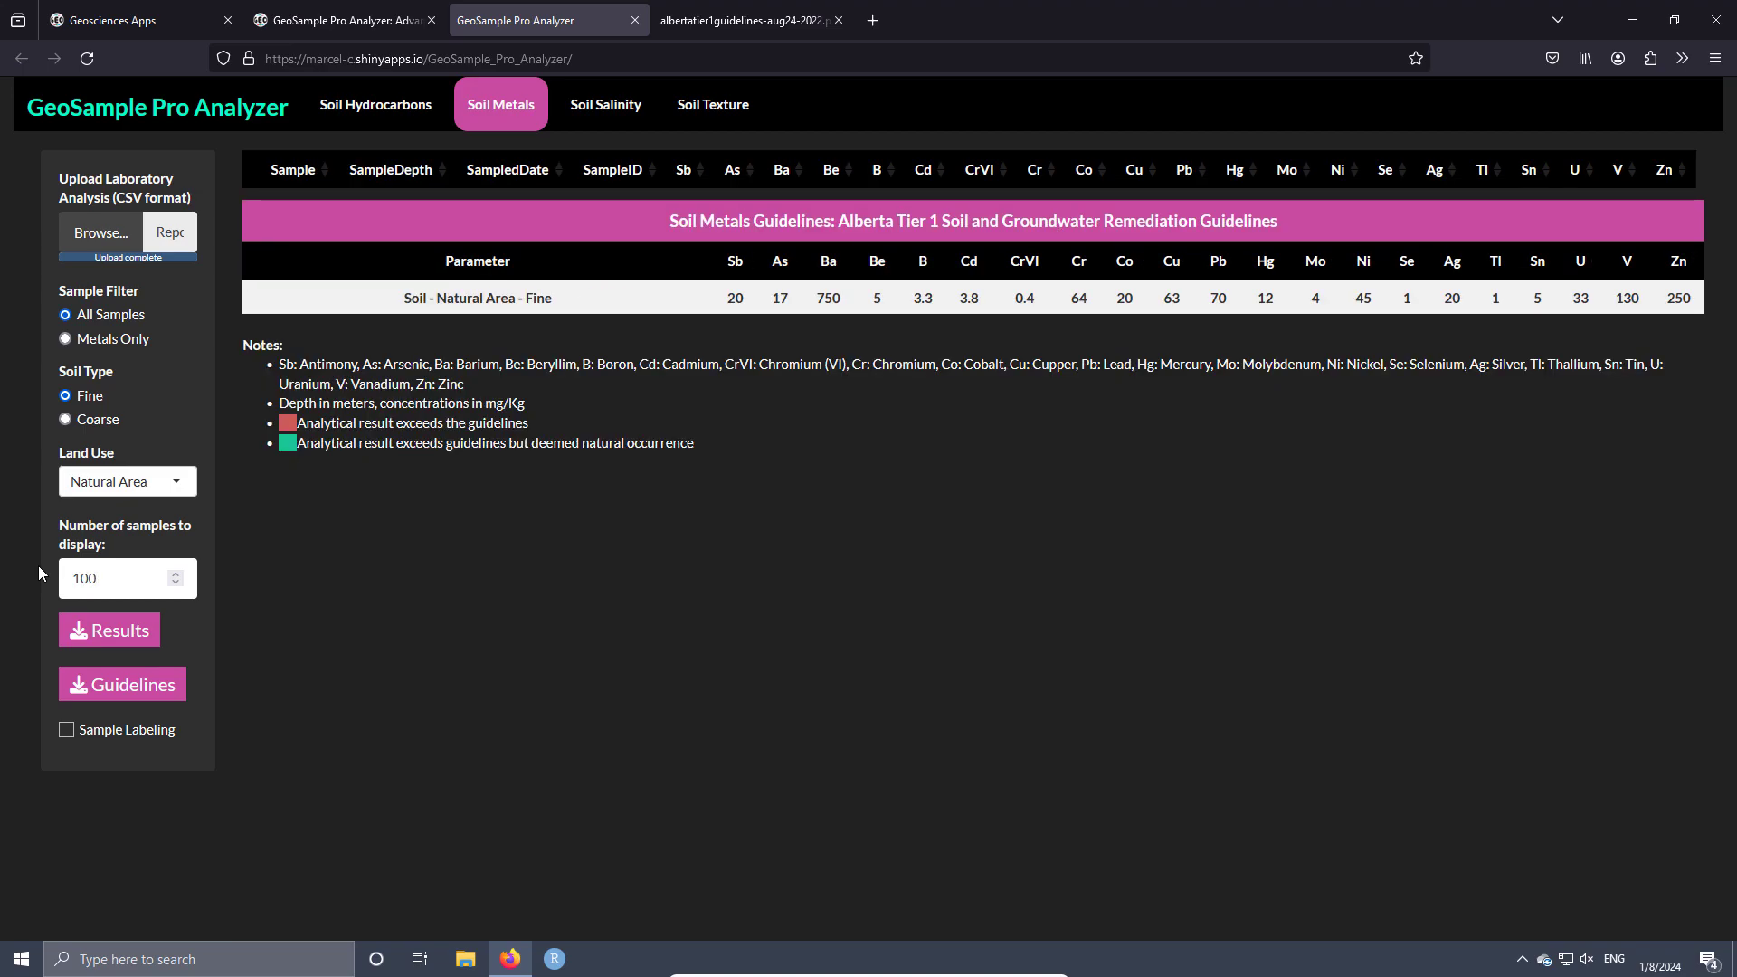
scroll(480, 402, down, 6)
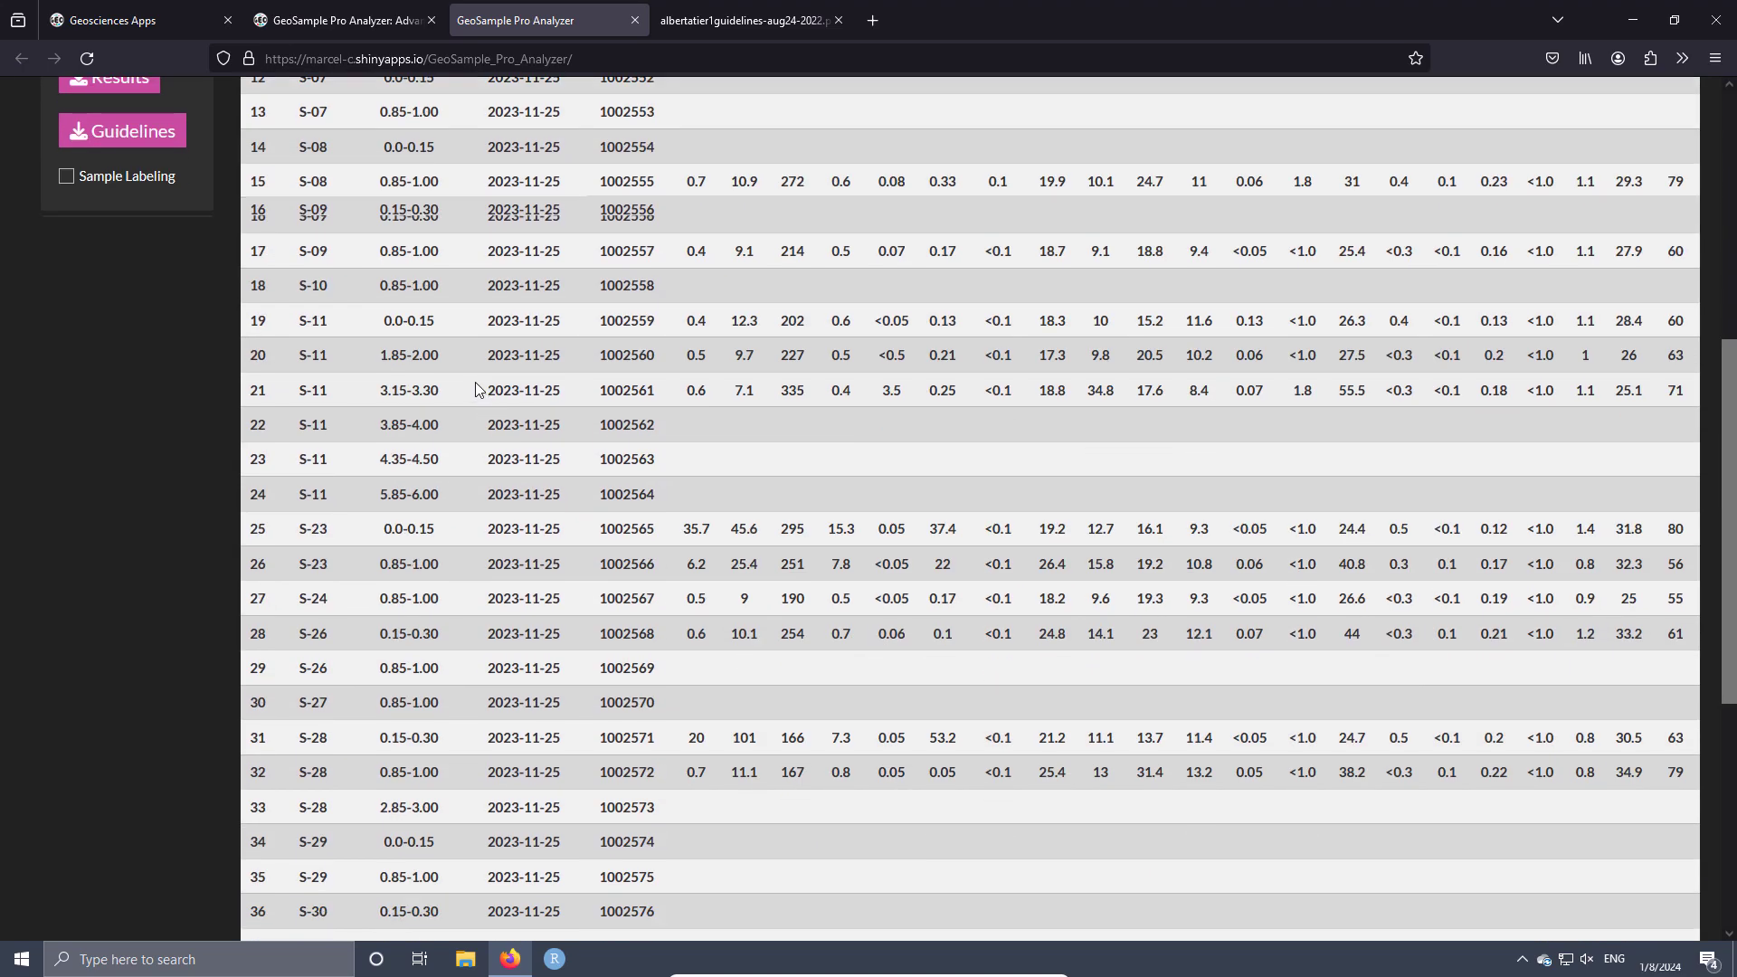
scroll(470, 542, down, 5)
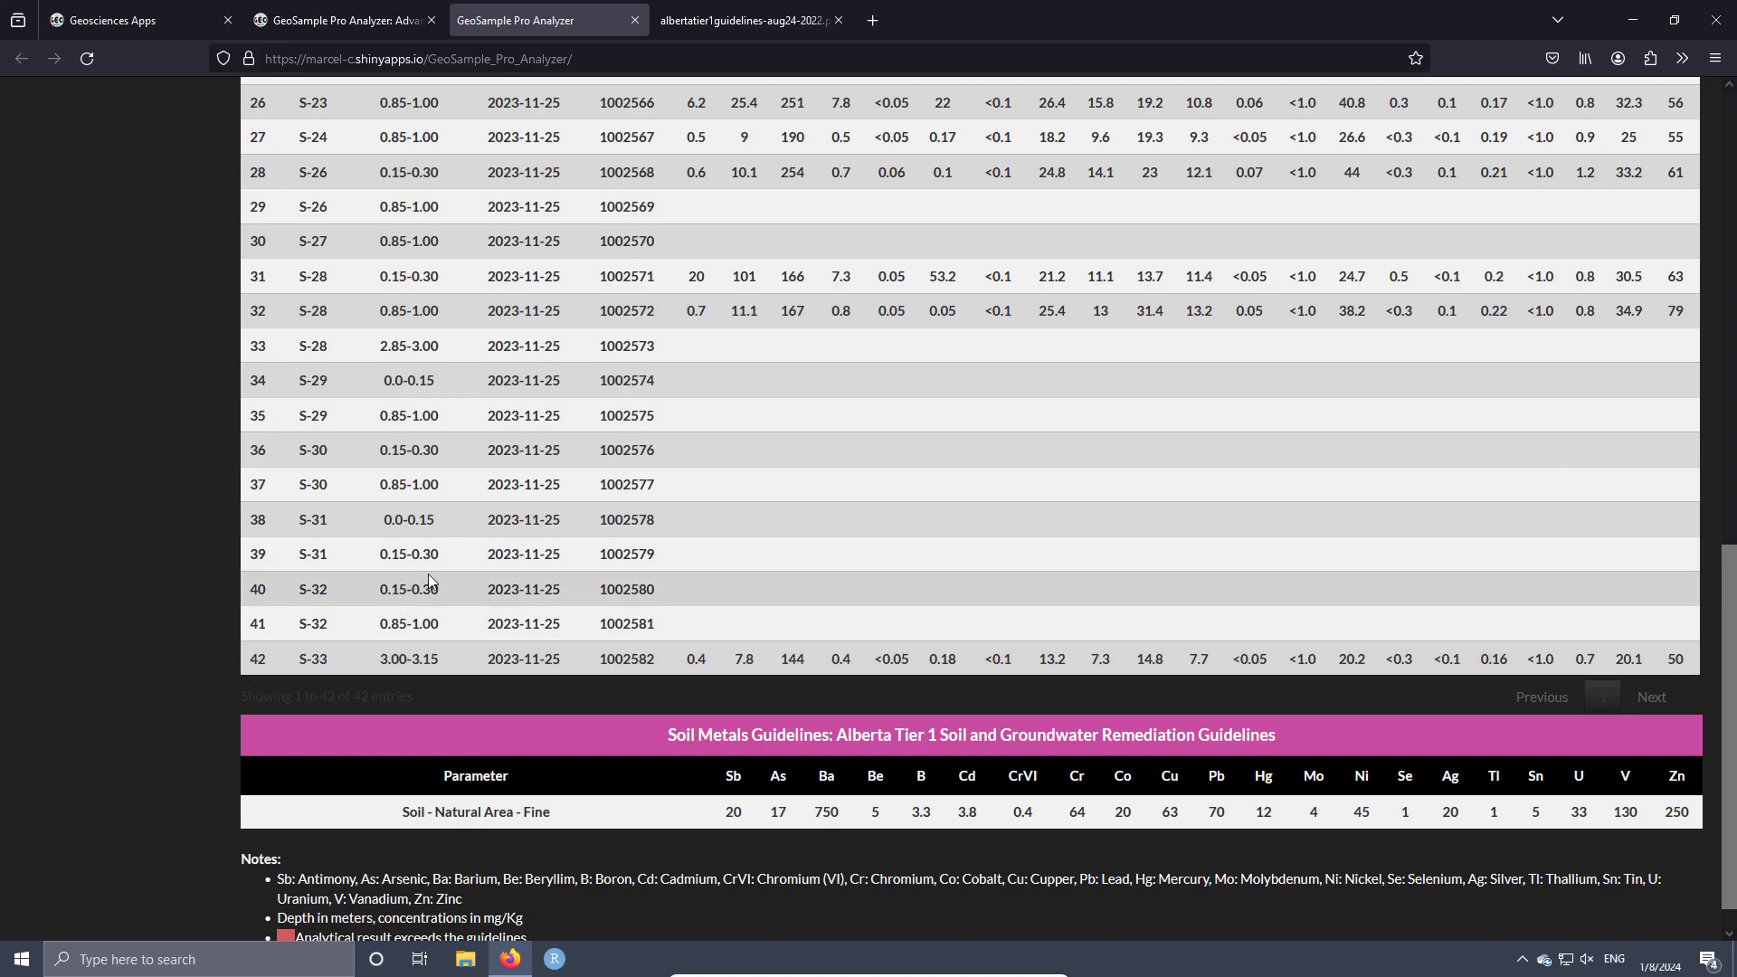
scroll(429, 579, up, 10)
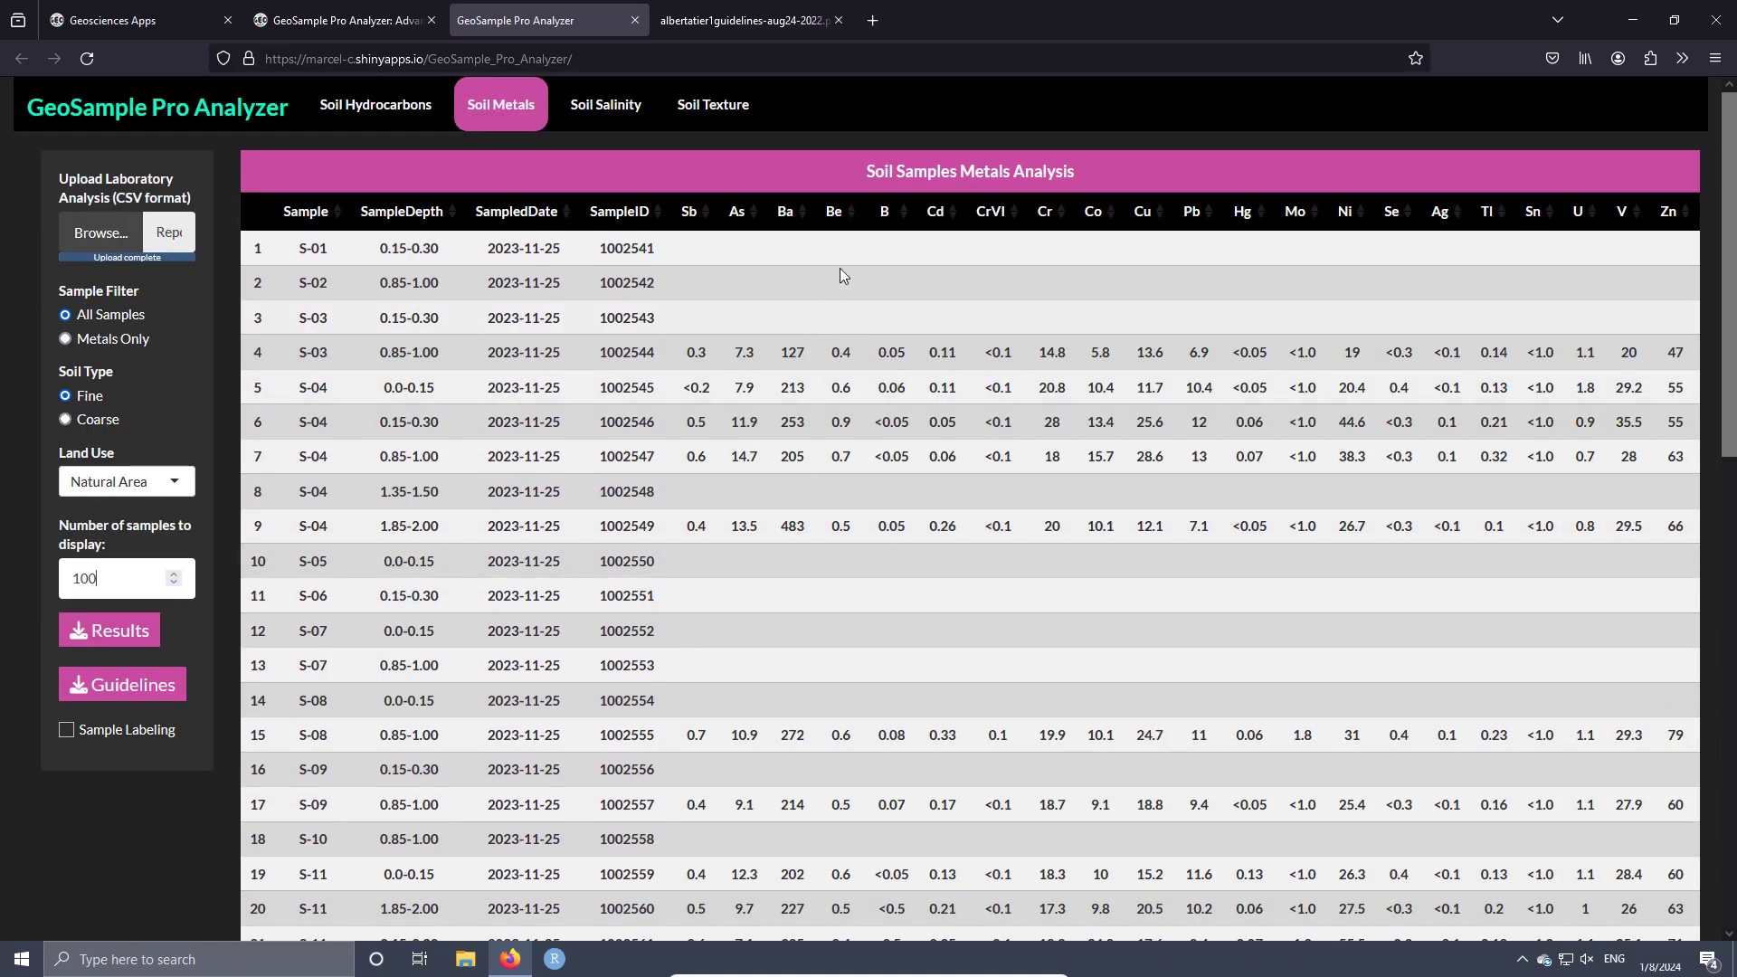
scroll(1104, 306, down, 10)
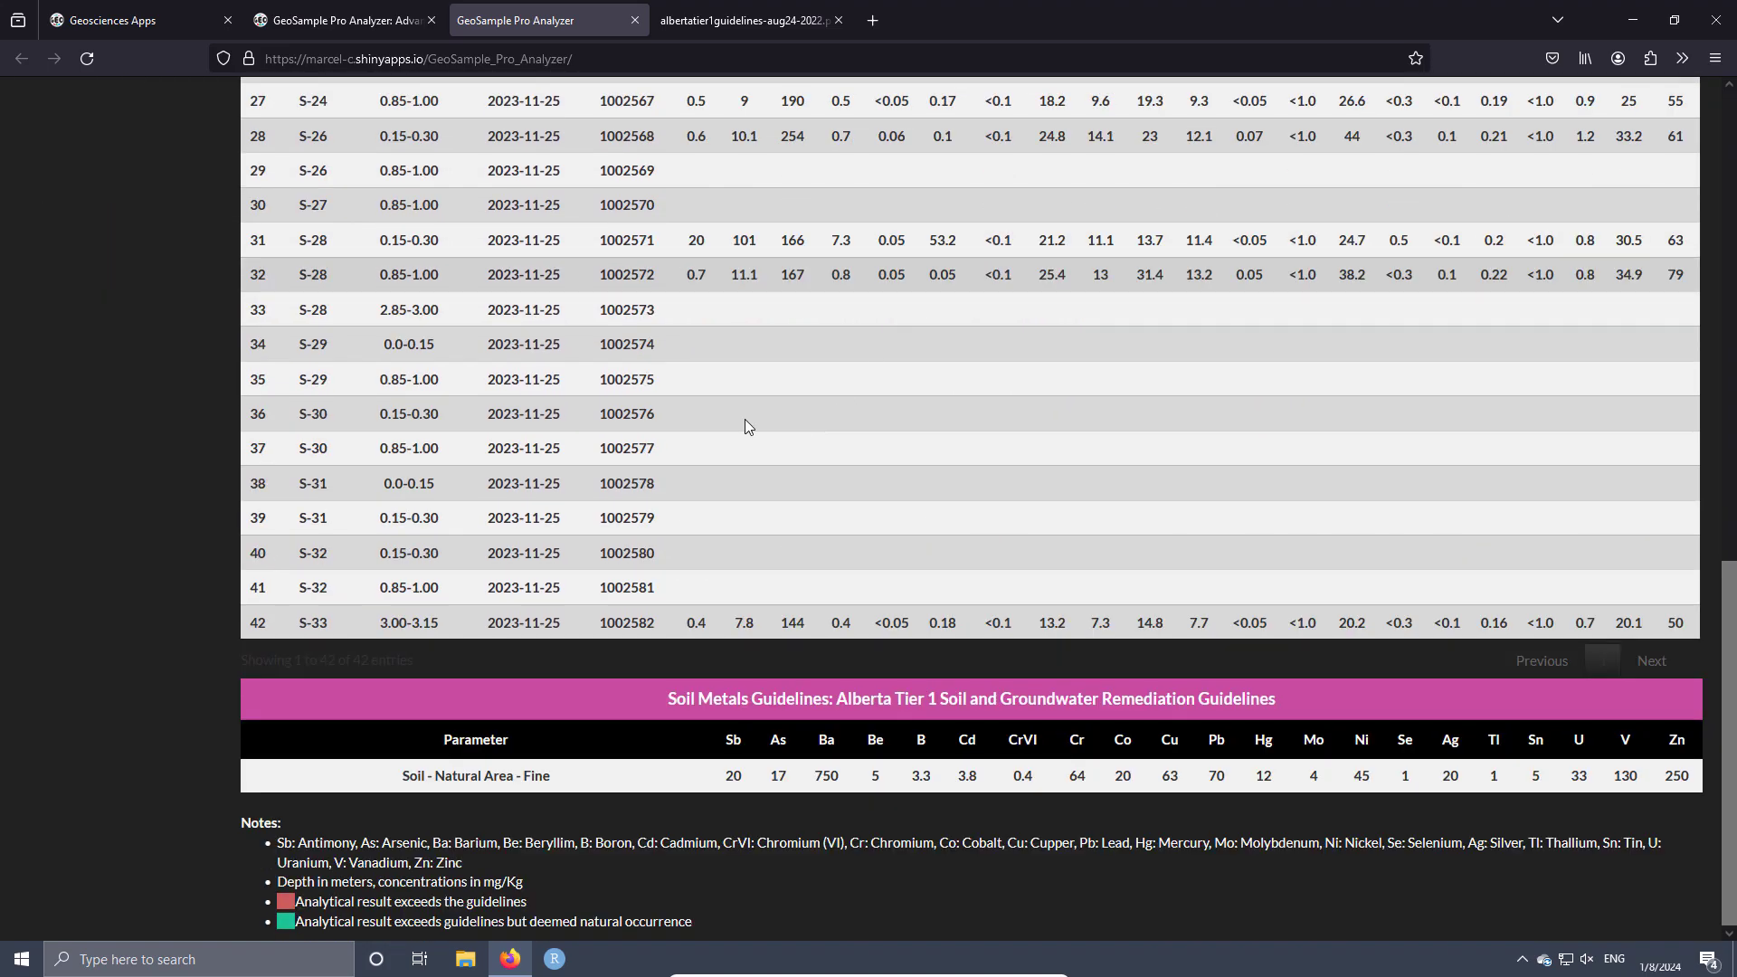
scroll(389, 385, up, 7)
scroll(389, 384, up, 4)
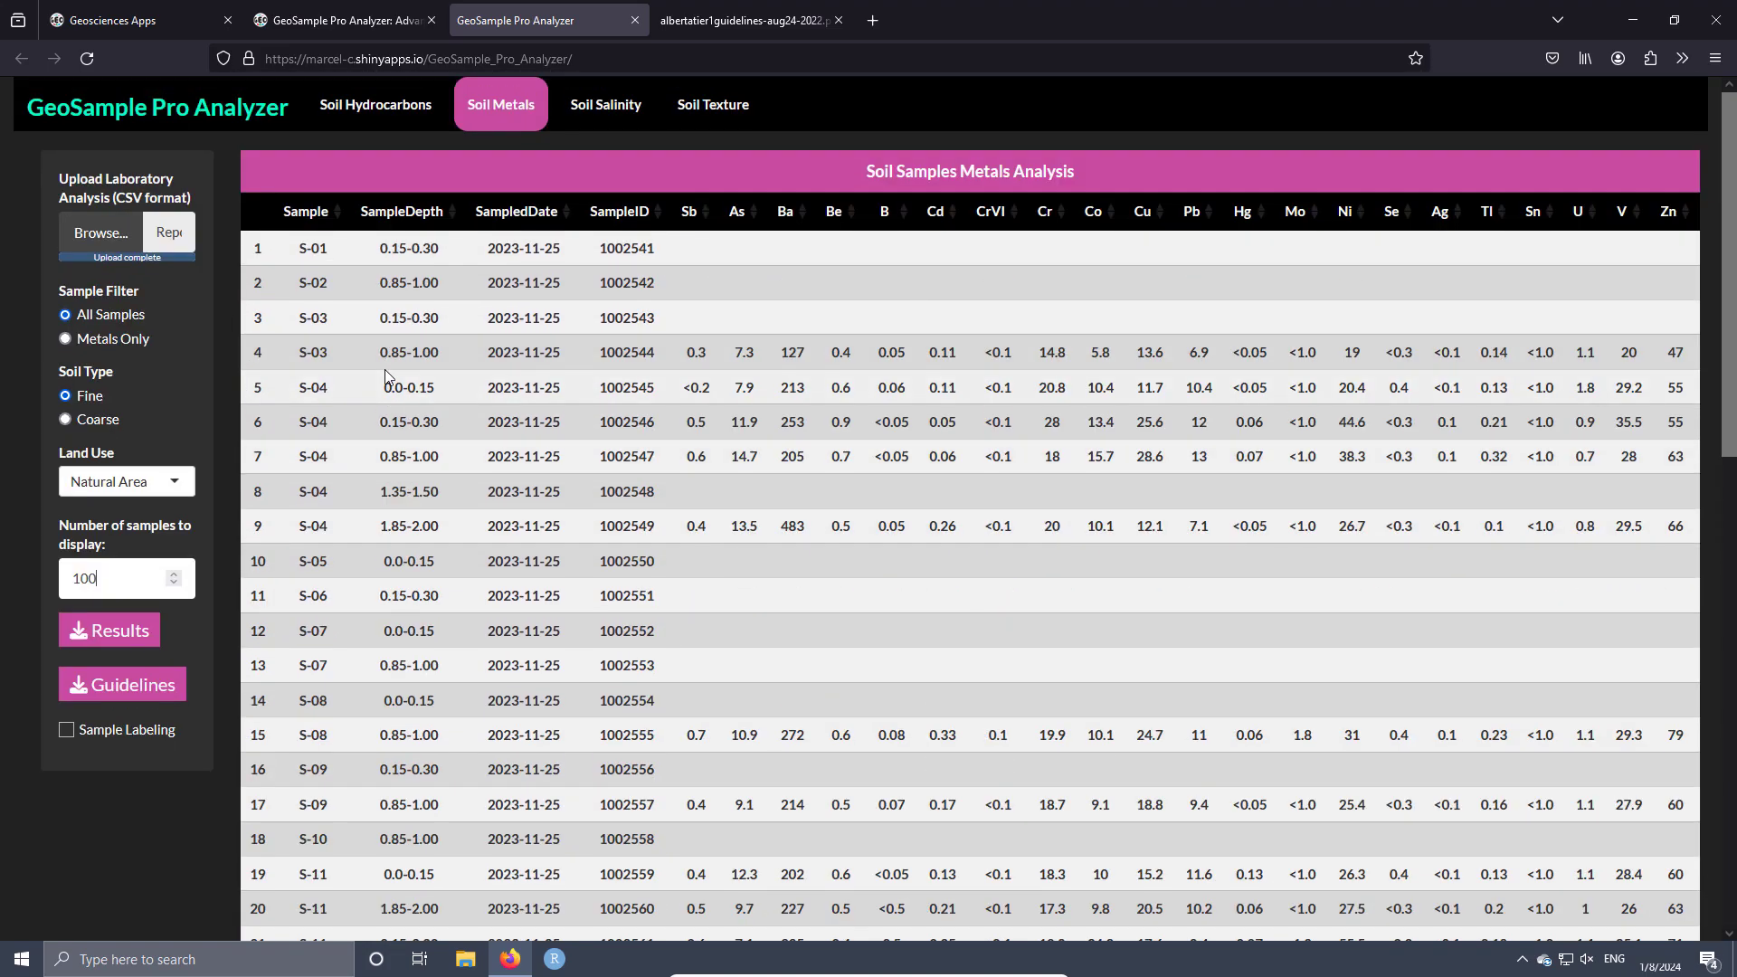
- Filter the samples to Metals Only and turn on the guidelines comparison to flag exceedances
click(93, 340)
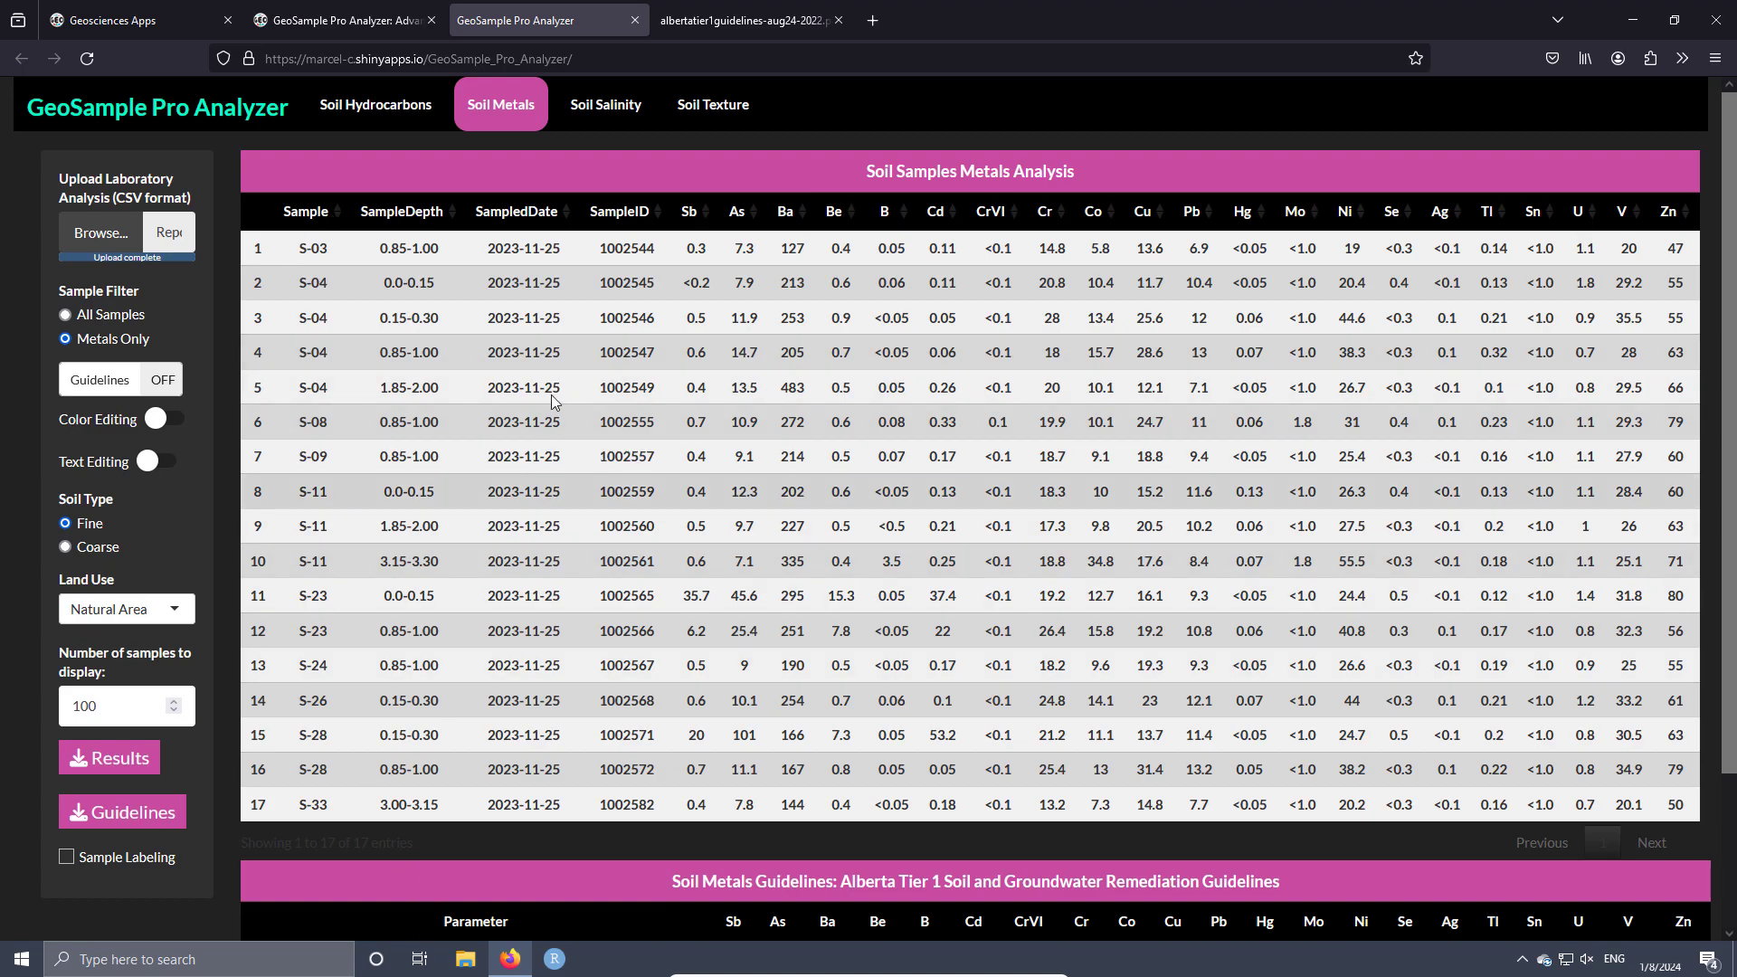
click(113, 383)
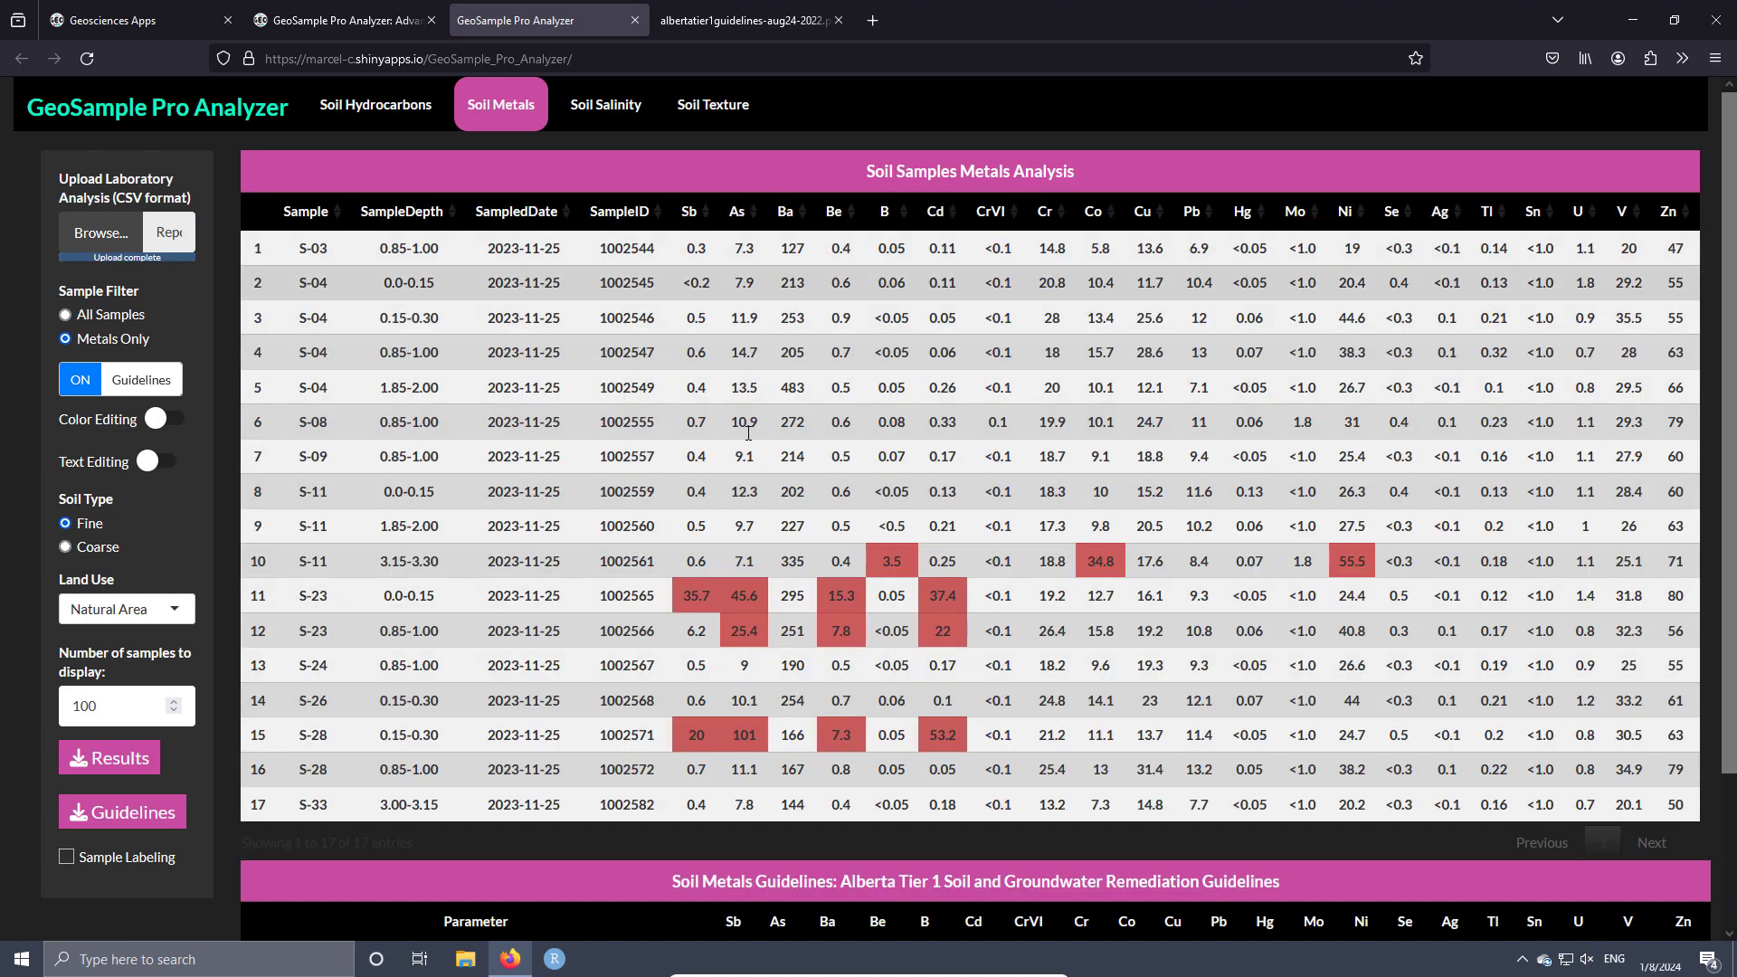
scroll(879, 589, down, 3)
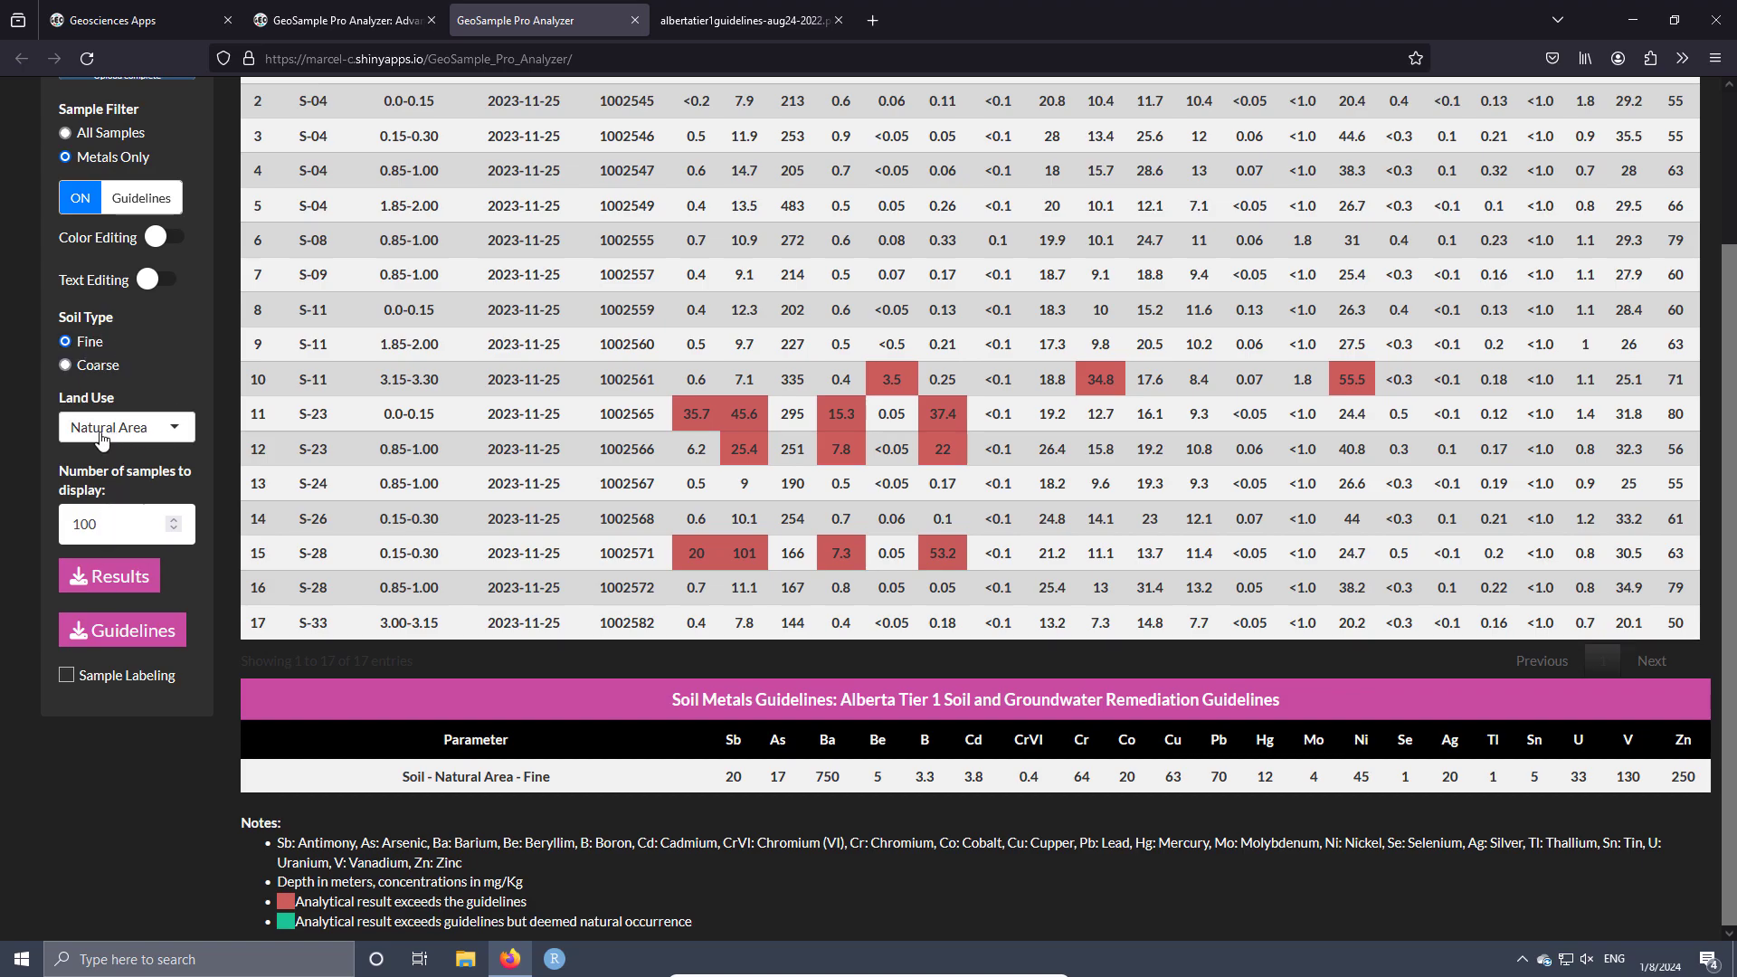
- Turn on sample labeling to add the SampleArea column to the metals table
scroll(553, 530, up, 2)
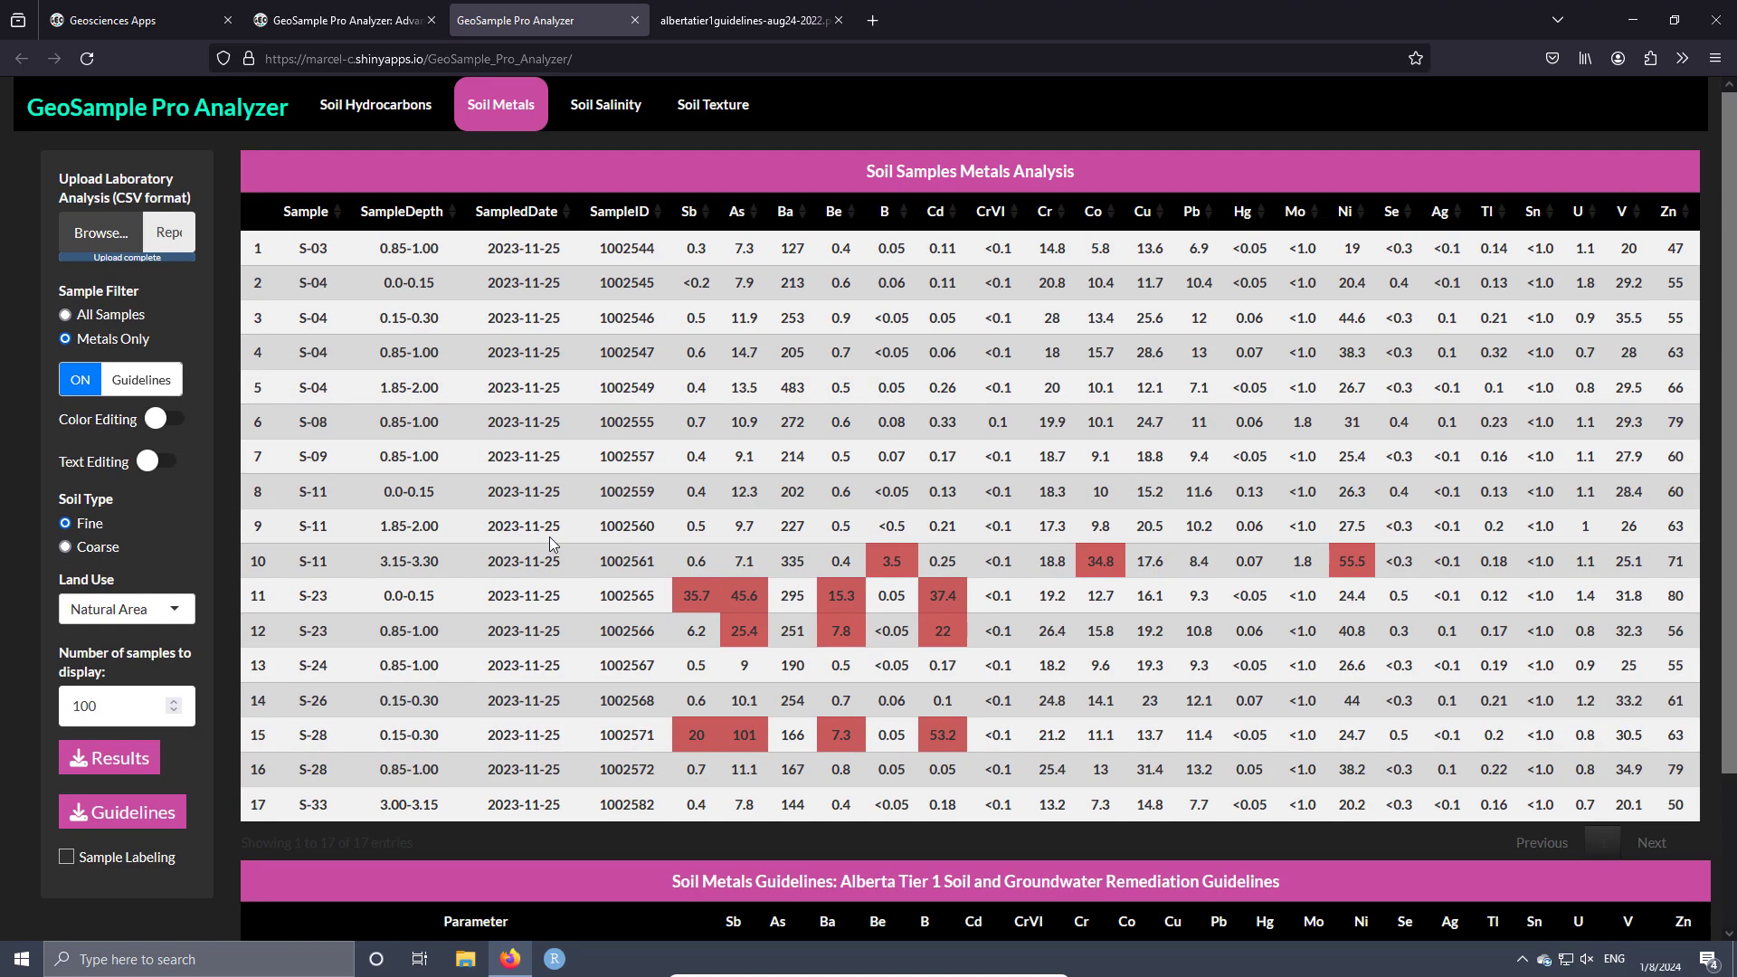
scroll(130, 744, down, 2)
click(67, 676)
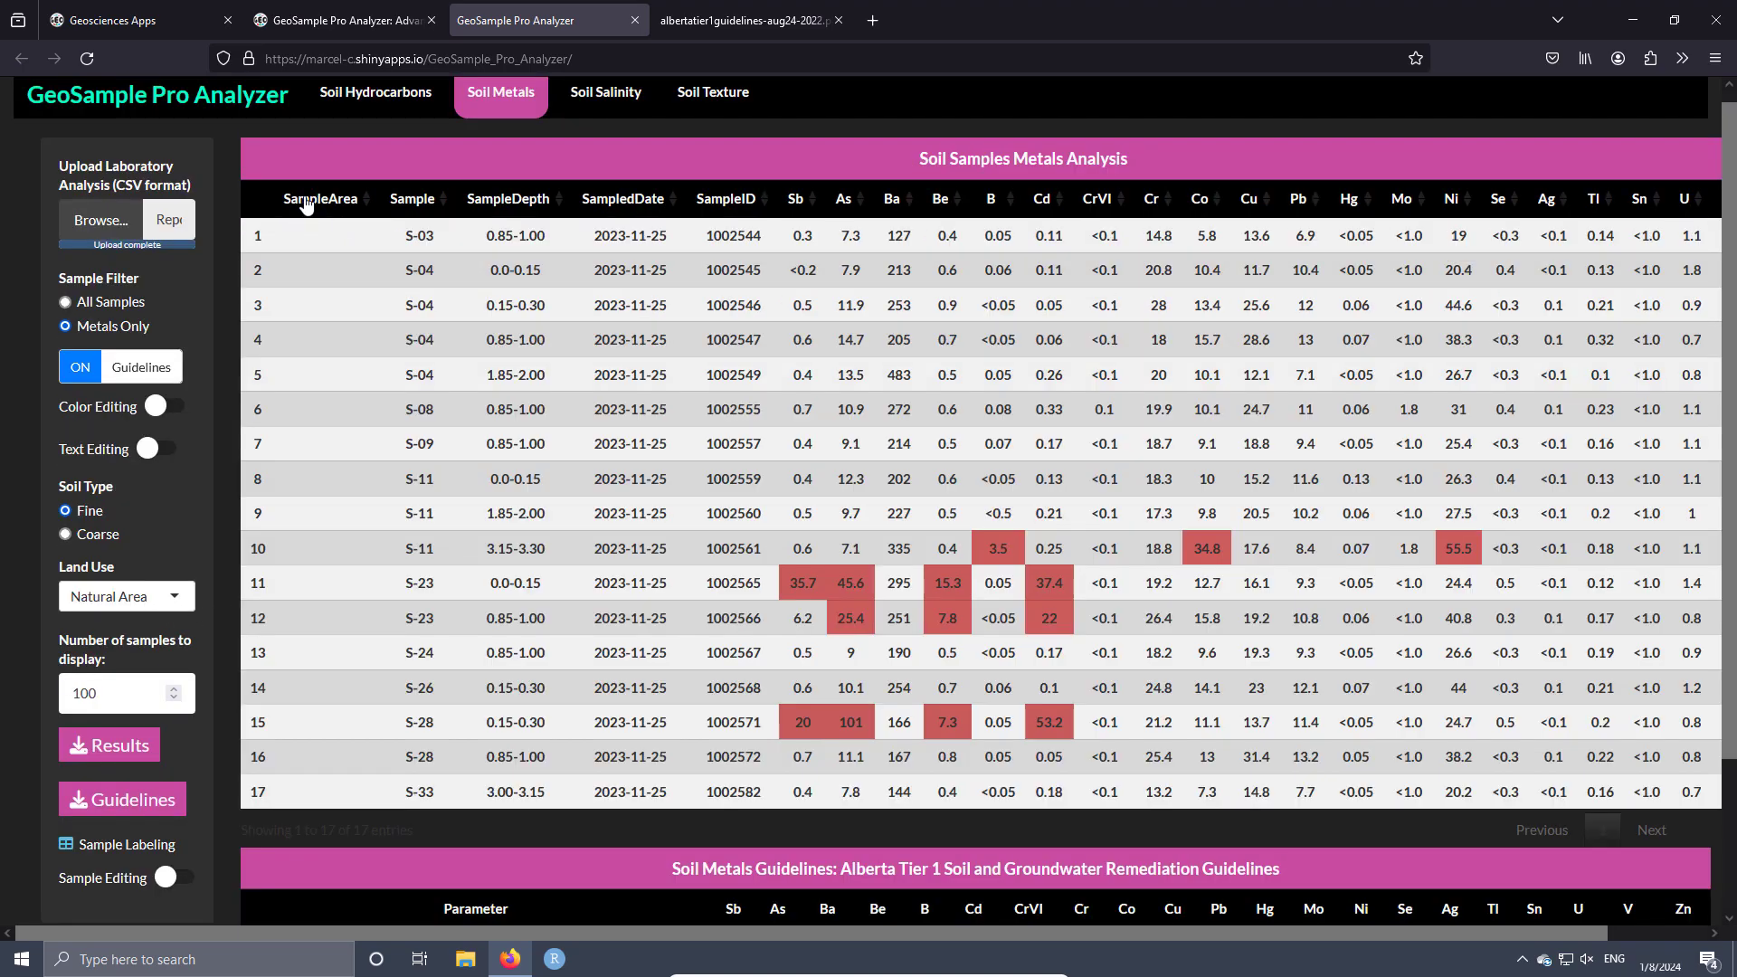
- Turn on sample editing for the metals table and reduce the page zoom to 90% to fit all metal columns
click(167, 879)
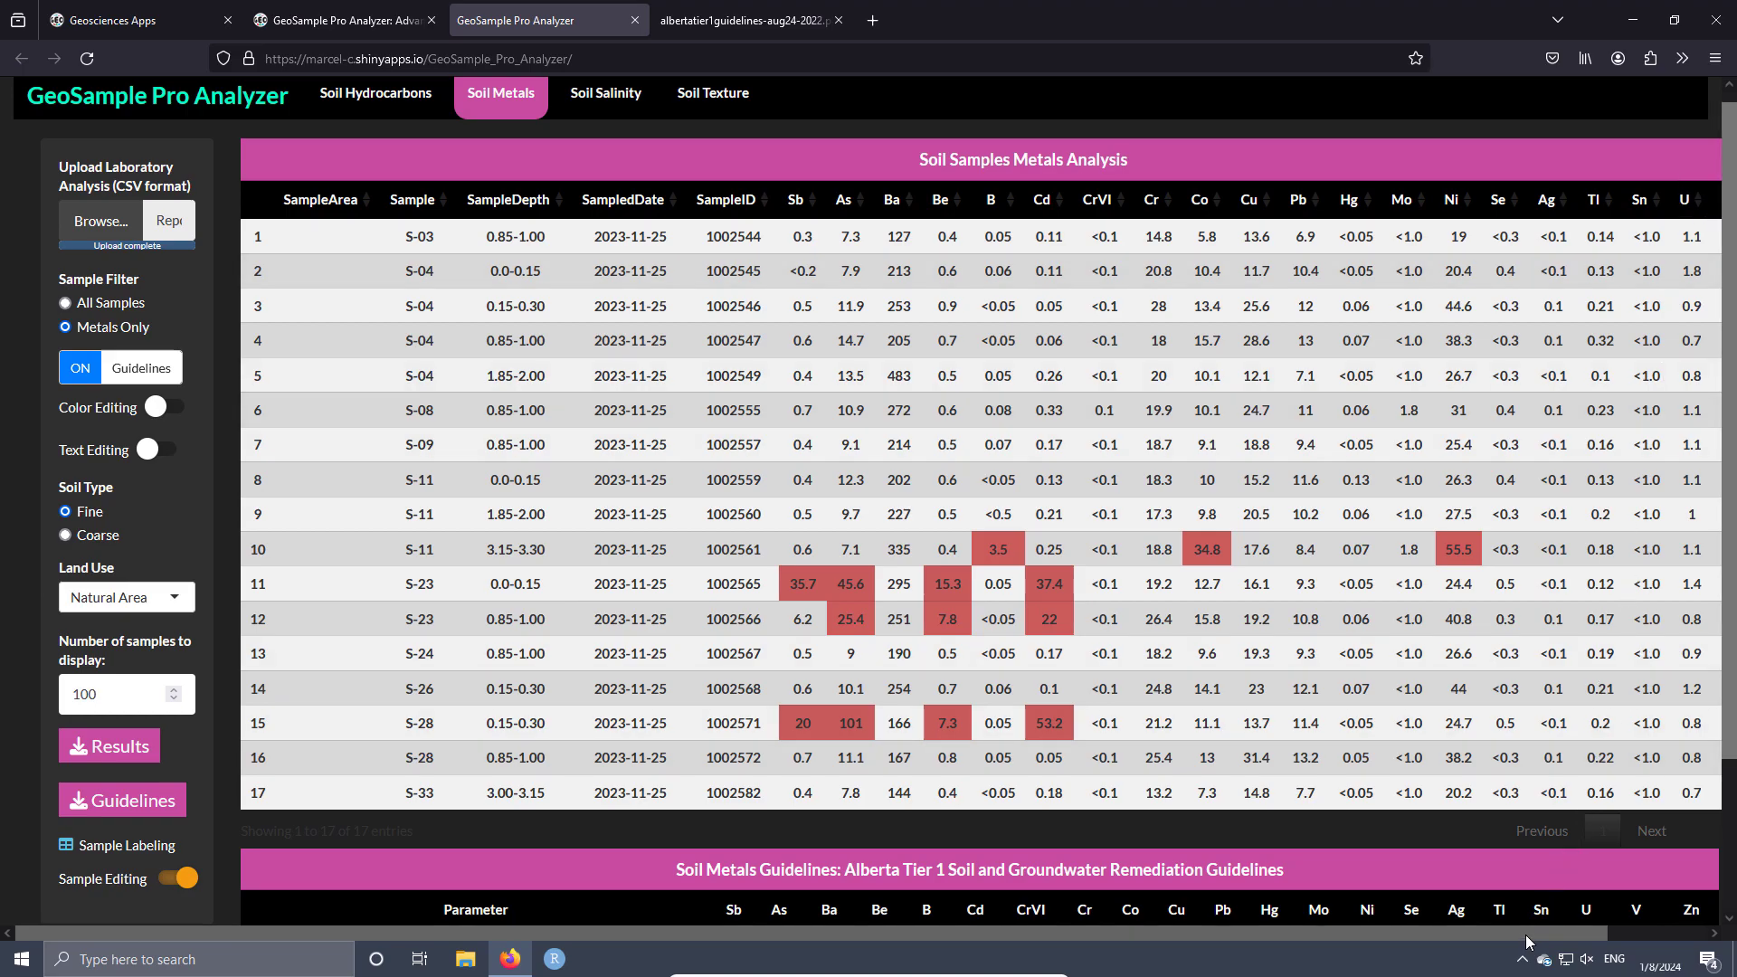
drag(1525, 936, 1722, 939)
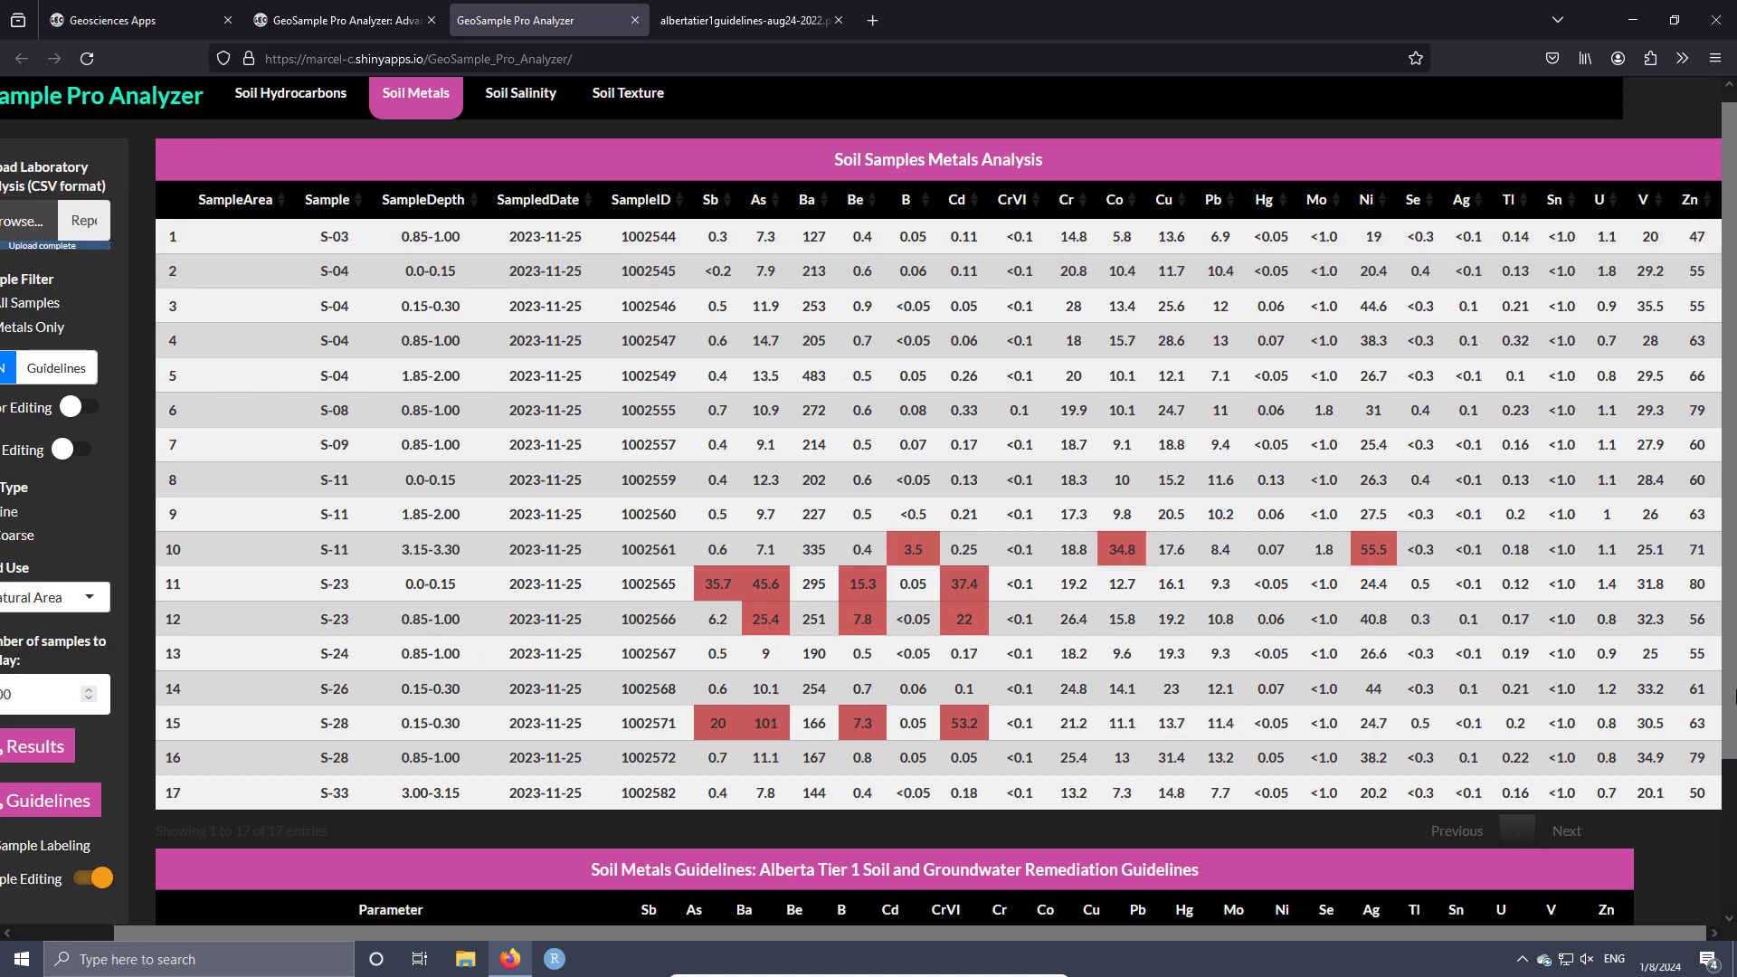
drag(1628, 936, 1543, 947)
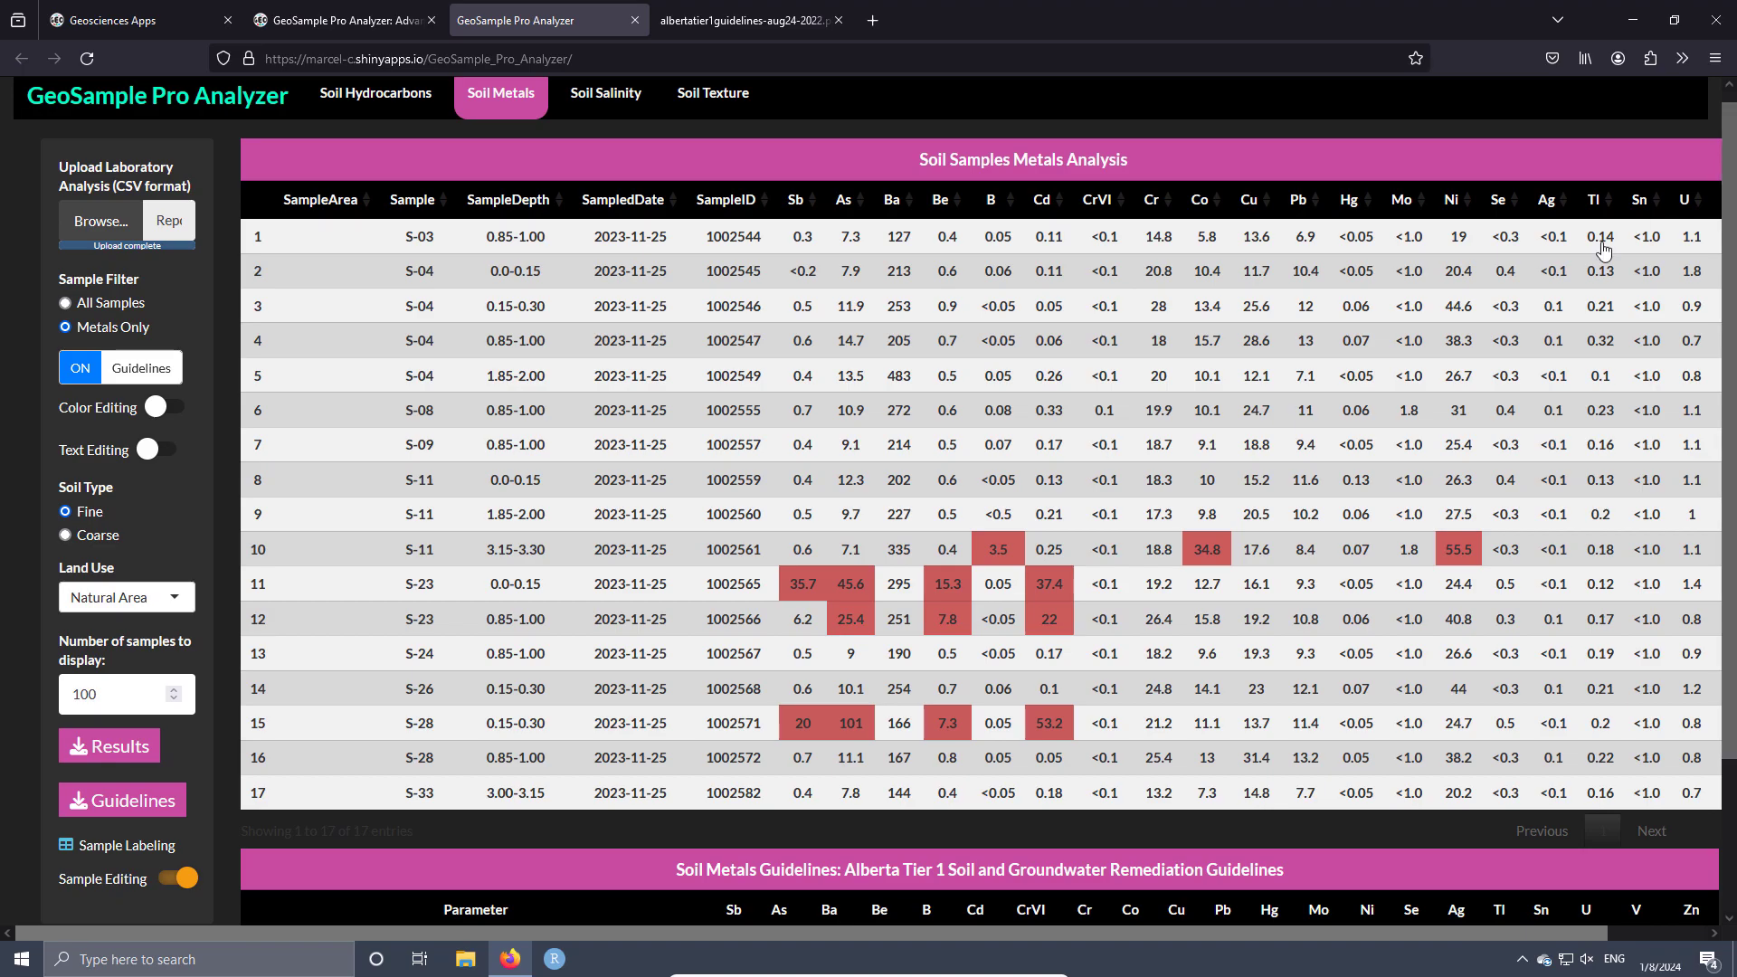
drag(1589, 932, 1685, 932)
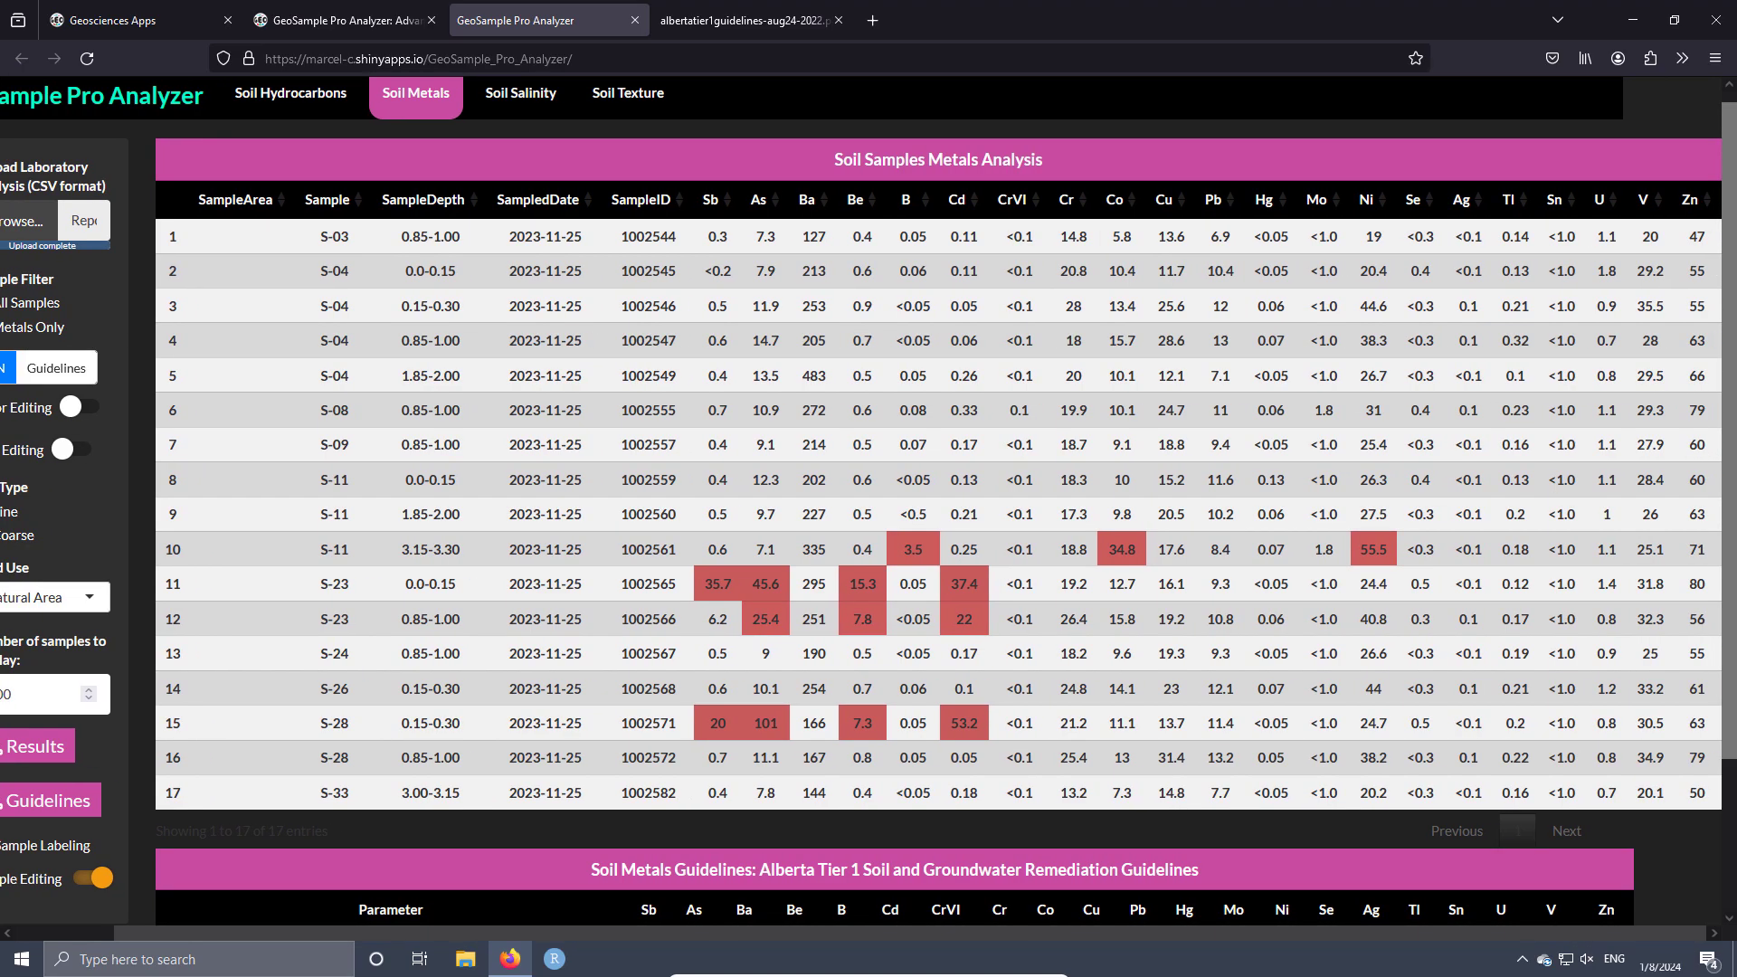
scroll(1726, 942, left, 2)
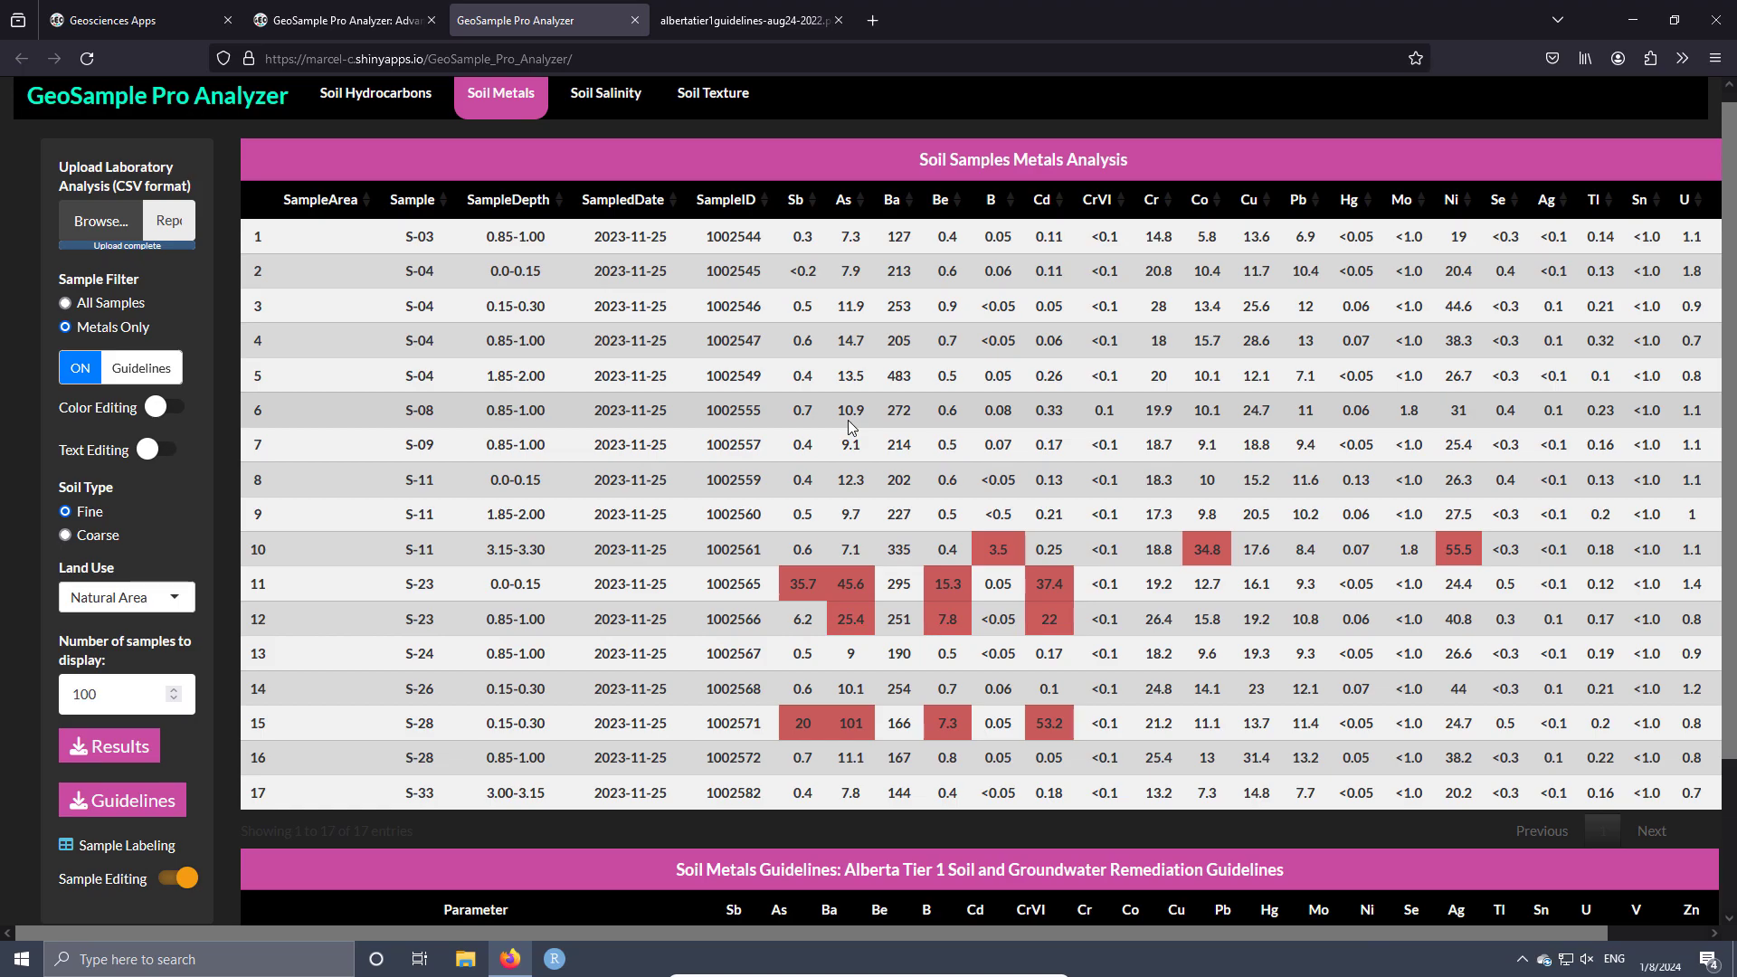
key(ctrl+minus)
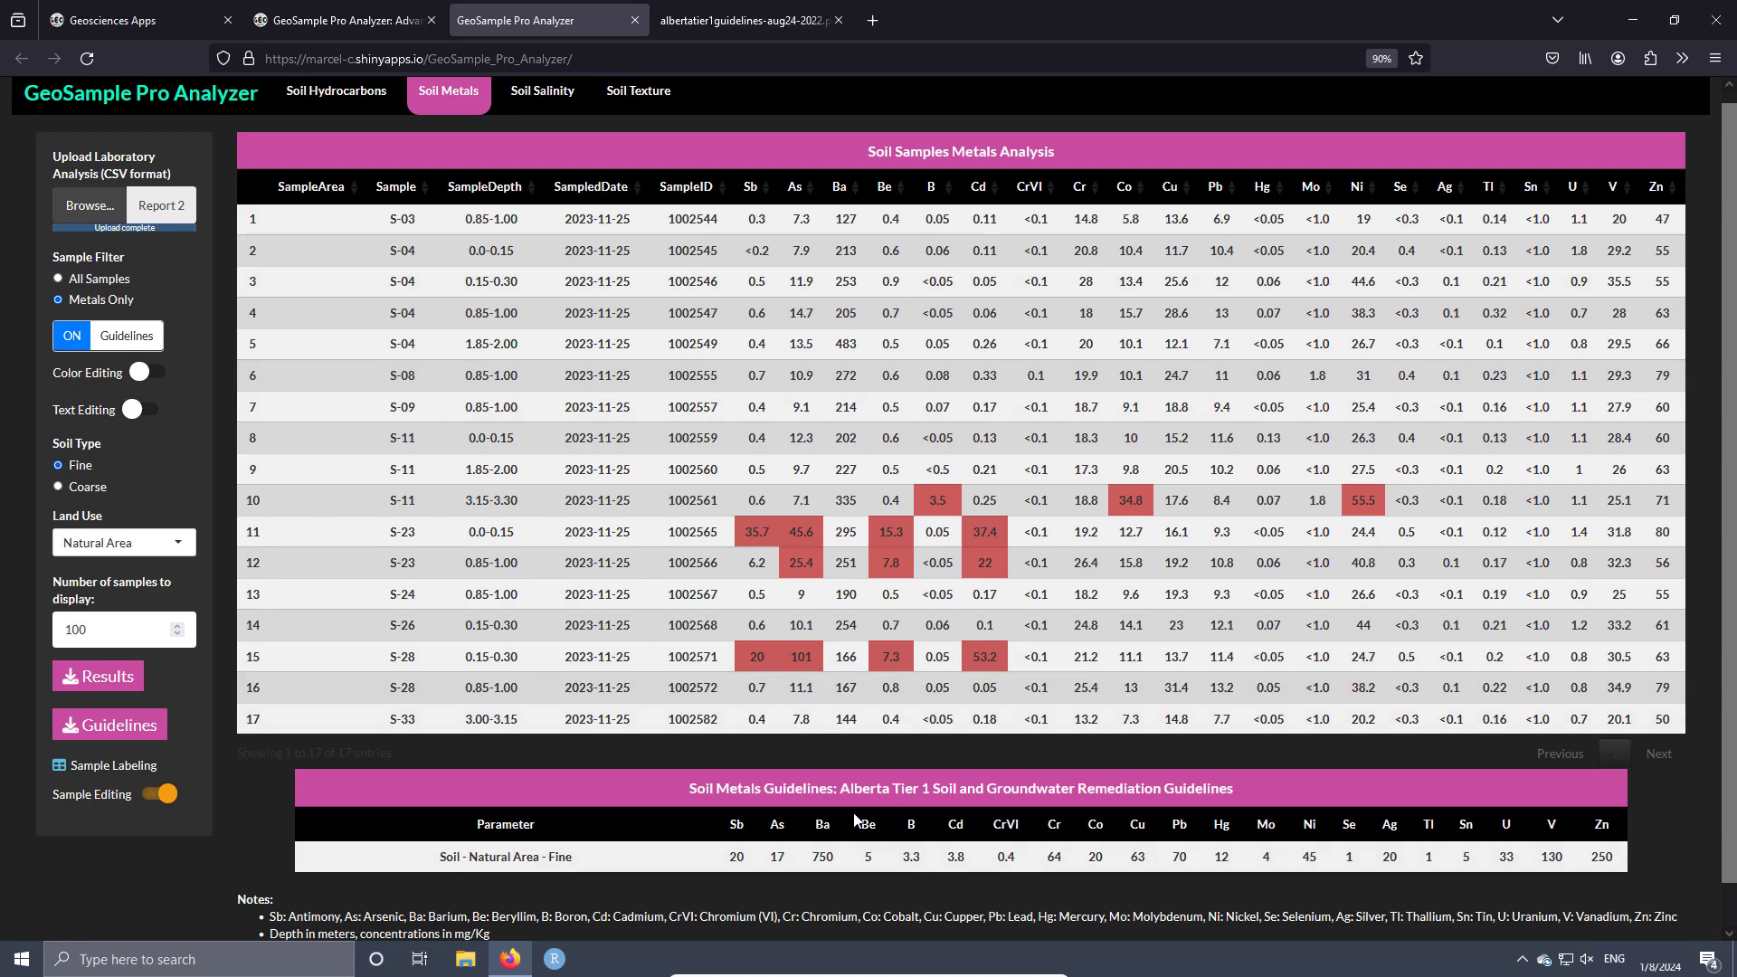
- Switch the metals guidelines' land use to Agricultural and back to Natural Area
click(124, 554)
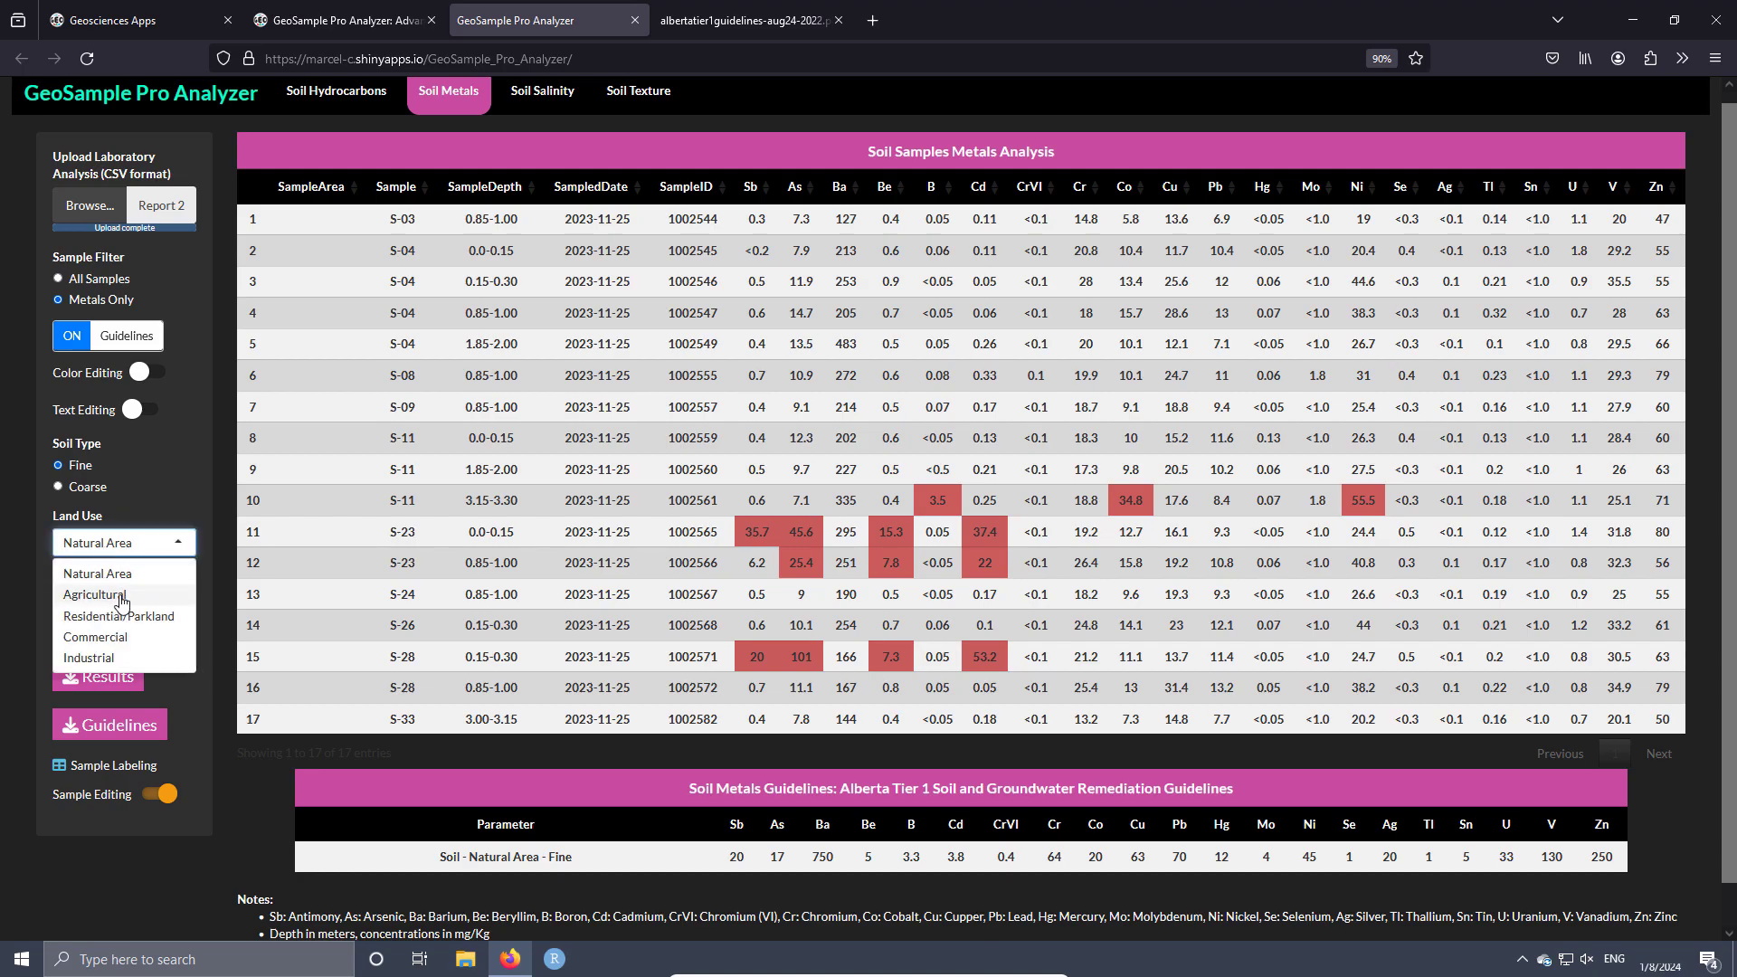
click(122, 589)
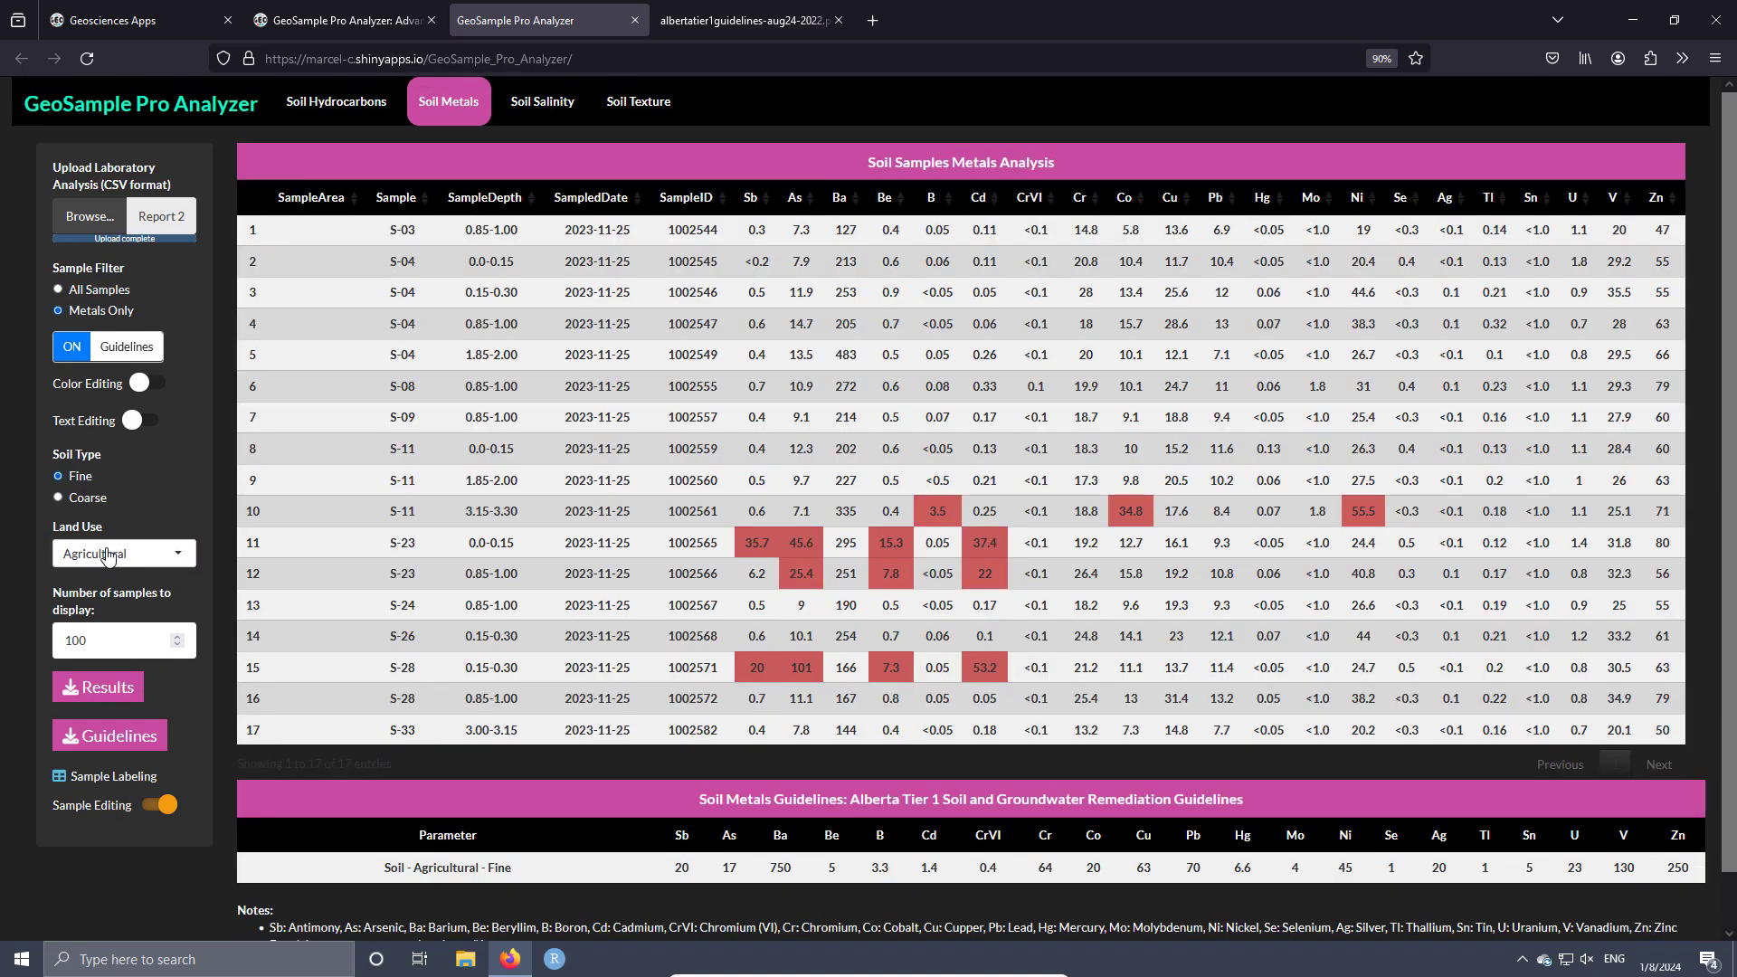
click(110, 553)
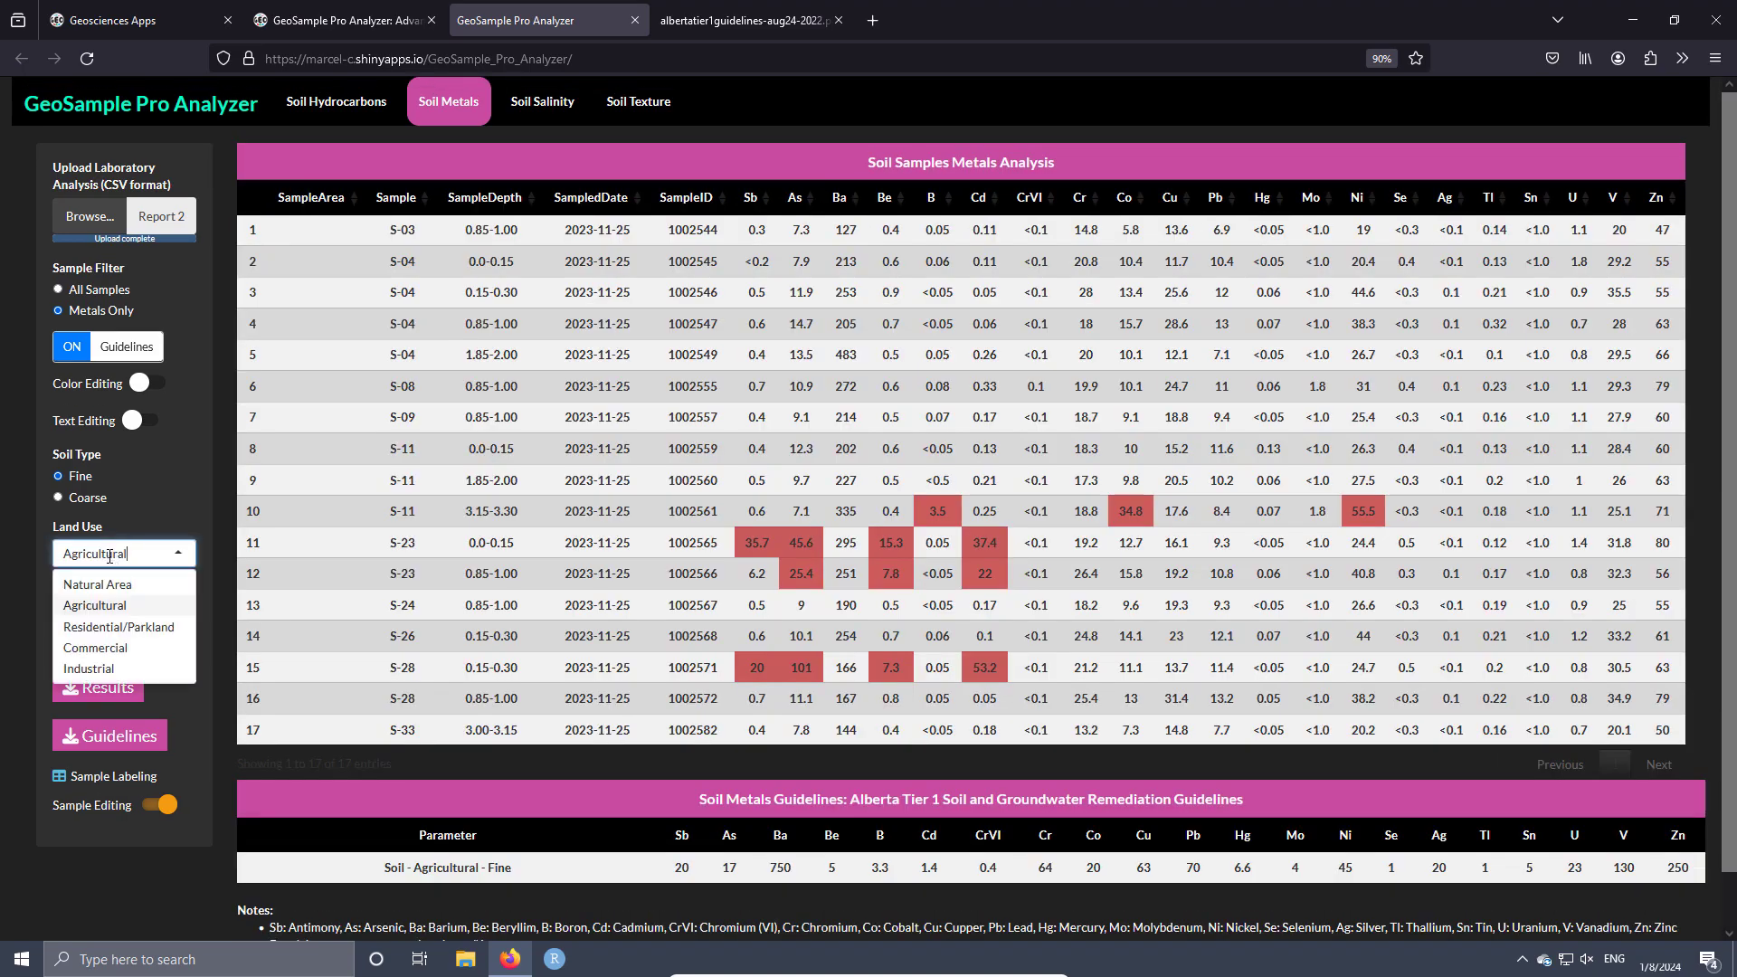
click(100, 584)
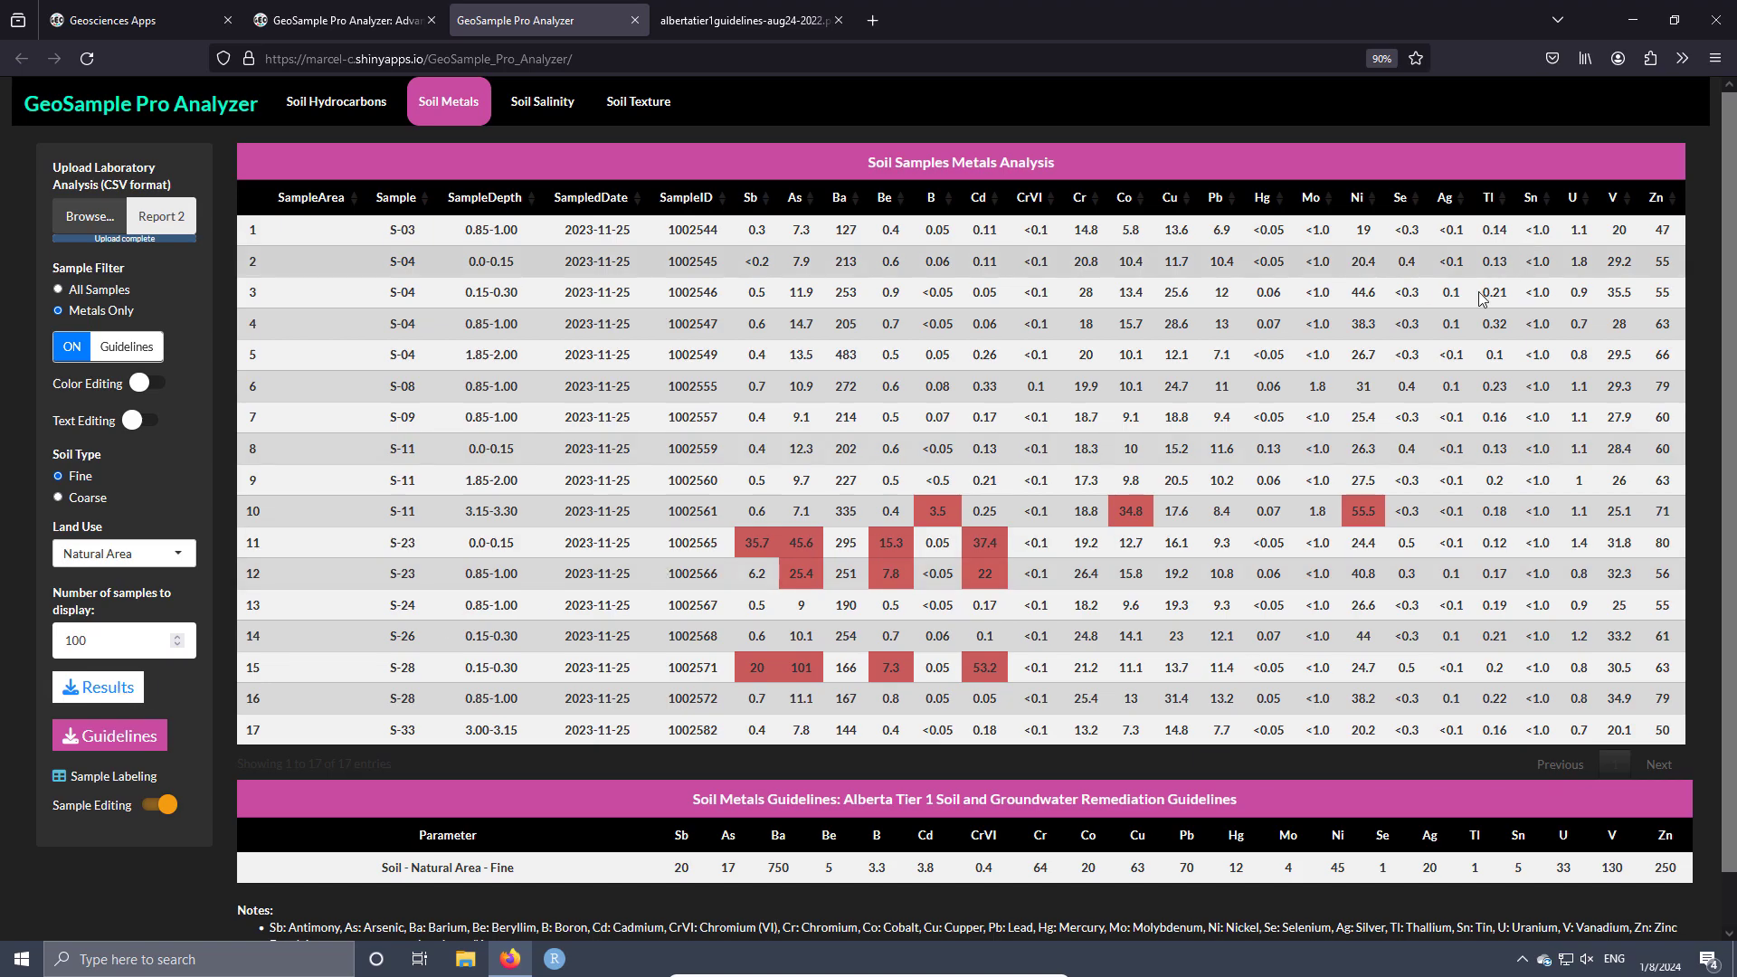
- Download the metals results at 90% zoom and check the exported image displayed_processed_image(7).jpeg in Photos
click(1621, 118)
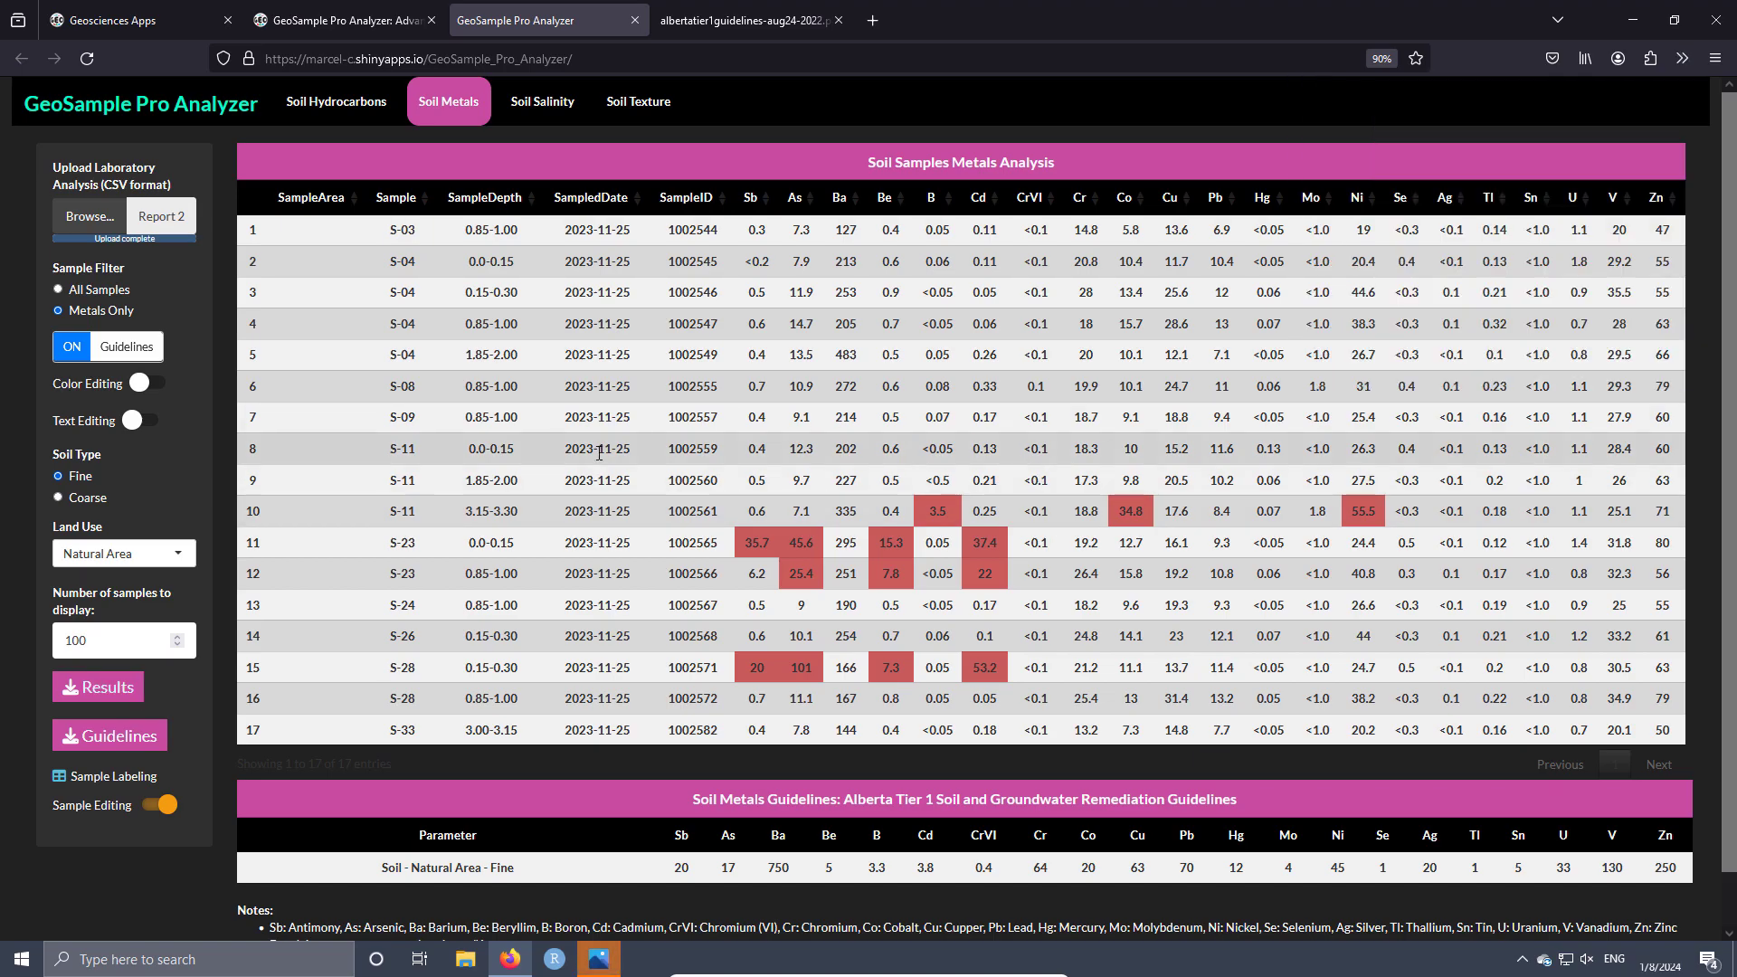
click(614, 968)
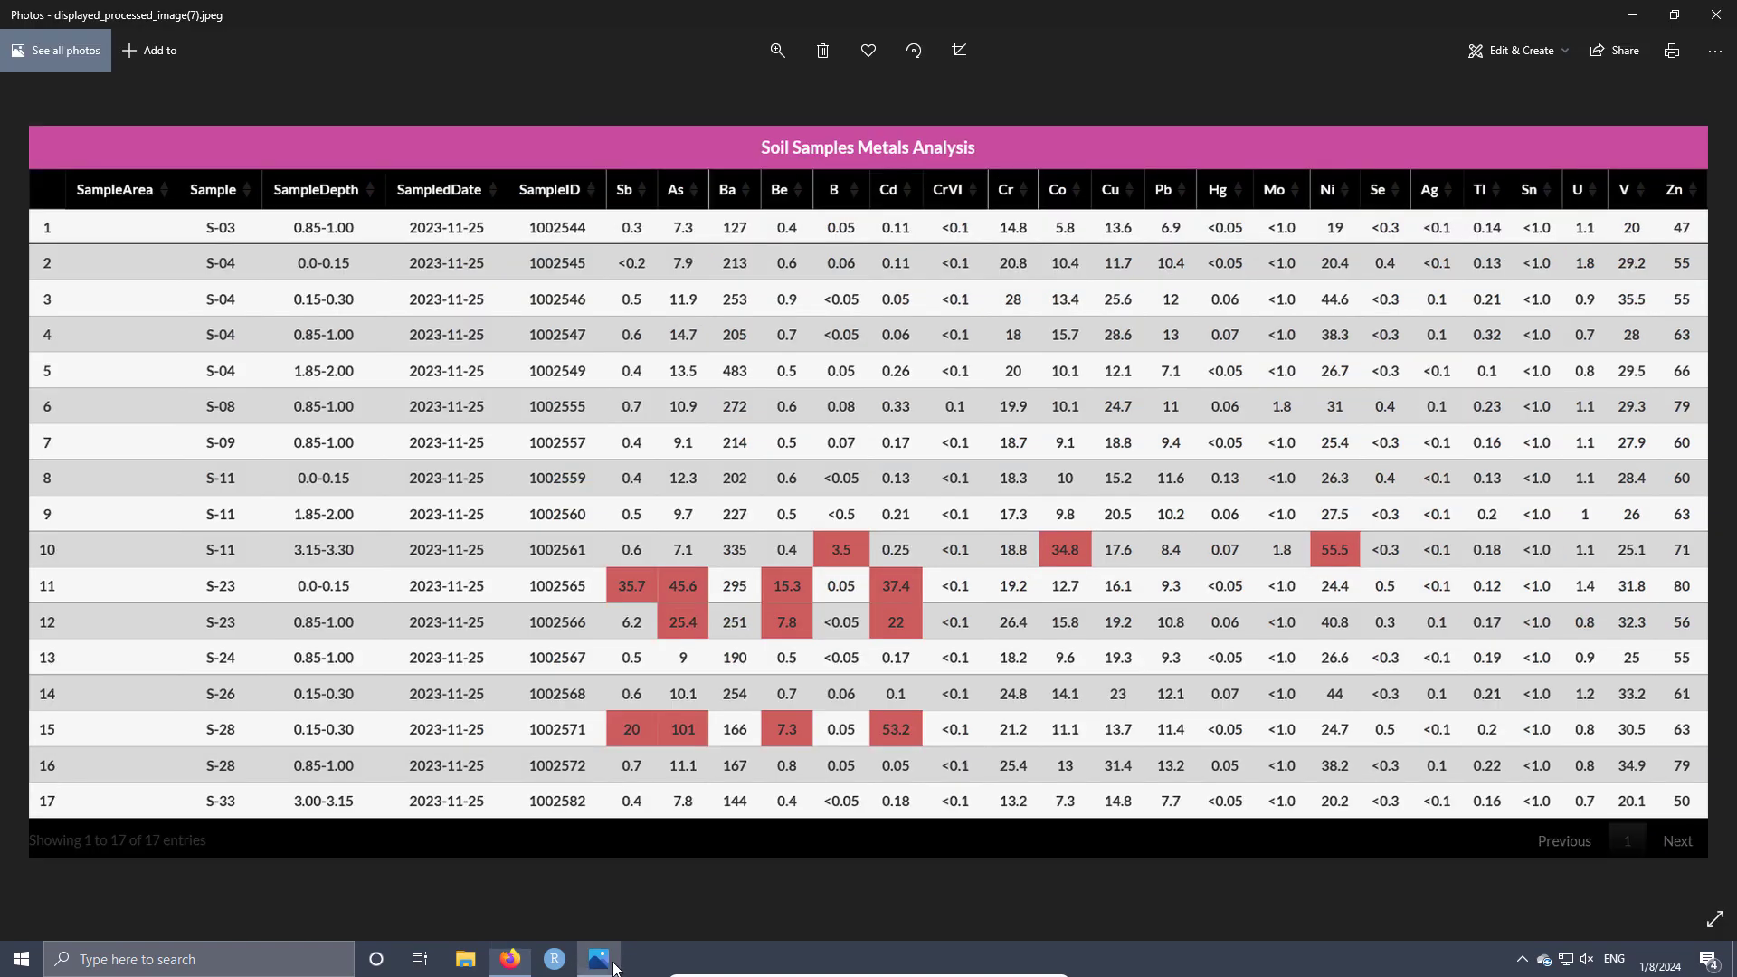
click(1717, 14)
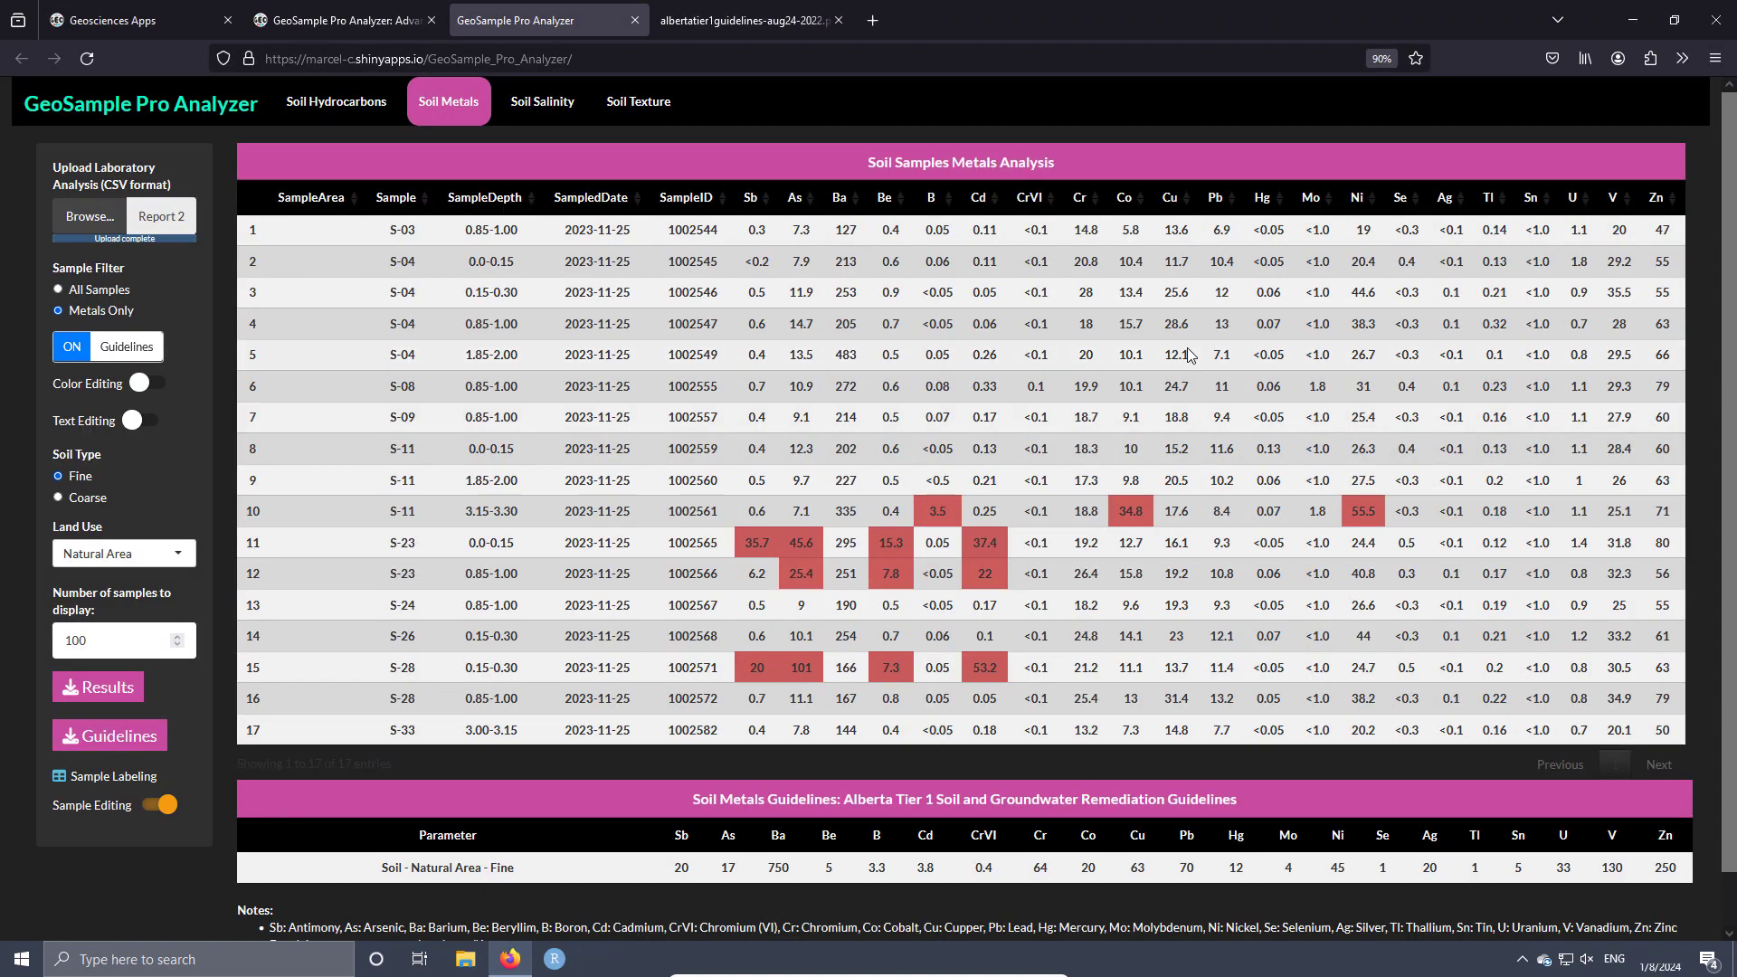
- Restore the page zoom to 100%, download the metals results again and check displayed_processed_image(8).jpeg in Photos
key(ctrl+0)
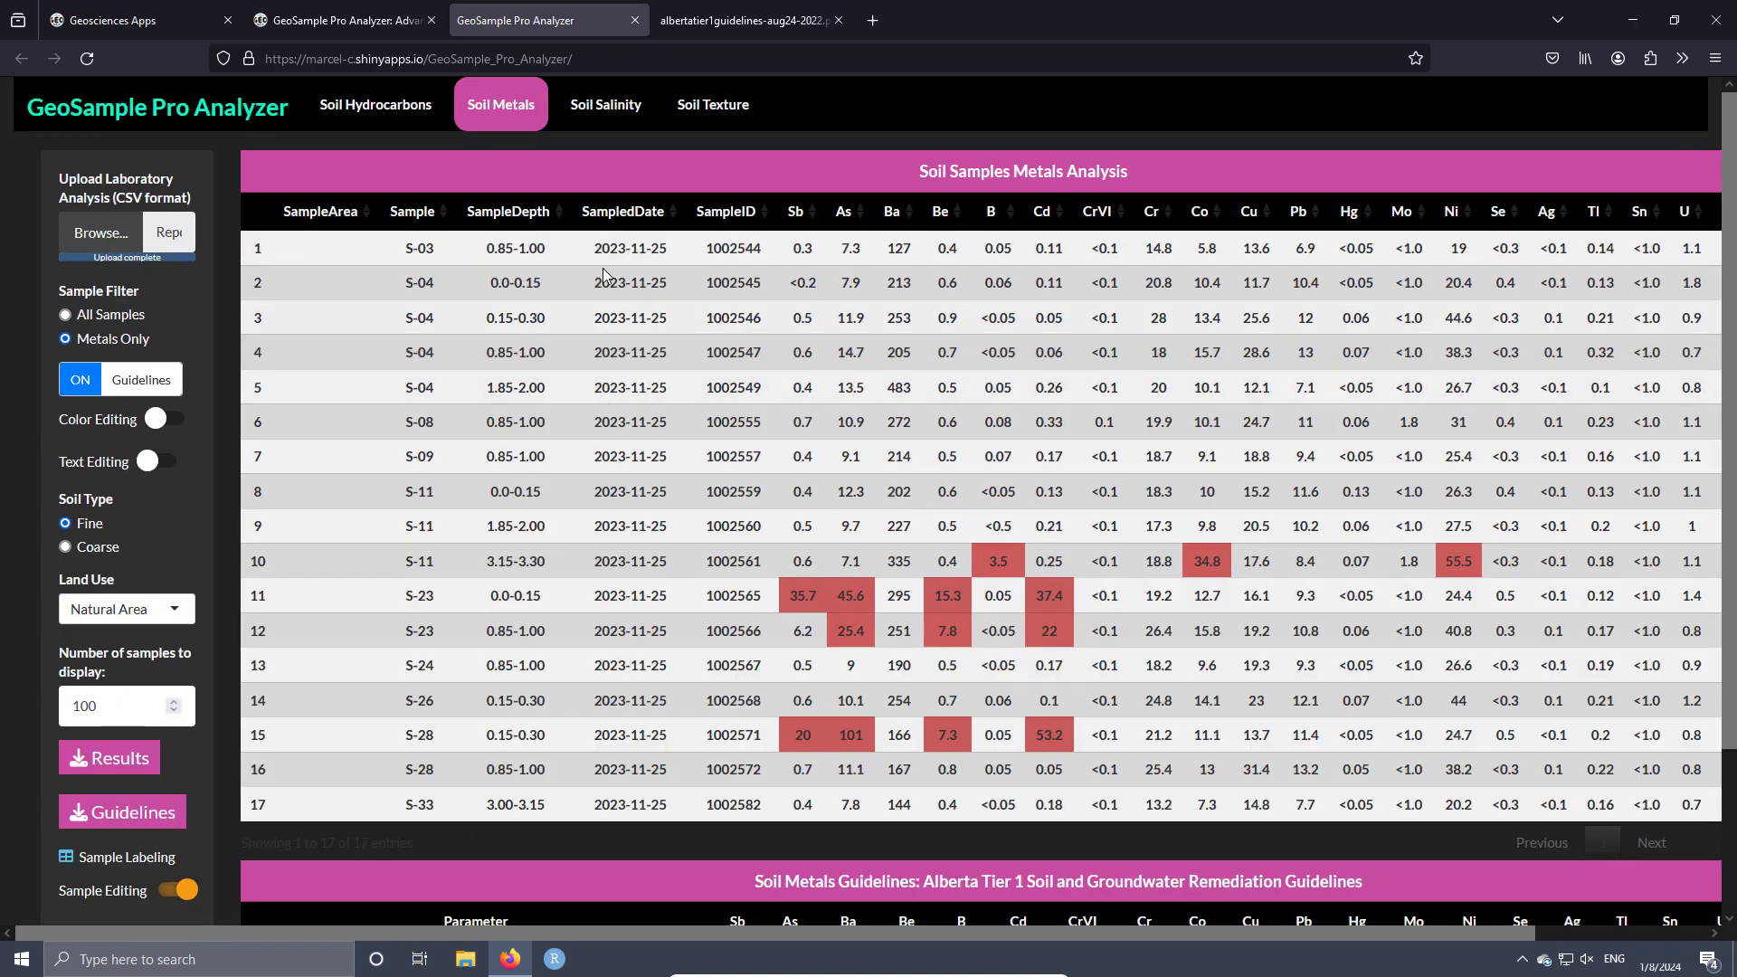
click(131, 764)
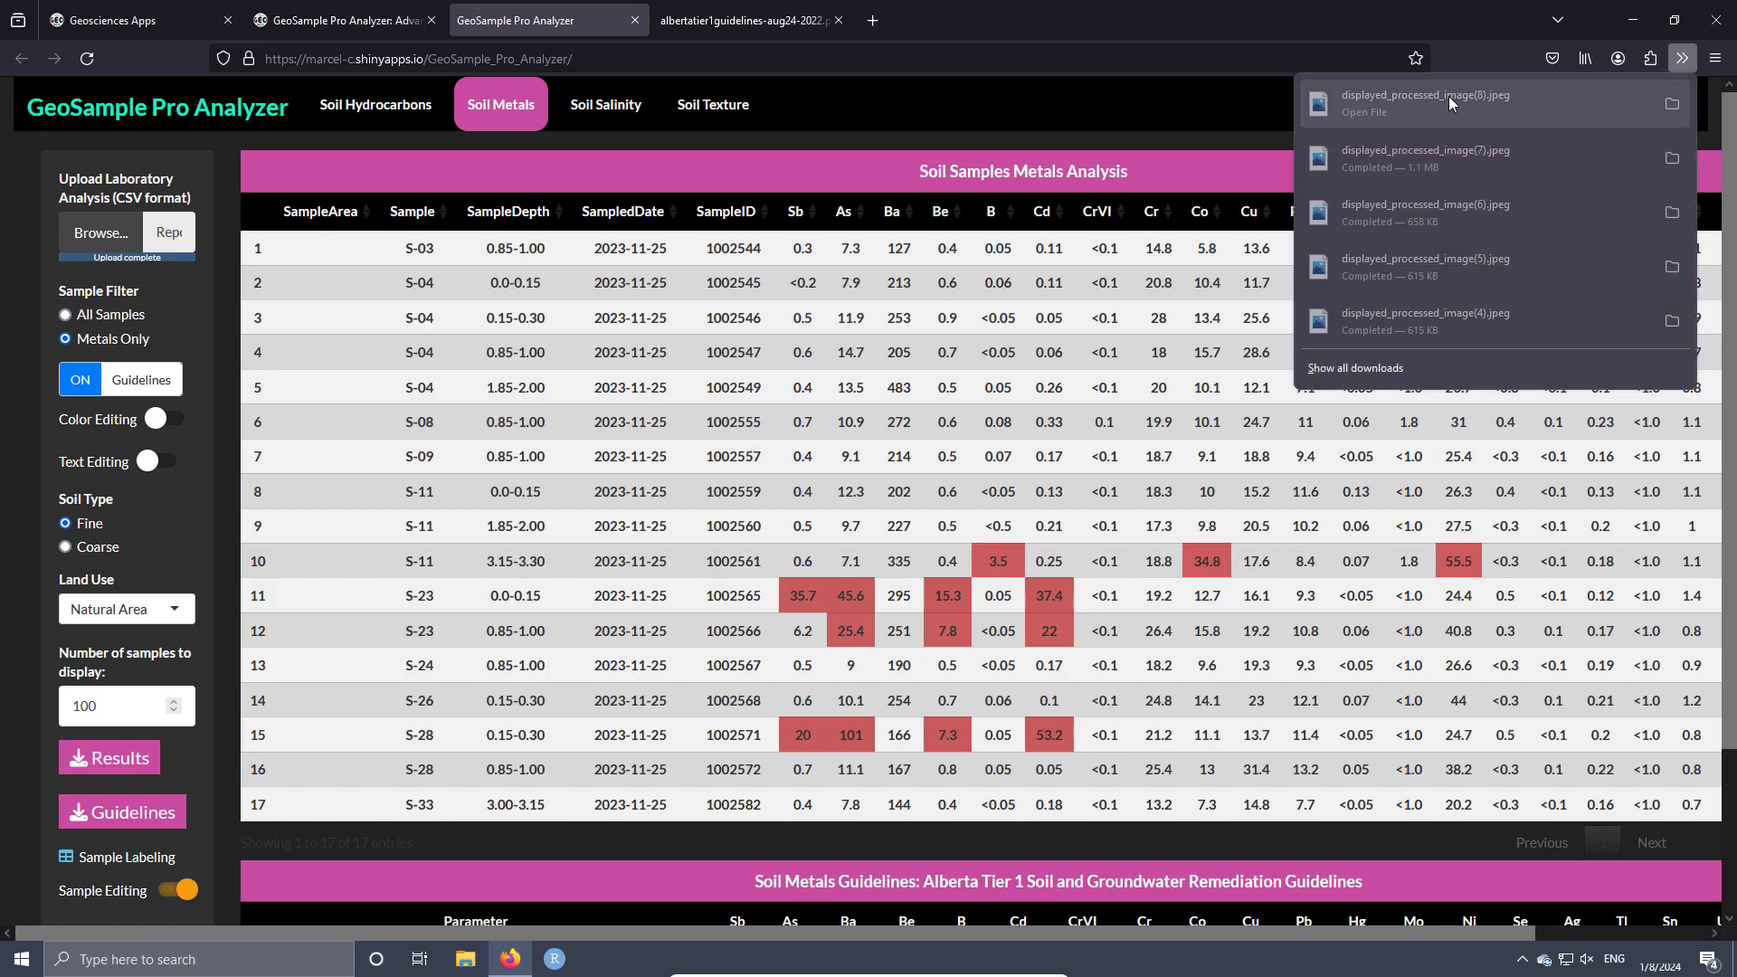
click(1447, 96)
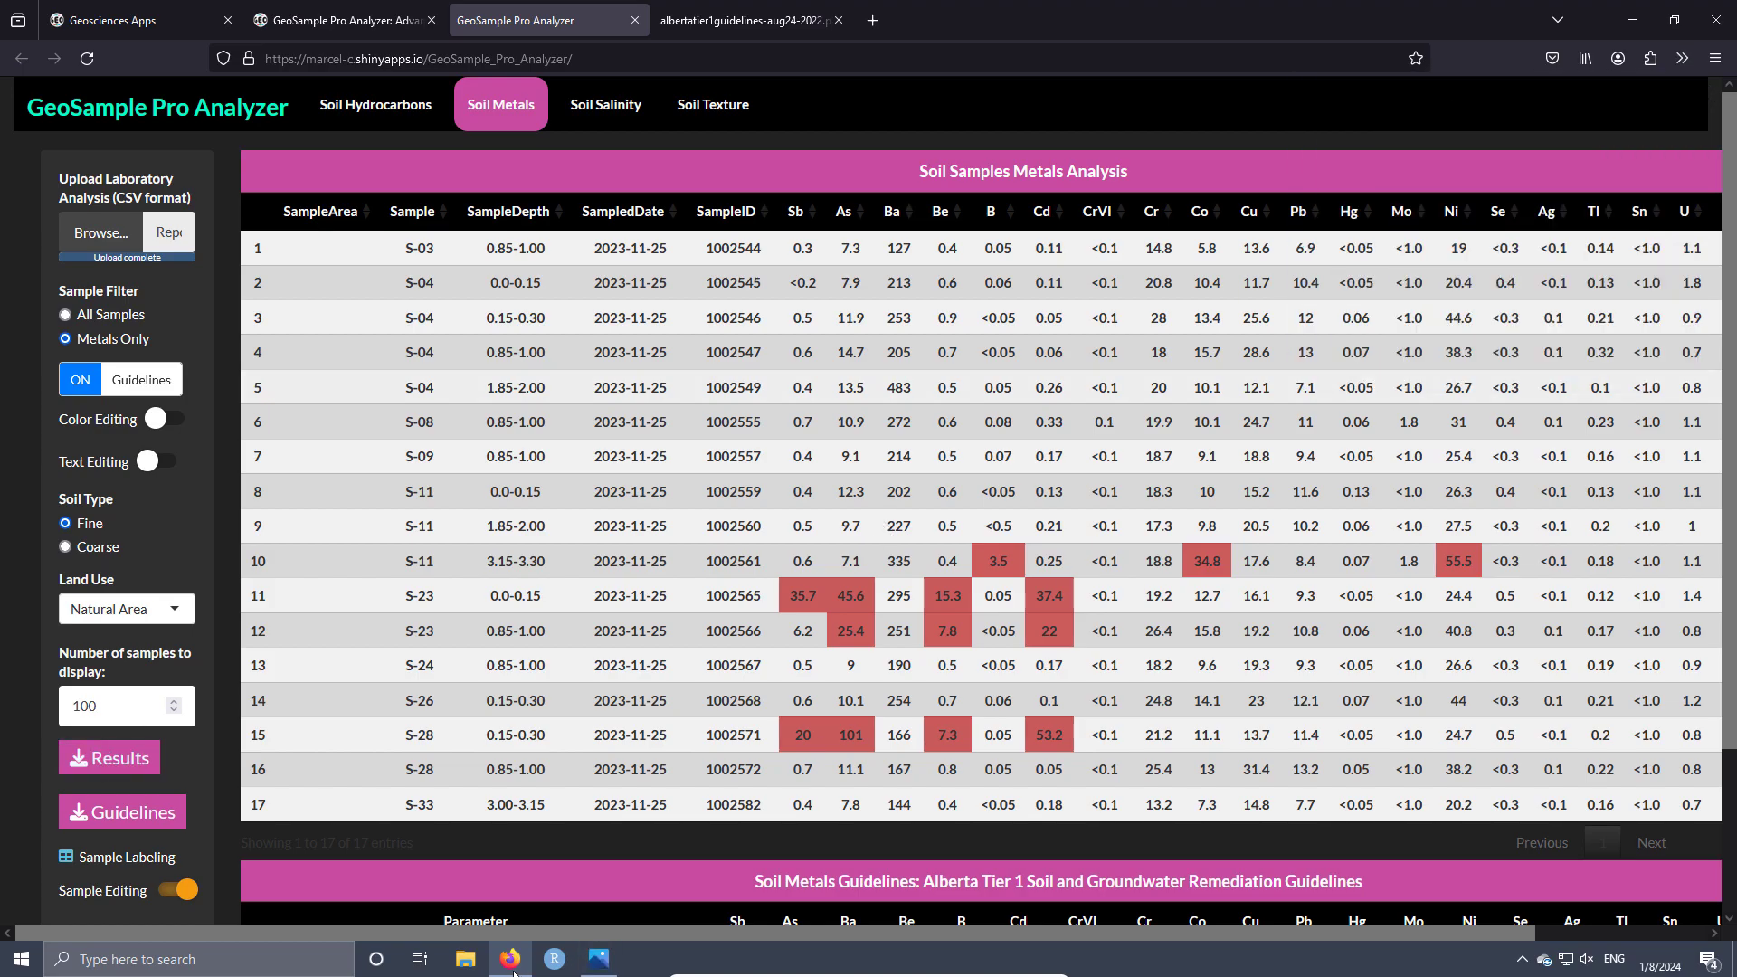
click(598, 961)
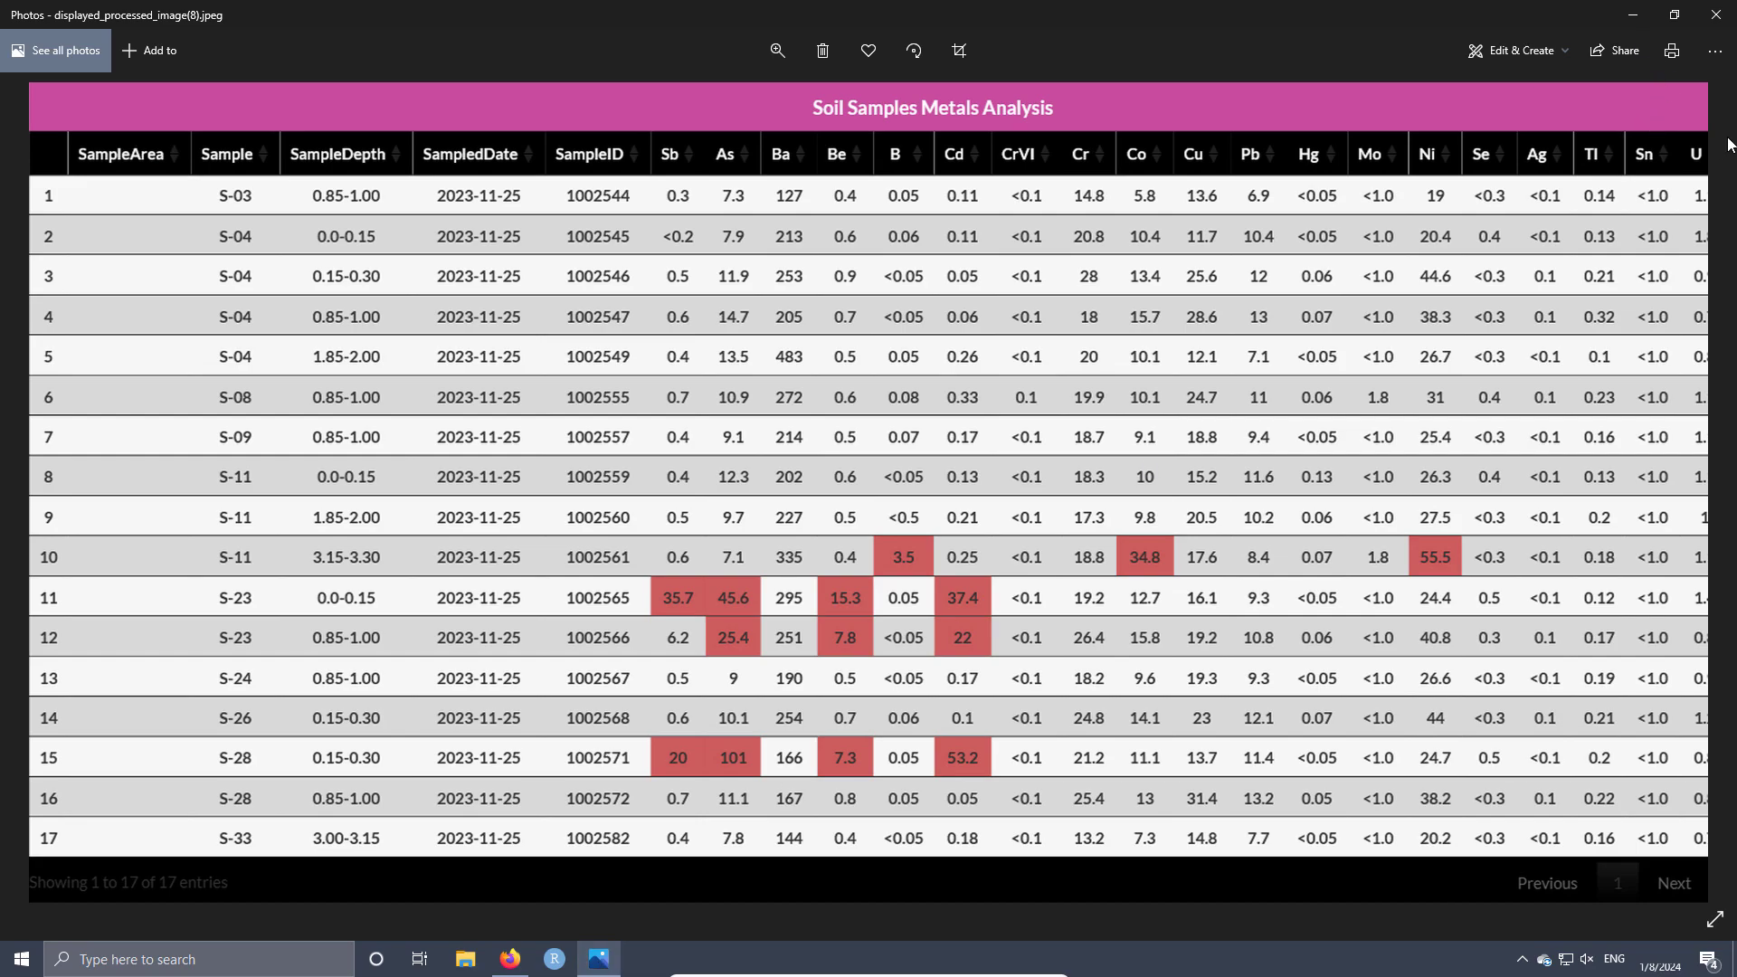
click(1715, 17)
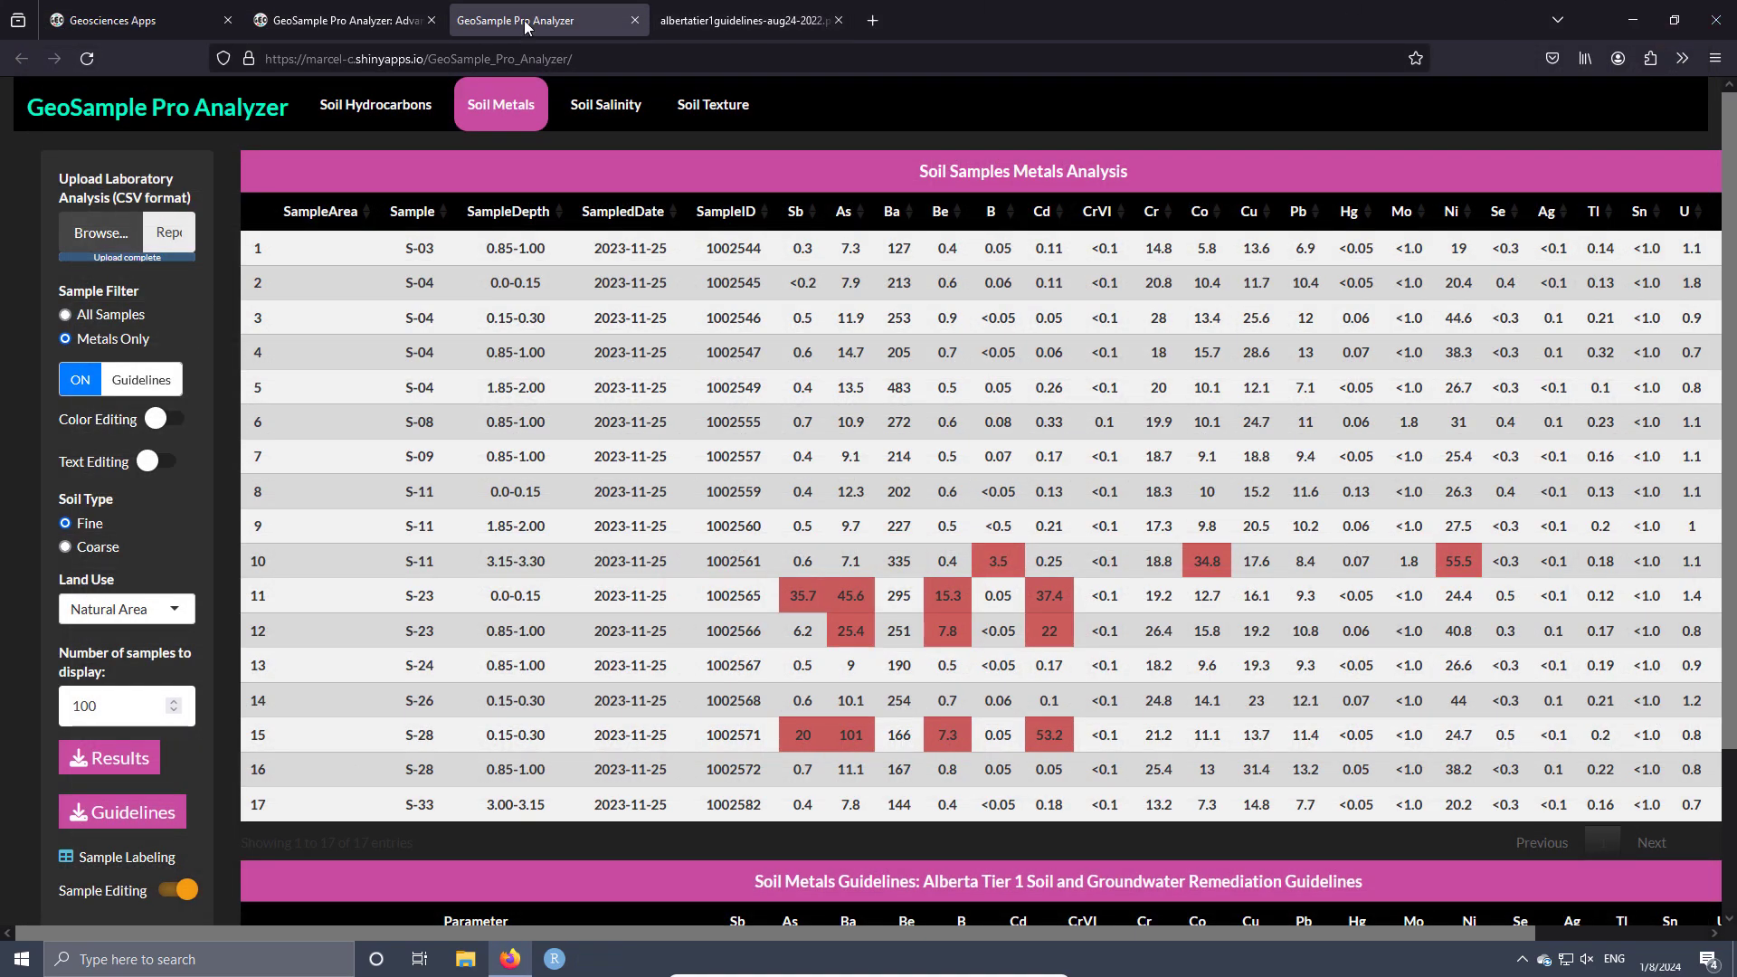
- Upload Report 20232024.csv as the laboratory analysis for Soil Salinity
click(602, 111)
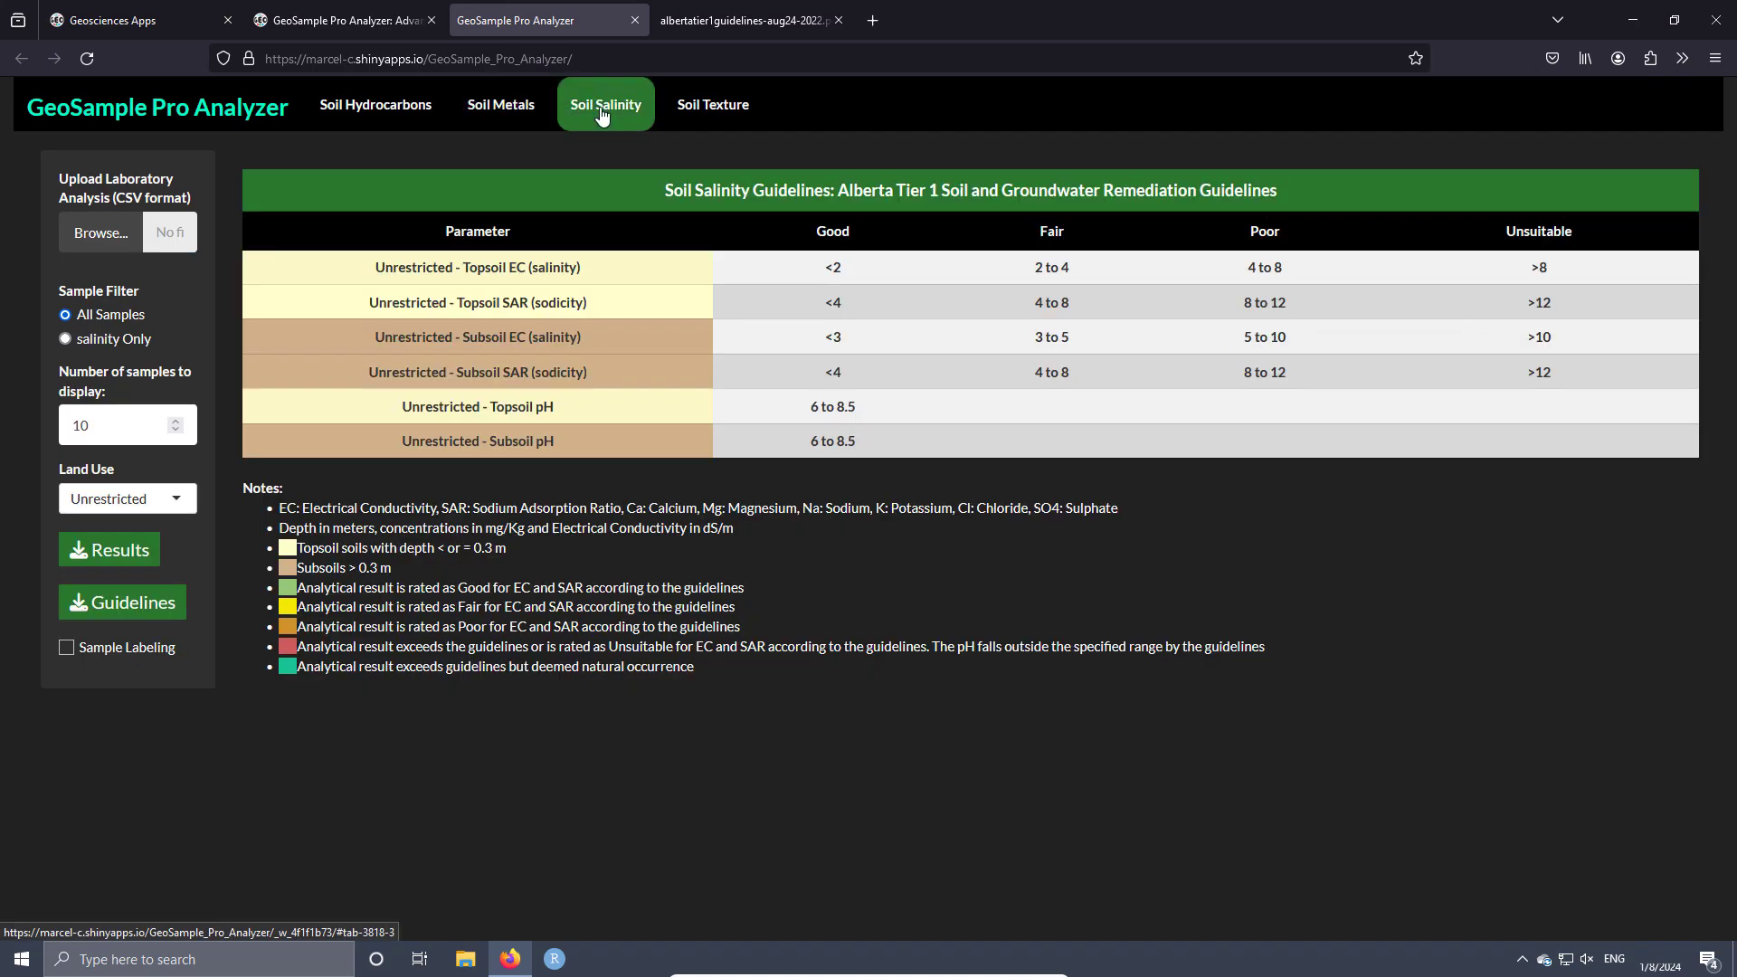
click(108, 238)
click(220, 132)
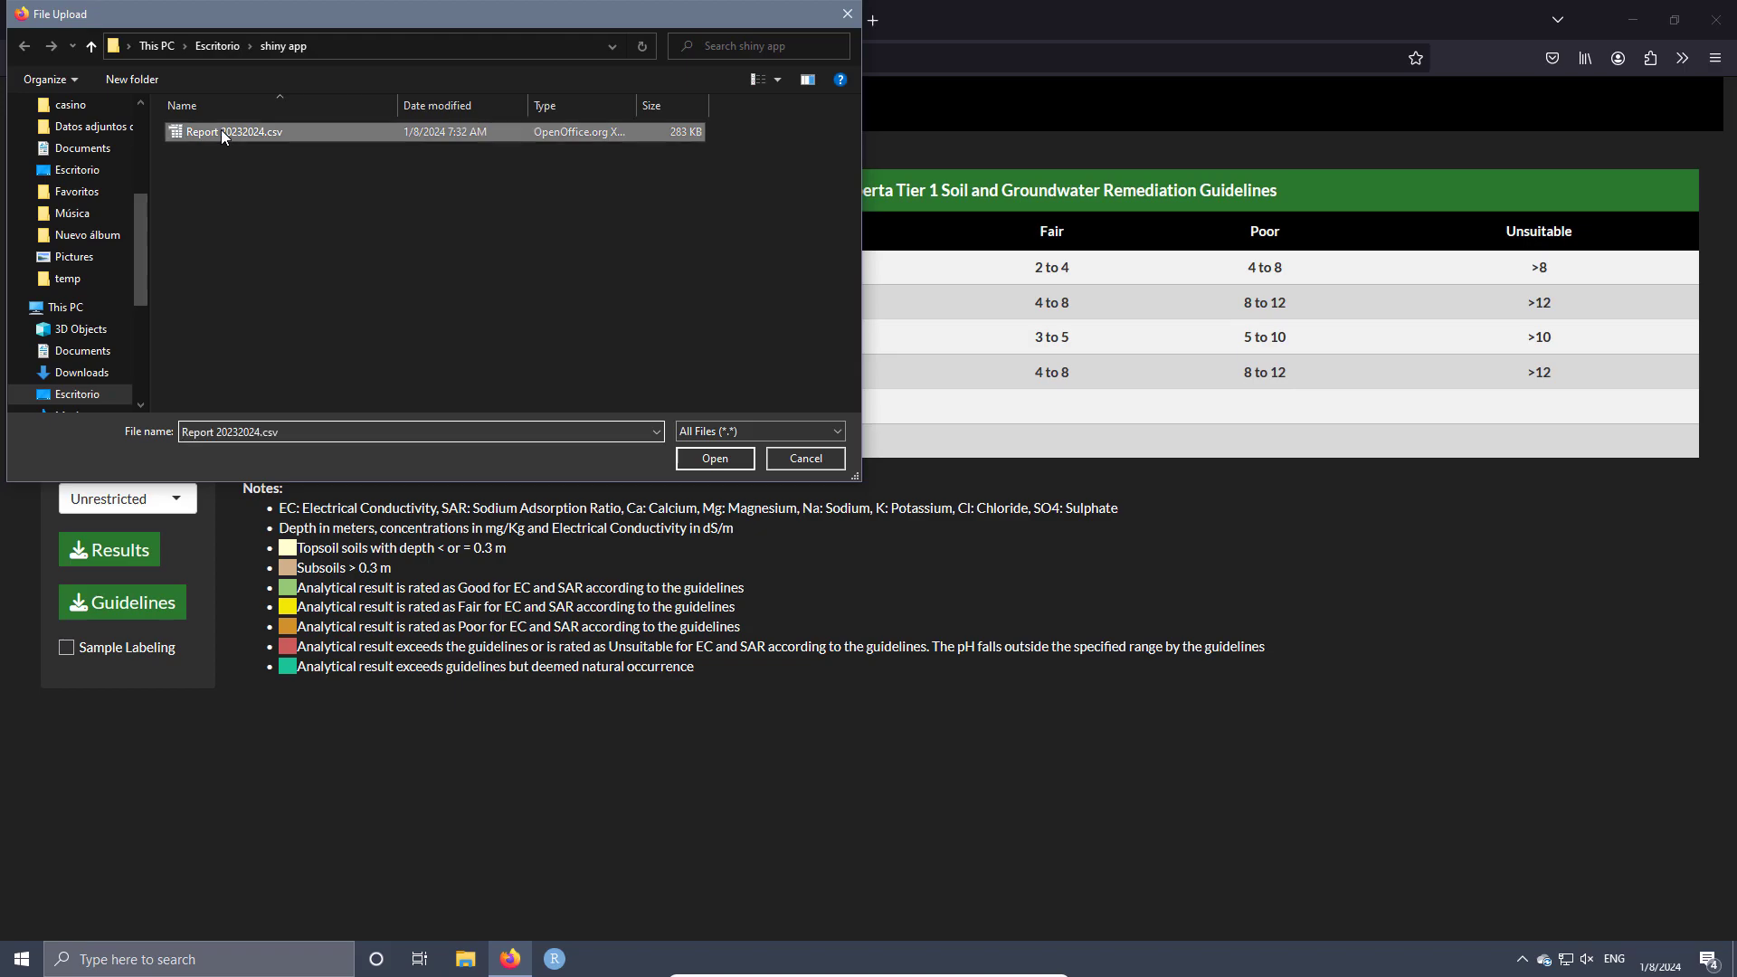
click(692, 459)
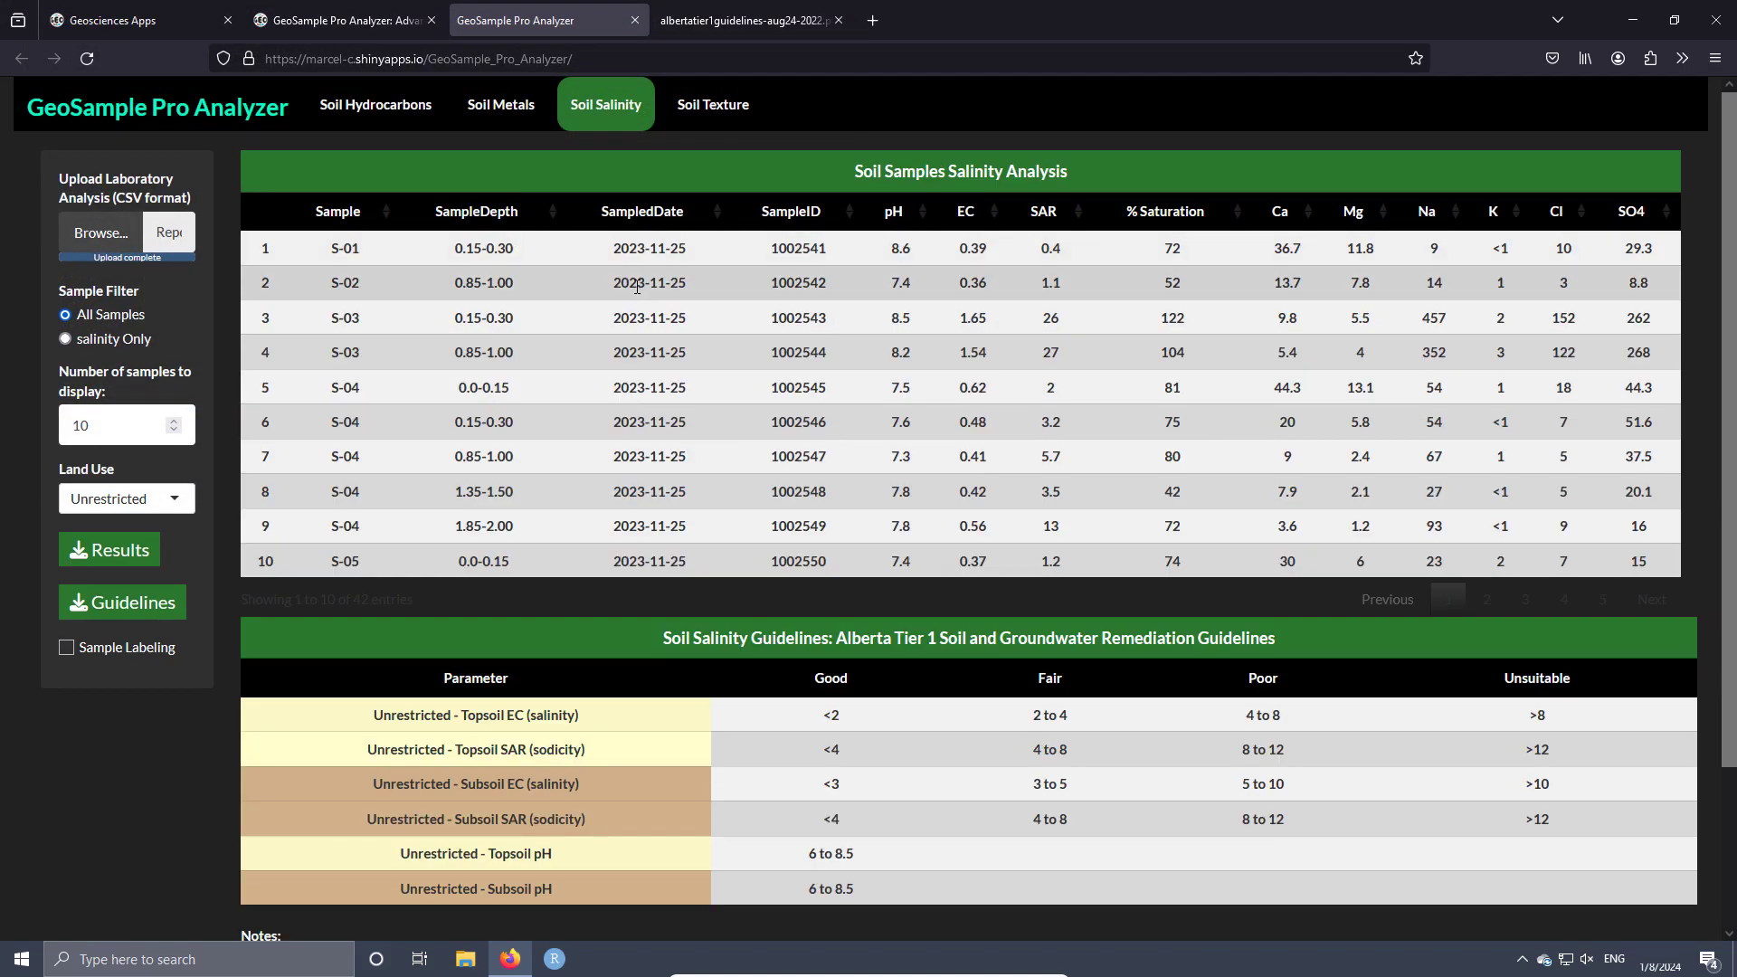
- Set the number of salinity samples to display to 100 and look through the full table
double_click(80, 426)
text(10)
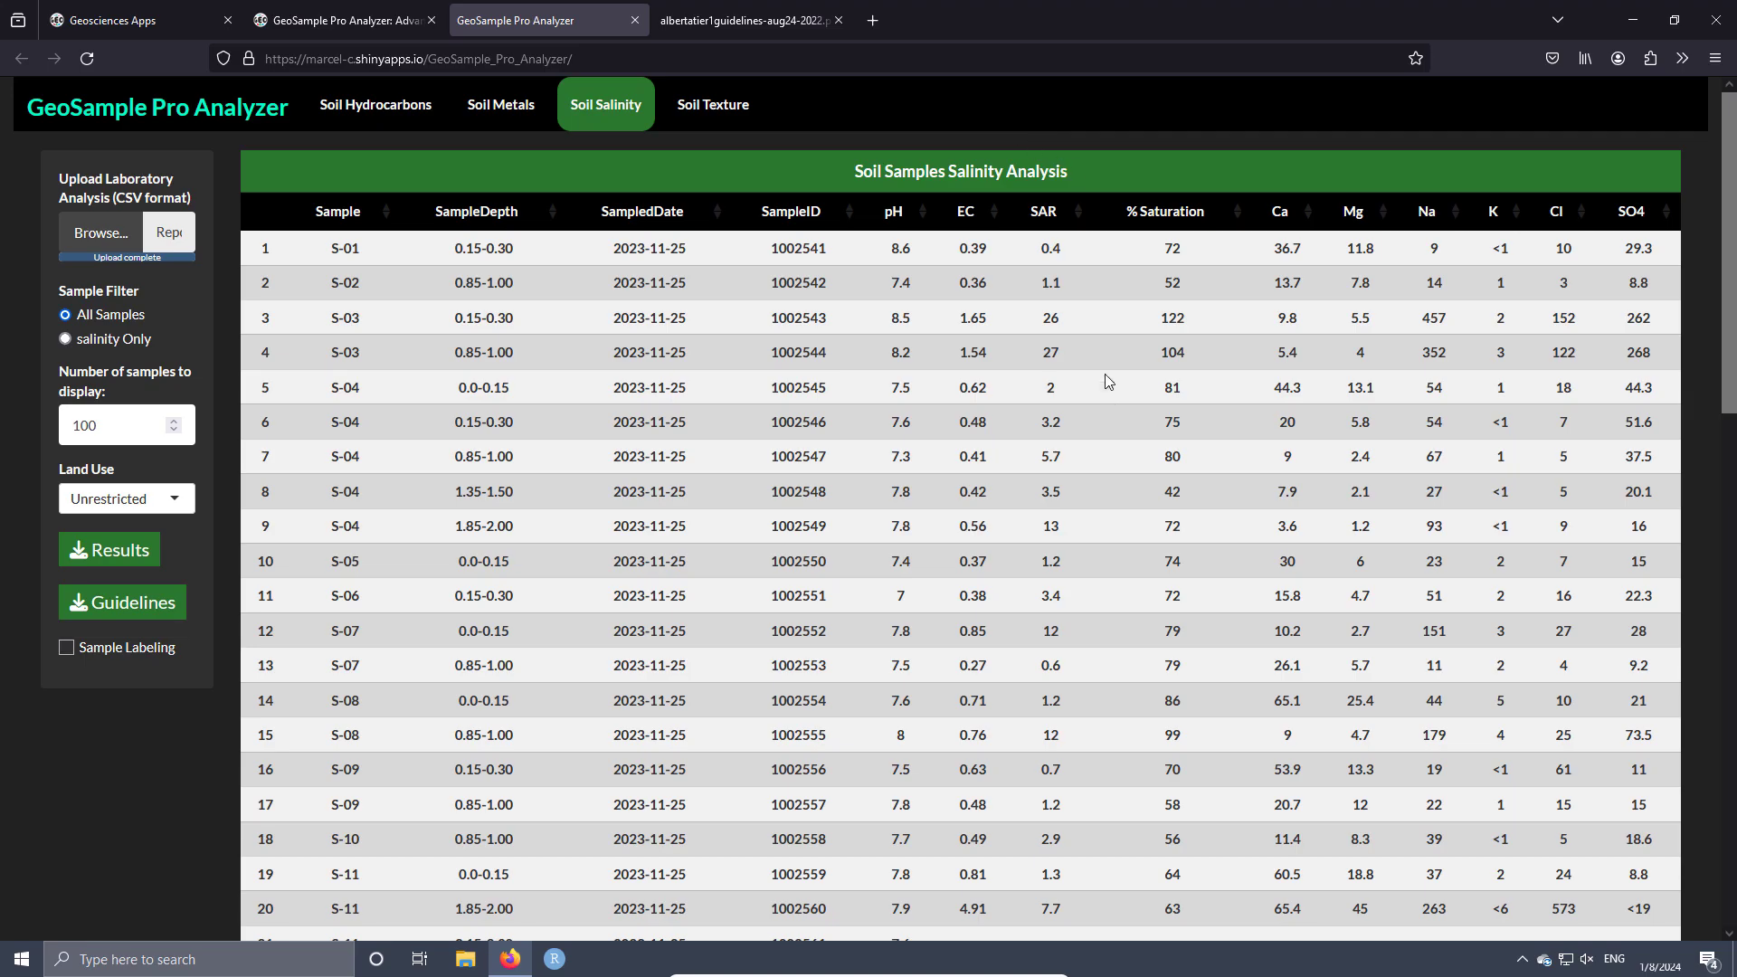
scroll(1105, 373, down, 8)
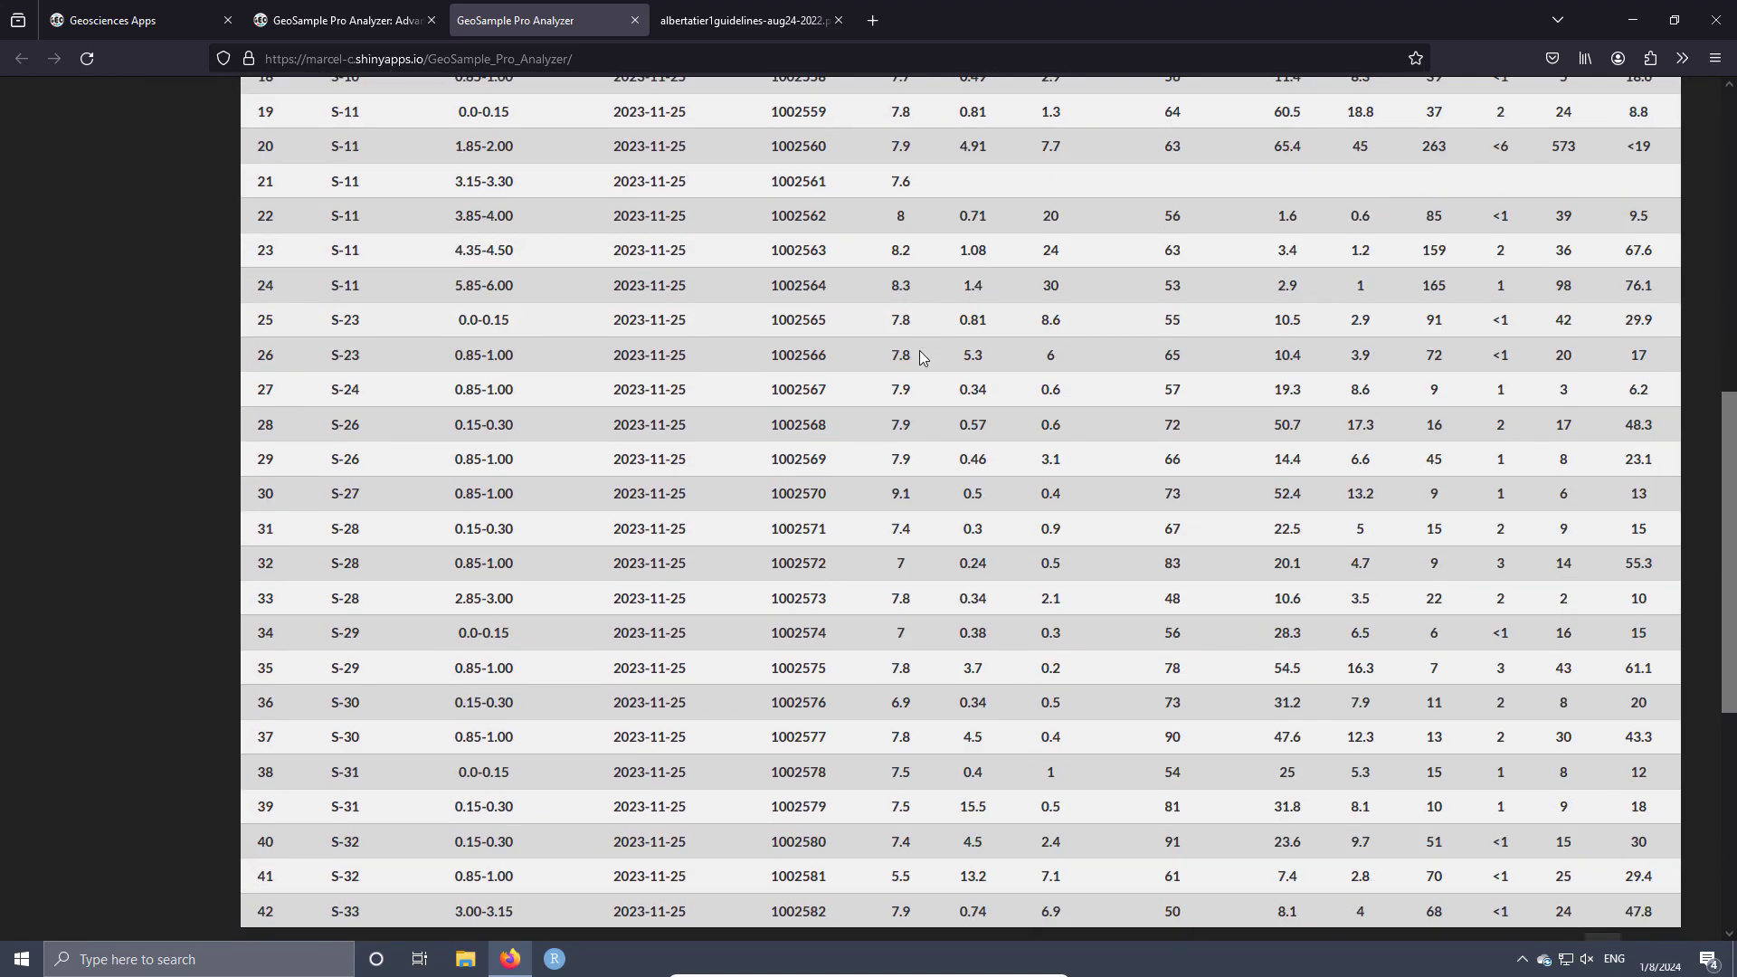
scroll(922, 357, down, 6)
scroll(1060, 443, up, 15)
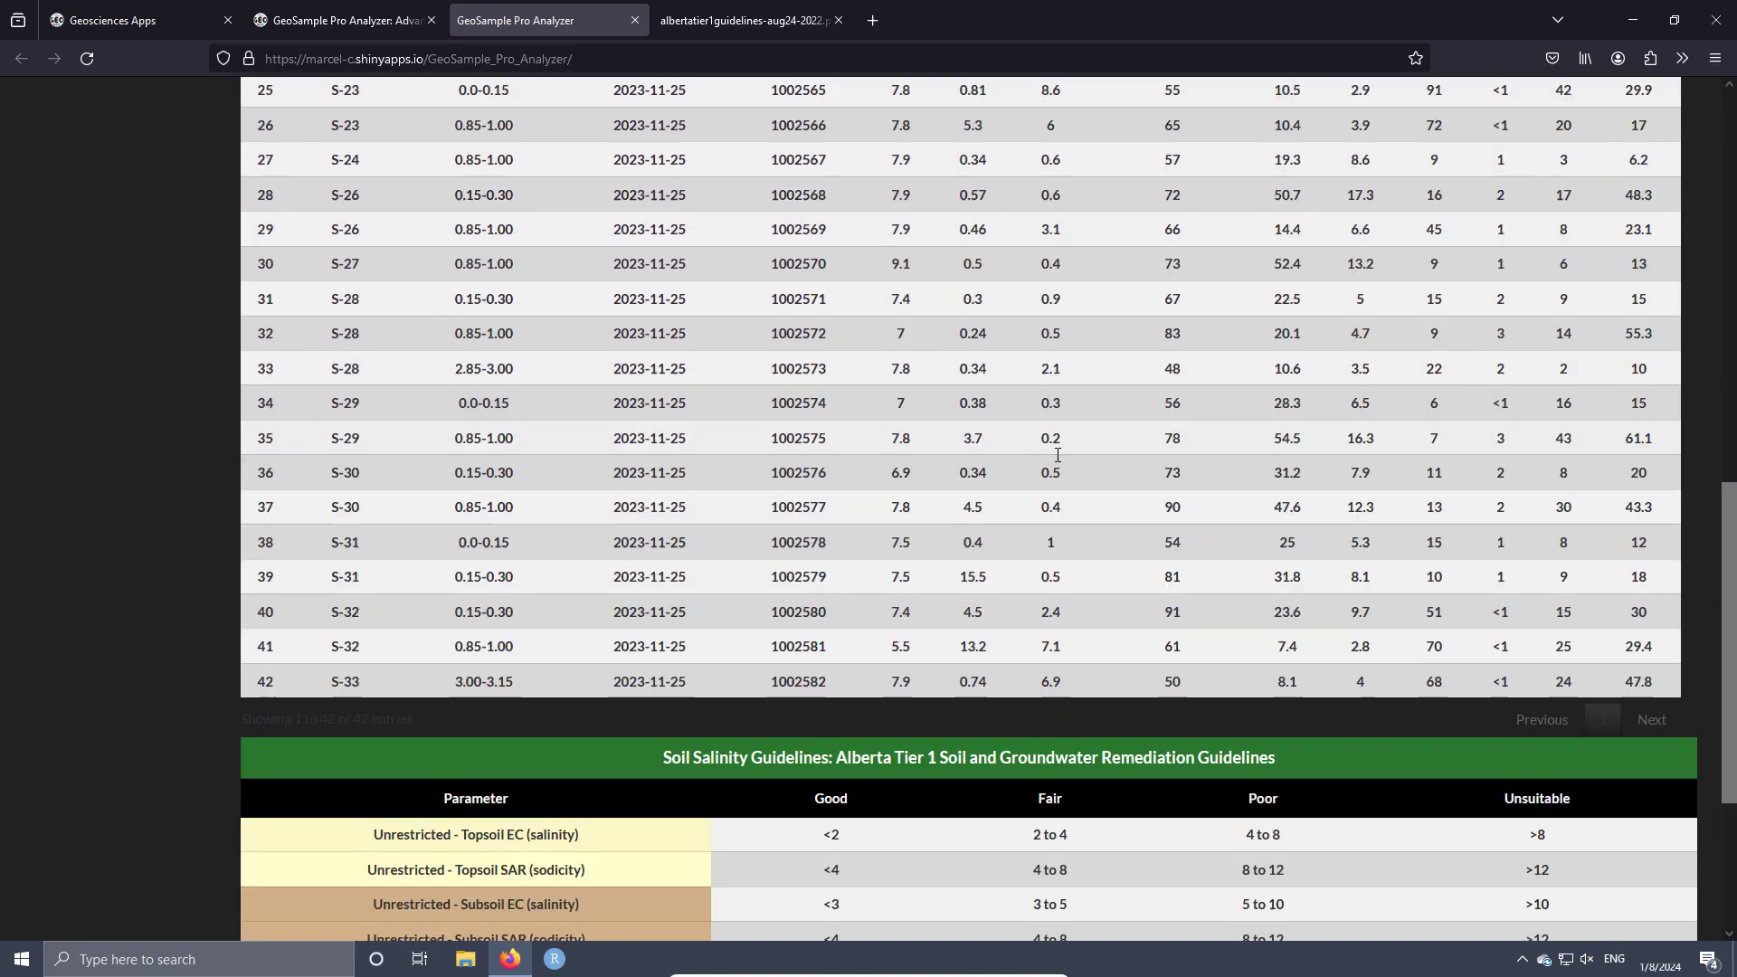
scroll(1050, 493, down, 3)
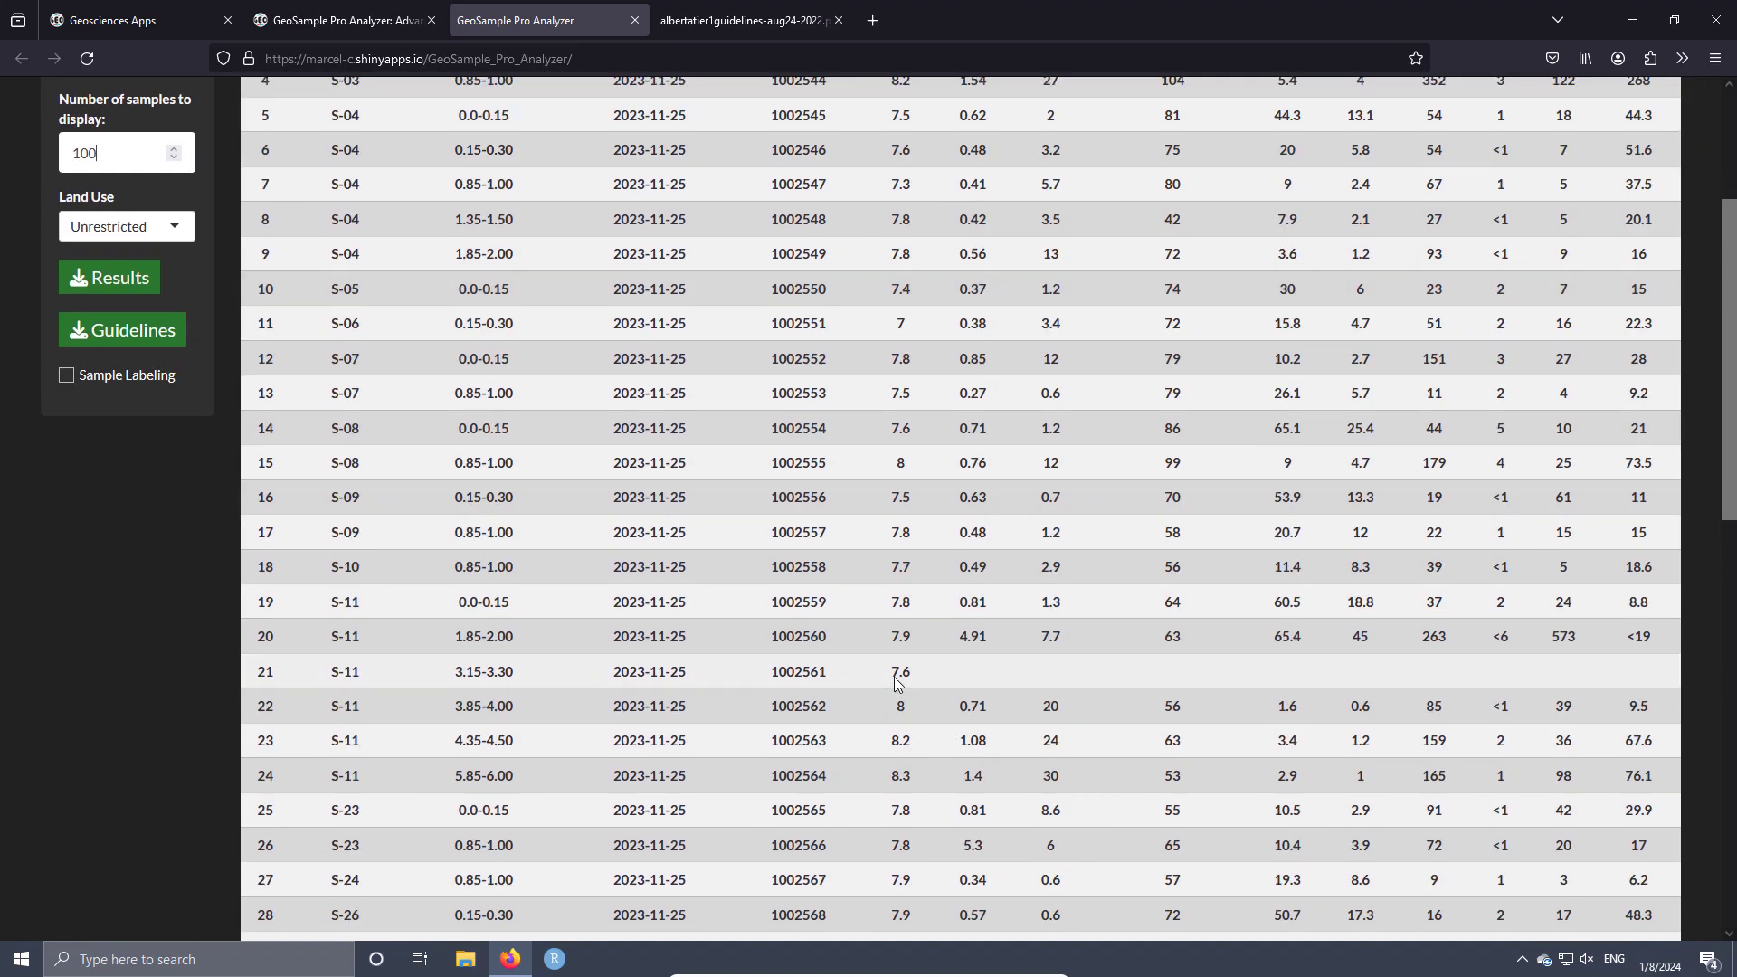
scroll(941, 578, up, 2)
scroll(992, 611, down, 2)
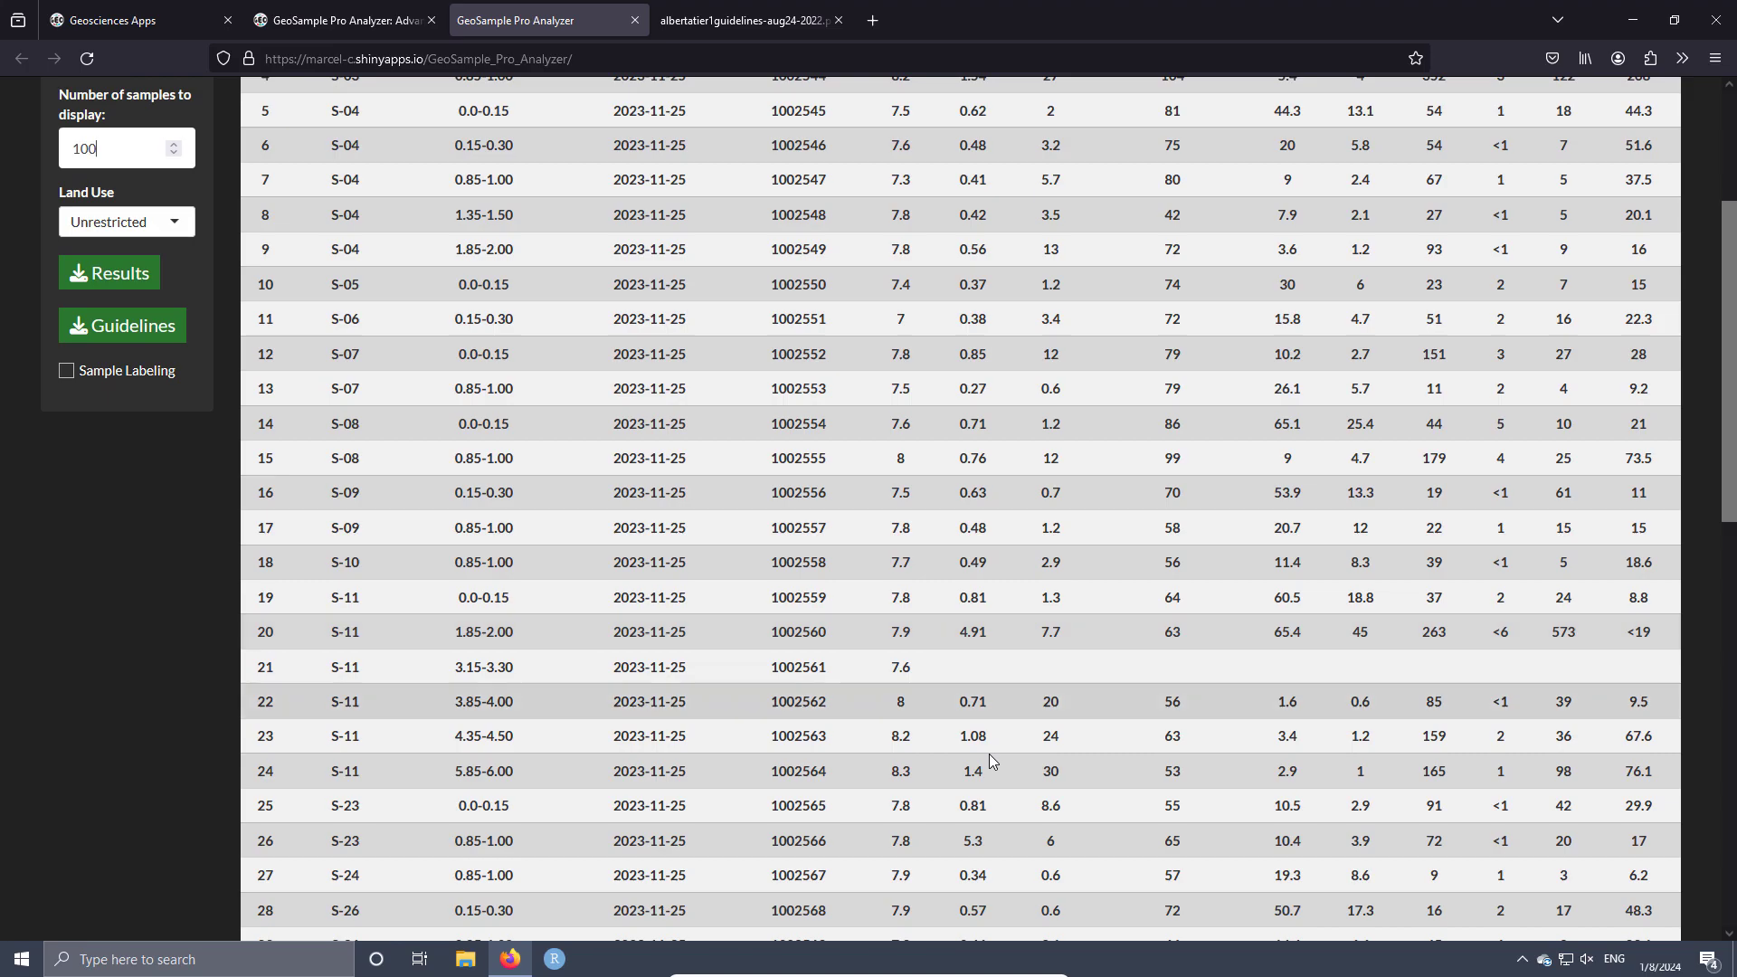
scroll(1327, 550, down, 8)
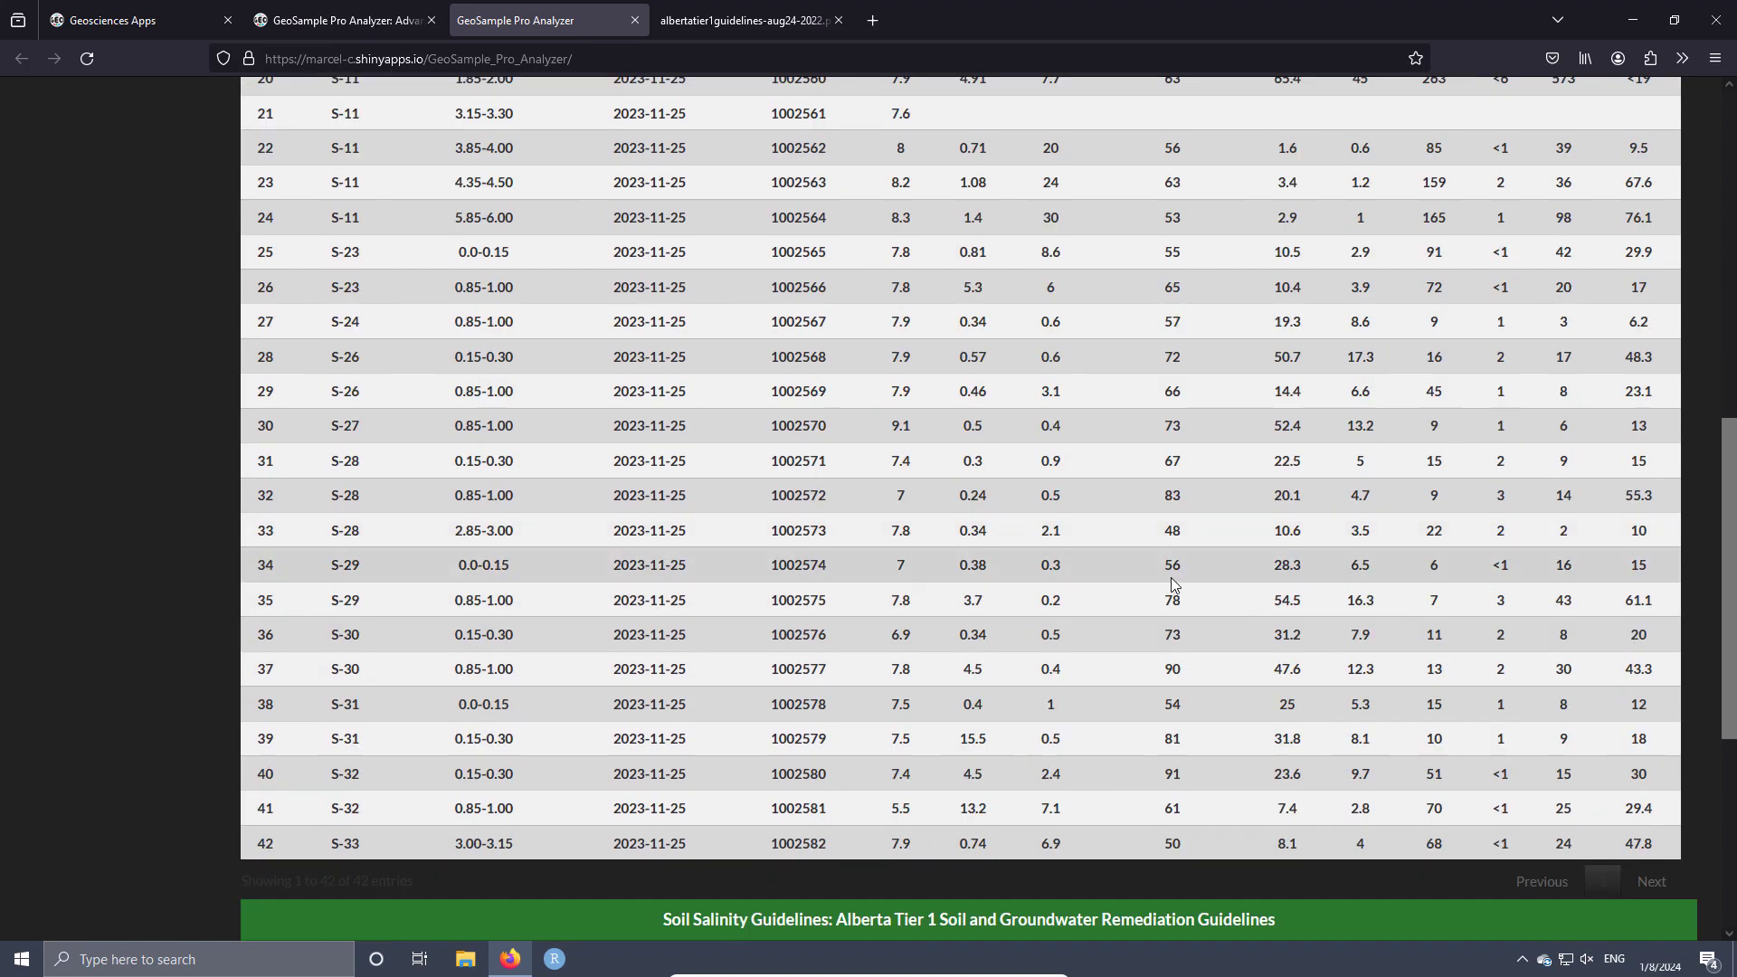
scroll(990, 608, up, 15)
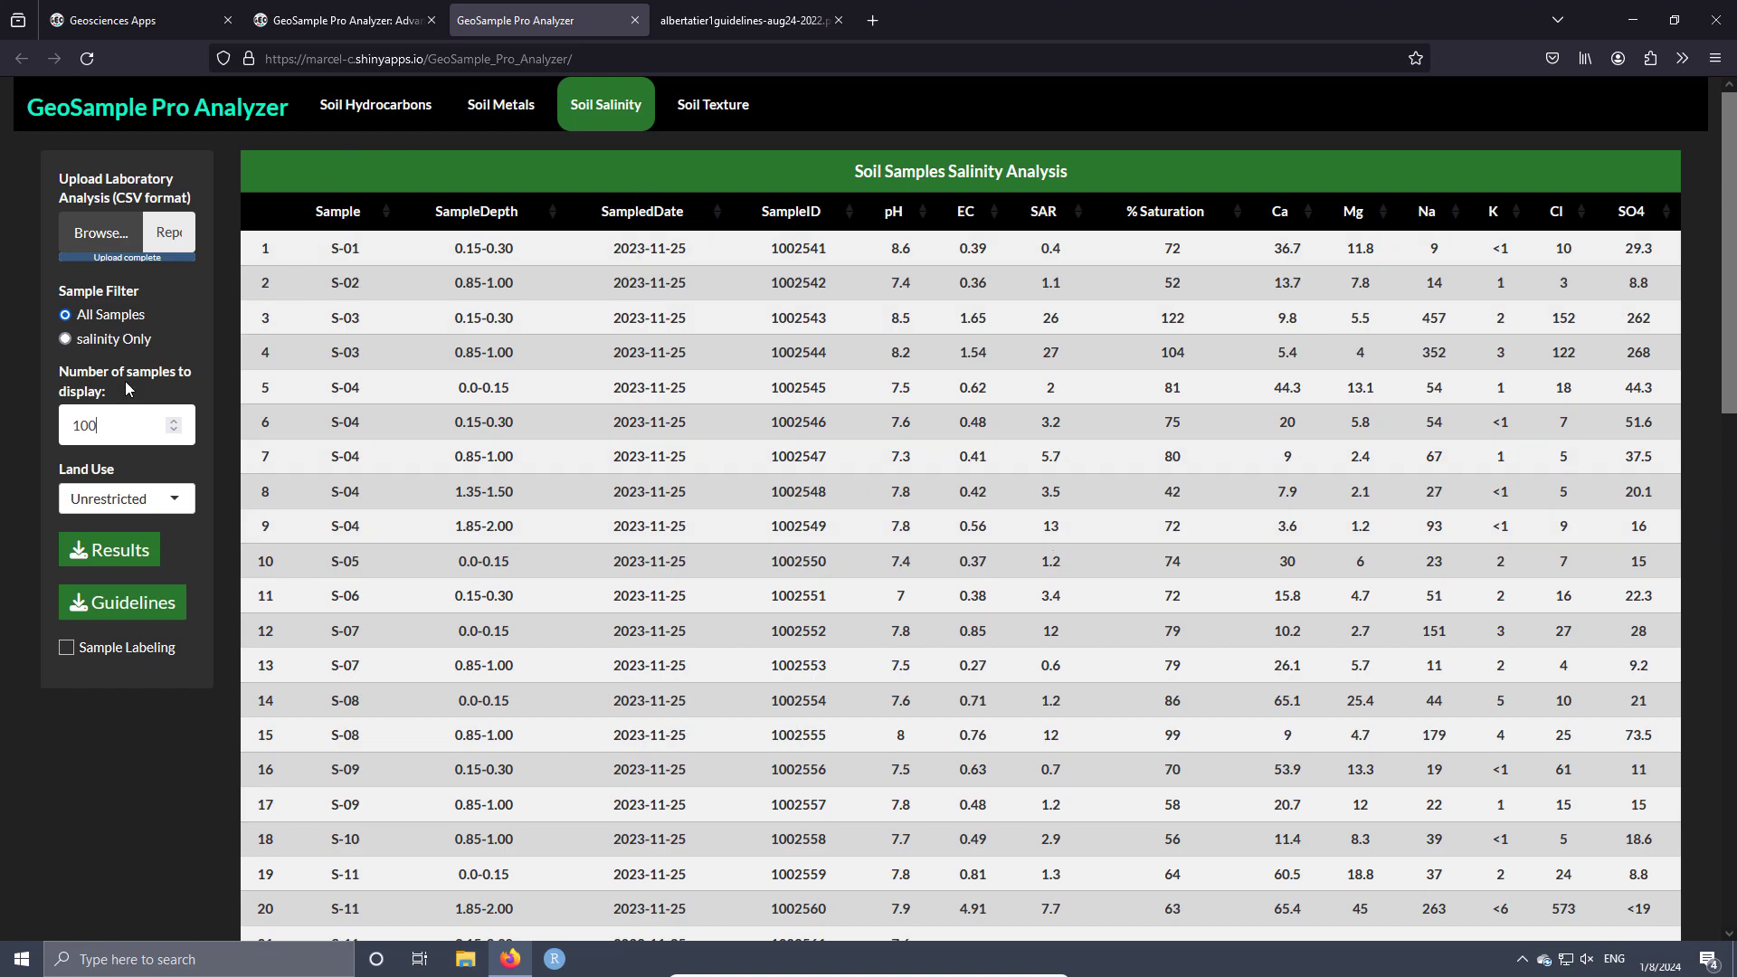
- Filter the samples to salinity Only, turn on the guidelines comparison, and review the color-coded ratings against the salinity guidelines and notes
click(72, 342)
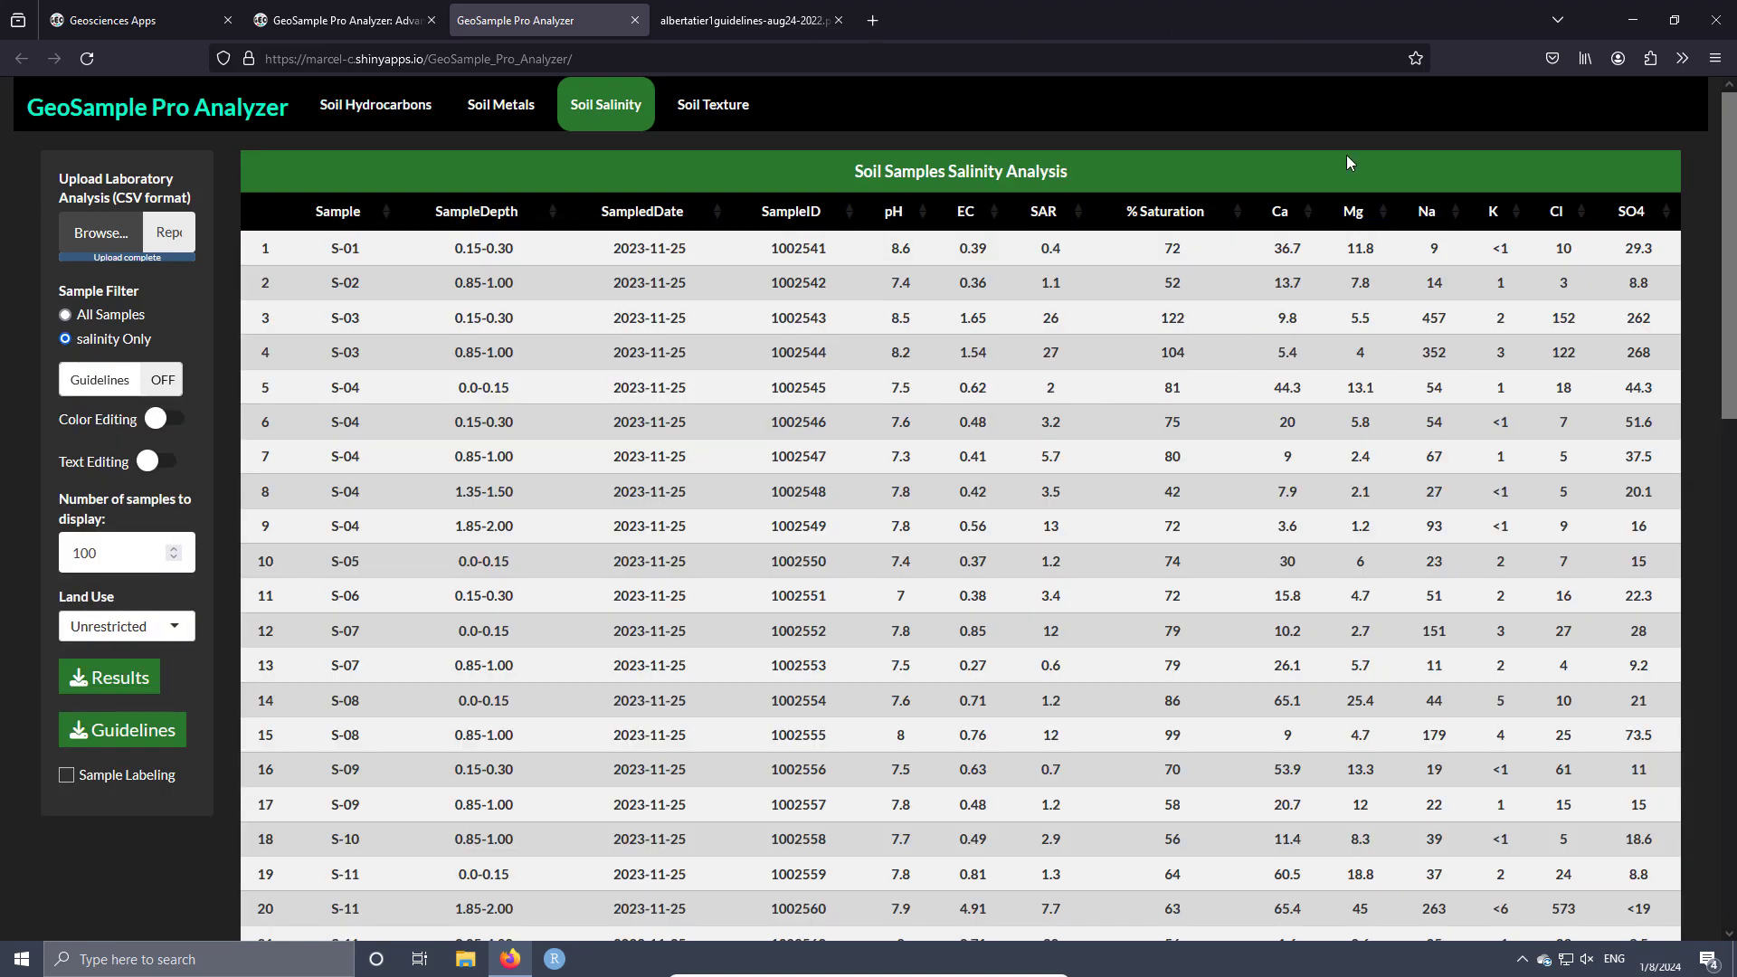
click(92, 387)
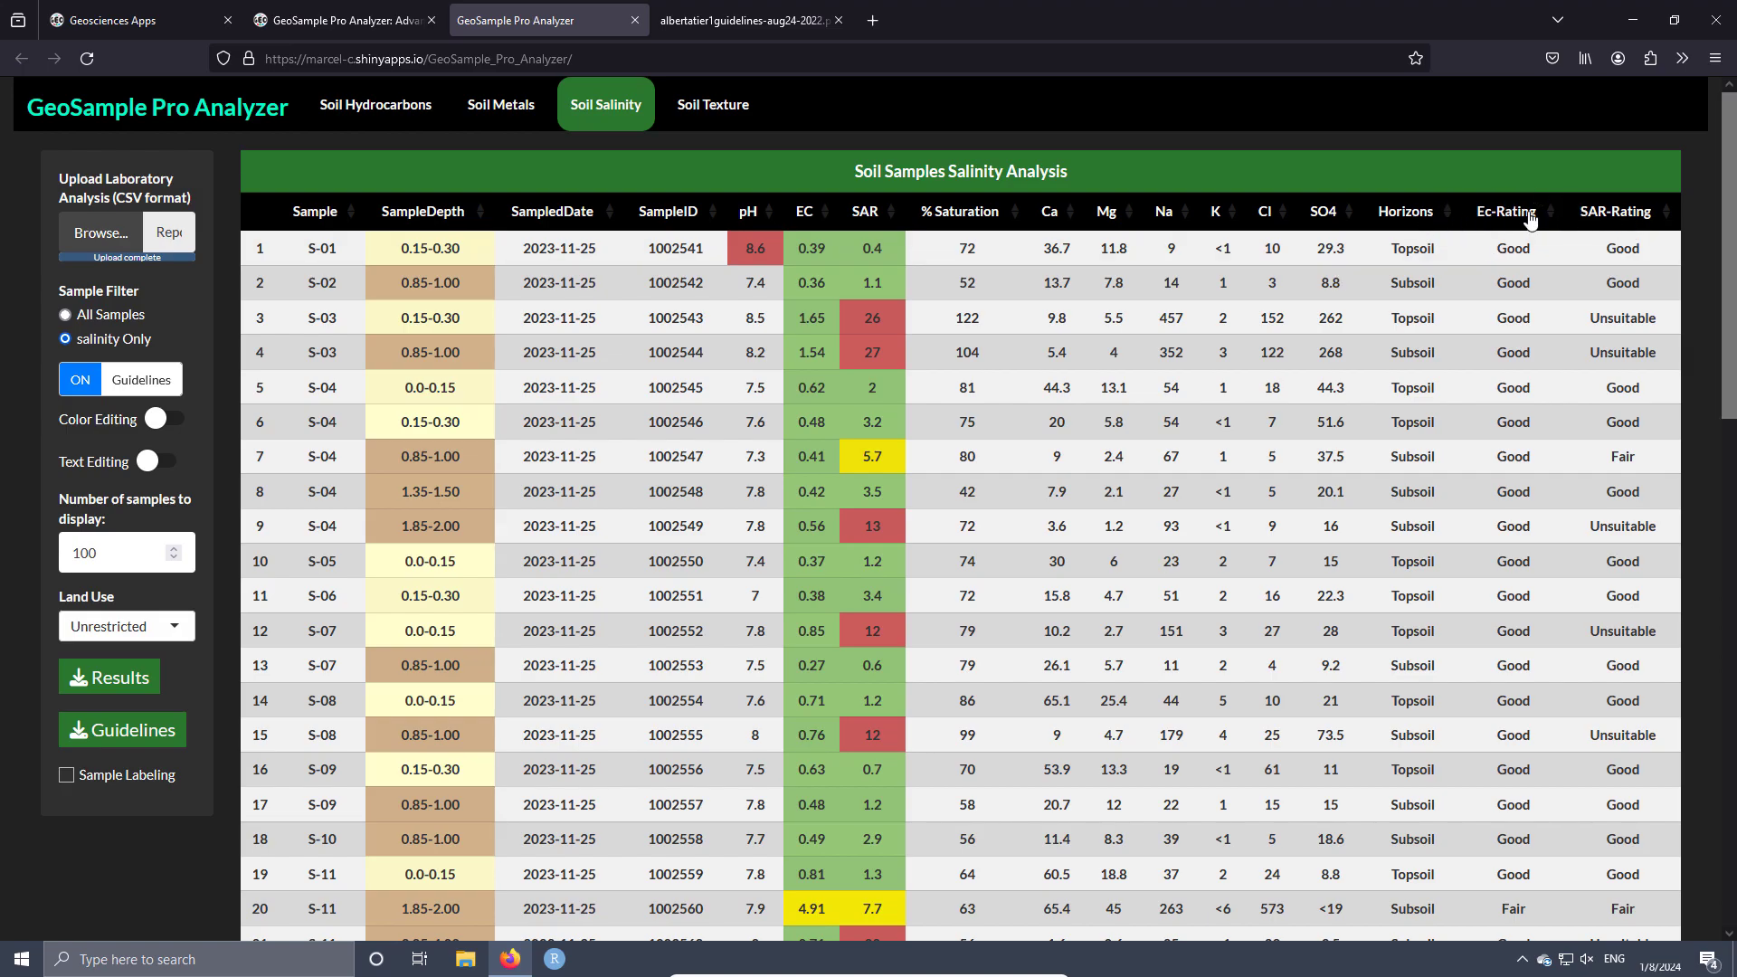
click(127, 388)
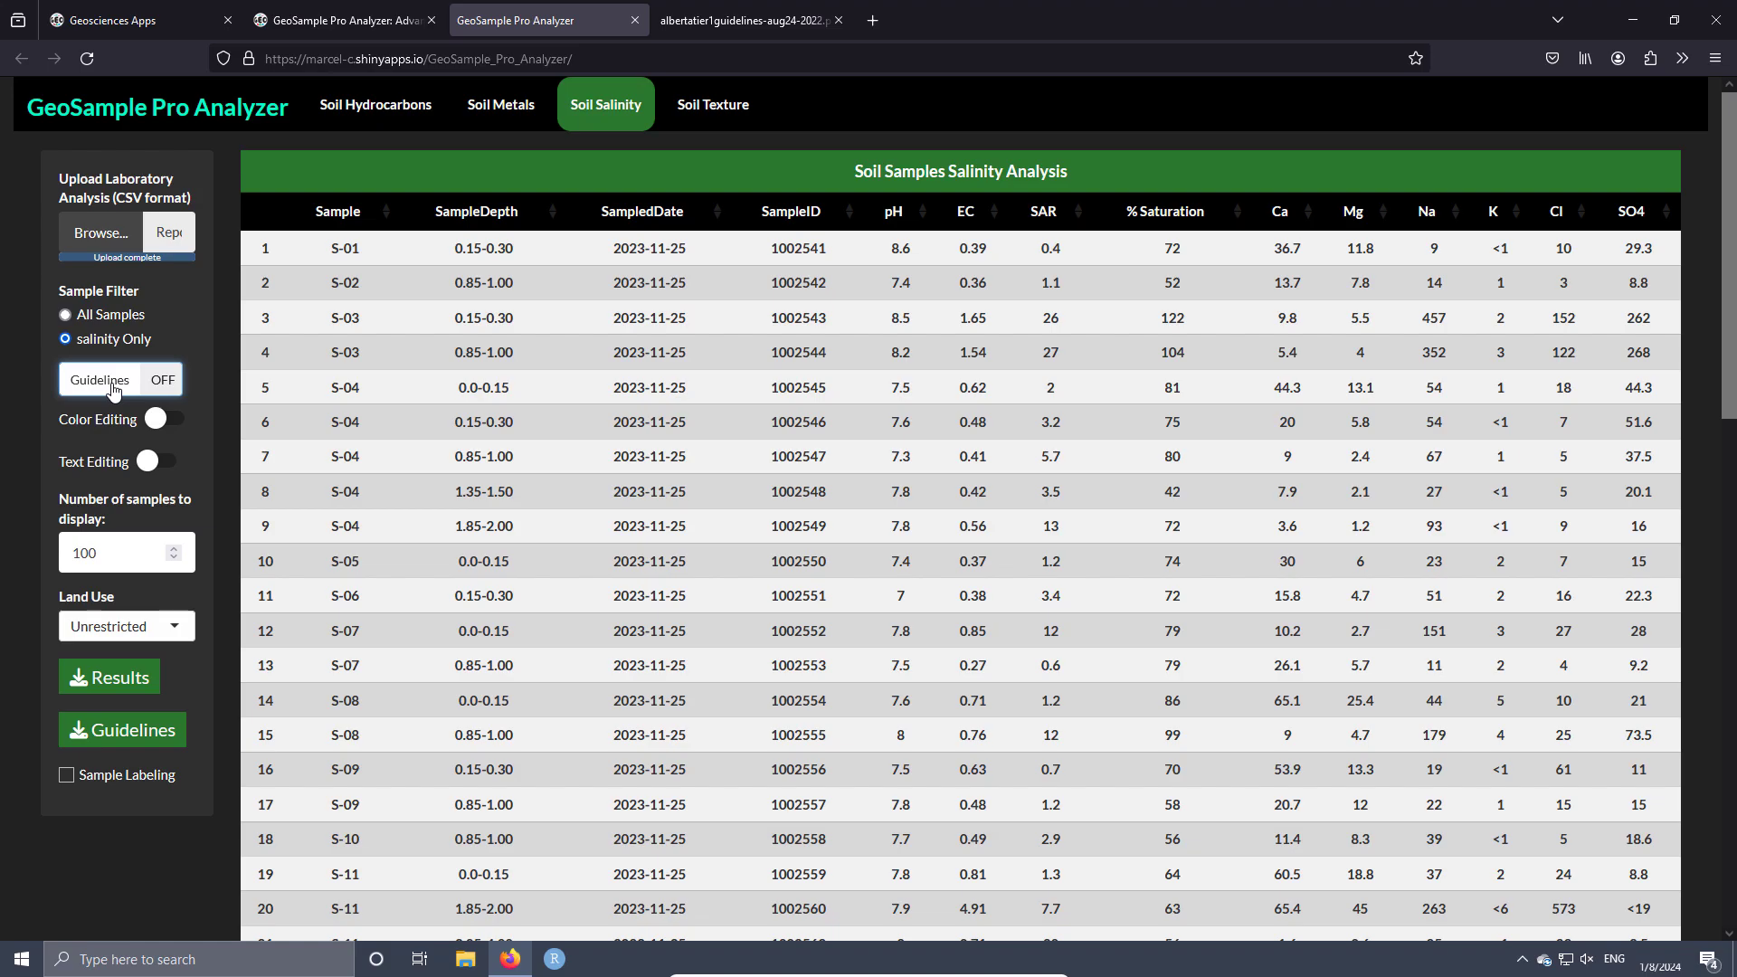
click(113, 389)
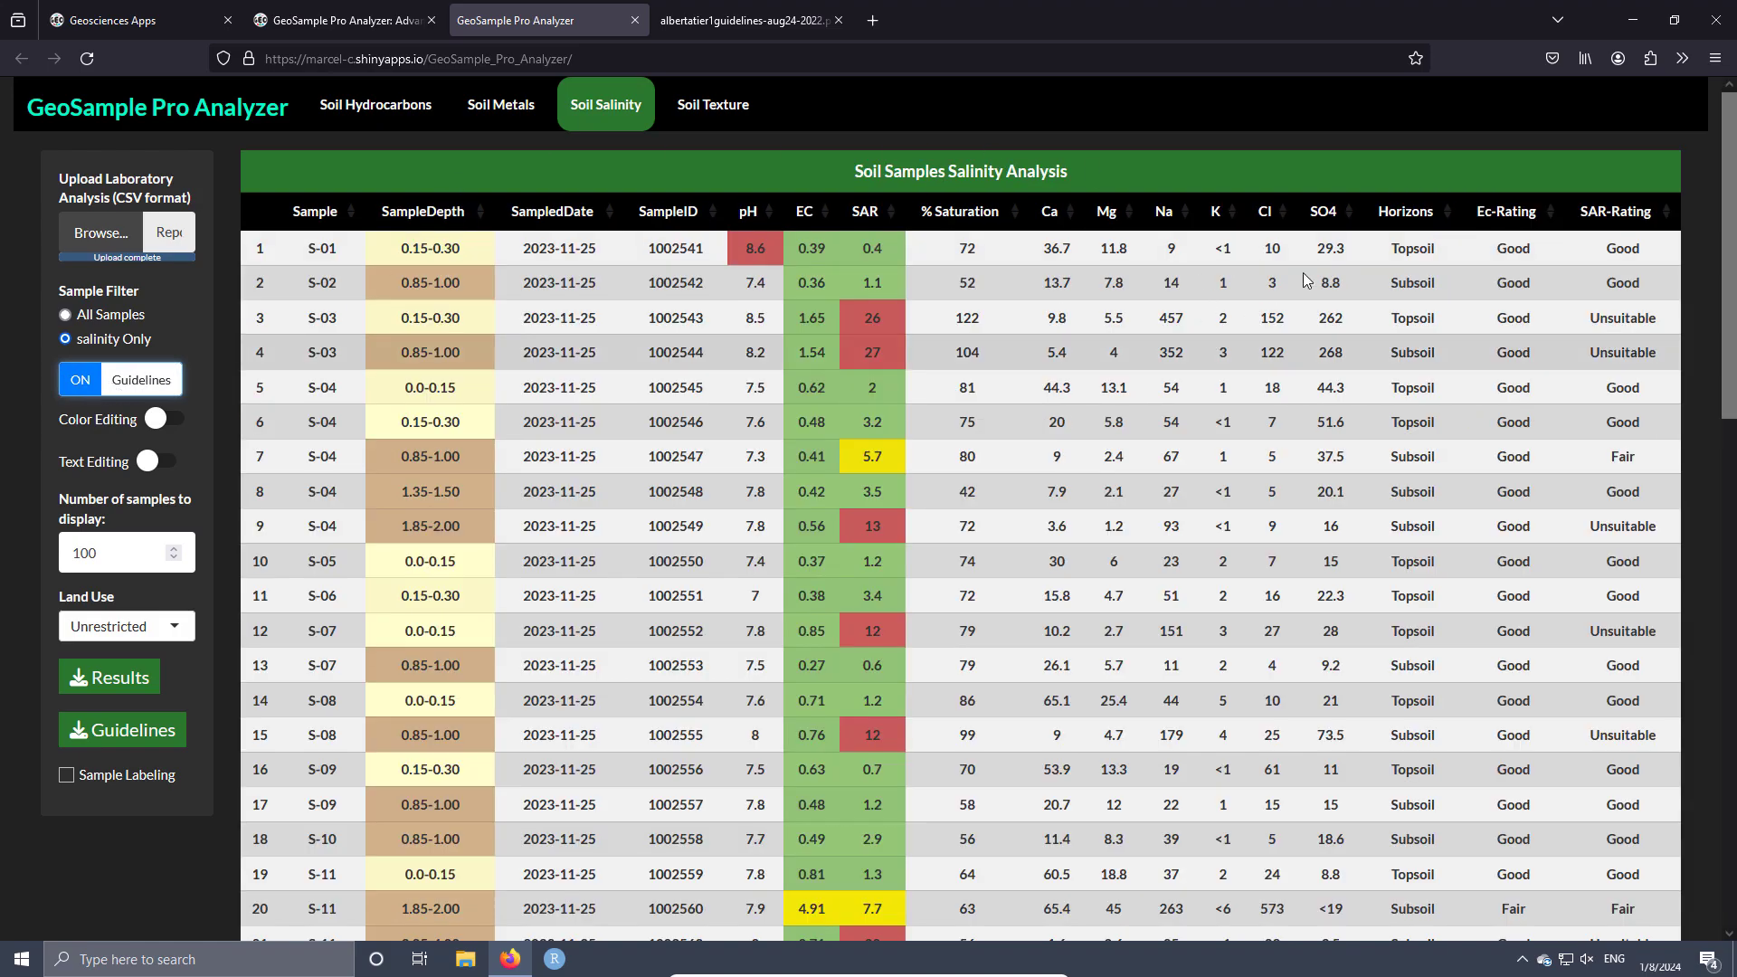
scroll(1252, 301, down, 15)
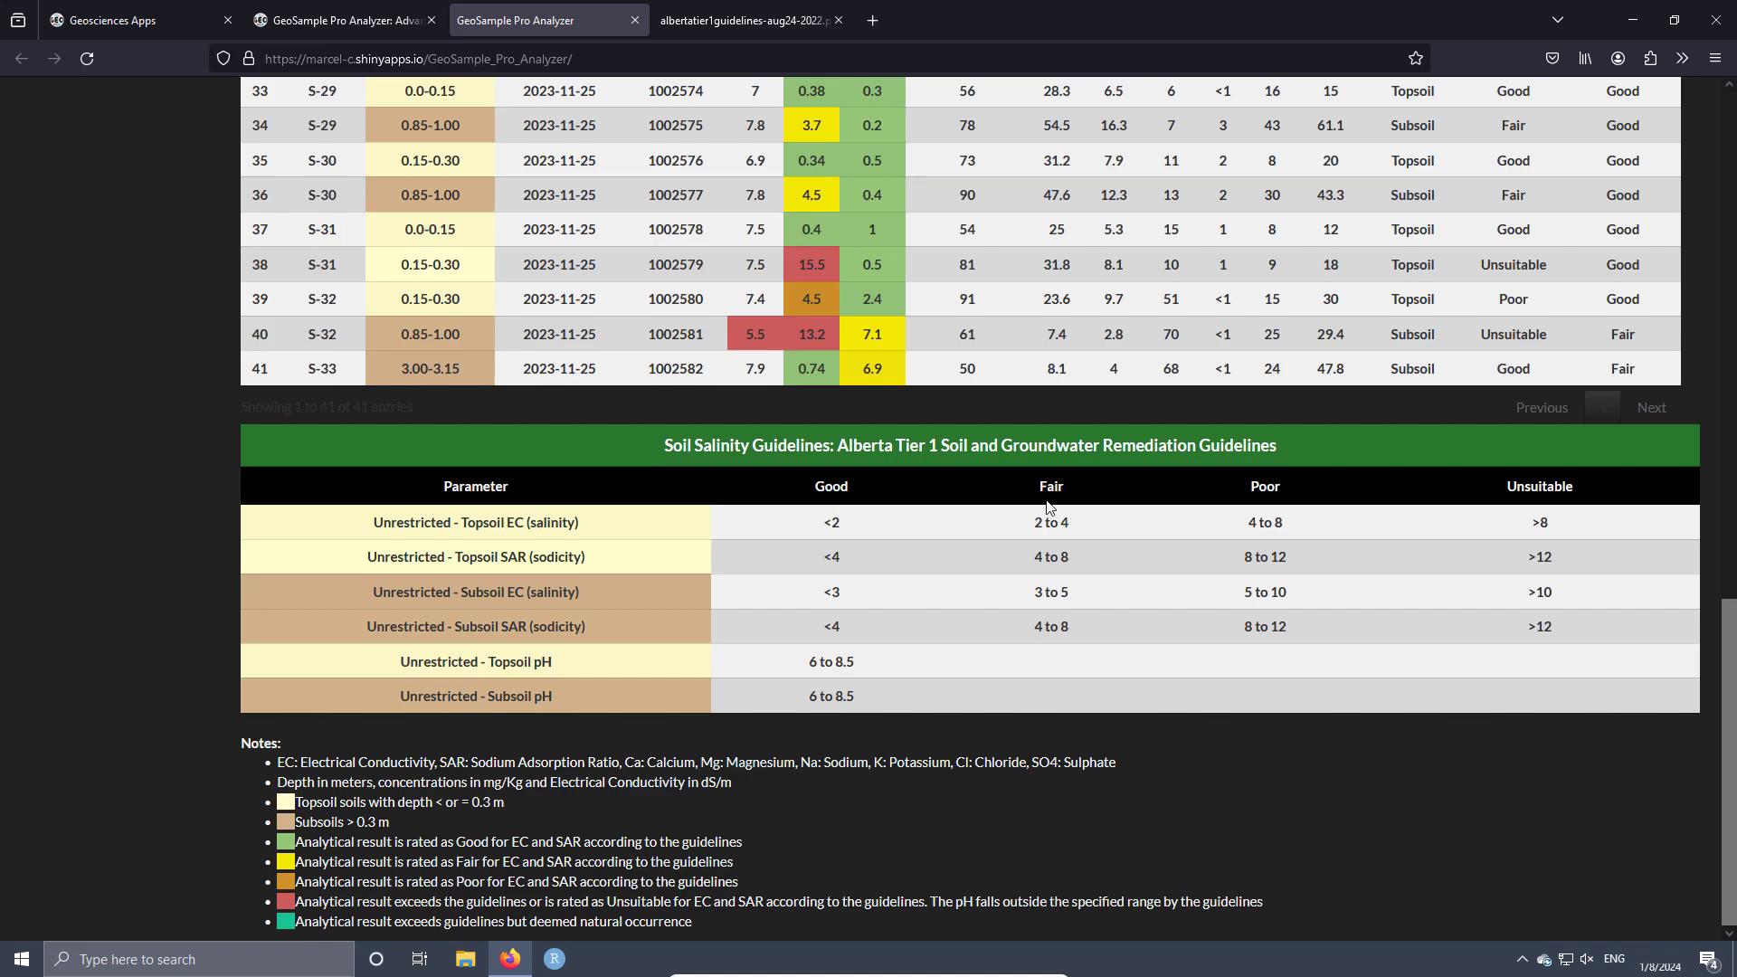
scroll(1052, 520, up, 6)
scroll(1051, 514, up, 8)
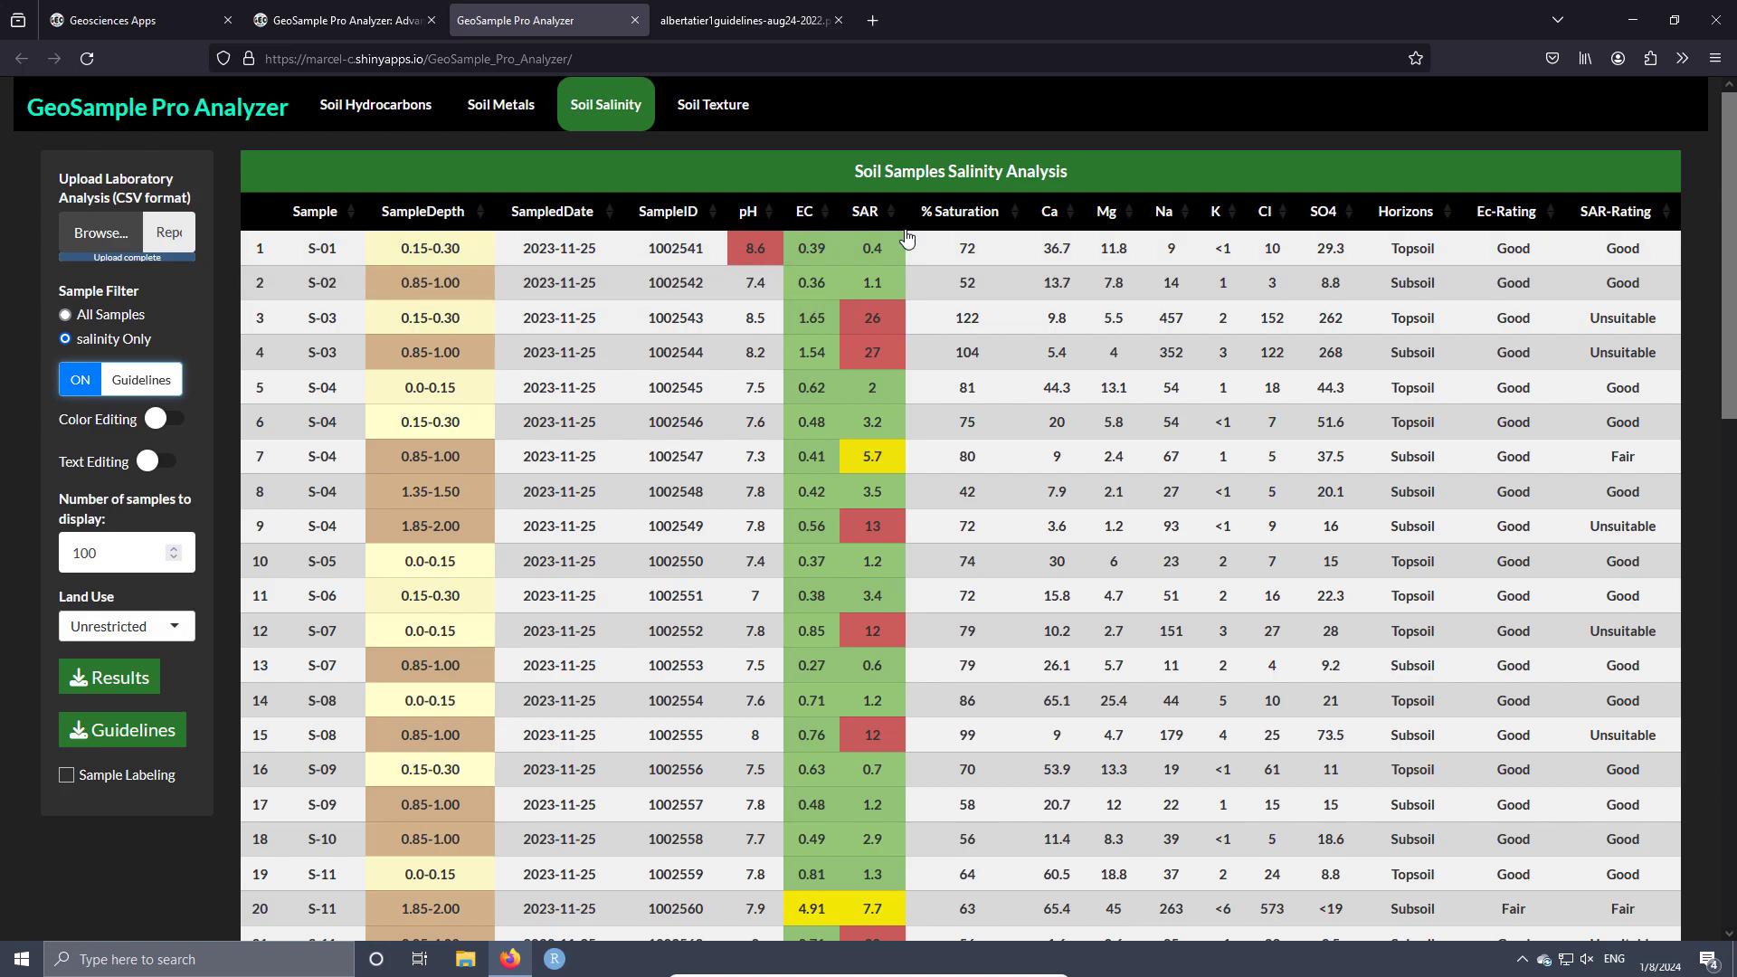
scroll(841, 323, down, 8)
scroll(849, 271, down, 6)
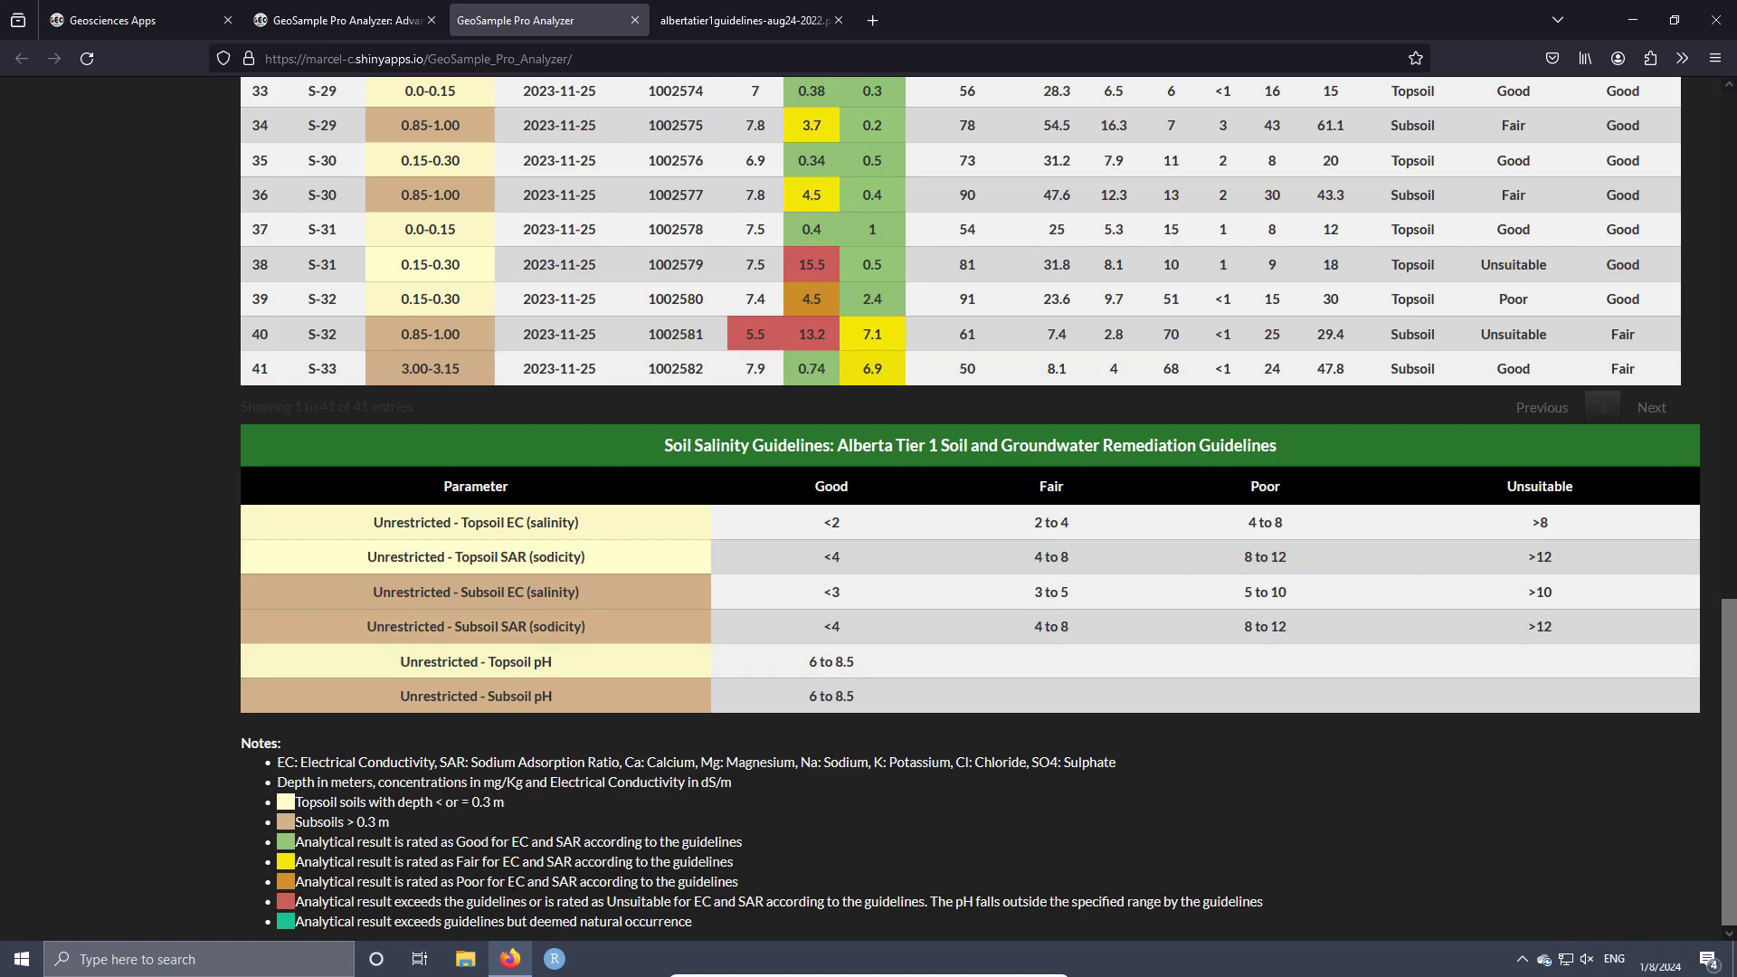
- Set the salinity land use to Commercial and review the exceedances and the Commercial EC, SAR and pH guidelines
scroll(552, 856, up, 15)
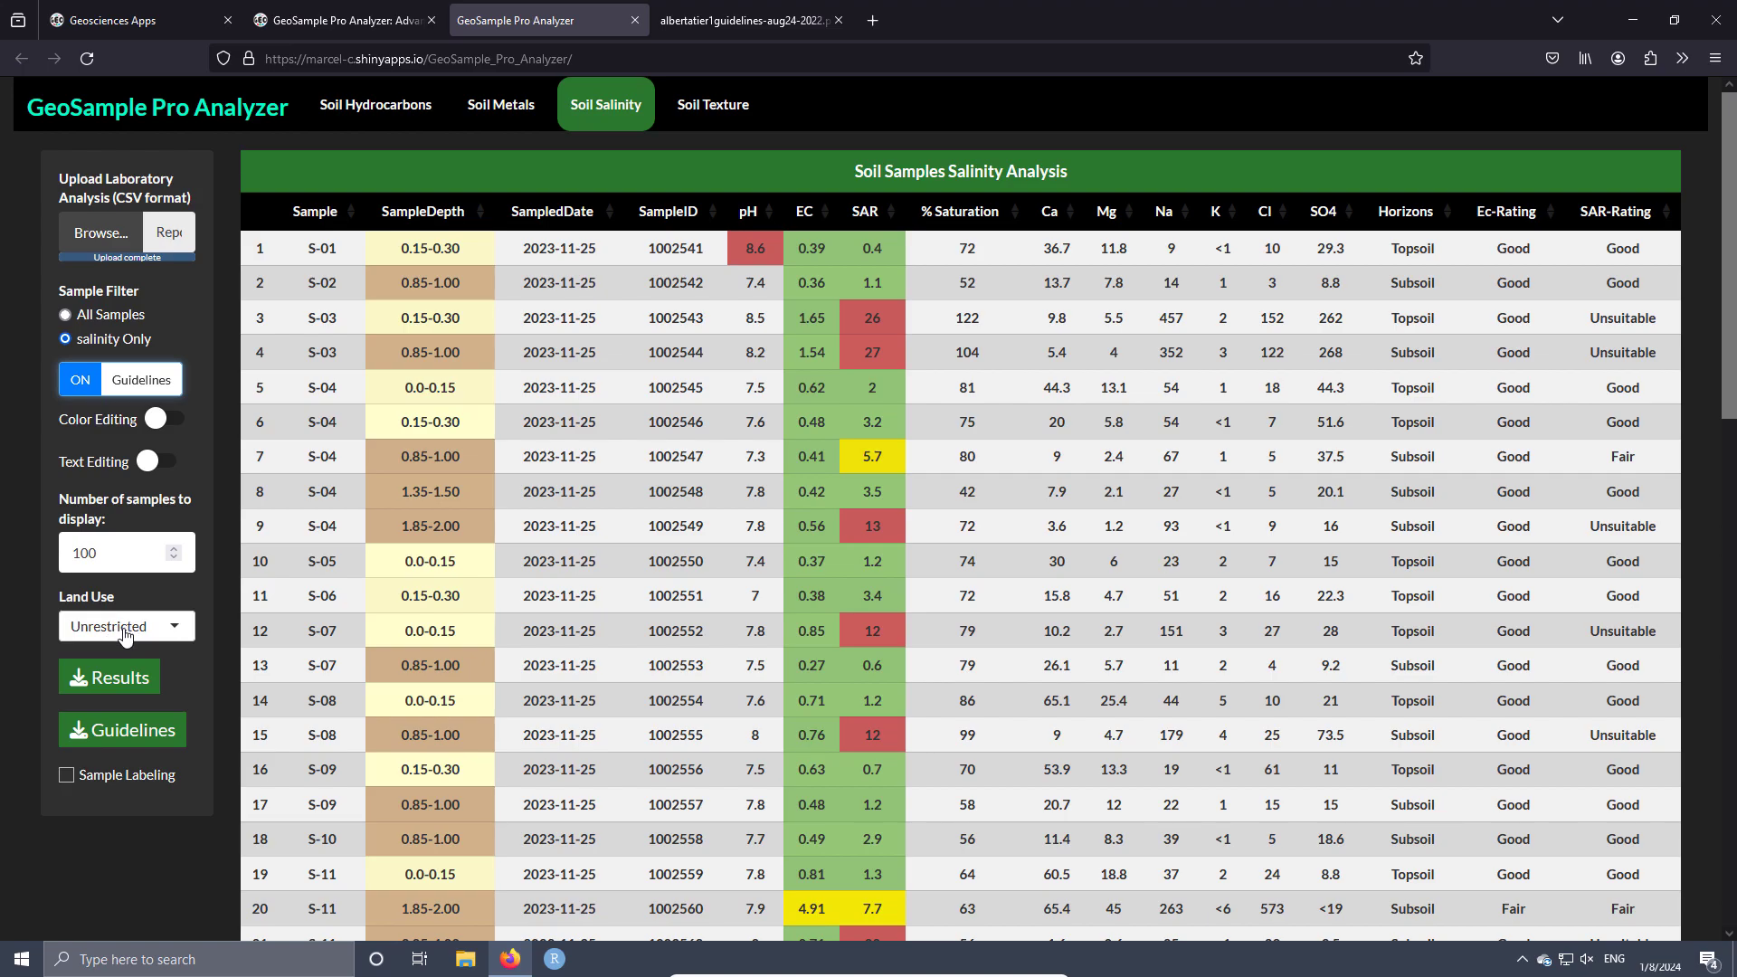
click(121, 628)
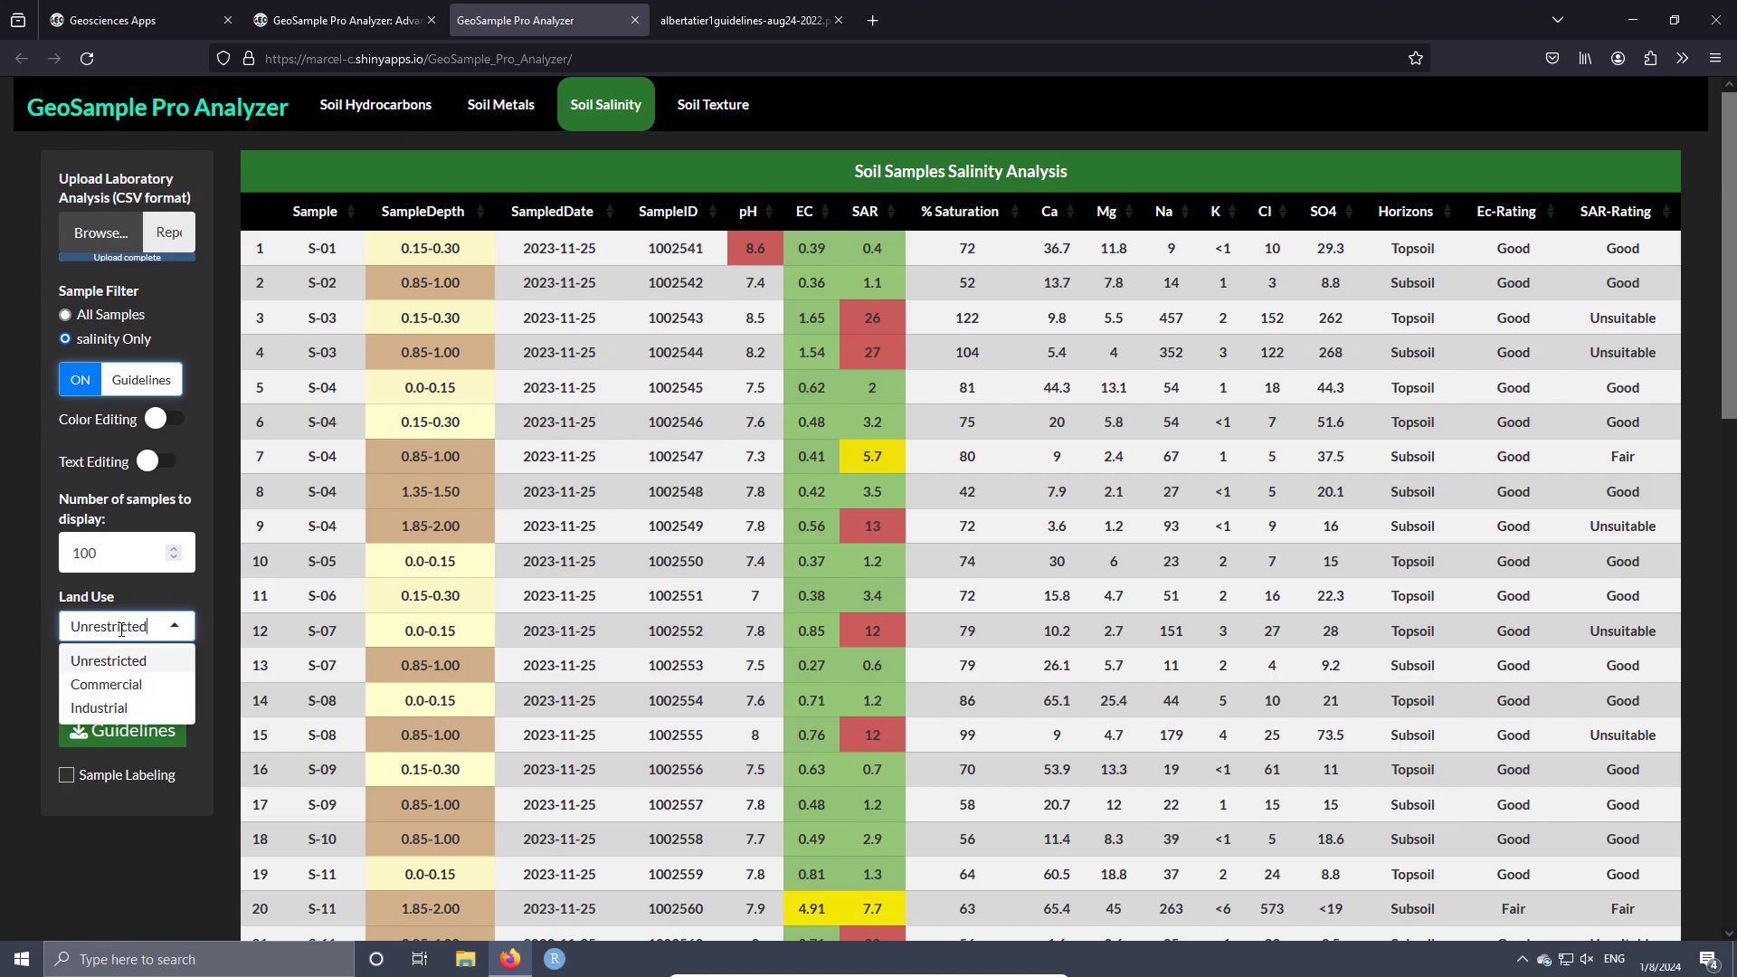
click(106, 685)
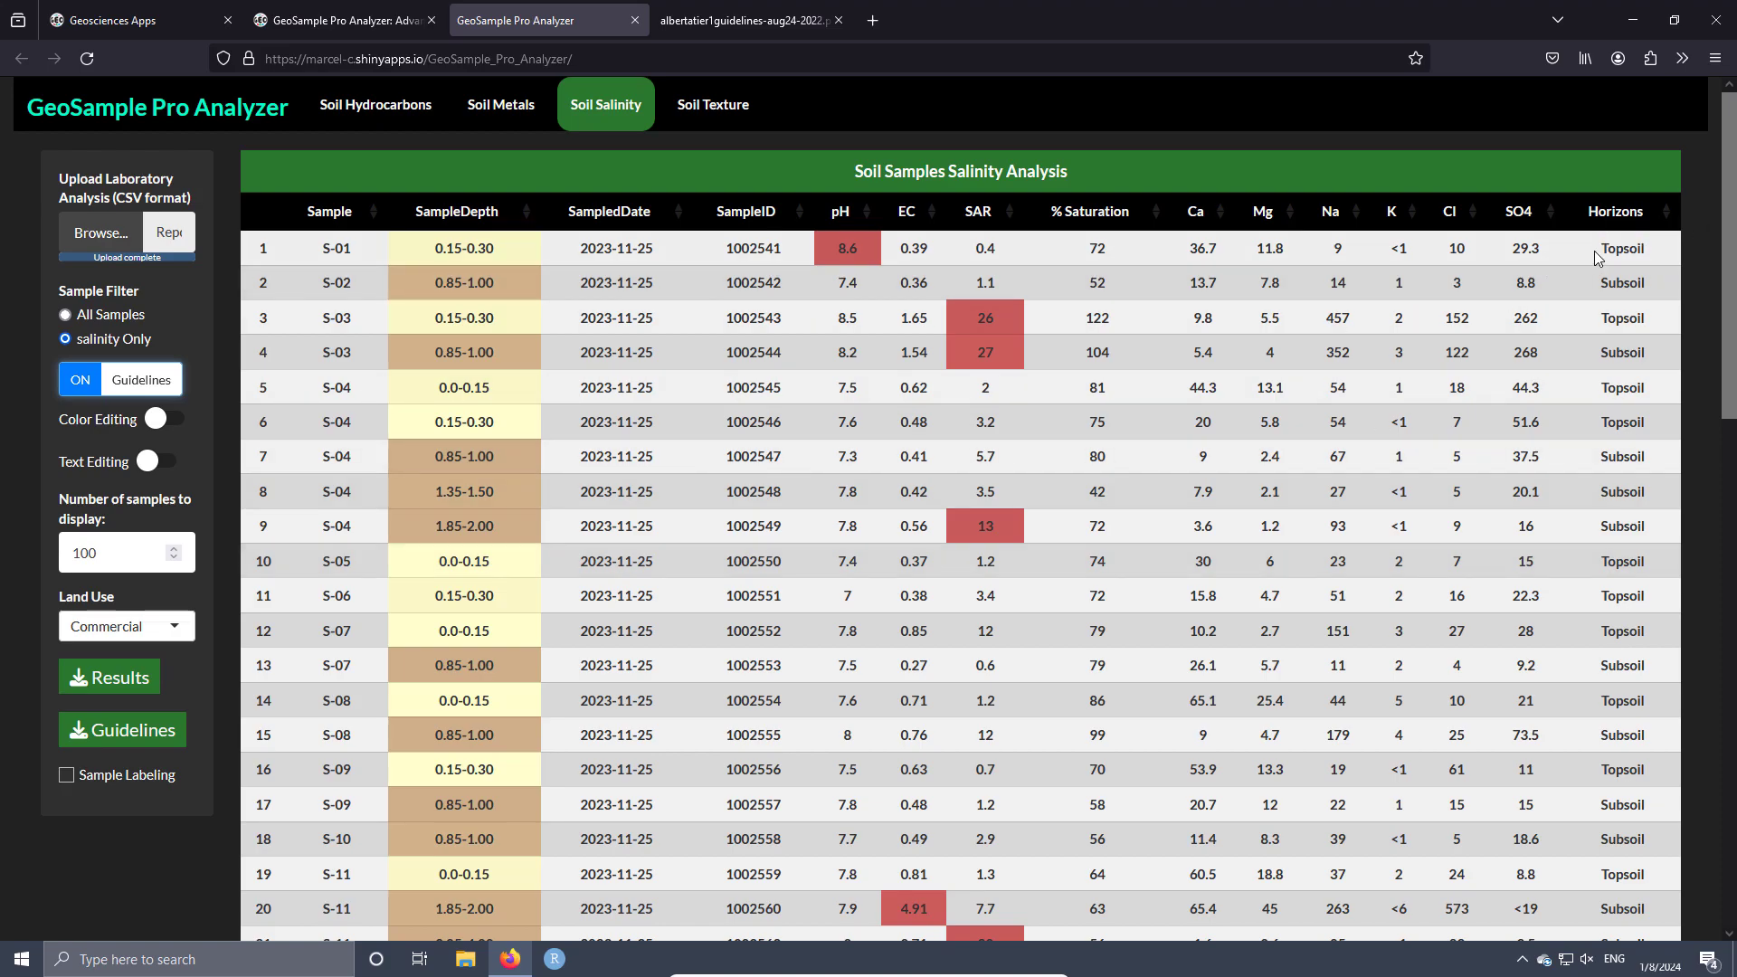
scroll(1592, 254, down, 12)
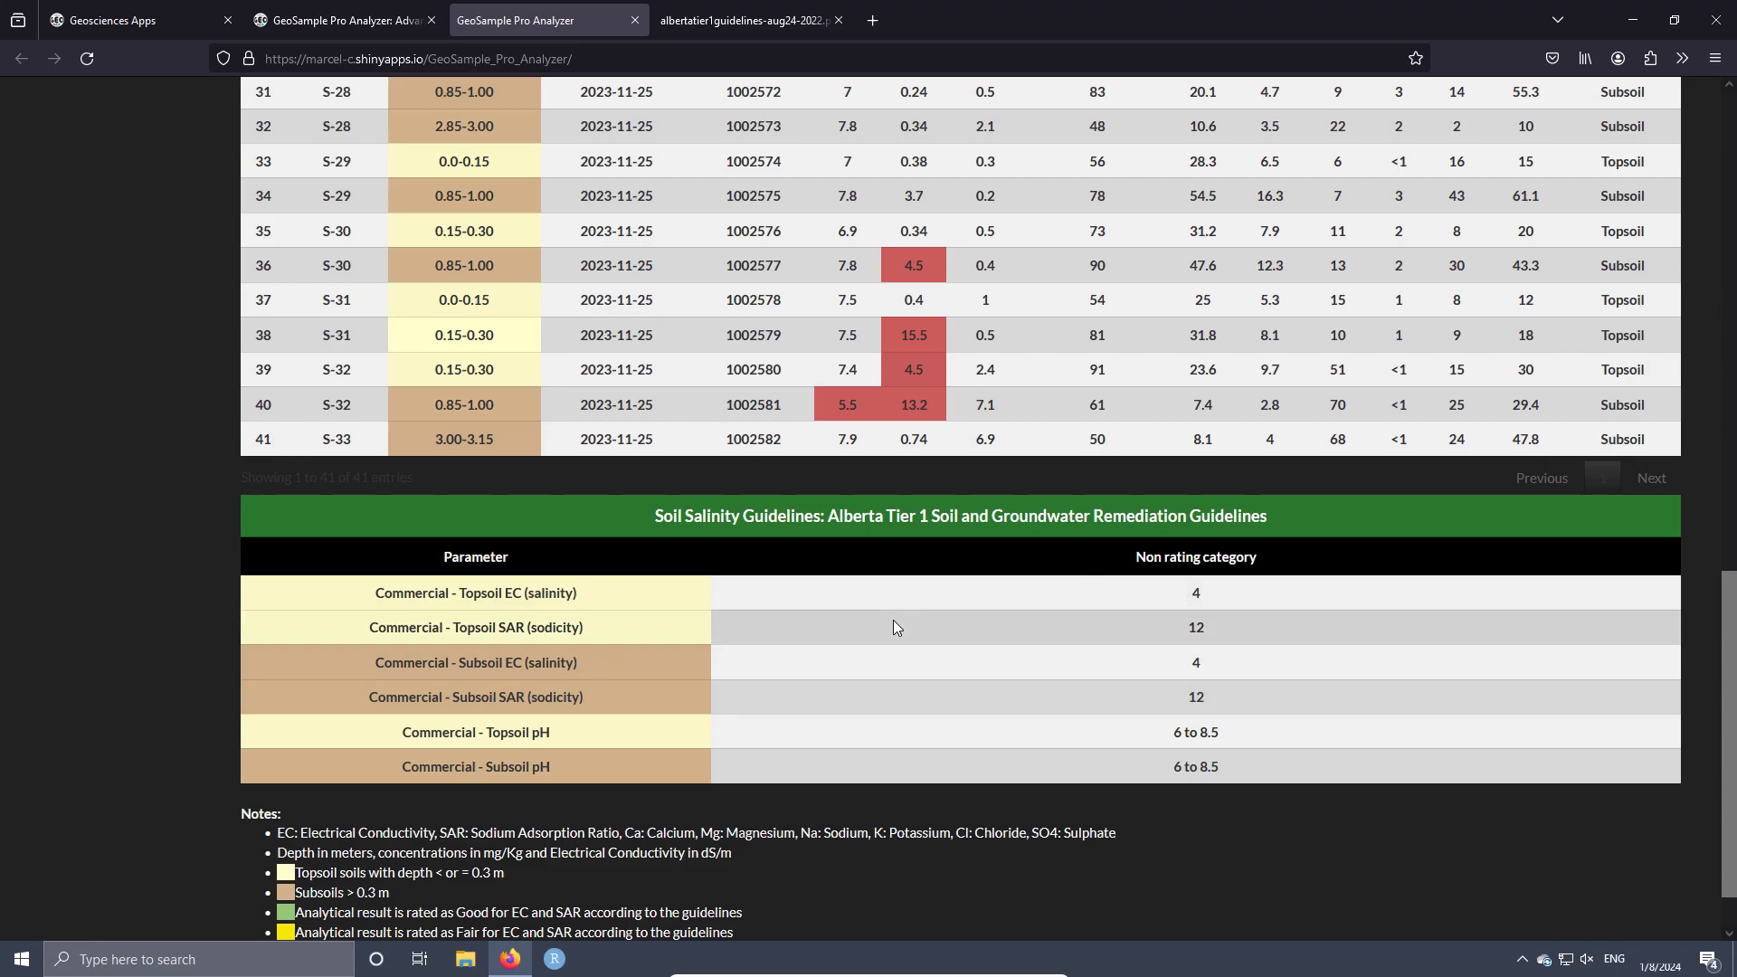
scroll(1037, 667, up, 12)
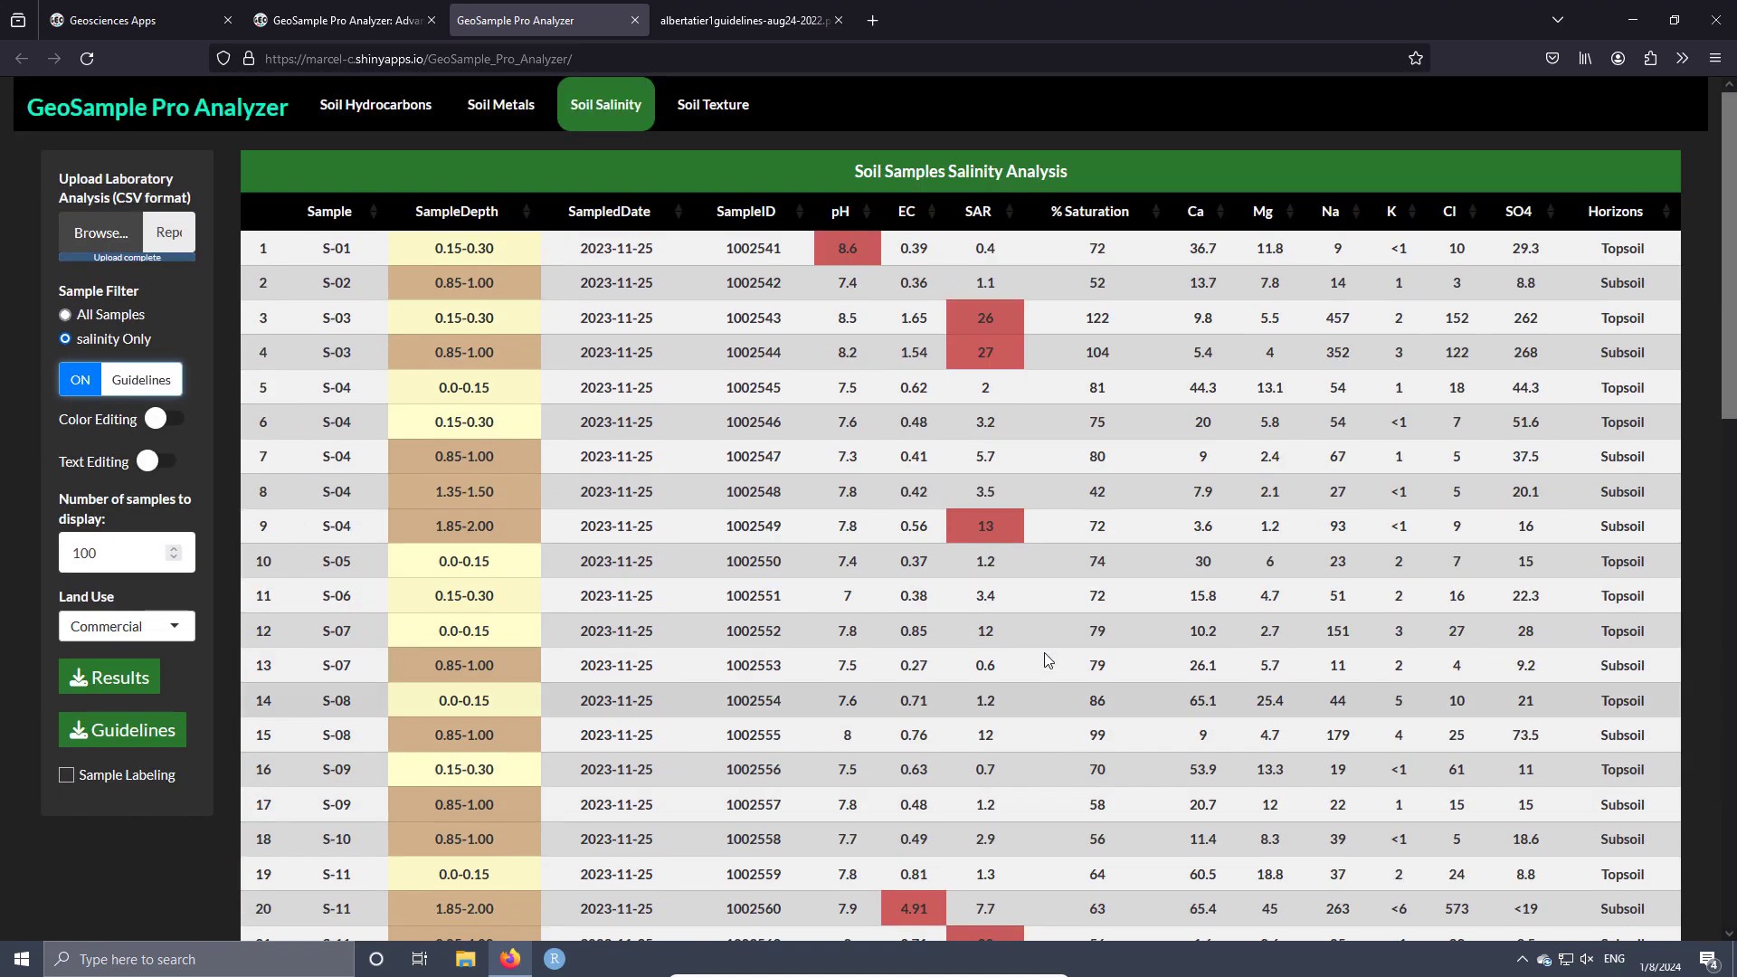
- Switch the salinity land use back to Unrestricted and review its Good, Fair, Poor and Unsuitable guideline categories
click(143, 633)
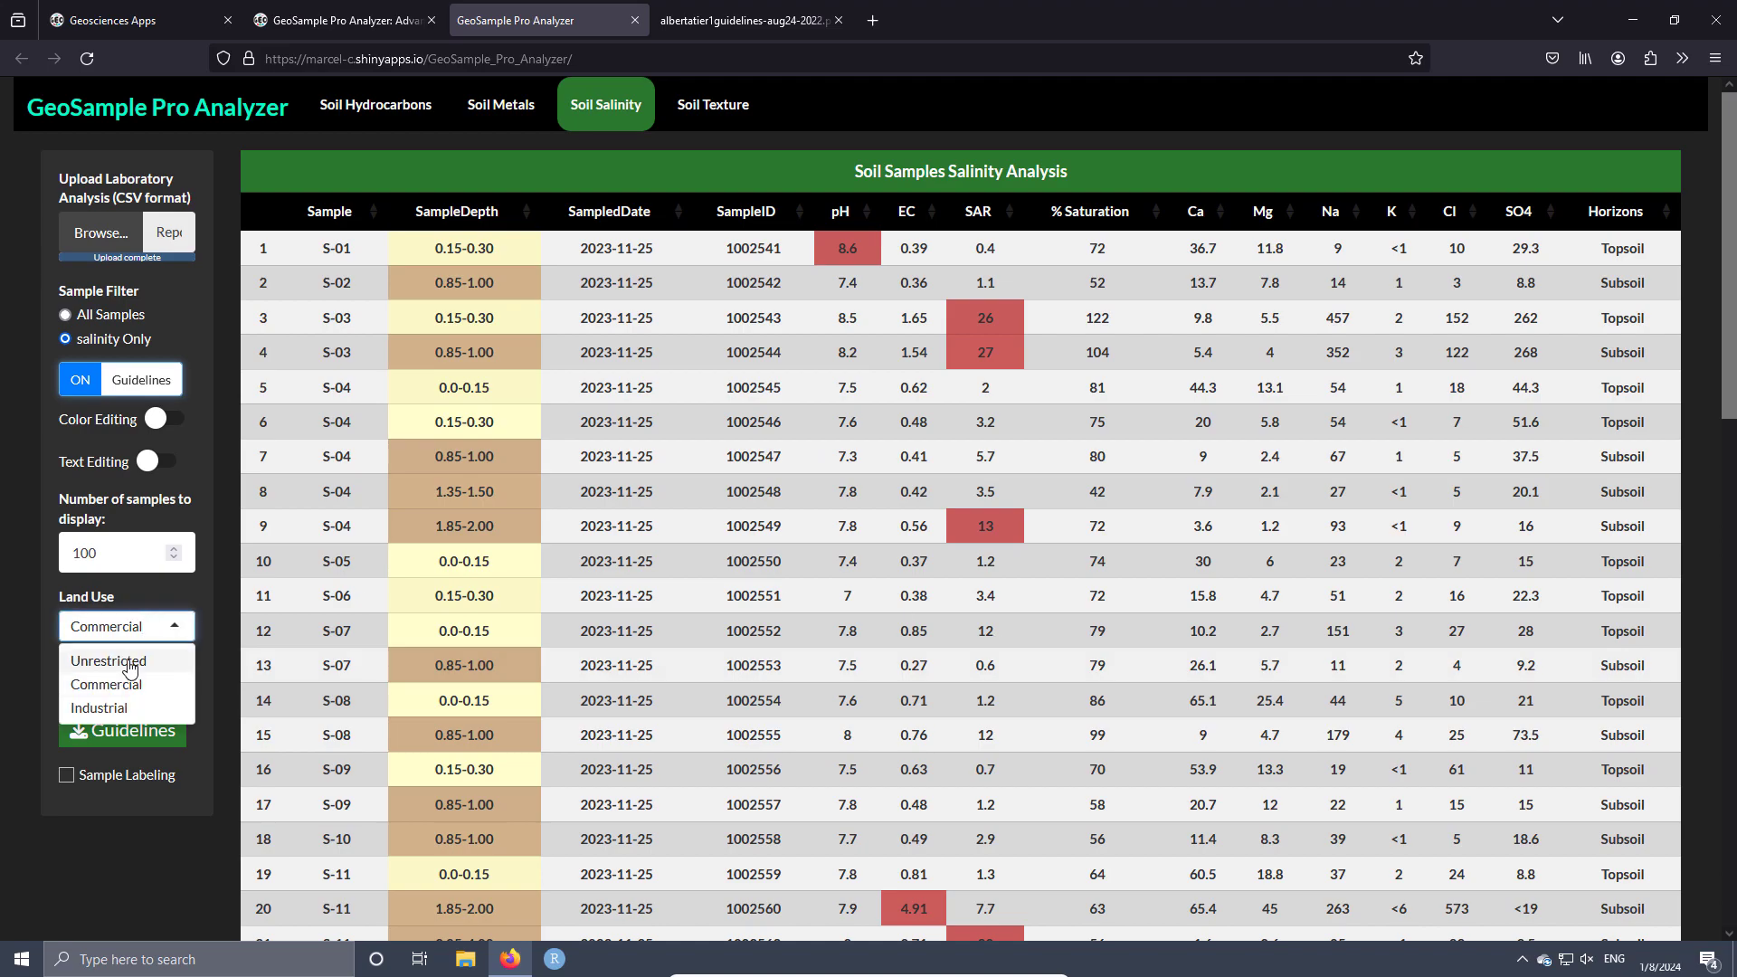
click(129, 662)
scroll(1136, 527, down, 12)
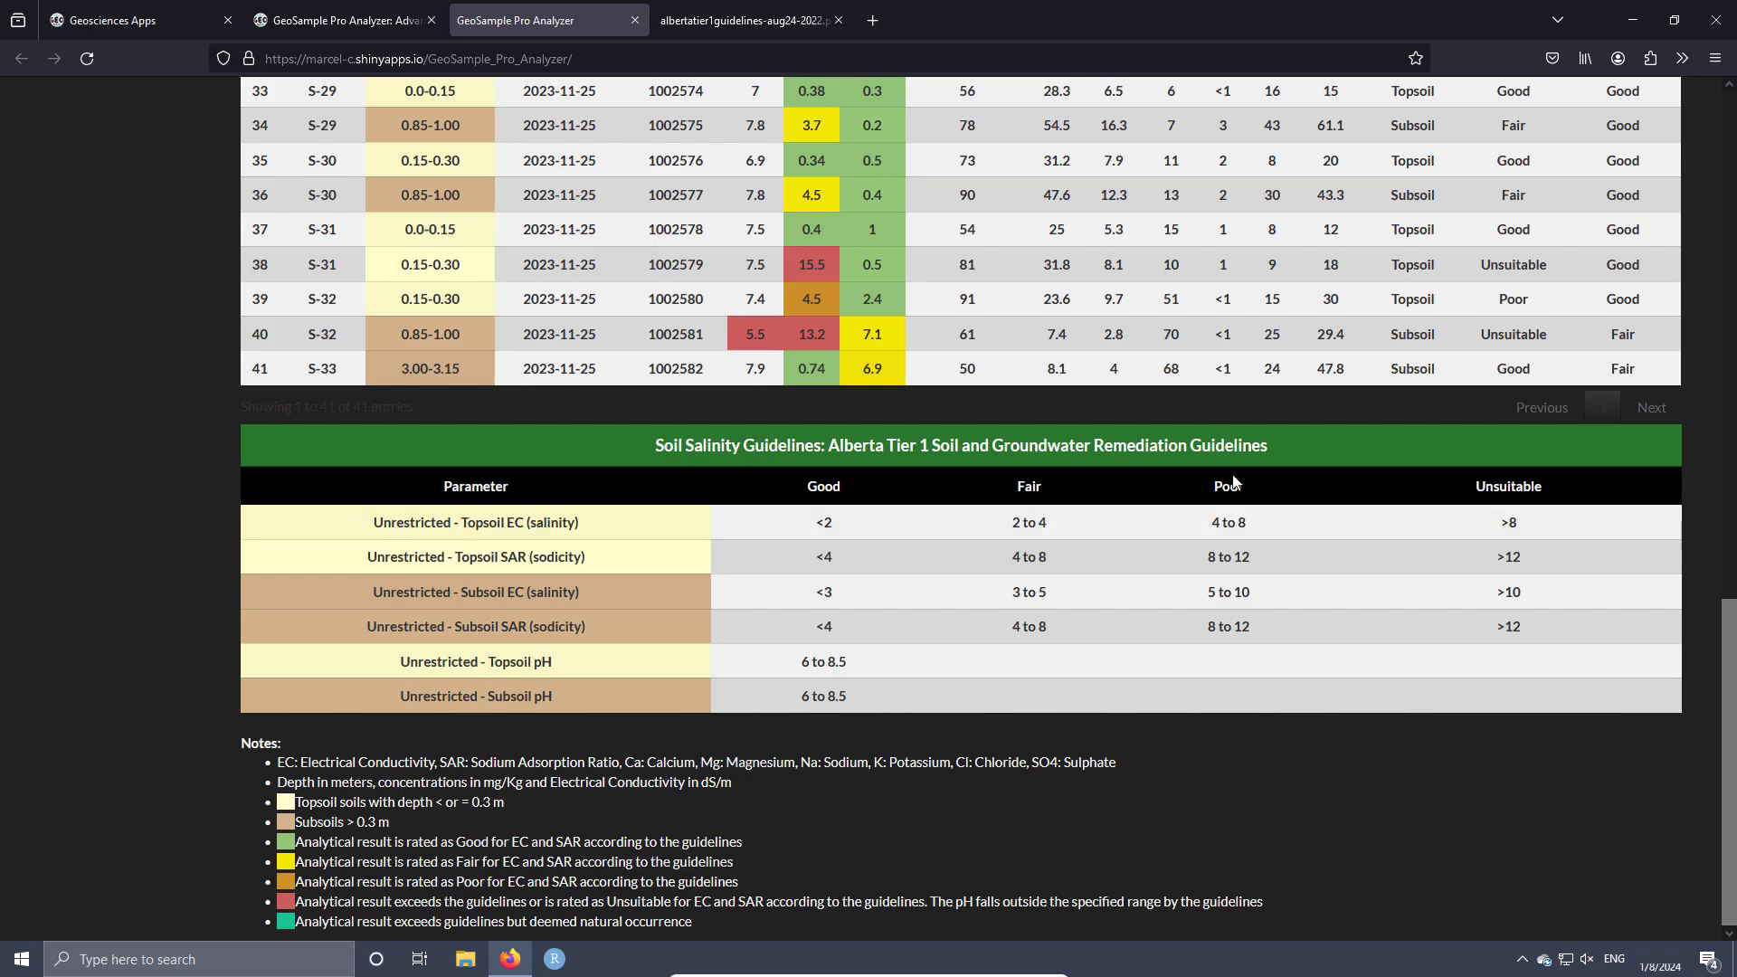
scroll(622, 481, up, 10)
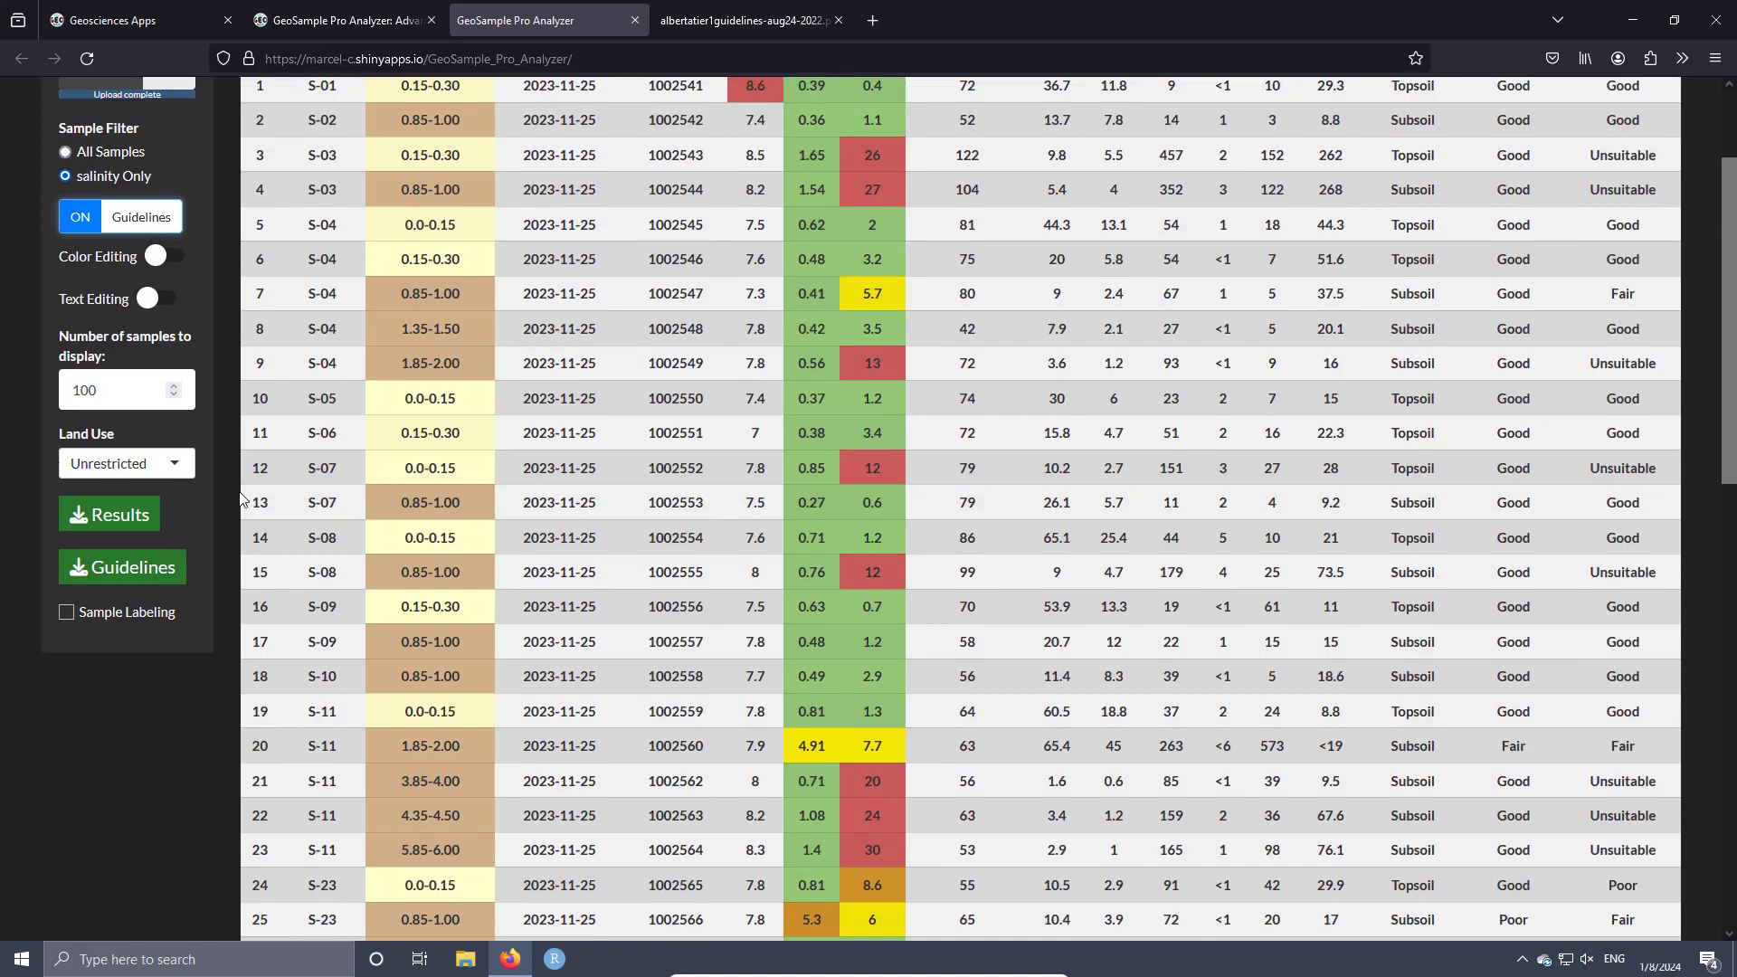
- Apply the Commercial land use again, look through the salinity table, and restore Unrestricted
click(128, 463)
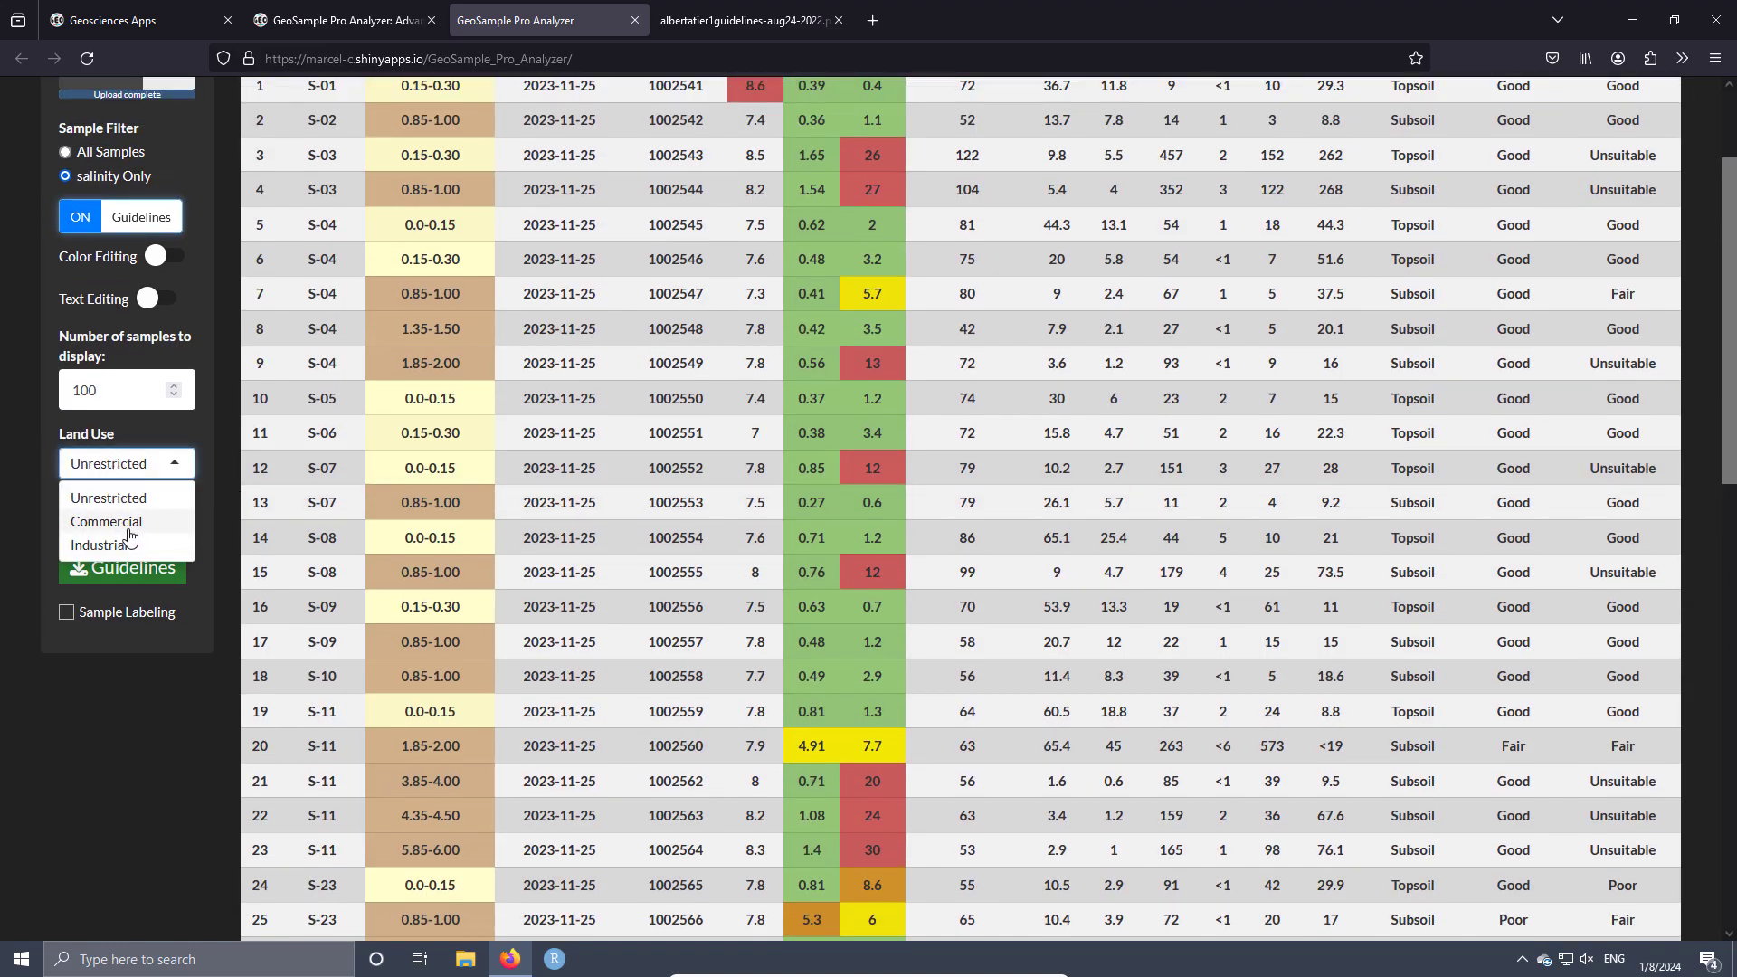
click(124, 531)
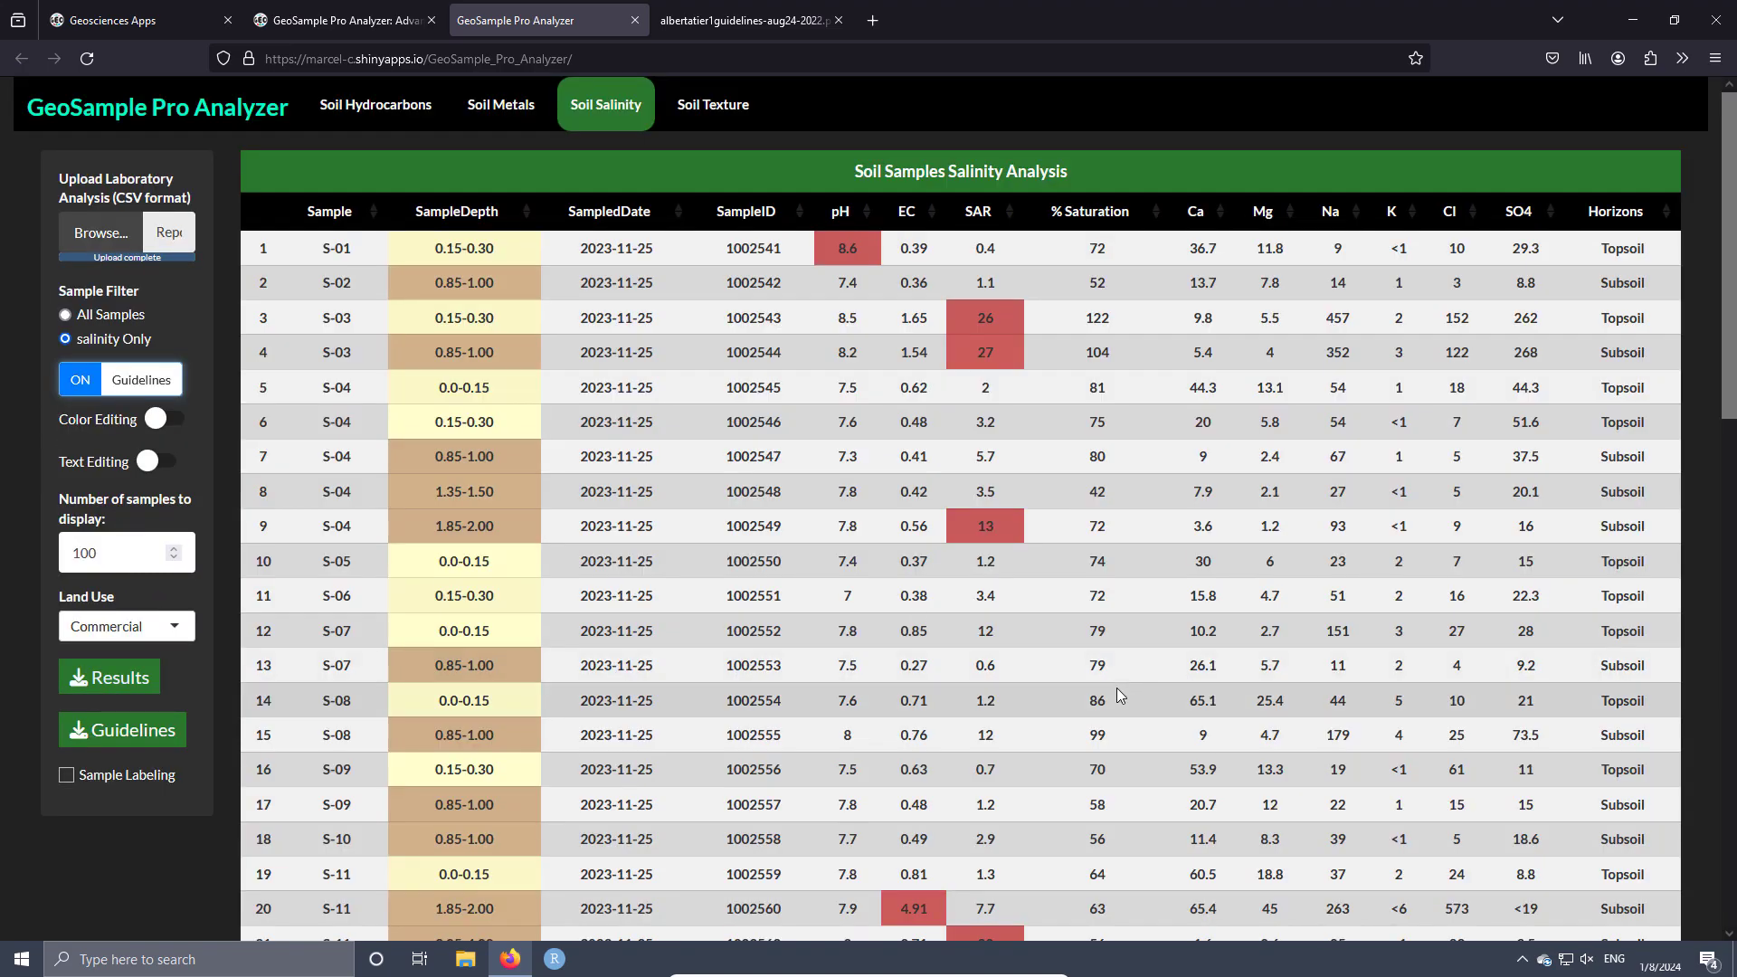
scroll(966, 552, down, 7)
scroll(958, 557, up, 7)
click(117, 624)
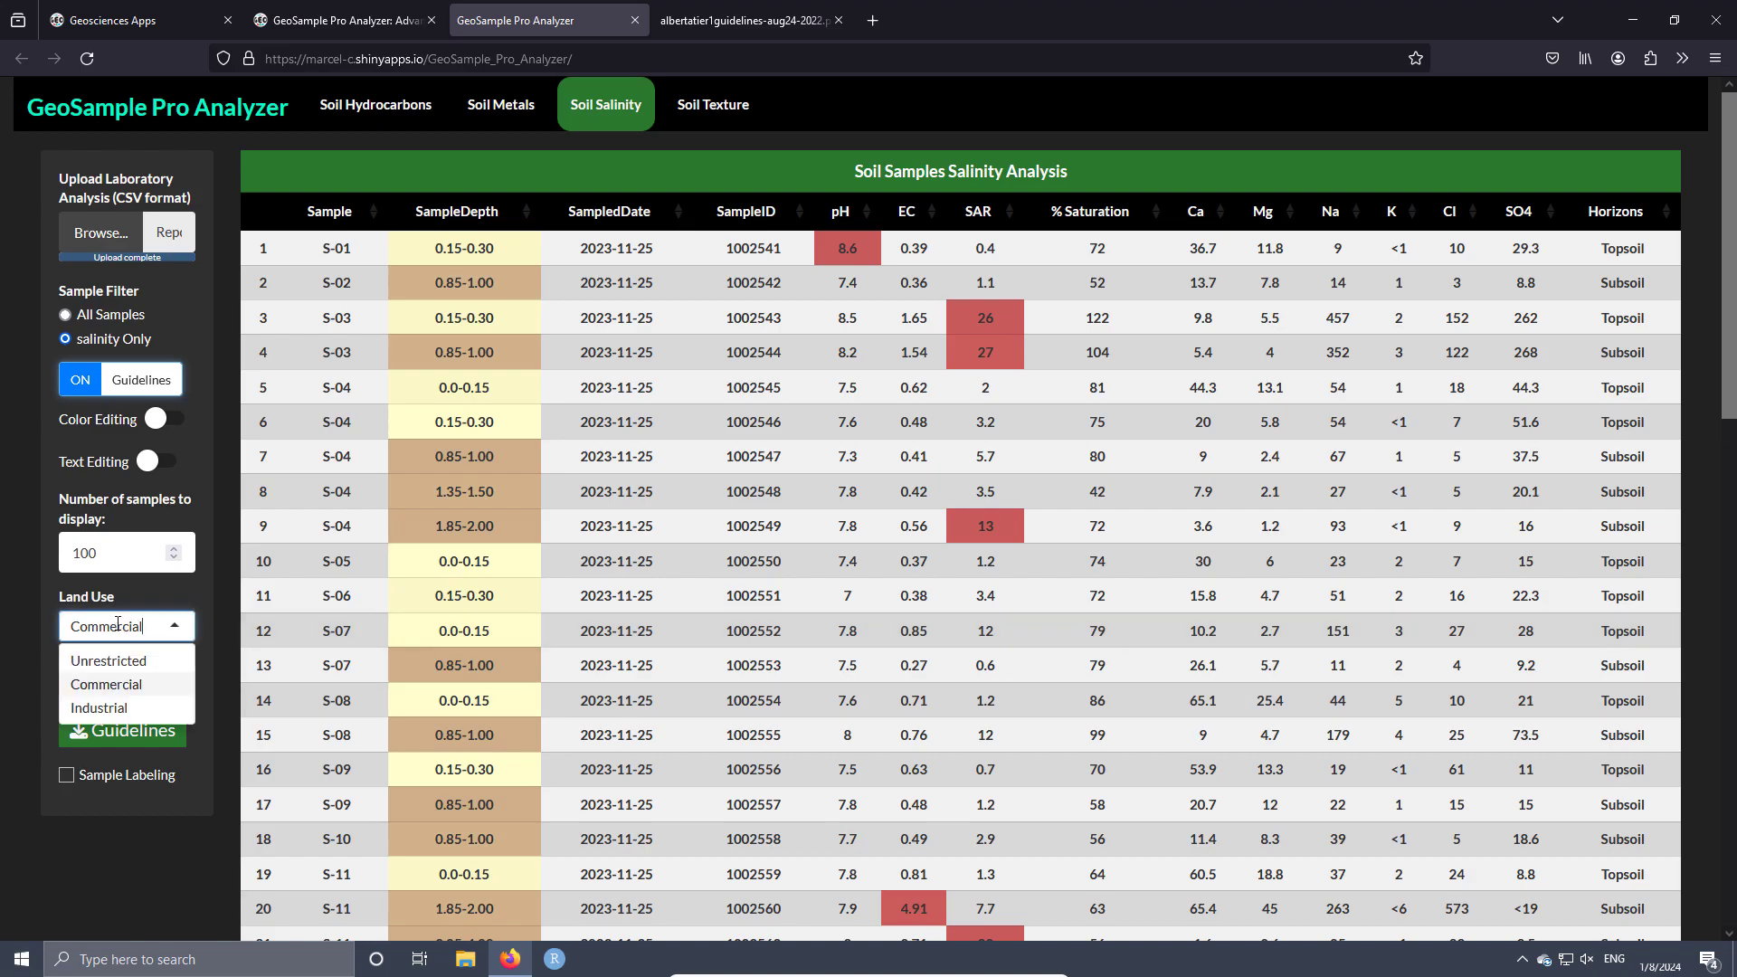
click(113, 661)
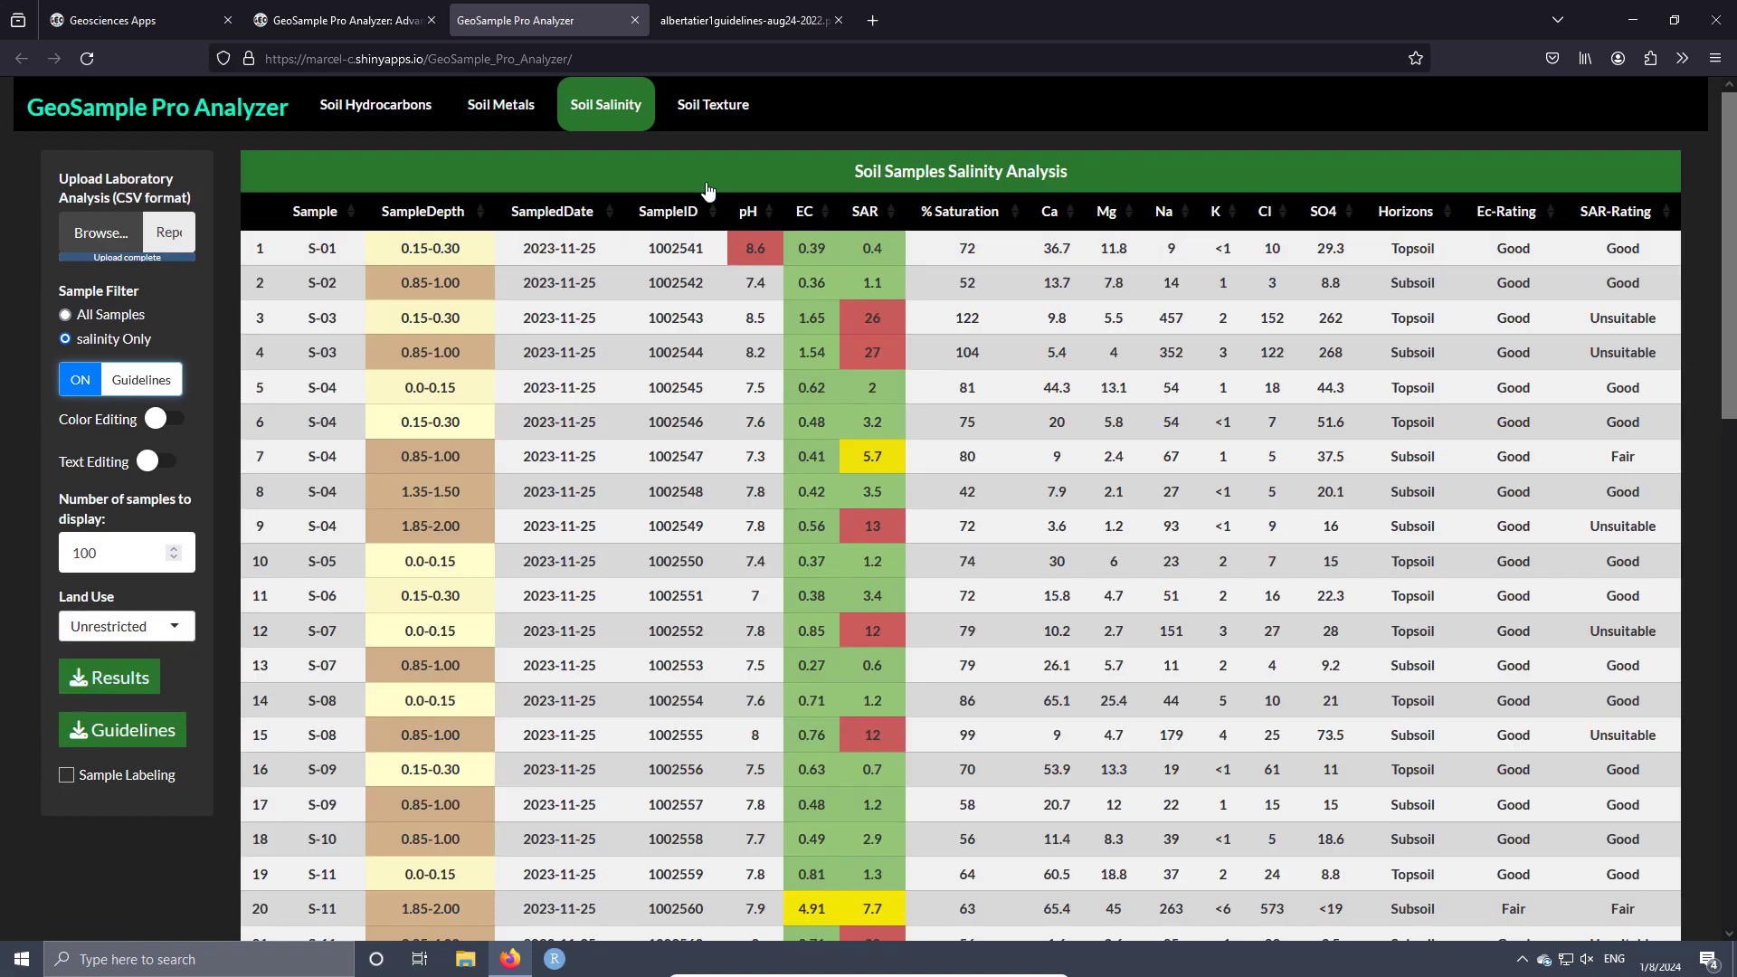
- Upload Report 20232024.csv as the laboratory analysis for Soil Texture
click(713, 104)
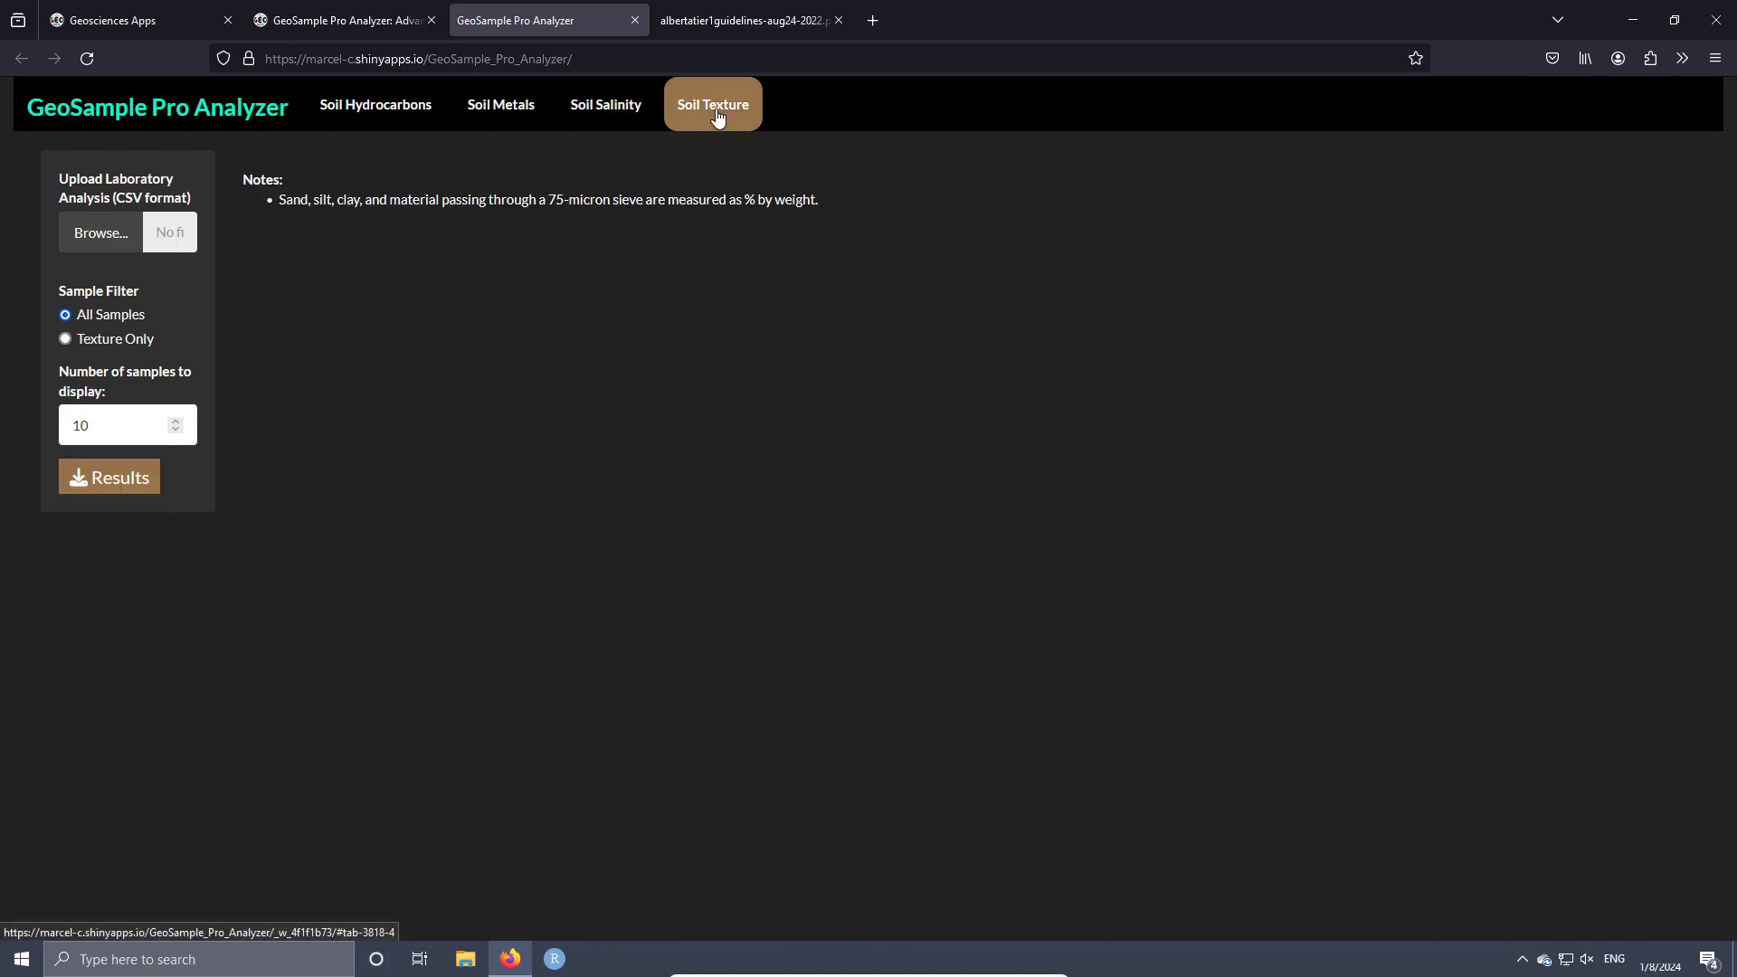
click(113, 233)
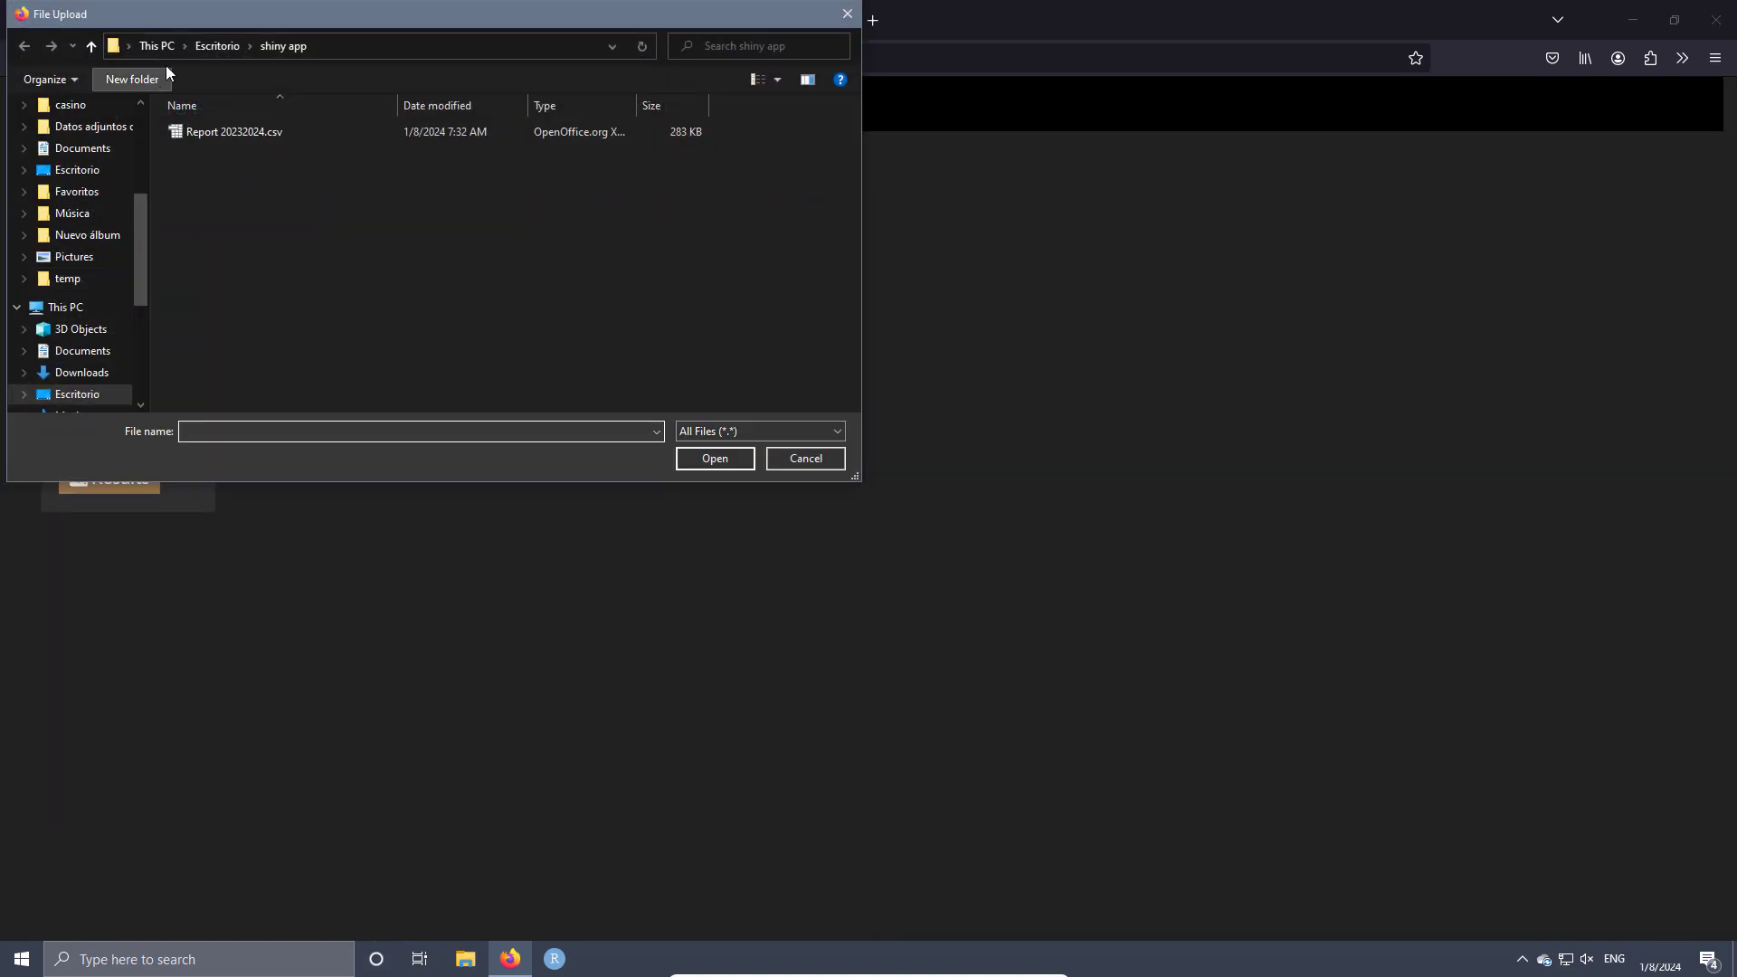
click(228, 131)
click(708, 464)
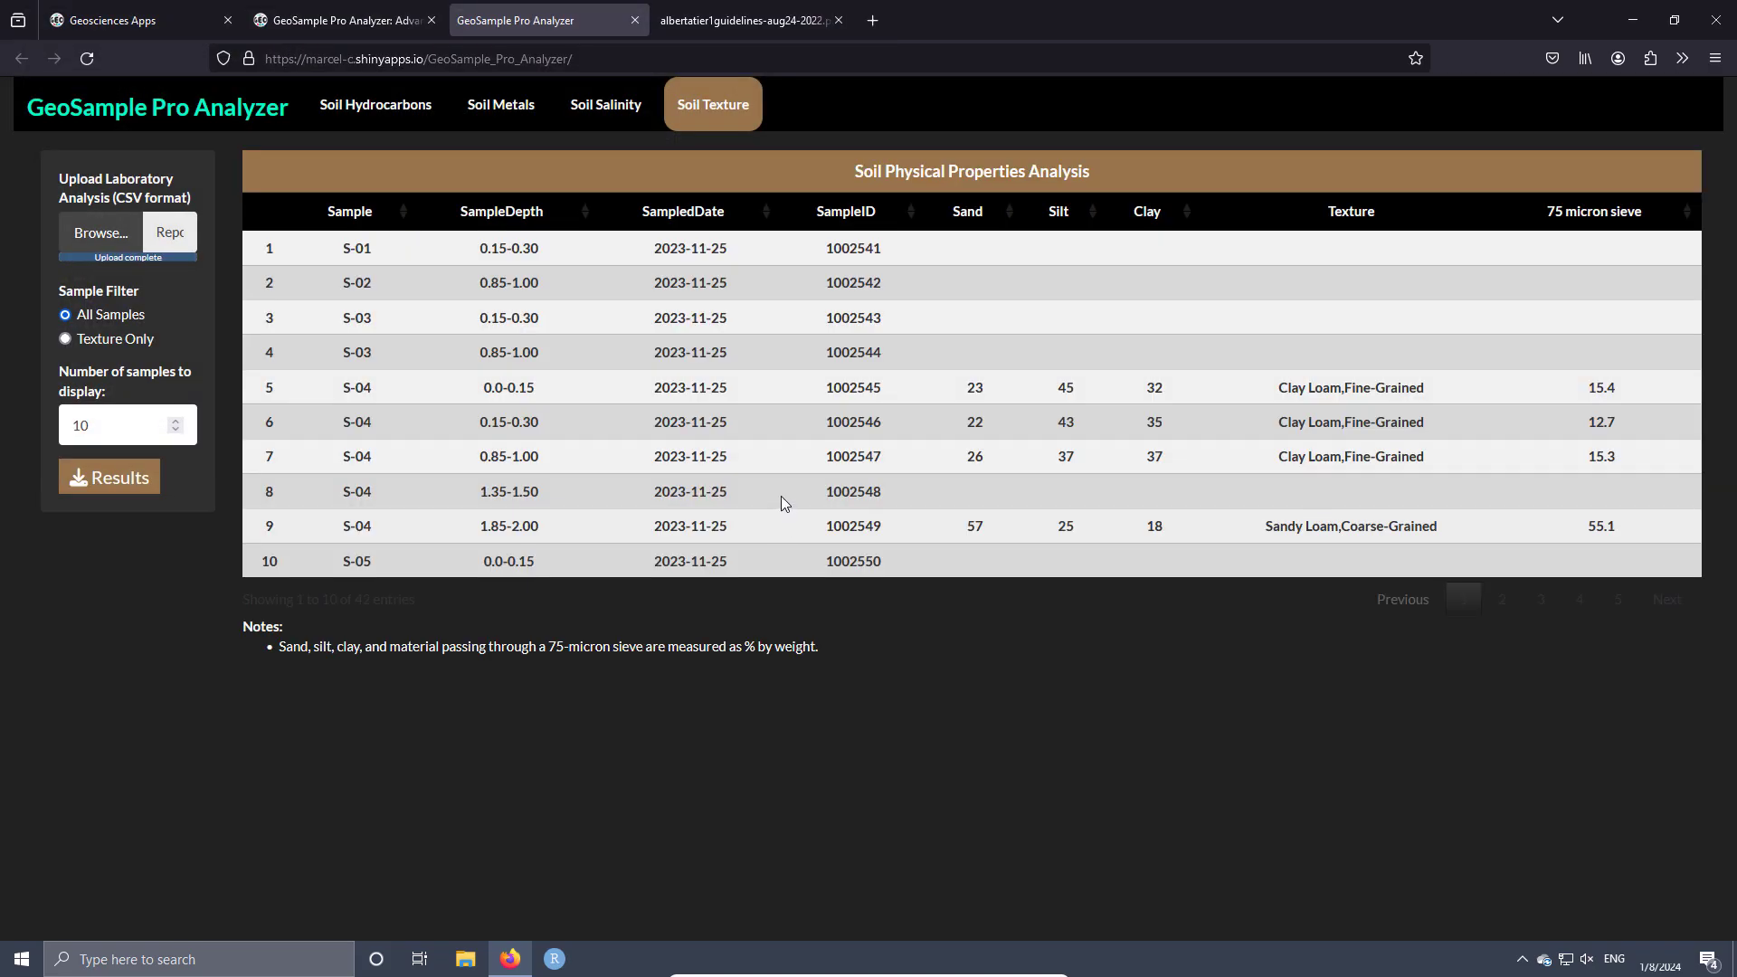
- Set the number of texture samples to display to 100, look through the table, and filter it to Texture Only
drag(91, 425, 42, 423)
text(1)
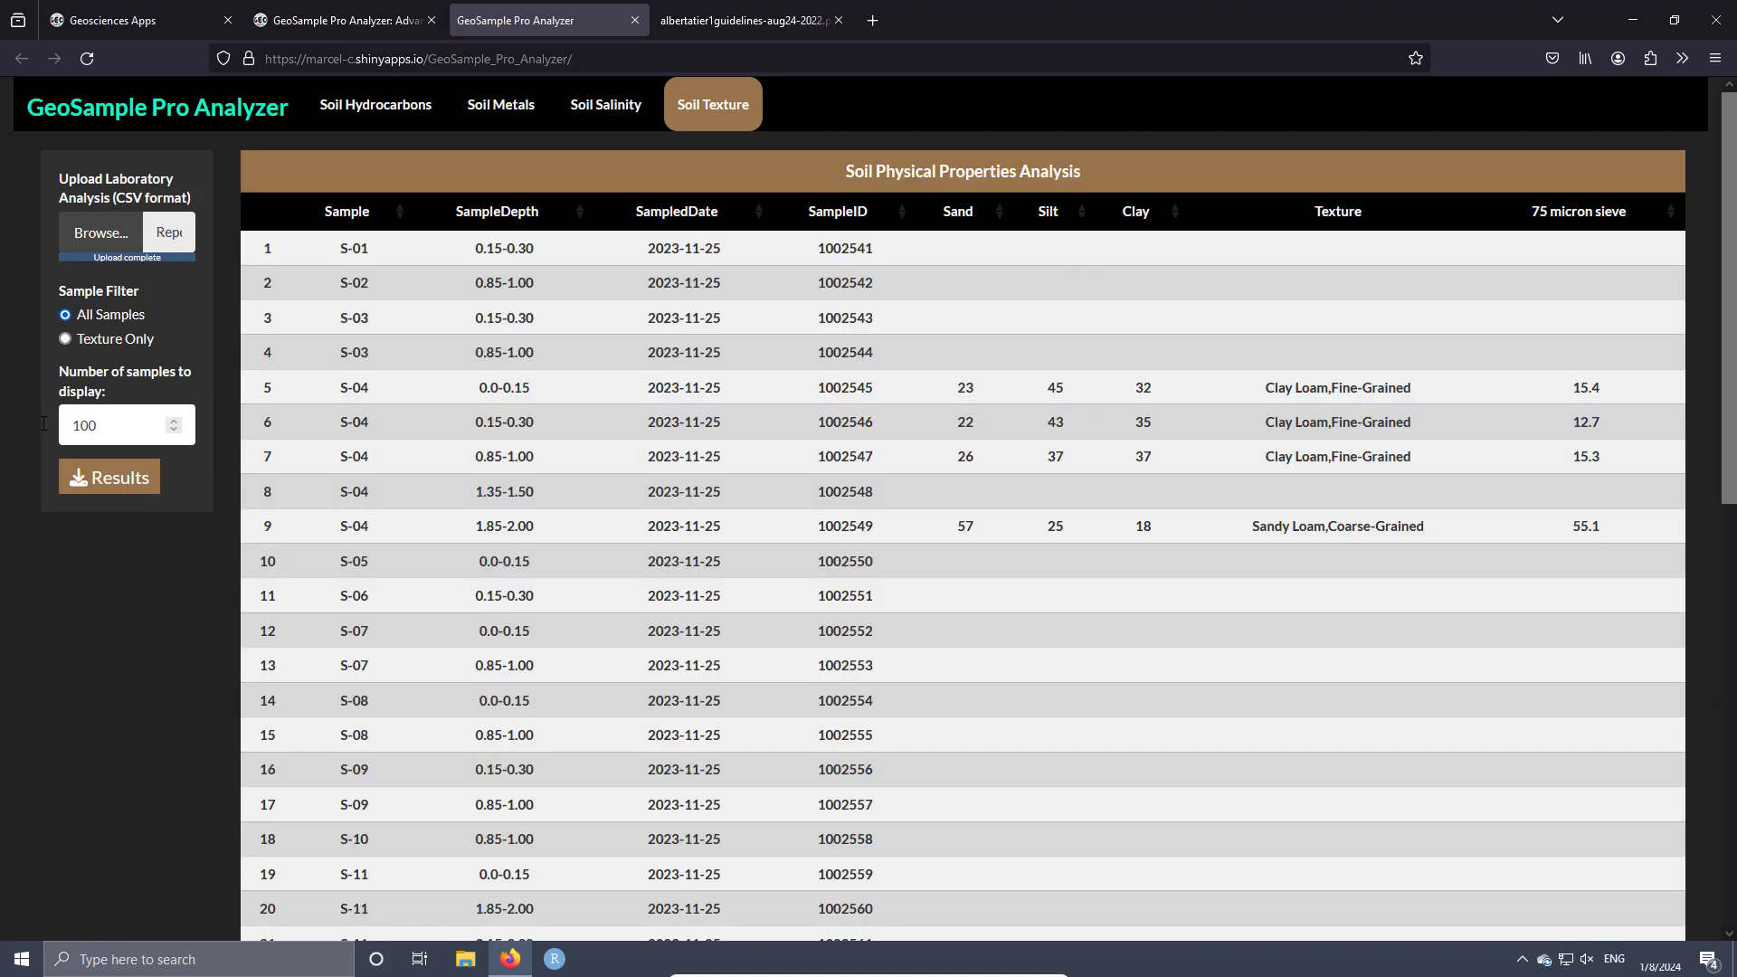
scroll(509, 592, down, 10)
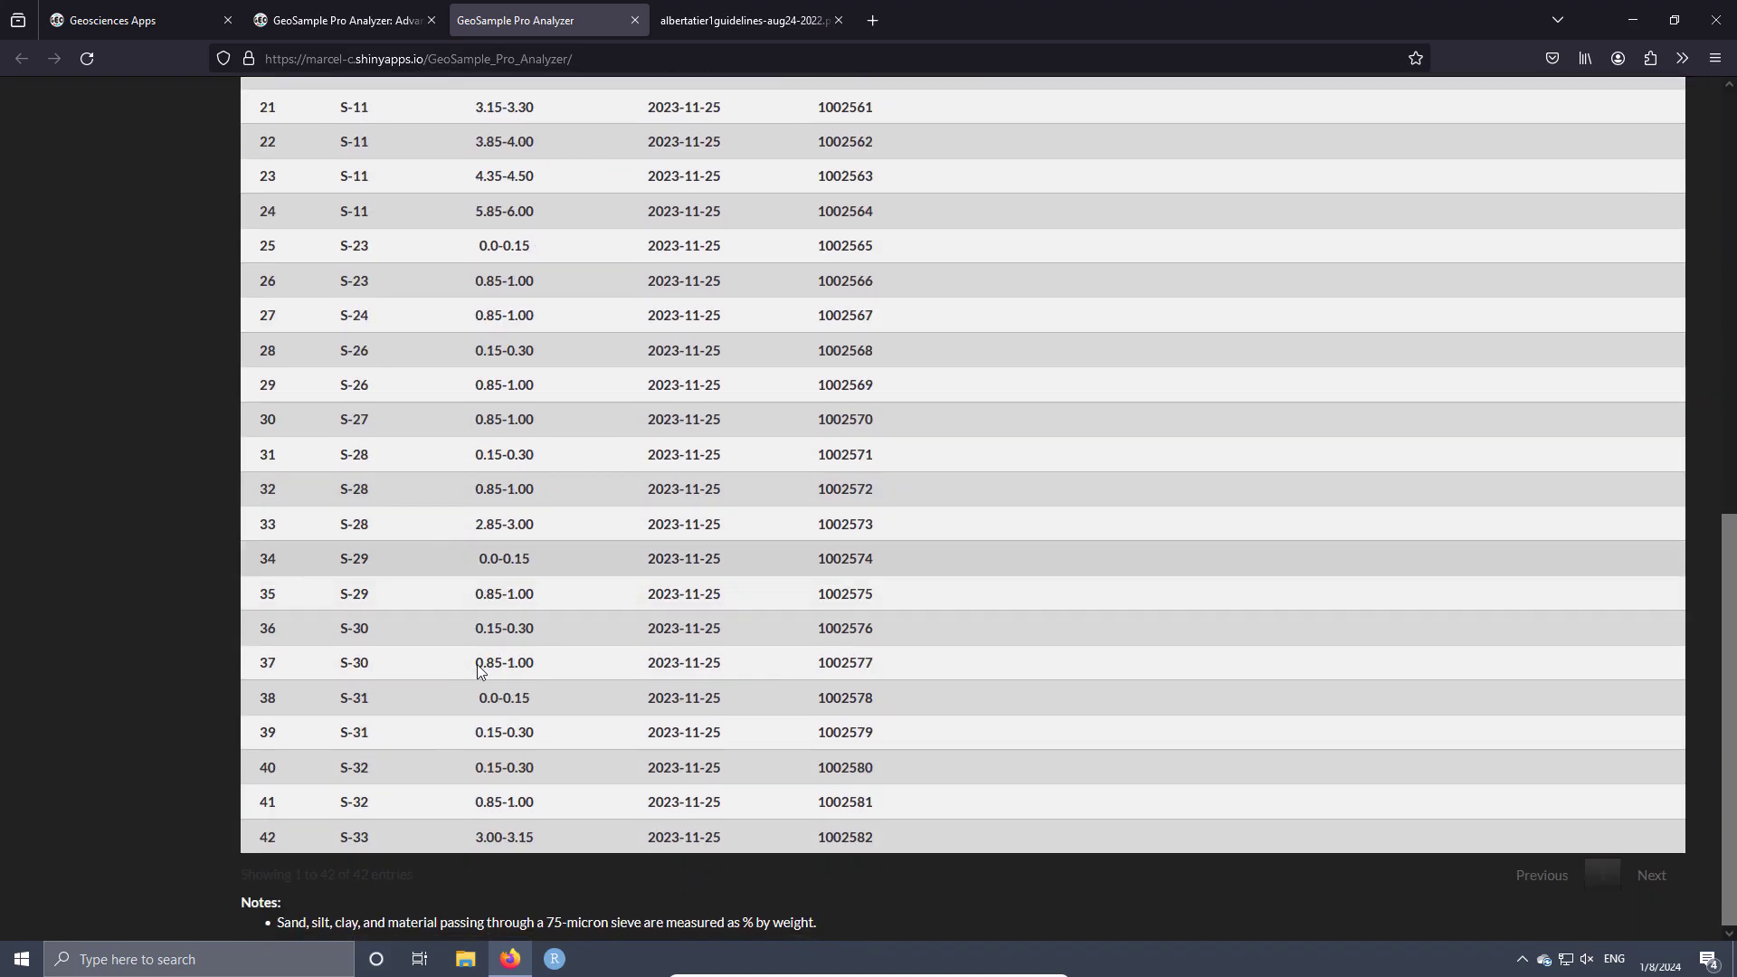
scroll(1002, 742, up, 10)
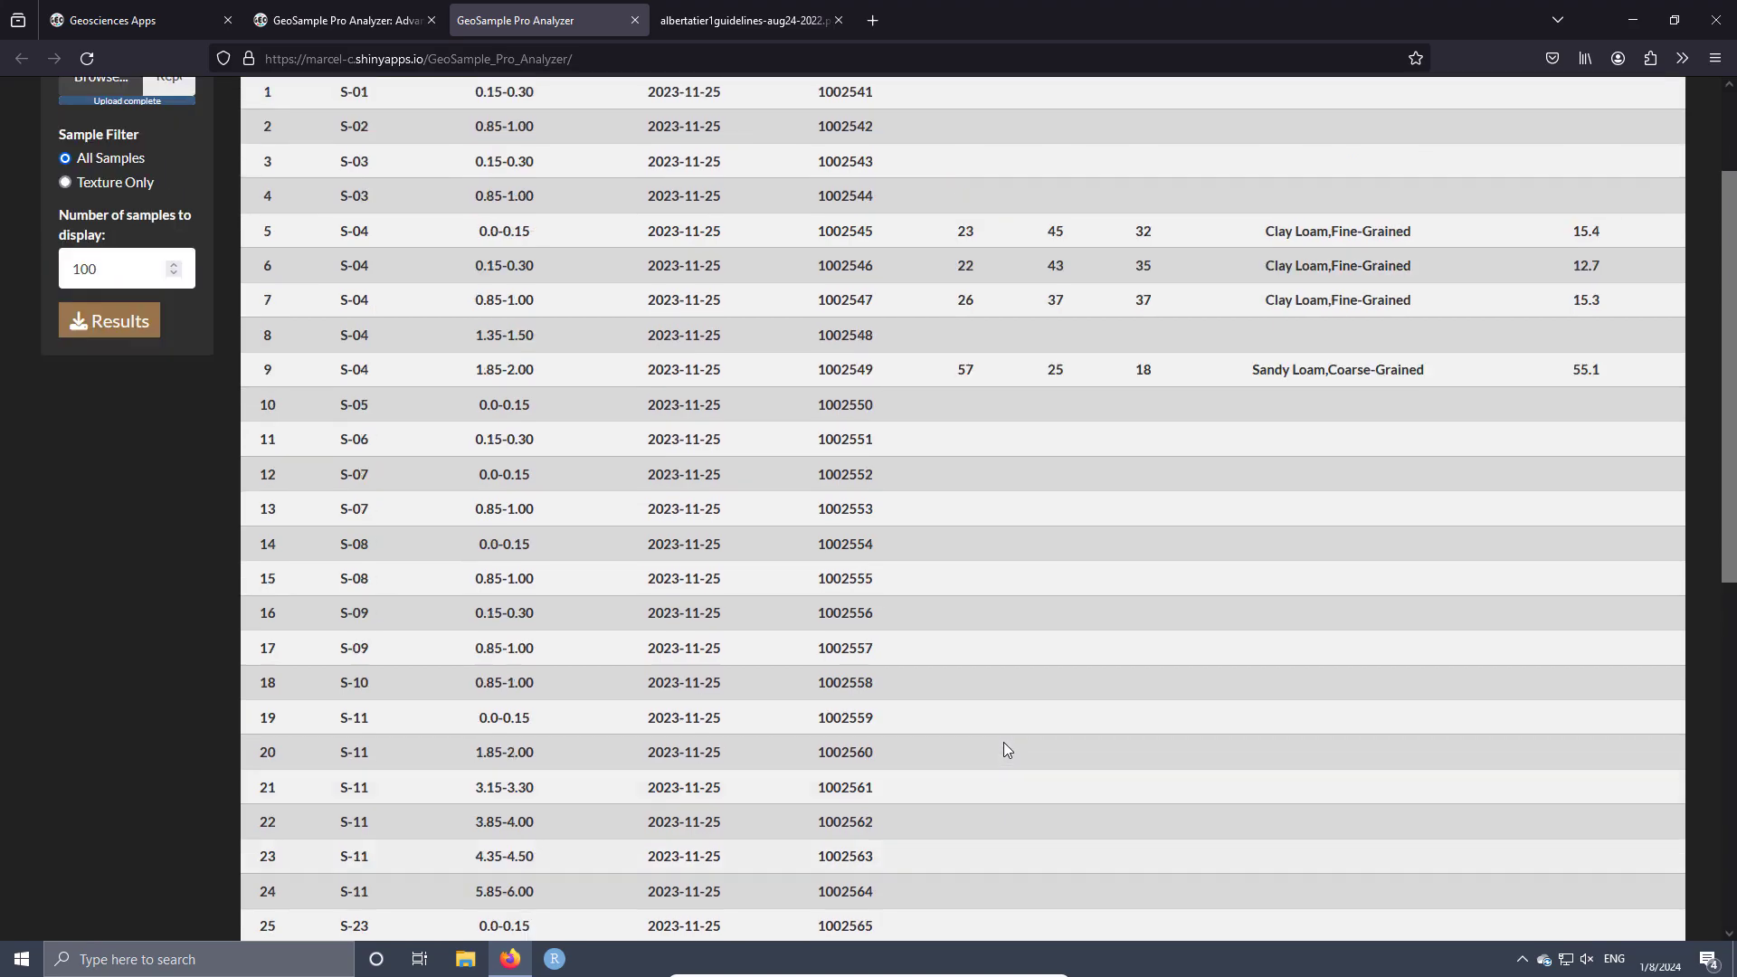
scroll(925, 320, up, 2)
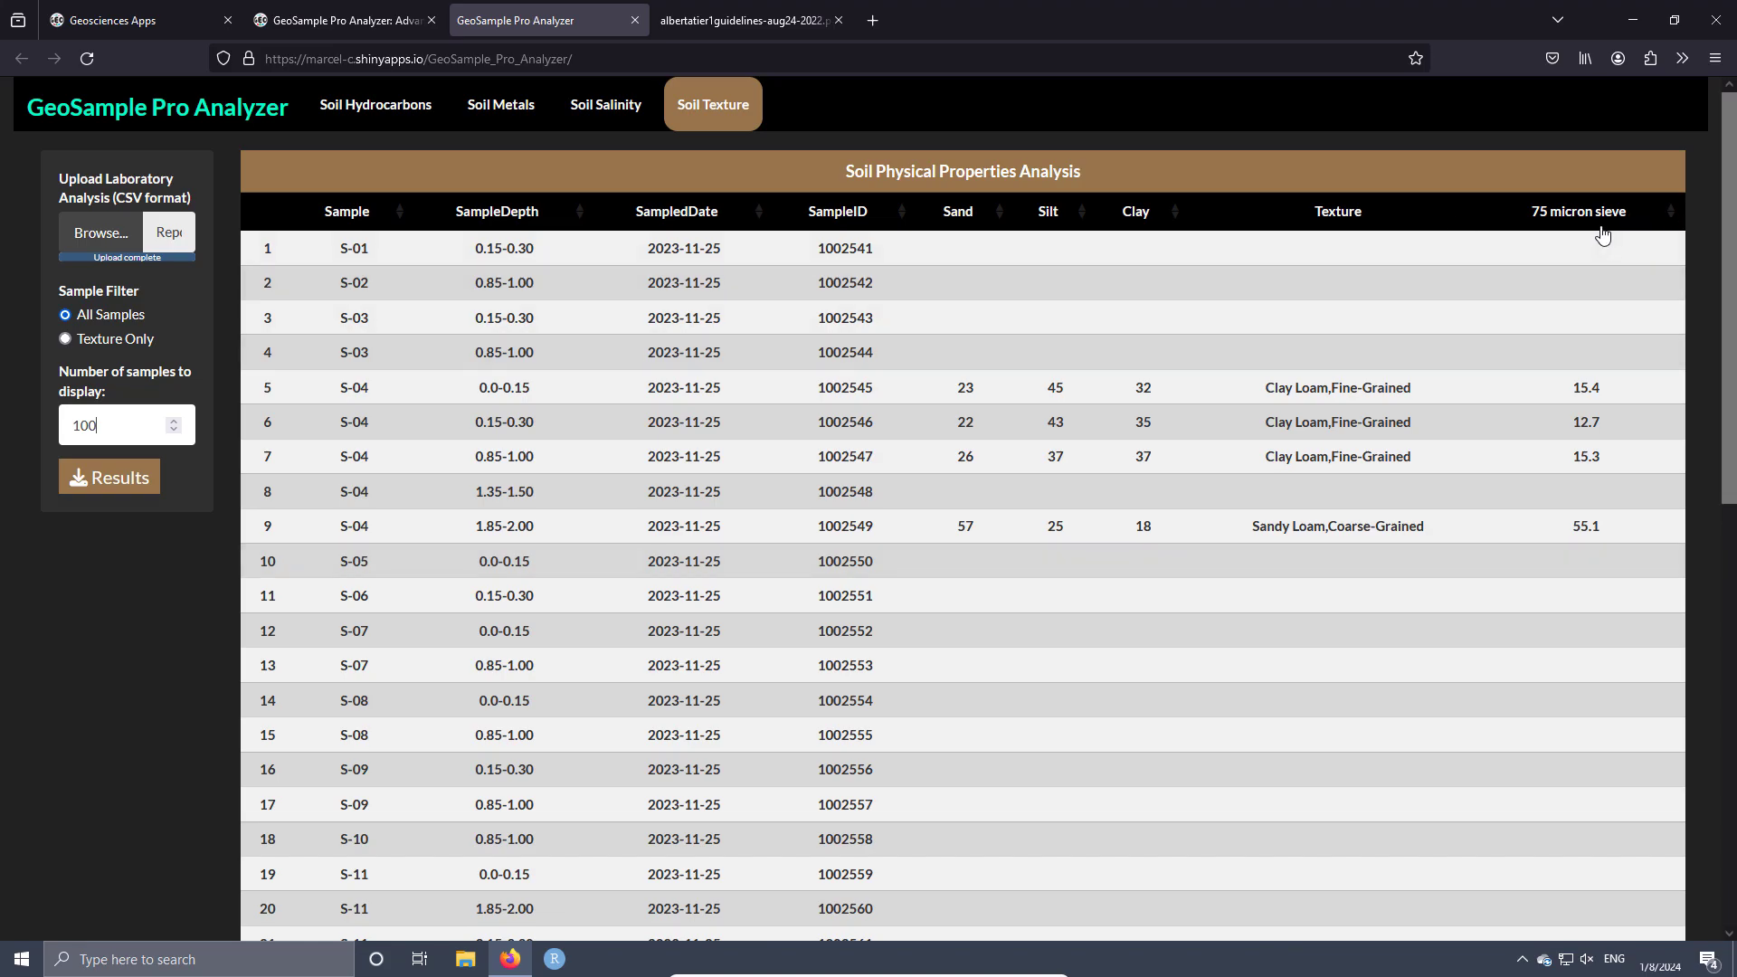
click(87, 342)
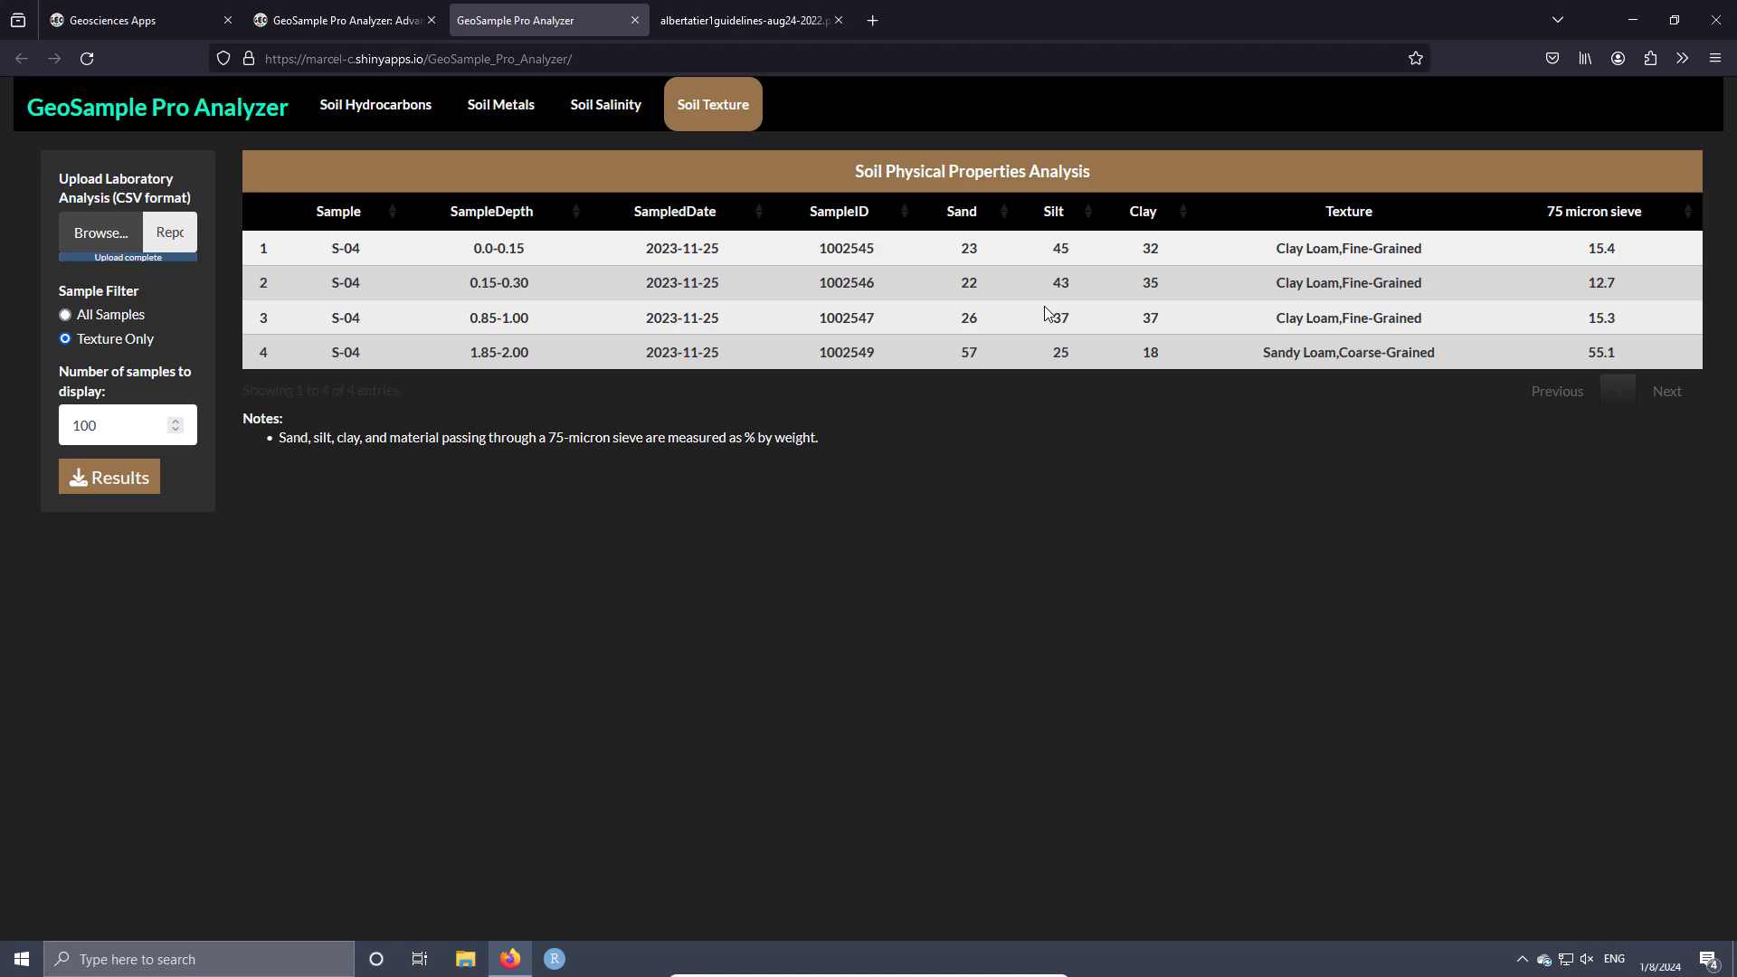
- Revisit the Soil Hydrocarbons, Soil Metals and Soil Salinity analyses and return to Soil Texture
click(371, 108)
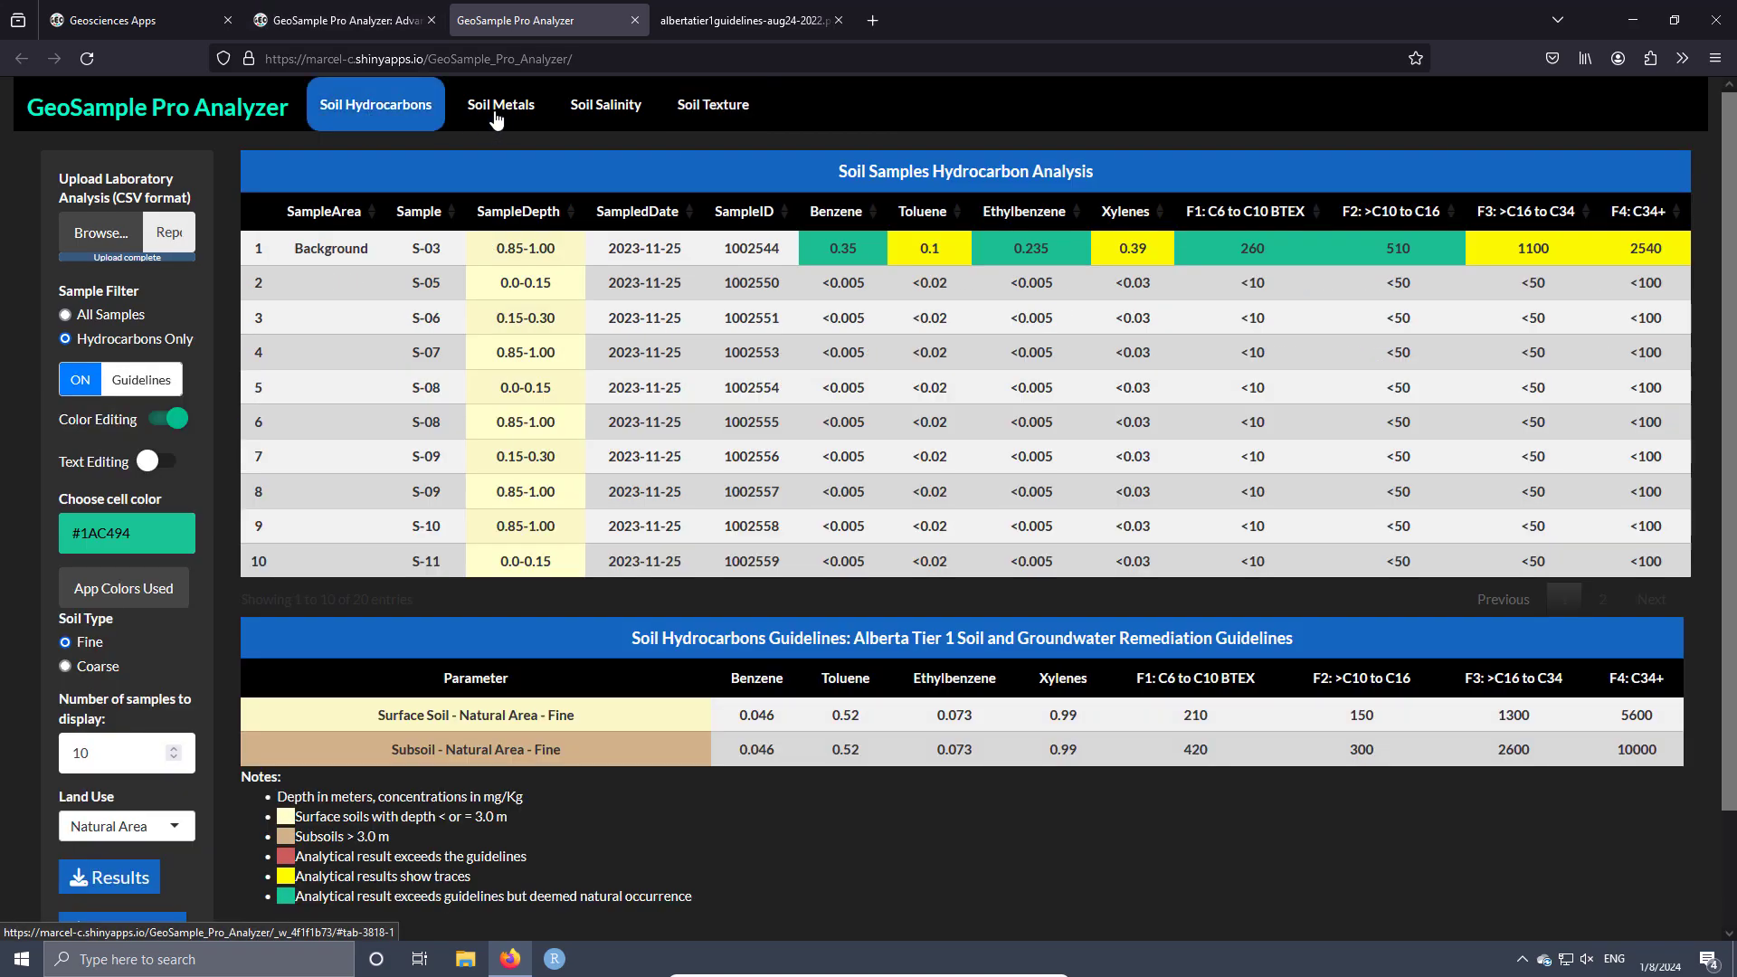
click(511, 120)
click(602, 109)
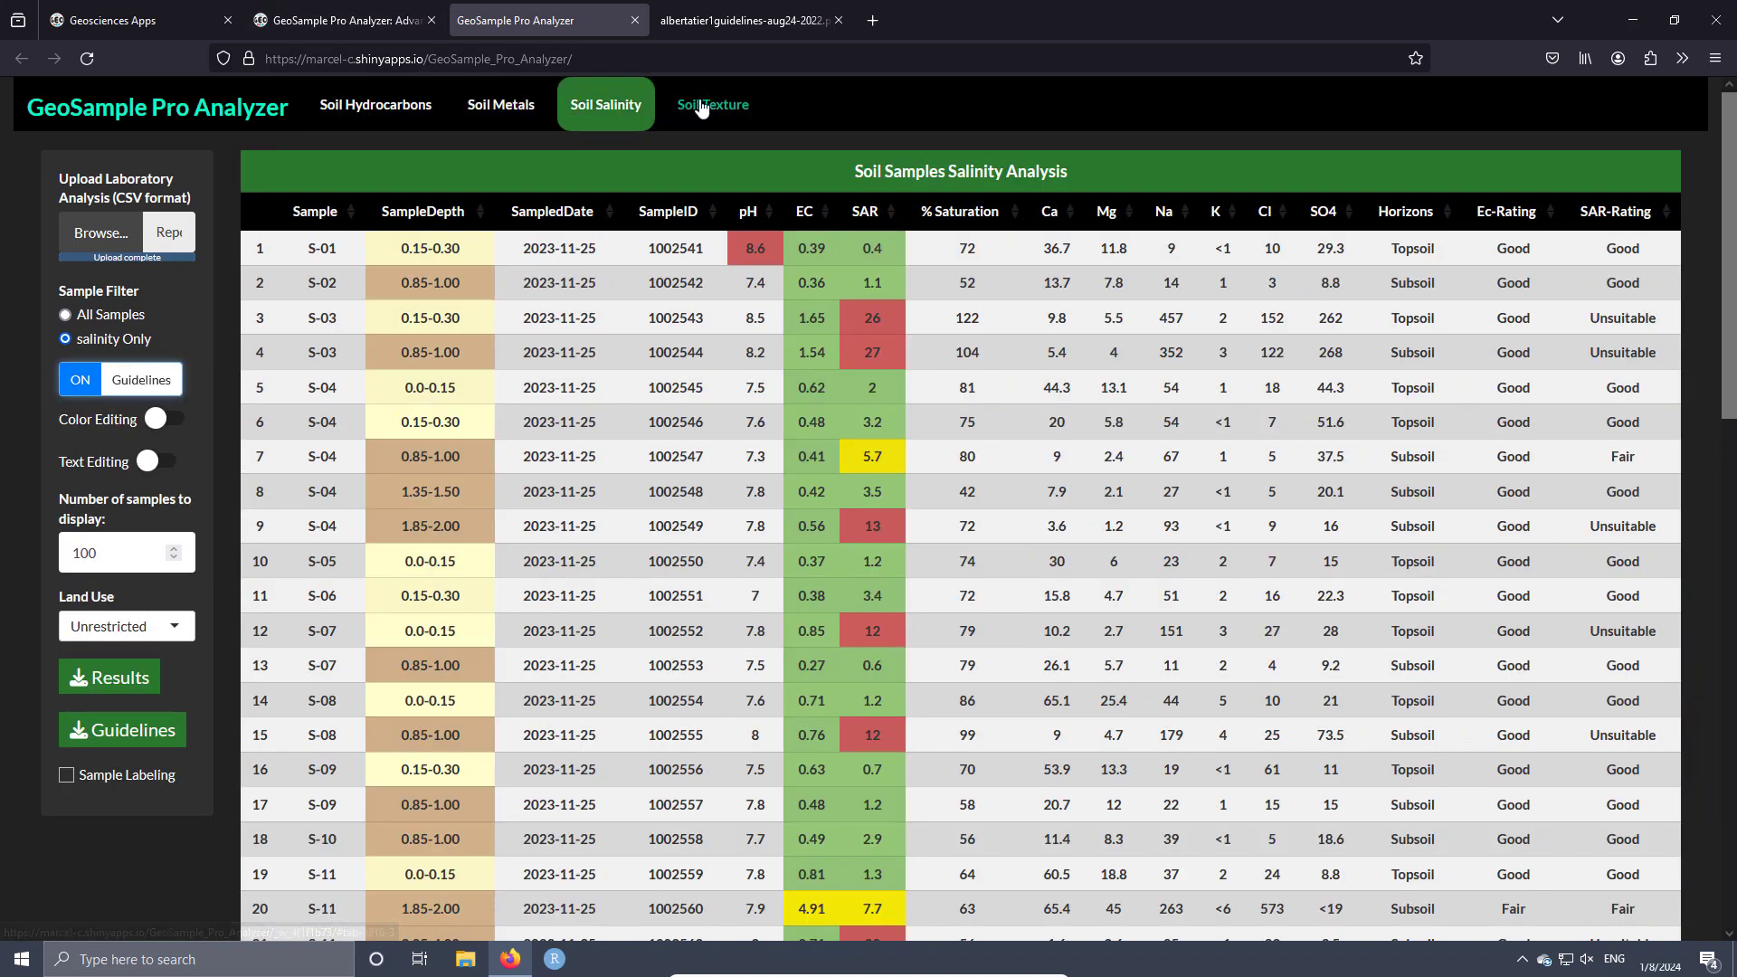
click(706, 109)
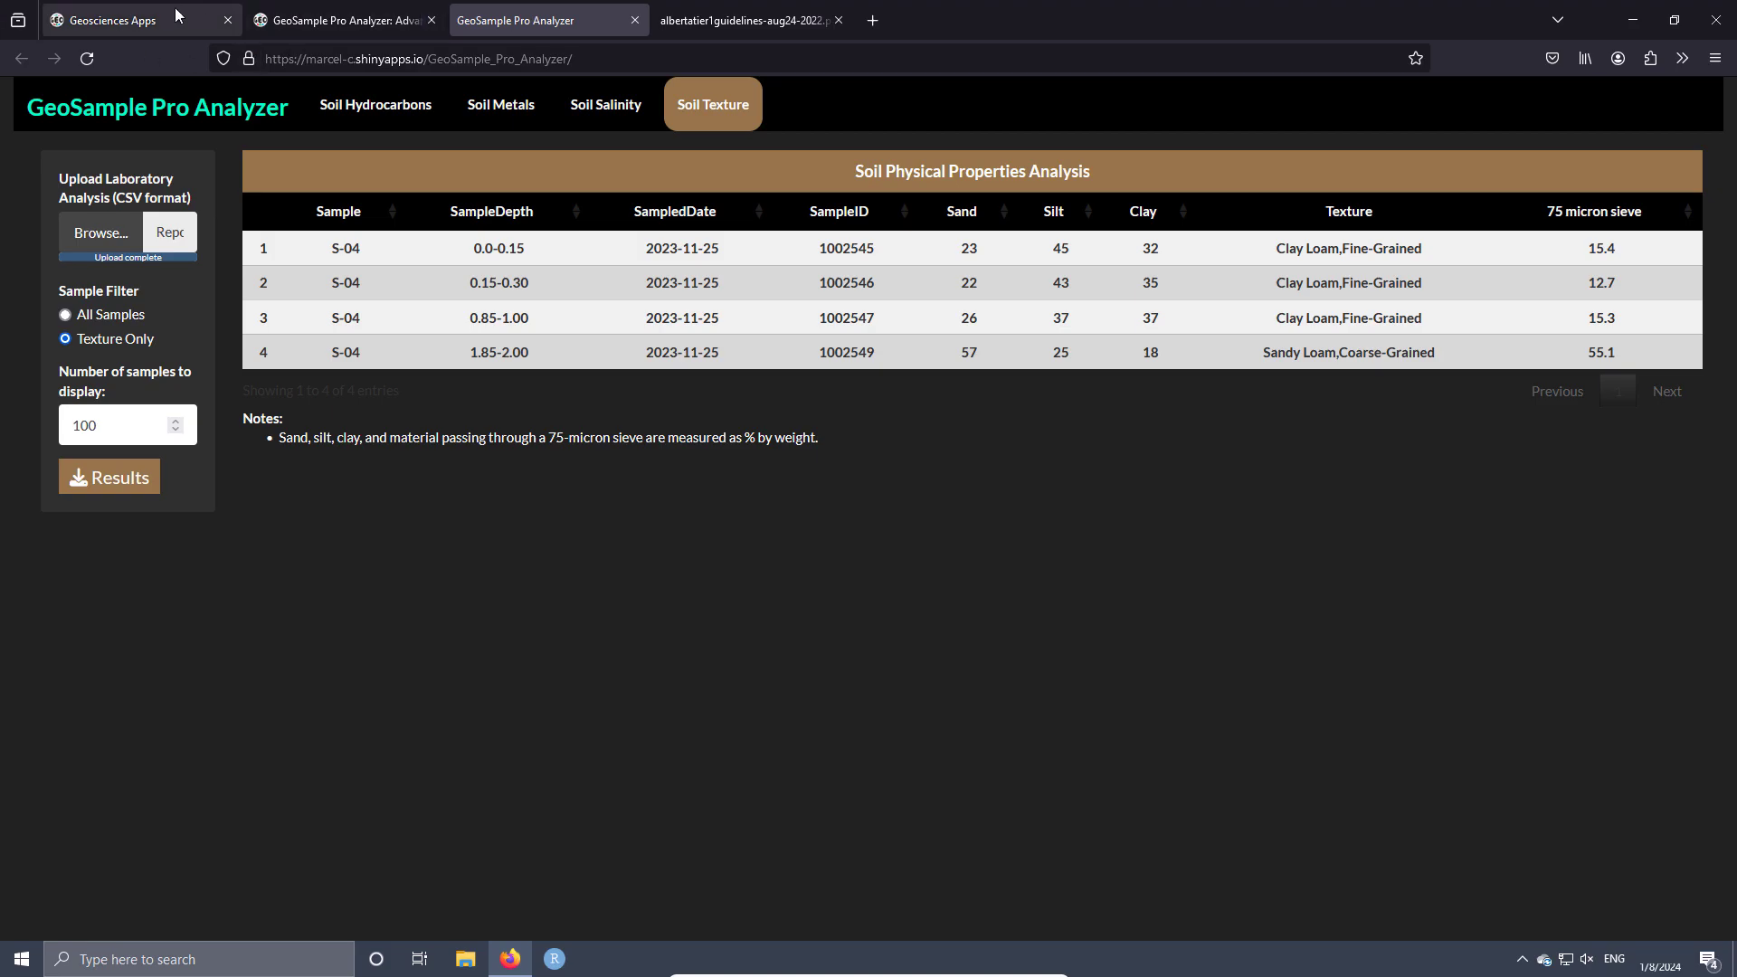
- Review the app features, the pricing tables and the FAQs on the GeoSample Pro Analyzer web page
click(136, 24)
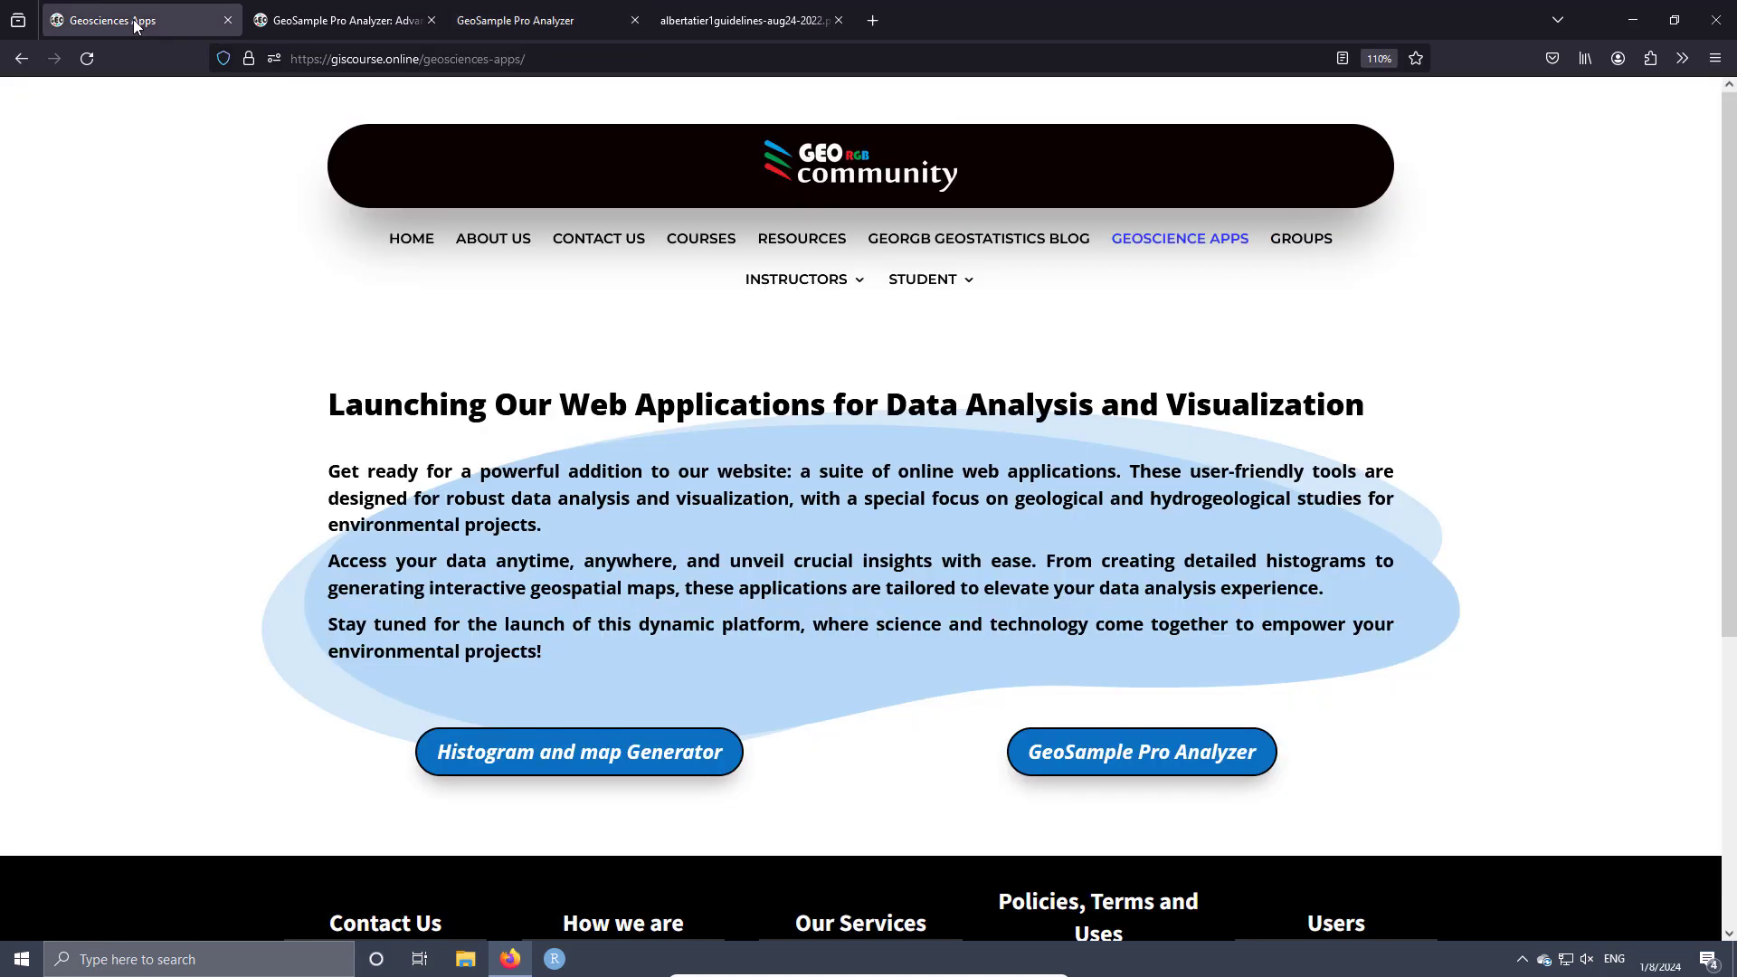
click(340, 20)
scroll(841, 480, down, 5)
scroll(820, 453, down, 20)
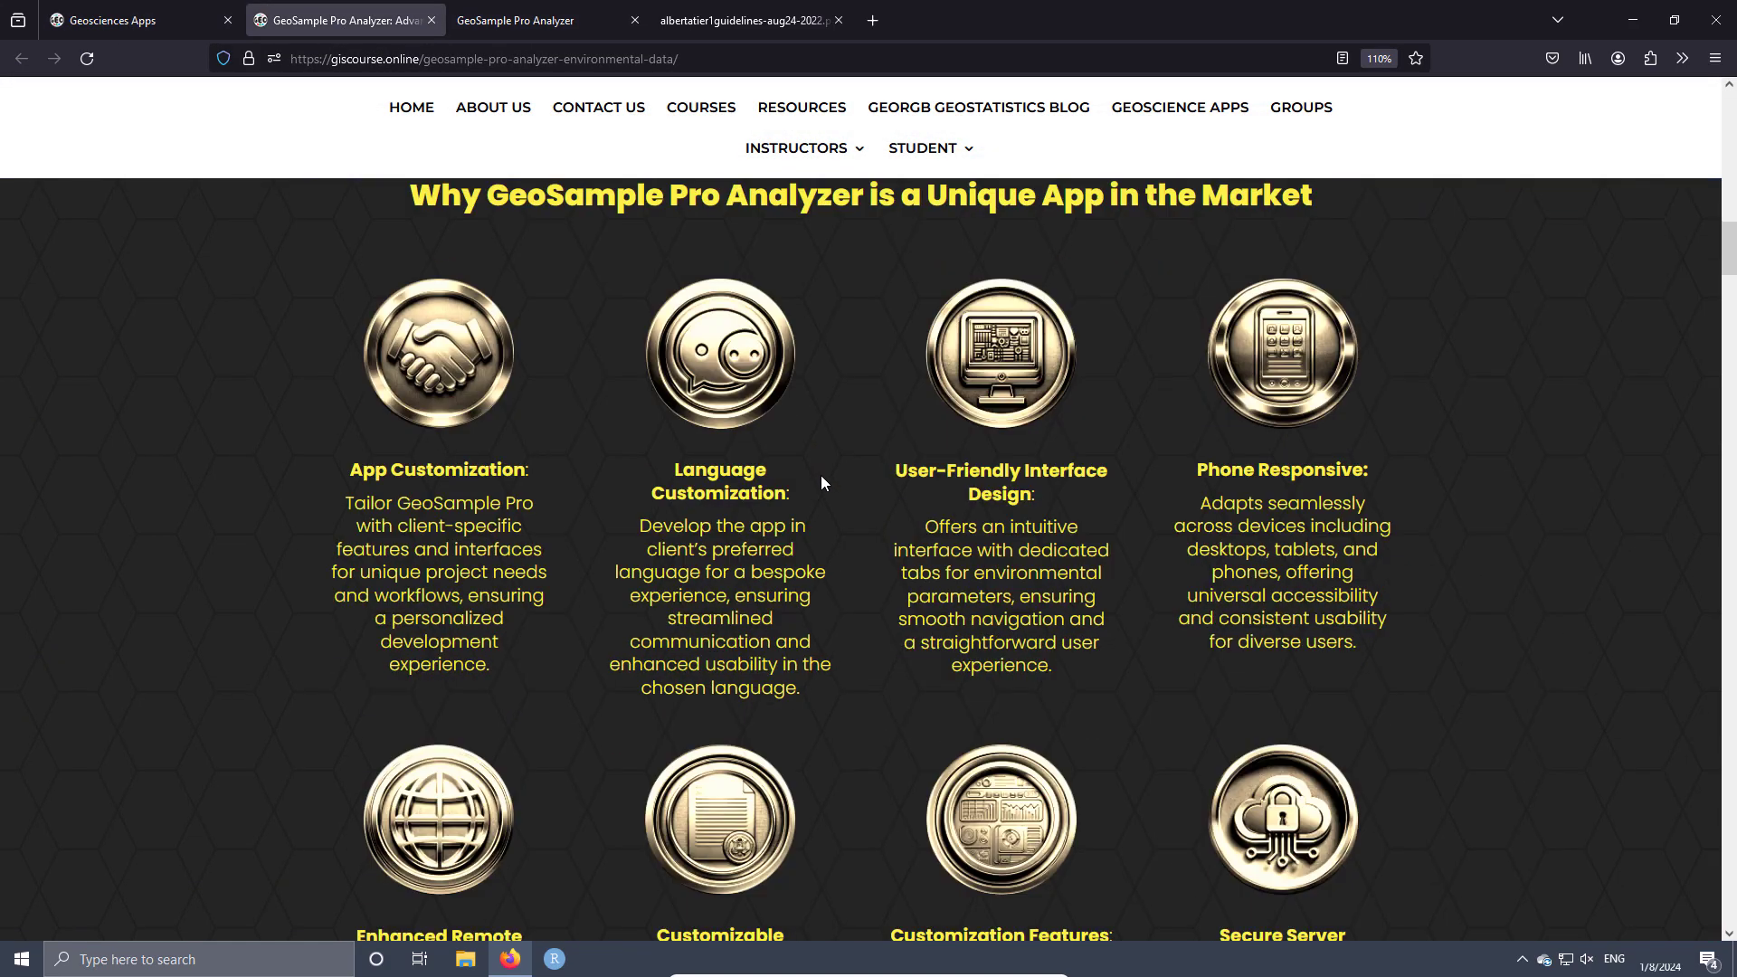
scroll(789, 439, down, 9)
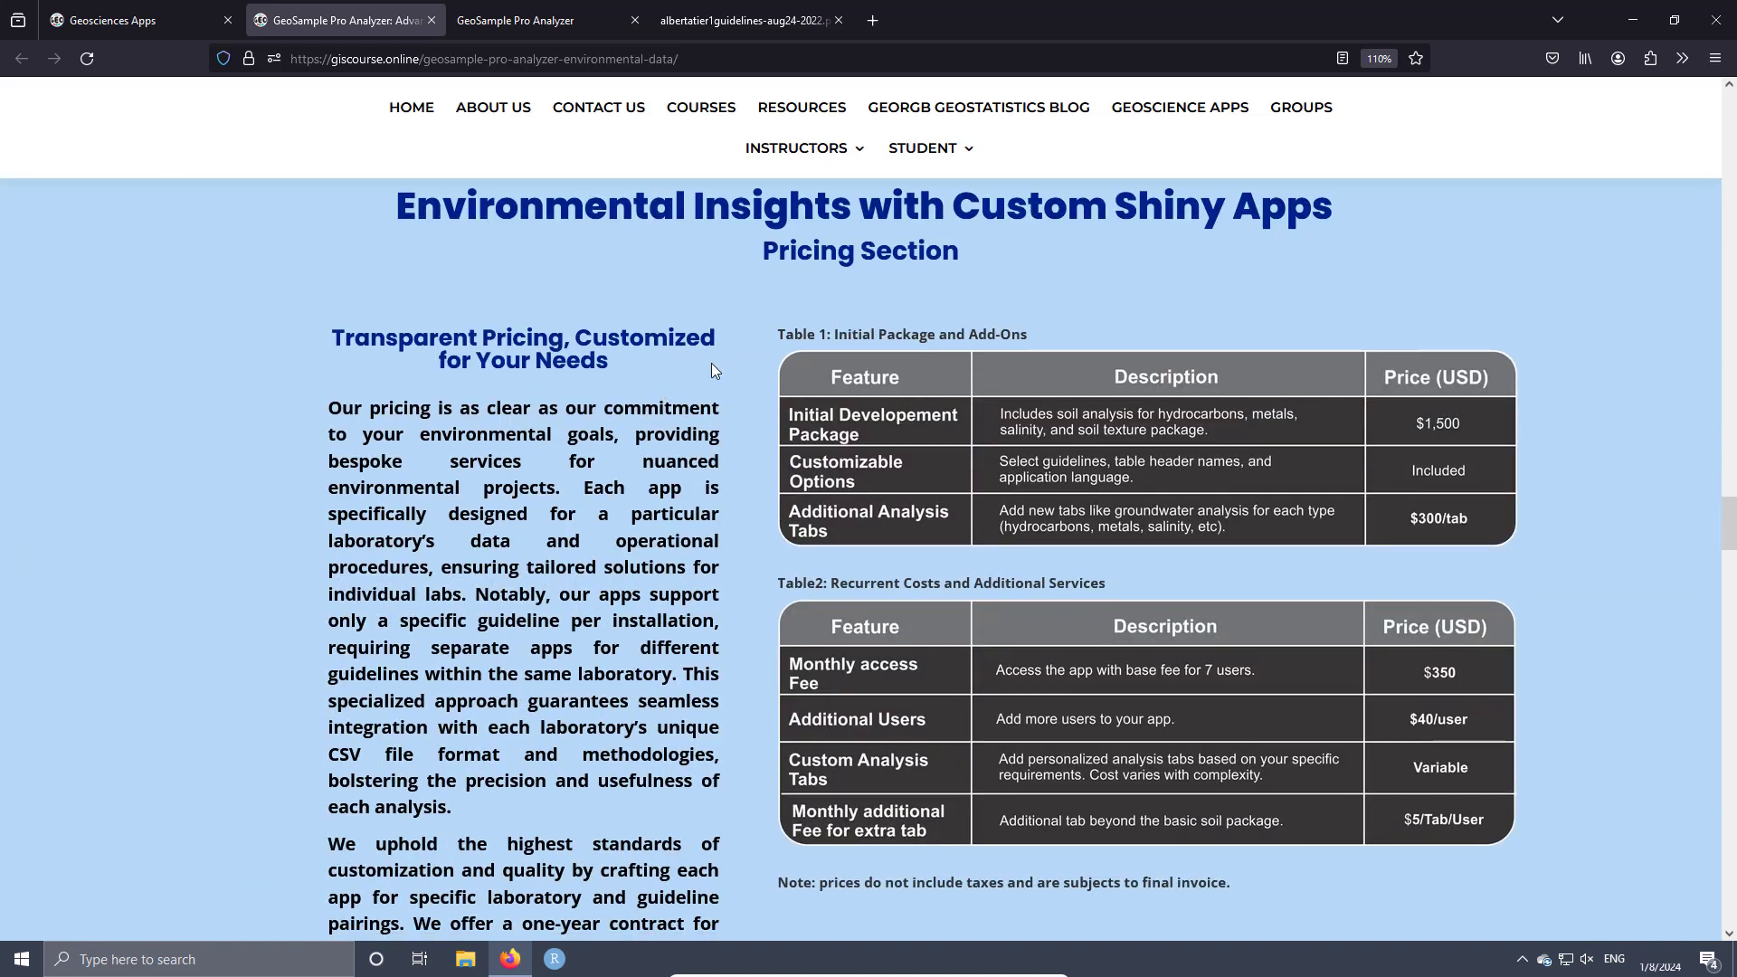
scroll(713, 364, down, 10)
scroll(713, 364, down, 3)
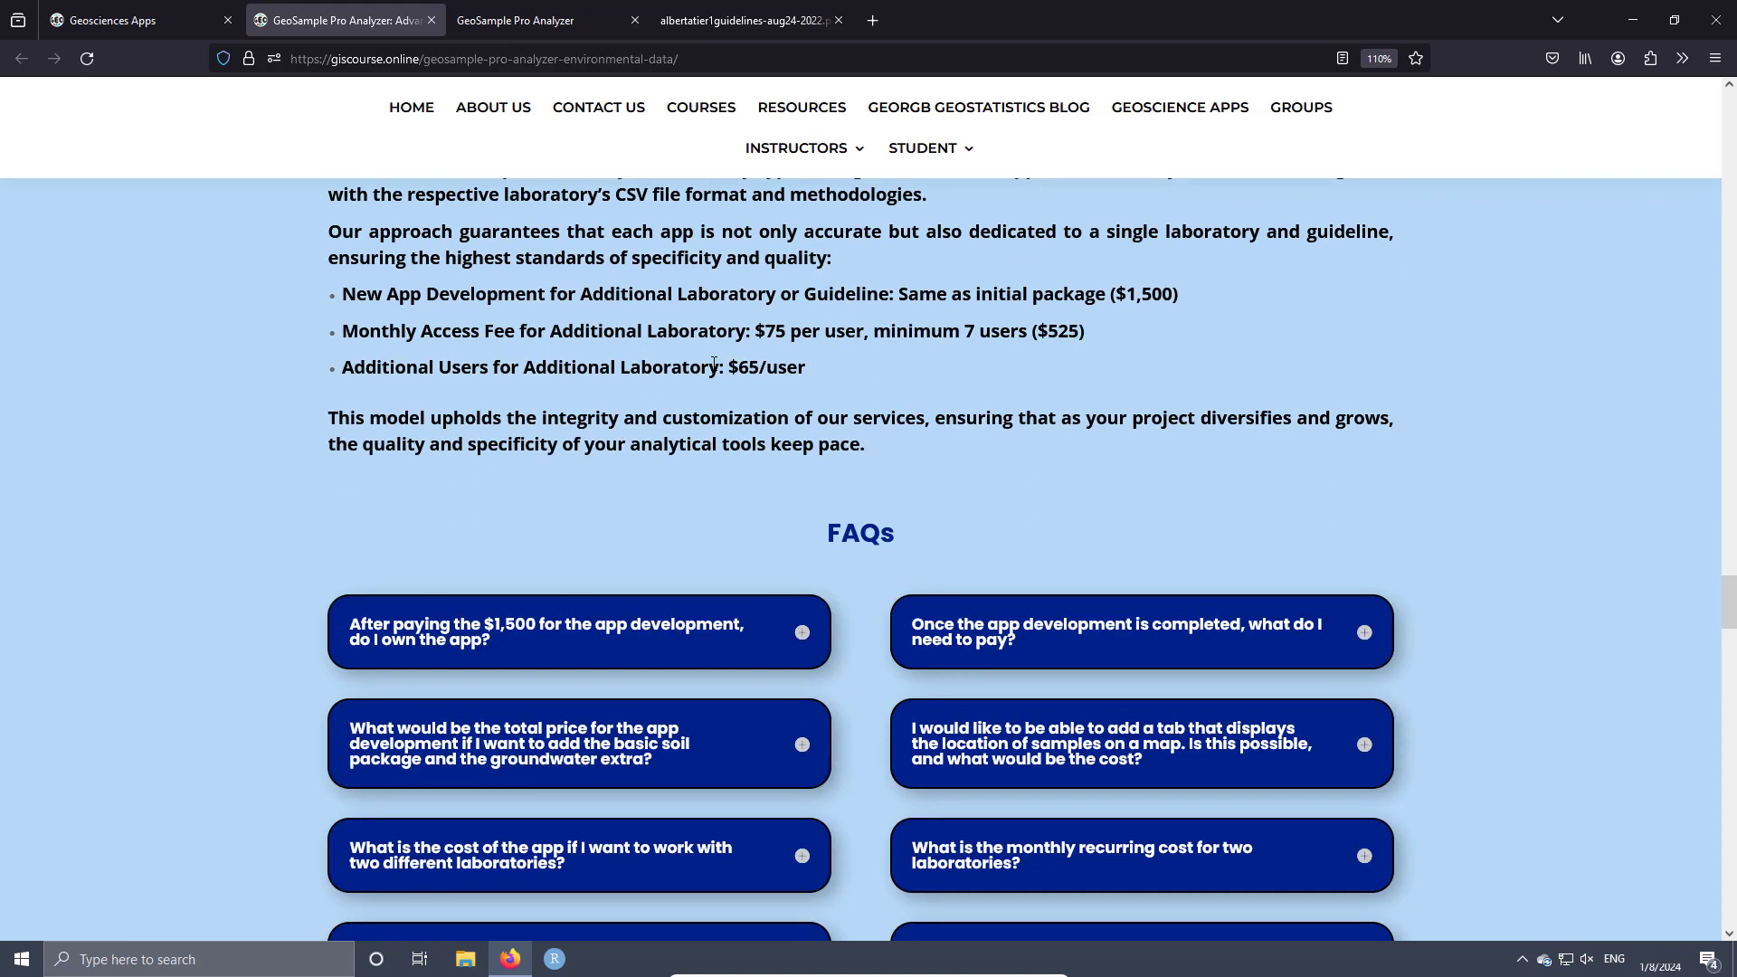
scroll(714, 364, down, 3)
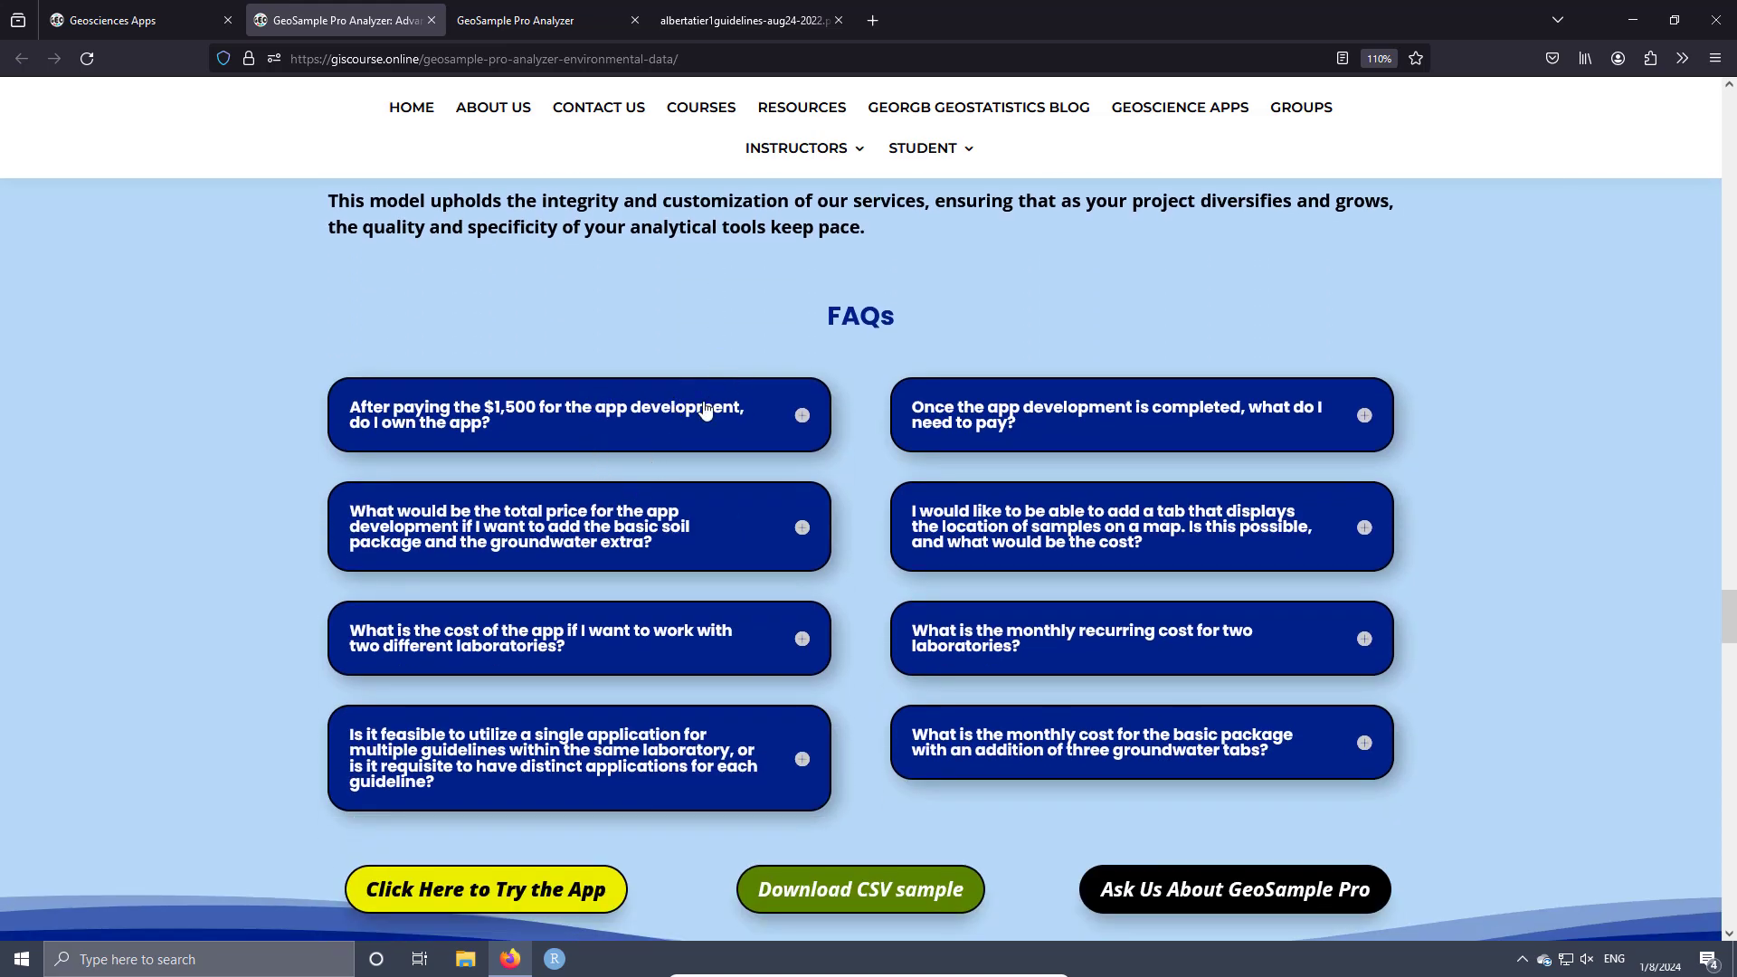
scroll(706, 409, down, 1)
scroll(776, 536, up, 1)
- Look through the How to Use GeoSample Pro Analyzer instructions and return to the page's guided video tour
scroll(763, 525, down, 6)
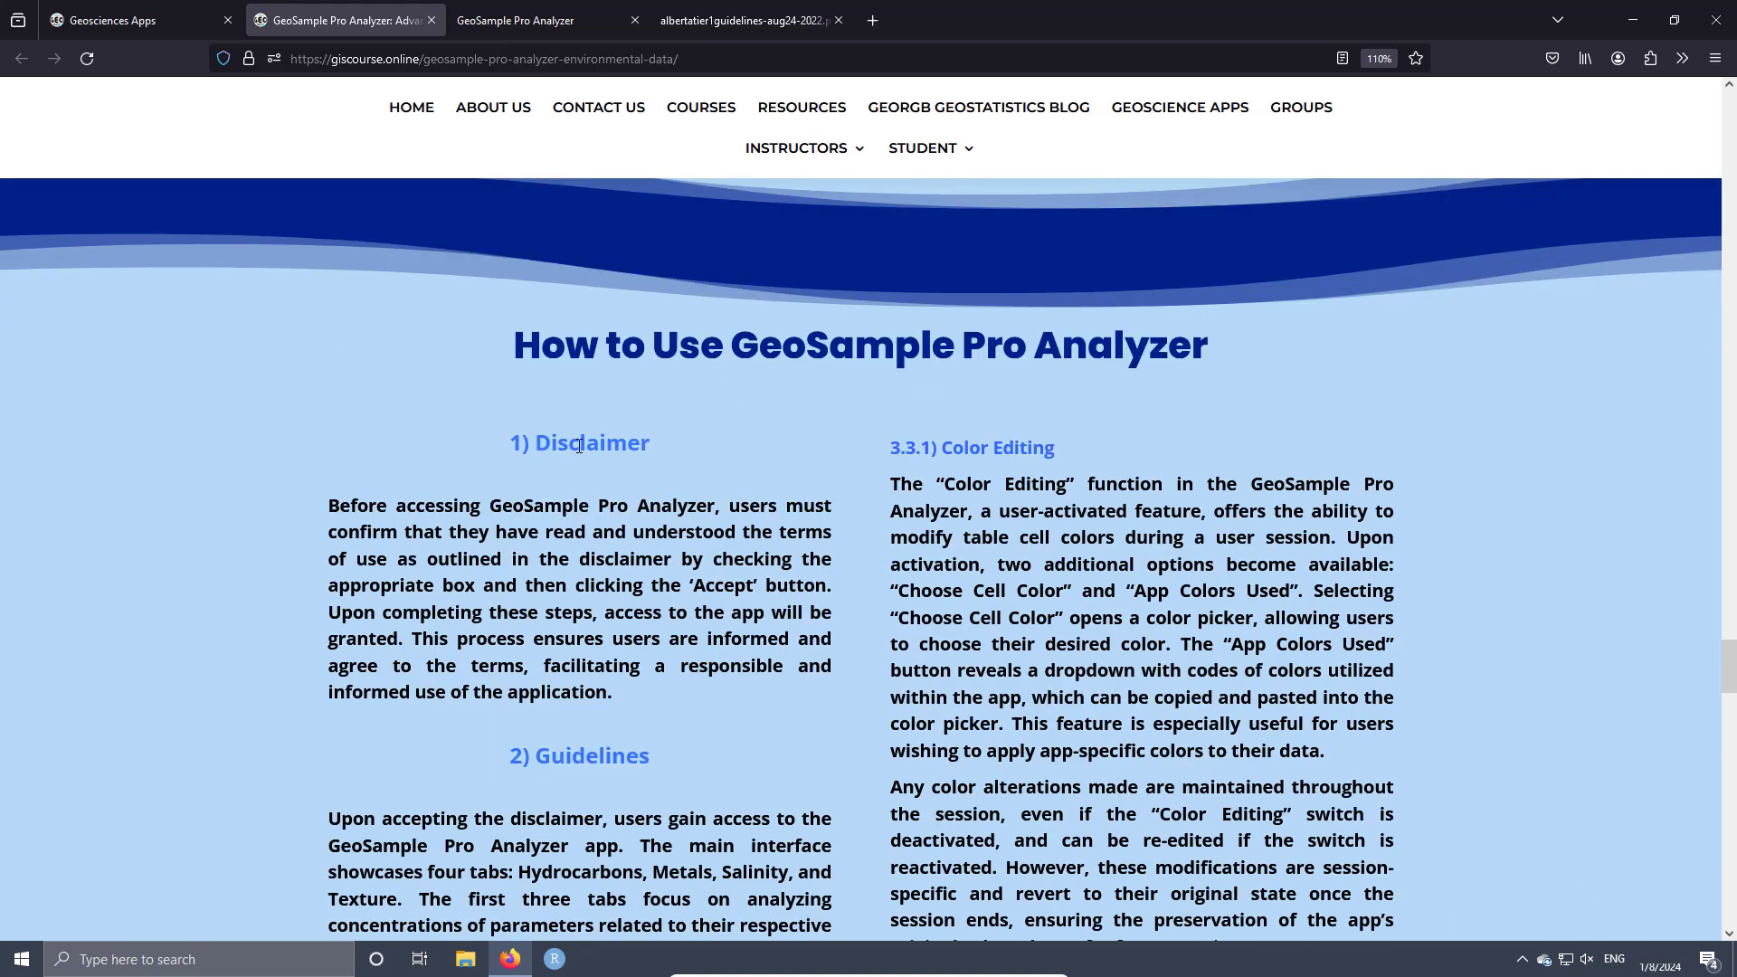
scroll(753, 496, down, 20)
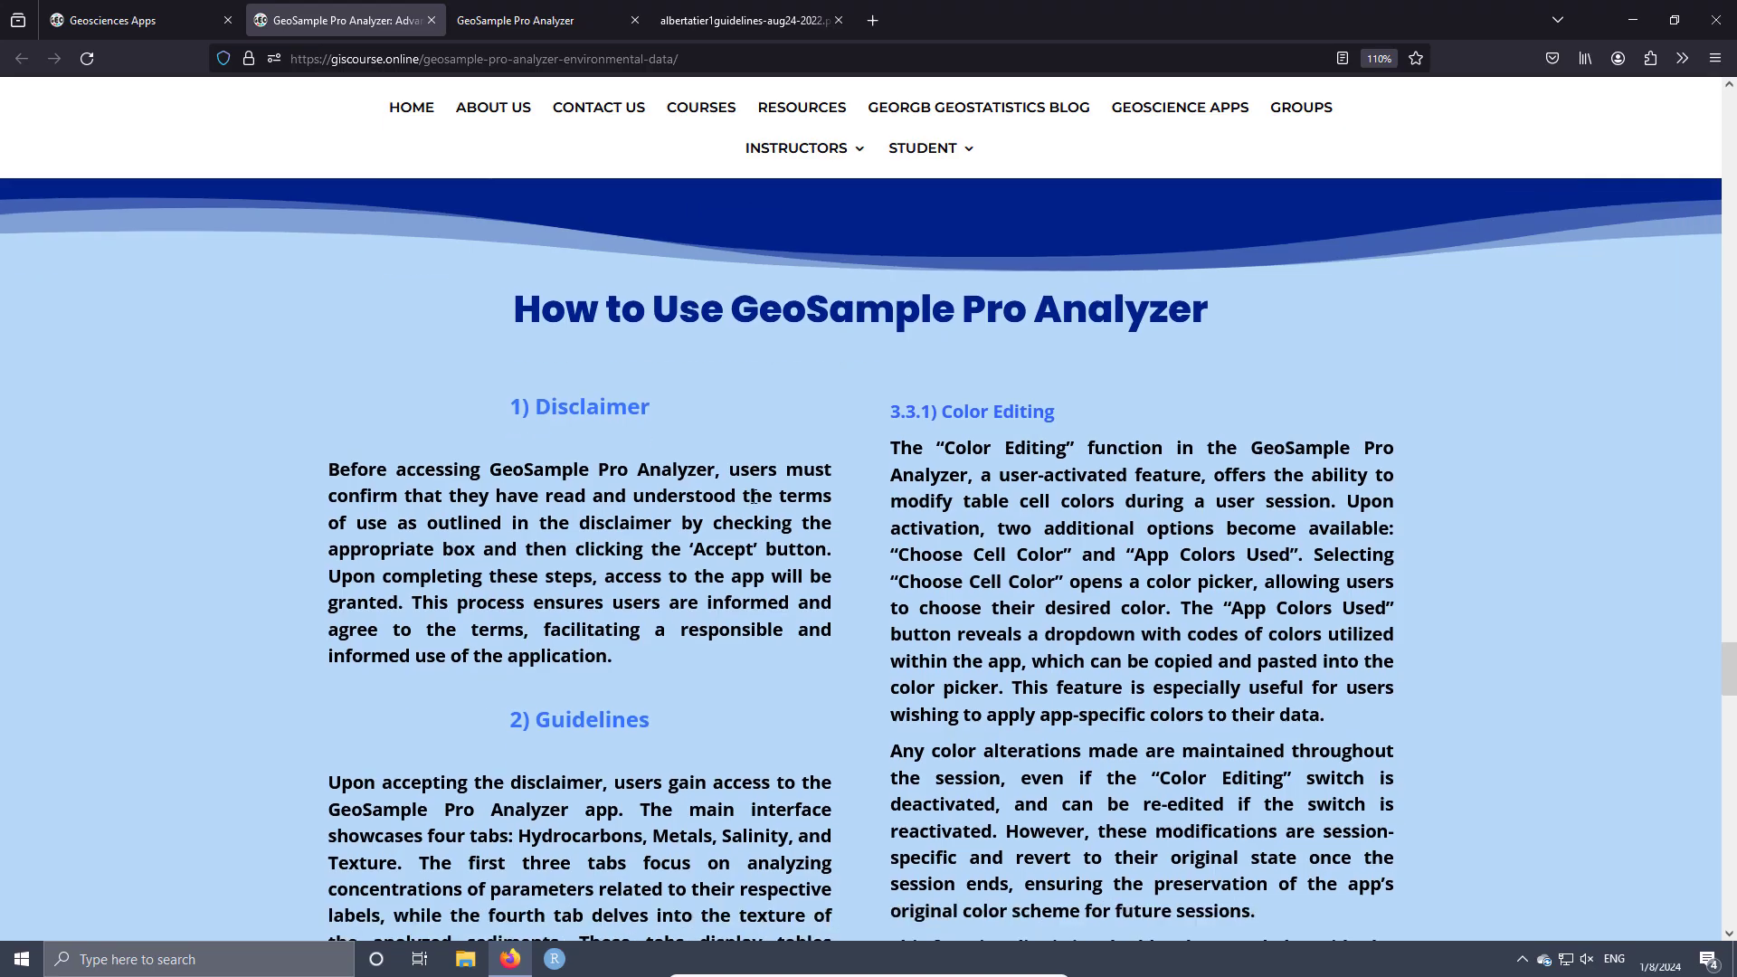
scroll(714, 558, up, 20)
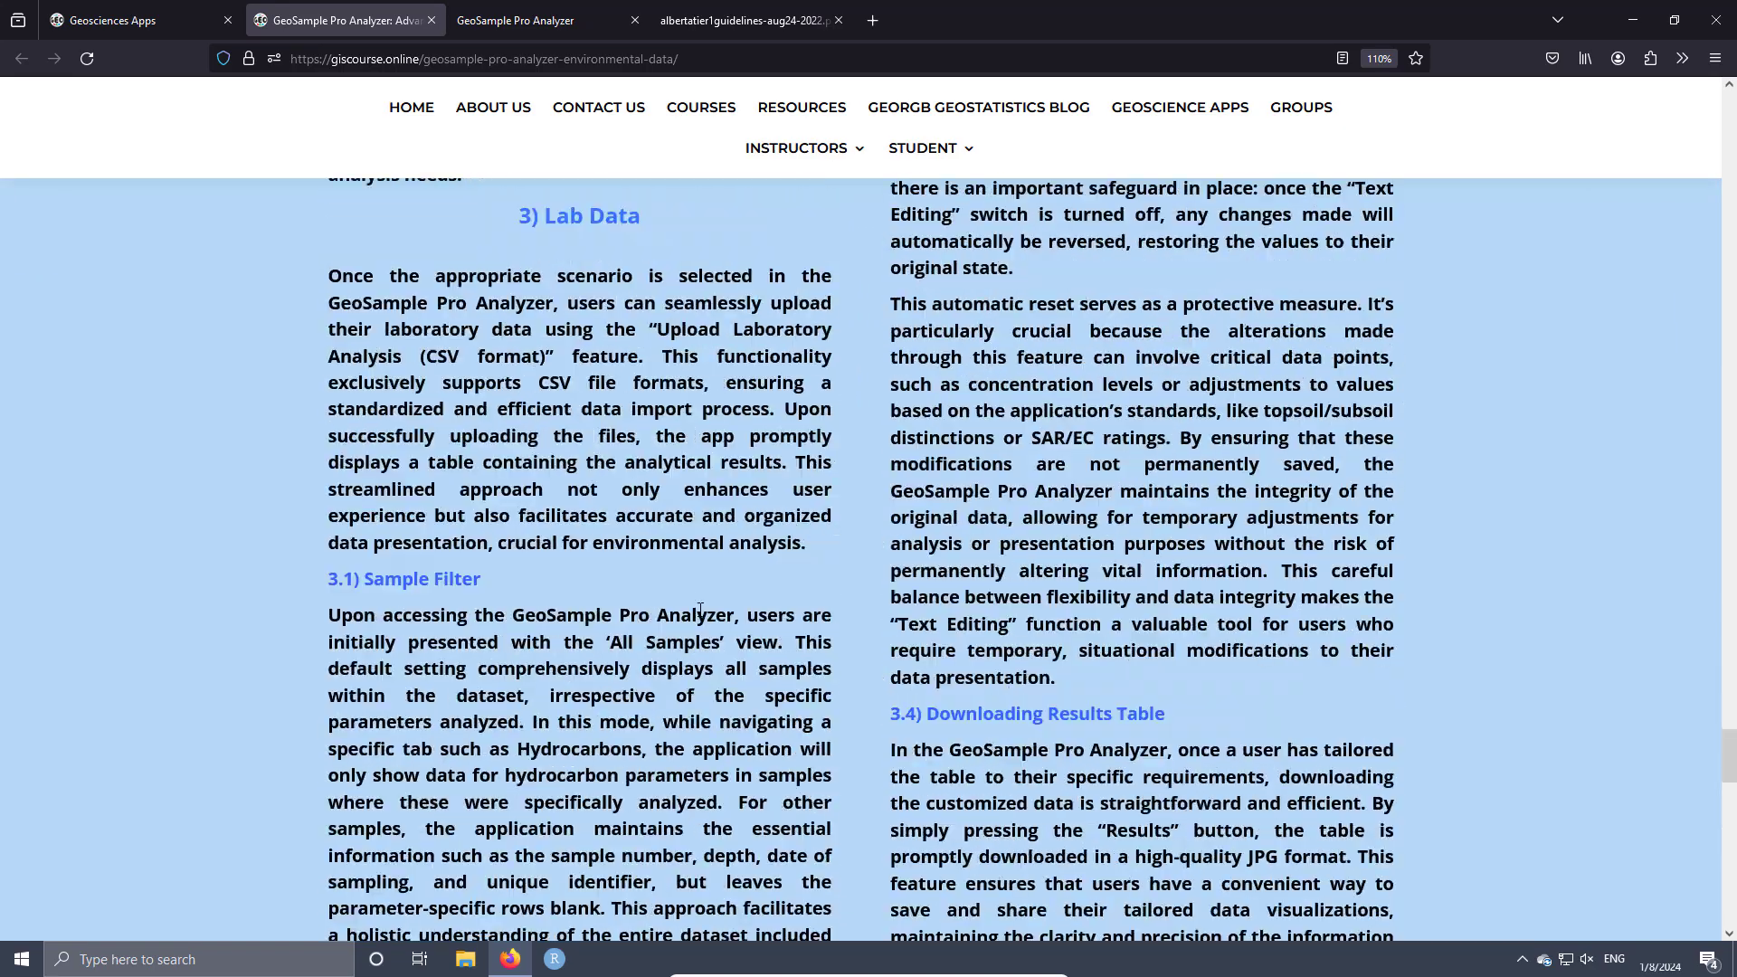
scroll(687, 543, up, 15)
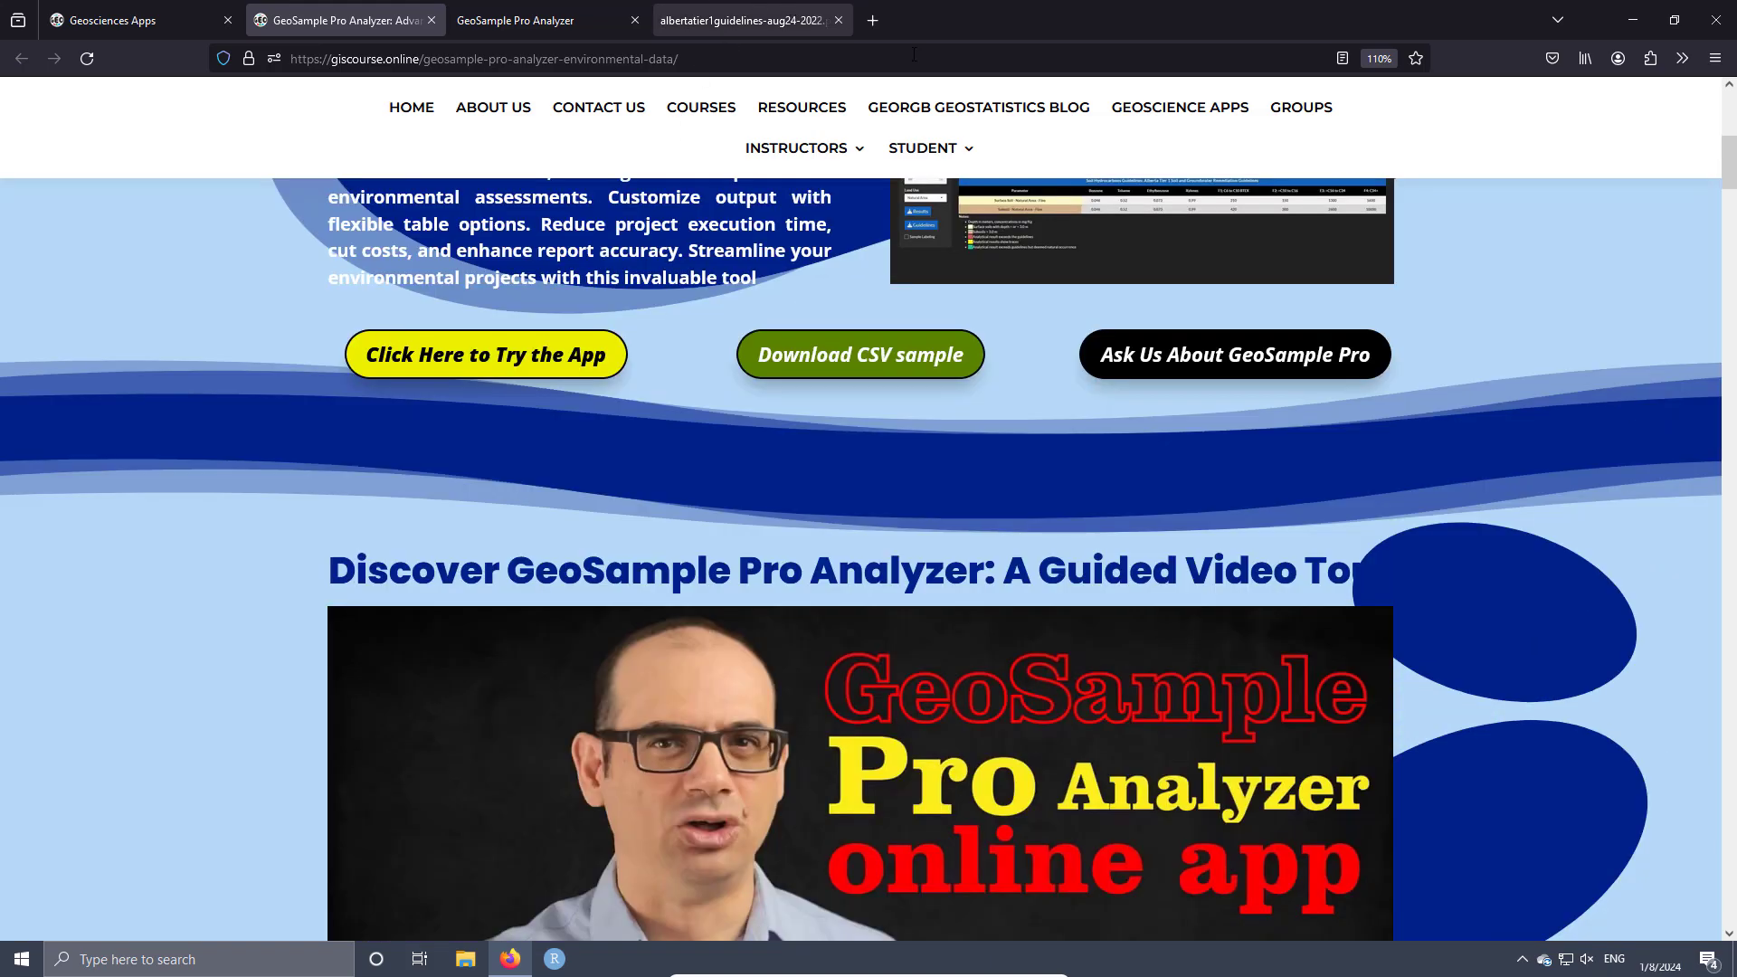
- Search Google for "shiny app" in a new browser tab and open the shinyapps.io website from the results
click(872, 19)
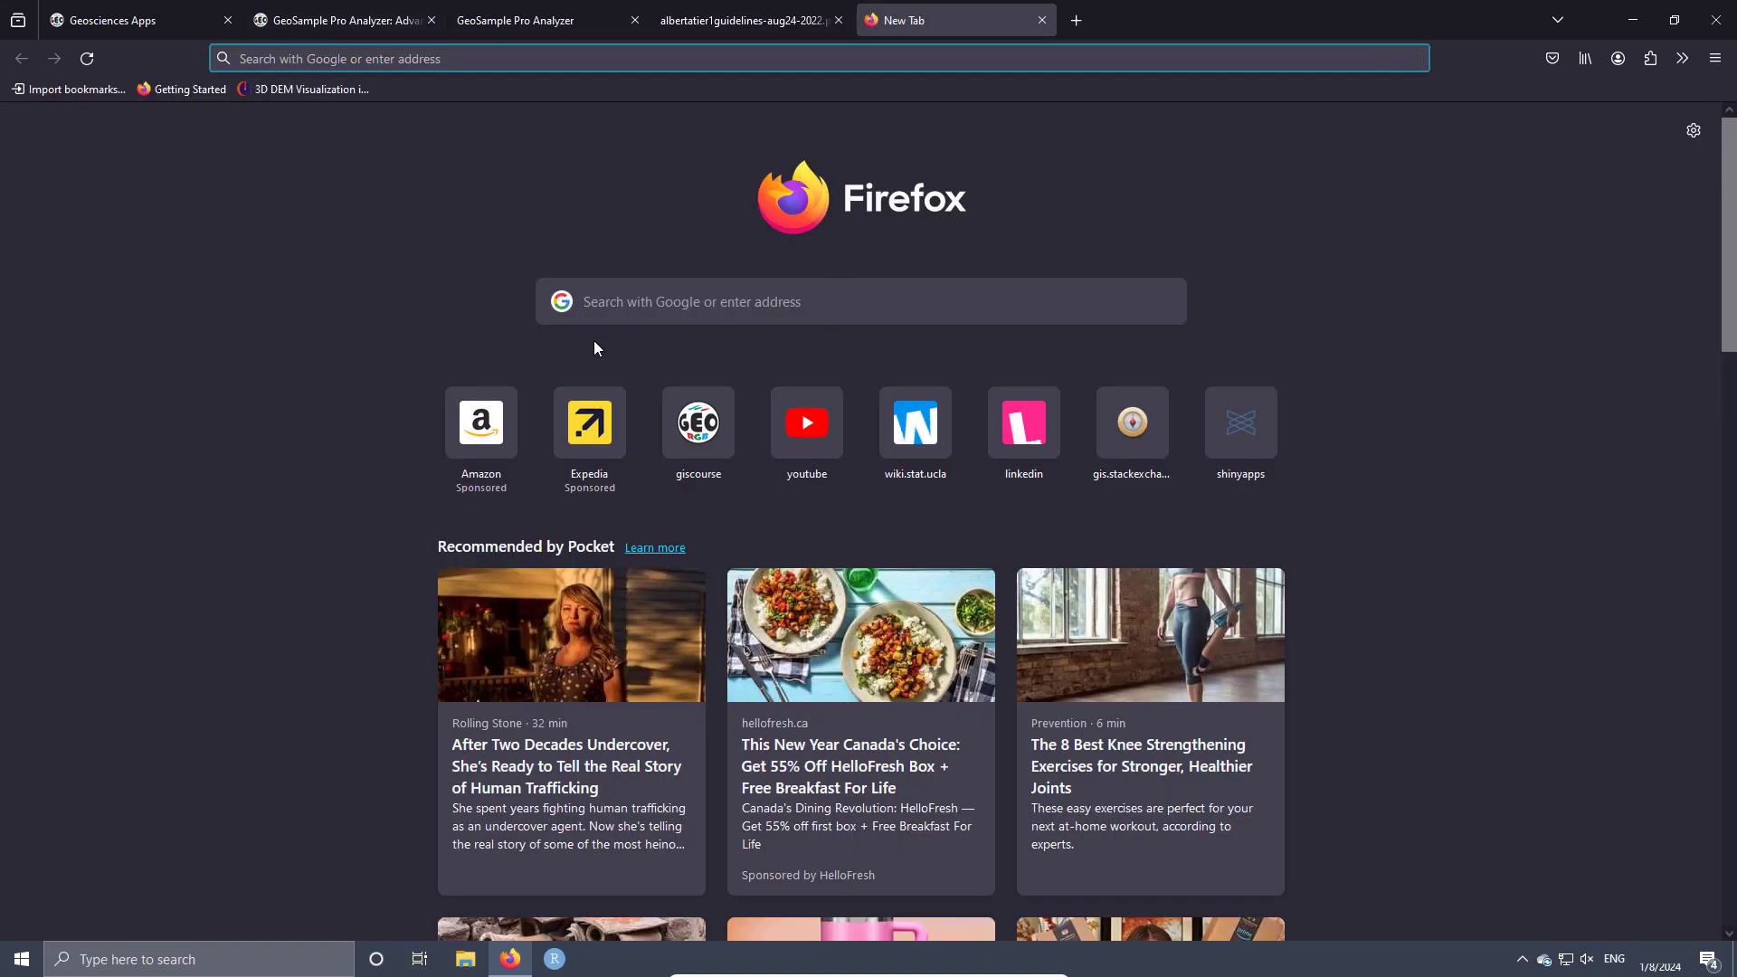
click(638, 308)
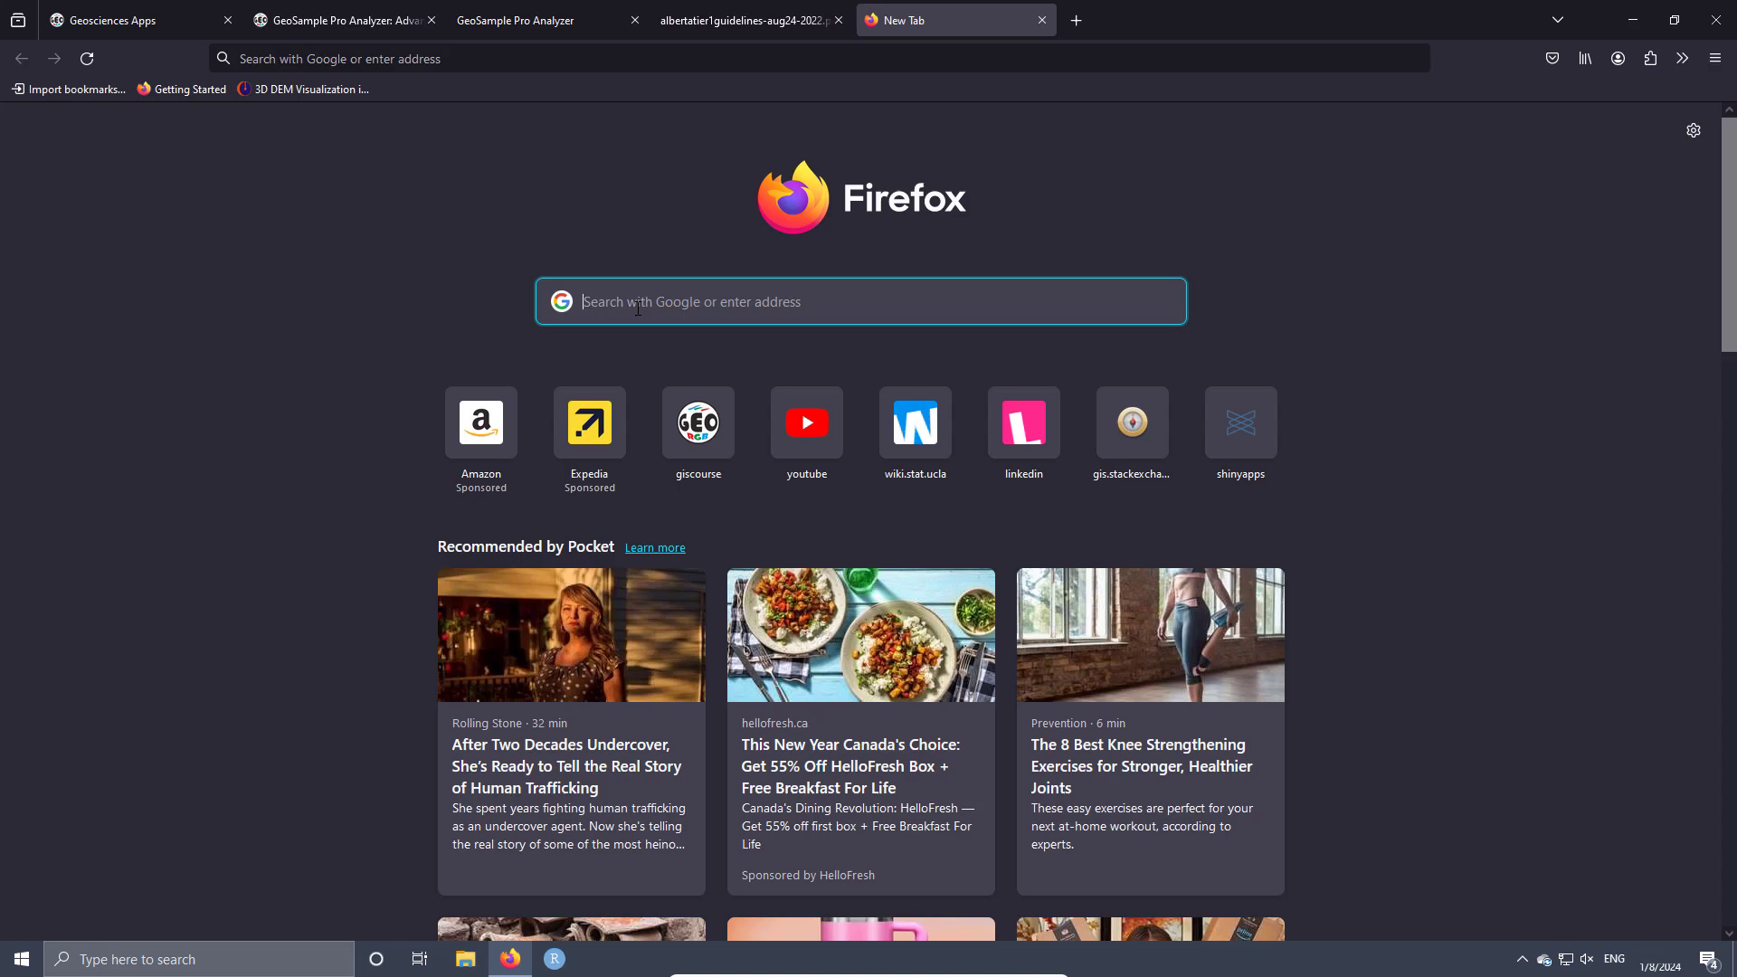
text(shin)
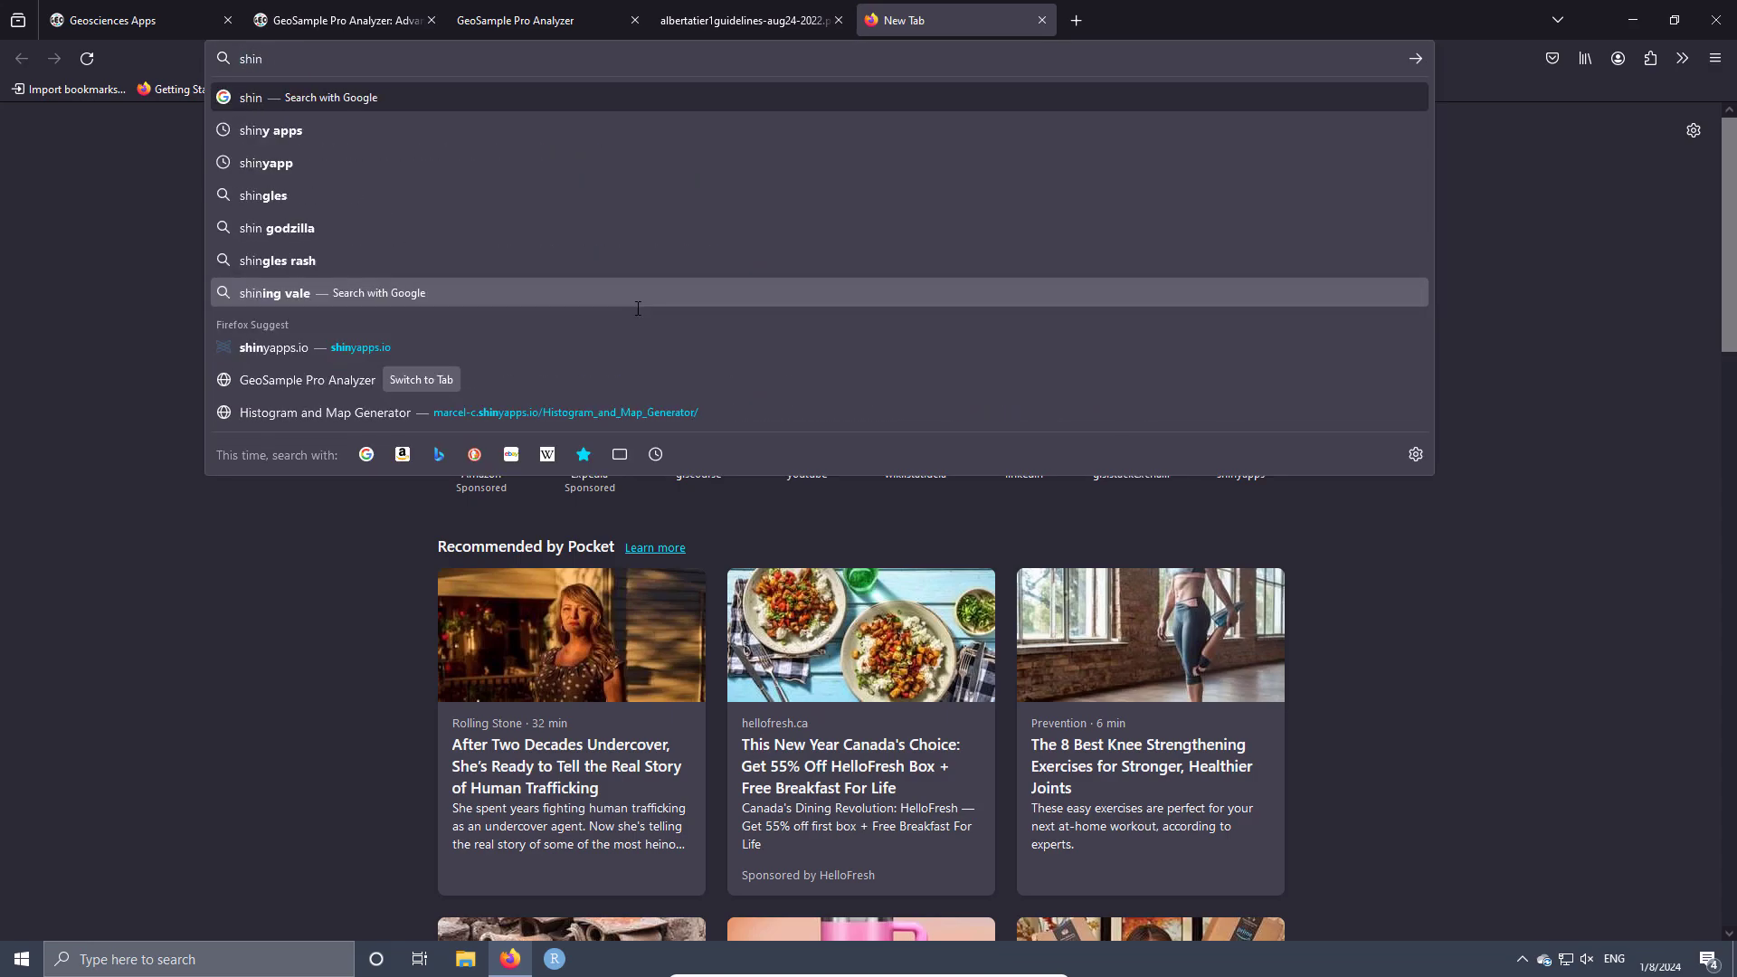
text(y app)
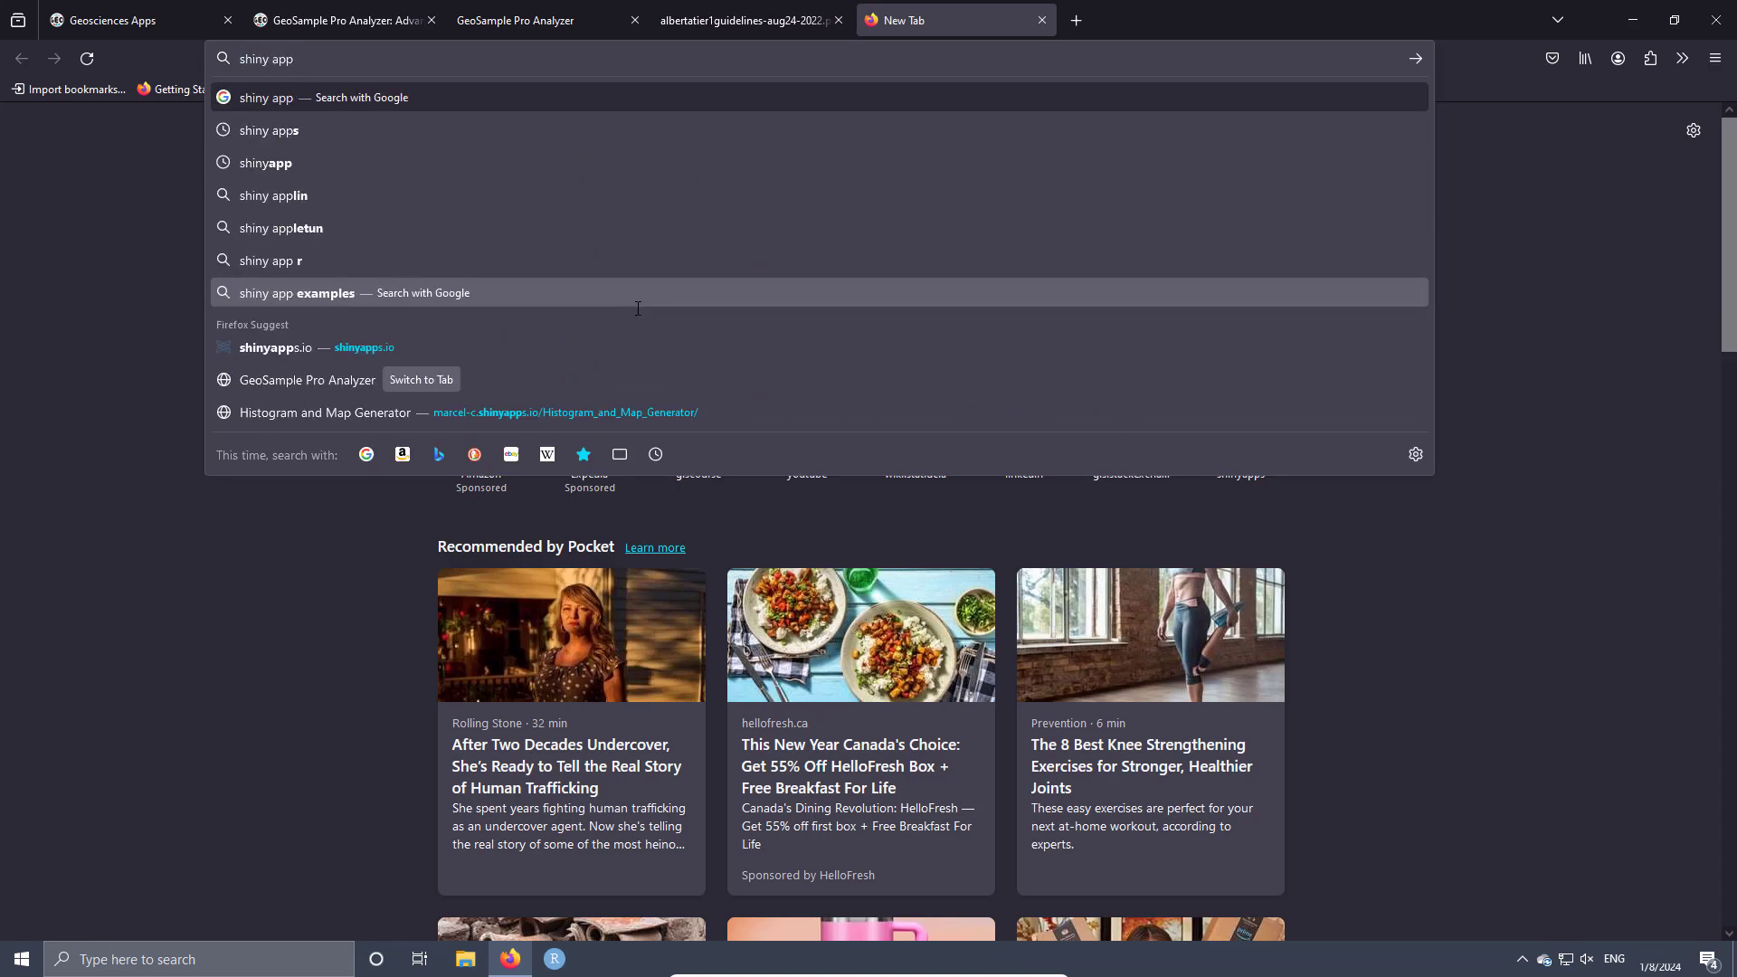
key(Return)
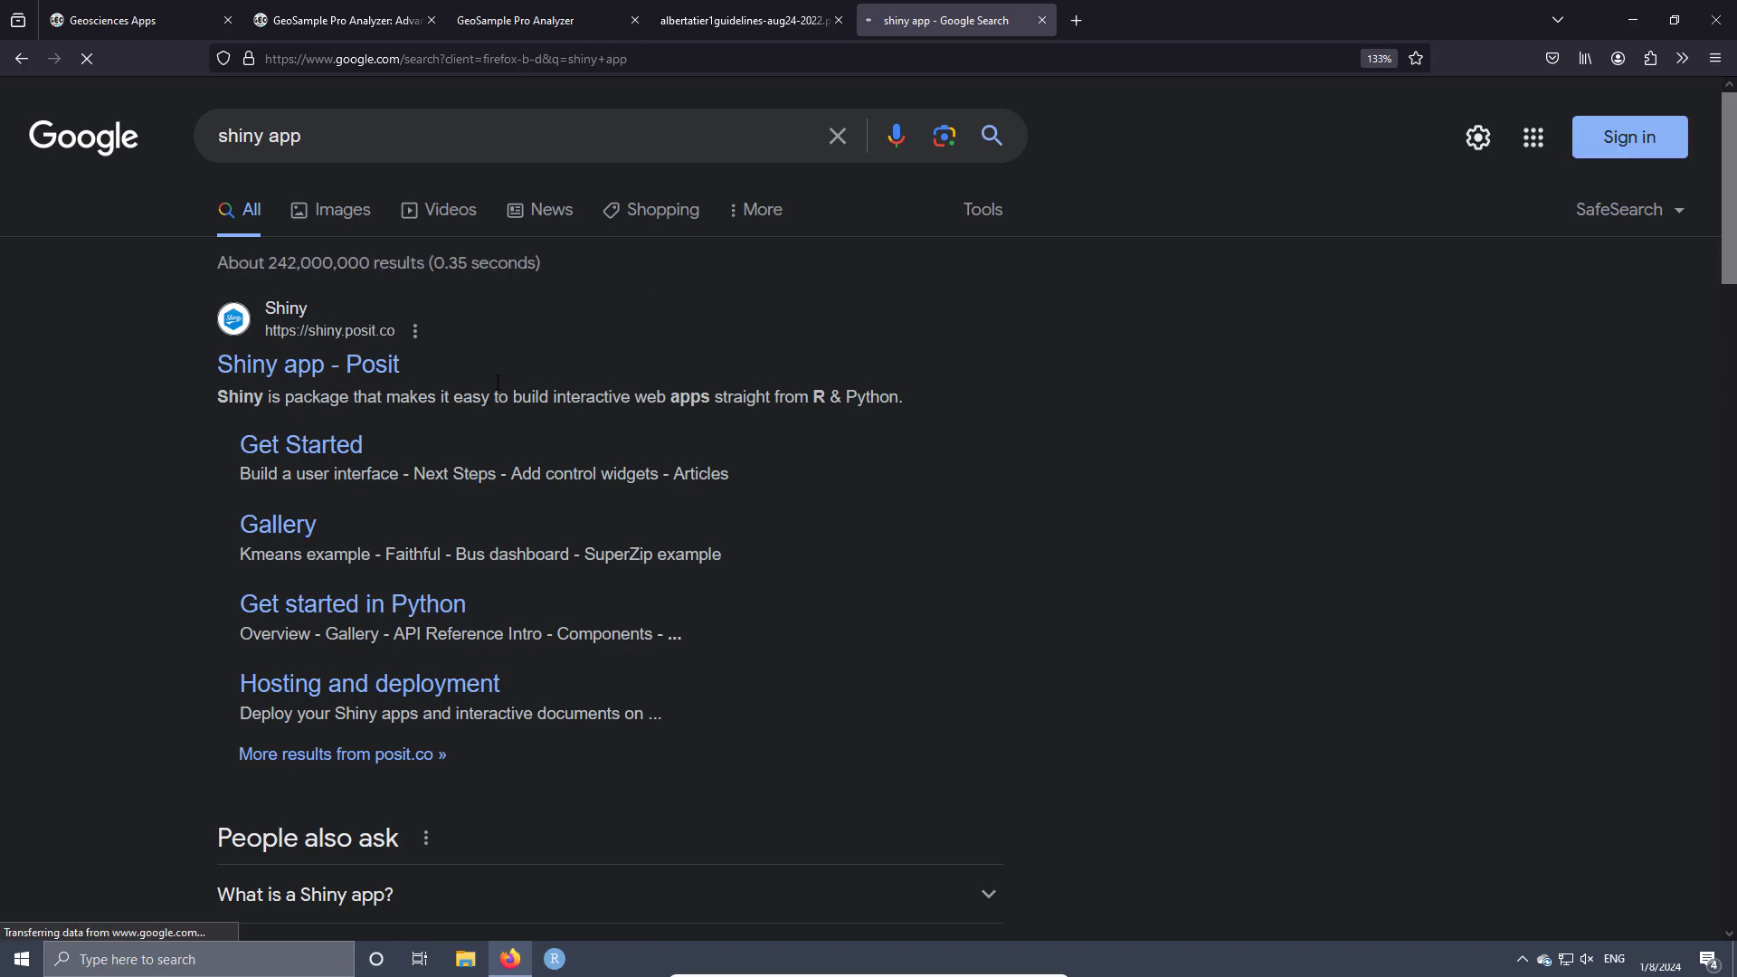
scroll(493, 384, down, 10)
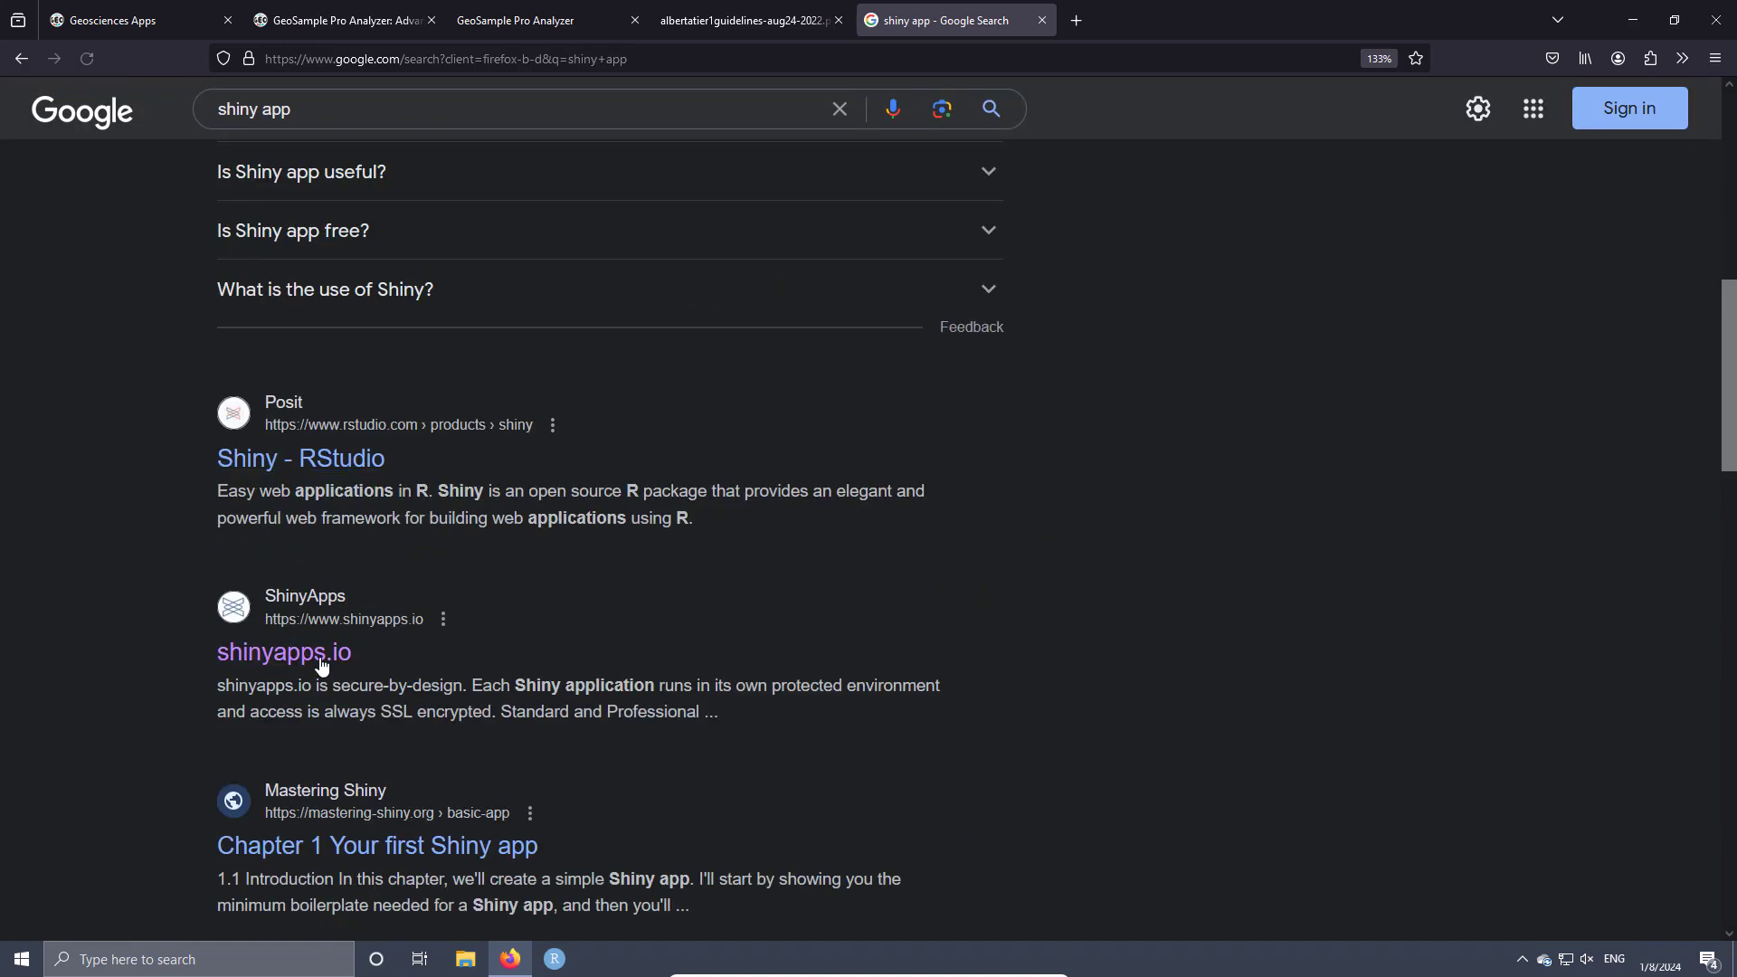
click(321, 663)
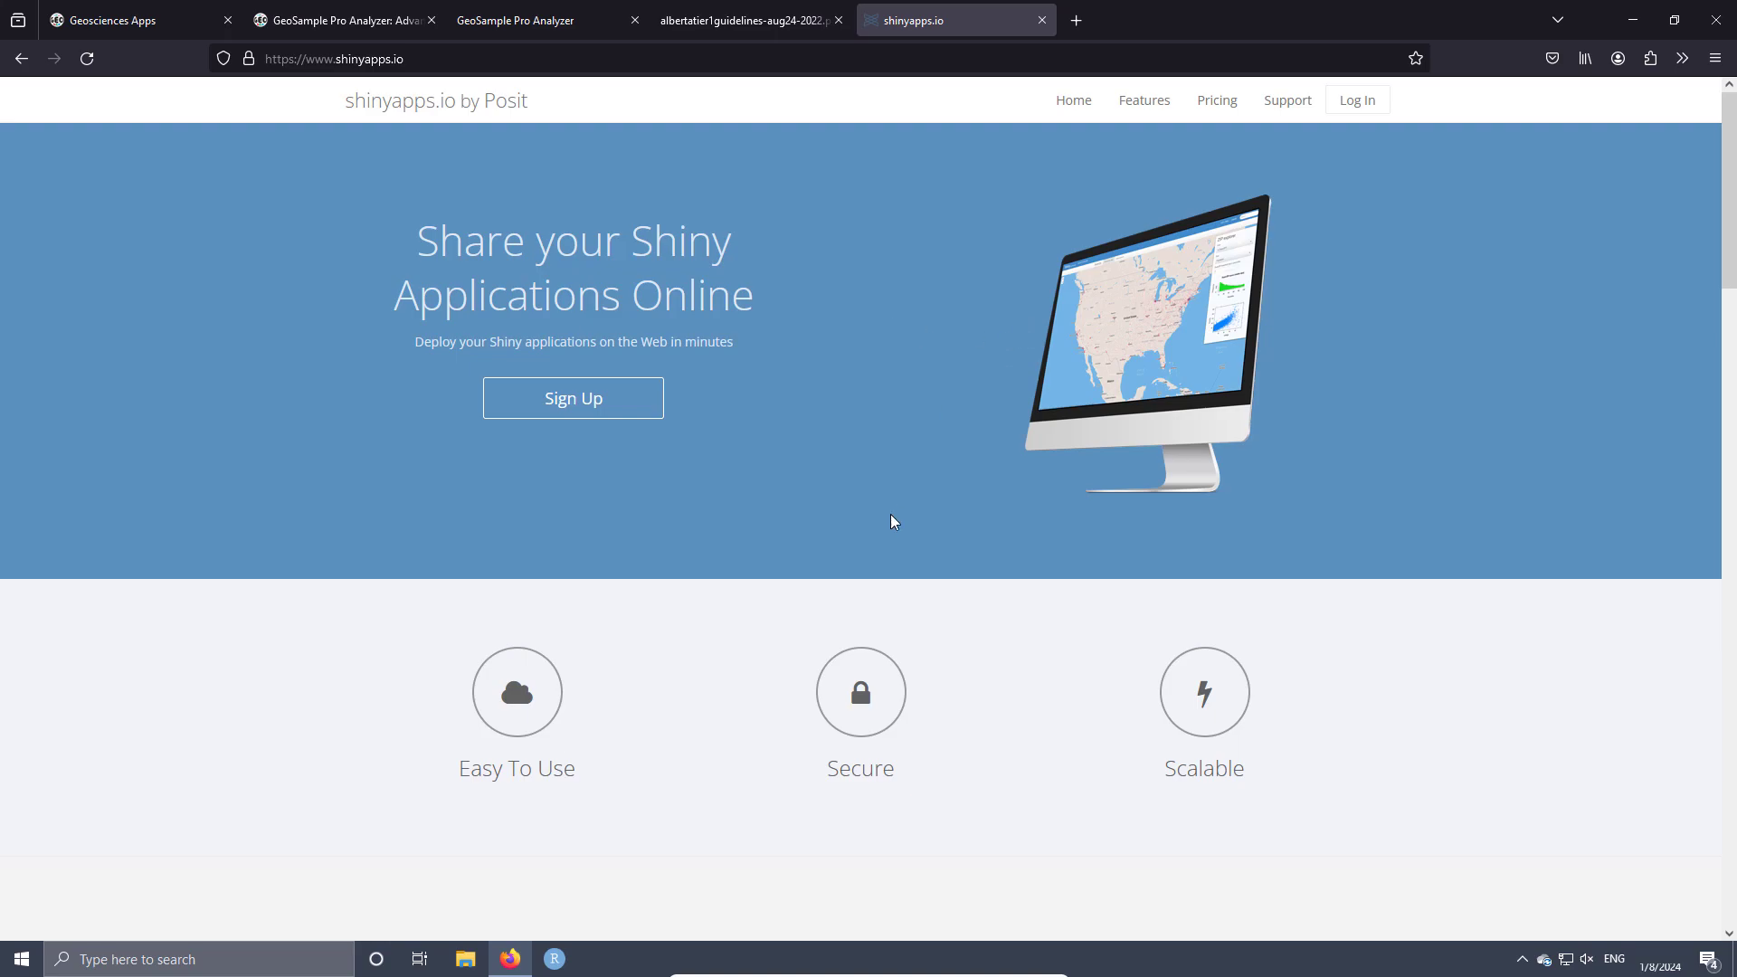
- Look through the Easy to Use and Secure sections of the shinyapps.io home page and show its pricing plans
scroll(892, 531, down, 2)
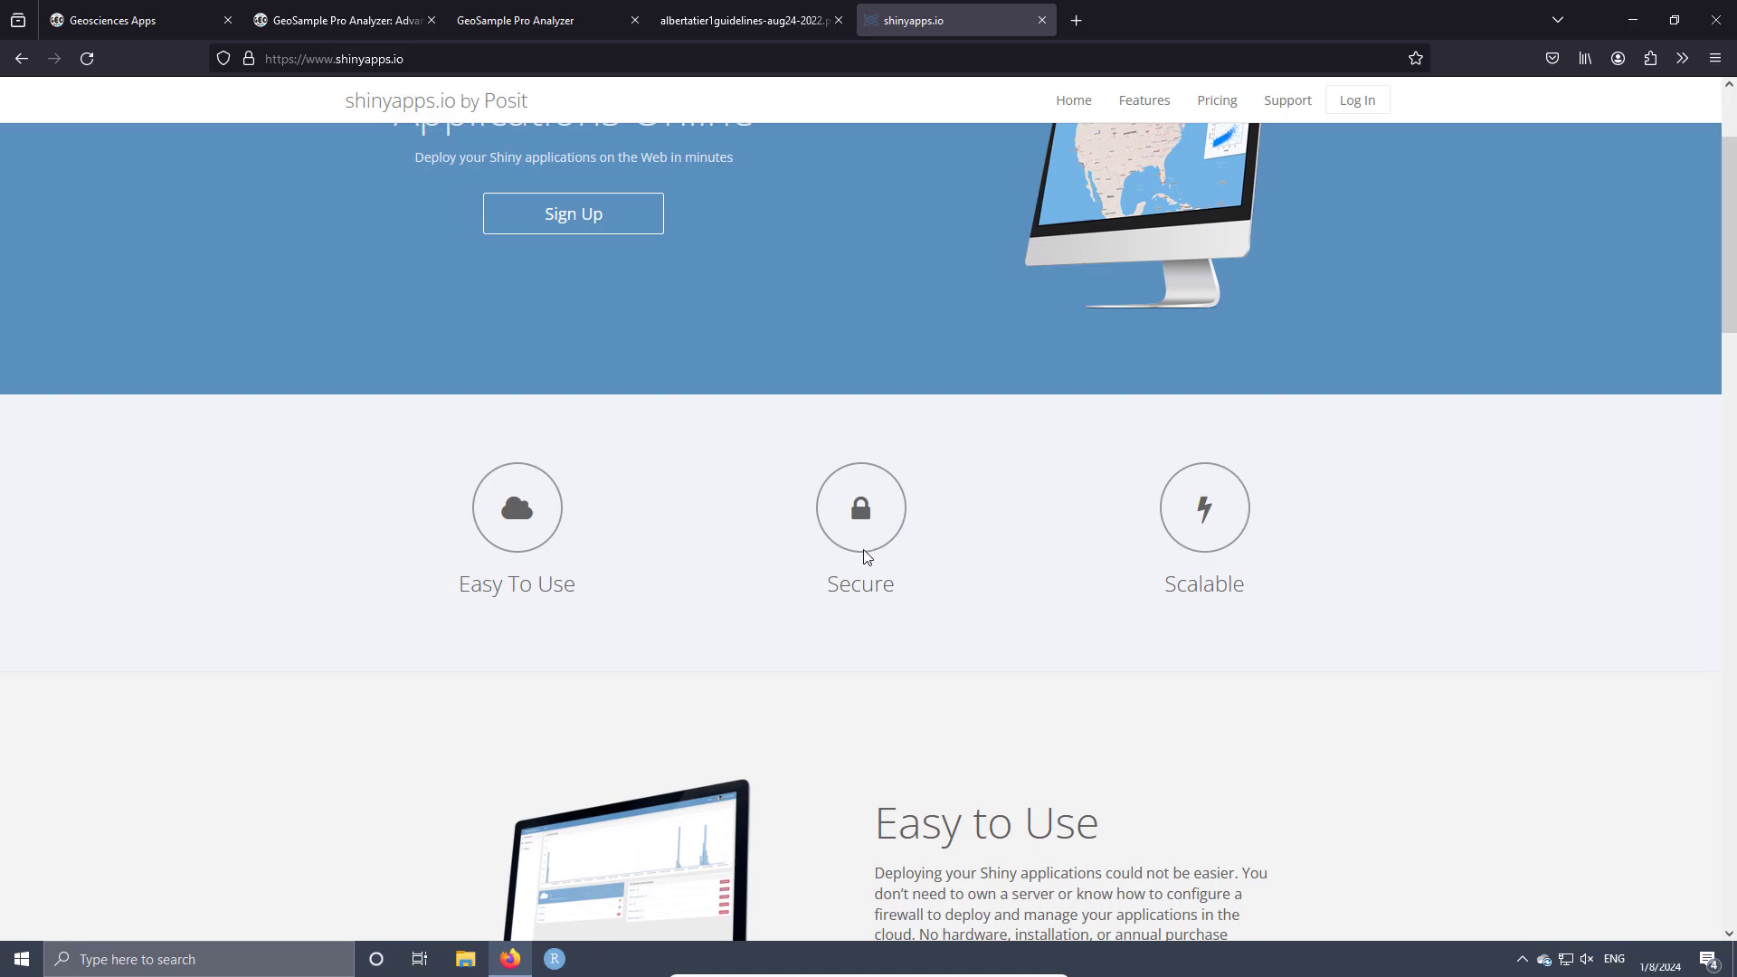
scroll(866, 556, down, 6)
scroll(865, 552, down, 6)
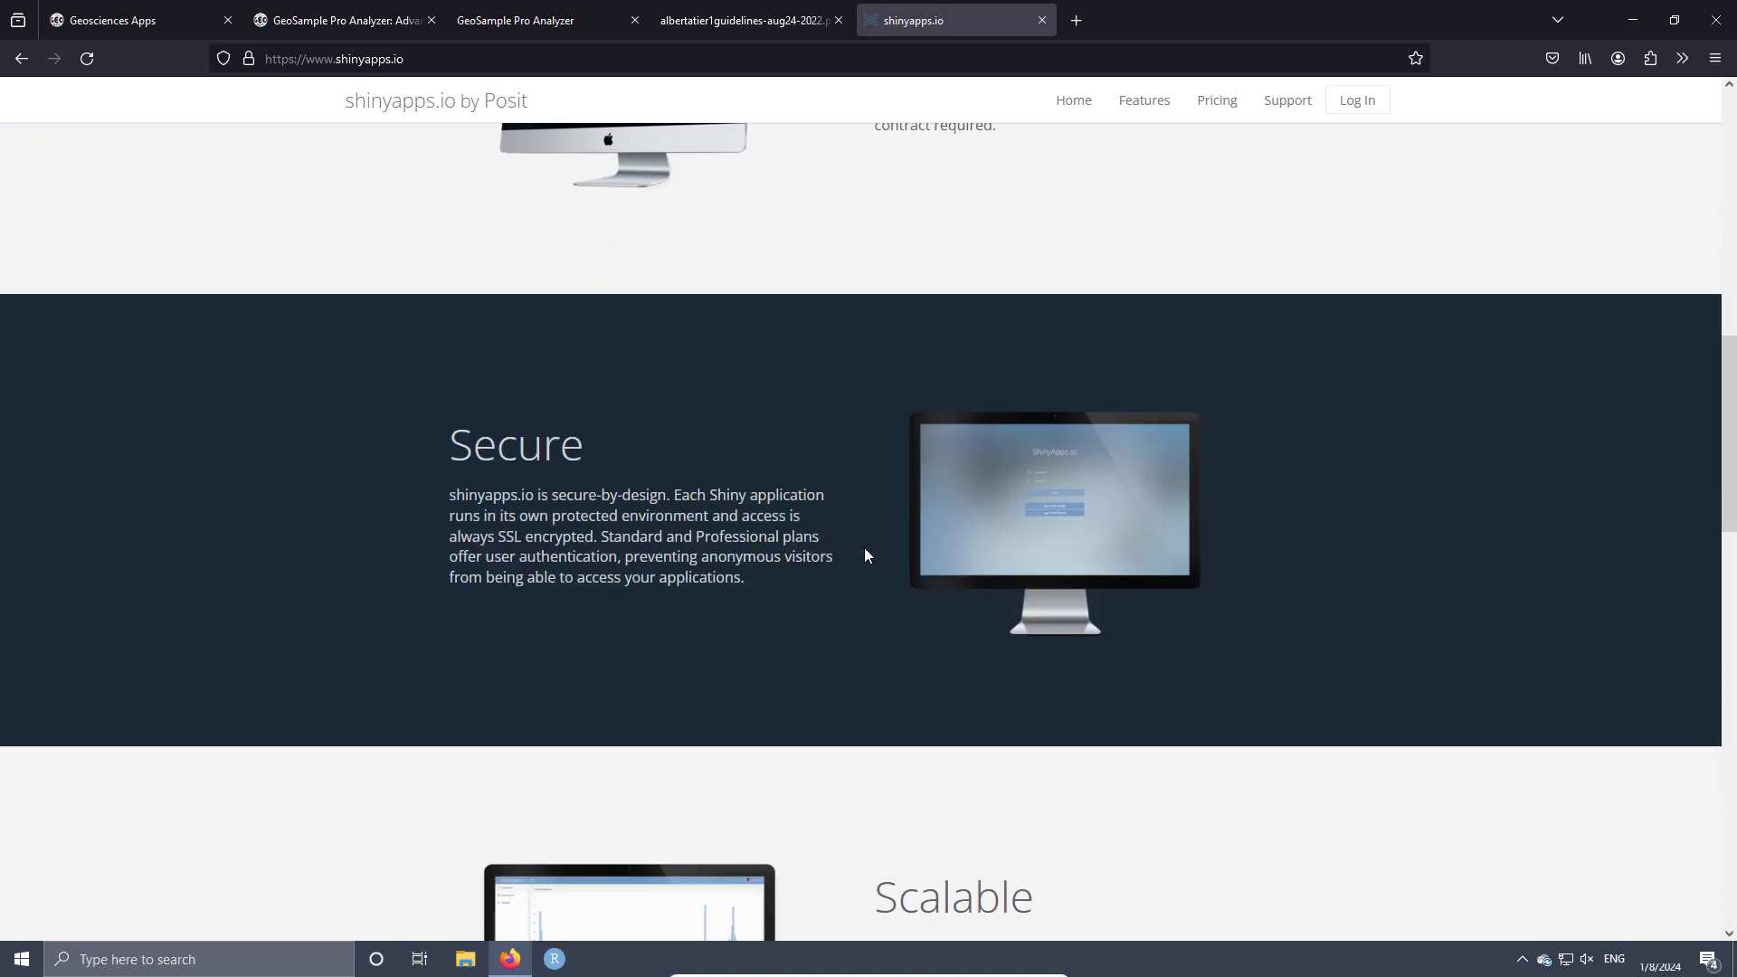
scroll(968, 579, up, 11)
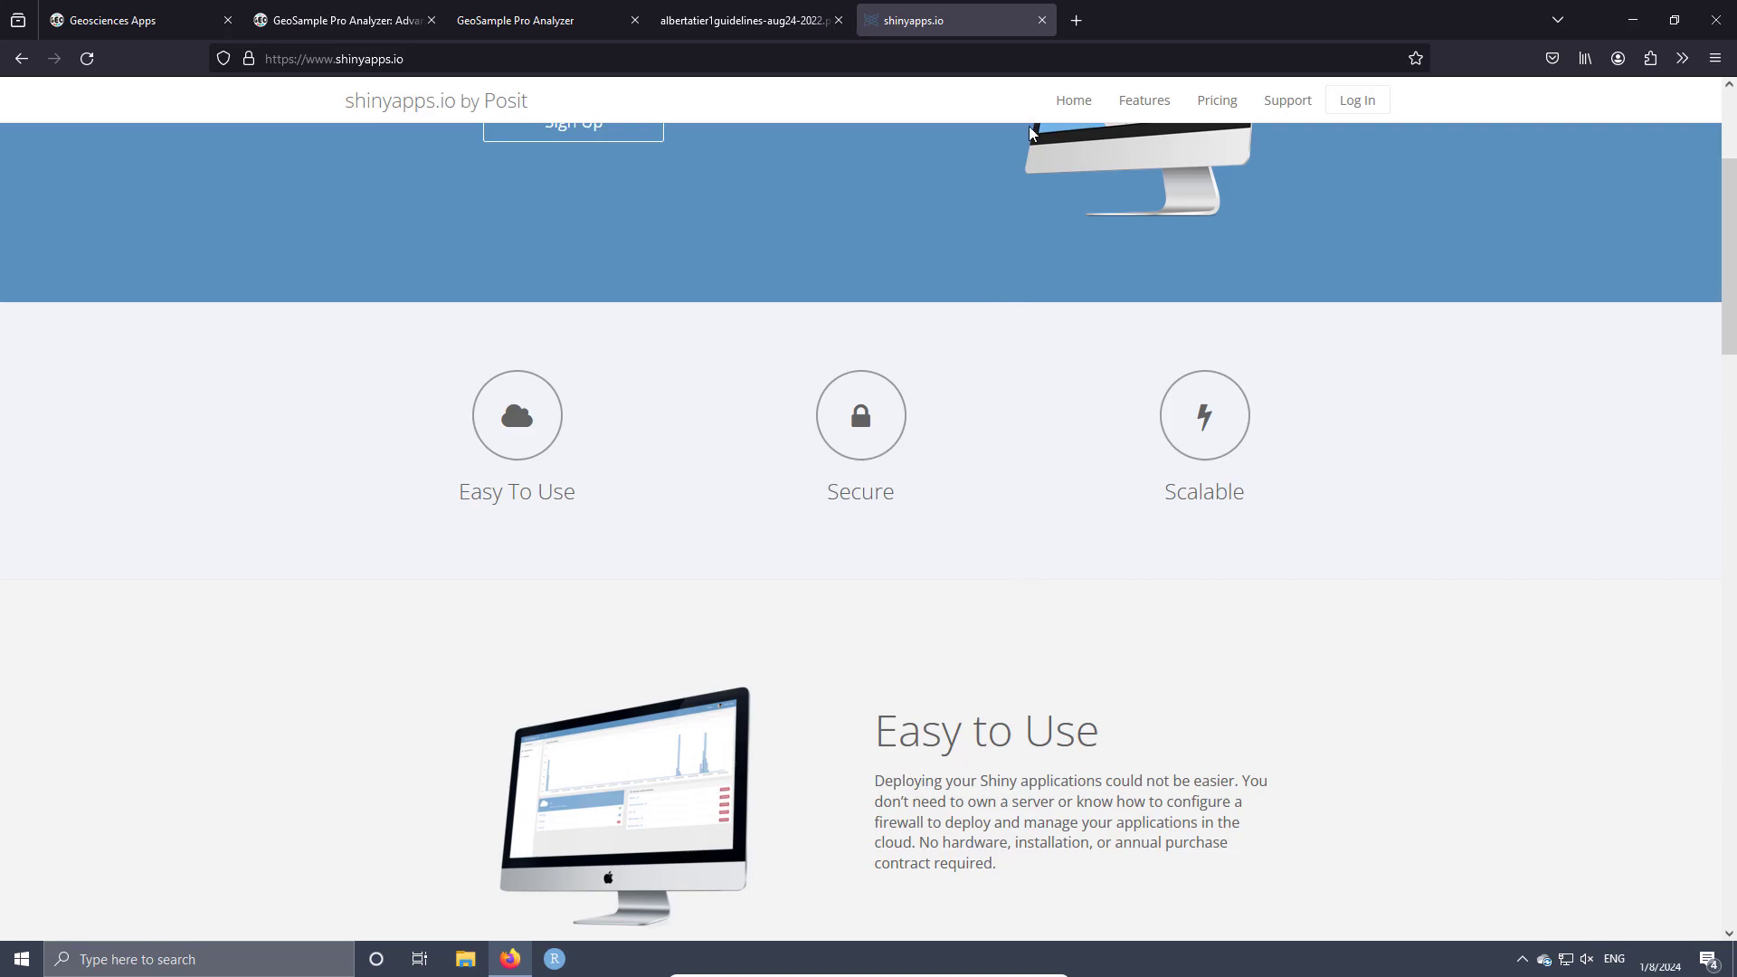
click(1219, 102)
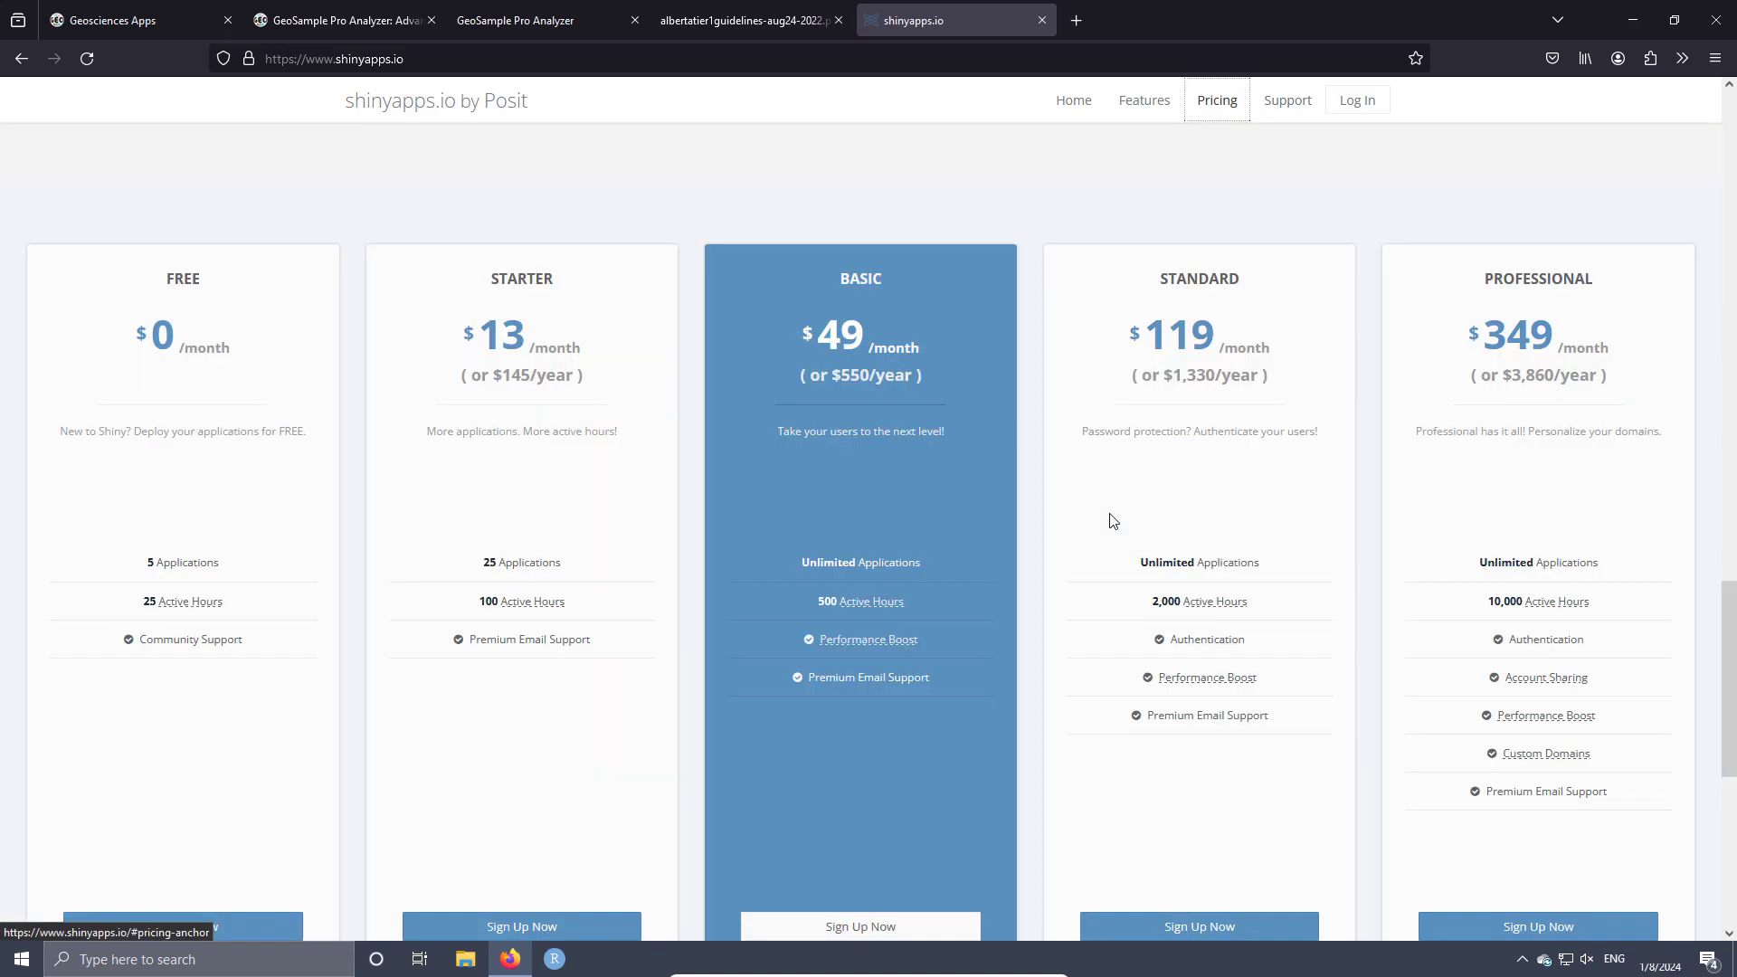